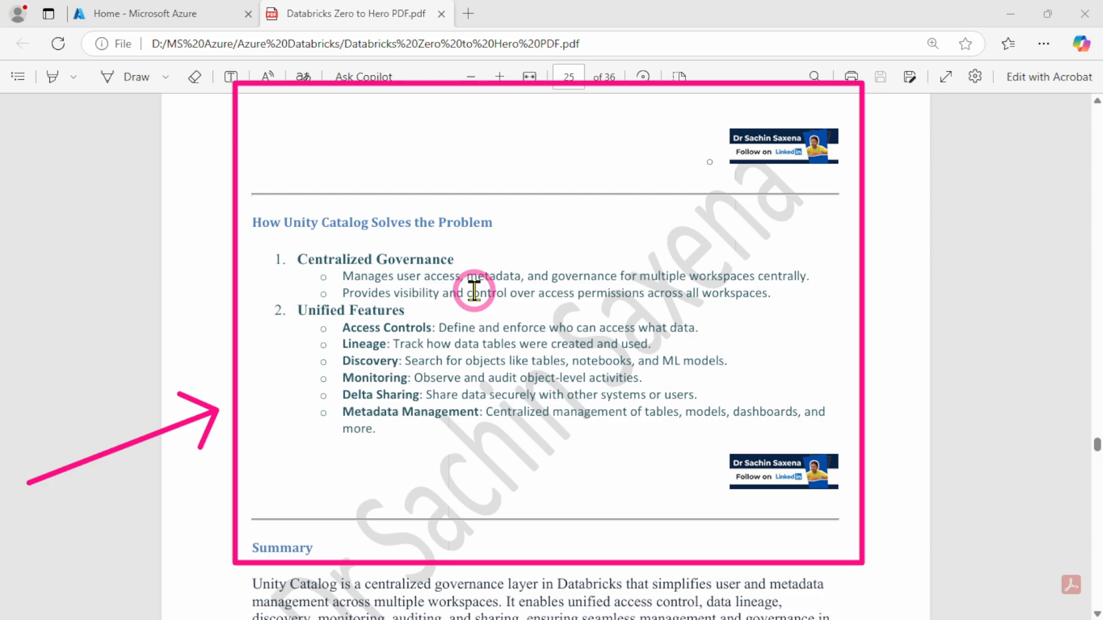
Review the Unity Catalog notes down to hands-on Step 1 in the PDF, and switch the Azure portal to the Default Directory account
{"action": "scroll", "coordinate": [446, 371], "scroll_direction": "down", "scroll_amount": 2}
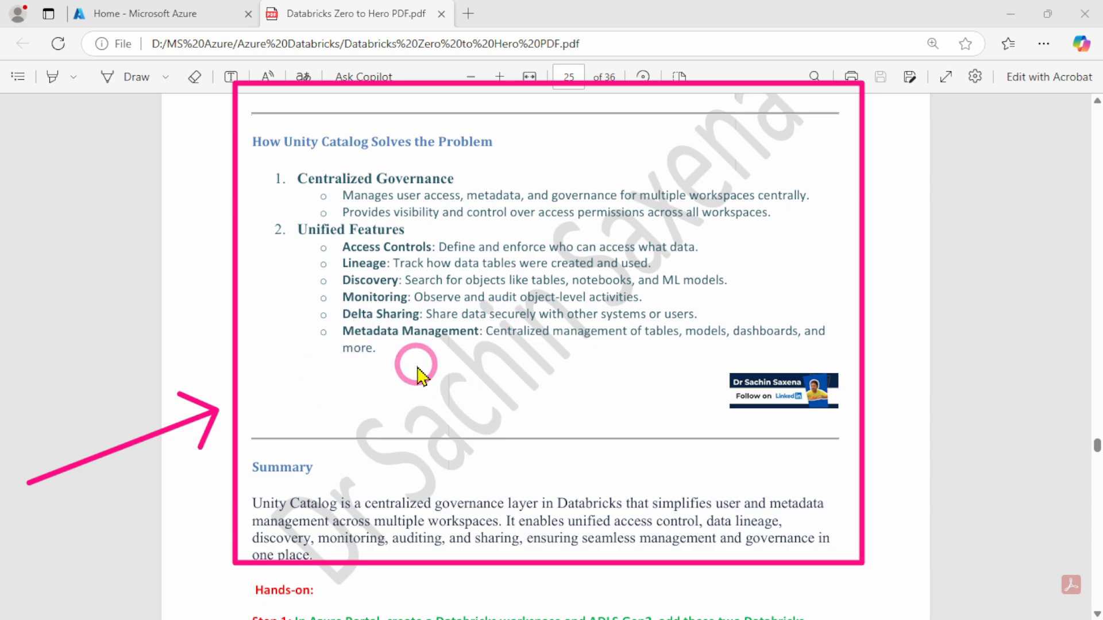
{"action": "scroll", "coordinate": [485, 413], "scroll_direction": "down", "scroll_amount": 5}
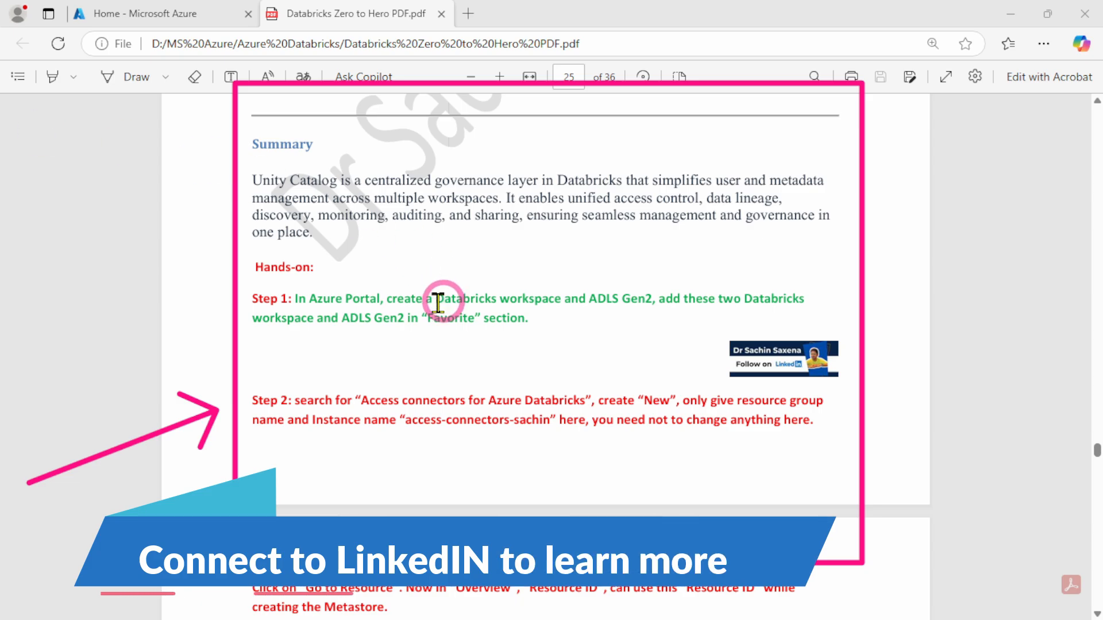
{"action": "left_click", "coordinate": [102, 16]}
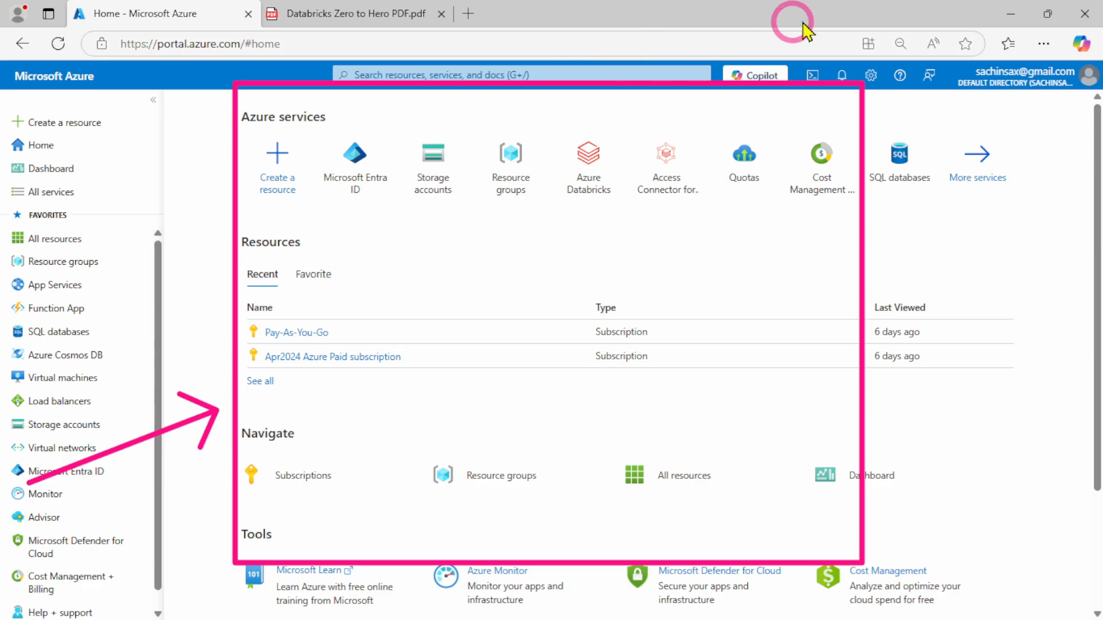
{"action": "left_click", "coordinate": [1037, 75]}
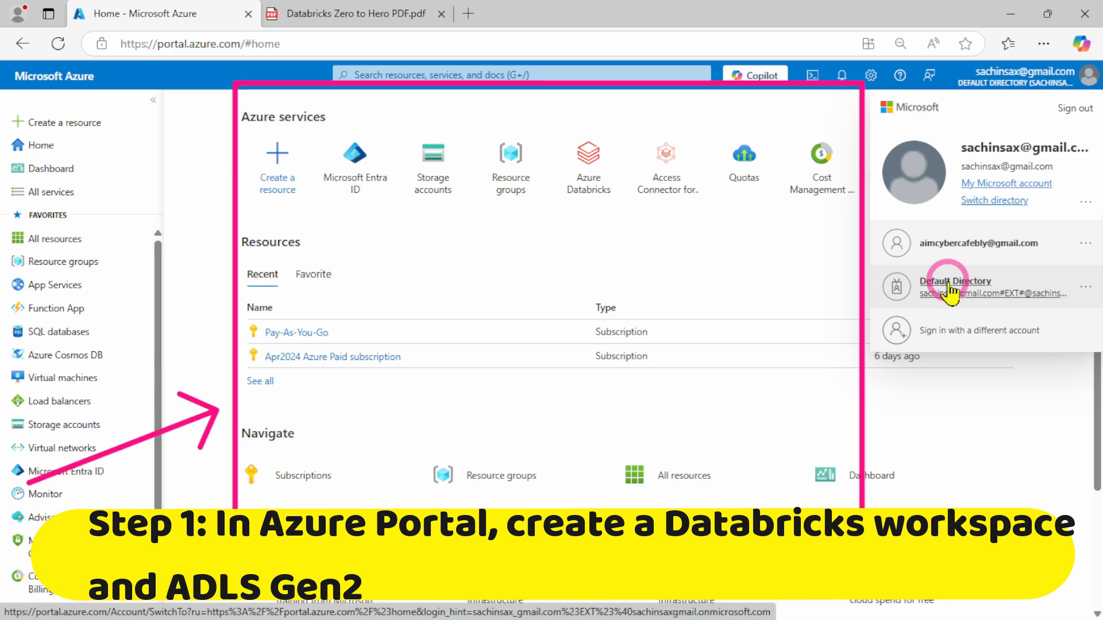
{"action": "left_click", "coordinate": [949, 283]}
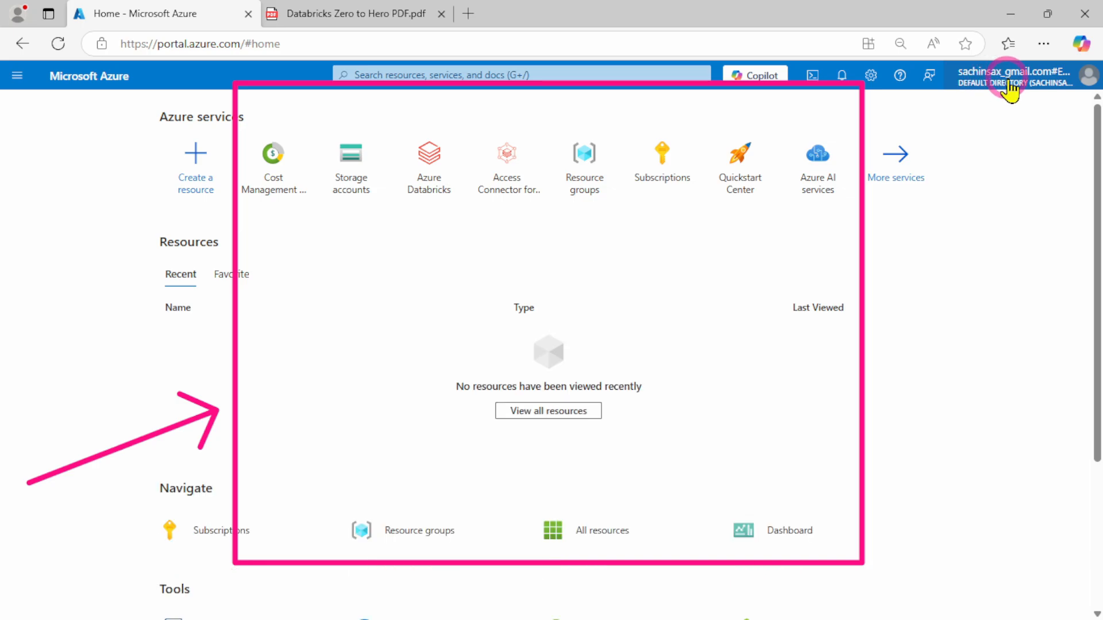
{"action": "mouse_move", "coordinate": [1006, 82]}
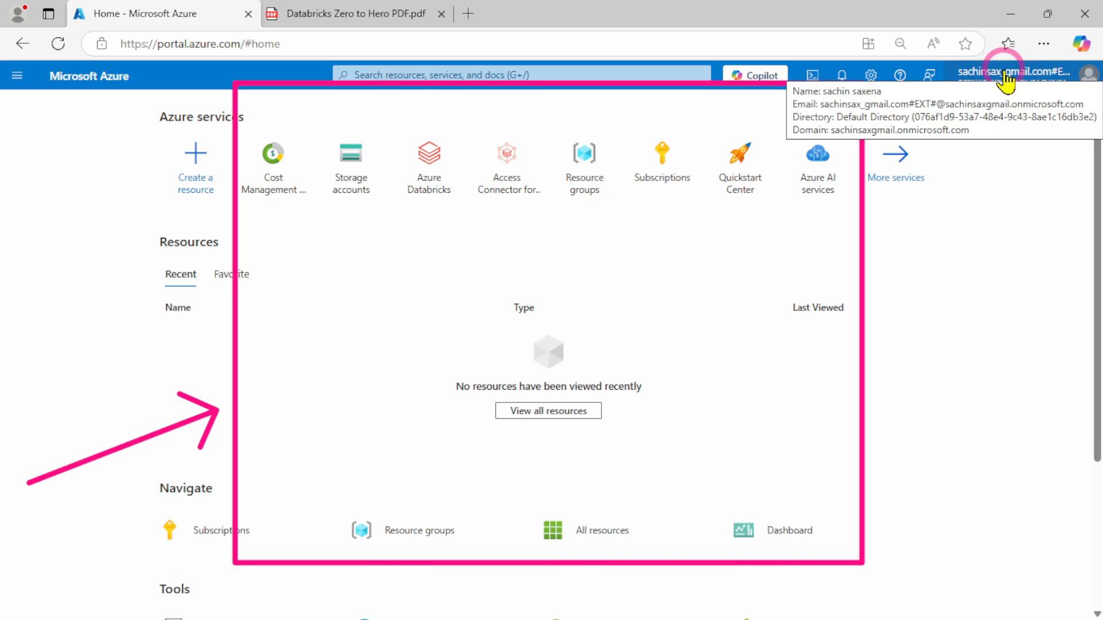
{"action": "left_click", "coordinate": [82, 78]}
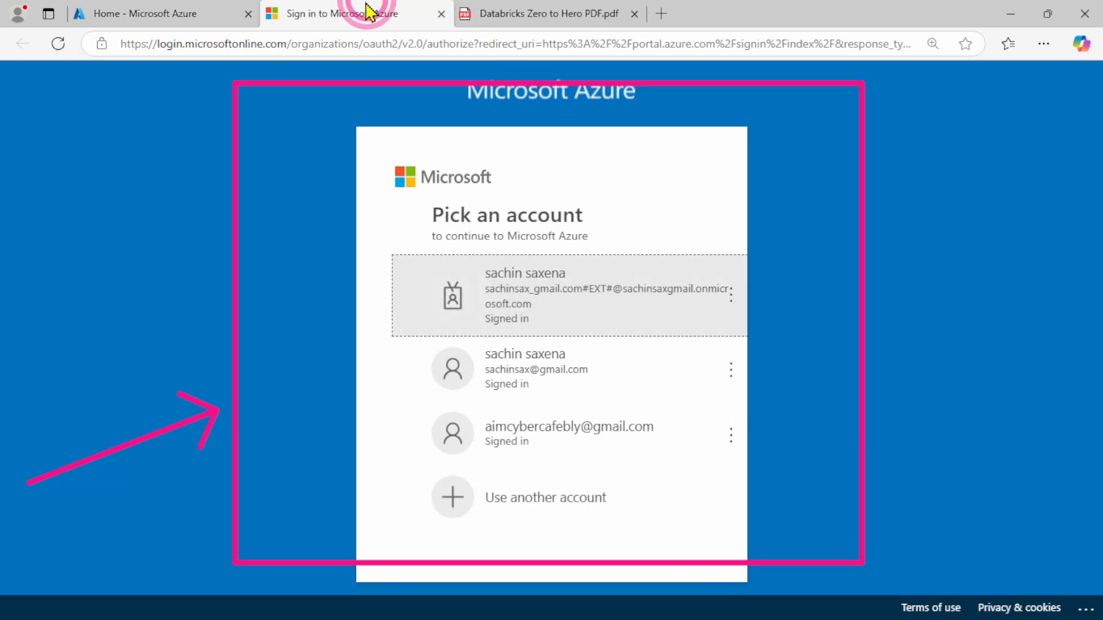
{"action": "left_click", "coordinate": [626, 315]}
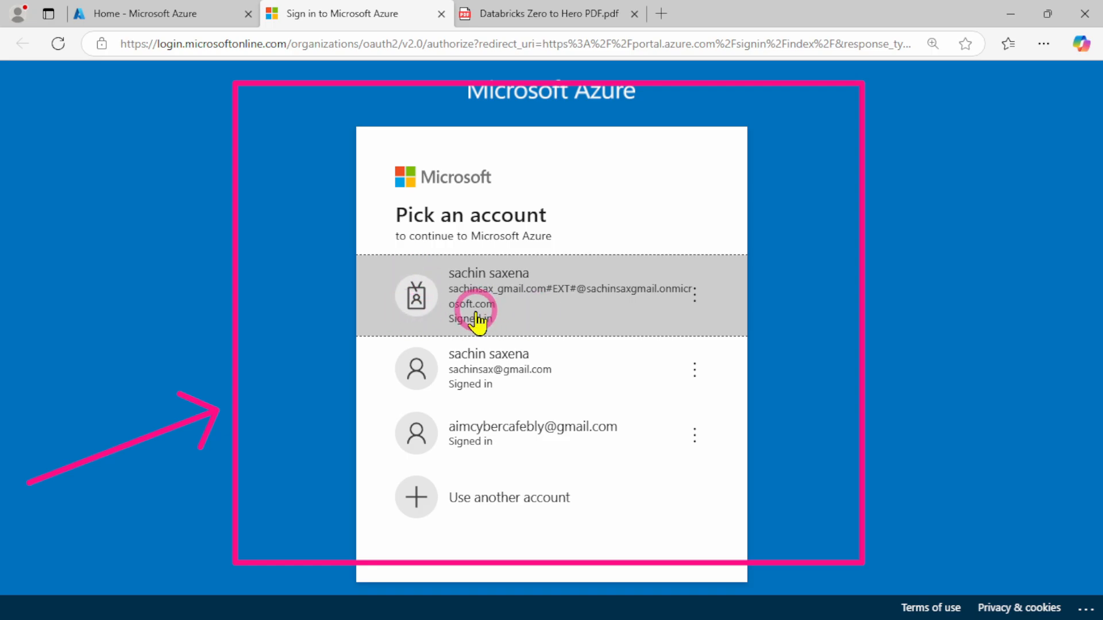
{"action": "left_click", "coordinate": [101, 12]}
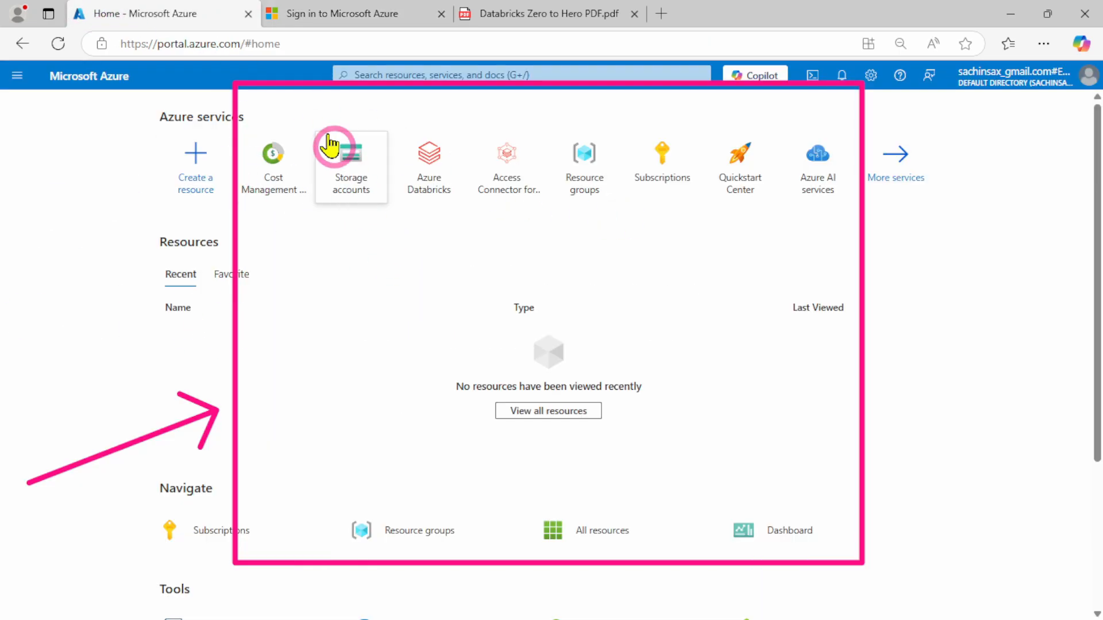
{"action": "left_click", "coordinate": [329, 12]}
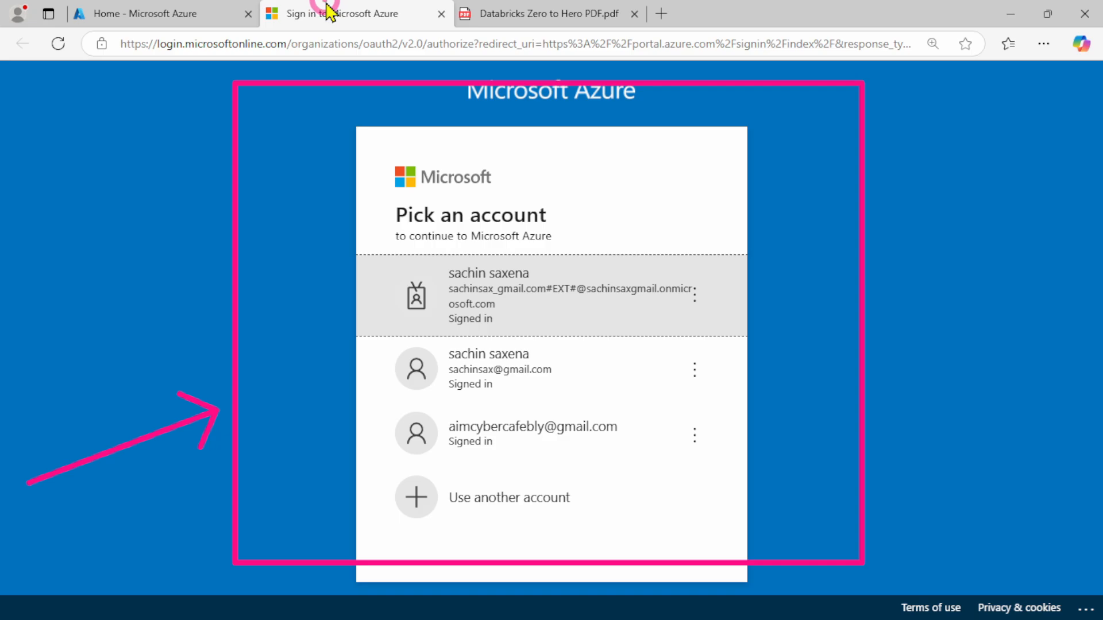
{"action": "left_click", "coordinate": [441, 13]}
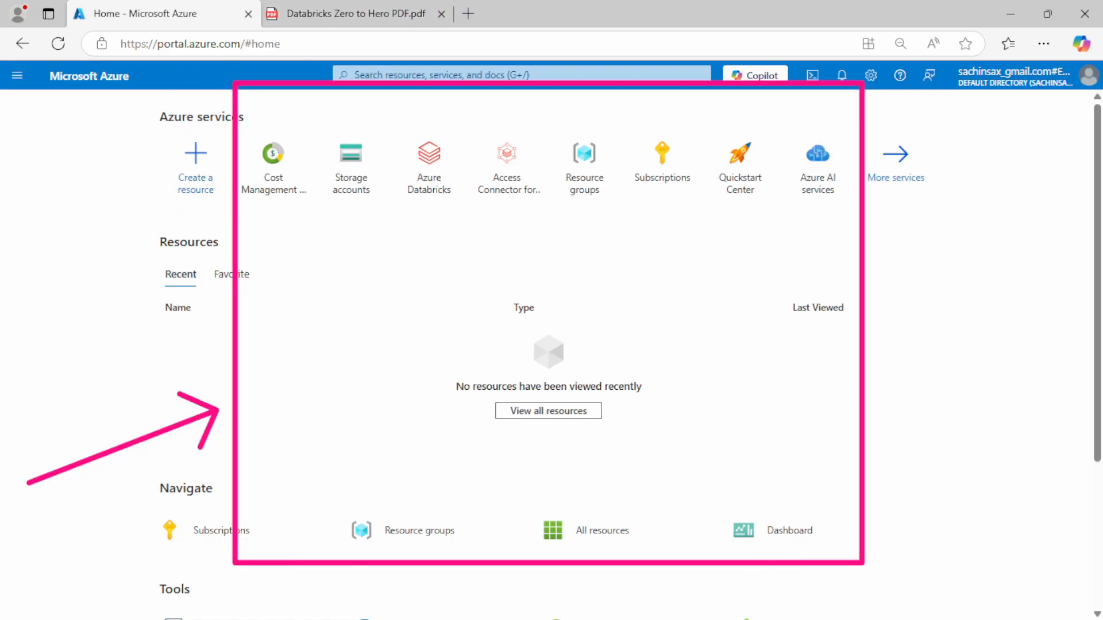
Start creating an Azure Databricks workspace and open the portal home in a second tab signed in with the Default Directory account
{"action": "left_click", "coordinate": [434, 173]}
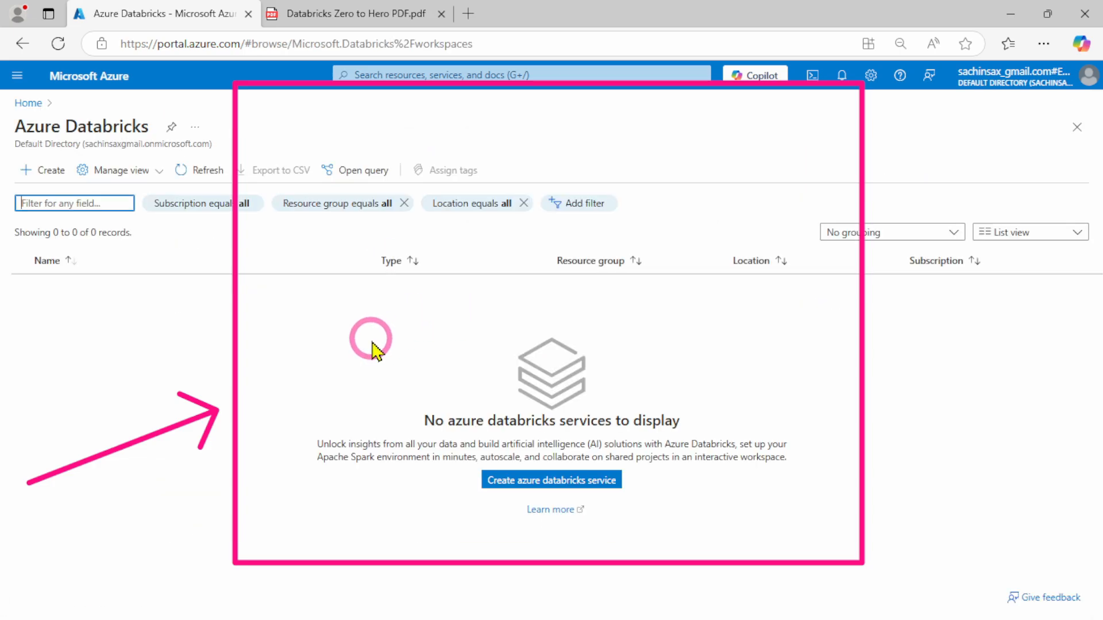
{"action": "left_click", "coordinate": [527, 483]}
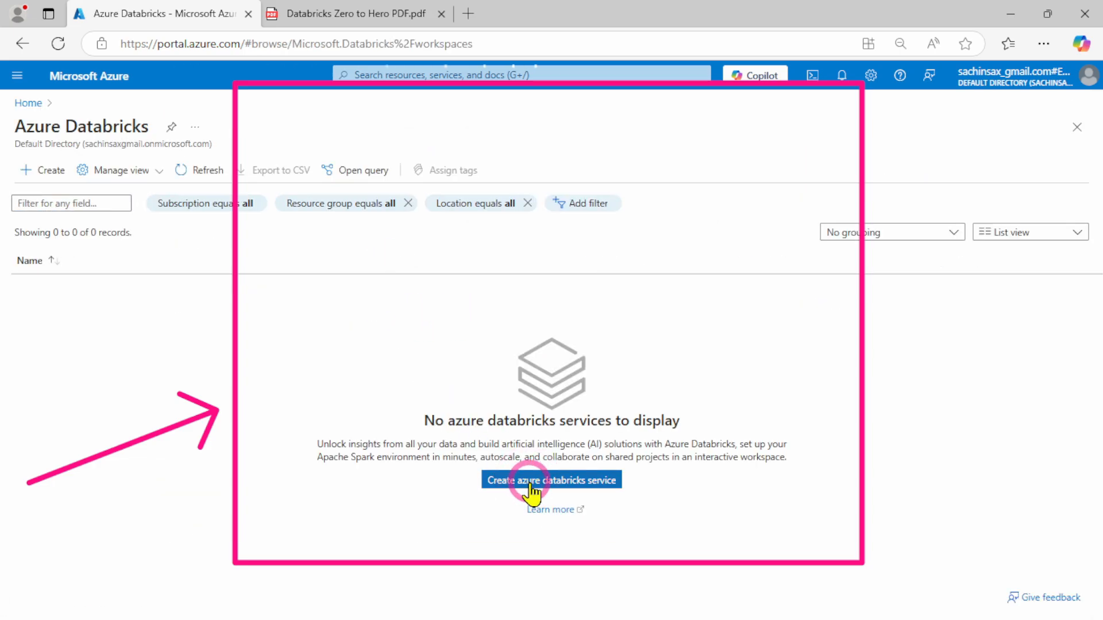
{"action": "middle_click", "coordinate": [25, 106]}
{"action": "left_click", "coordinate": [311, 11]}
{"action": "left_click", "coordinate": [527, 310]}
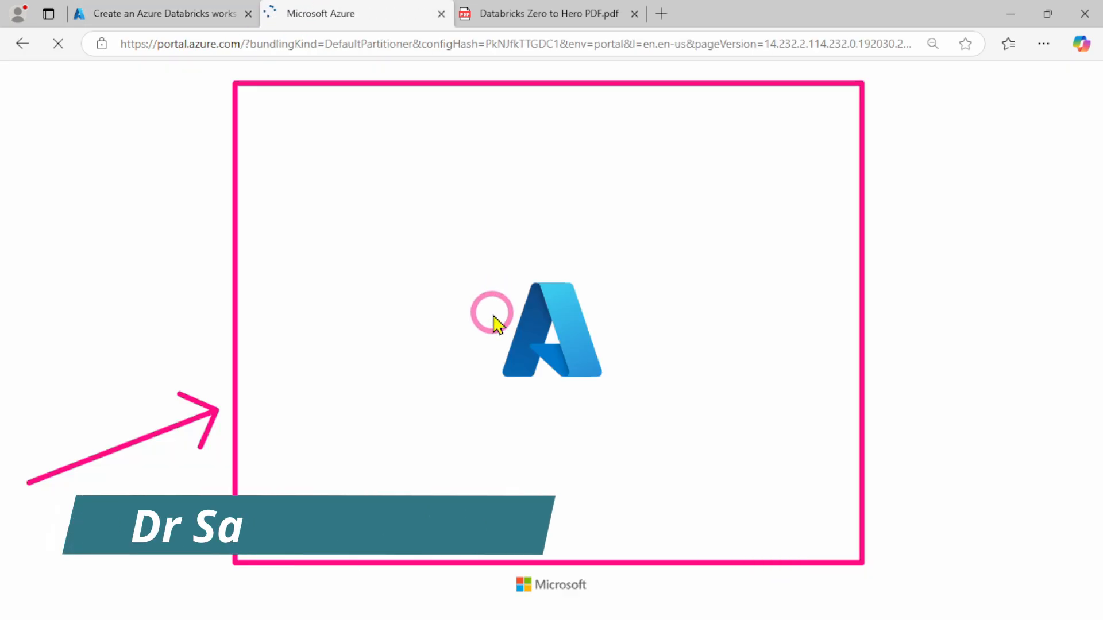
{"action": "left_click", "coordinate": [417, 182]}
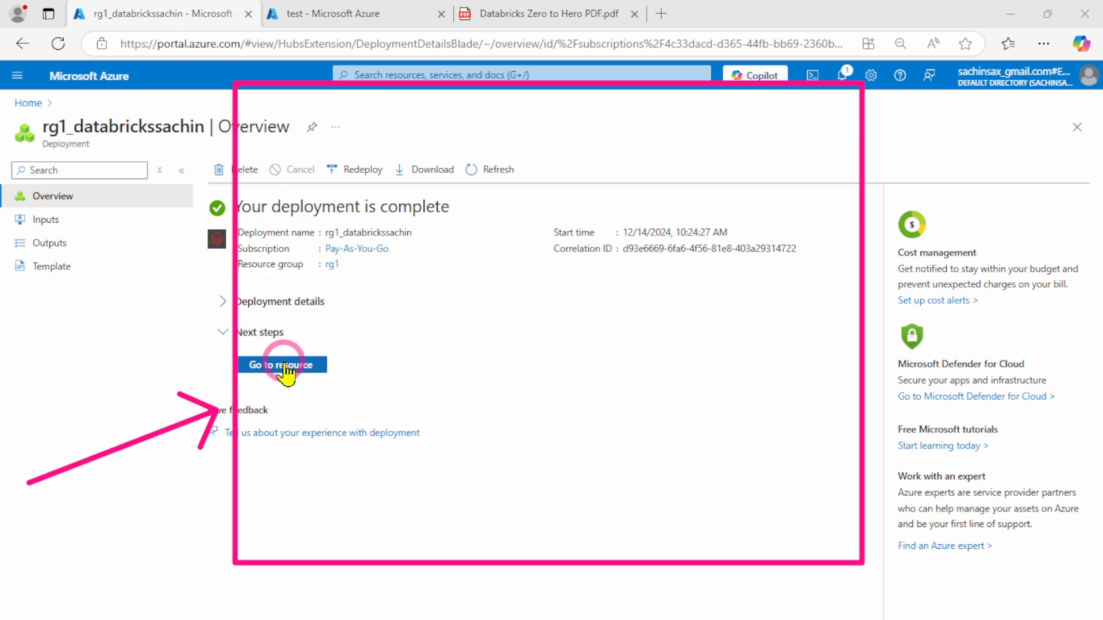
Open the deployed databrickssachin workspace resource, and open the deltadbstgsachin storage account from its deployment overview in the other tab
{"action": "key", "text": "Escape"}
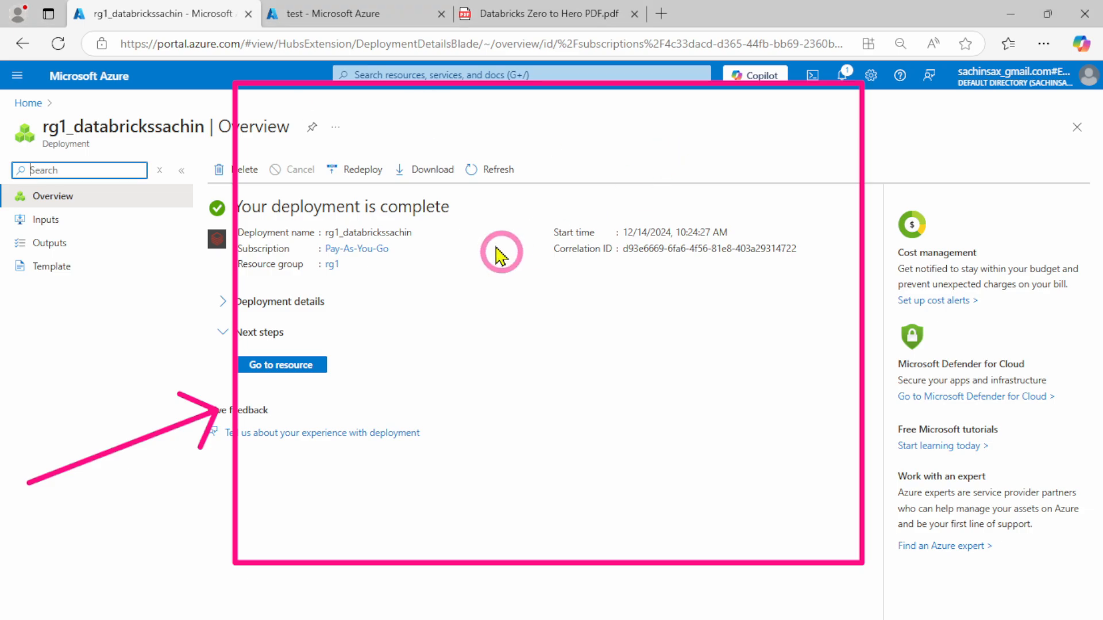
{"action": "left_click", "coordinate": [301, 368]}
{"action": "left_click", "coordinate": [373, 14]}
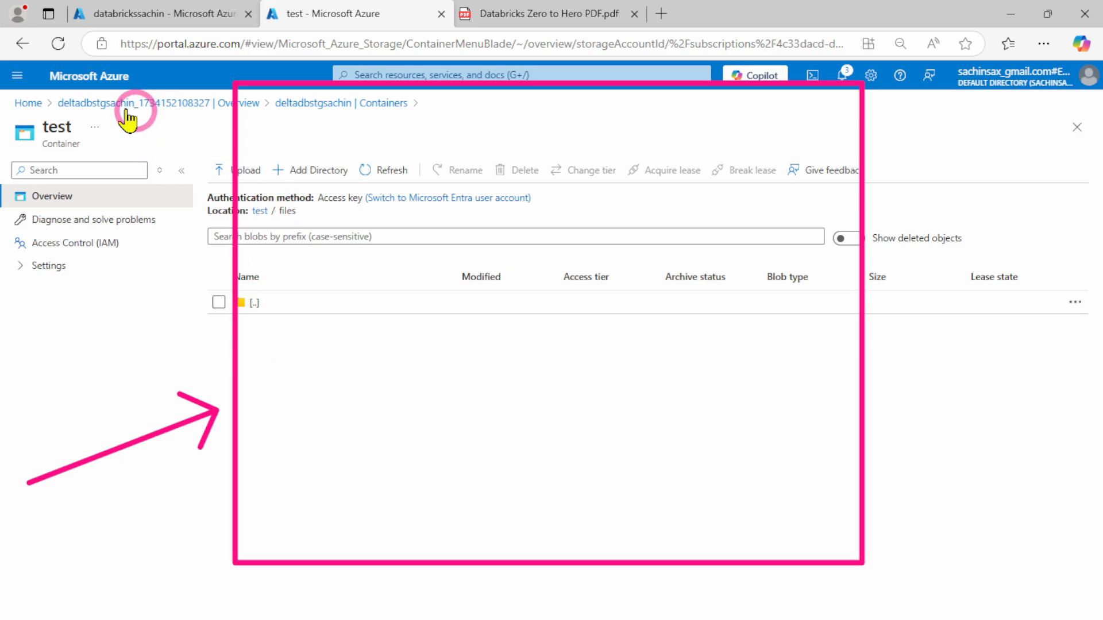
{"action": "left_click", "coordinate": [91, 103]}
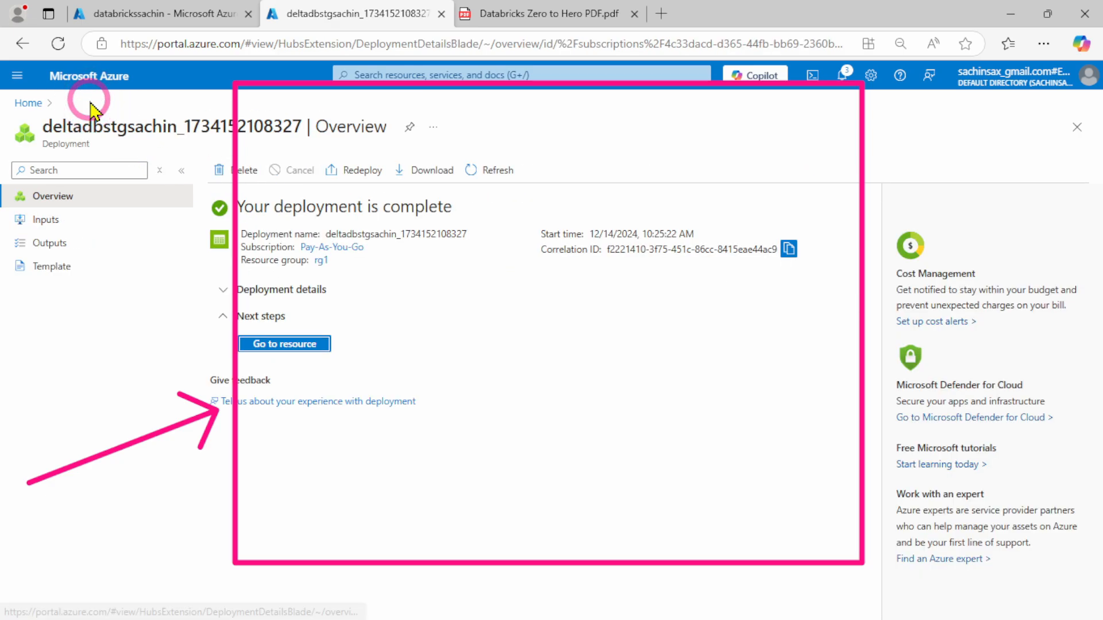
{"action": "left_click", "coordinate": [291, 344]}
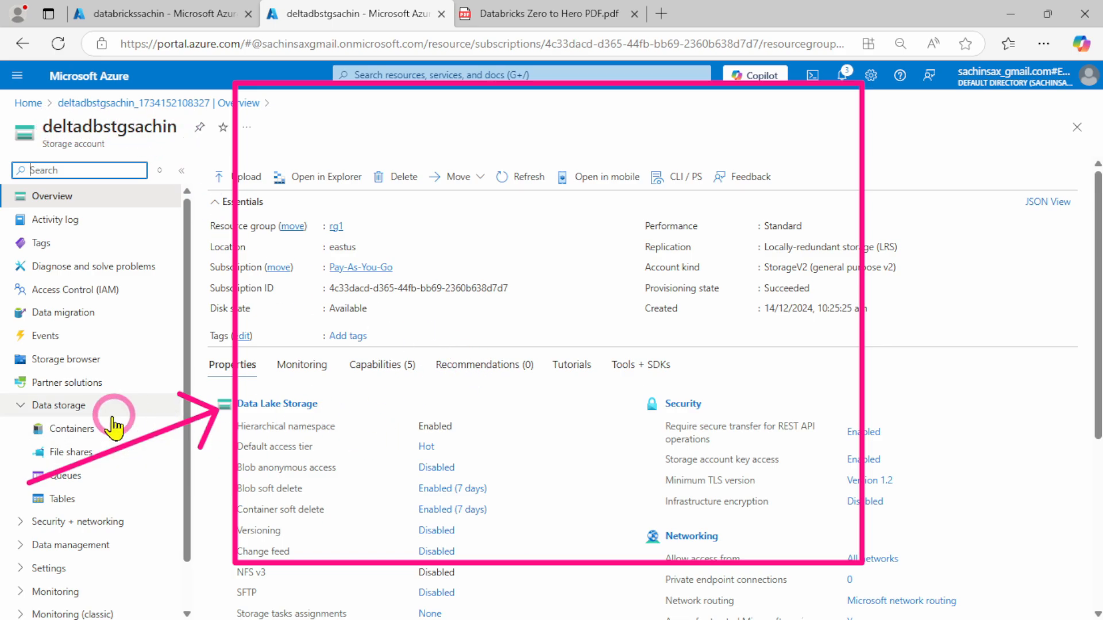
Browse the storage account's containers and open the files directory inside the test container
{"action": "left_click", "coordinate": [81, 436]}
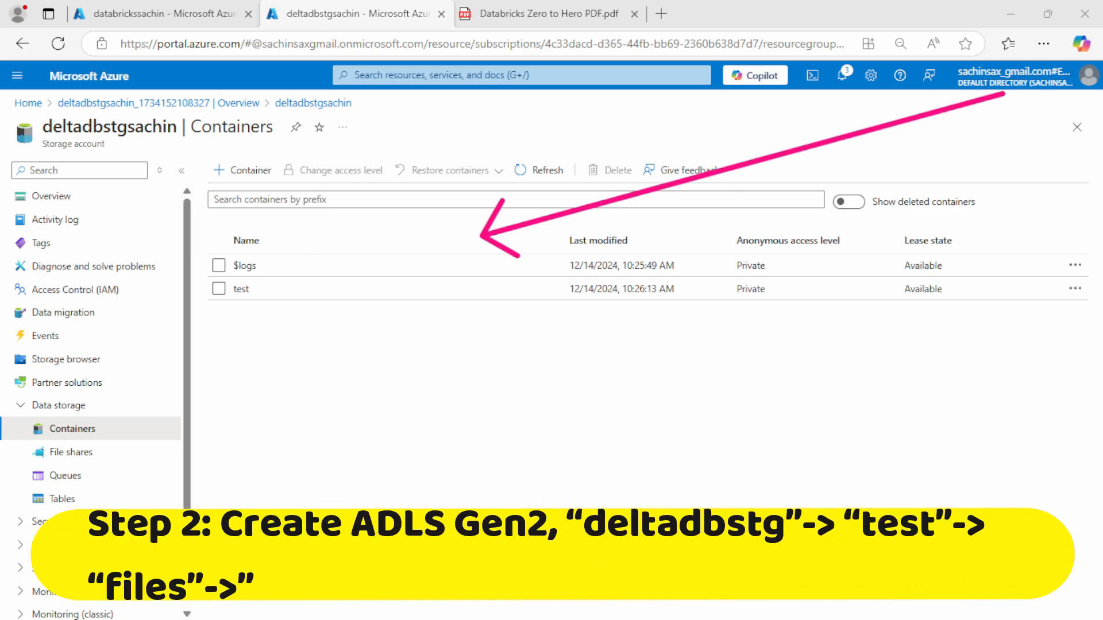
{"action": "left_click", "coordinate": [241, 300]}
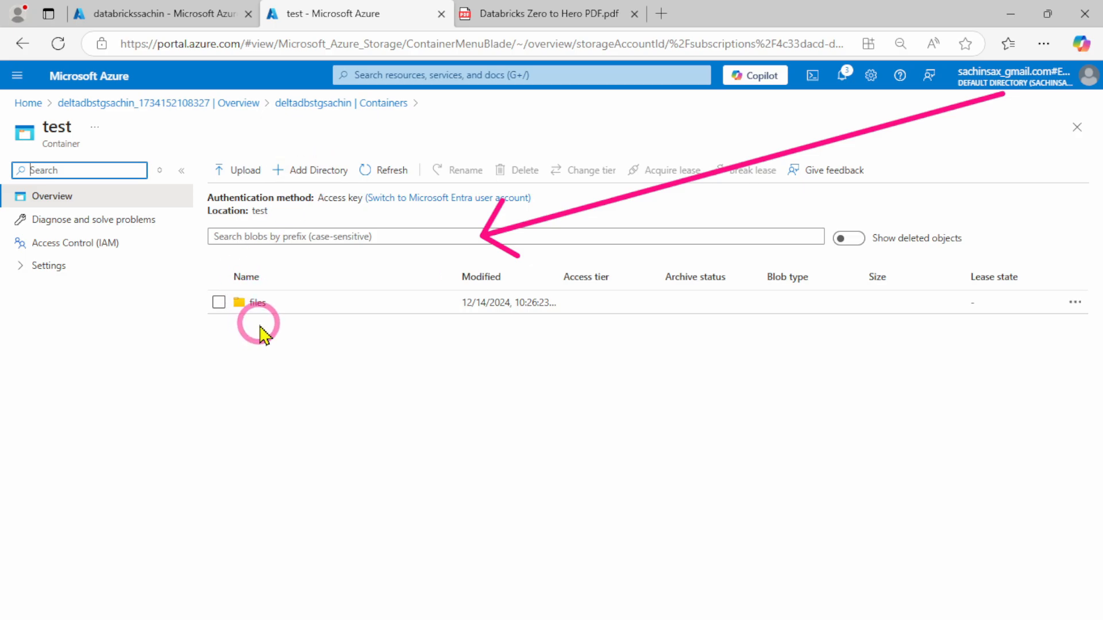
{"action": "left_click", "coordinate": [255, 303]}
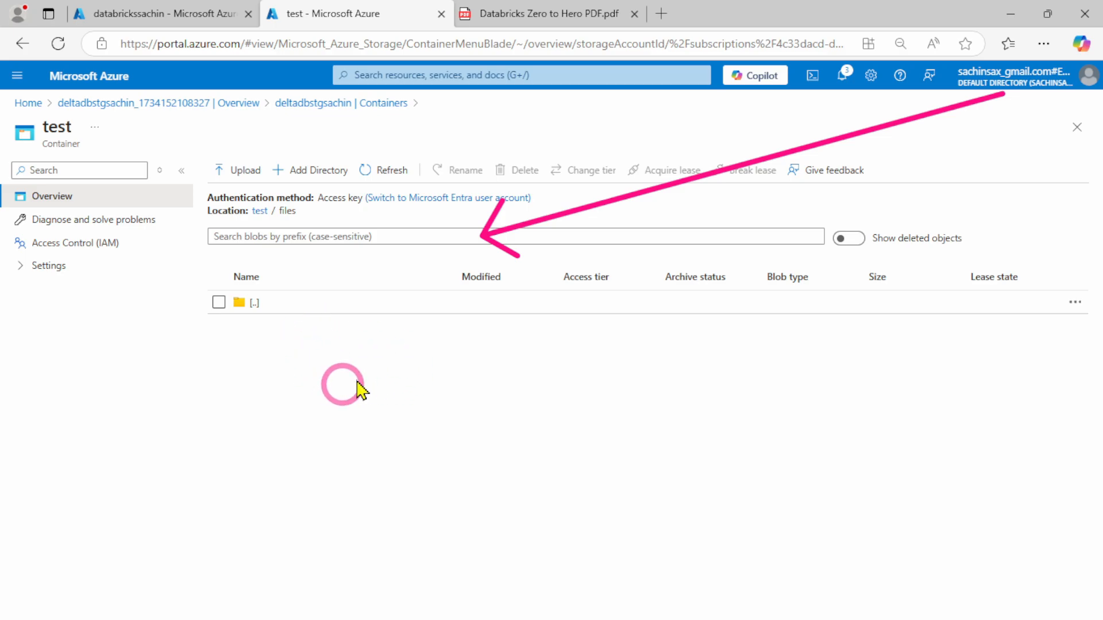
Launch the databrickssachin workspace in Azure Databricks and sign in with the same Default Directory account used in the portal
{"action": "left_click", "coordinate": [115, 13]}
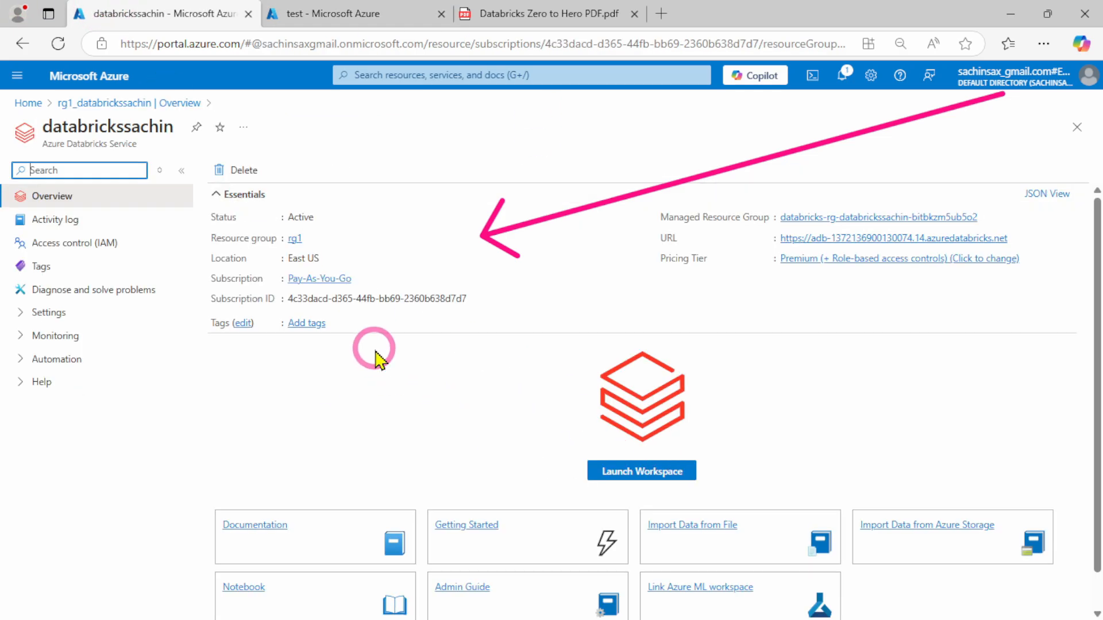
{"action": "left_click", "coordinate": [634, 474]}
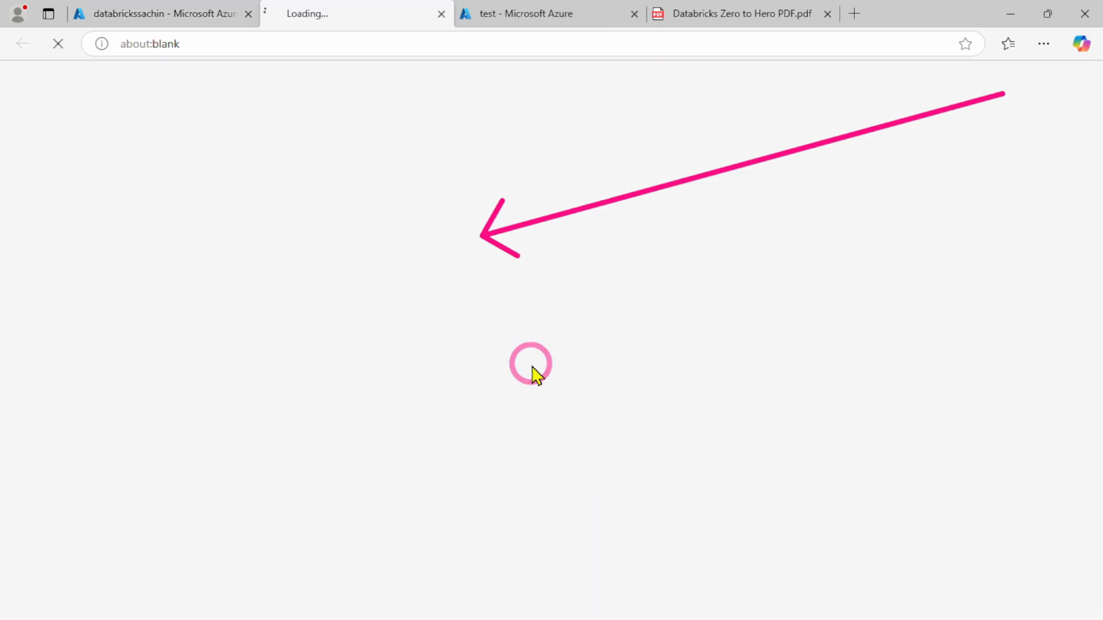
{"action": "left_click", "coordinate": [115, 13]}
{"action": "left_click", "coordinate": [345, 11]}
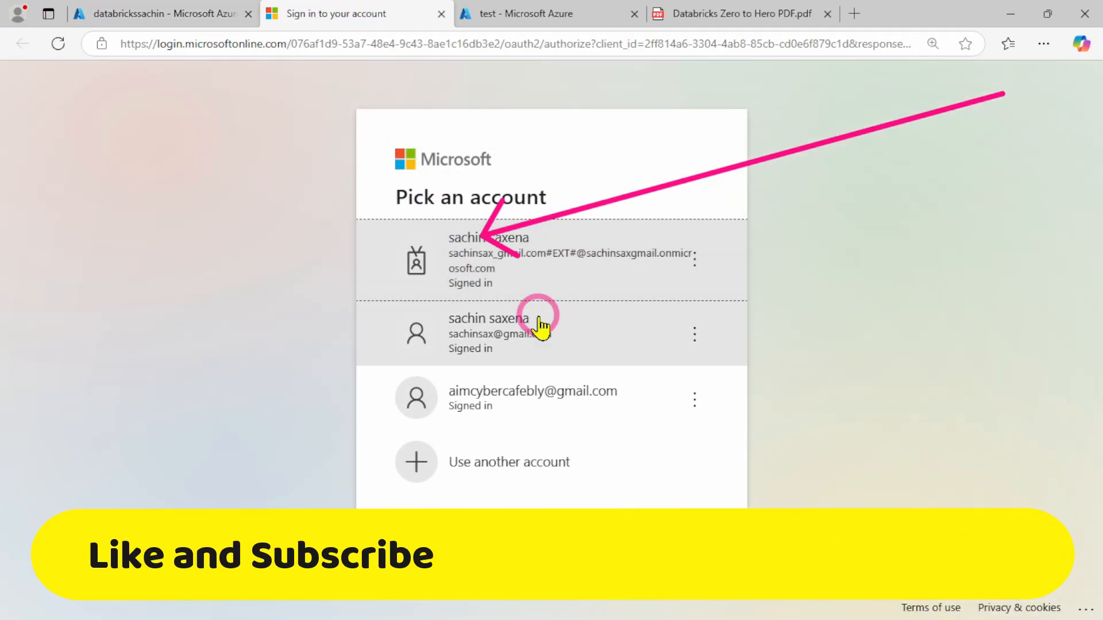
{"action": "left_click", "coordinate": [139, 10]}
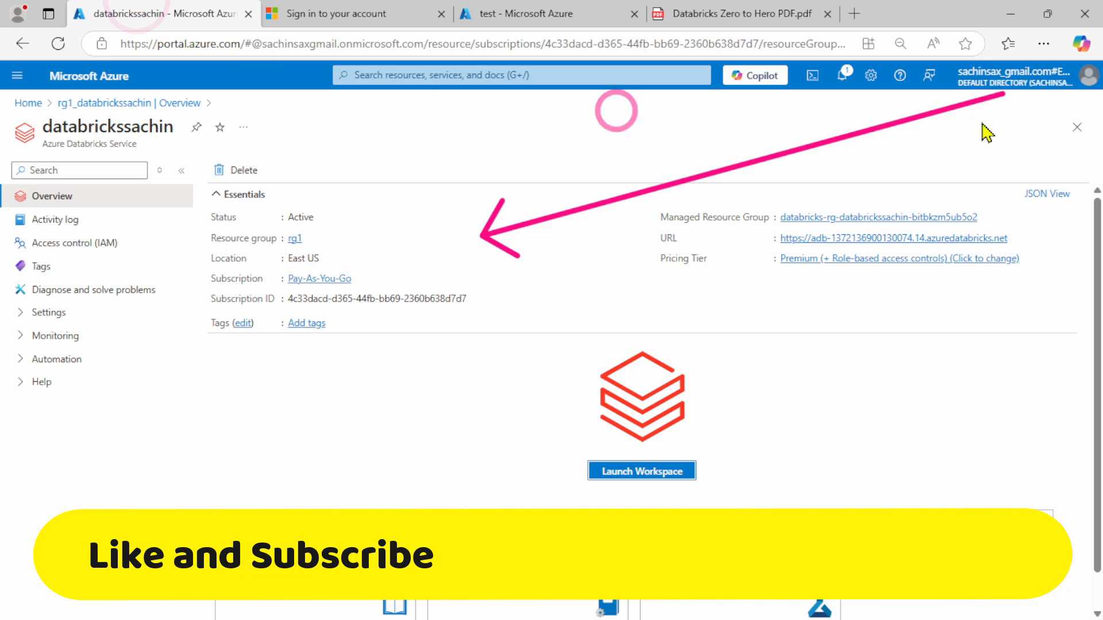
{"action": "left_click", "coordinate": [1042, 79]}
{"action": "left_click", "coordinate": [360, 12]}
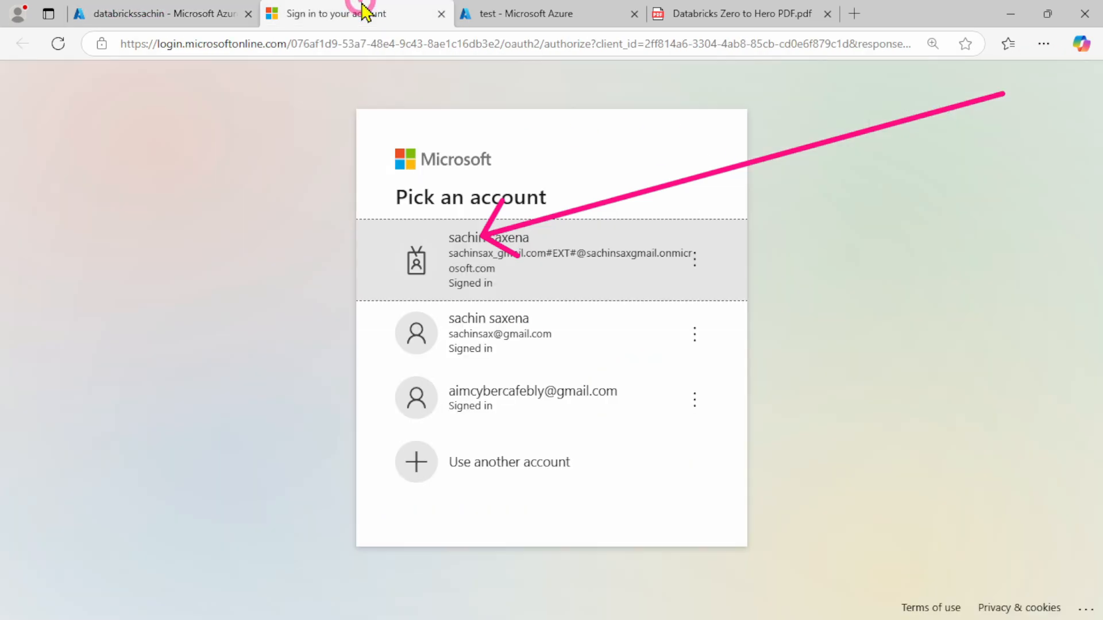
{"action": "left_click", "coordinate": [599, 264]}
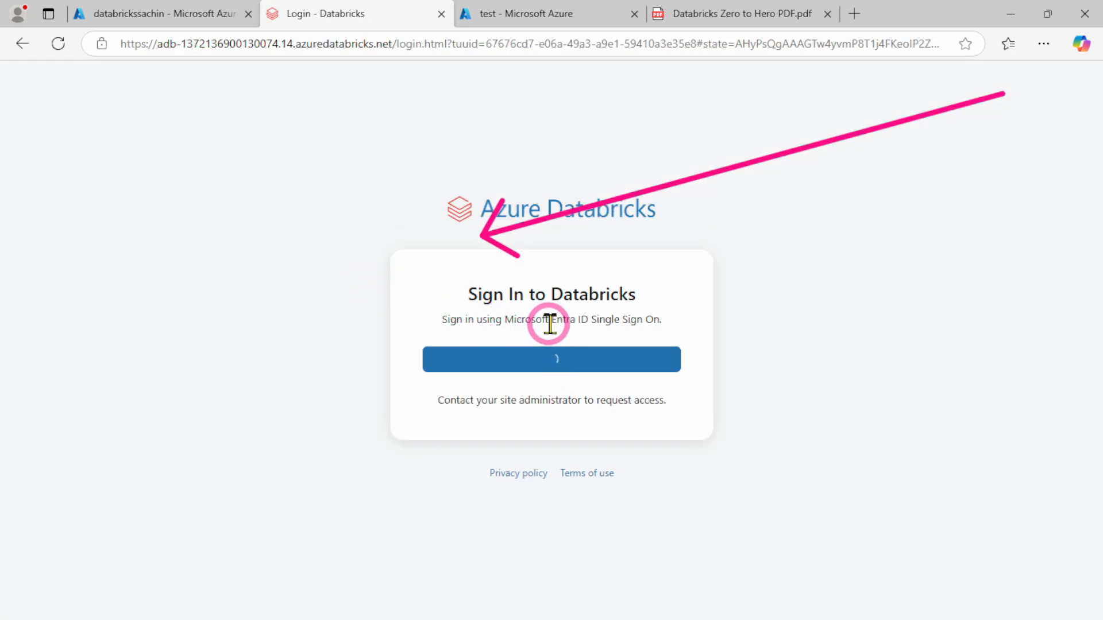
Open the portal home in a new tab from the test container page and sign in with the Default Directory account
{"action": "left_click", "coordinate": [149, 20]}
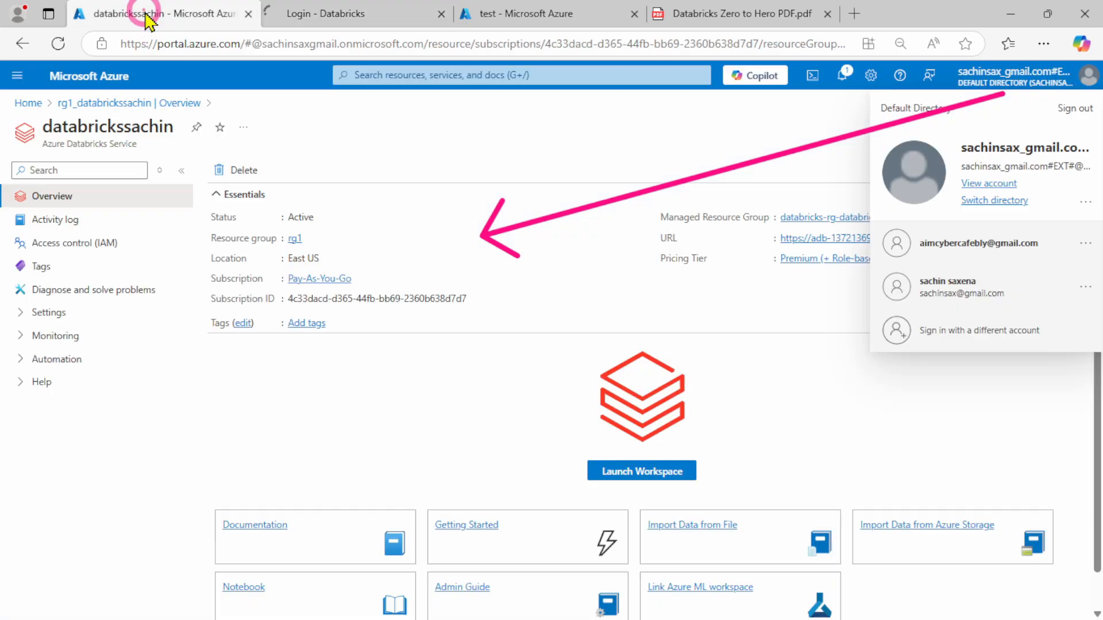
{"action": "left_click", "coordinate": [504, 12]}
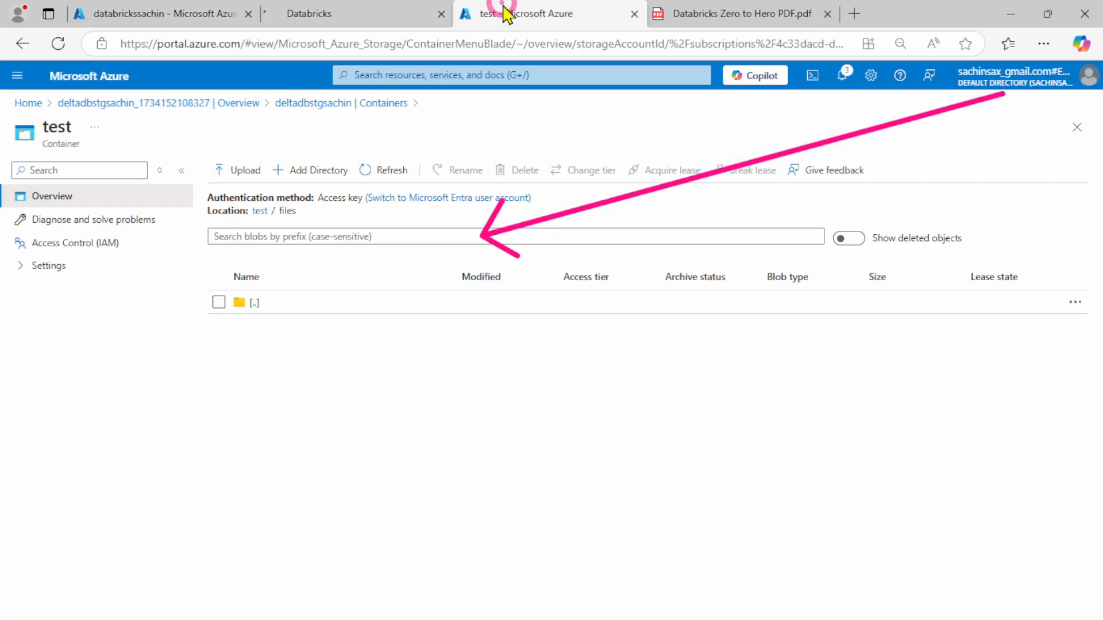
{"action": "left_click", "coordinate": [27, 104], "text": "ctrl"}
{"action": "left_click", "coordinate": [614, 21]}
{"action": "left_click", "coordinate": [495, 300]}
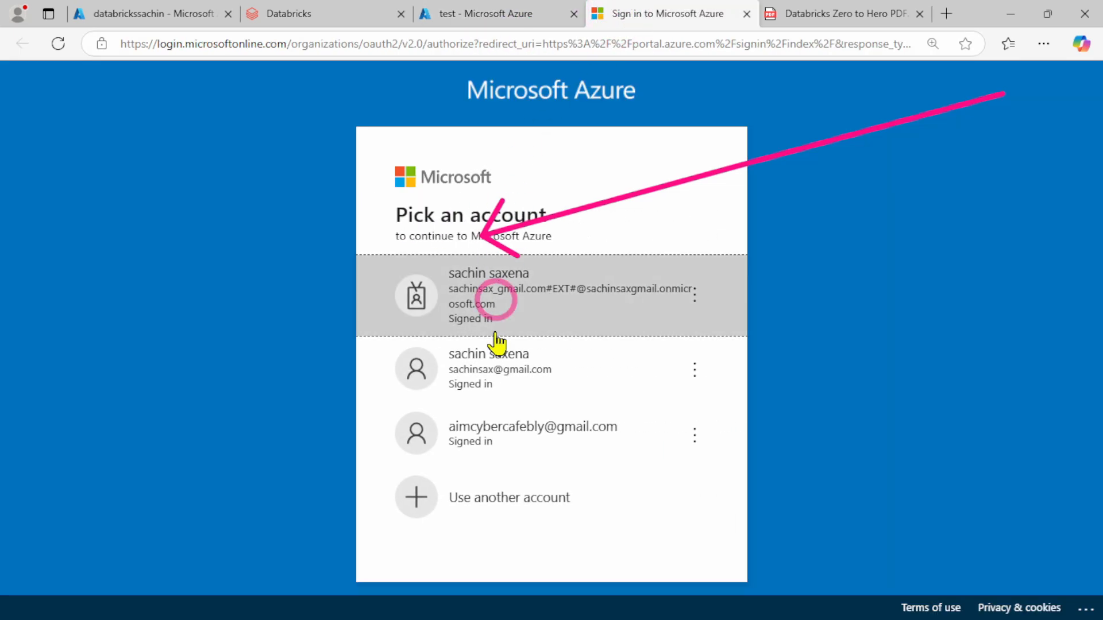
Consult Step 2 of the Databricks PDF guide, and start creating an Access Connector for Azure Databricks in the Azure portal
{"action": "left_click", "coordinate": [848, 18]}
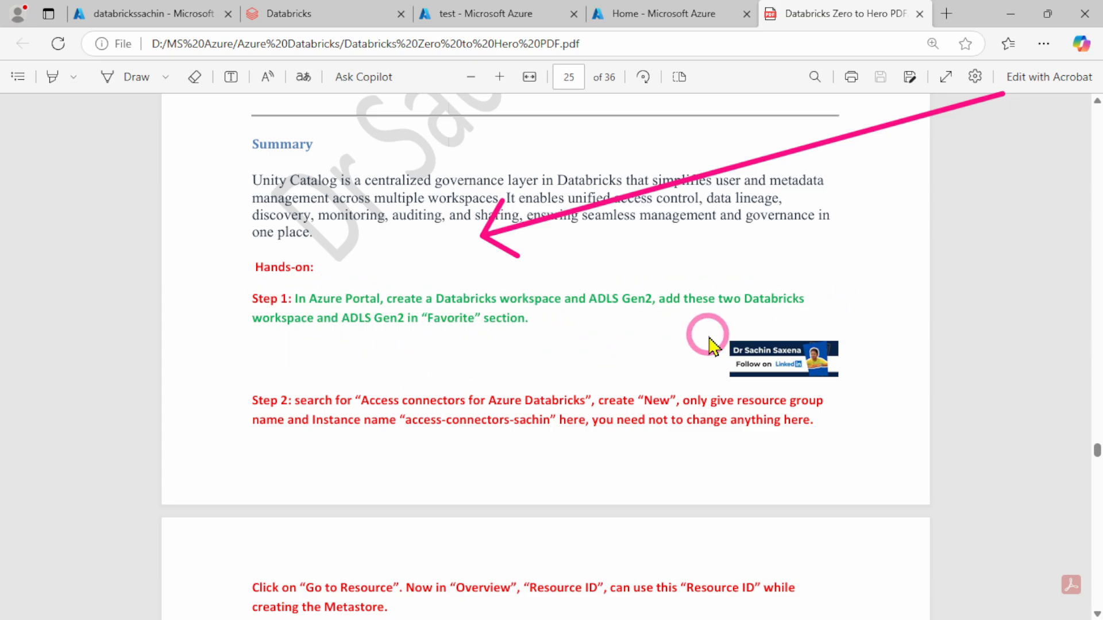
{"action": "scroll", "coordinate": [512, 316], "scroll_direction": "down", "scroll_amount": 1}
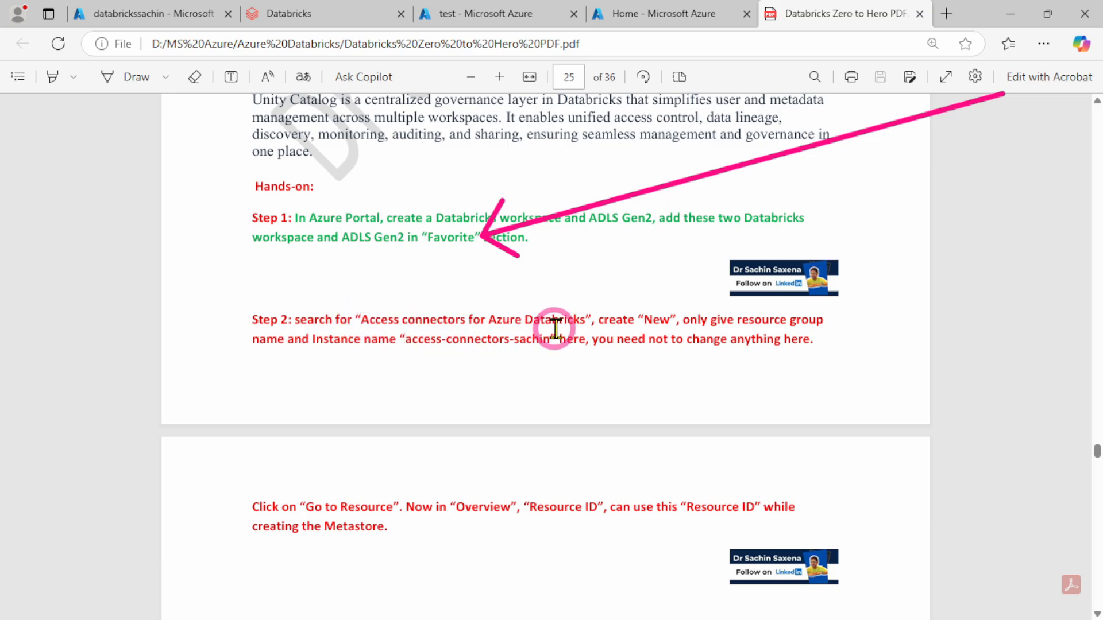
{"action": "left_click", "coordinate": [647, 12]}
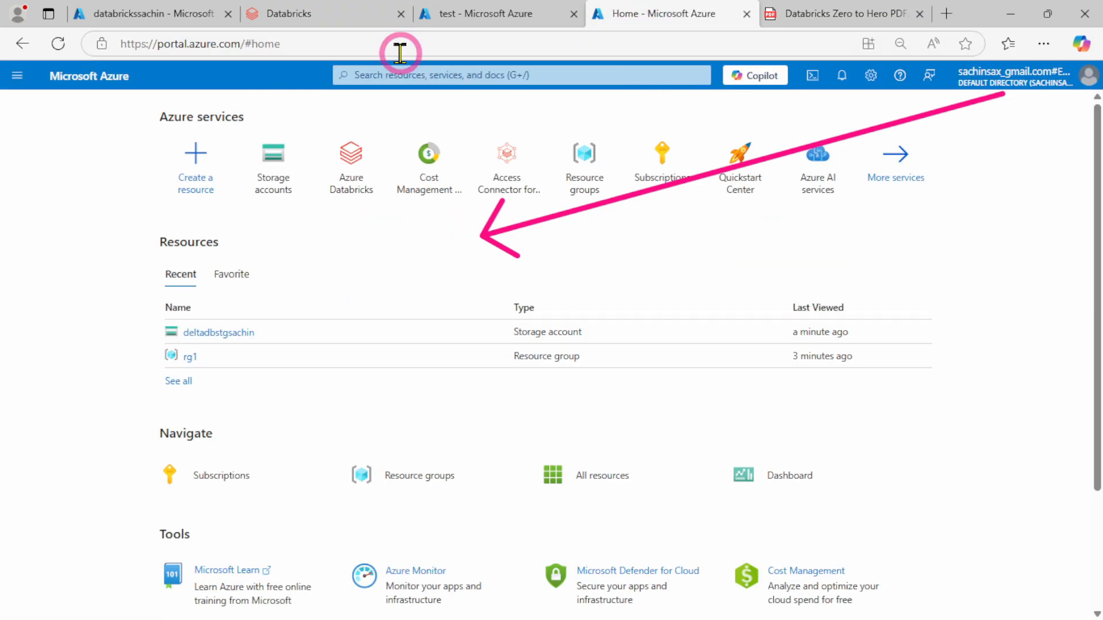
{"action": "left_click", "coordinate": [398, 73]}
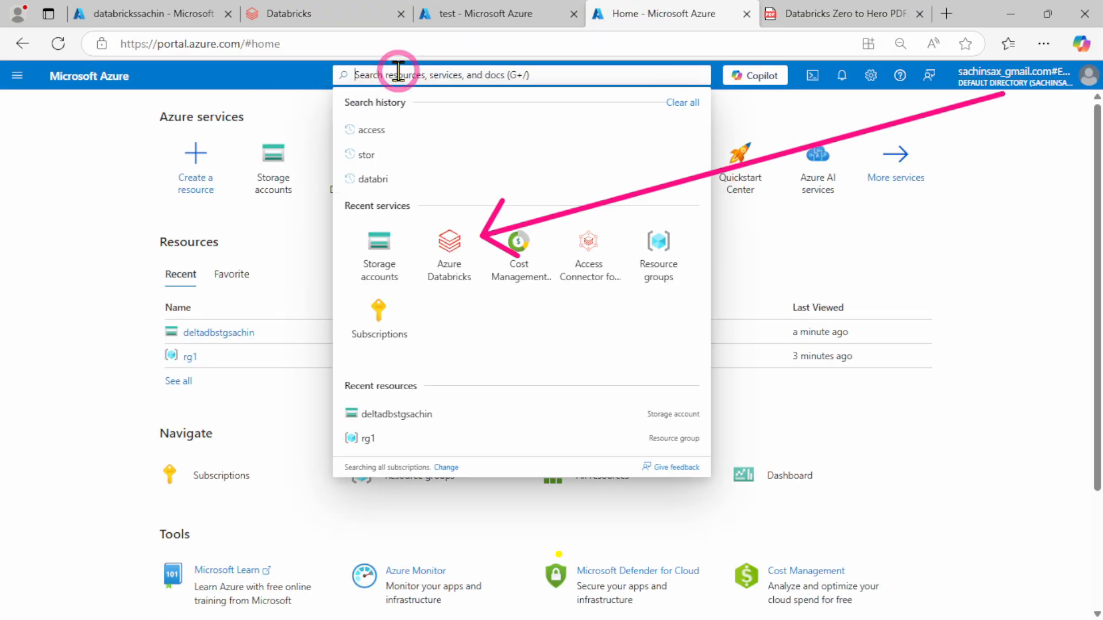
{"action": "type", "text": "access c"}
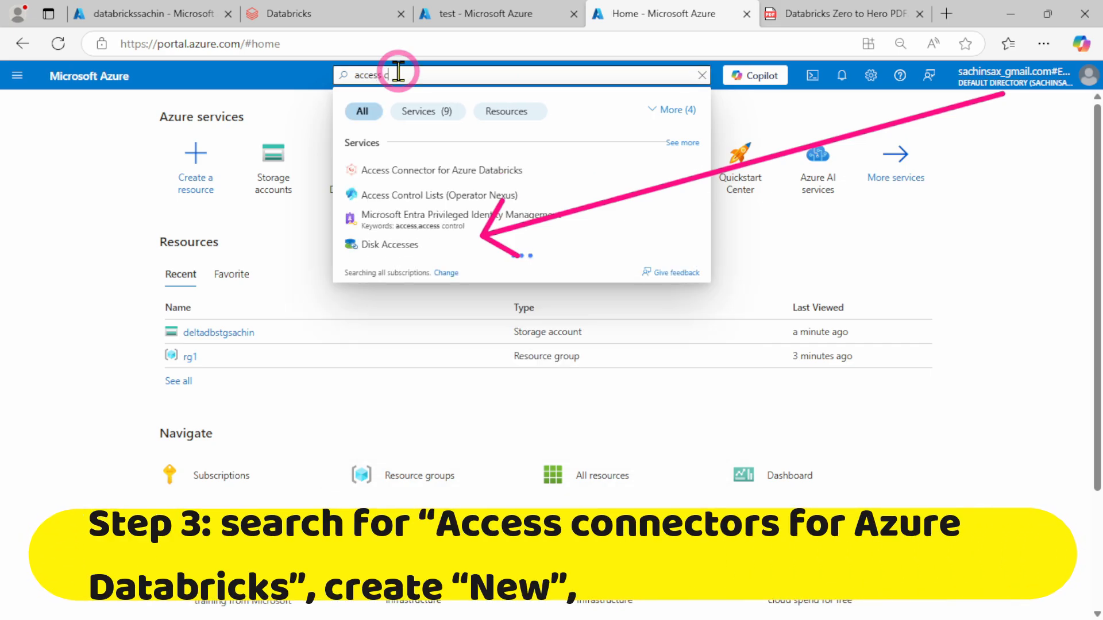
{"action": "type", "text": "onn"}
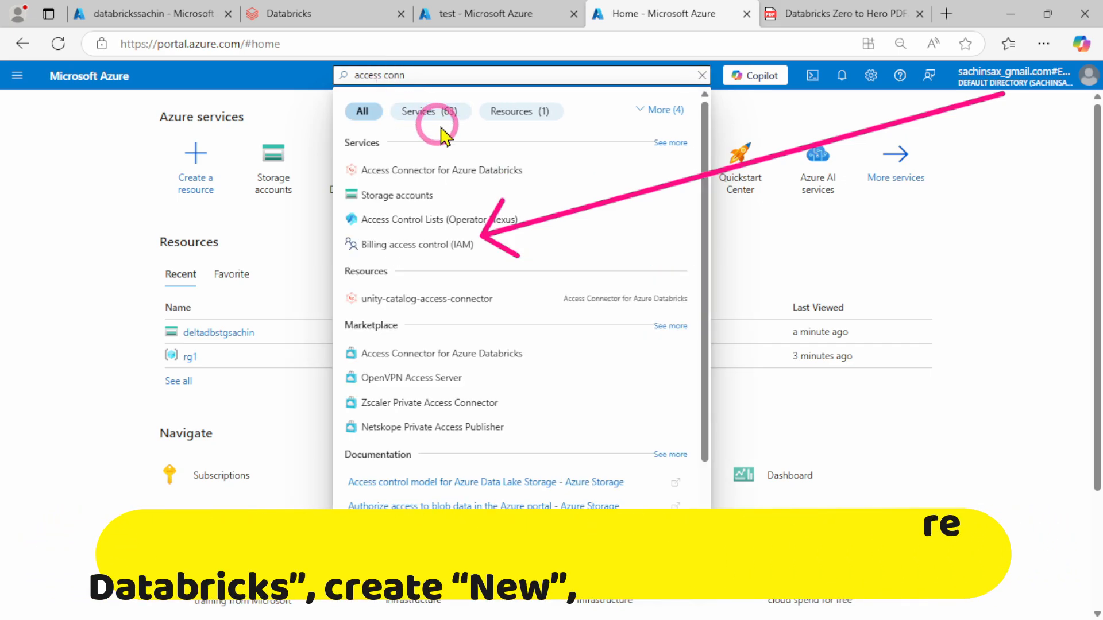
{"action": "left_click", "coordinate": [480, 178]}
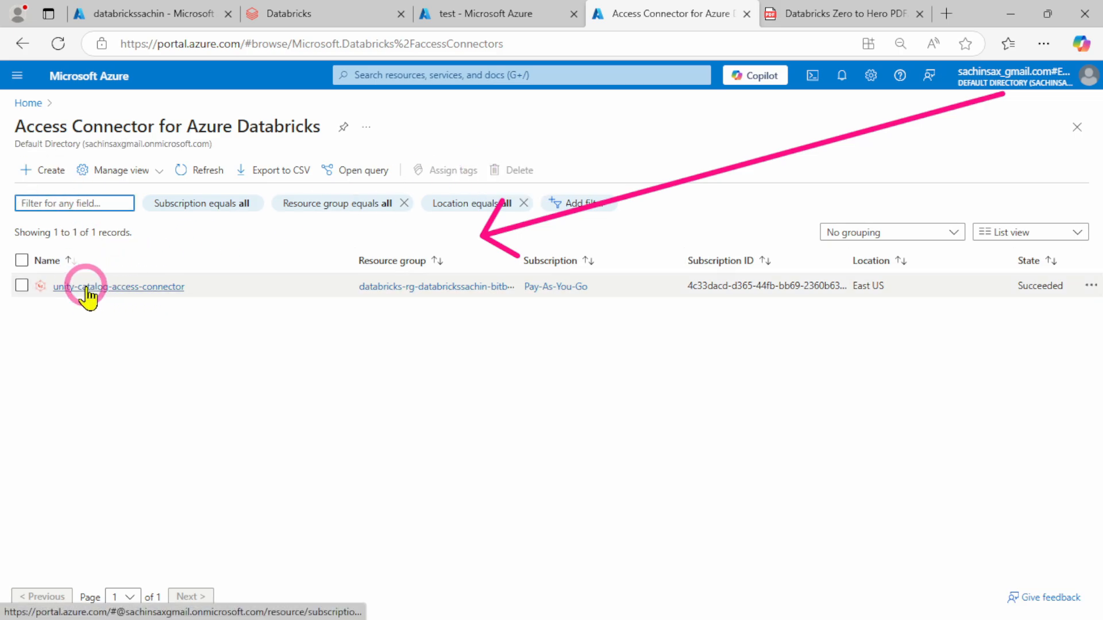
{"action": "left_click", "coordinate": [38, 173]}
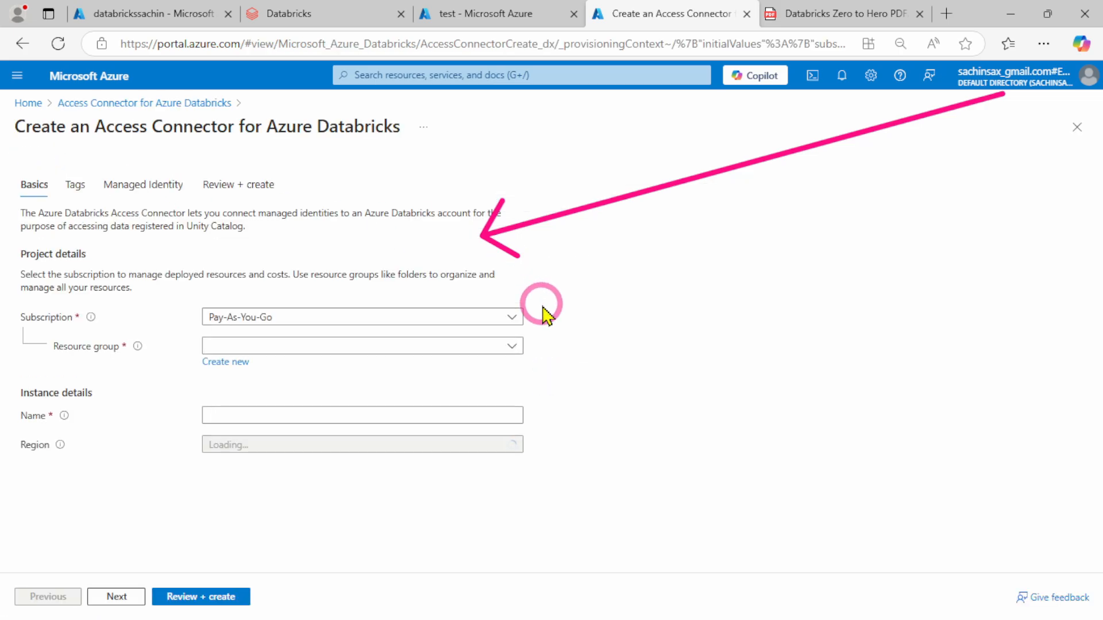
Set the access connector's resource group to rg1 and its name to accesscontrolarsachin
{"action": "left_click", "coordinate": [355, 347]}
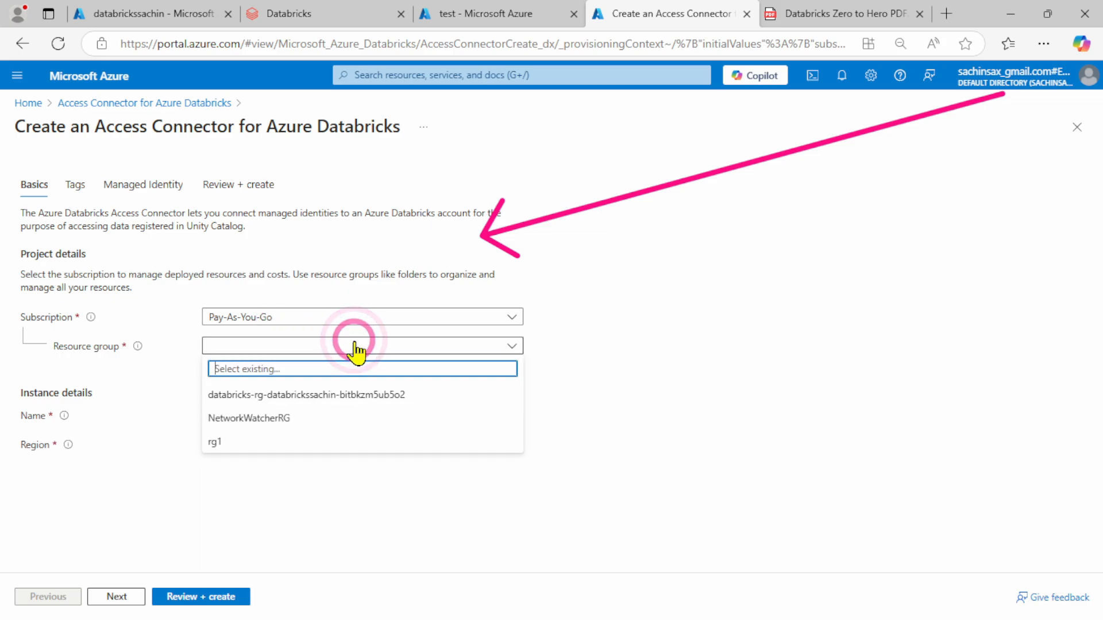
{"action": "left_click", "coordinate": [234, 442]}
{"action": "left_click", "coordinate": [263, 410]}
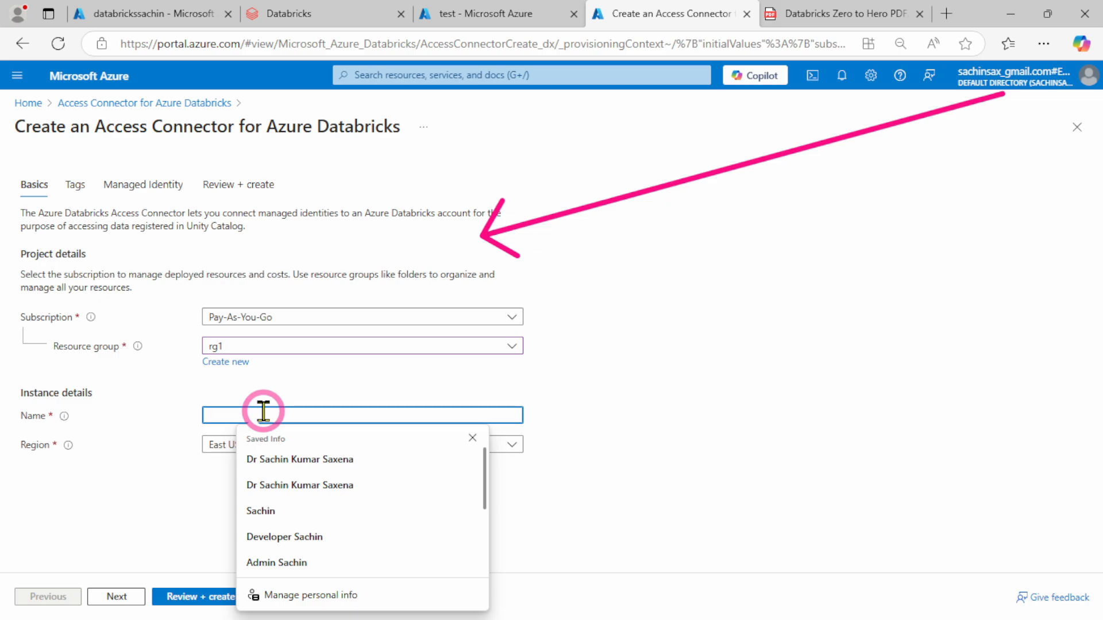
{"action": "type", "text": "access-c"}
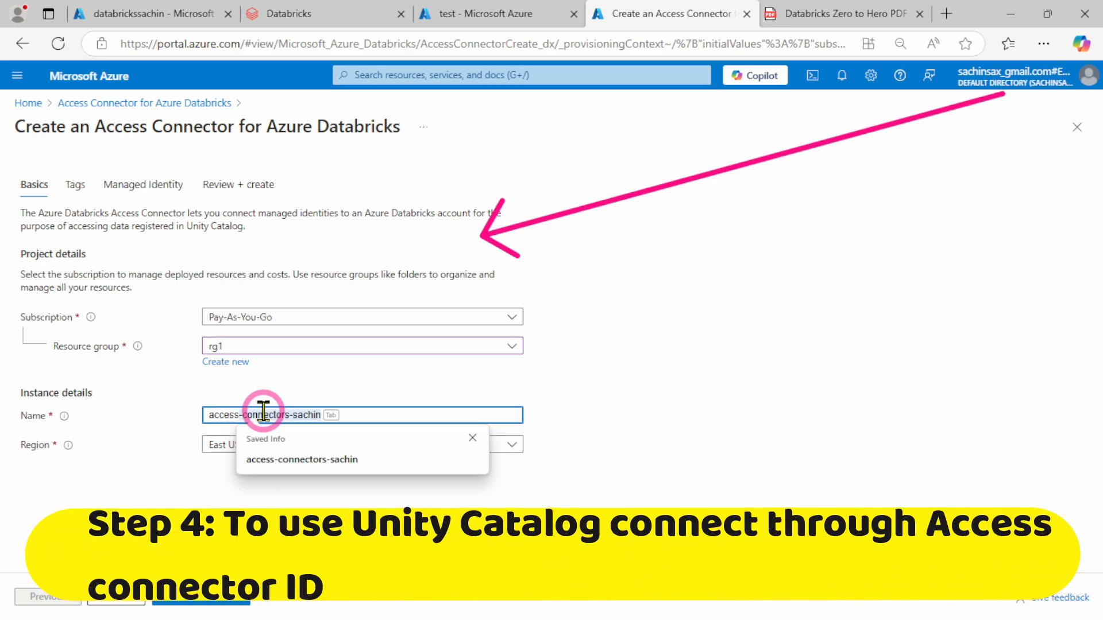
{"action": "key", "text": "BackSpace"}
{"action": "key", "text": "BackSpace"}
{"action": "type", "text": "cont"}
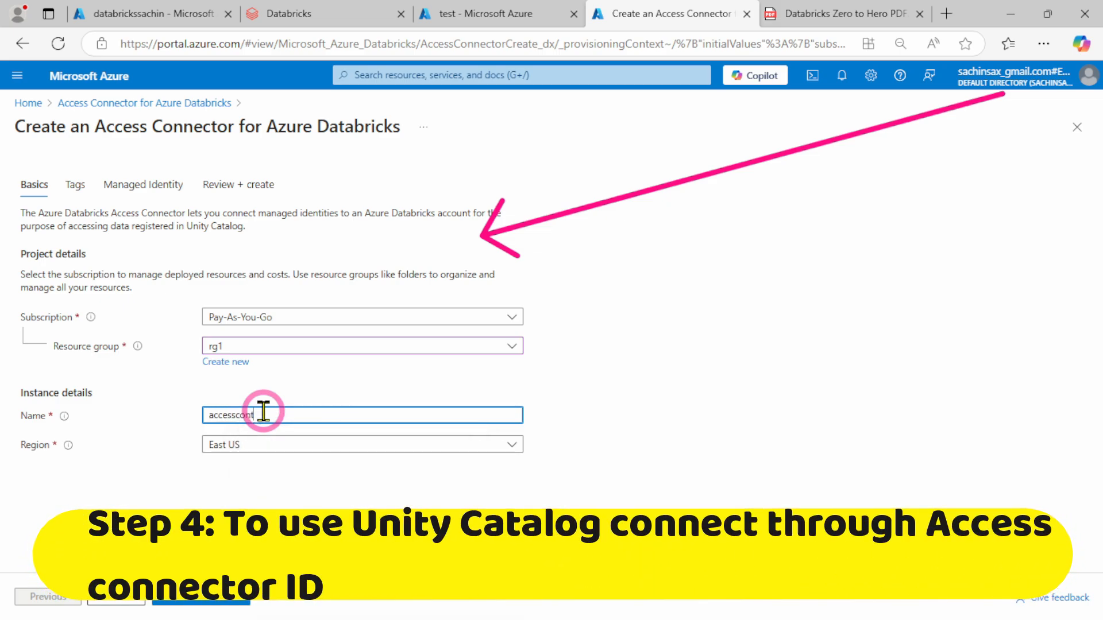
{"action": "type", "text": "rola"}
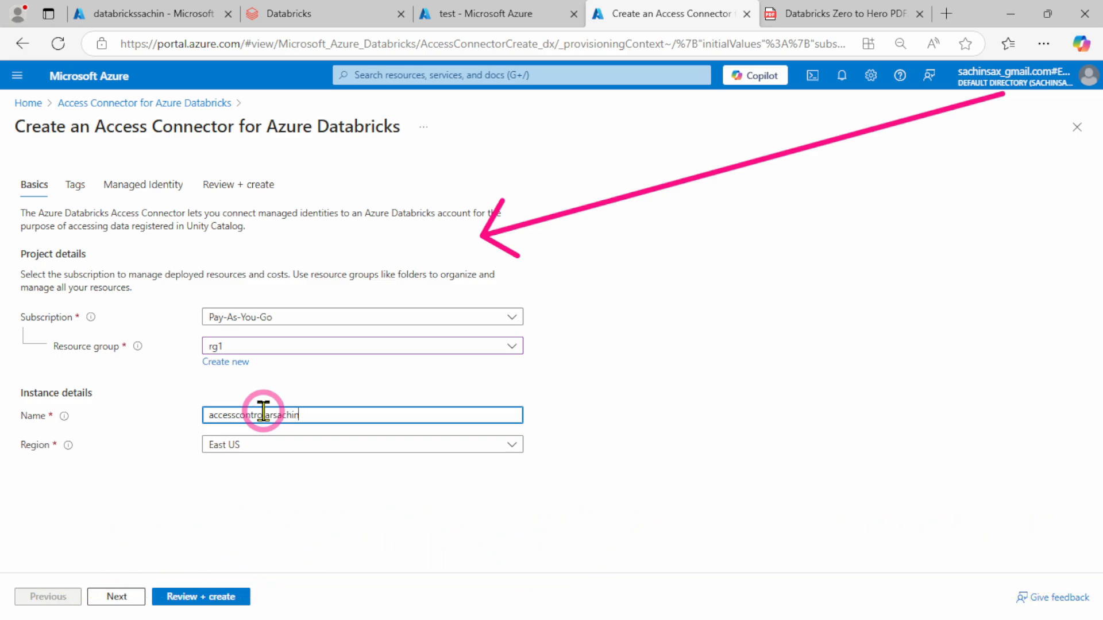
{"action": "type", "text": "rsachin"}
Leave the access connector's tags empty, review the configuration and create the resource
{"action": "left_click", "coordinate": [116, 597]}
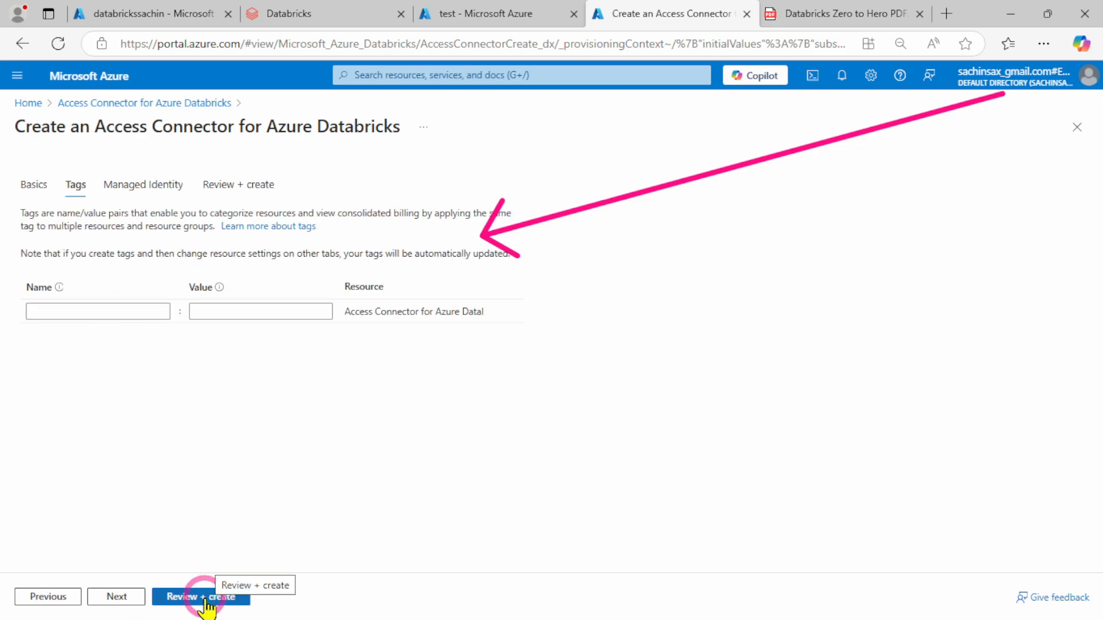
{"action": "left_click", "coordinate": [205, 600]}
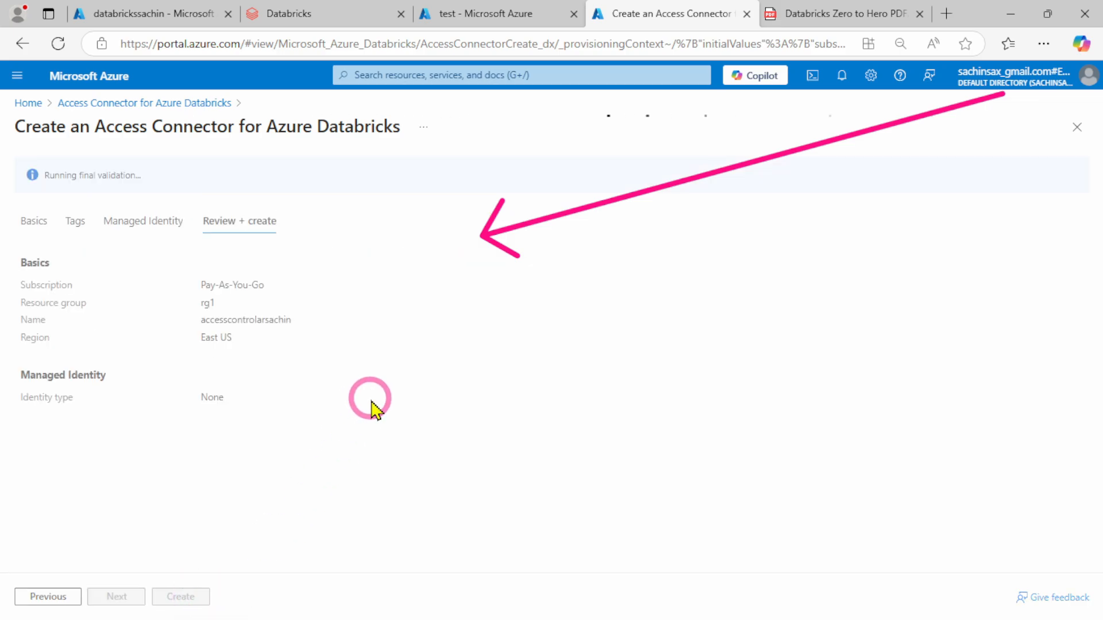
{"action": "left_click", "coordinate": [179, 597]}
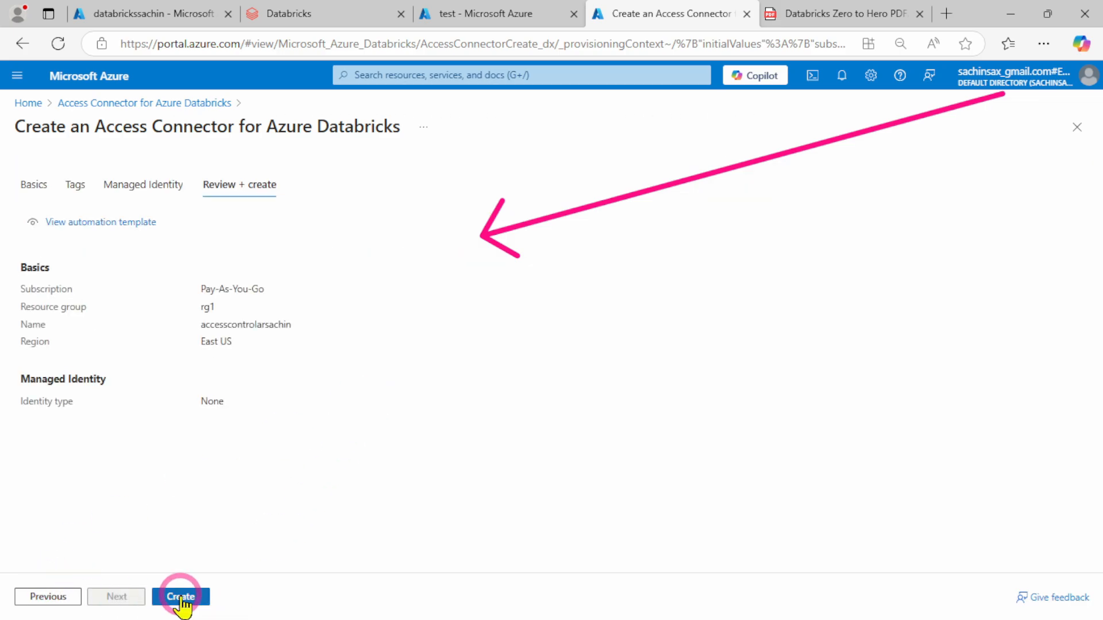
Switch to the Databricks workspace, check its signed-in account options and display the databrickssachin workspace options containing Manage account
{"action": "left_click", "coordinate": [114, 14]}
{"action": "left_click", "coordinate": [287, 13]}
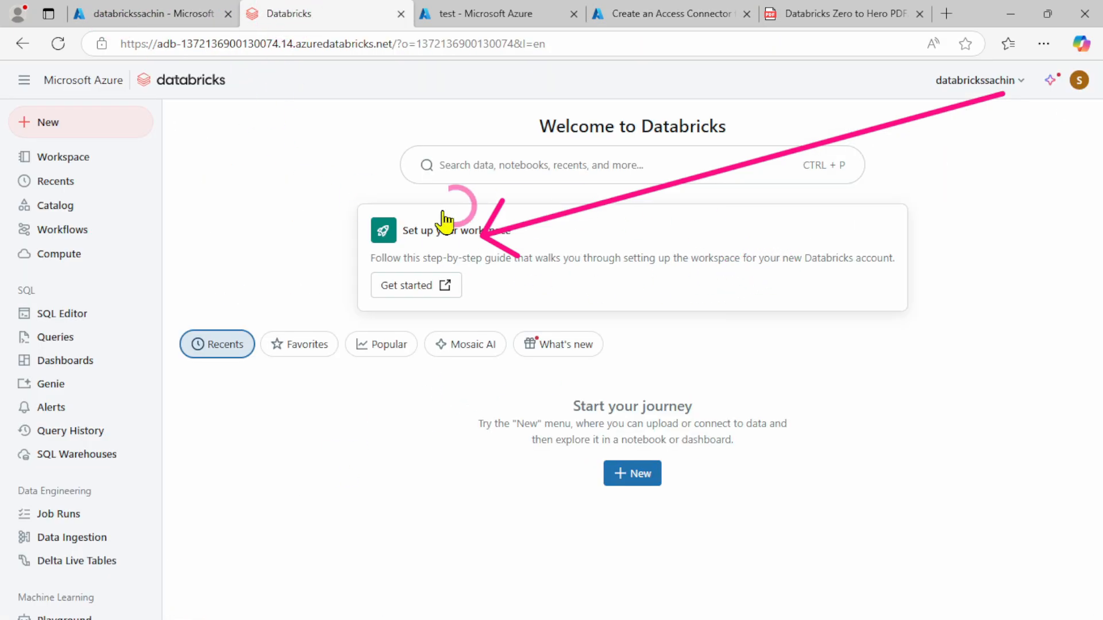
{"action": "left_click", "coordinate": [1080, 81]}
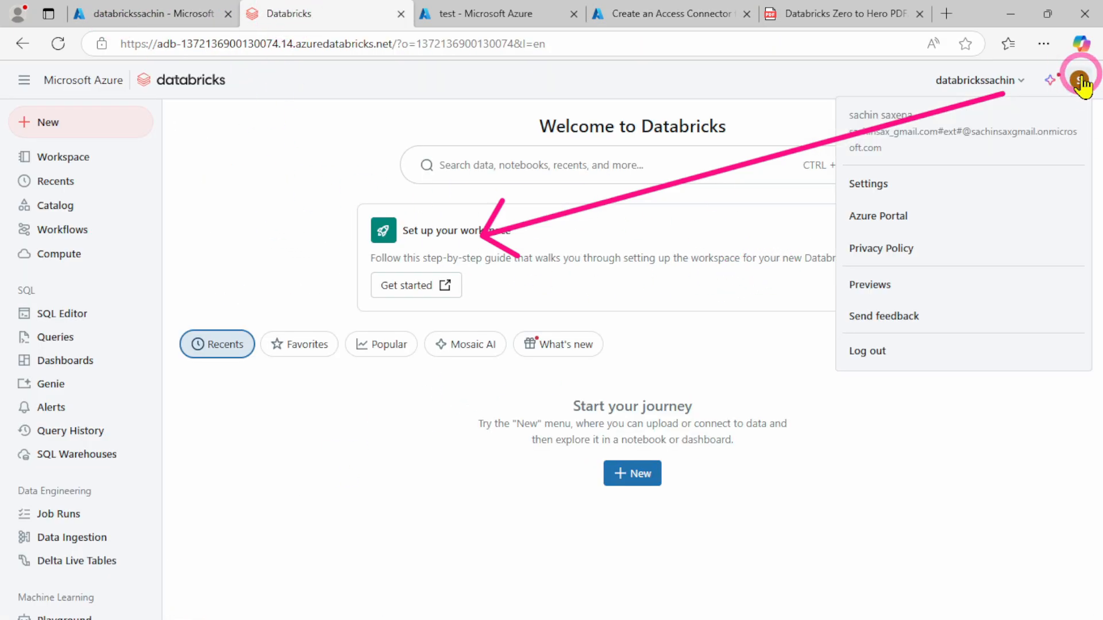
{"action": "left_click", "coordinate": [945, 83]}
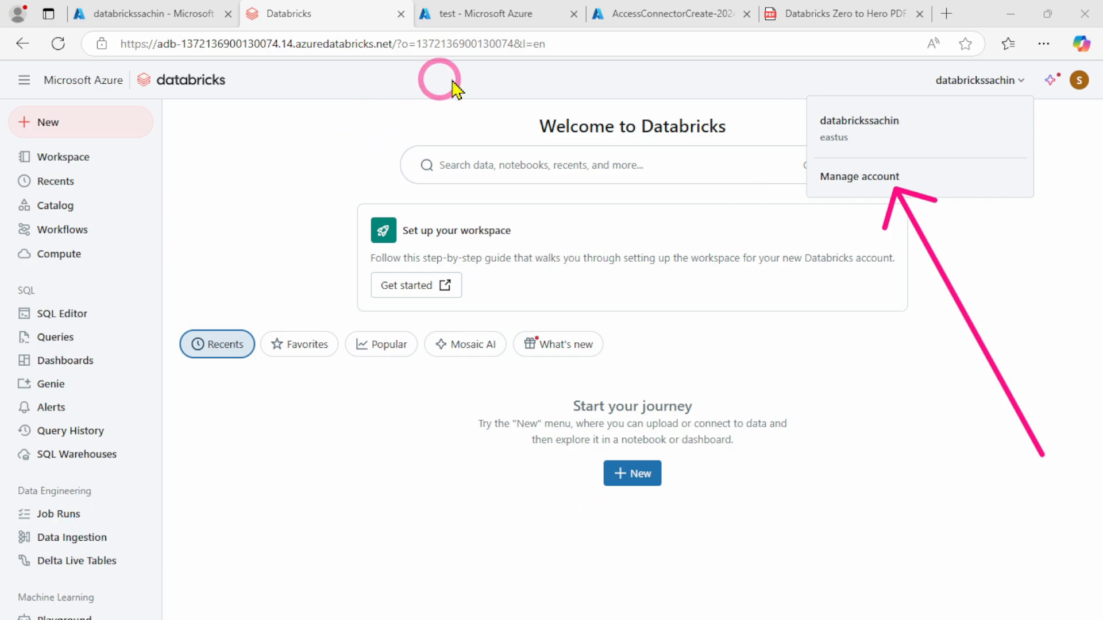
Open the deployed accesscontrolarsachin resource in the portal, and read Step 3 of the PDF guide about granting it storage access
{"action": "left_click", "coordinate": [637, 13]}
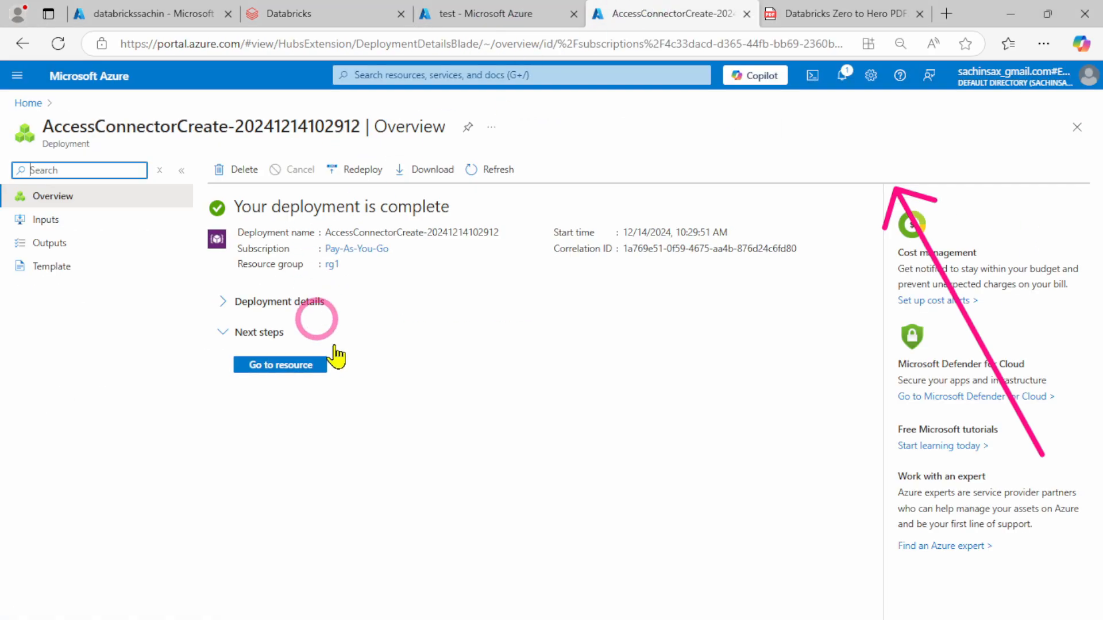
{"action": "left_click", "coordinate": [257, 368]}
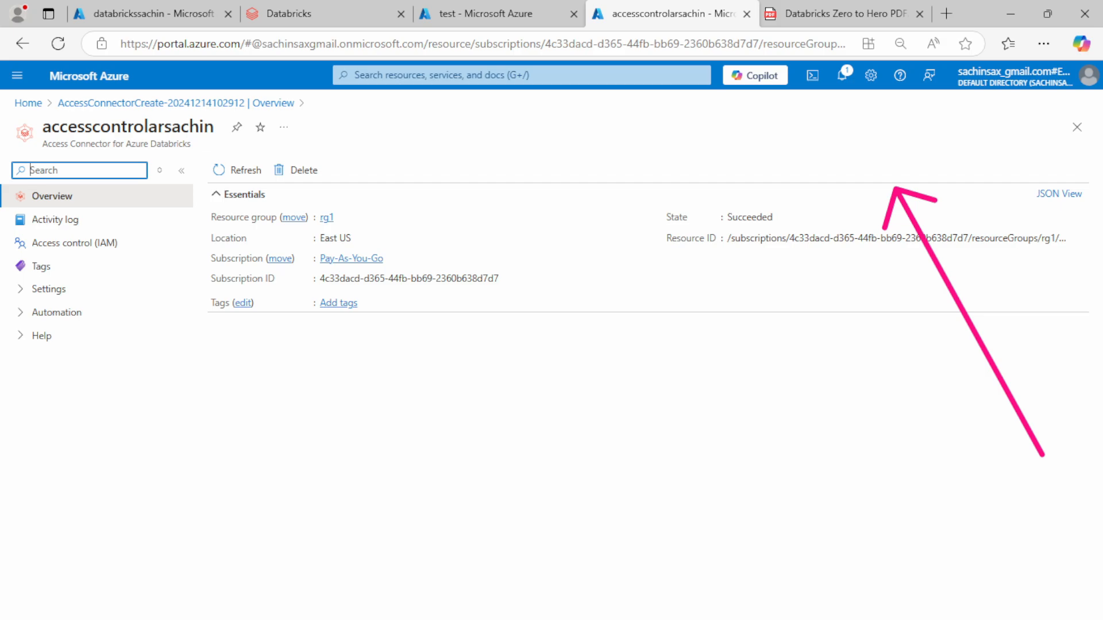
{"action": "left_click", "coordinate": [822, 12]}
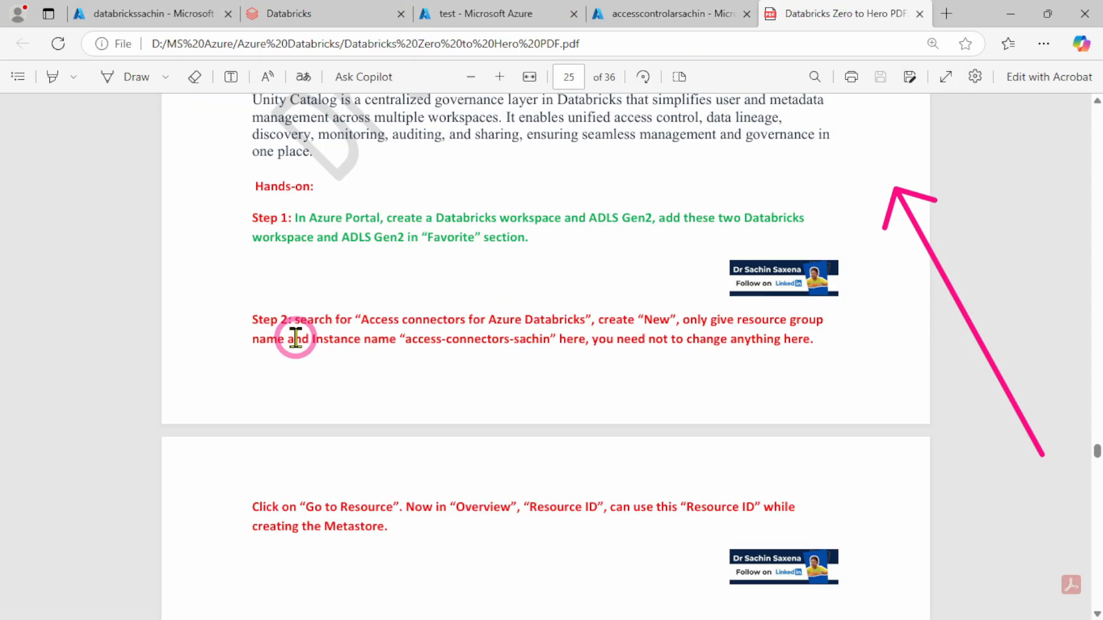
{"action": "scroll", "coordinate": [295, 338], "scroll_direction": "down", "scroll_amount": 5}
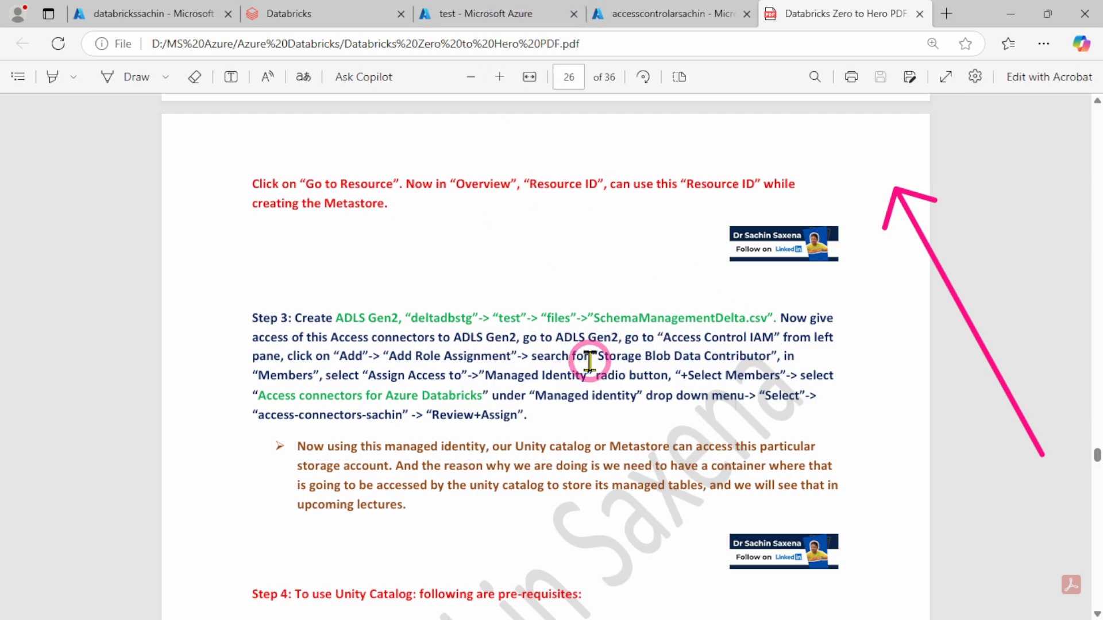
Return to the portal page of the test container and open the deltadbstgsachin storage account from its deployment overview
{"action": "left_click", "coordinate": [626, 11]}
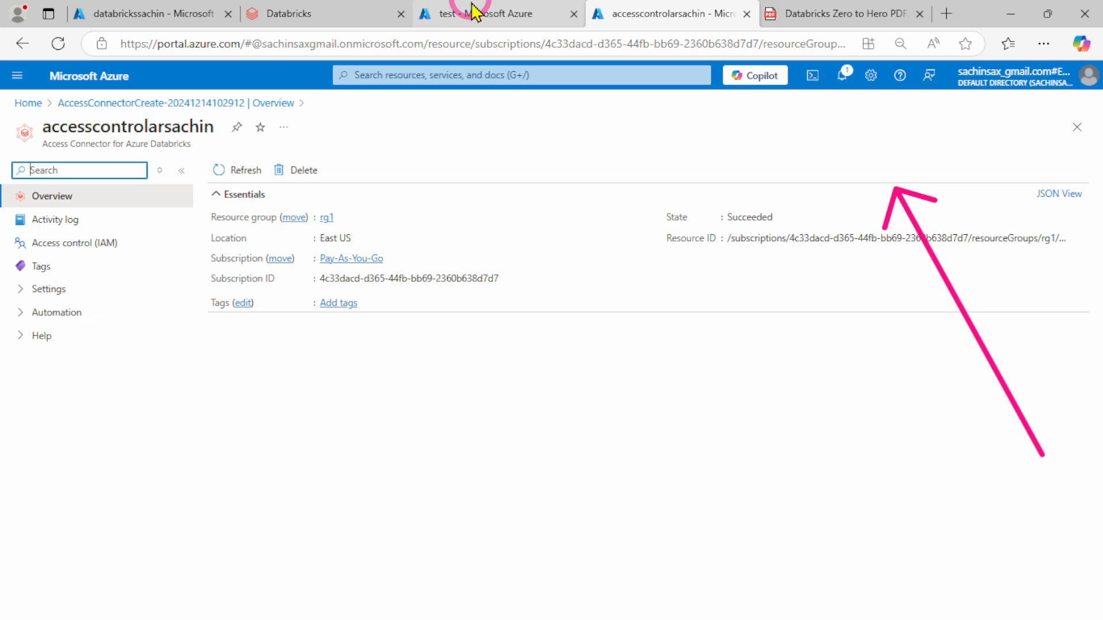
{"action": "left_click", "coordinate": [167, 17]}
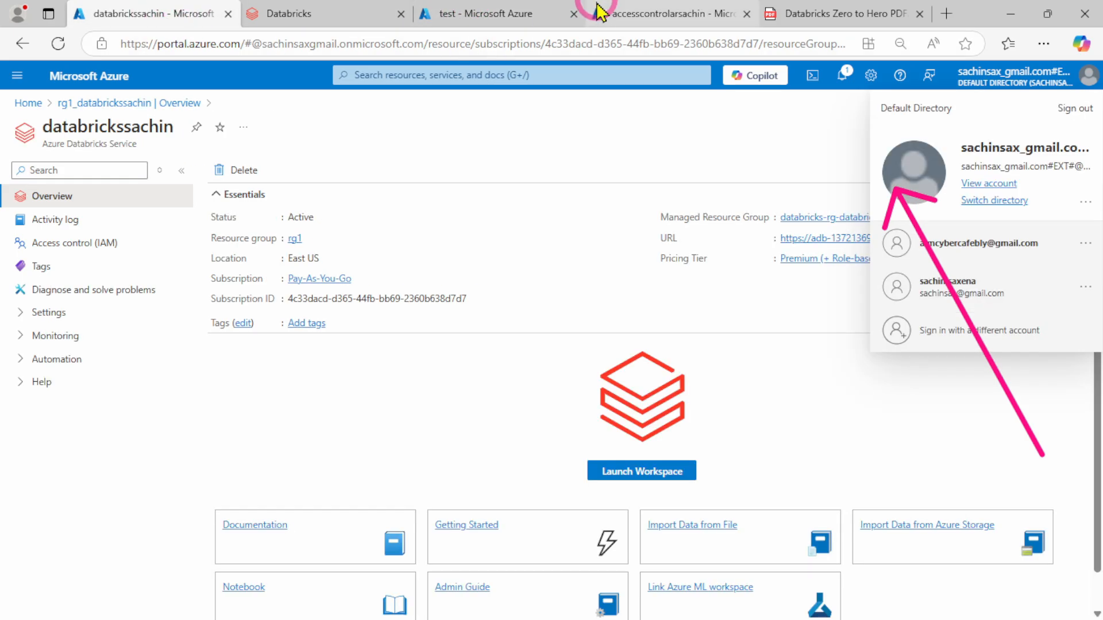
{"action": "left_click", "coordinate": [511, 13]}
{"action": "left_click", "coordinate": [86, 103]}
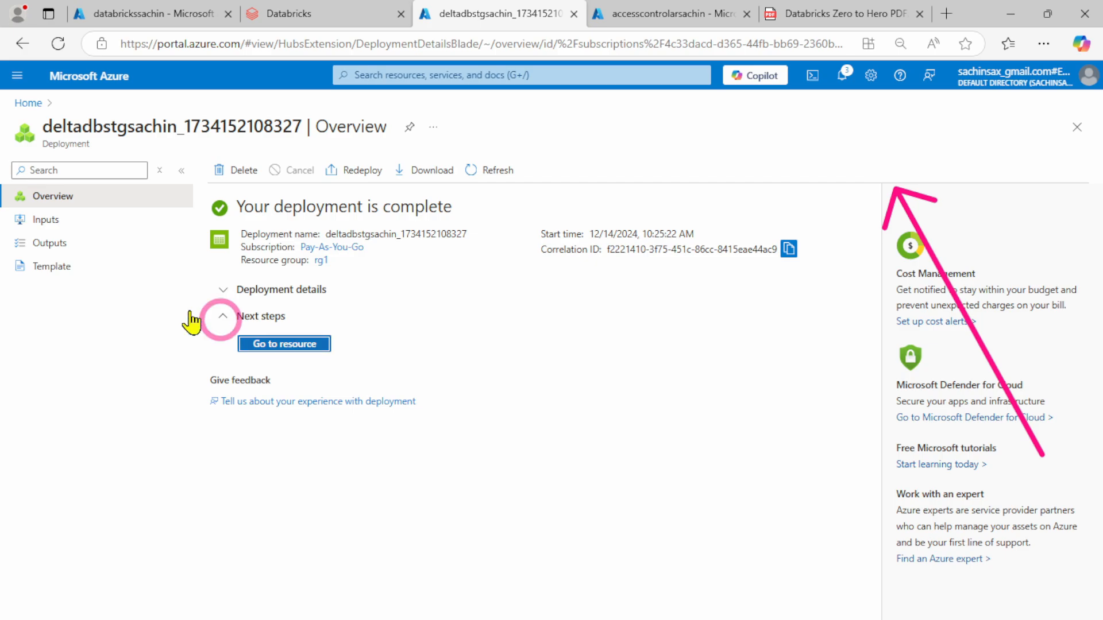
{"action": "left_click", "coordinate": [301, 345]}
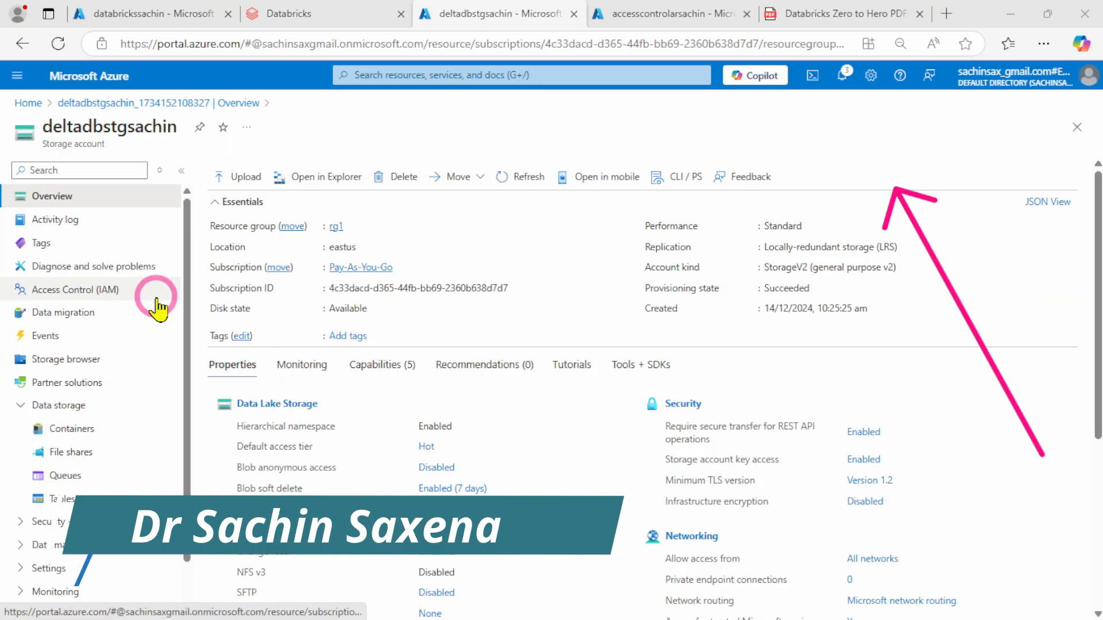
Open the access control settings of the deltadbstgsachin storage account and start adding a role assignment
{"action": "scroll", "coordinate": [54, 373], "scroll_direction": "down", "scroll_amount": 1}
{"action": "scroll", "coordinate": [120, 365], "scroll_direction": "up", "scroll_amount": 1}
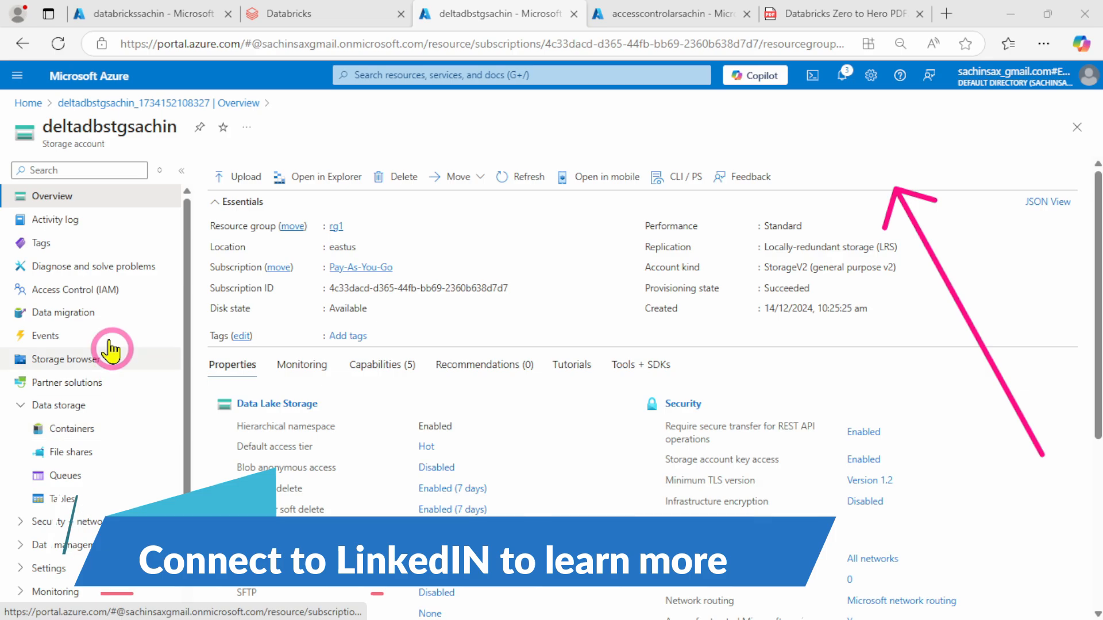
{"action": "left_click", "coordinate": [87, 289]}
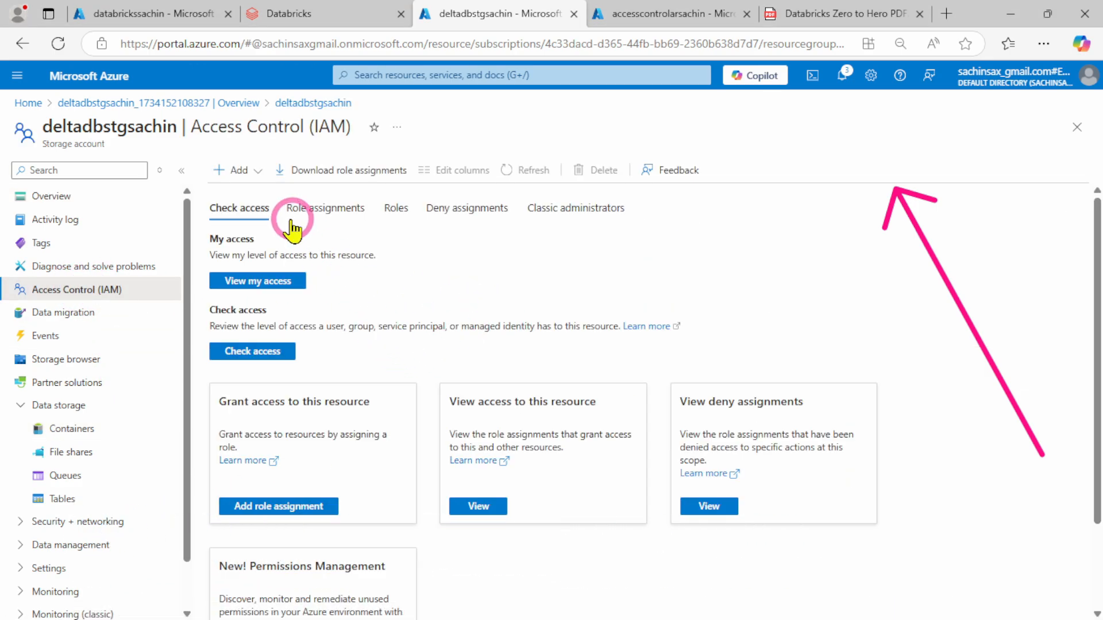
{"action": "left_click", "coordinate": [242, 173]}
{"action": "left_click", "coordinate": [260, 198]}
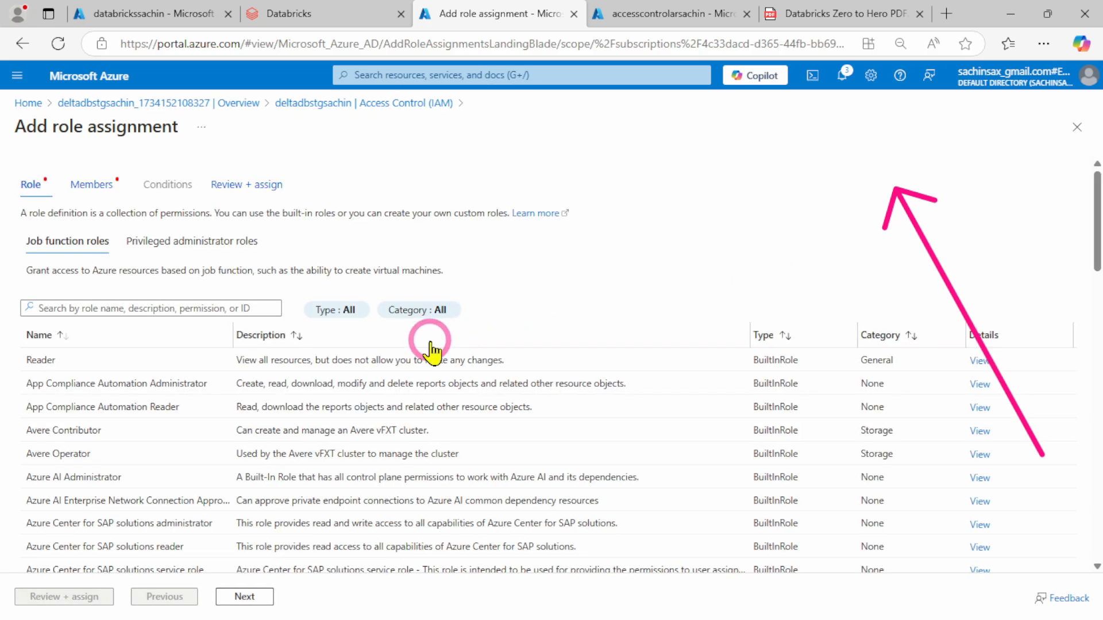
Search the job function roles for "storage blob", choose Storage Blob Data Contributor and proceed to the members
{"action": "left_click", "coordinate": [165, 310]}
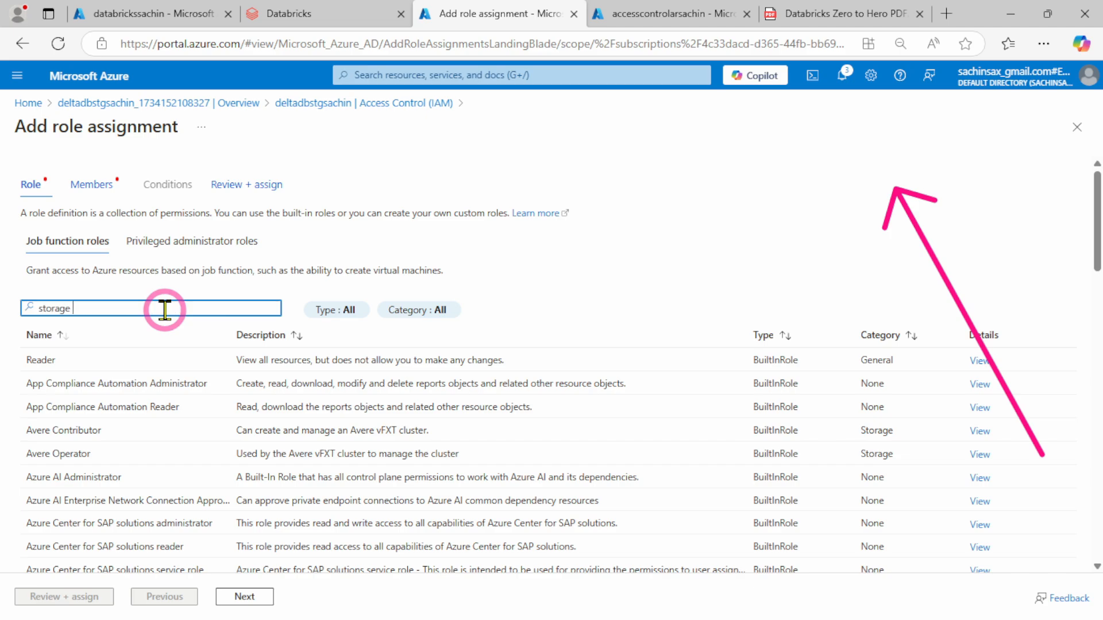
{"action": "type", "text": "storage blob"}
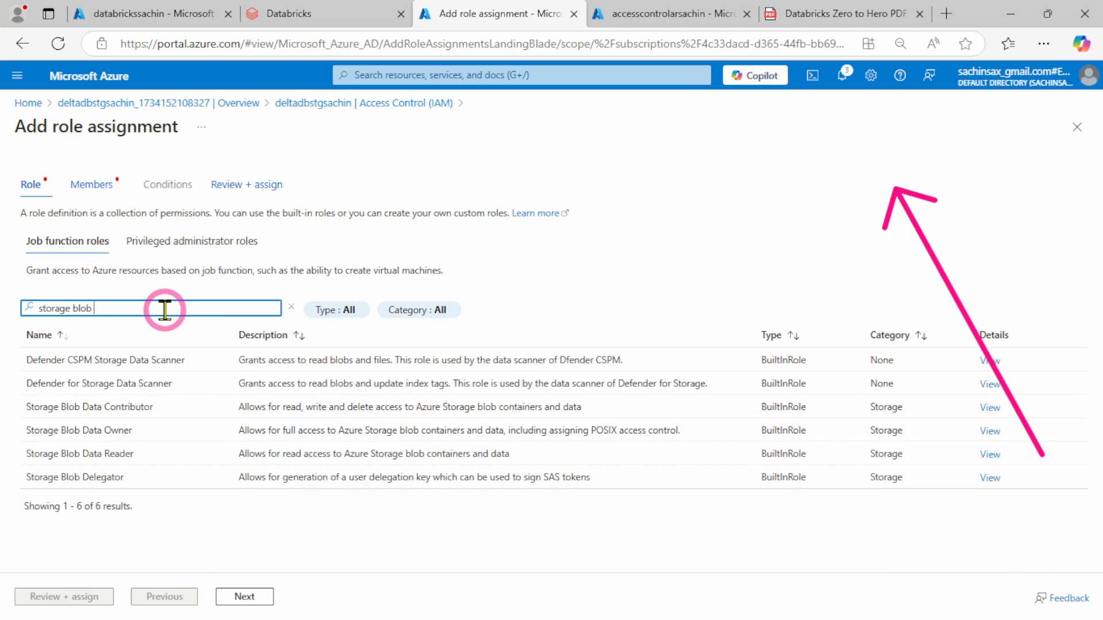
{"action": "left_click", "coordinate": [72, 406]}
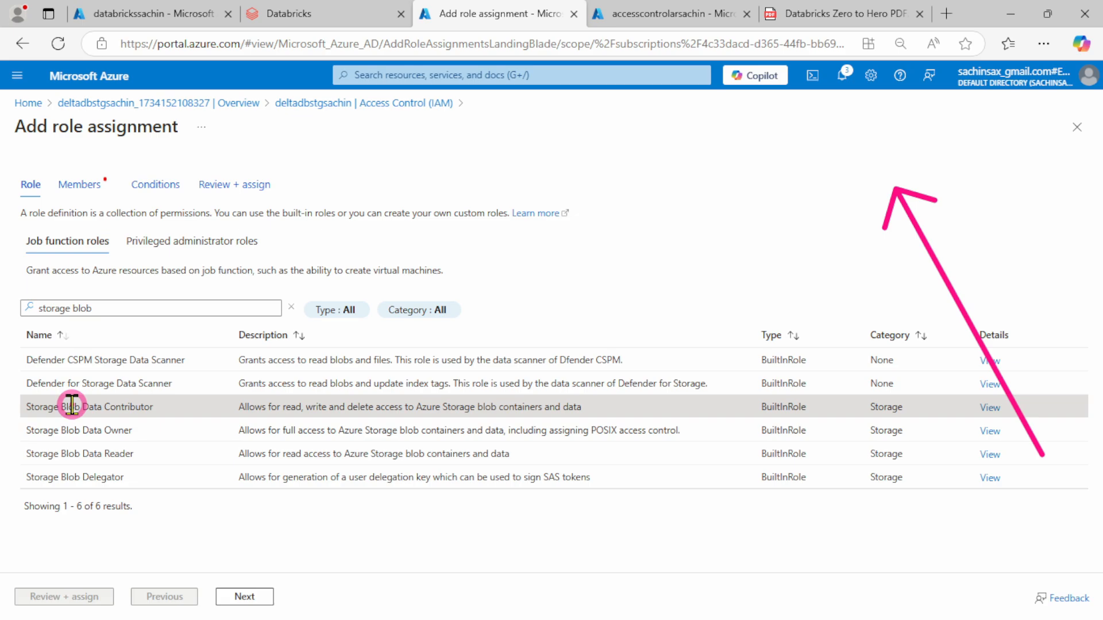
{"action": "left_click", "coordinate": [246, 600]}
Assign the Storage Blob Data Contributor role to the accesscontrolarsachin managed identity, found under Access Connector for Azure Databricks in the Pay-As-You-Go subscription
{"action": "left_click", "coordinate": [159, 276]}
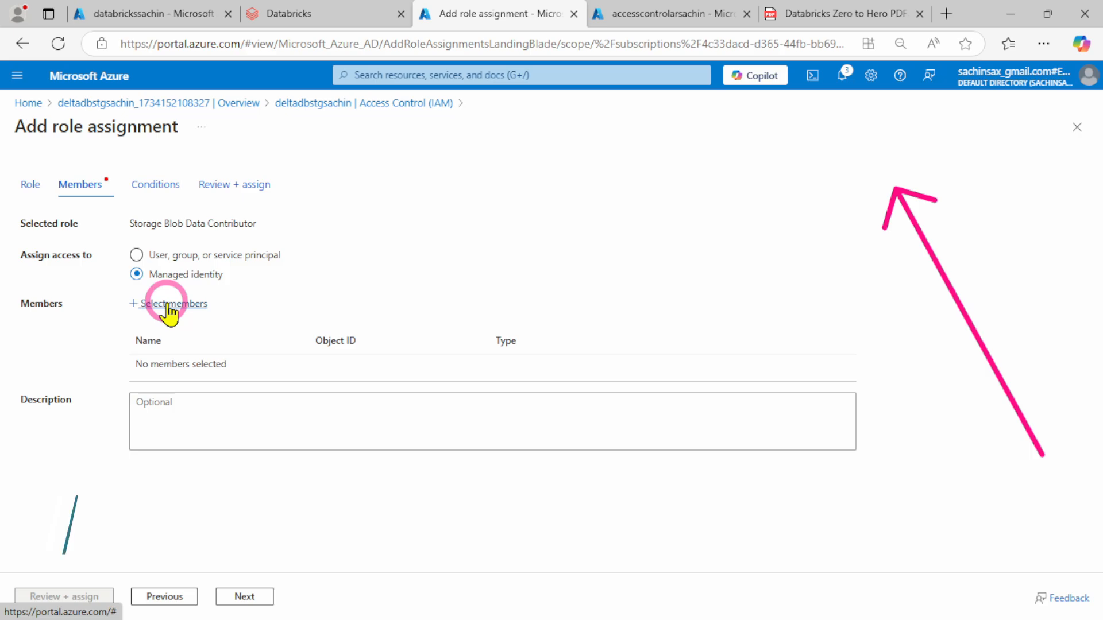
{"action": "left_click", "coordinate": [168, 310]}
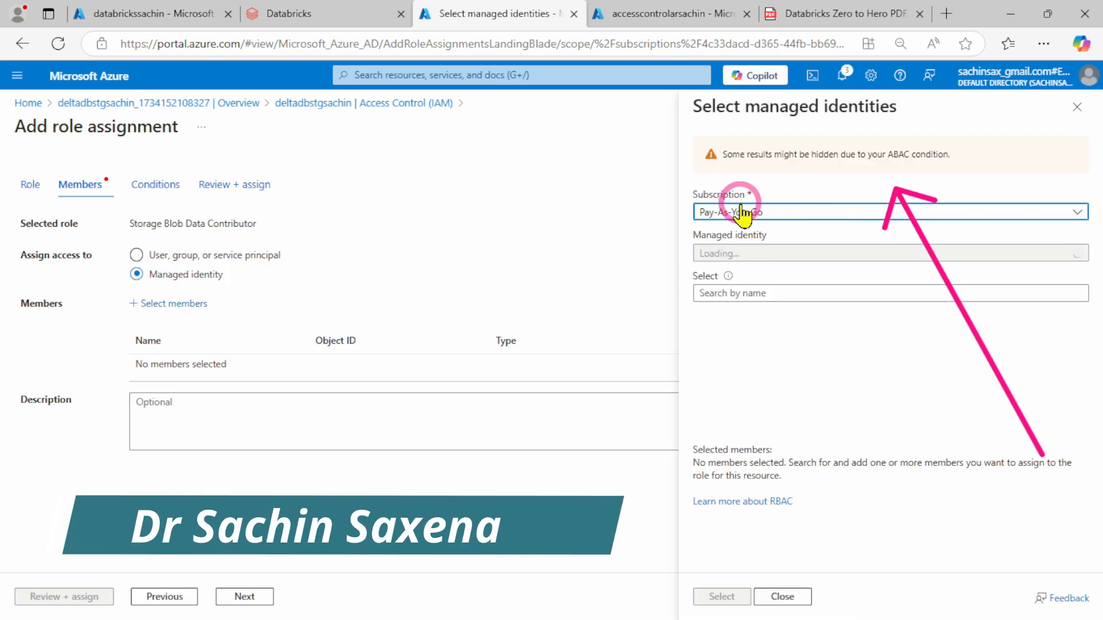
{"action": "left_click", "coordinate": [760, 253]}
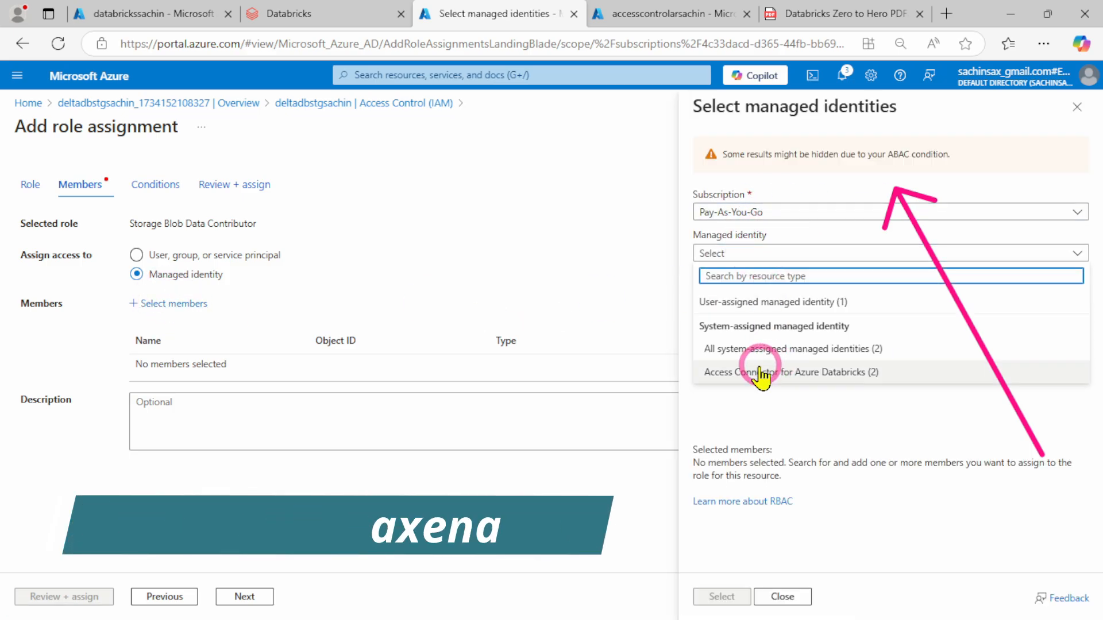
{"action": "left_click", "coordinate": [874, 373]}
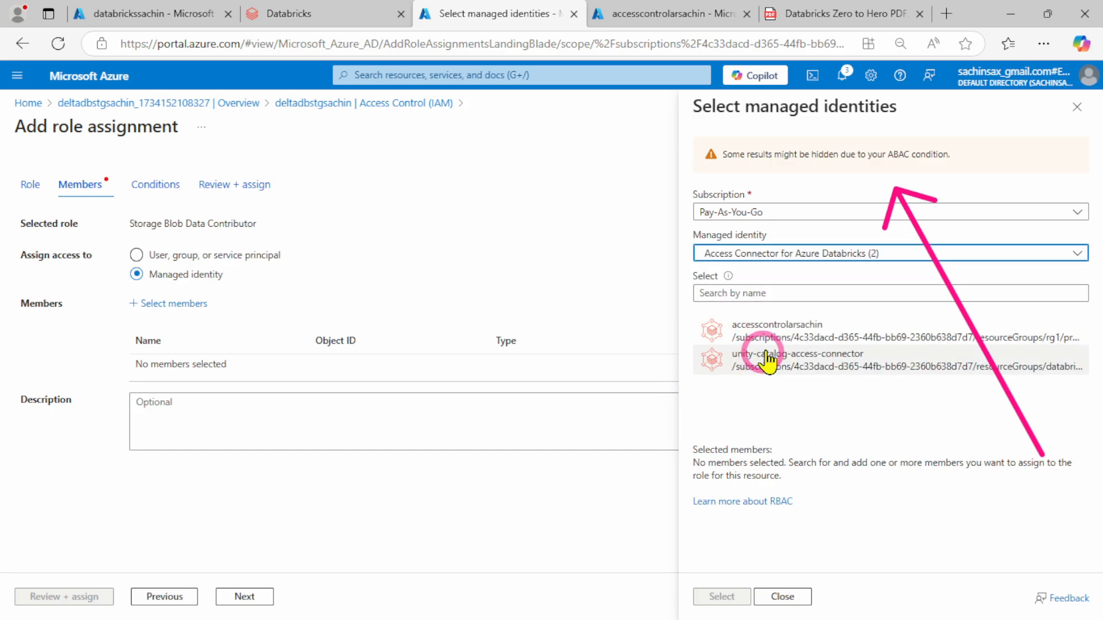
{"action": "left_click", "coordinate": [819, 336]}
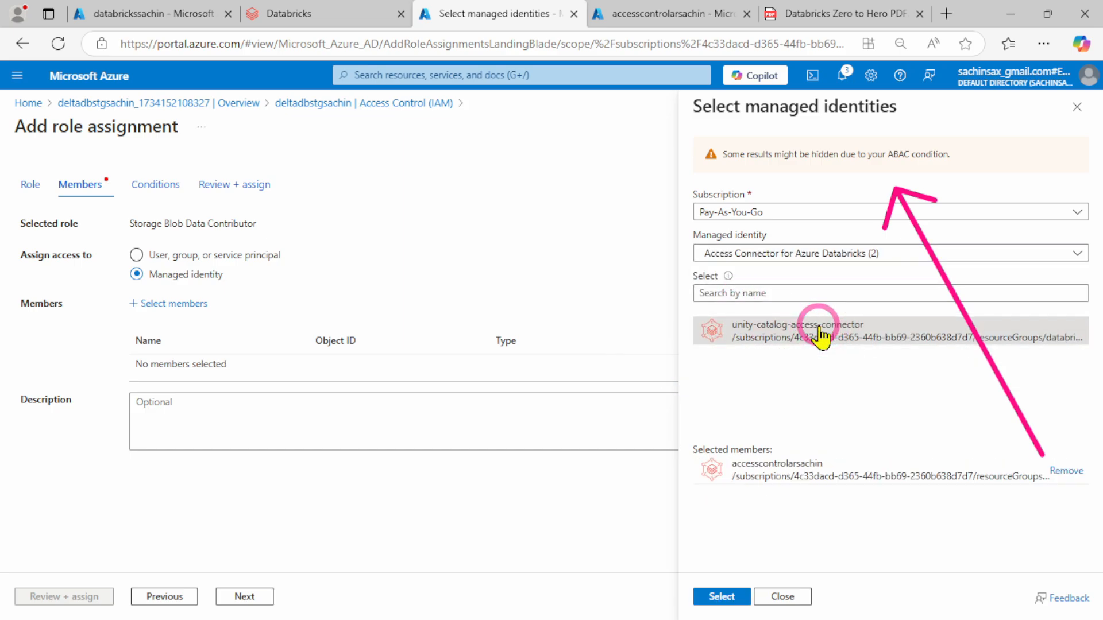
{"action": "left_click", "coordinate": [720, 597]}
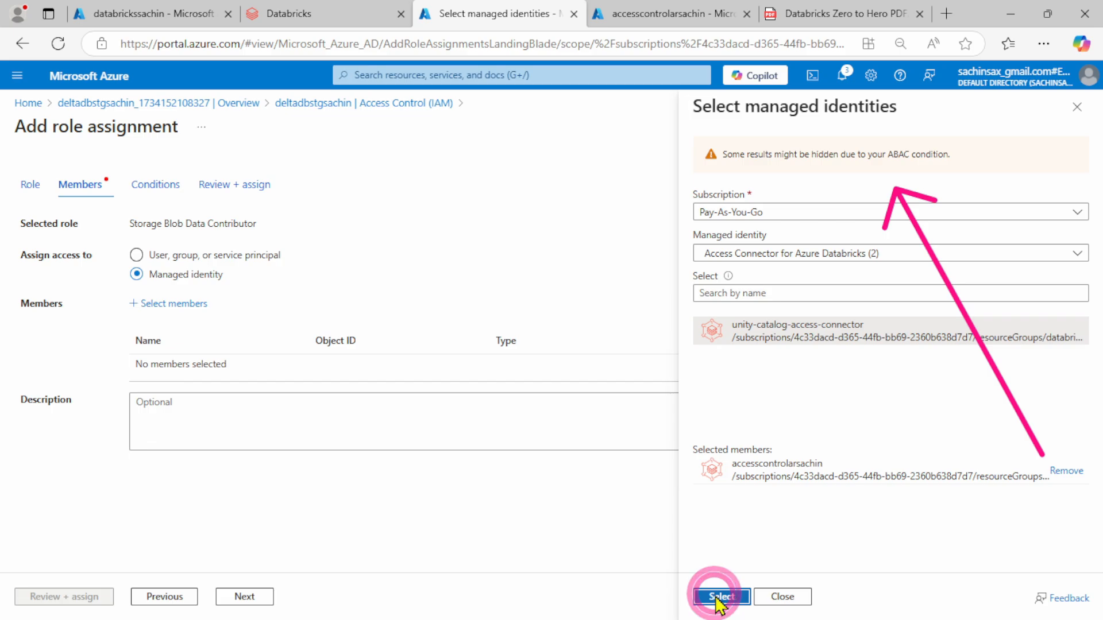
{"action": "left_click", "coordinate": [63, 597]}
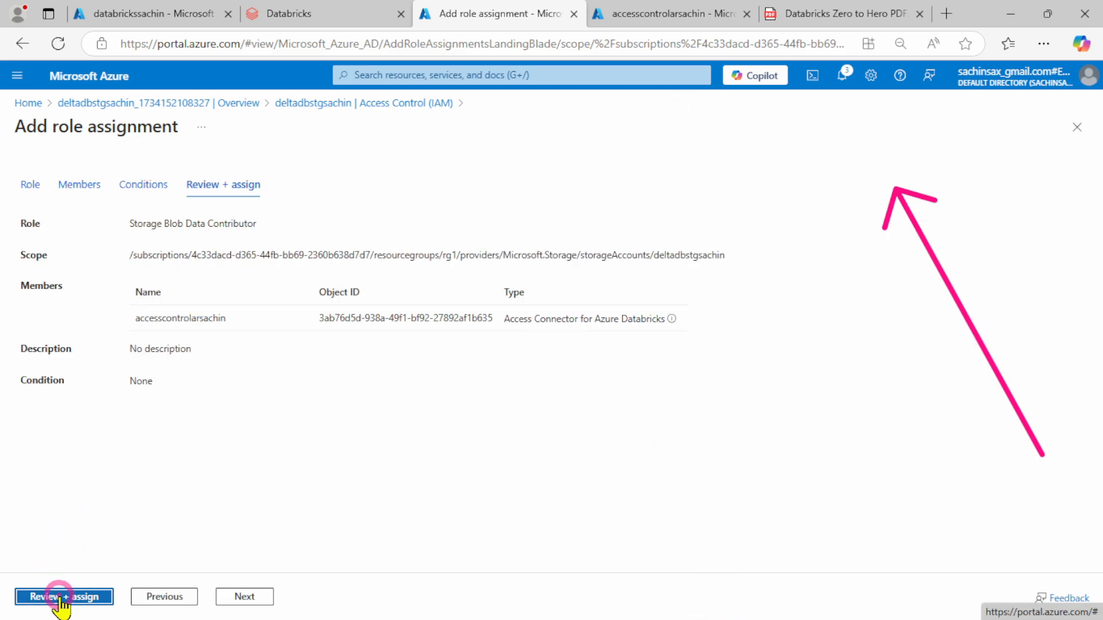
{"action": "left_click", "coordinate": [57, 597]}
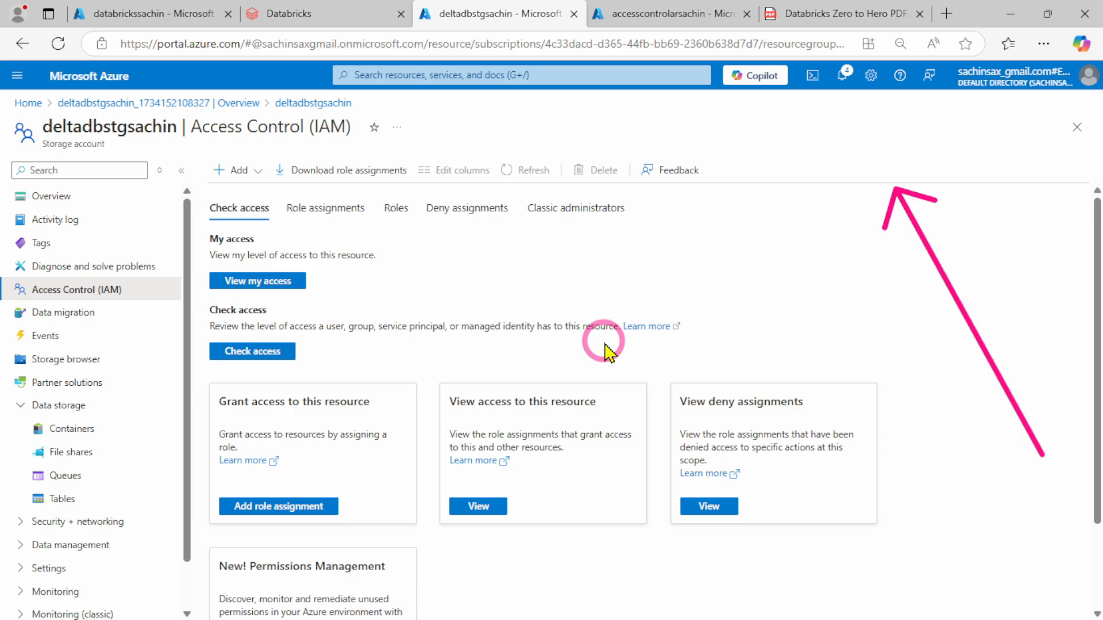
Read Step 4 of the PDF guide on Unity Catalog prerequisites and metastore creation, comparing it with the open Azure and Databricks pages
{"action": "scroll", "coordinate": [574, 339], "scroll_direction": "down", "scroll_amount": 2}
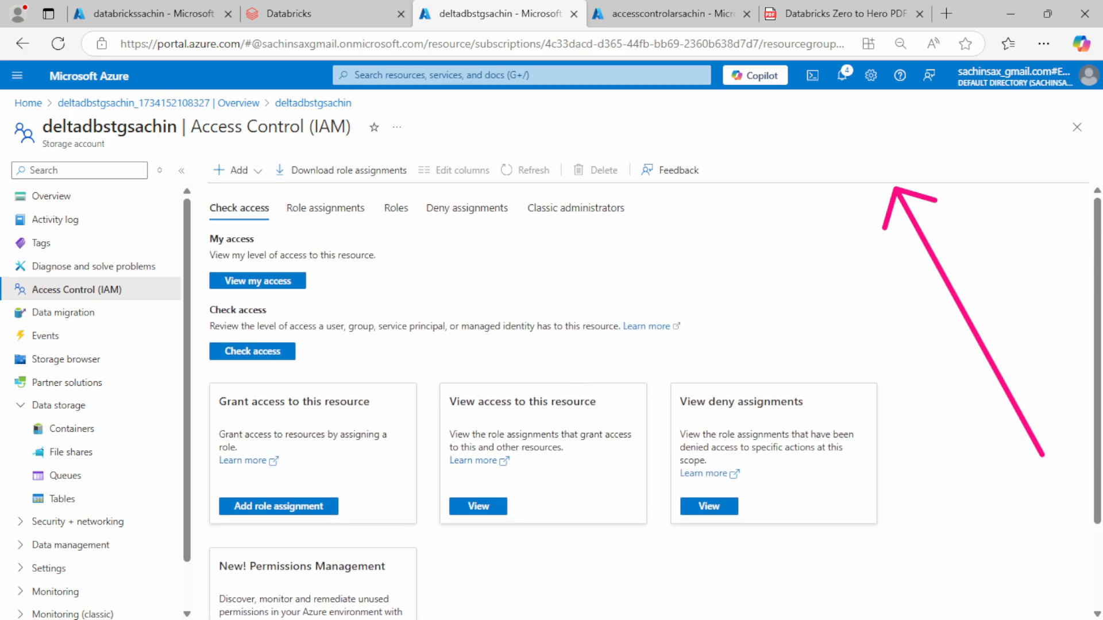
{"action": "left_click", "coordinate": [844, 16]}
{"action": "scroll", "coordinate": [586, 332], "scroll_direction": "down", "scroll_amount": 5}
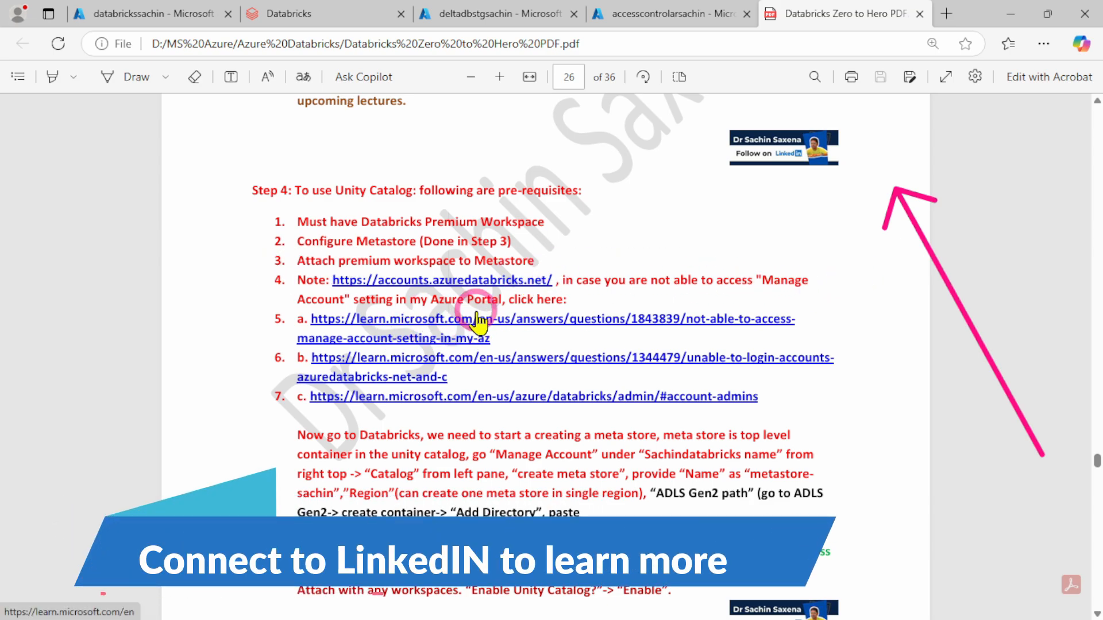
{"action": "left_click", "coordinate": [468, 14]}
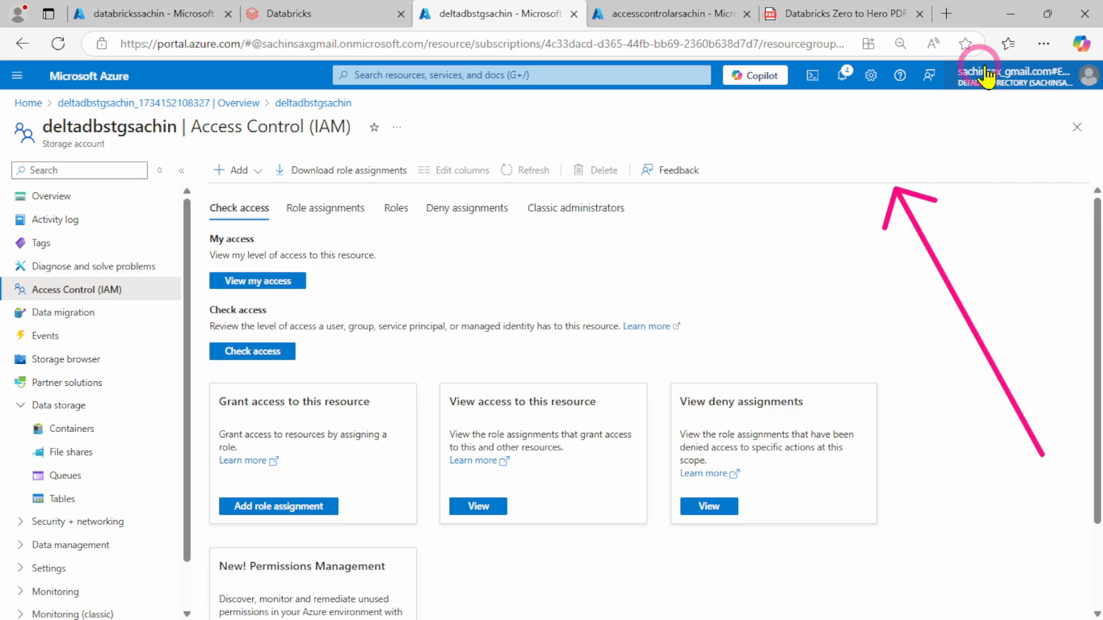
{"action": "left_click", "coordinate": [315, 13]}
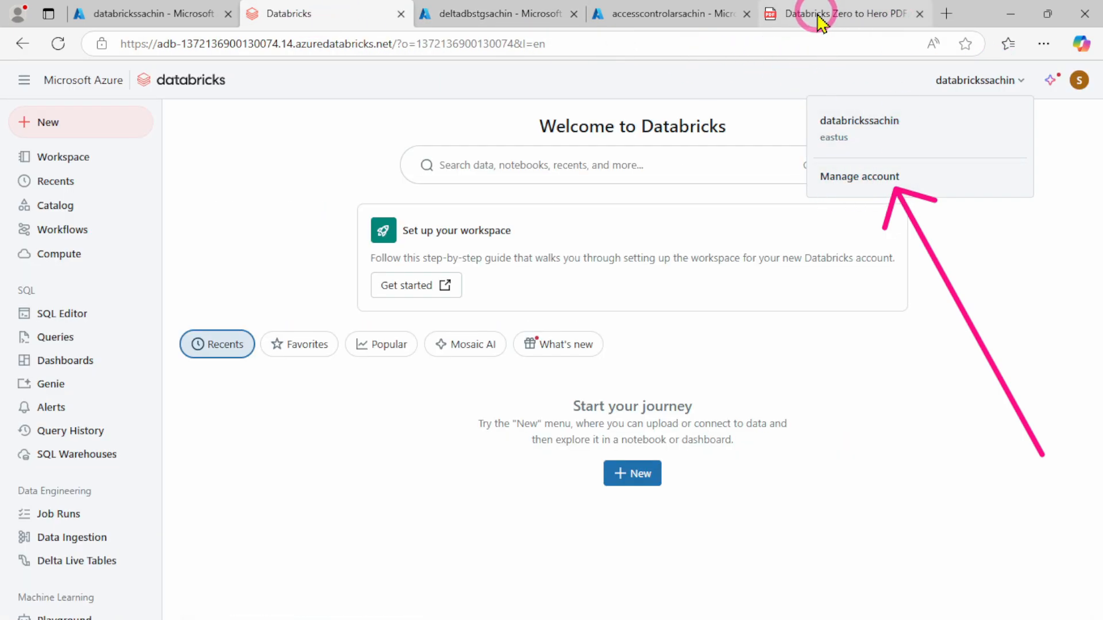
{"action": "left_click", "coordinate": [632, 13]}
{"action": "left_click", "coordinate": [356, 16]}
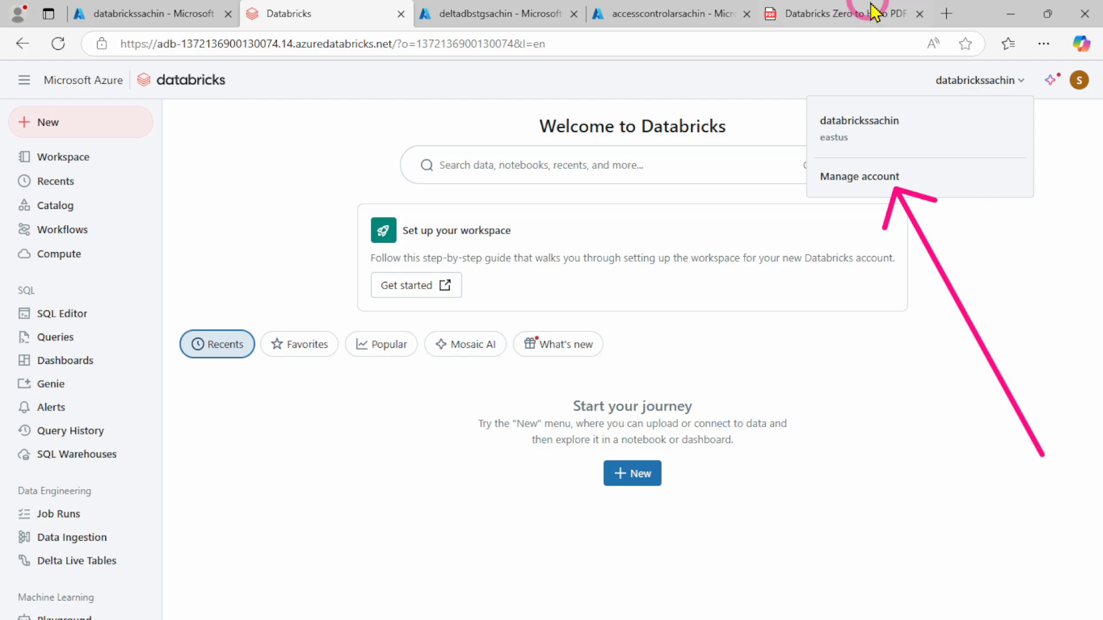
{"action": "left_click", "coordinate": [820, 17]}
{"action": "left_click", "coordinate": [367, 409]}
{"action": "scroll", "coordinate": [366, 413], "scroll_direction": "down", "scroll_amount": 3}
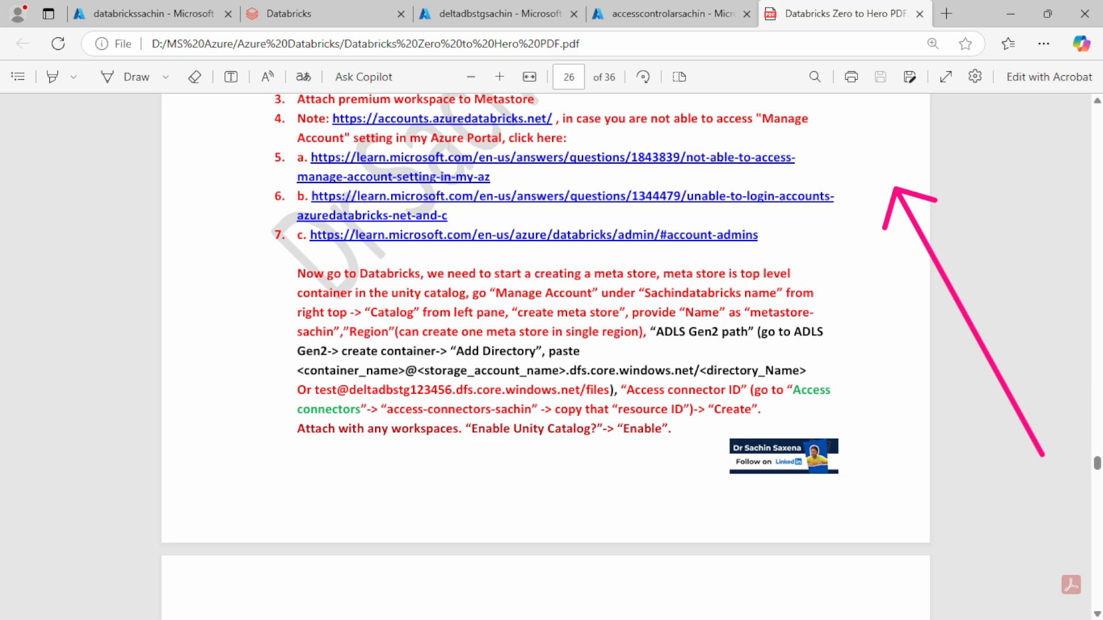
Open Manage account from the Databricks workspace, sign in with the external directory account, and check the signed-in profile in the account console
{"action": "left_click", "coordinate": [289, 15]}
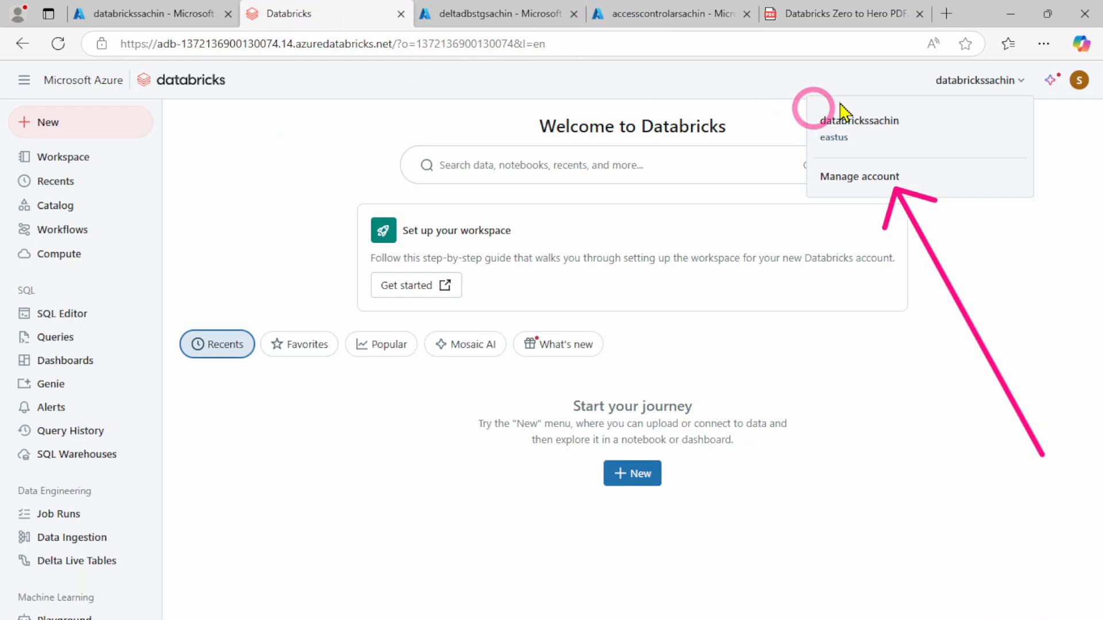
{"action": "left_click", "coordinate": [865, 179]}
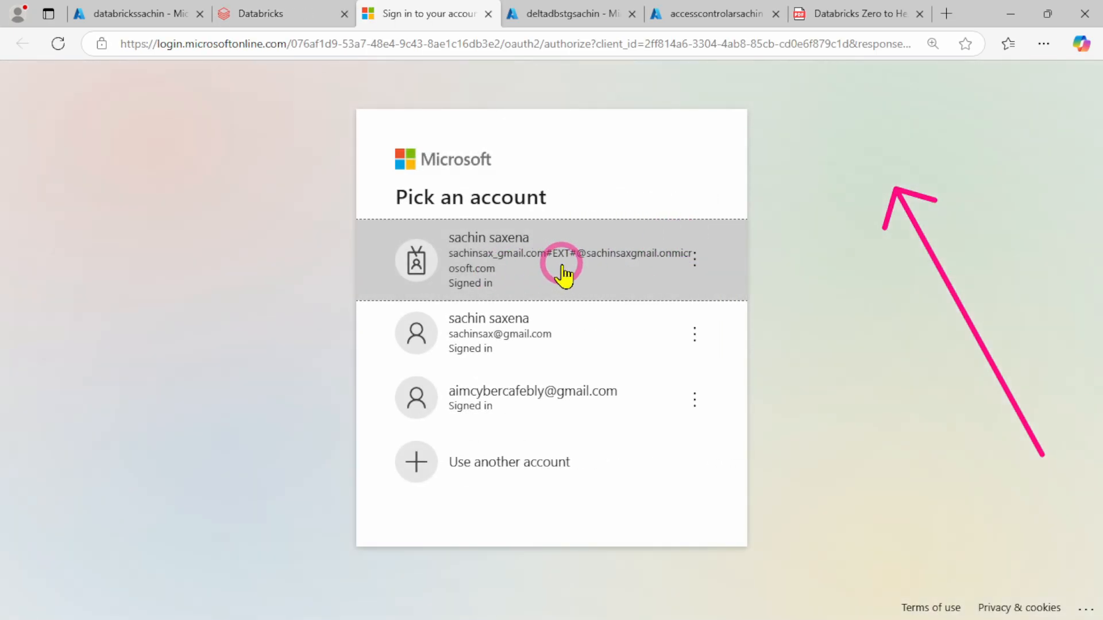
{"action": "left_click", "coordinate": [560, 264]}
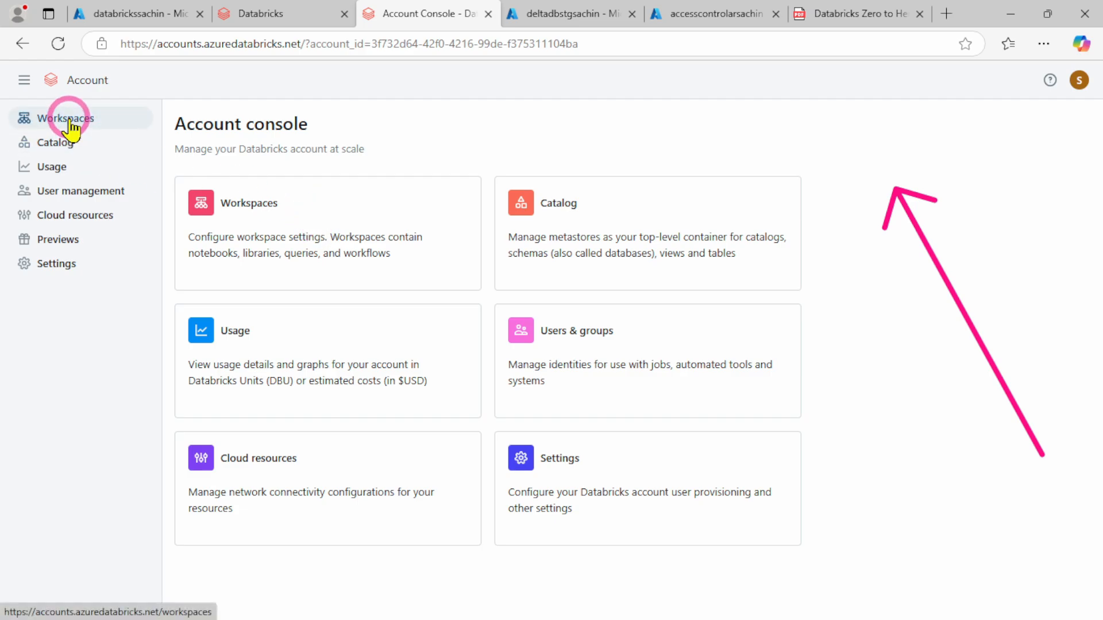
{"action": "left_click", "coordinate": [1079, 80]}
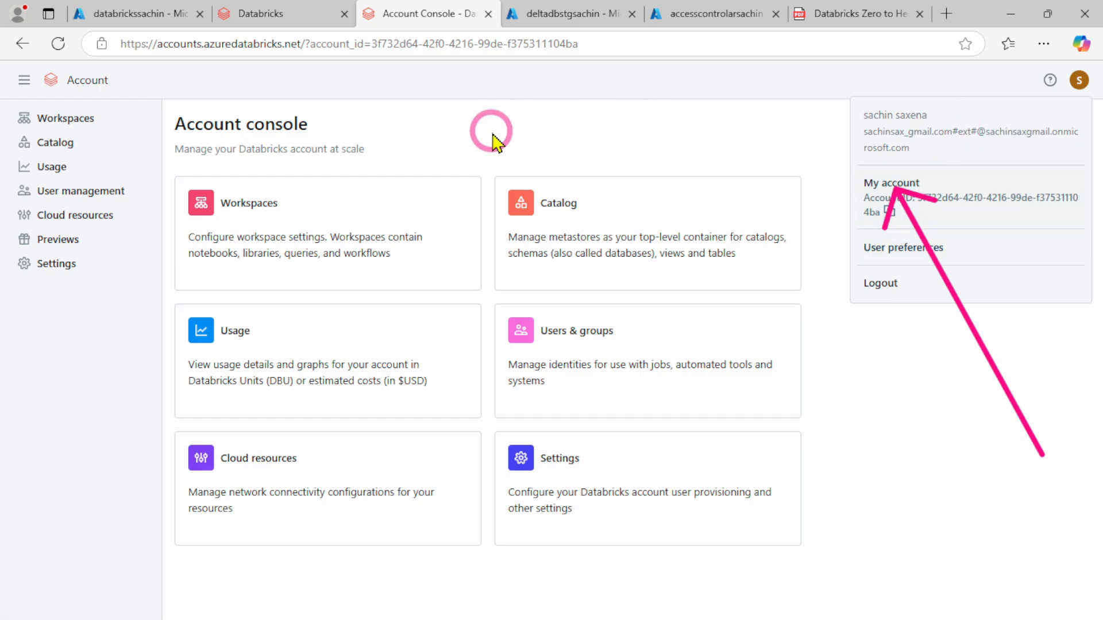
{"action": "left_click", "coordinate": [419, 127]}
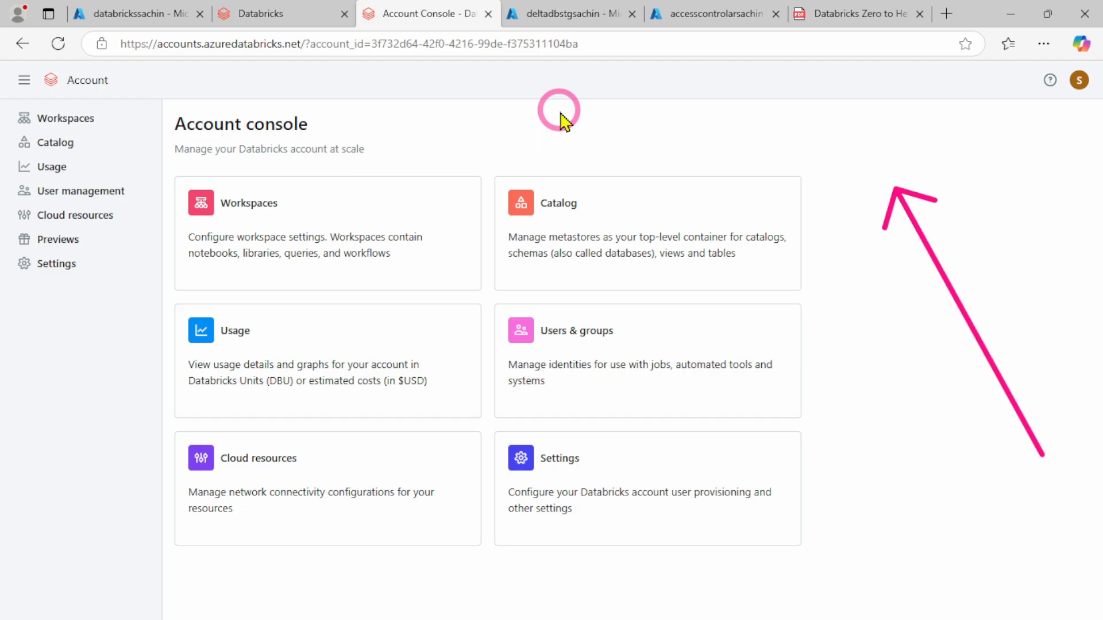
Check the metastore instructions in the PDF guide and open the Catalog page of the Databricks account console
{"action": "left_click", "coordinate": [842, 13]}
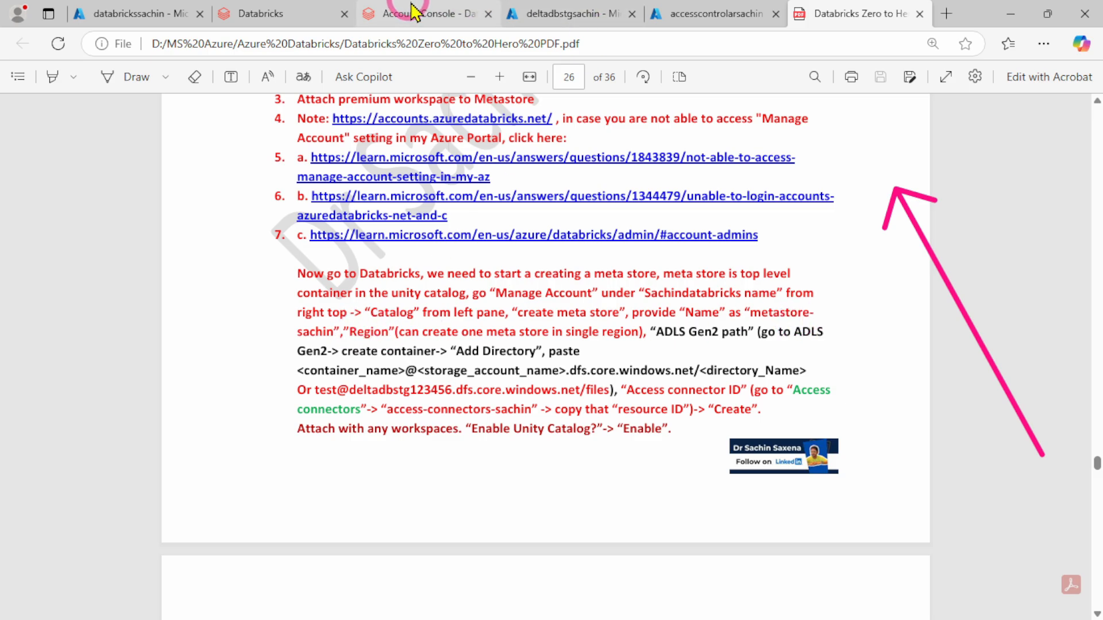
{"action": "left_click", "coordinate": [395, 12]}
{"action": "left_click", "coordinate": [51, 147]}
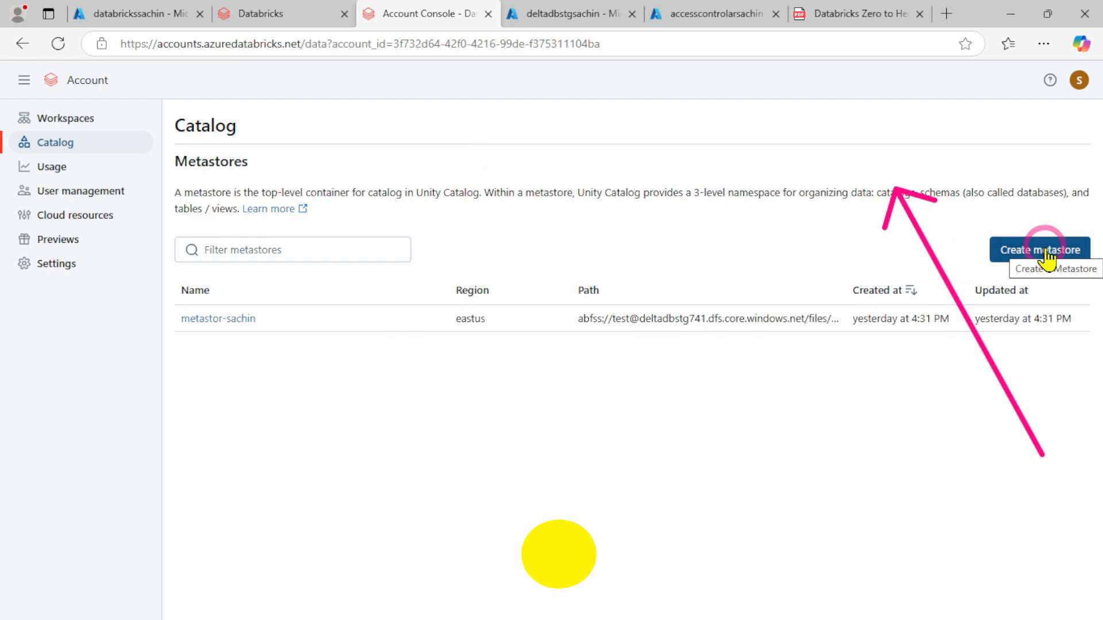
{"action": "left_click", "coordinate": [1047, 256]}
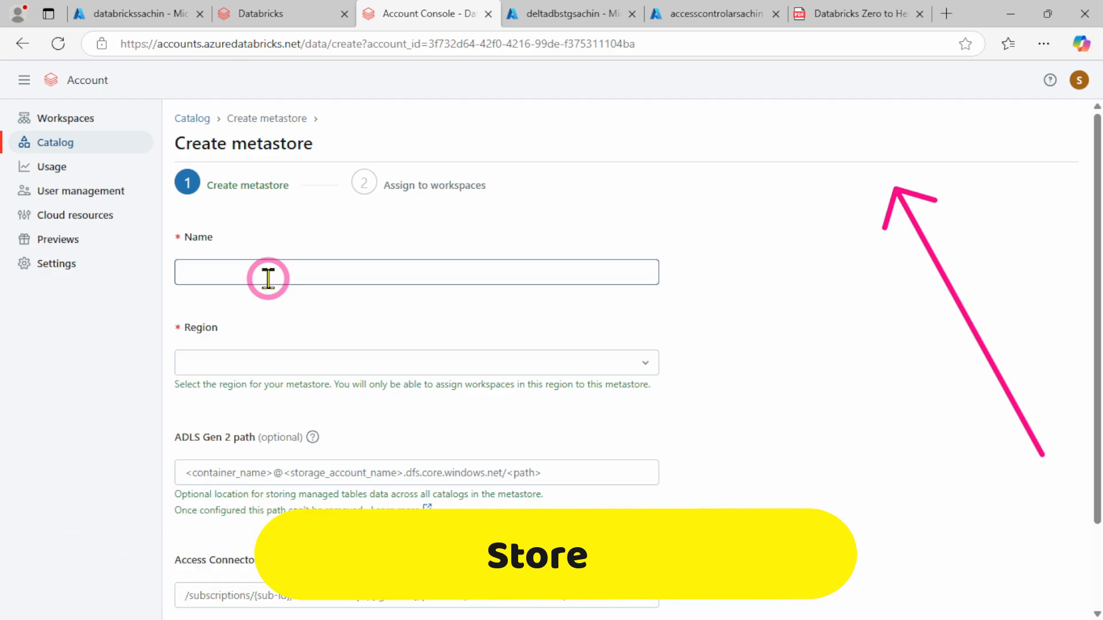
{"action": "left_click", "coordinate": [269, 278]}
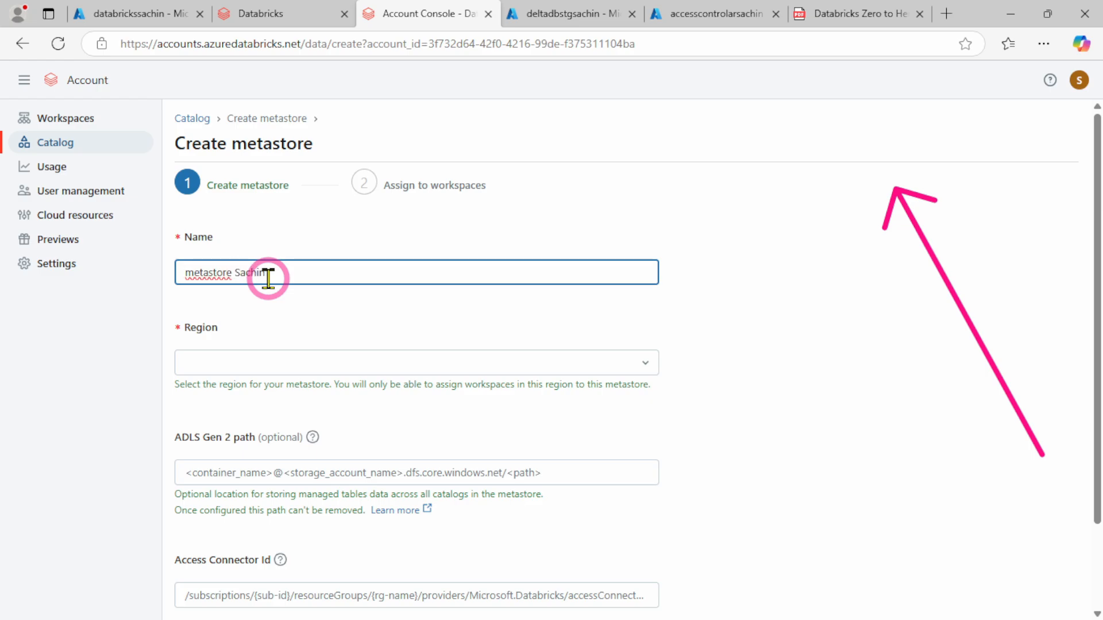
{"action": "left_click", "coordinate": [251, 352]}
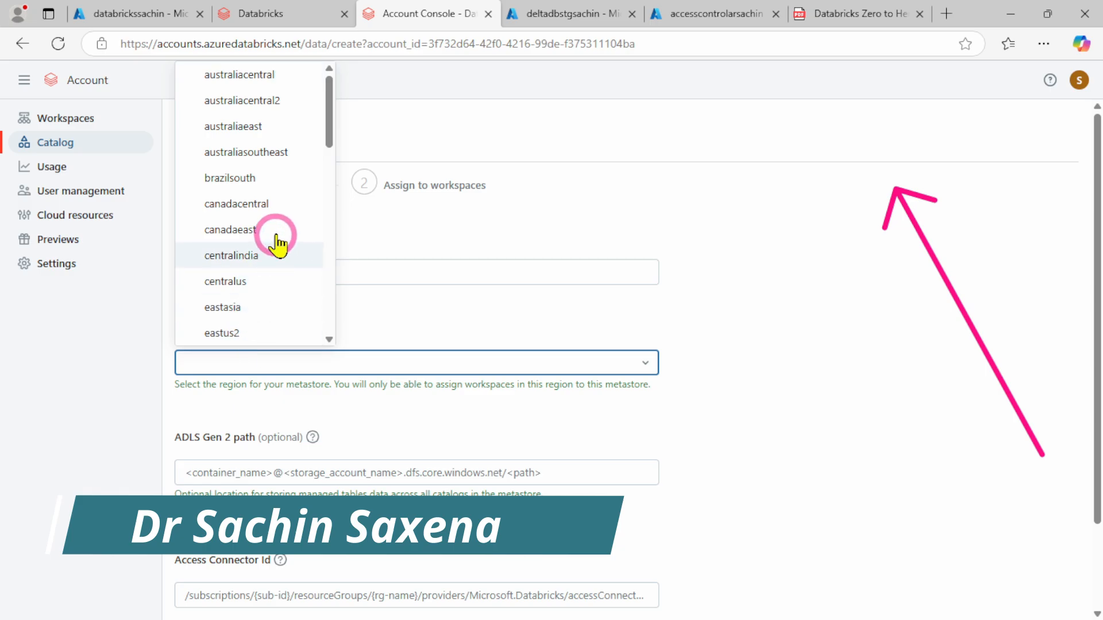
{"action": "scroll", "coordinate": [278, 232], "scroll_direction": "down", "scroll_amount": 5}
{"action": "scroll", "coordinate": [278, 235], "scroll_direction": "down", "scroll_amount": 10}
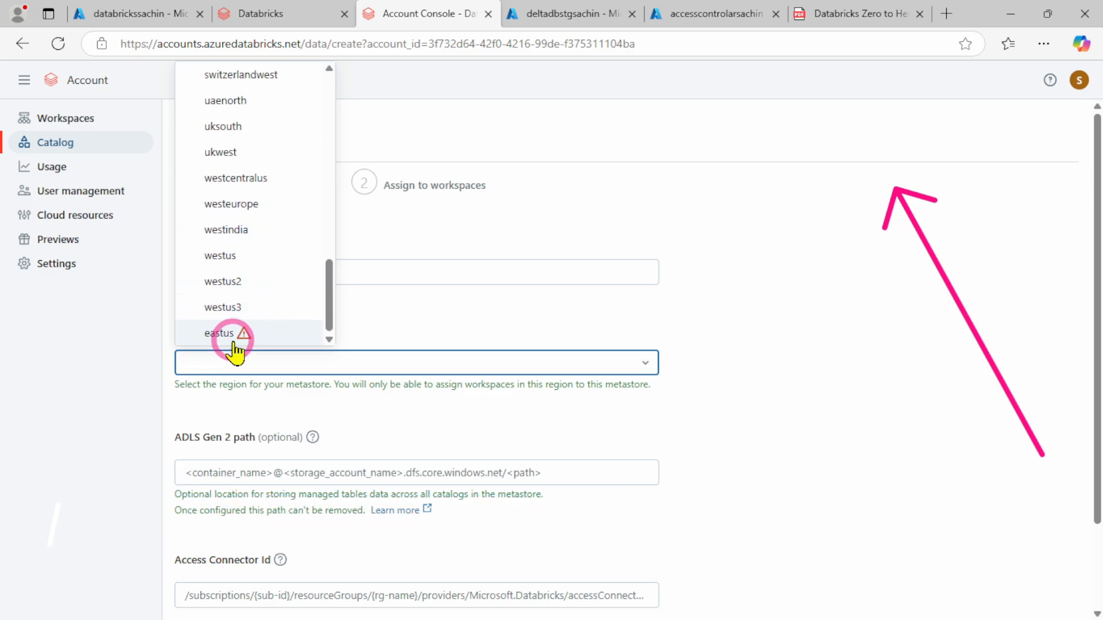
{"action": "left_click", "coordinate": [778, 299]}
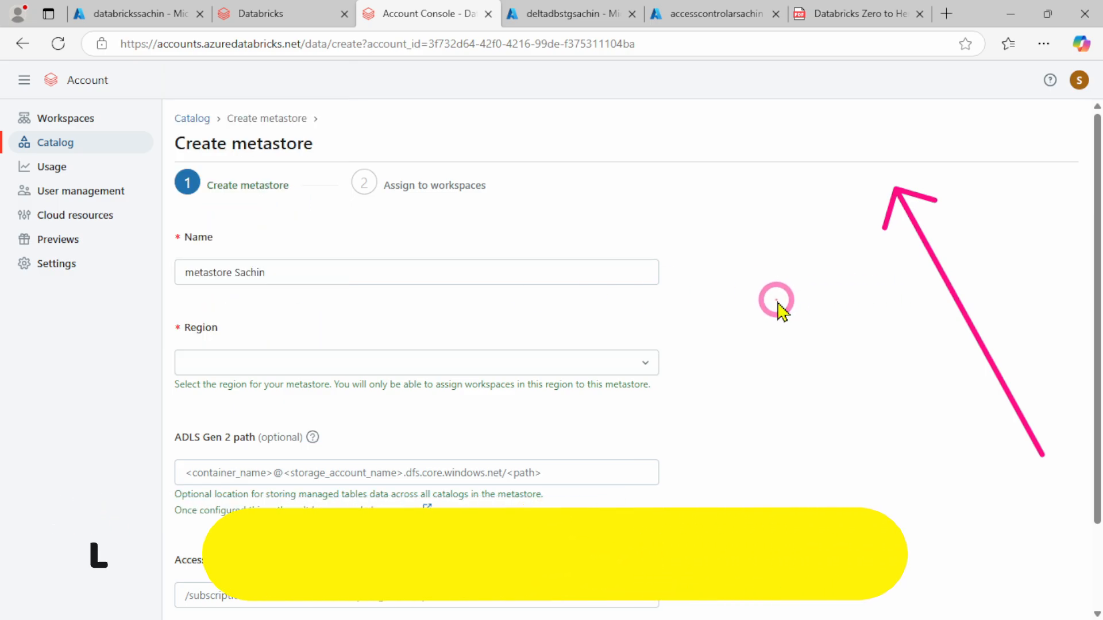
{"action": "left_click", "coordinate": [192, 120]}
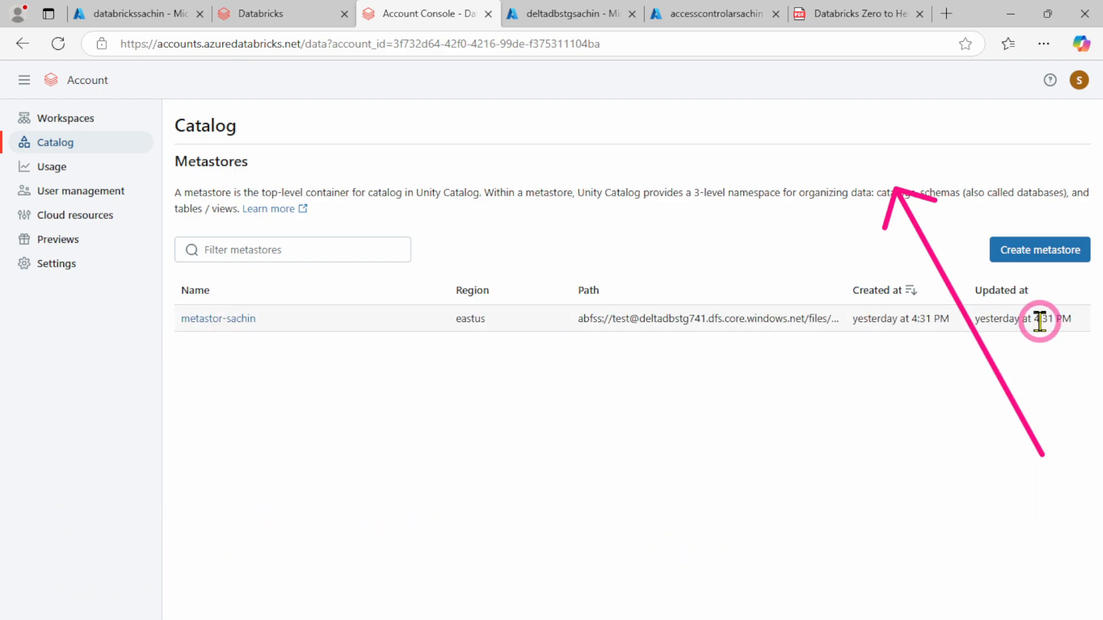
Delete the existing metastor-sachin metastore in the eastus region, entering its name as confirmation
{"action": "left_click", "coordinate": [218, 320]}
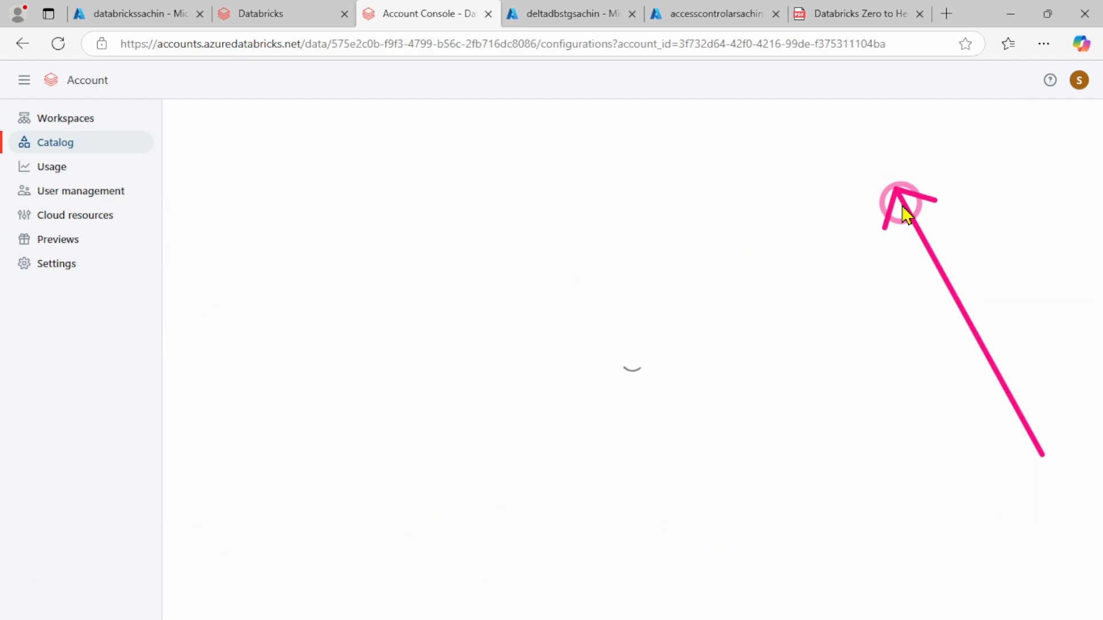
{"action": "left_click", "coordinate": [1078, 142]}
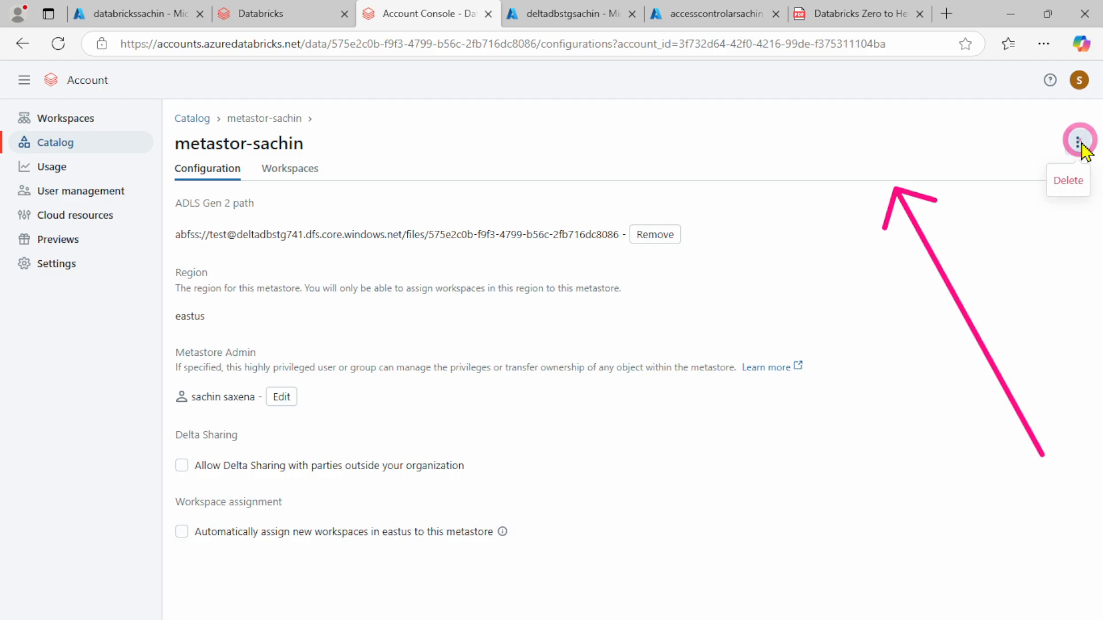
{"action": "left_click", "coordinate": [1070, 181]}
{"action": "left_click", "coordinate": [765, 421]}
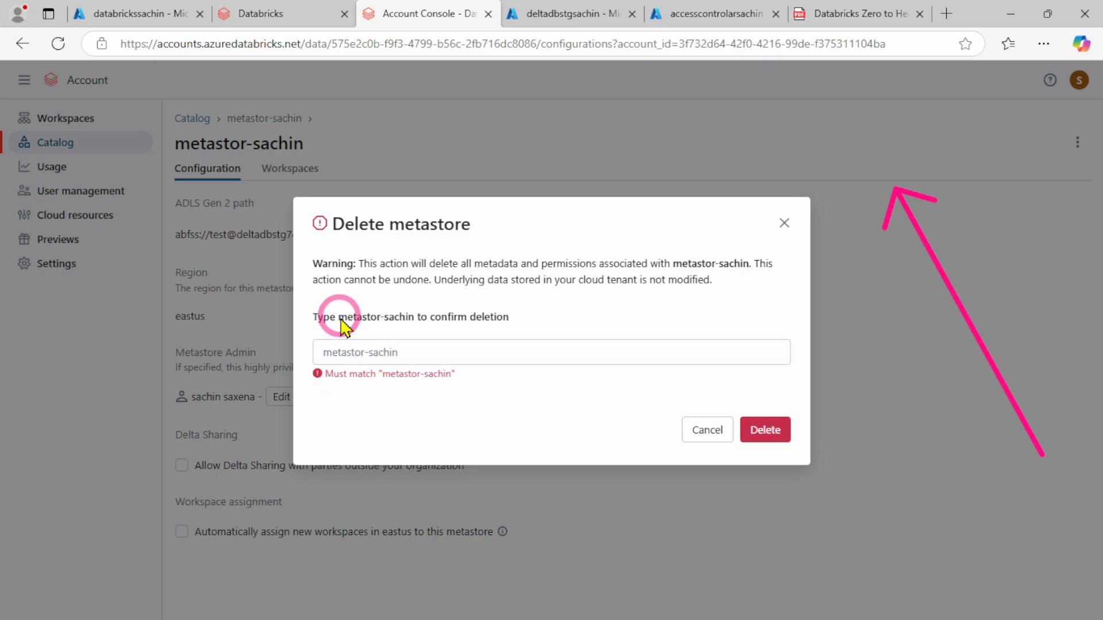
{"action": "left_click_drag", "start_coordinate": [341, 319], "coordinate": [411, 329]}
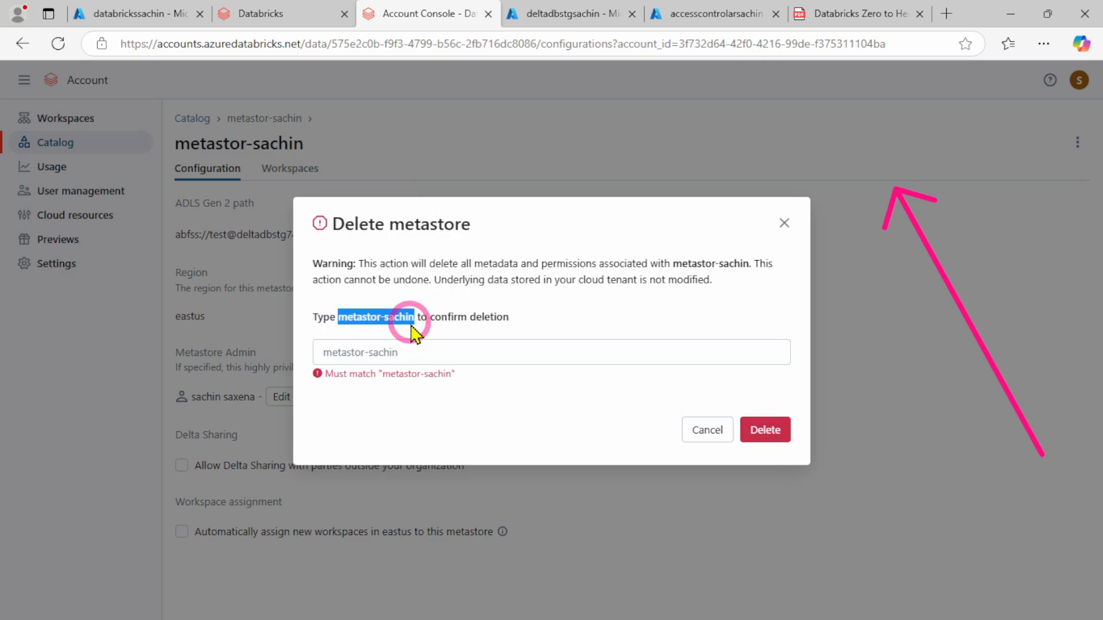
{"action": "left_click", "coordinate": [351, 359]}
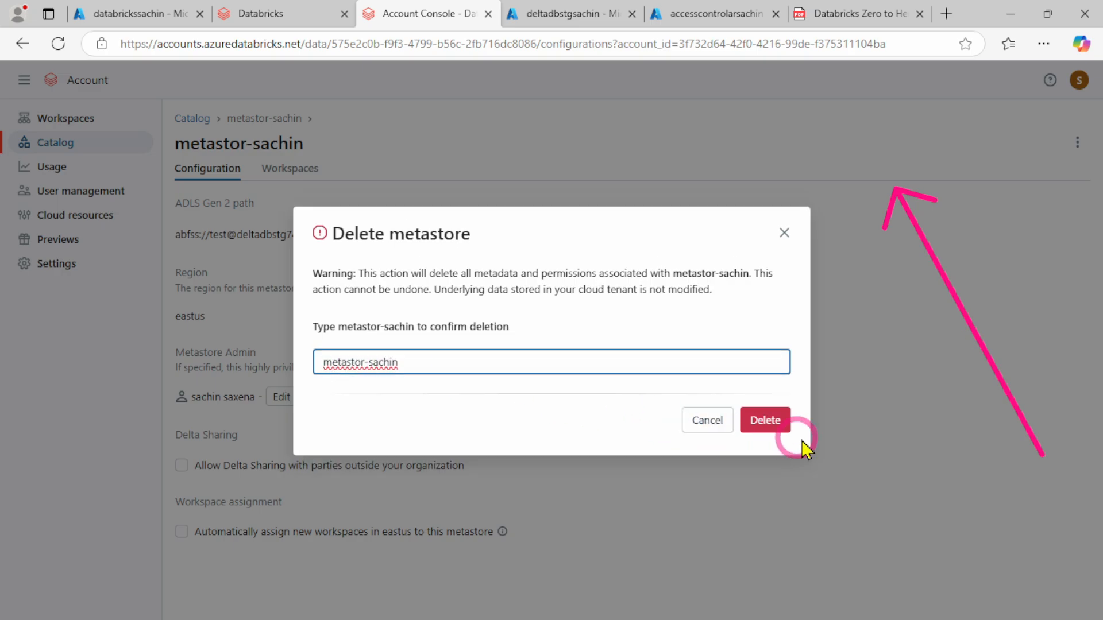
{"action": "left_click", "coordinate": [764, 422]}
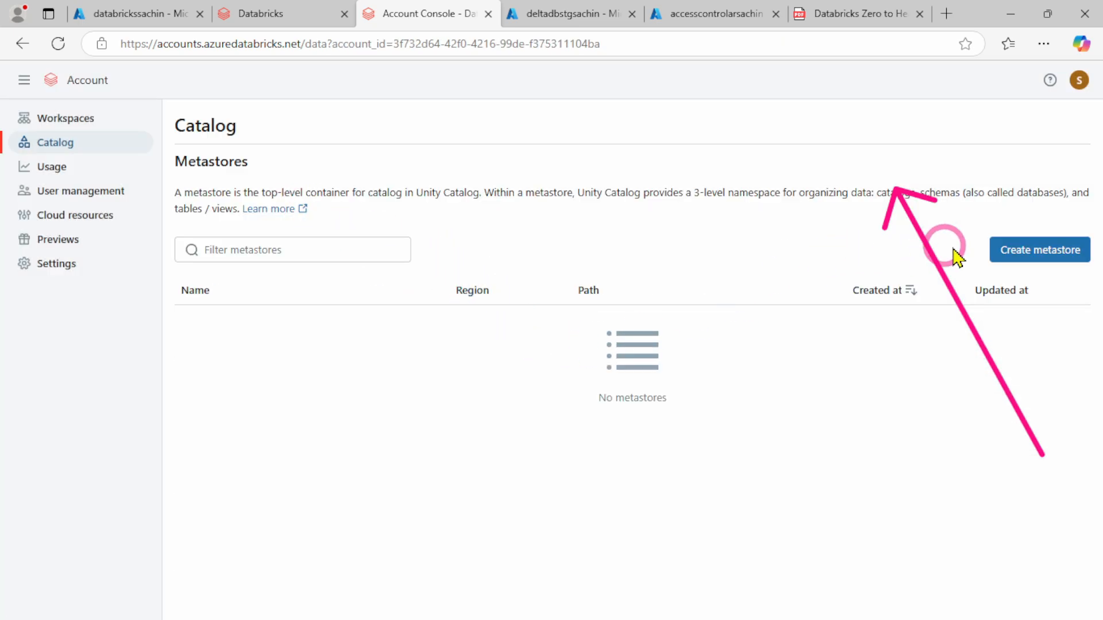
Start creating a metastore in the account console, naming it metastor-sachin and choosing the eastus region
{"action": "left_click", "coordinate": [1052, 252]}
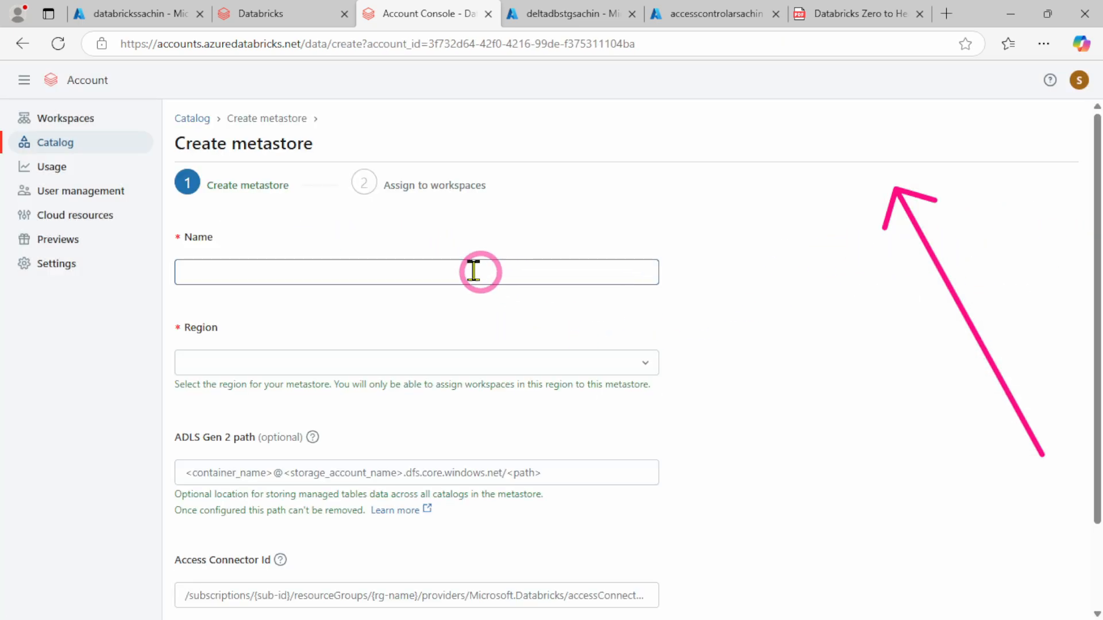
{"action": "left_click", "coordinate": [316, 274]}
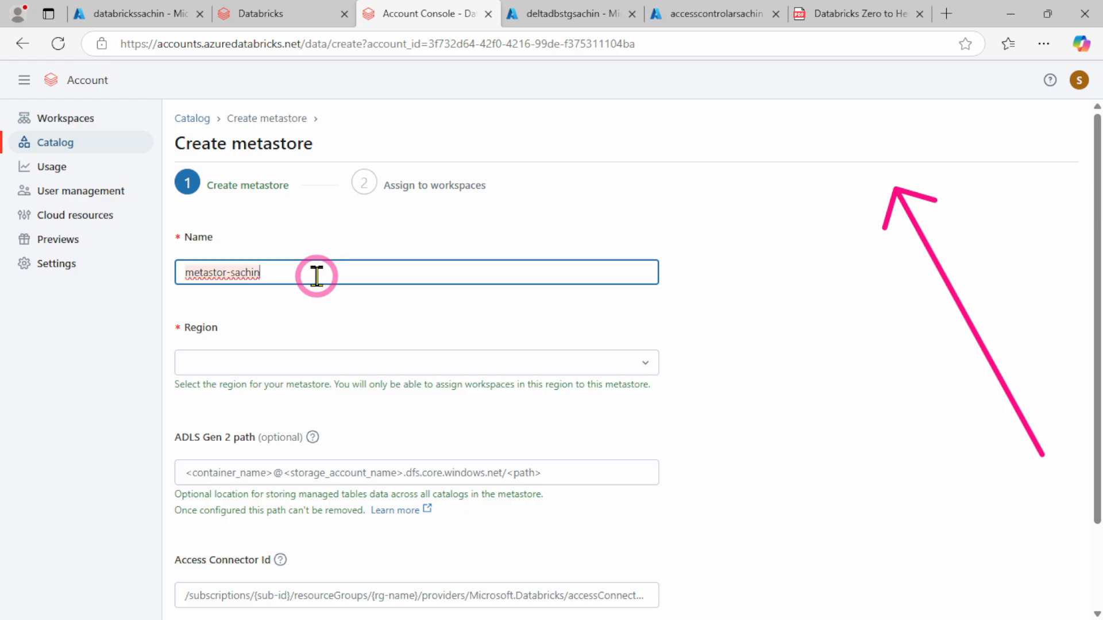
{"action": "type", "text": "metastor-sachin"}
{"action": "left_click", "coordinate": [271, 368]}
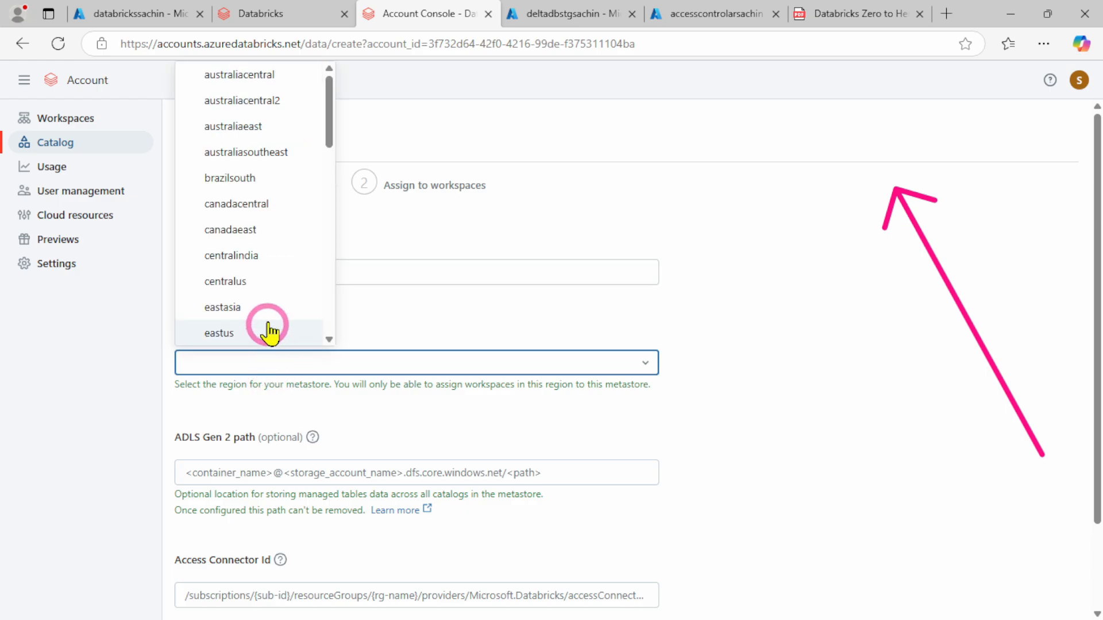
{"action": "scroll", "coordinate": [267, 299], "scroll_direction": "down", "scroll_amount": 3}
{"action": "left_click", "coordinate": [236, 173]}
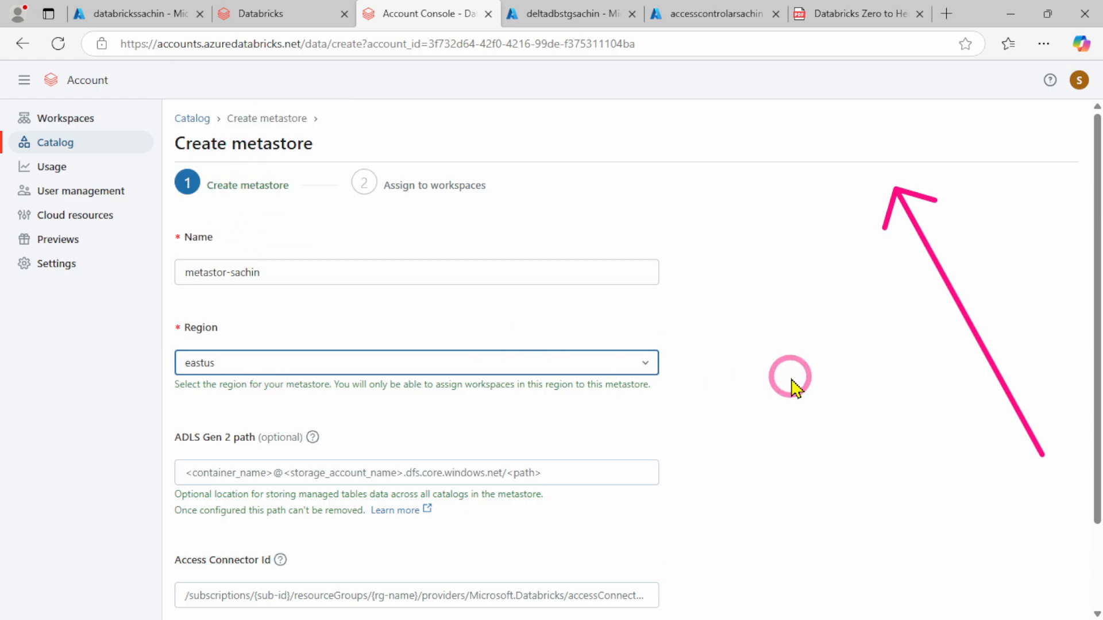
{"action": "scroll", "coordinate": [358, 431], "scroll_direction": "down", "scroll_amount": 2}
{"action": "left_click", "coordinate": [233, 389]}
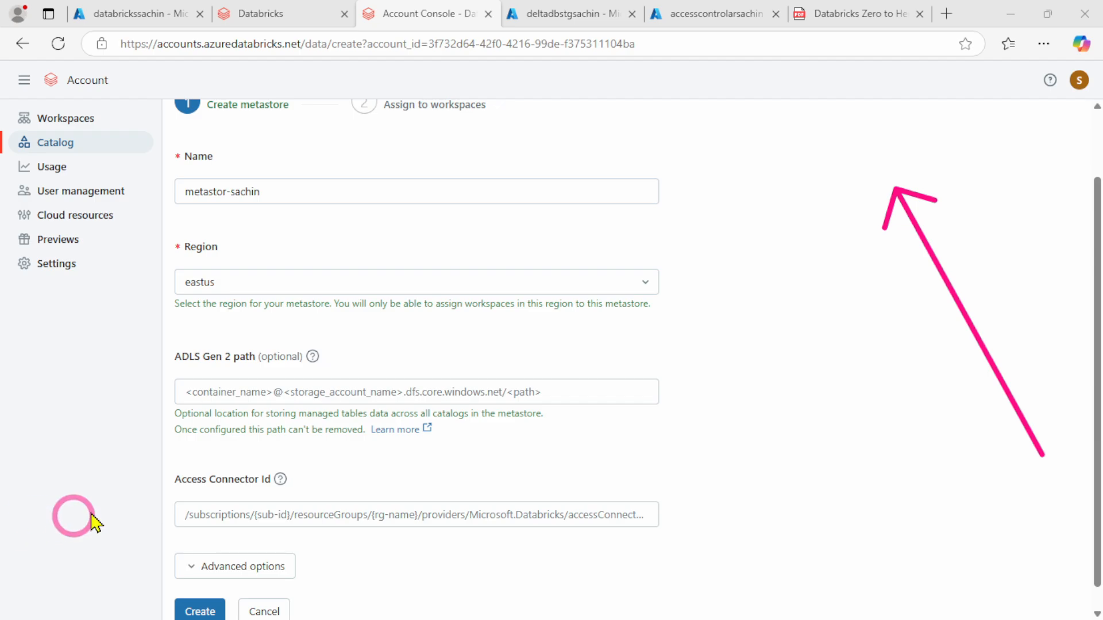
{"action": "left_click", "coordinate": [251, 389]}
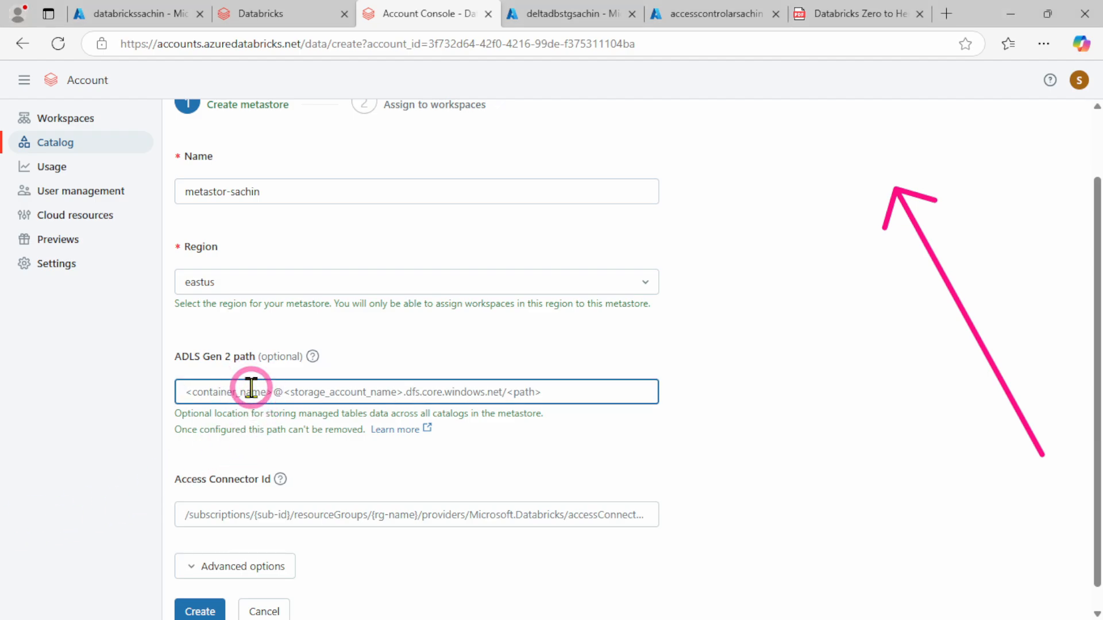
{"action": "type", "text": "tes"}
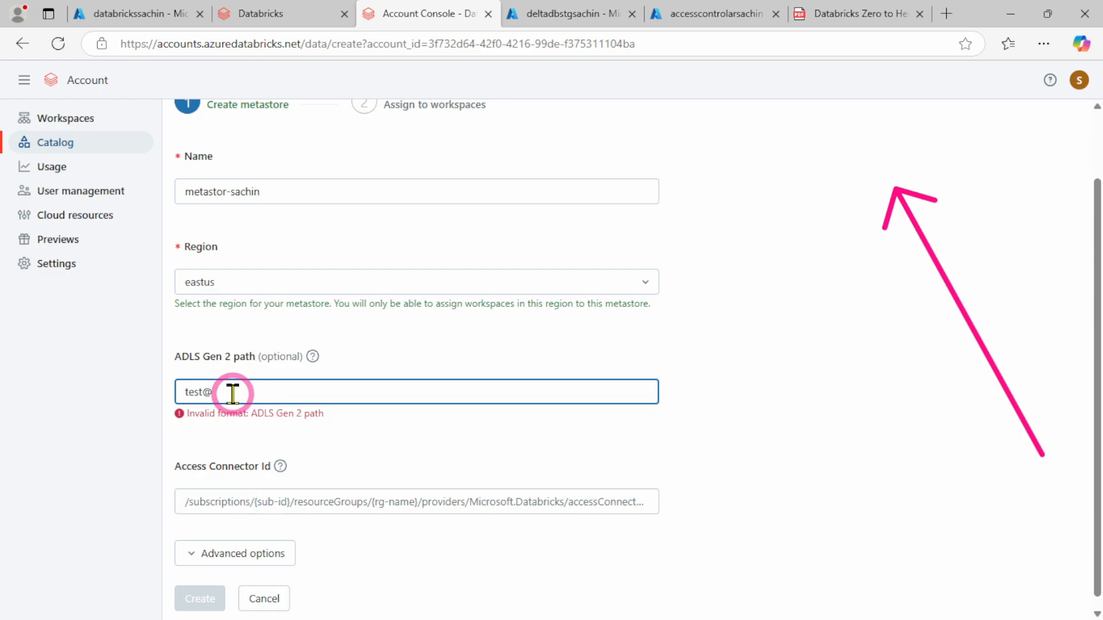
{"action": "type", "text": "t@"}
{"action": "key", "text": "ctrl+v"}
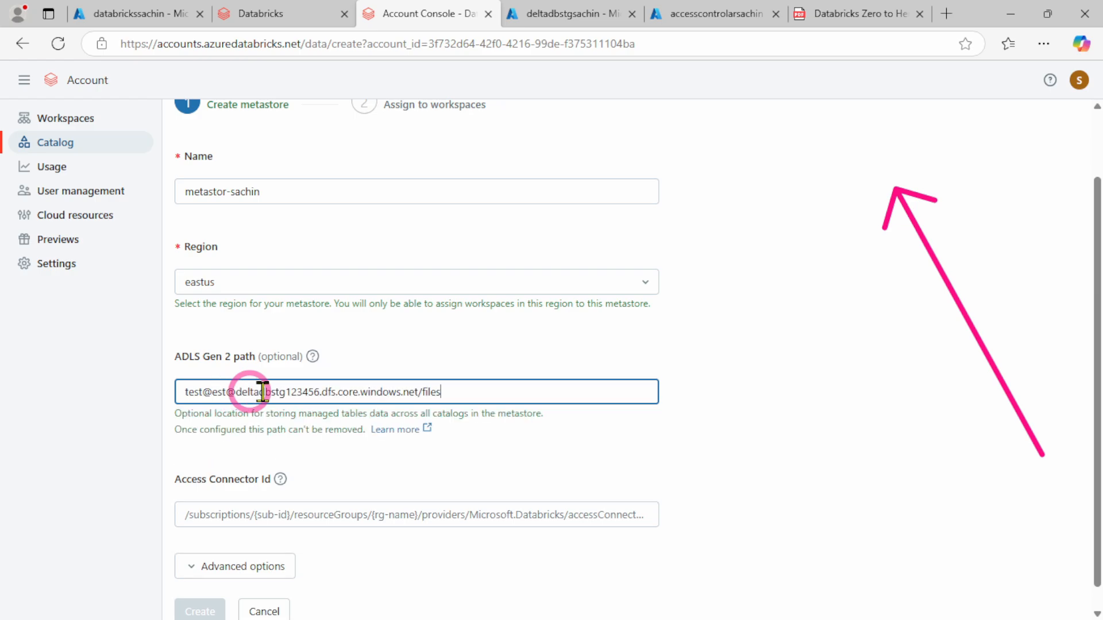
{"action": "left_click", "coordinate": [211, 392]}
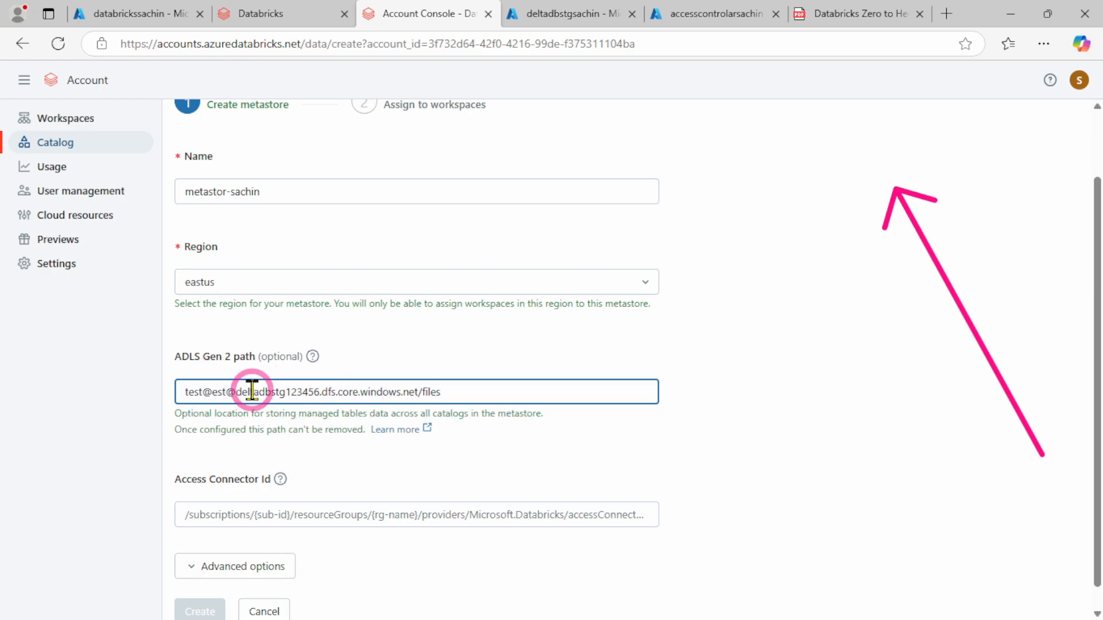
{"action": "key", "text": "BackSpace"}
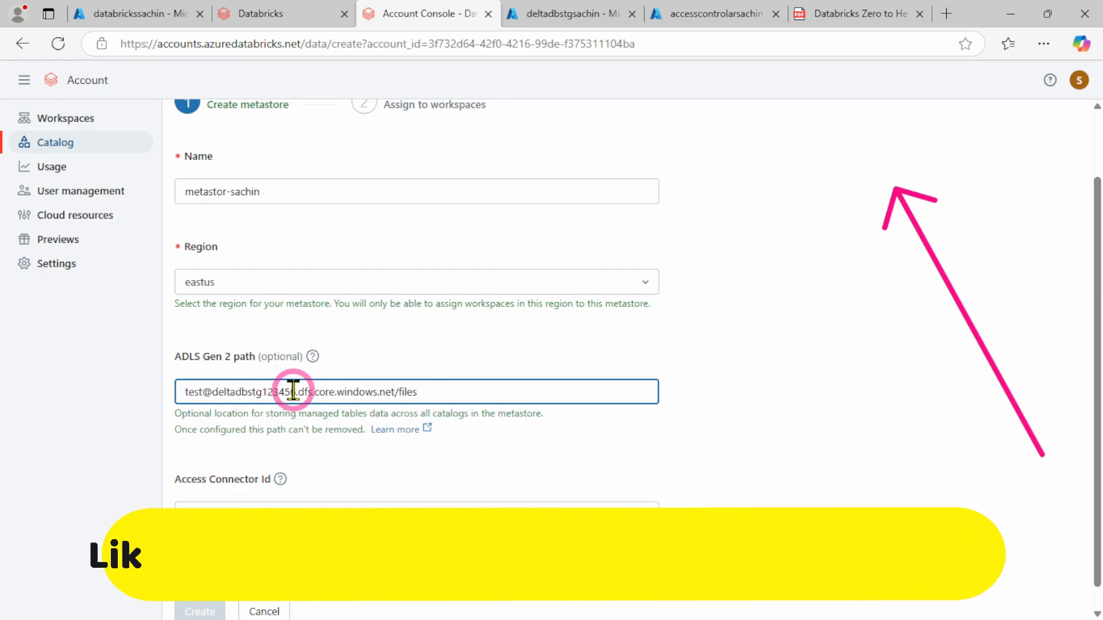
Copy the storage account name deltadbstgsachin from the Azure portal and use it as the account name in the ADLS Gen 2 path
{"action": "left_click", "coordinate": [129, 15]}
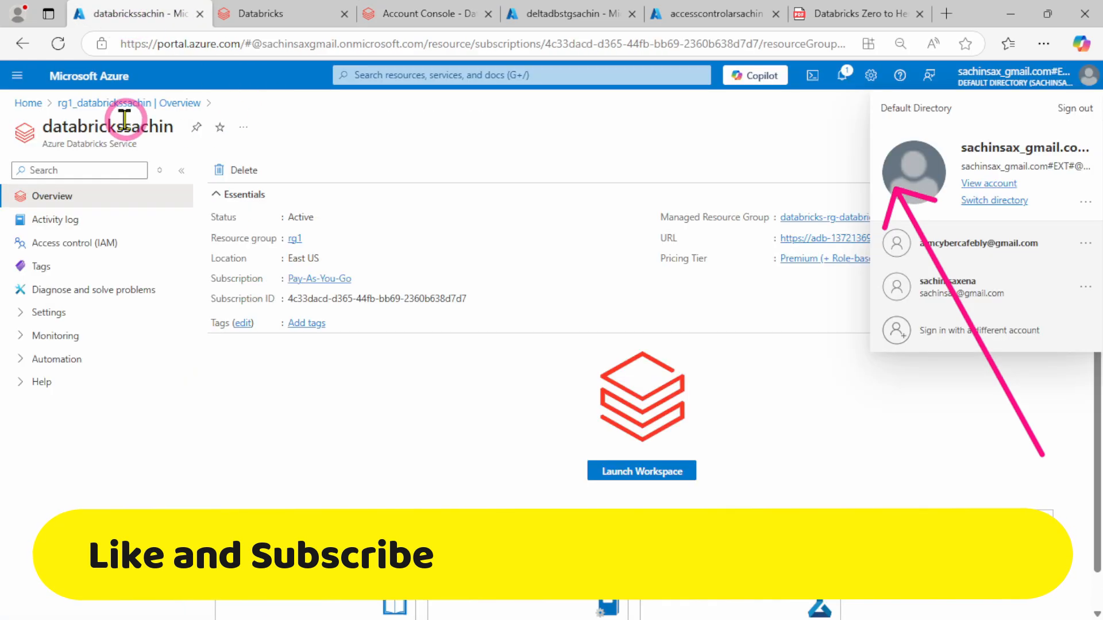
{"action": "left_click", "coordinate": [578, 16]}
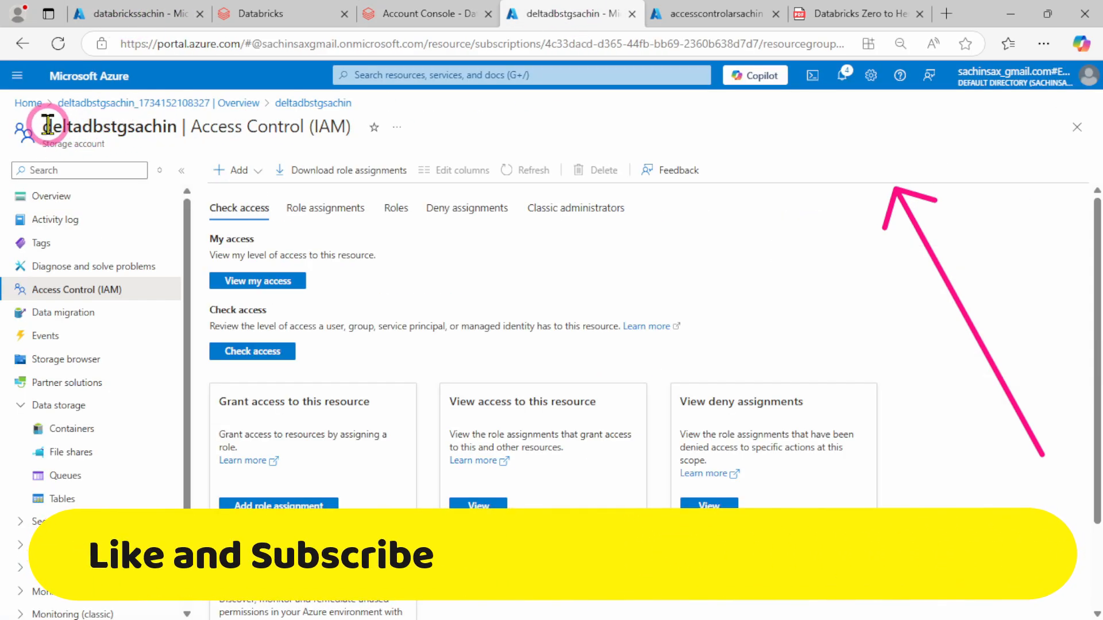
{"action": "left_click_drag", "start_coordinate": [47, 125], "coordinate": [177, 166]}
{"action": "key", "text": "ctrl+c"}
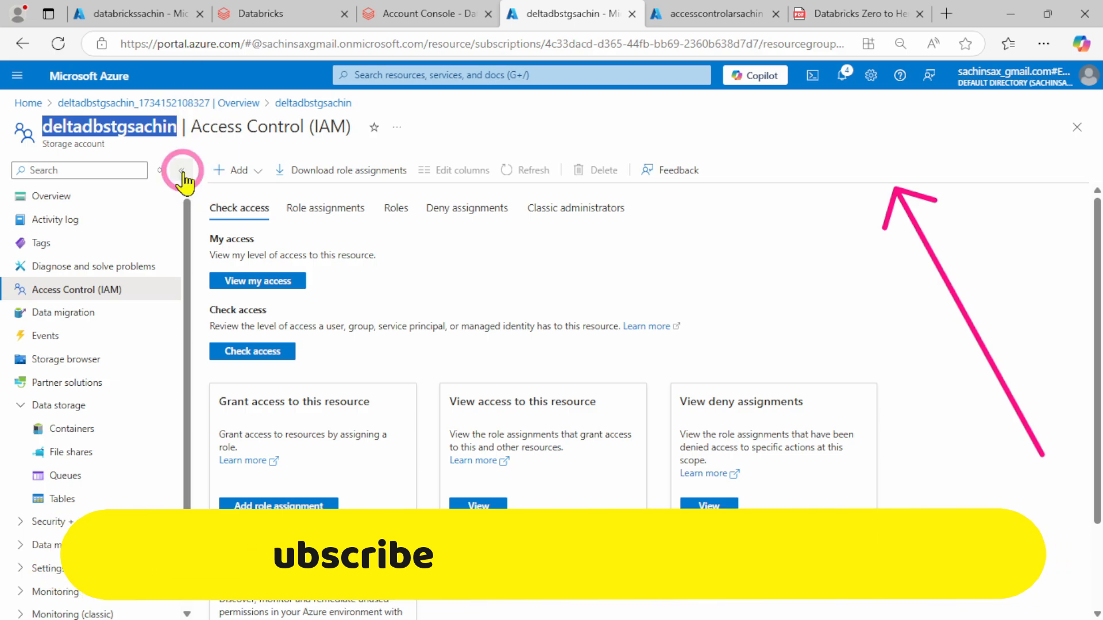
{"action": "left_click", "coordinate": [401, 12]}
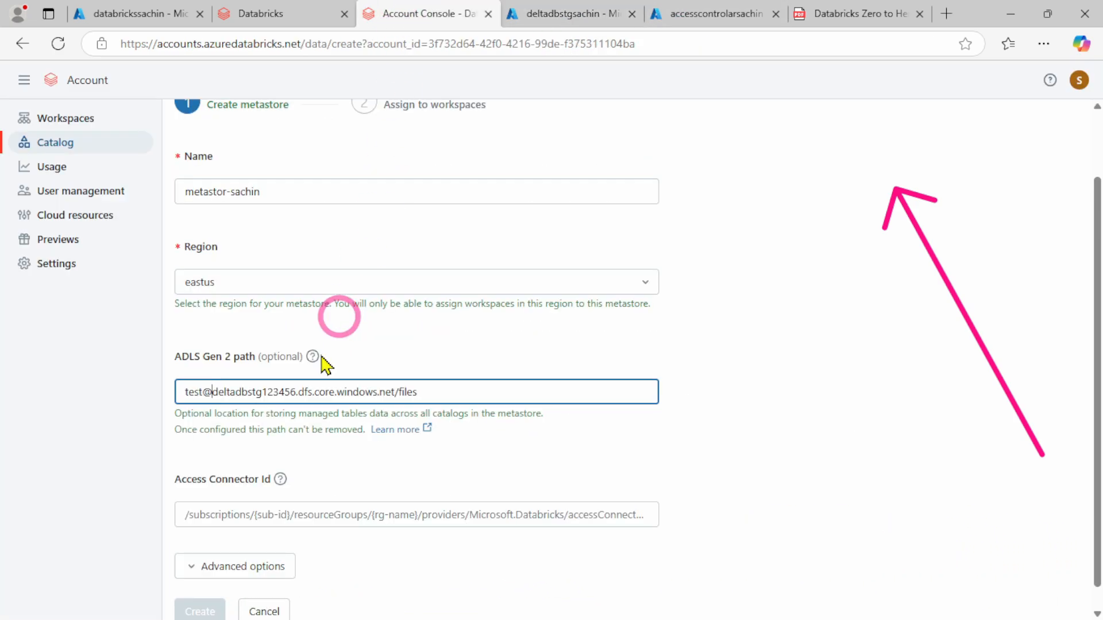
{"action": "left_click_drag", "start_coordinate": [213, 394], "coordinate": [298, 394]}
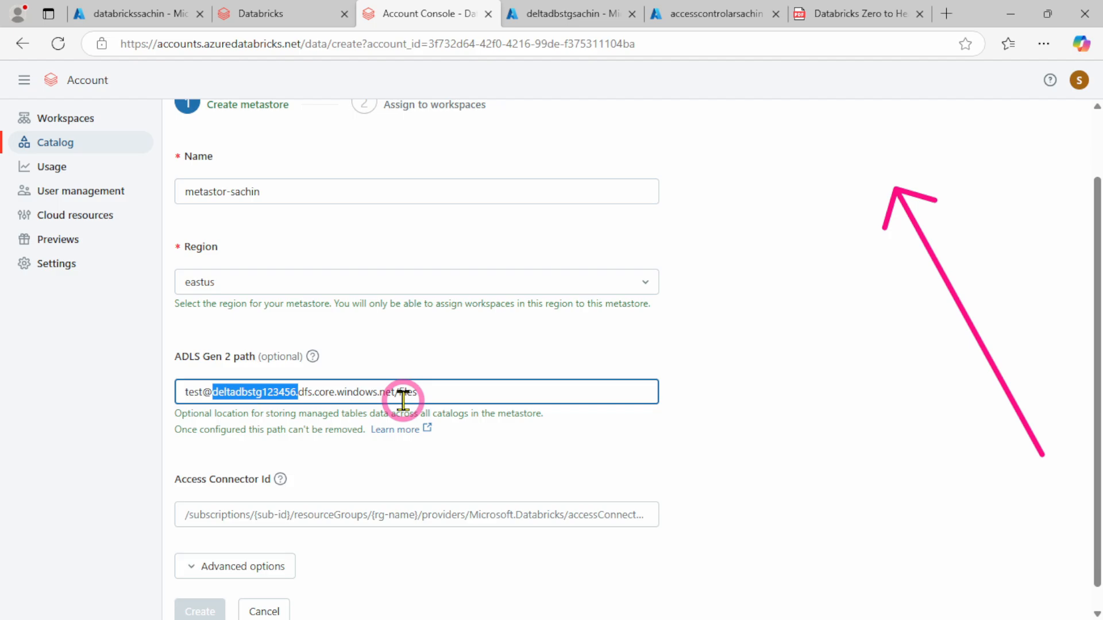
{"action": "key", "text": "ctrl+v"}
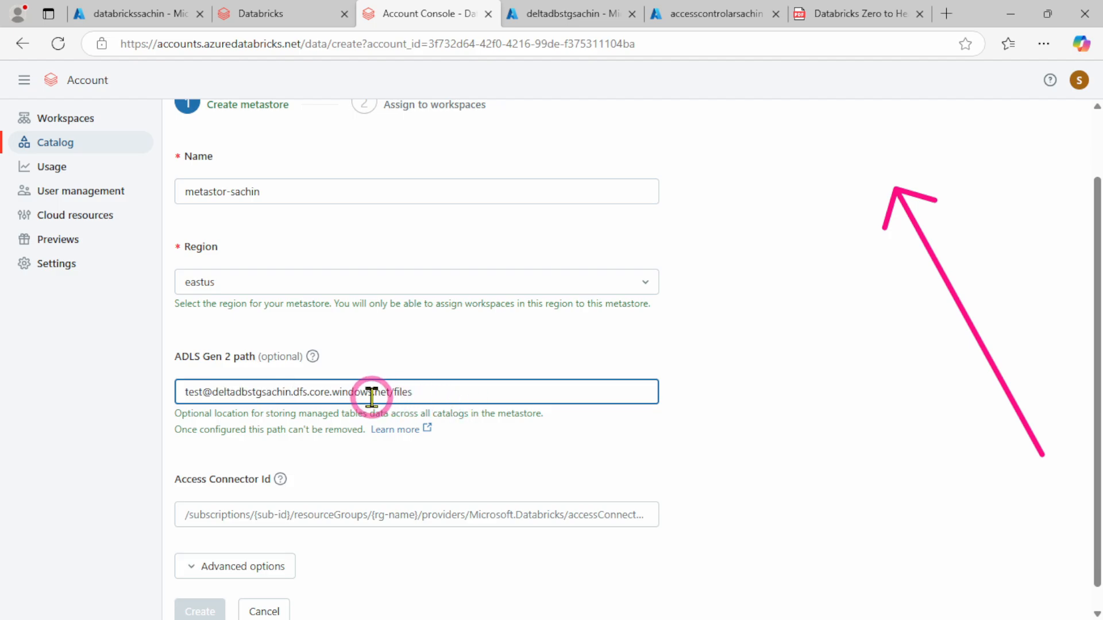
{"action": "left_click", "coordinate": [444, 394]}
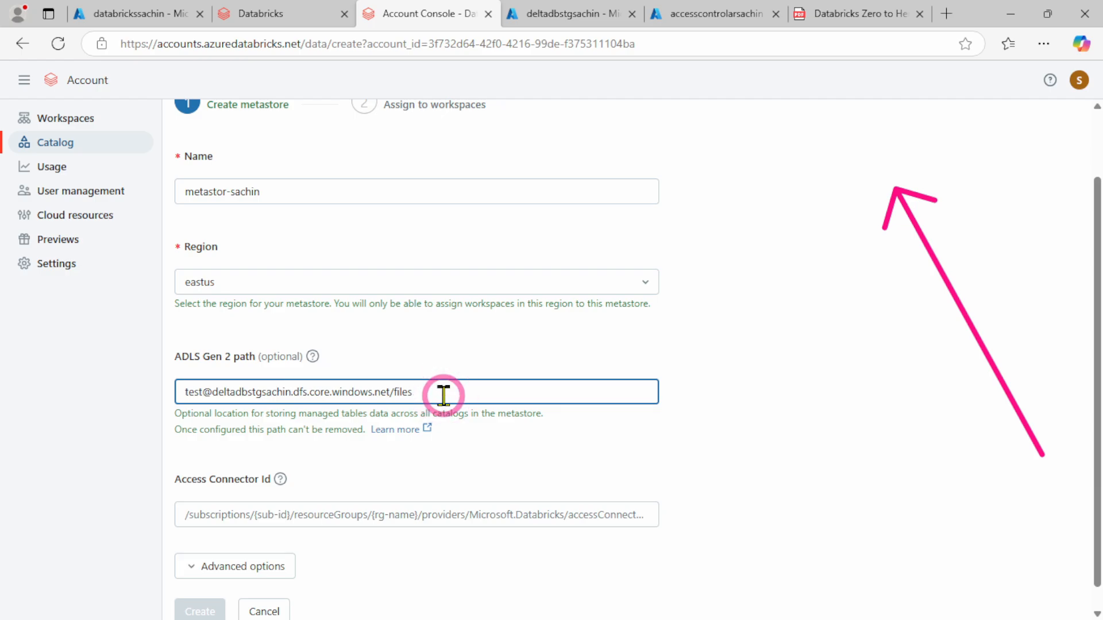
{"action": "left_click", "coordinate": [816, 393]}
Copy the resource ID of the accesscontrolarsachin access connector from the Azure portal into the metastore's Access Connector Id
{"action": "scroll", "coordinate": [780, 368], "scroll_direction": "down", "scroll_amount": 1}
{"action": "left_click", "coordinate": [265, 491]}
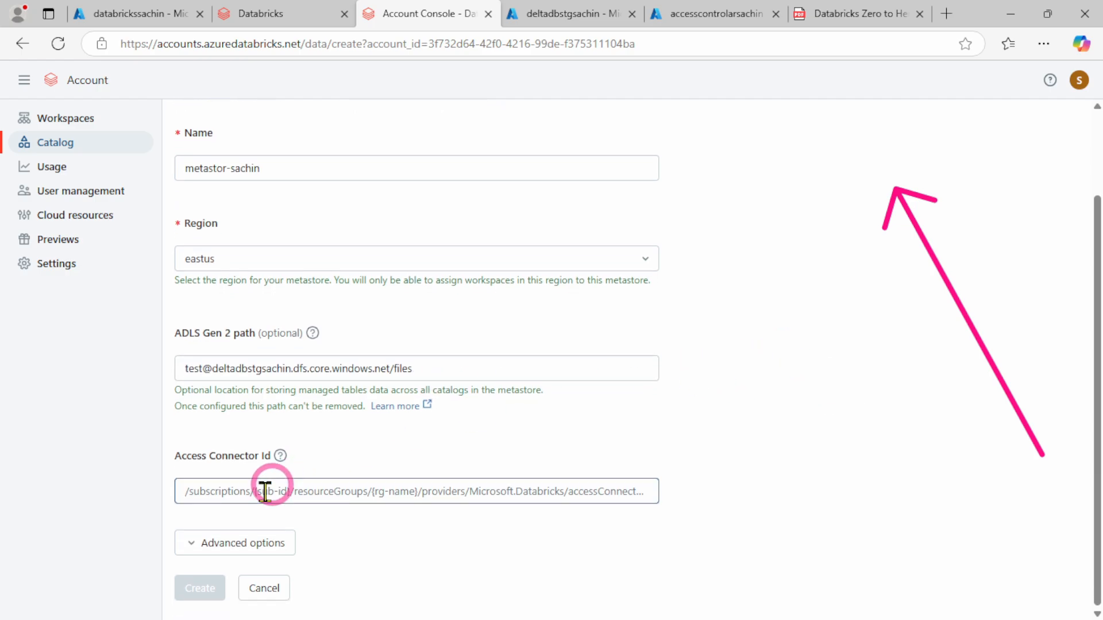
{"action": "left_click", "coordinate": [254, 495]}
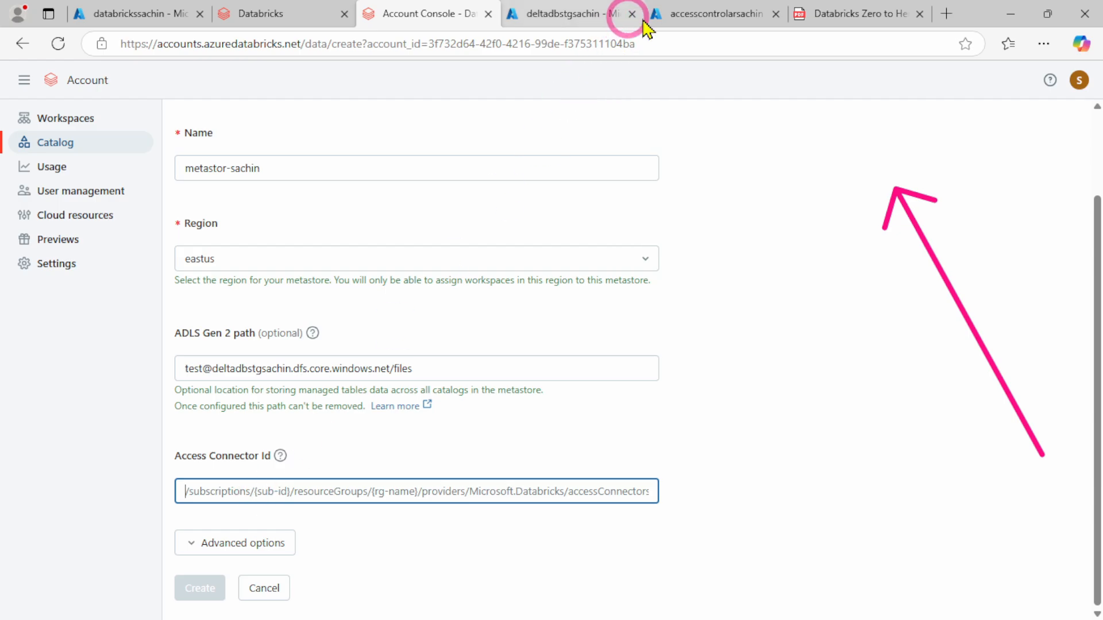
{"action": "left_click", "coordinate": [697, 13]}
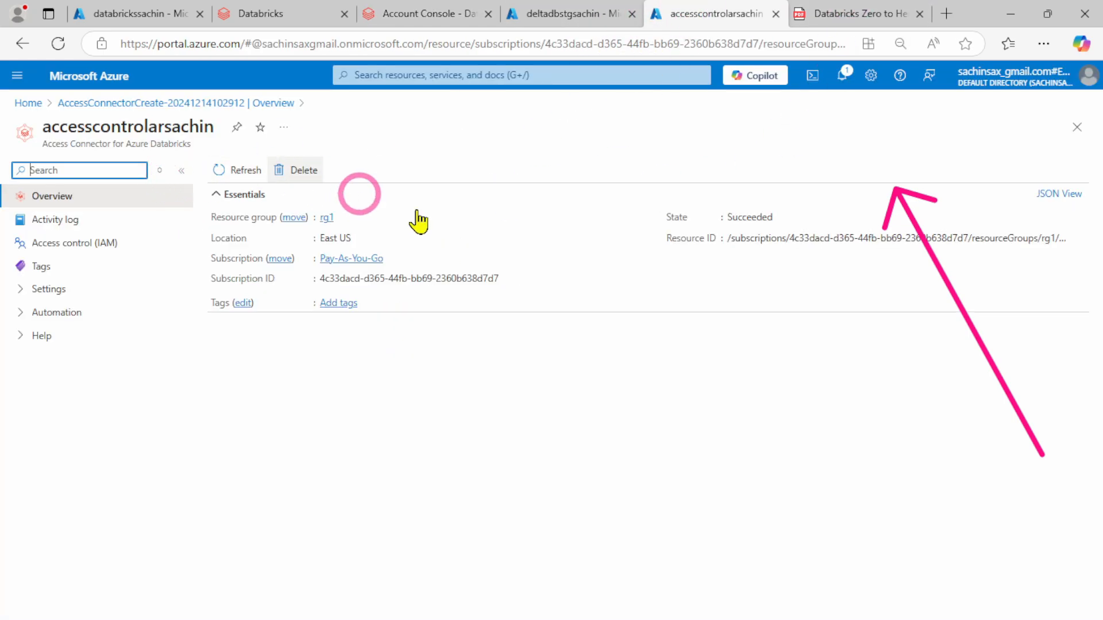
{"action": "left_click", "coordinate": [1078, 237]}
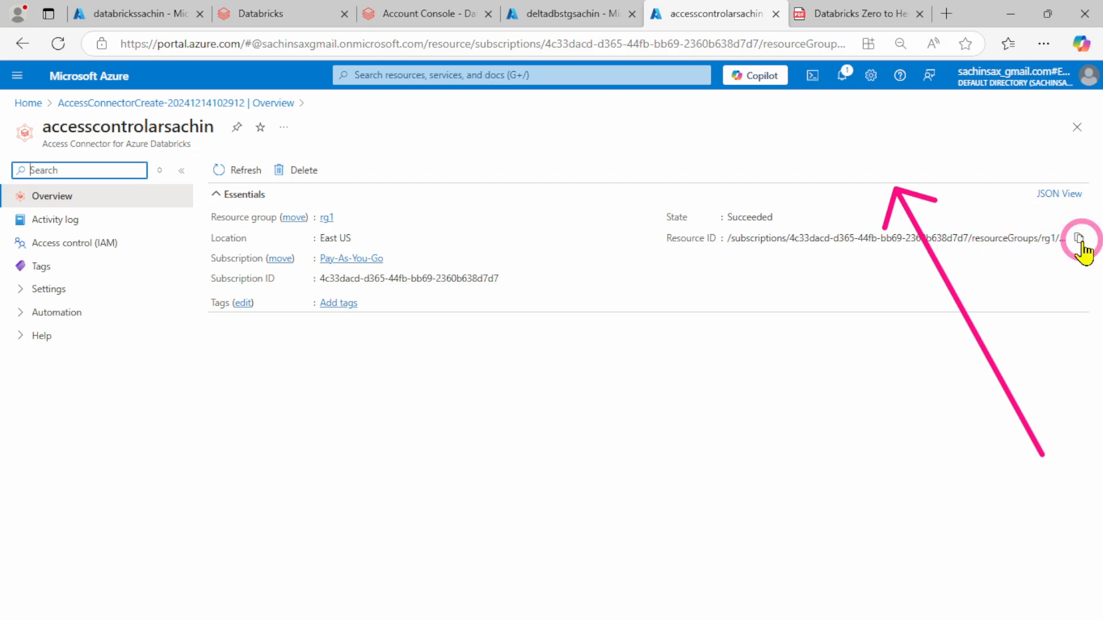
{"action": "left_click", "coordinate": [428, 13]}
{"action": "left_click", "coordinate": [363, 470]}
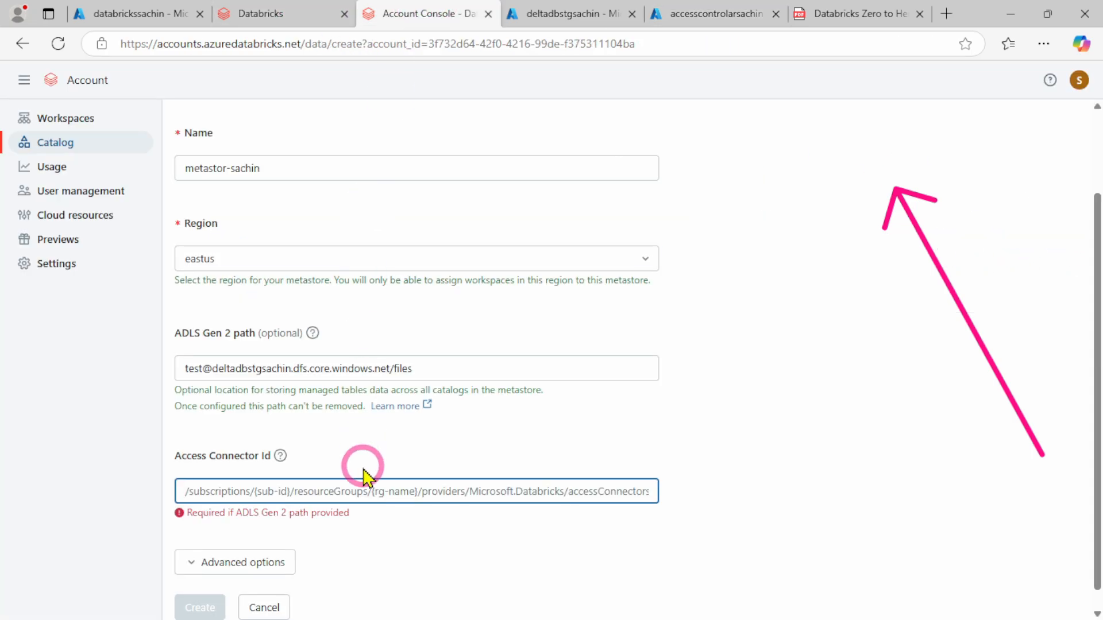
{"action": "key", "text": "ctrl+v"}
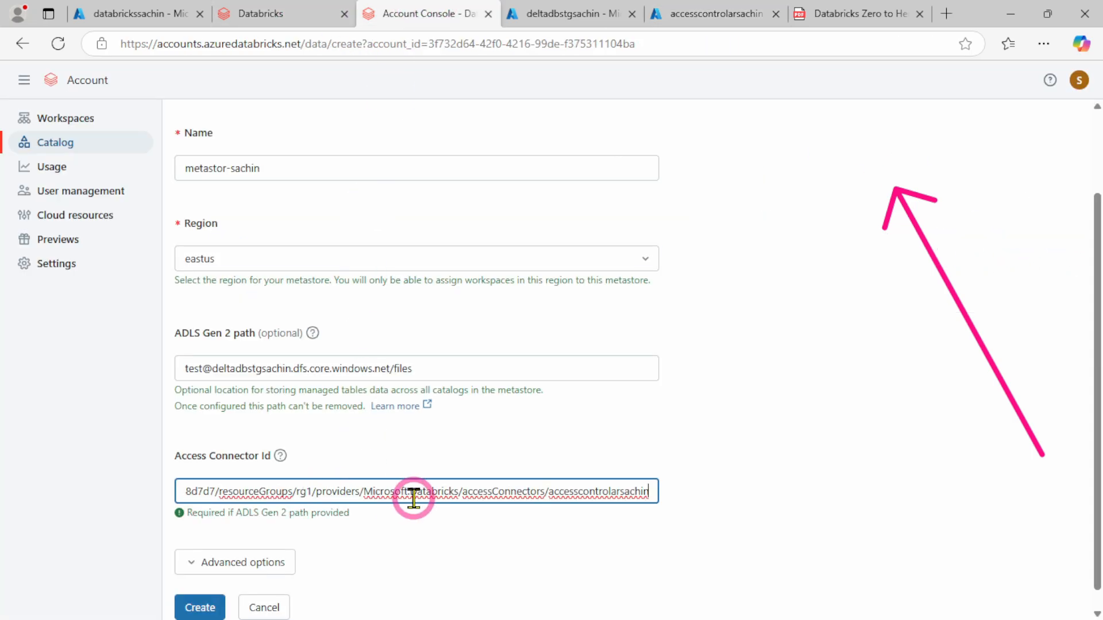
Expand the metastore's advanced options, leave the user assigned managed identity empty, and create the metastore
{"action": "left_click", "coordinate": [219, 556]}
{"action": "scroll", "coordinate": [406, 442], "scroll_direction": "down", "scroll_amount": 1}
{"action": "scroll", "coordinate": [405, 443], "scroll_direction": "down", "scroll_amount": 1}
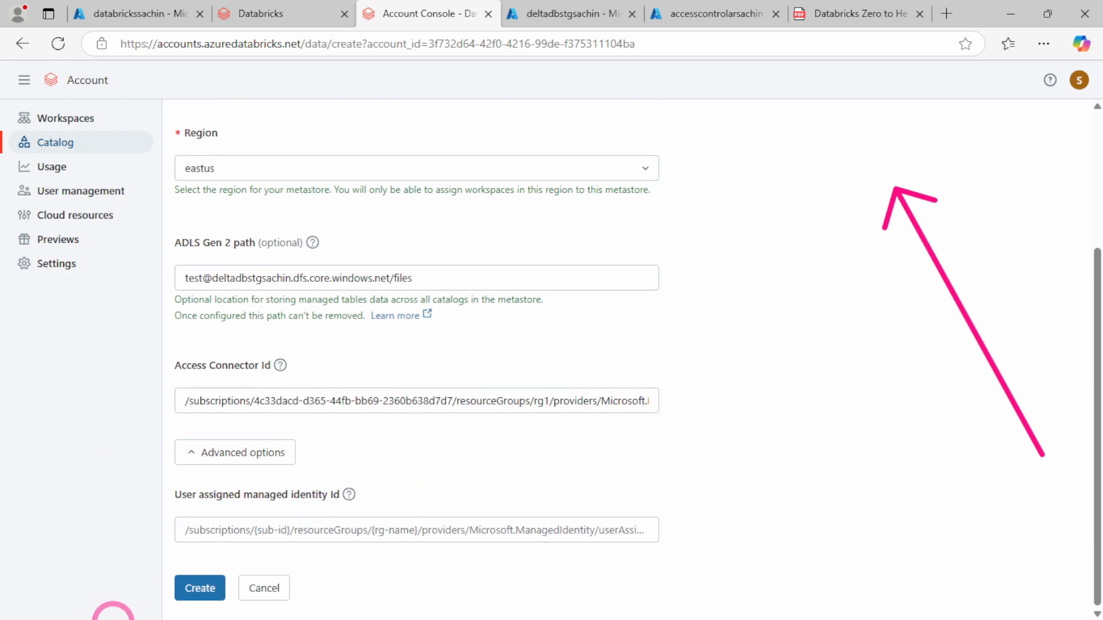
{"action": "left_click", "coordinate": [204, 588]}
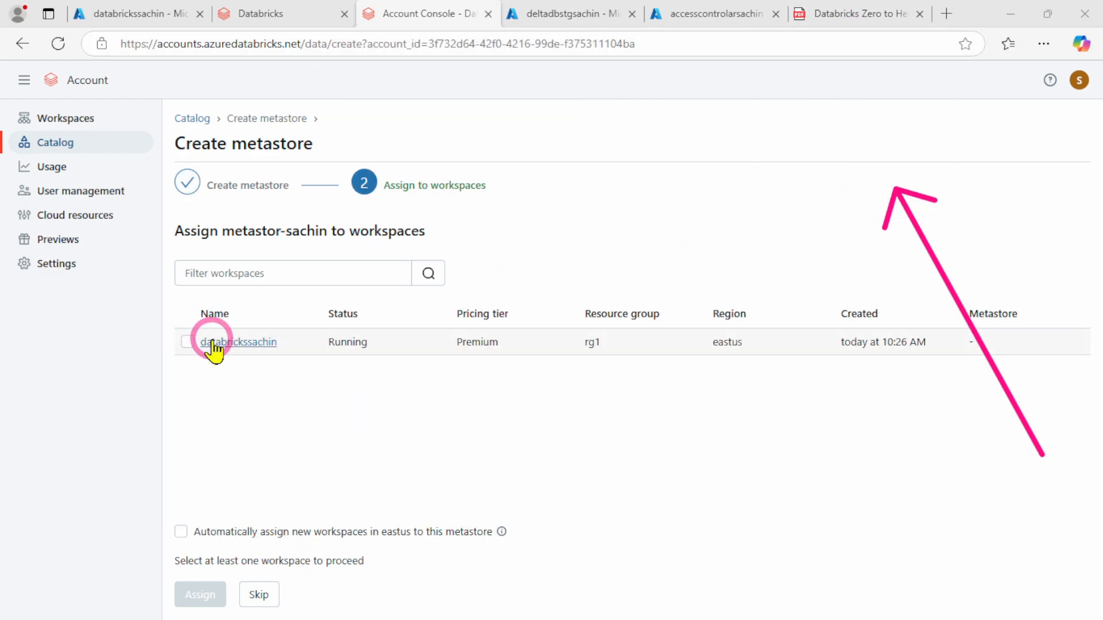
Assign the metastore to the databrickssachin workspace, enable Unity Catalog, and dismiss the completion dialog
{"action": "left_click", "coordinate": [187, 343]}
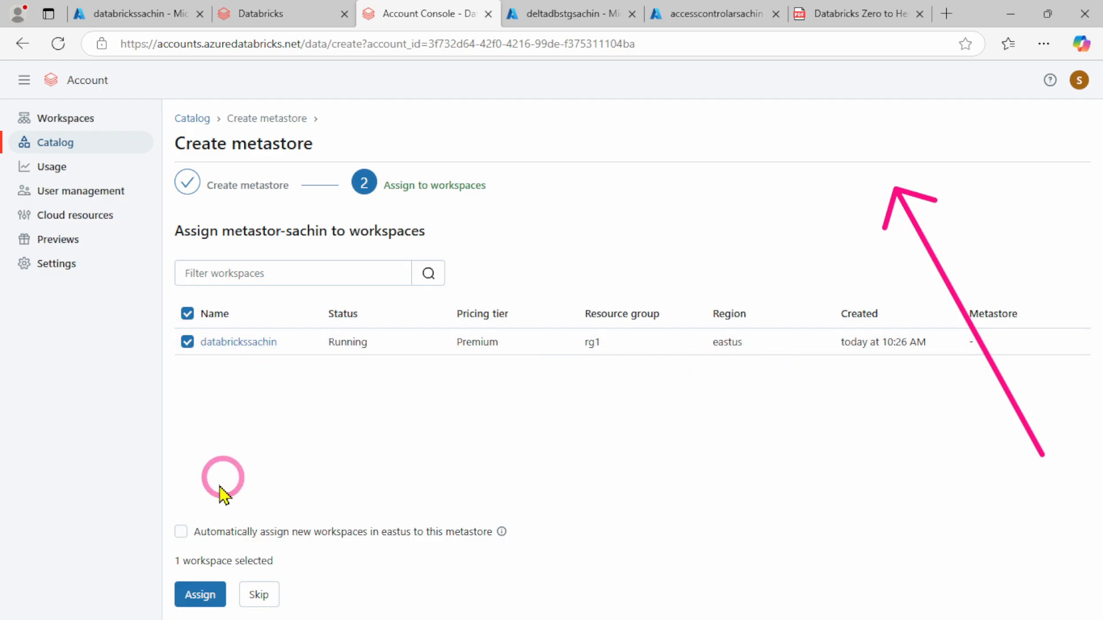
{"action": "left_click", "coordinate": [201, 595]}
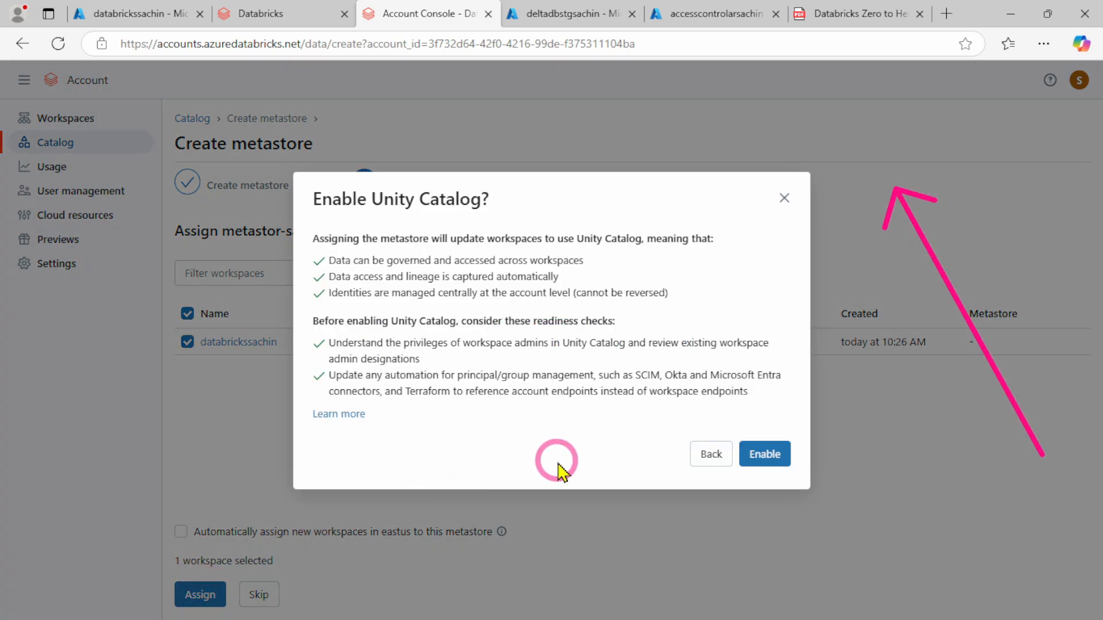
{"action": "left_click", "coordinate": [769, 455]}
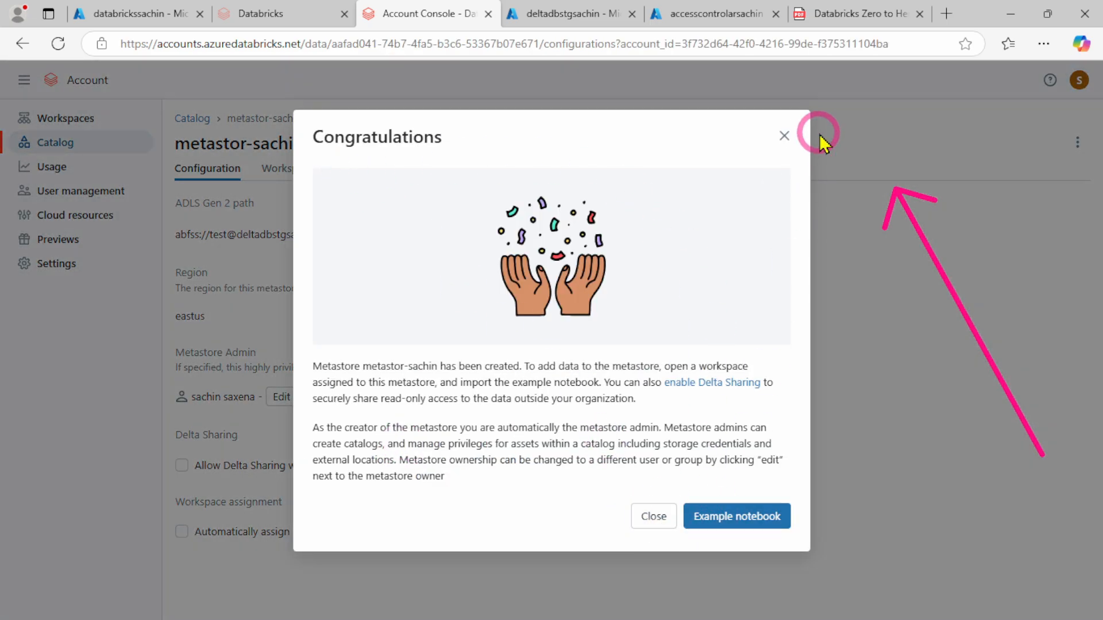
{"action": "left_click", "coordinate": [784, 136]}
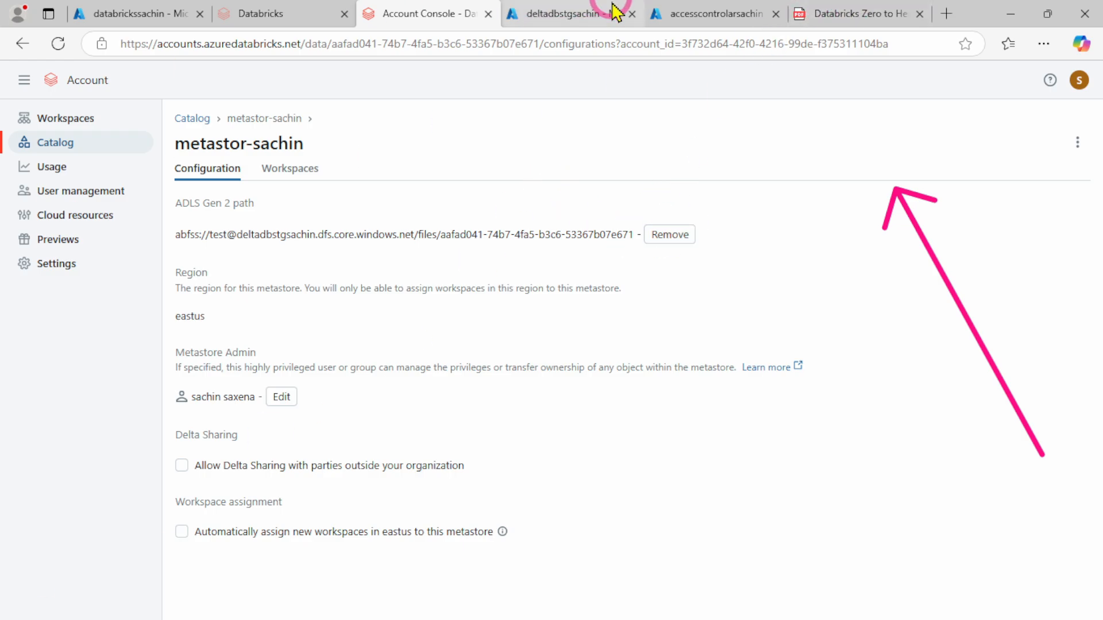
Consult Step 5 of the Databricks Zero to Hero PDF and open Microsoft Entra ID in the Azure portal
{"action": "left_click", "coordinate": [856, 13]}
{"action": "scroll", "coordinate": [494, 315], "scroll_direction": "down", "scroll_amount": 8}
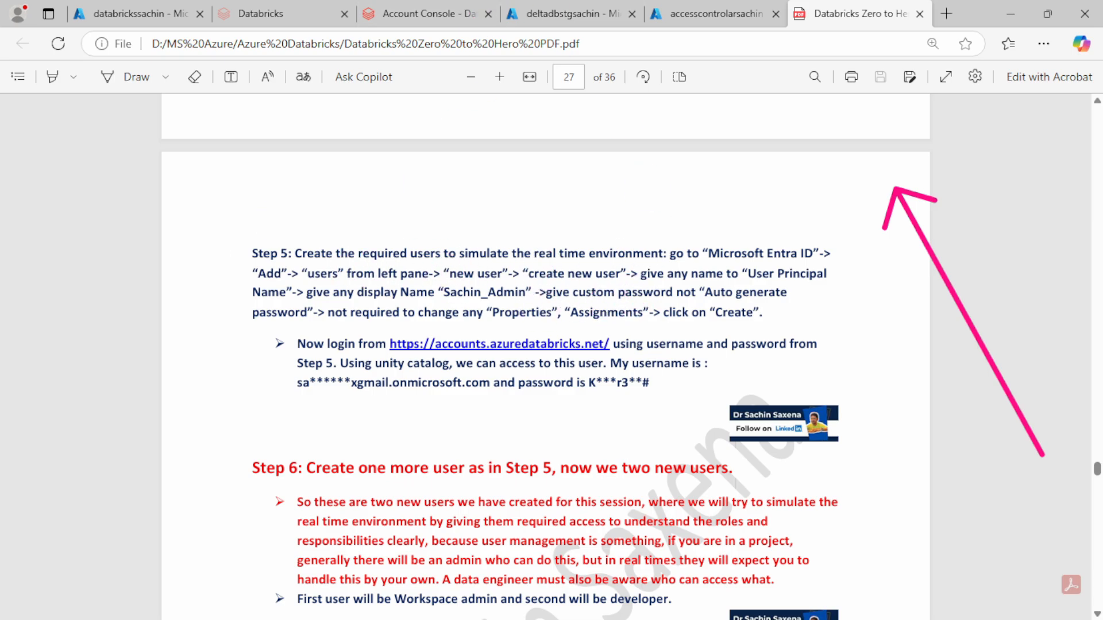
{"action": "left_click", "coordinate": [143, 13]}
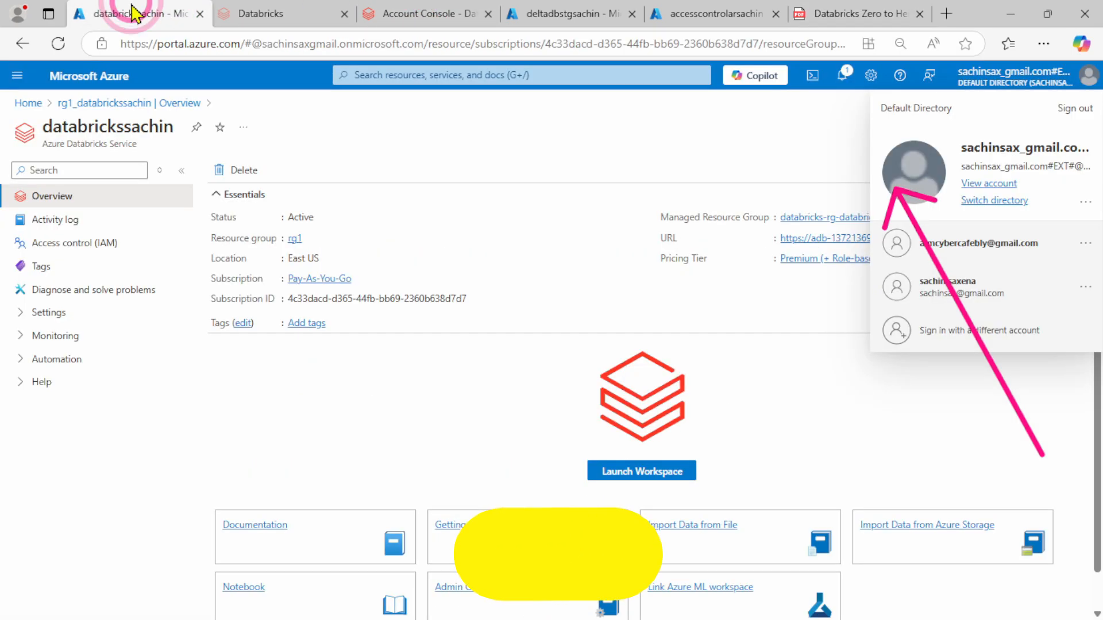
{"action": "left_click", "coordinate": [18, 75]}
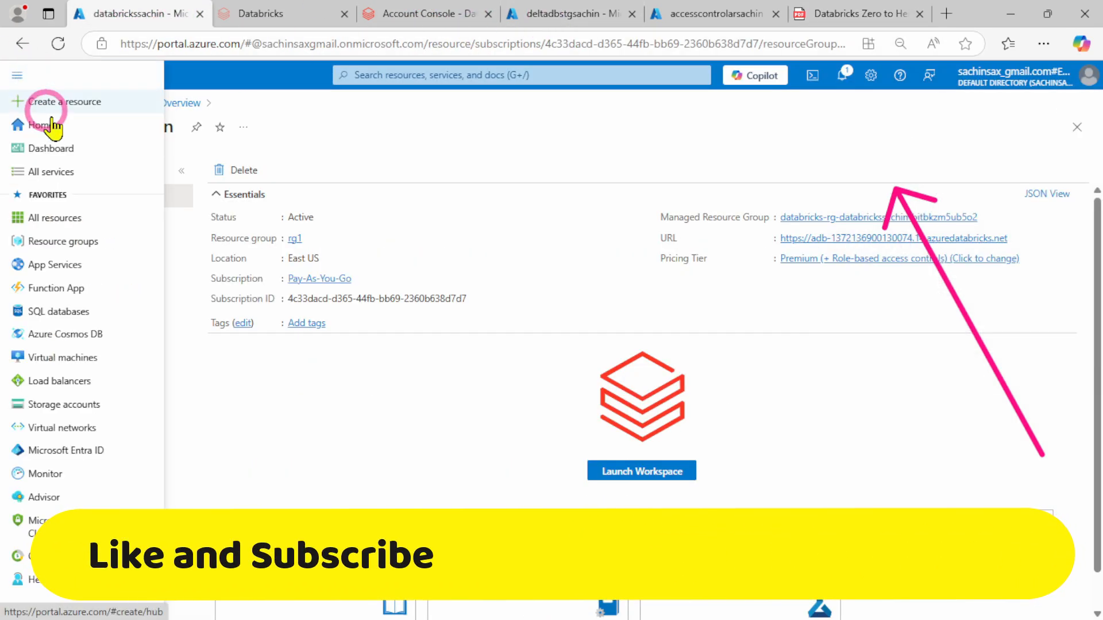
{"action": "mouse_move", "coordinate": [73, 277]}
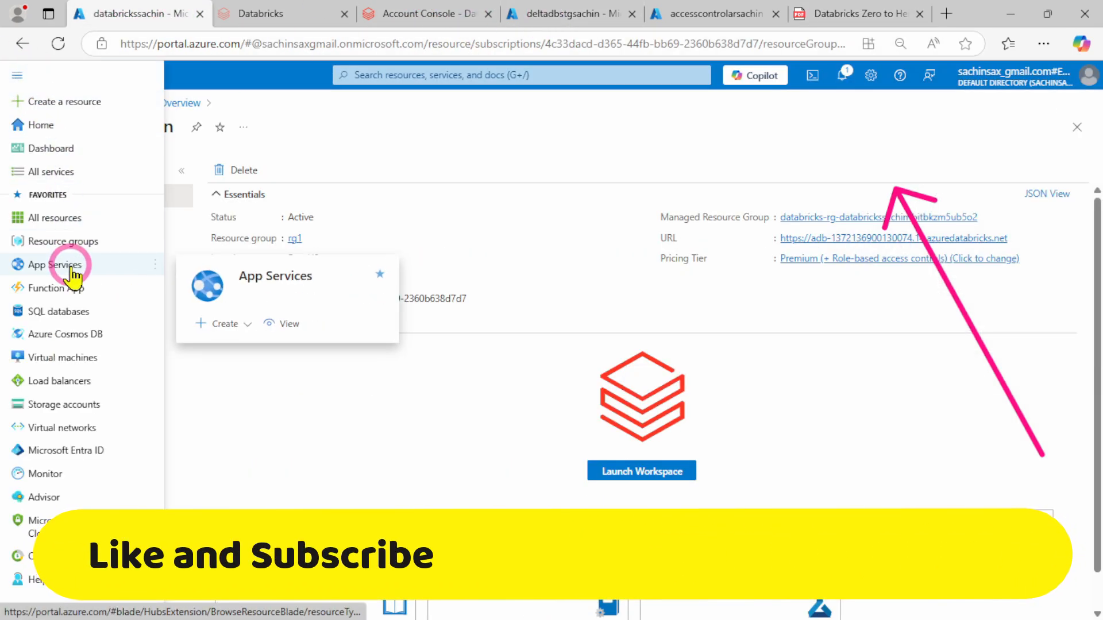
{"action": "left_click", "coordinate": [79, 454]}
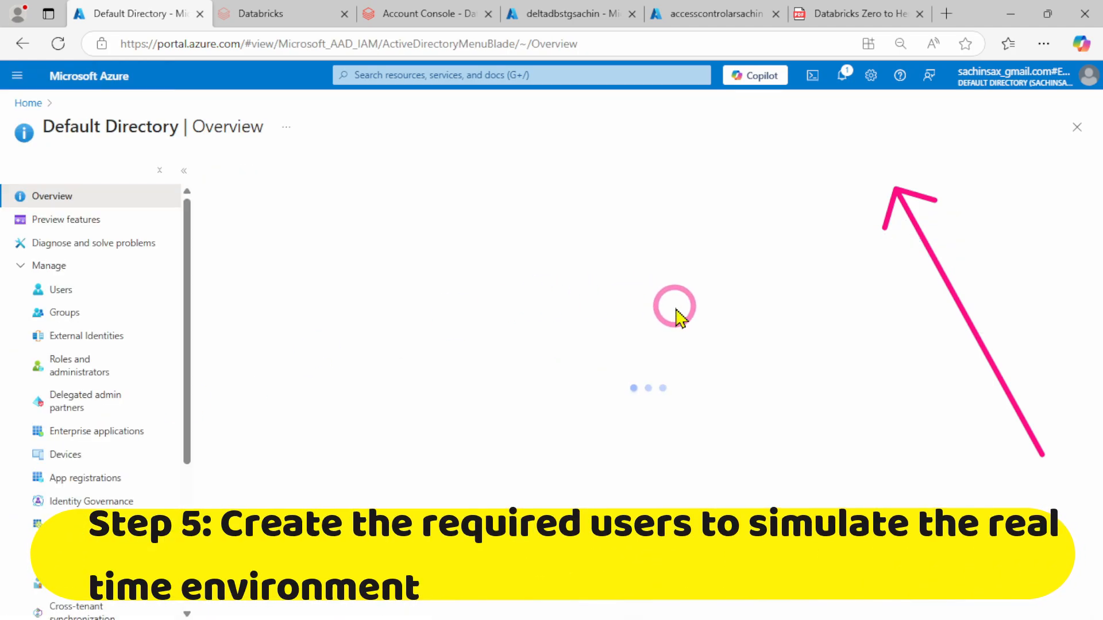
Start a new internal user in the default directory with Admin_Test as both user principal name and display name
{"action": "left_click", "coordinate": [242, 170]}
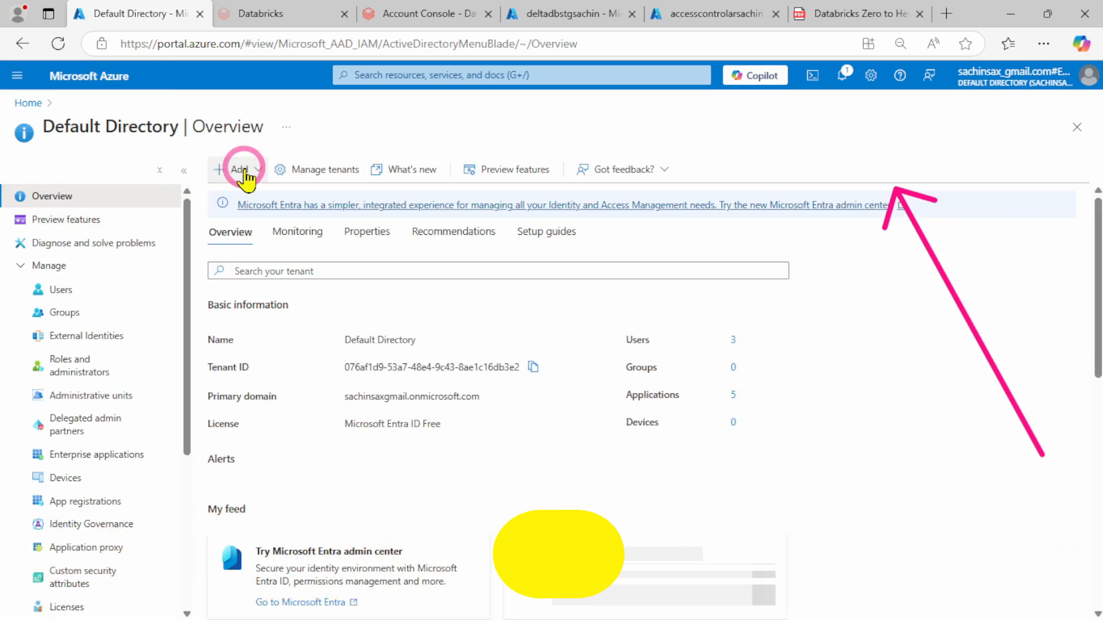
{"action": "mouse_move", "coordinate": [258, 193]}
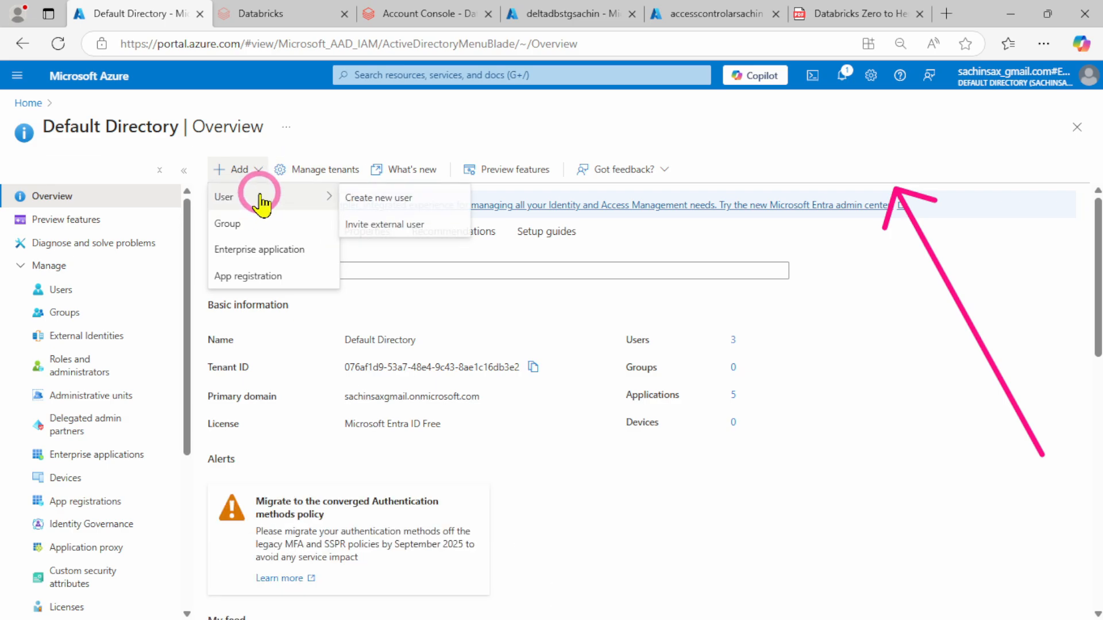
{"action": "left_click", "coordinate": [409, 204]}
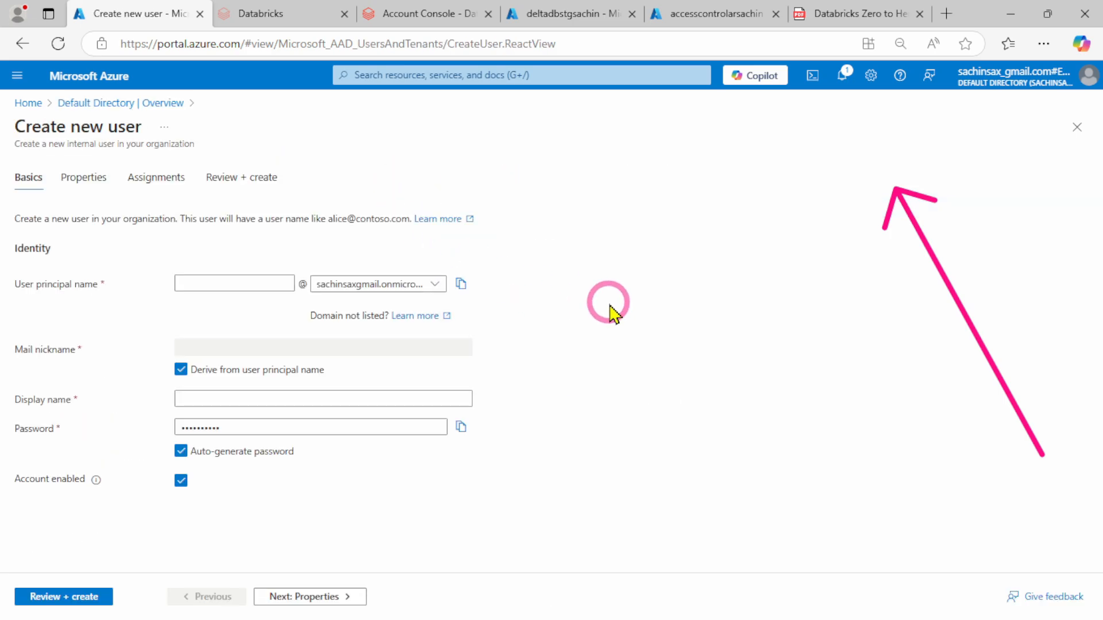
{"action": "left_click", "coordinate": [216, 285]}
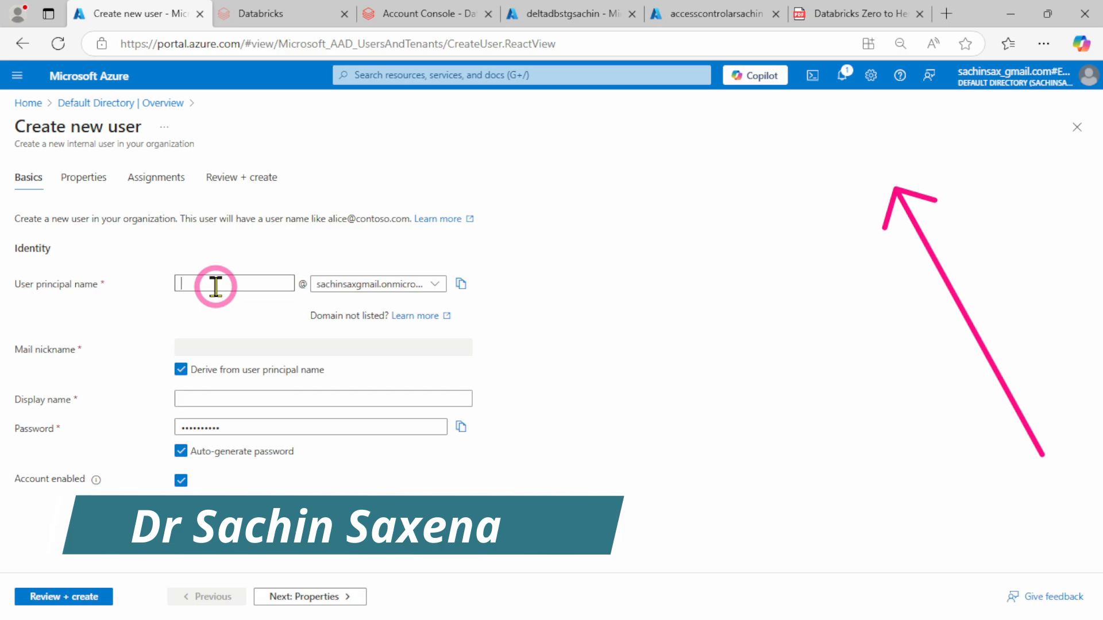
{"action": "type", "text": "Admin_De"}
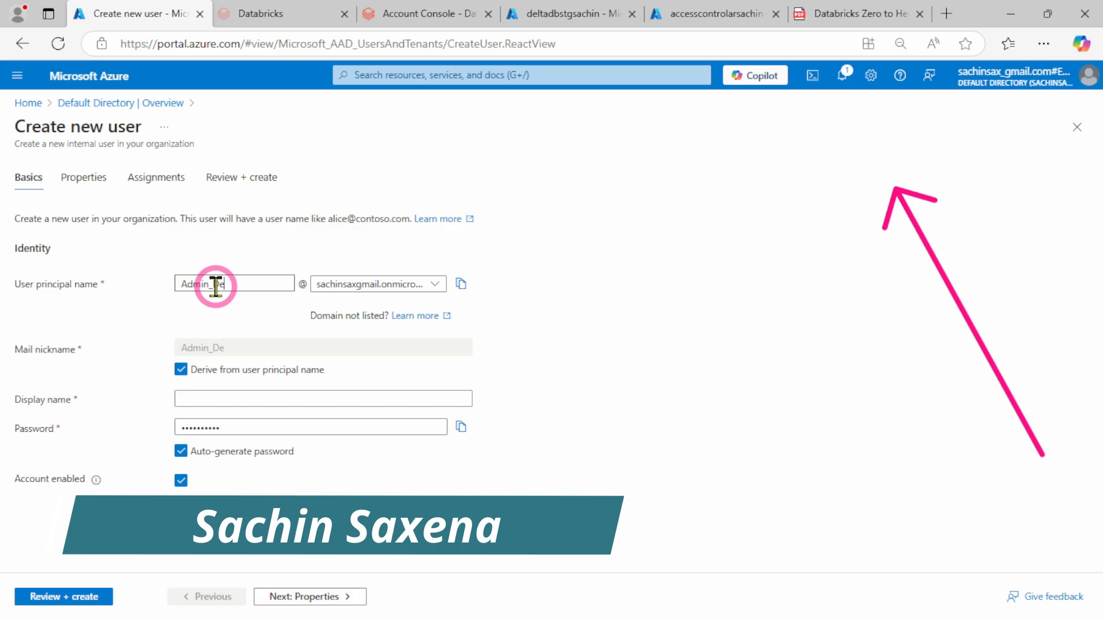
{"action": "type", "text": "v"}
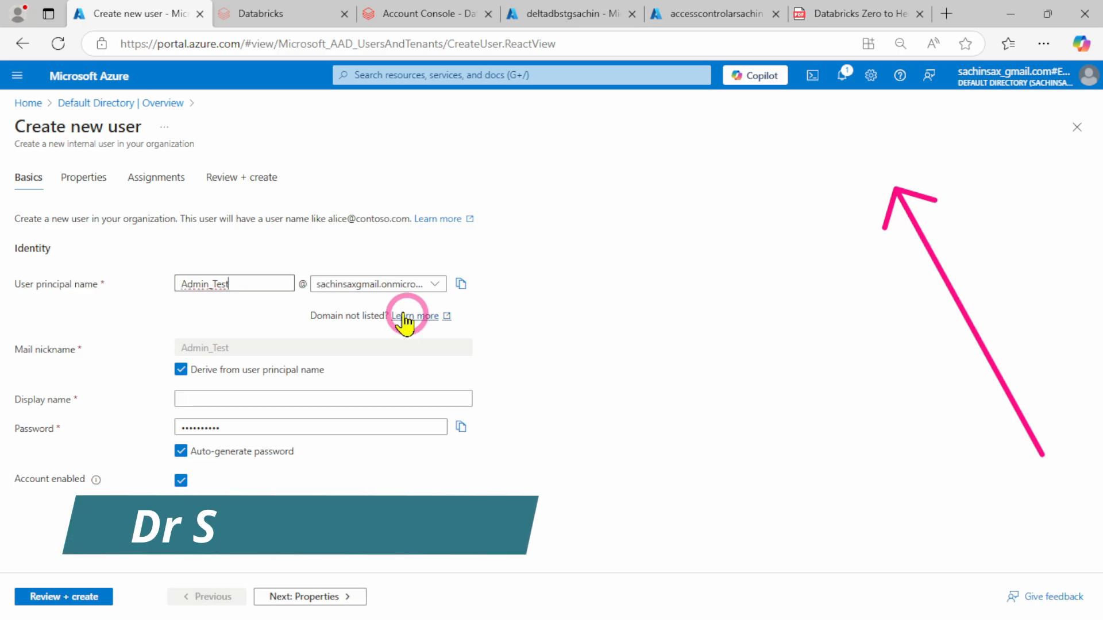
{"action": "left_click_drag", "start_coordinate": [243, 286], "coordinate": [181, 284]}
{"action": "key", "text": "ctrl+c"}
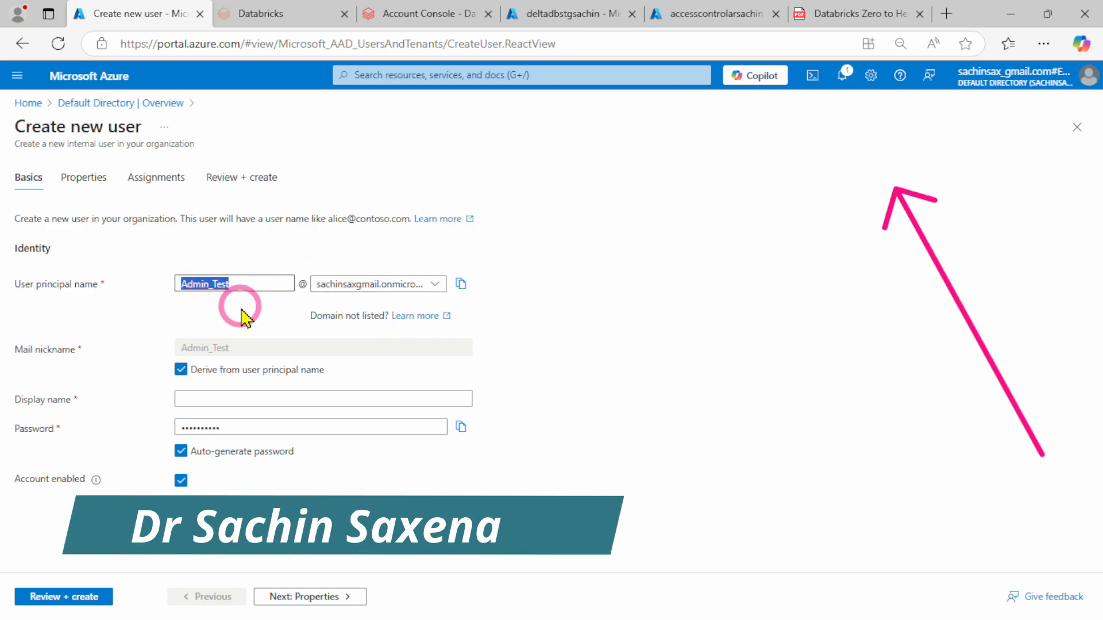
{"action": "left_click", "coordinate": [228, 402]}
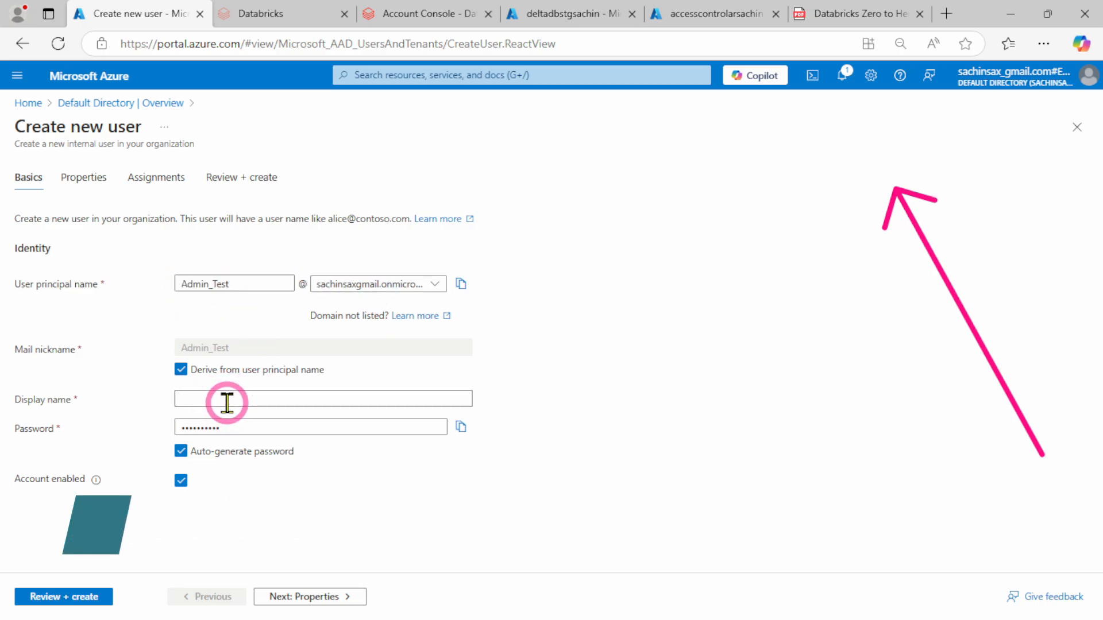
{"action": "key", "text": "ctrl+v"}
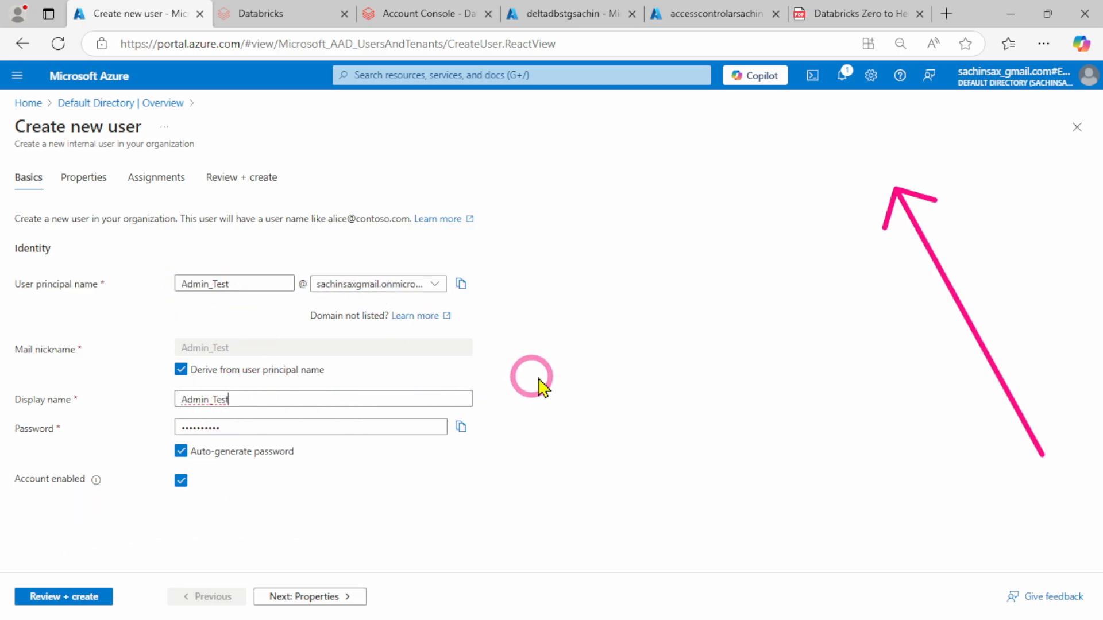
Turn off the auto-generated password for the Admin_Test user and enter a custom account password
{"action": "left_click", "coordinate": [190, 454]}
{"action": "left_click", "coordinate": [235, 425]}
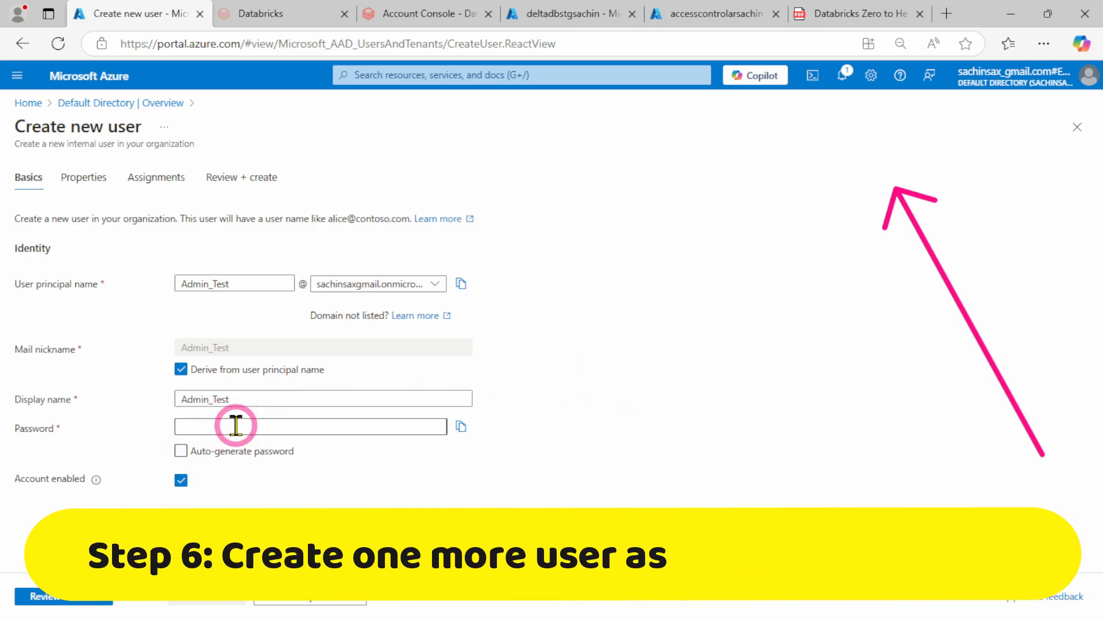
{"action": "type", "text": "Adm"}
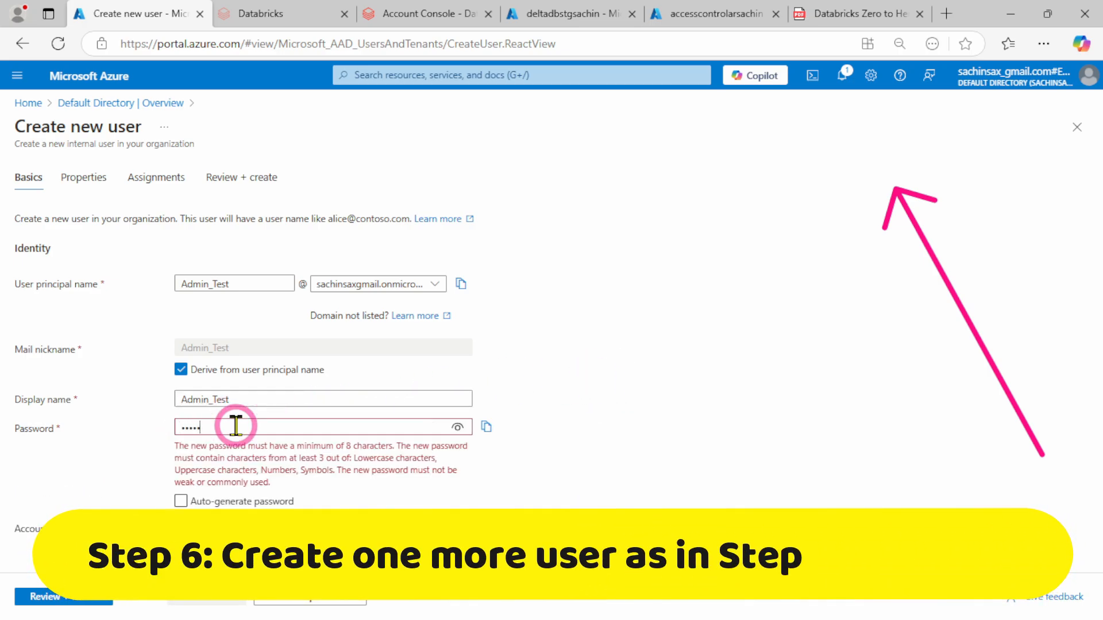
{"action": "type", "text": "in@123"}
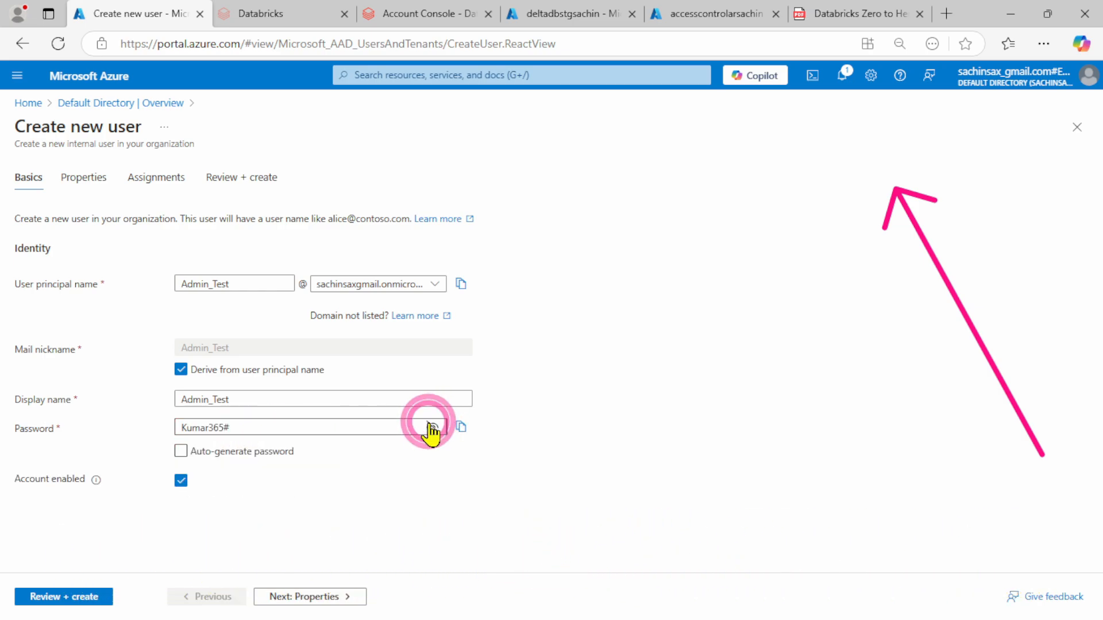
{"action": "left_click", "coordinate": [595, 452]}
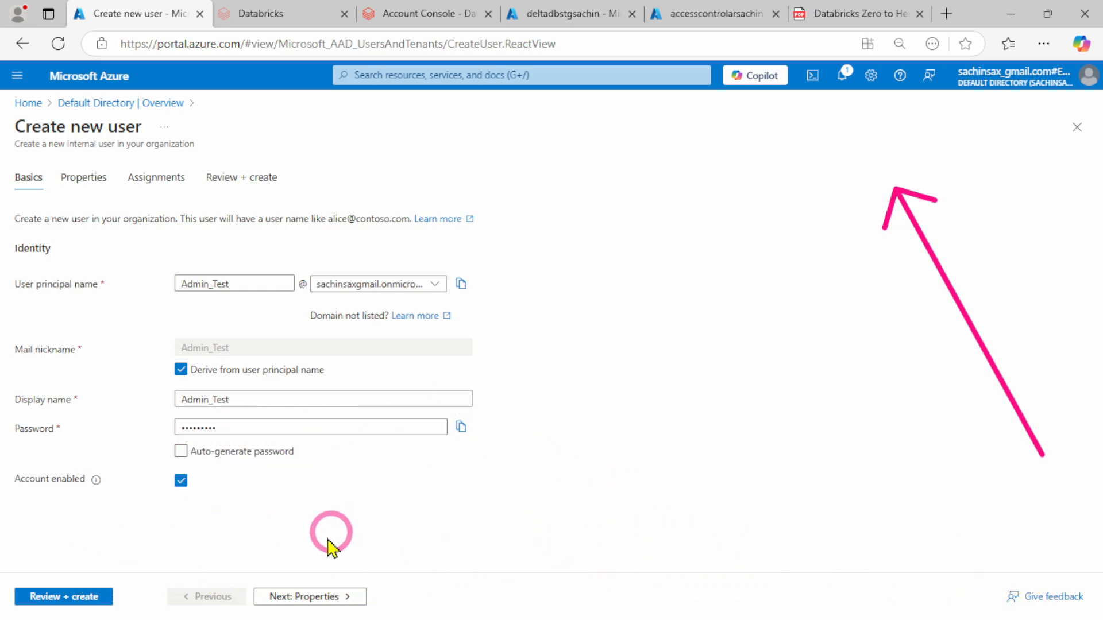
Leave the Admin_Test user's optional properties unfilled, review the settings, and create the user
{"action": "left_click", "coordinate": [322, 599]}
{"action": "scroll", "coordinate": [315, 473], "scroll_direction": "down", "scroll_amount": 10}
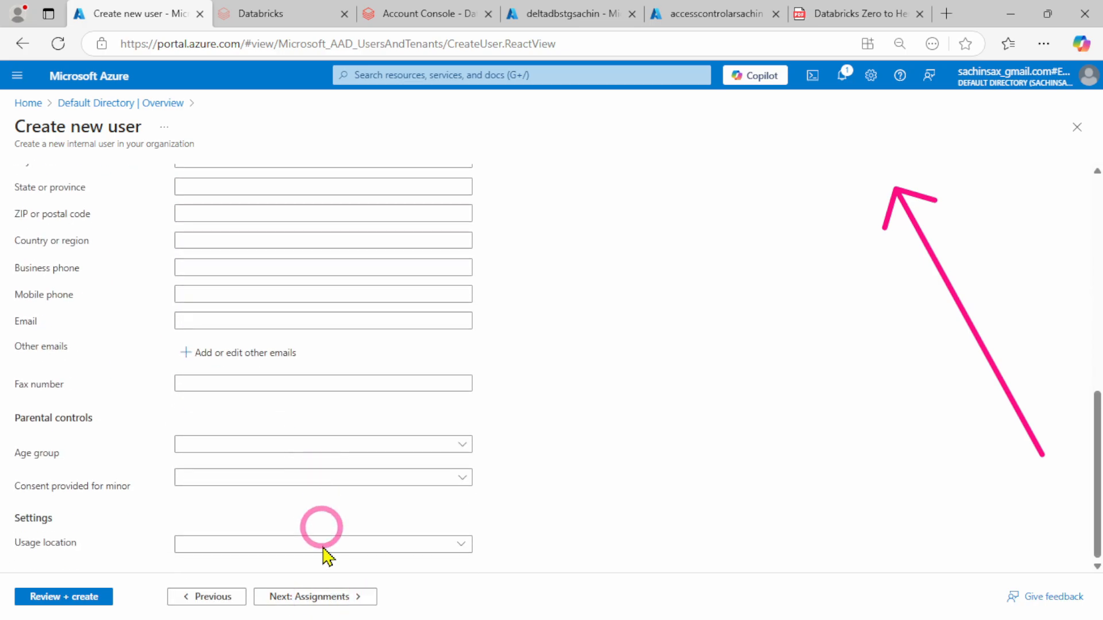
{"action": "left_click", "coordinate": [56, 599]}
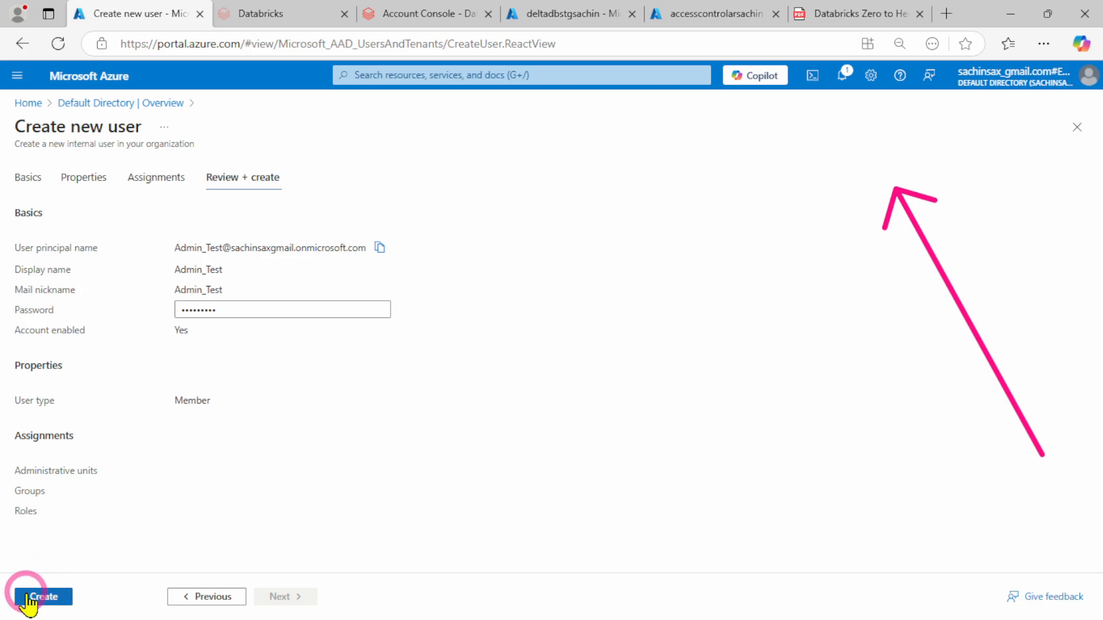
{"action": "left_click", "coordinate": [27, 599]}
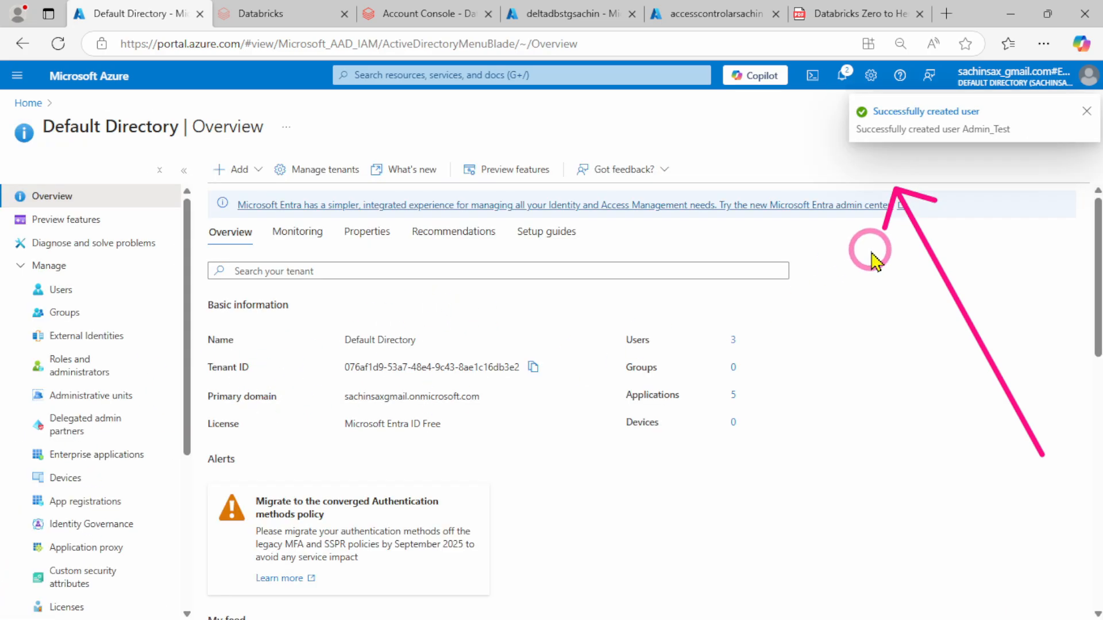
Start a second internal user in the default directory with Developer_Test as both user principal name and display name
{"action": "left_click", "coordinate": [253, 172]}
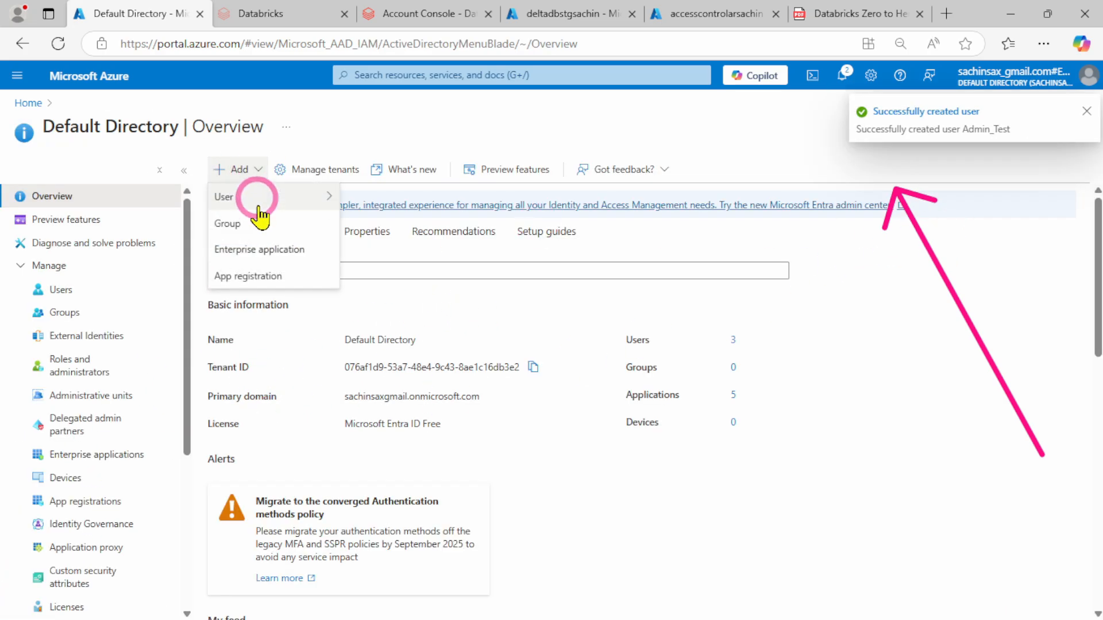
{"action": "mouse_move", "coordinate": [255, 198]}
{"action": "left_click", "coordinate": [406, 201]}
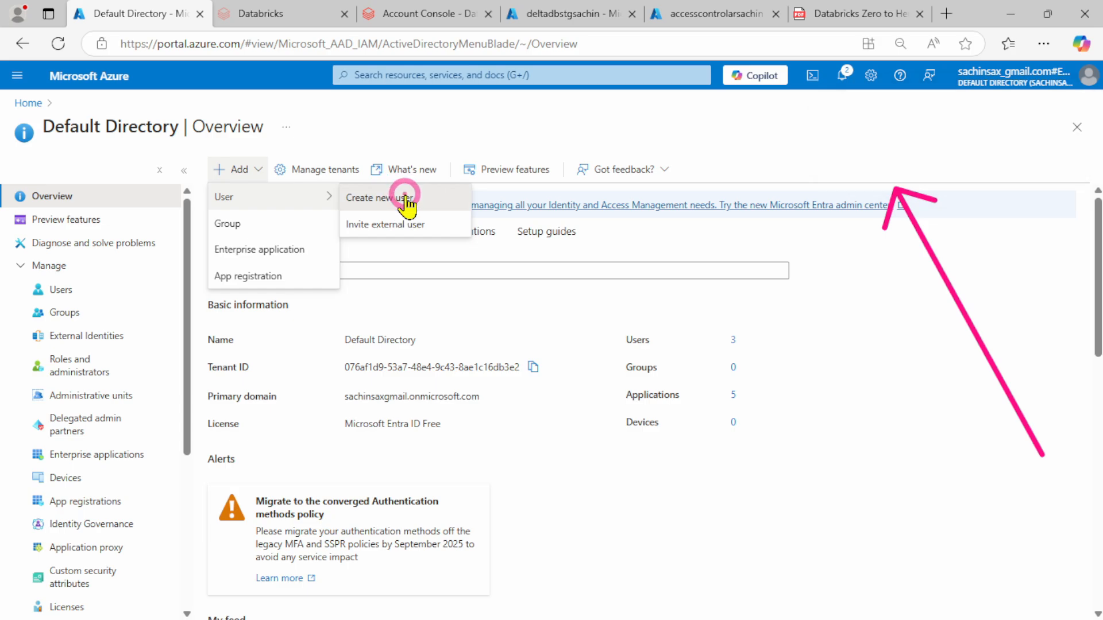
{"action": "left_click", "coordinate": [239, 286]}
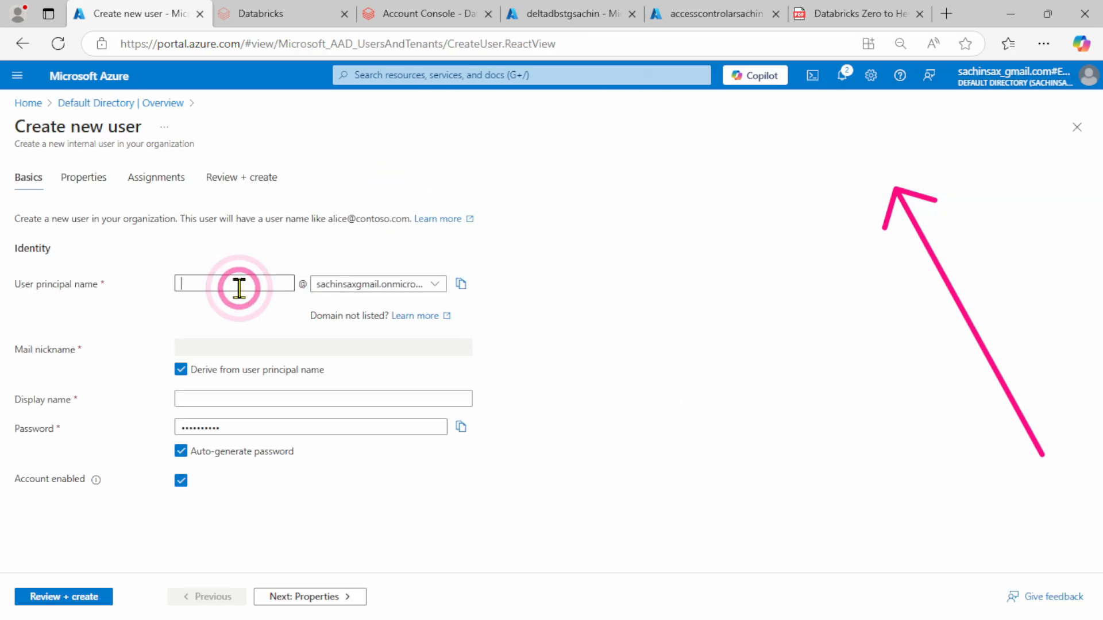
{"action": "left_click", "coordinate": [217, 285]}
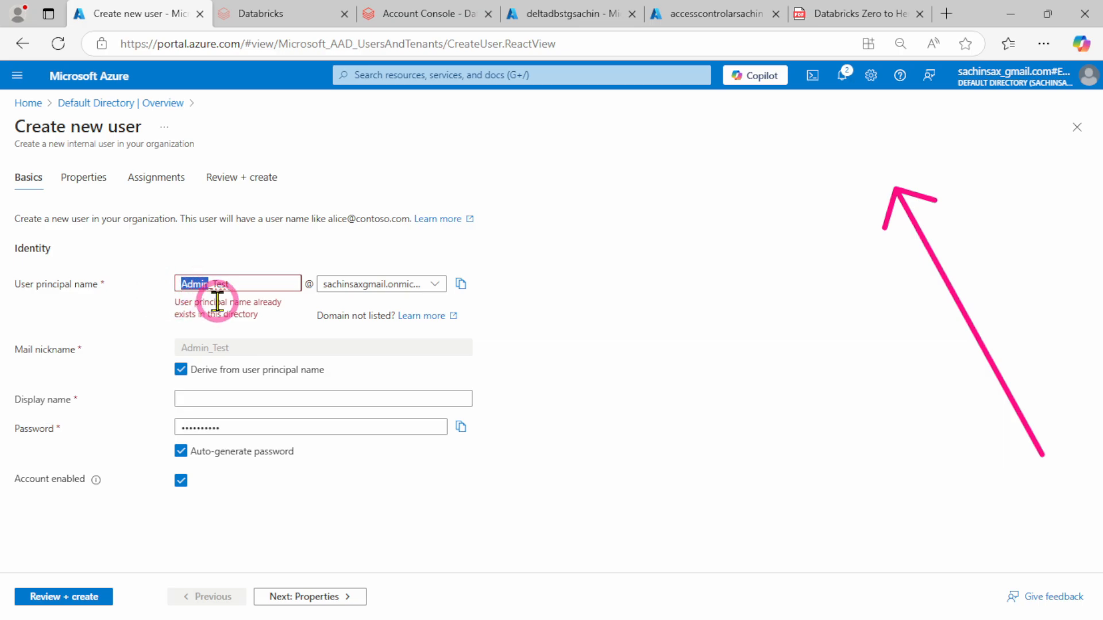
{"action": "type", "text": "Developer"}
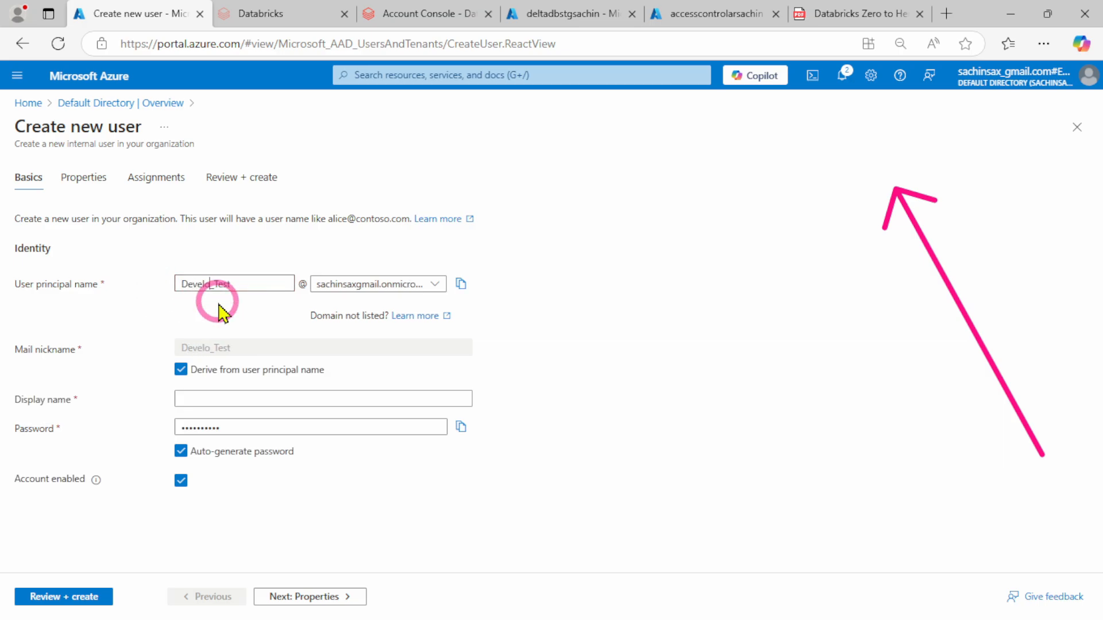
{"action": "left_click", "coordinate": [628, 298]}
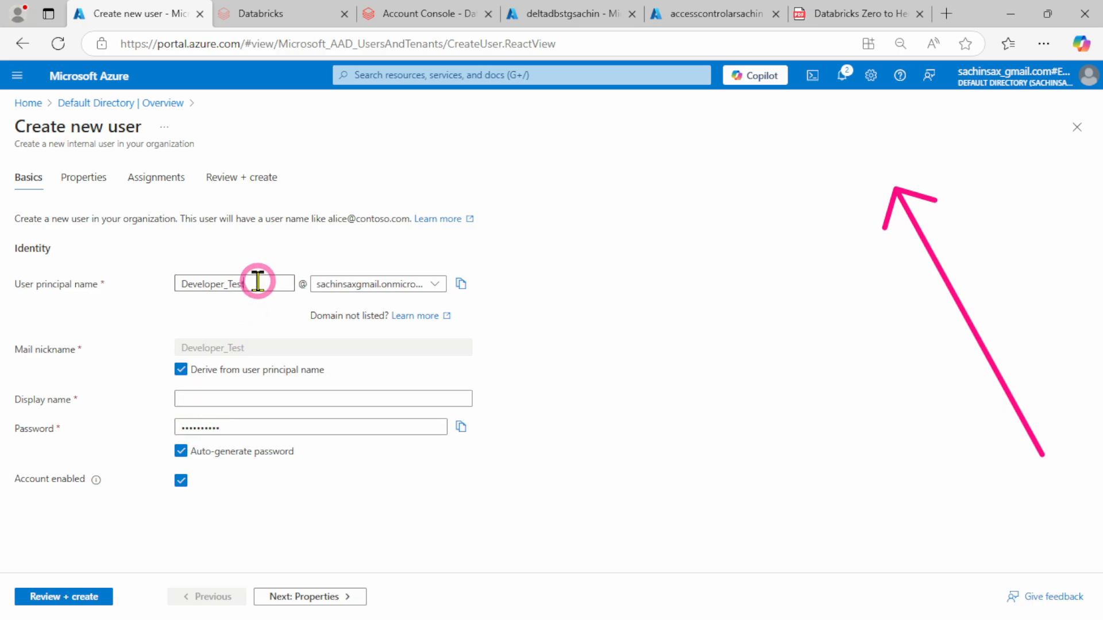
{"action": "left_click_drag", "start_coordinate": [259, 283], "coordinate": [147, 285]}
{"action": "key", "text": "ctrl+c"}
{"action": "left_click", "coordinate": [234, 396]}
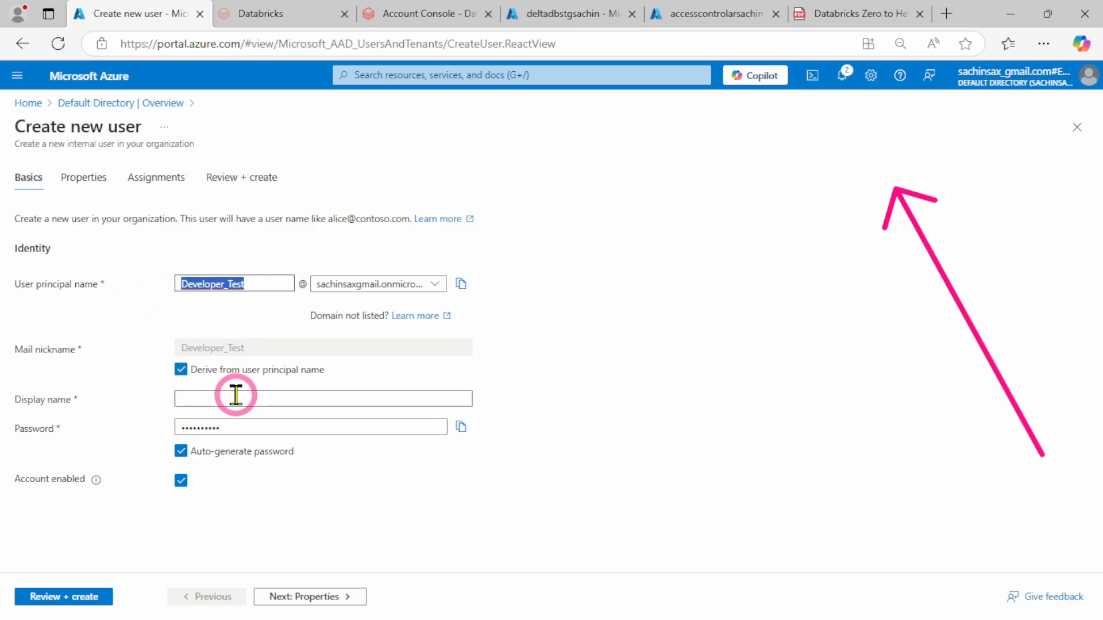
{"action": "key", "text": "ctrl+v"}
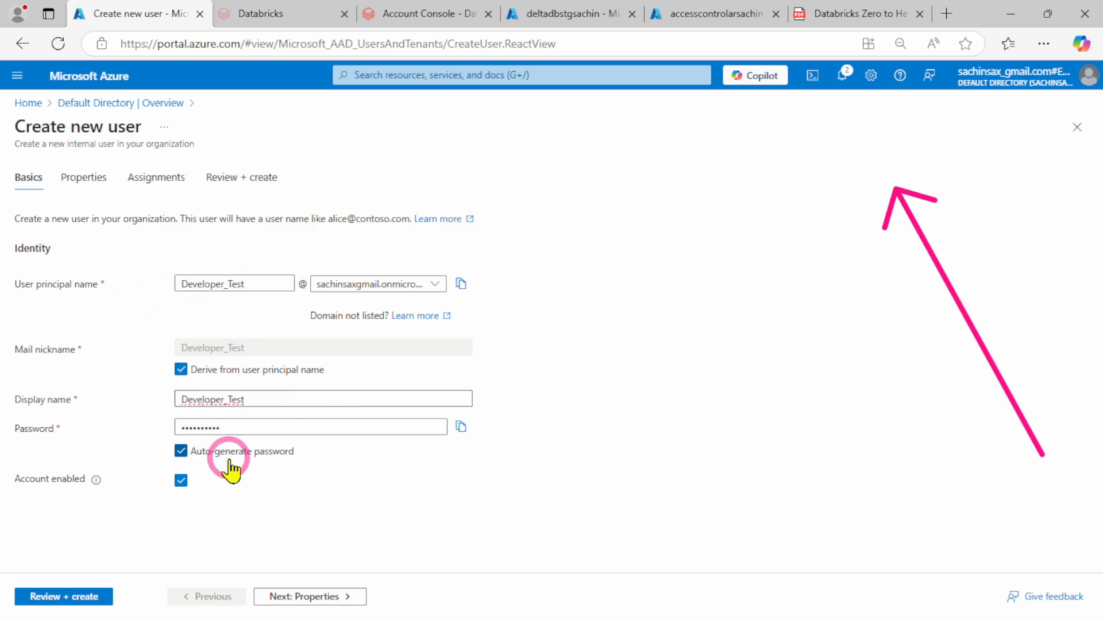
Turn off the auto-generated password for the Developer_Test user and enter a custom account password
{"action": "left_click", "coordinate": [181, 451]}
{"action": "left_click", "coordinate": [225, 426]}
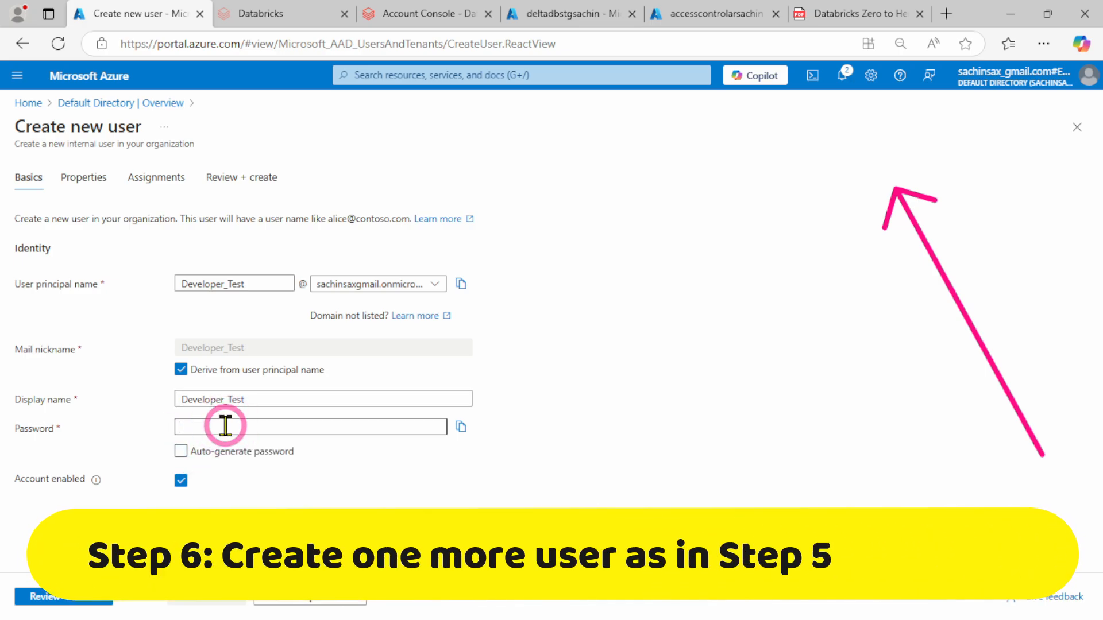
{"action": "type", "text": "•••"}
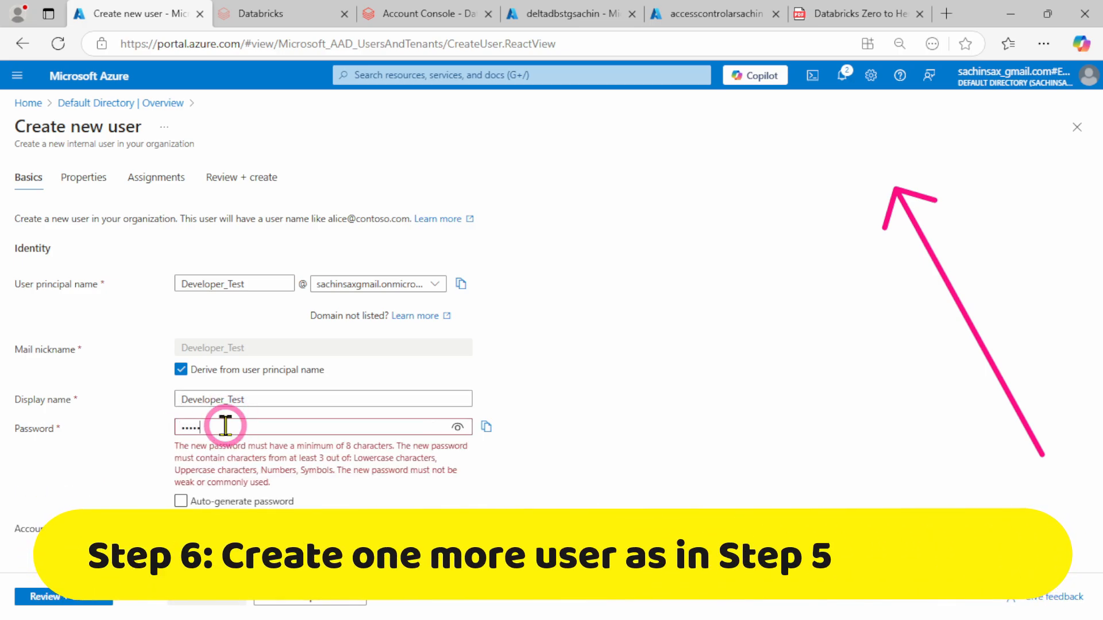
{"action": "type", "text": "••••"}
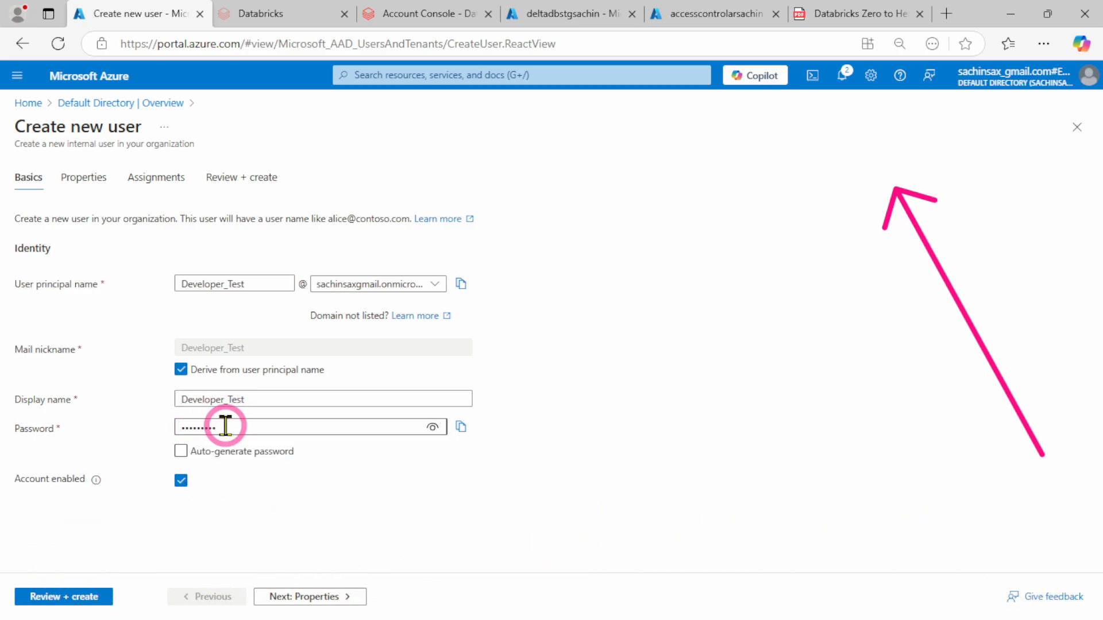
Leave the Developer_Test user's optional properties unfilled, review the settings, and create the user
{"action": "left_click", "coordinate": [314, 596]}
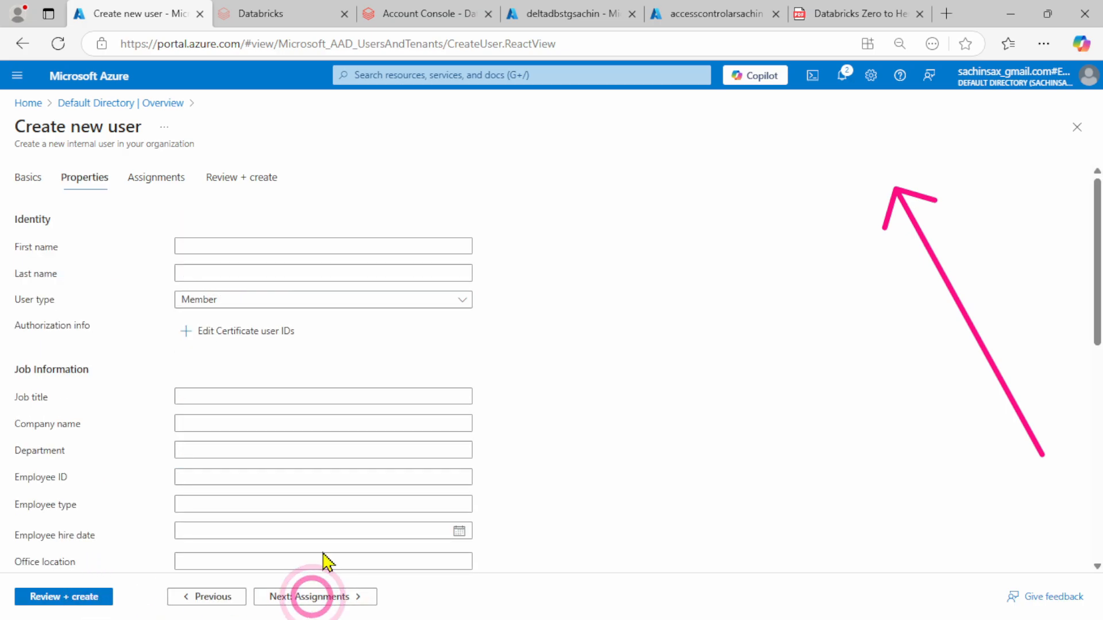
{"action": "scroll", "coordinate": [505, 368], "scroll_direction": "down", "scroll_amount": 10}
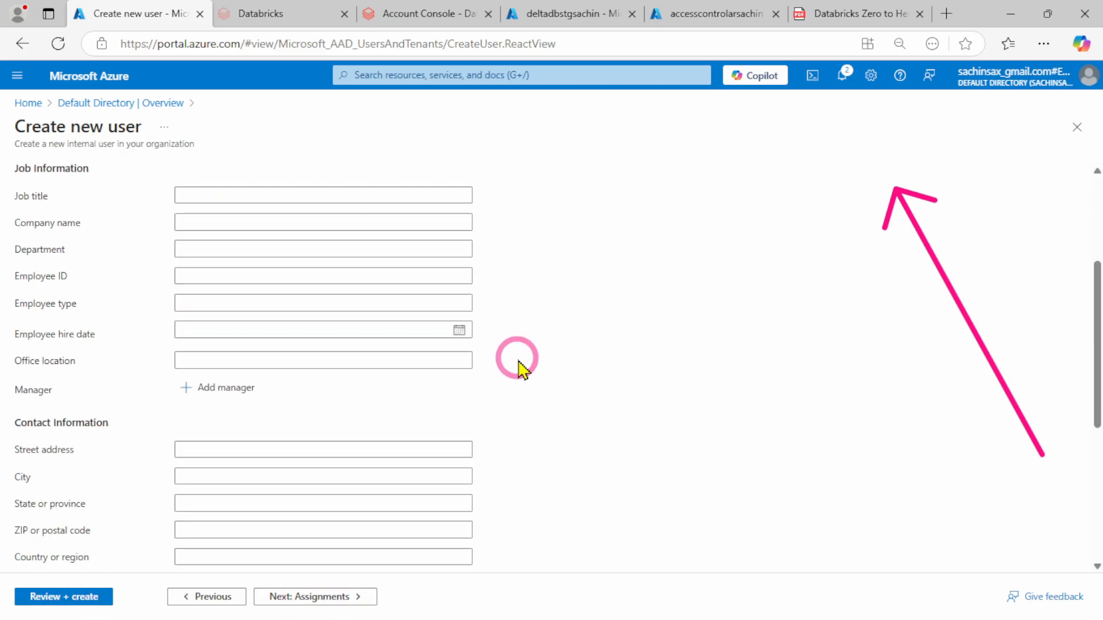
{"action": "left_click", "coordinate": [54, 601]}
{"action": "left_click", "coordinate": [26, 598]}
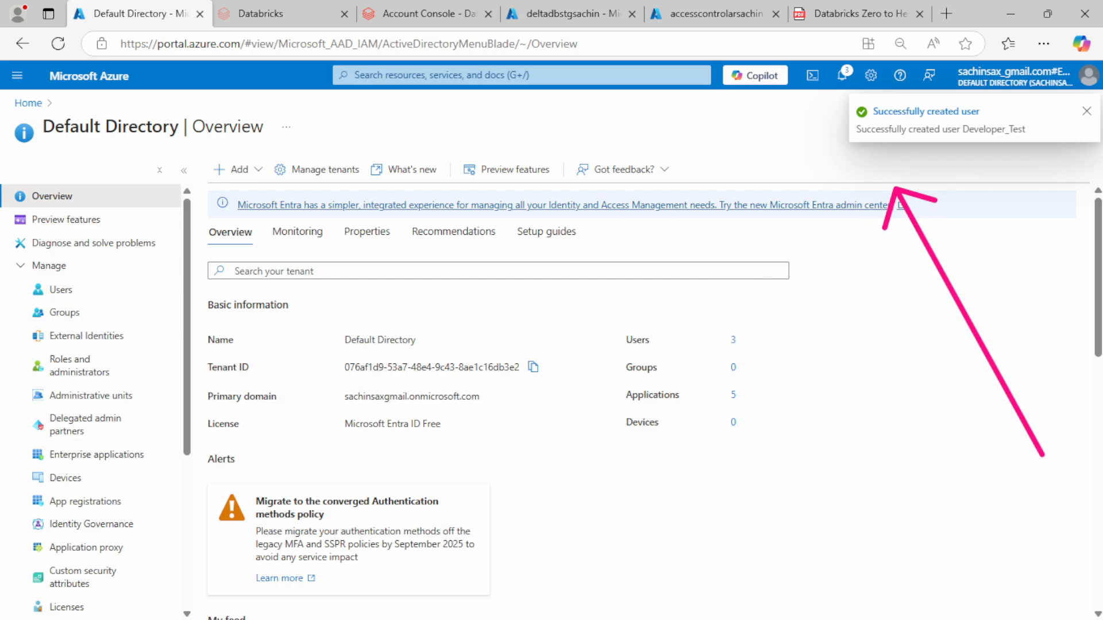
Open the default directory's user list and copy the Admin_Test user's principal name
{"action": "left_click", "coordinate": [62, 289]}
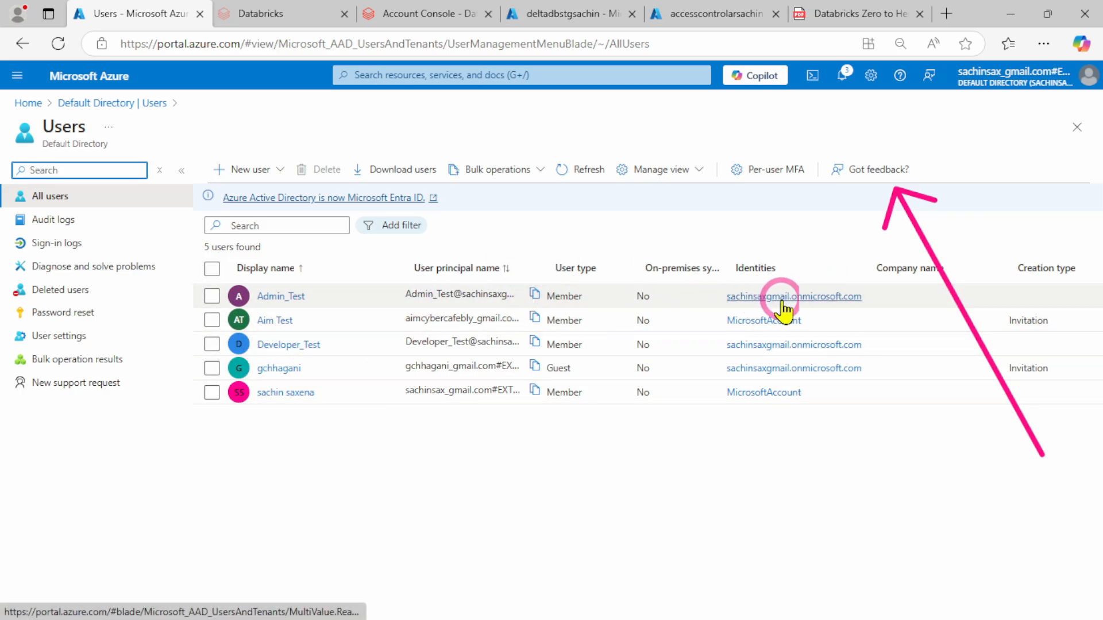
{"action": "left_click", "coordinate": [533, 297]}
{"action": "left_click", "coordinate": [391, 484]}
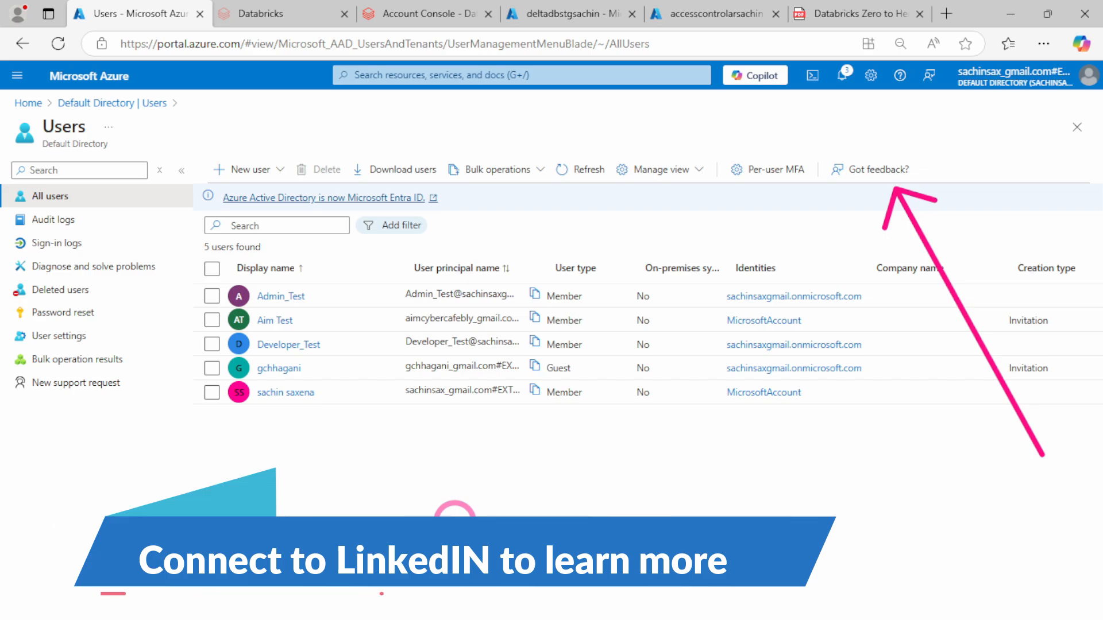
Open the Azure portal at portal.azure.com in a new InPrivate browser window
{"action": "key", "text": "ctrl+shift+n"}
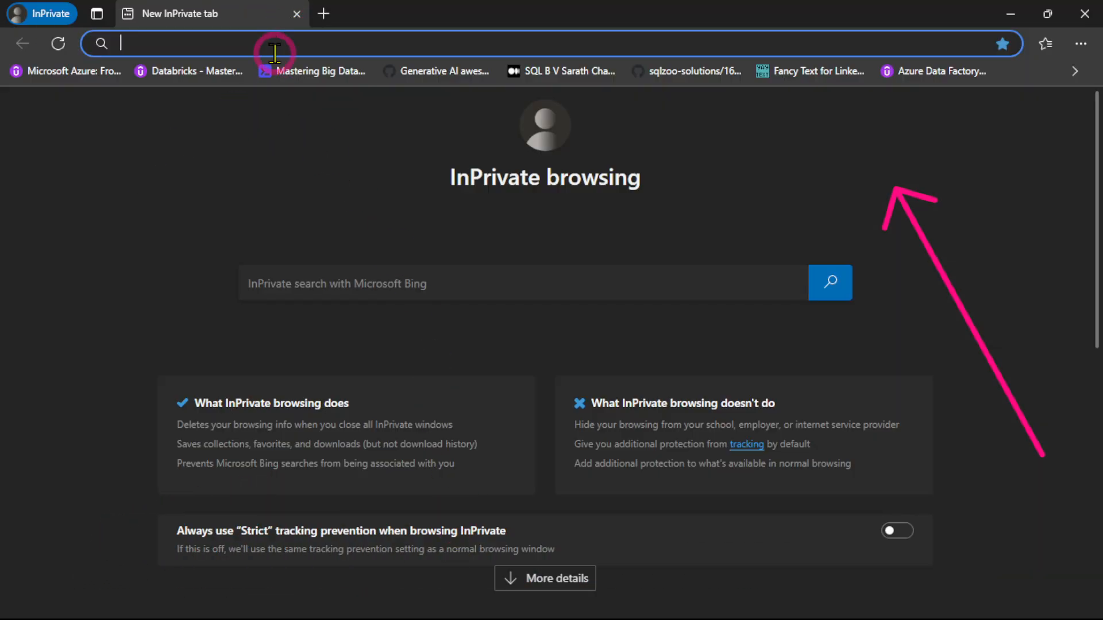
{"action": "type", "text": "portal.azure.com/signin/index/"}
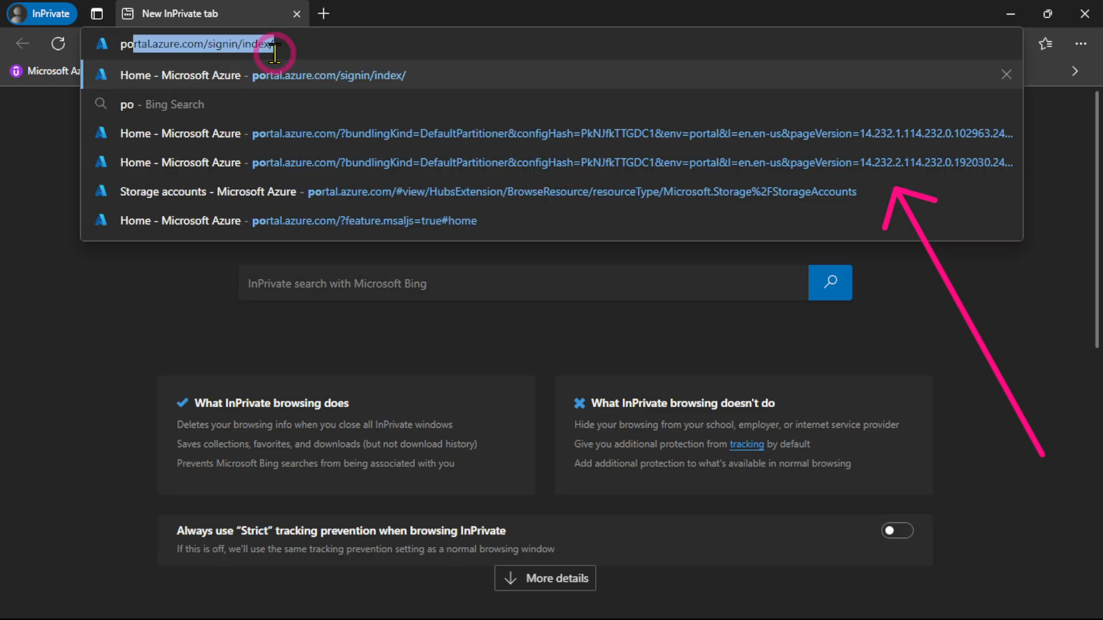
{"action": "key", "text": "Return"}
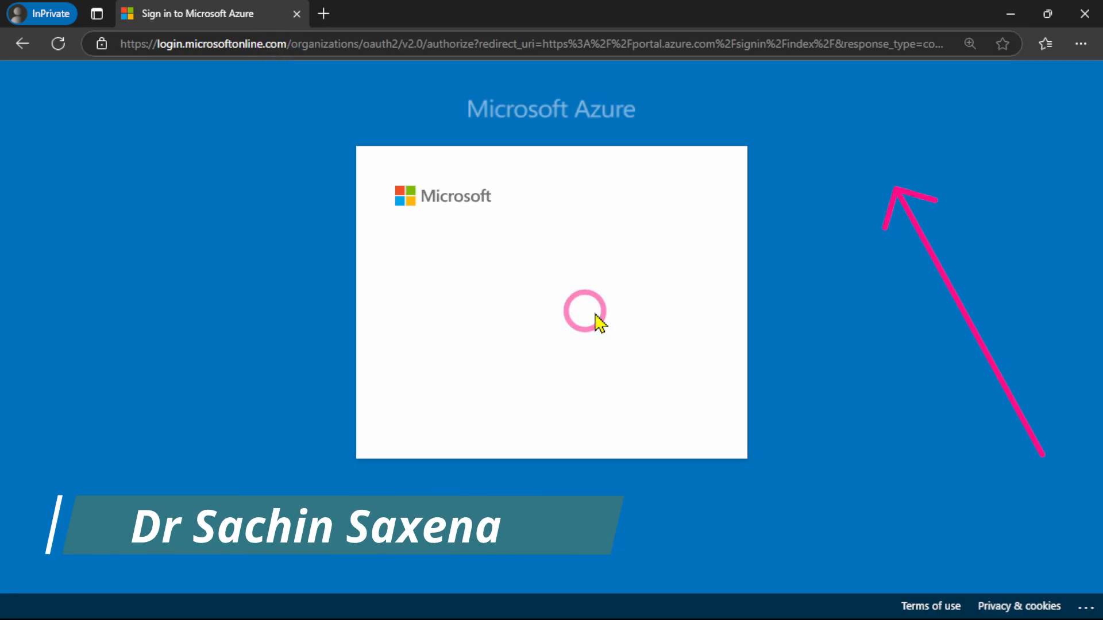
Sign in to Azure with the copied Admin_Test user principal name and the account password
{"action": "left_click", "coordinate": [463, 293]}
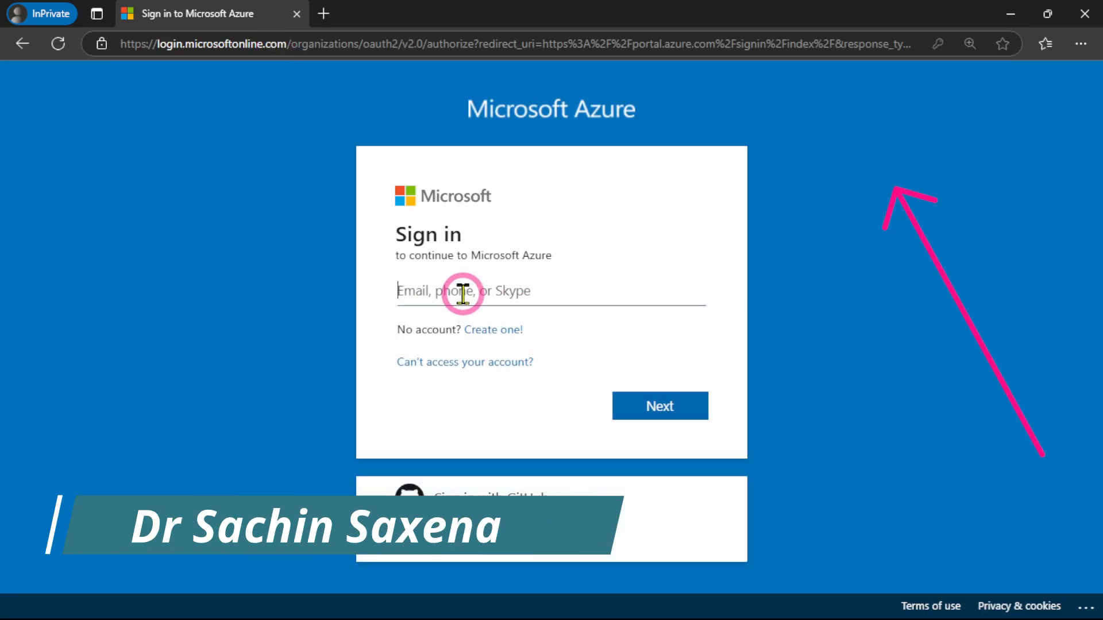
{"action": "key", "text": "ctrl+v"}
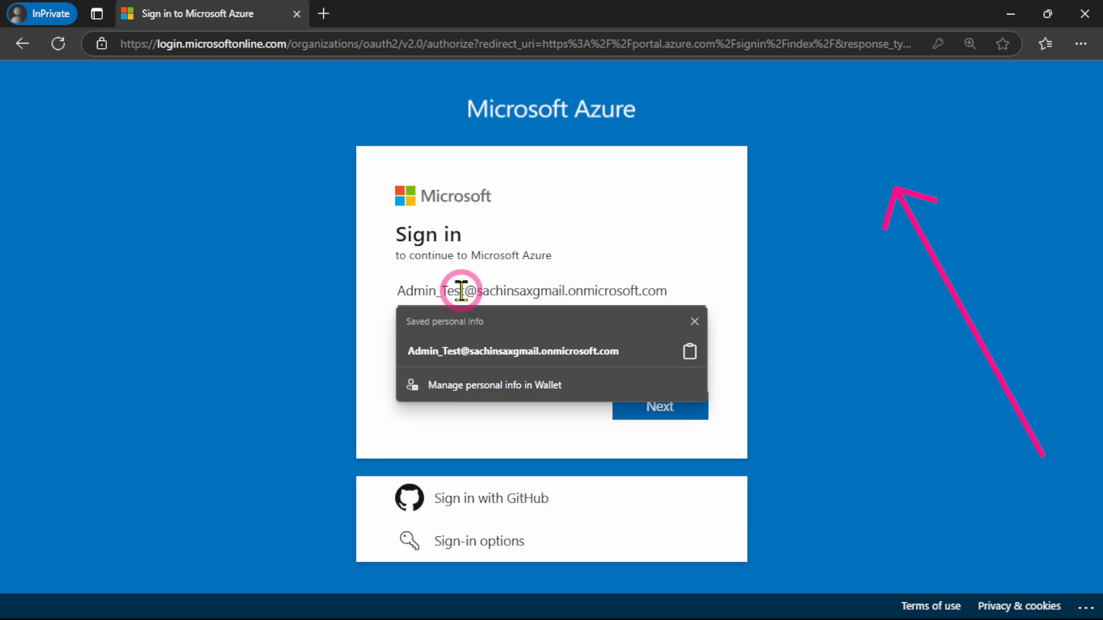
{"action": "left_click", "coordinate": [717, 279]}
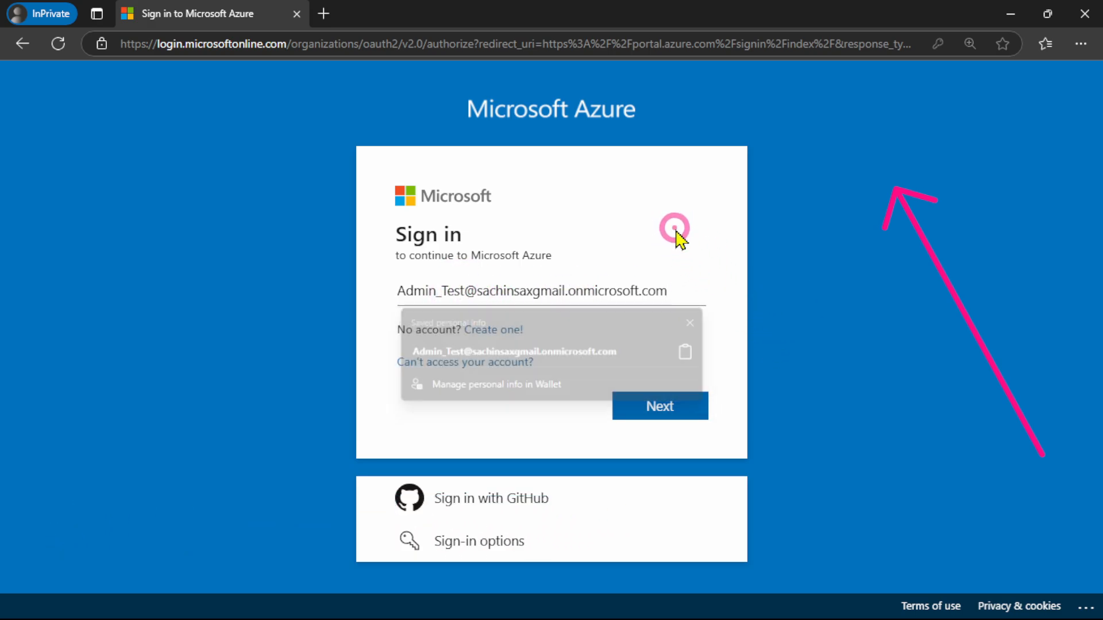
{"action": "left_click", "coordinate": [661, 407]}
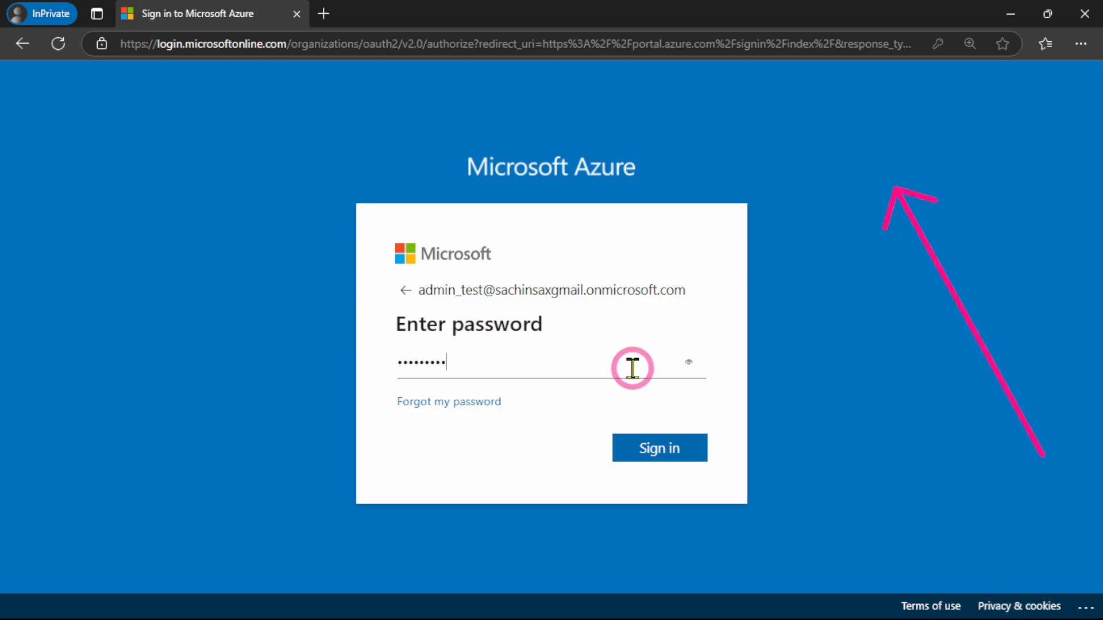
{"action": "left_click", "coordinate": [659, 453]}
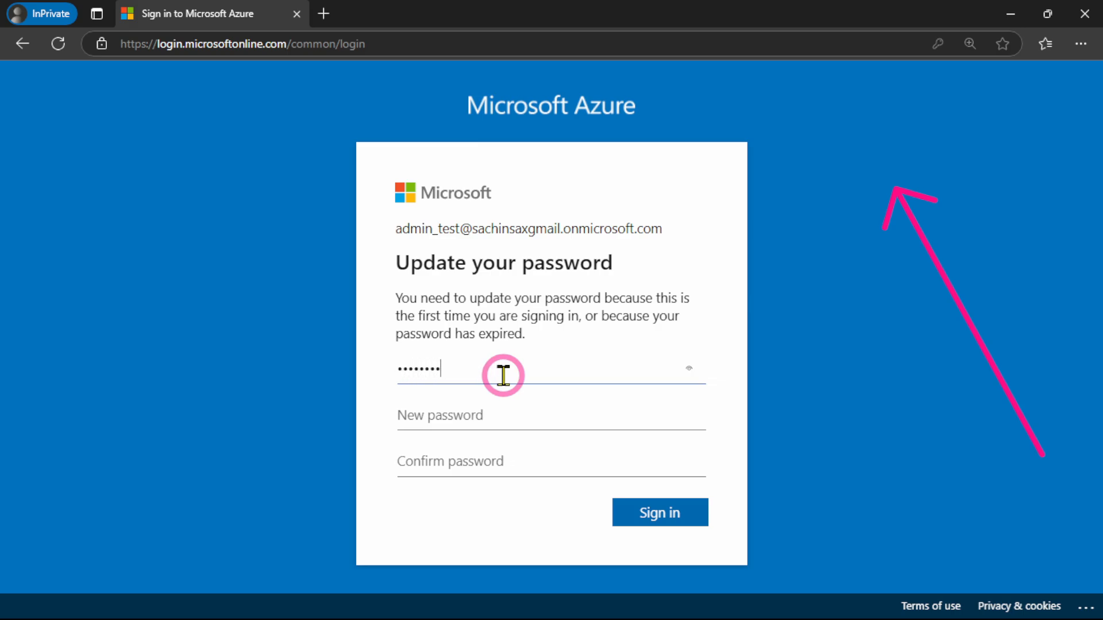
Replace the Admin_Test account's initial password with a new password, confirm it, and submit the update
{"action": "left_click", "coordinate": [490, 412]}
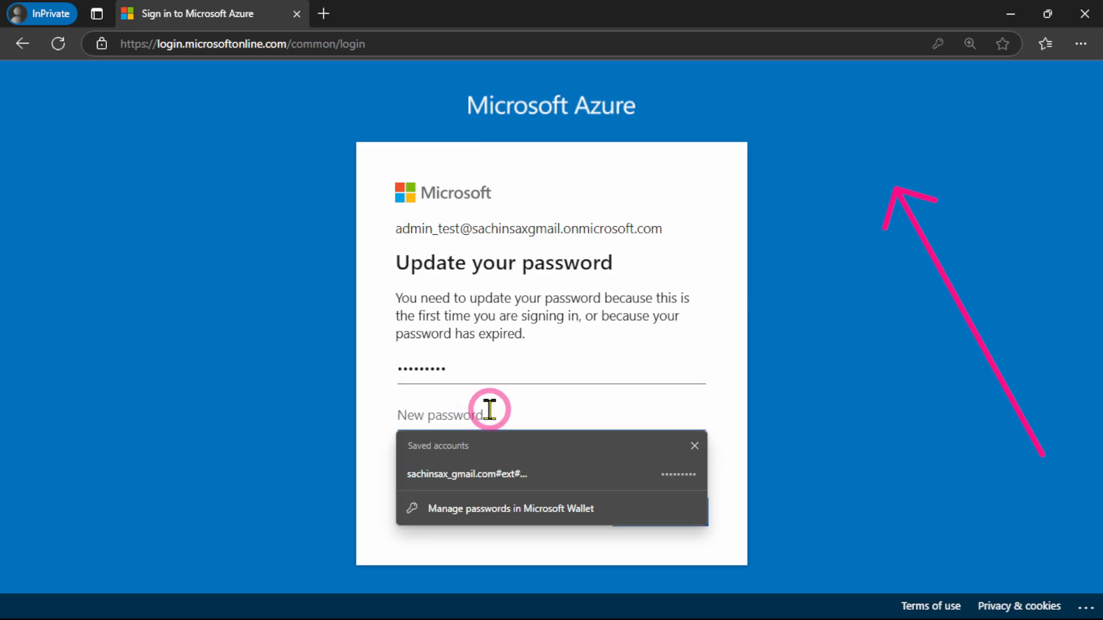
{"action": "type", "text": "••"}
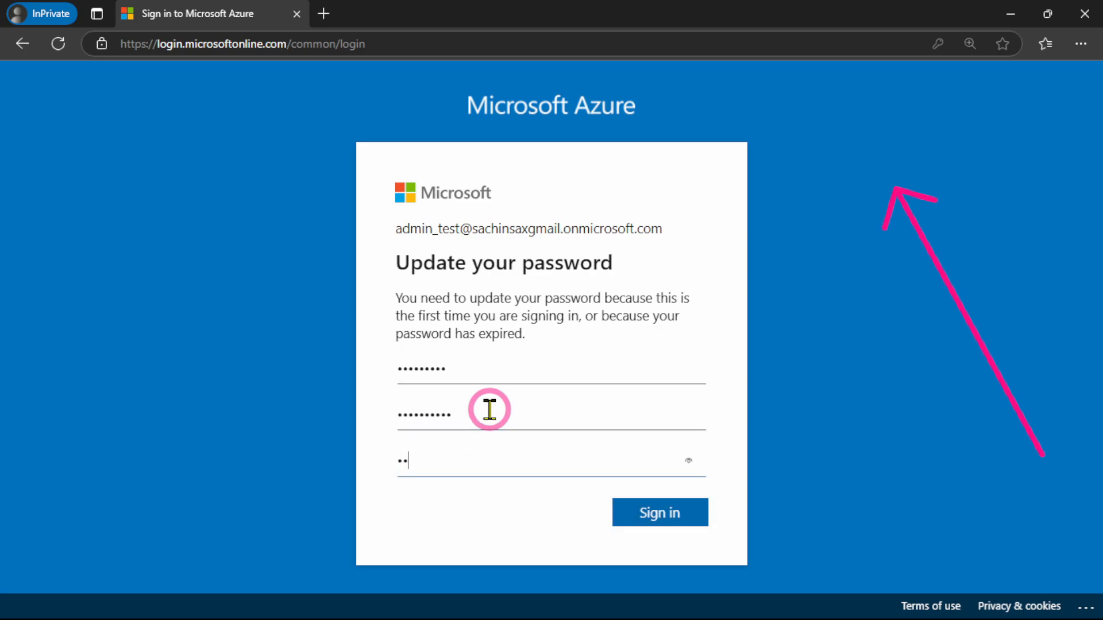
{"action": "type", "text": "••••"}
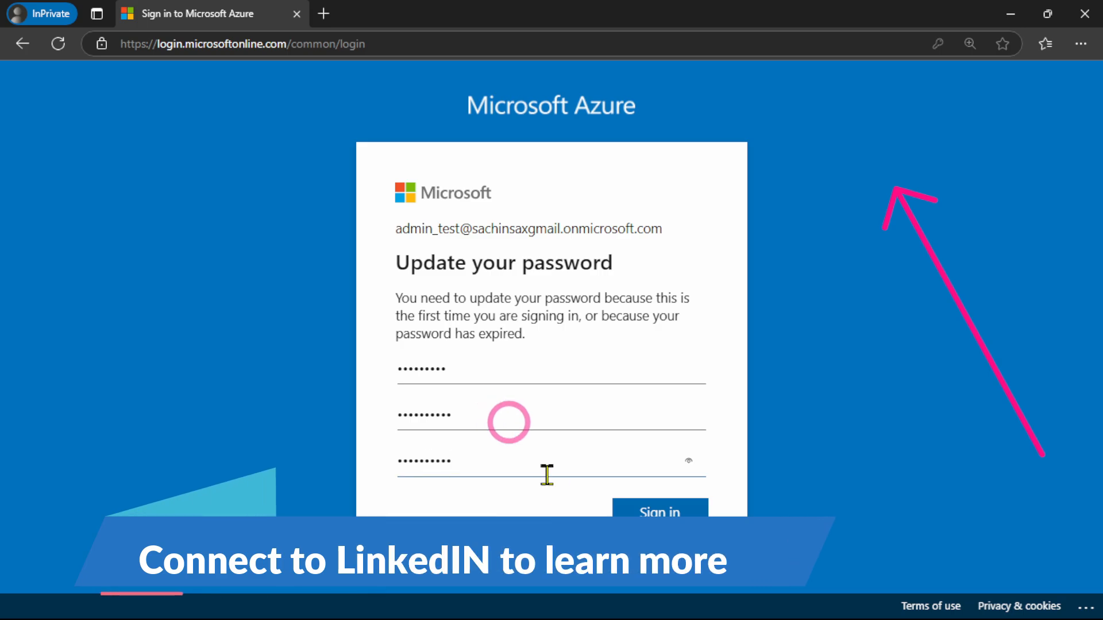
{"action": "left_click", "coordinate": [678, 505]}
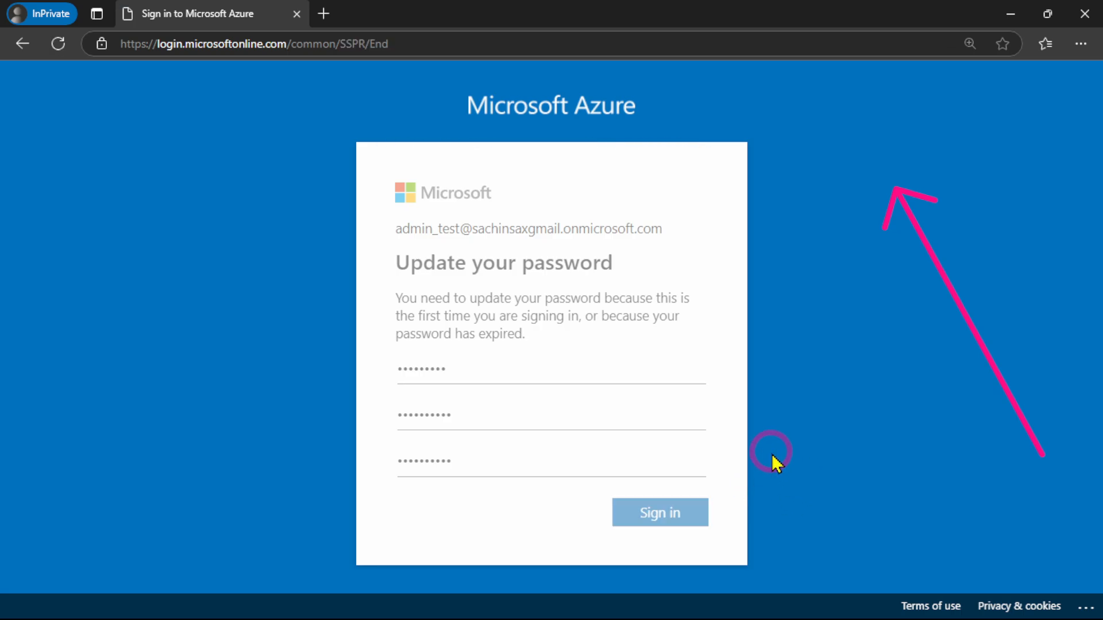
Finish the Admin_Test sign-in by postponing the security setup, accepting to stay signed in, and dismissing the welcome tour and tip
{"action": "left_click", "coordinate": [551, 508]}
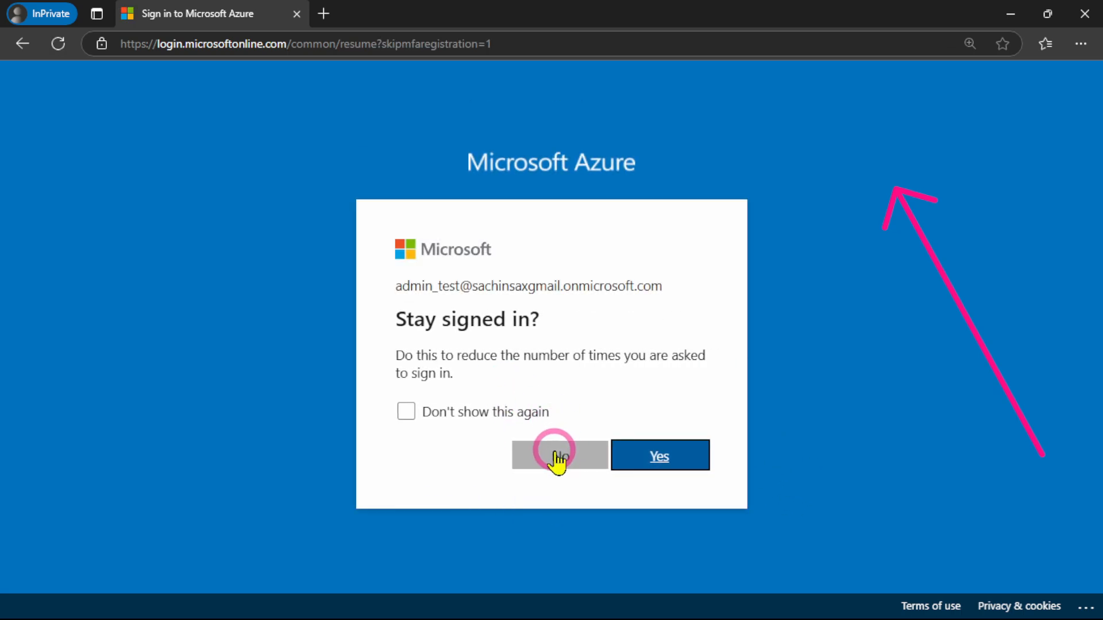
{"action": "left_click", "coordinate": [672, 460]}
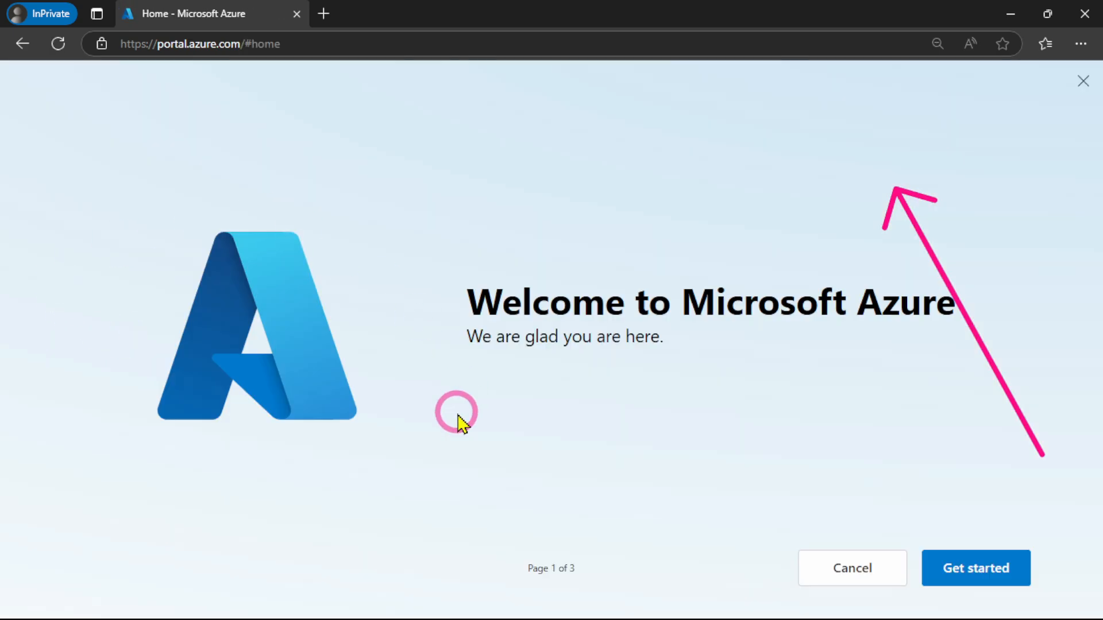
{"action": "left_click", "coordinate": [931, 573]}
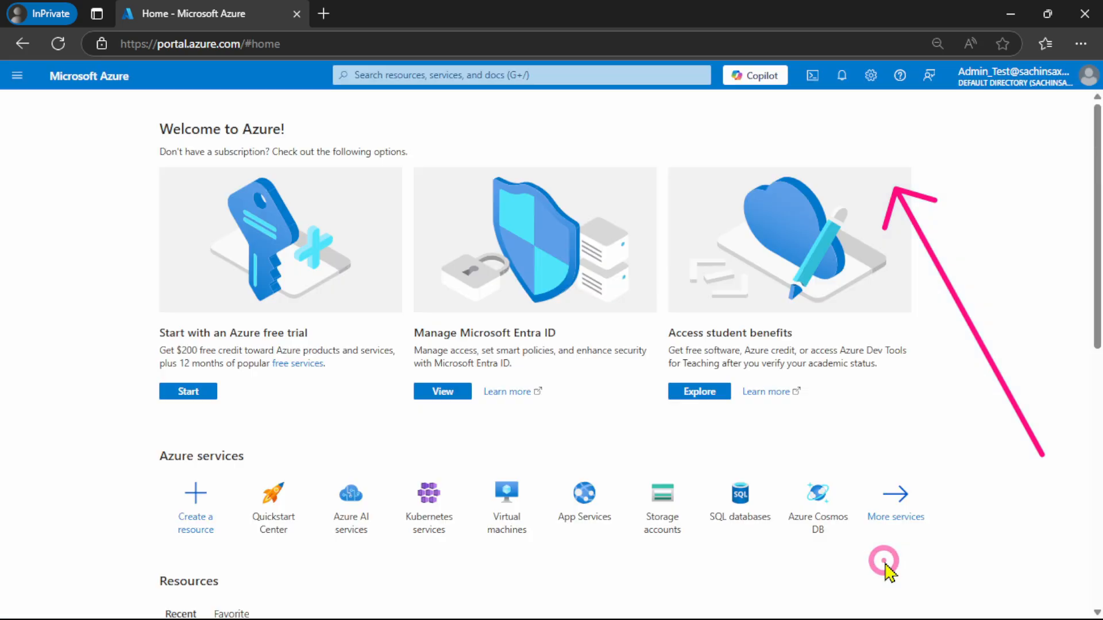
{"action": "left_click", "coordinate": [33, 286]}
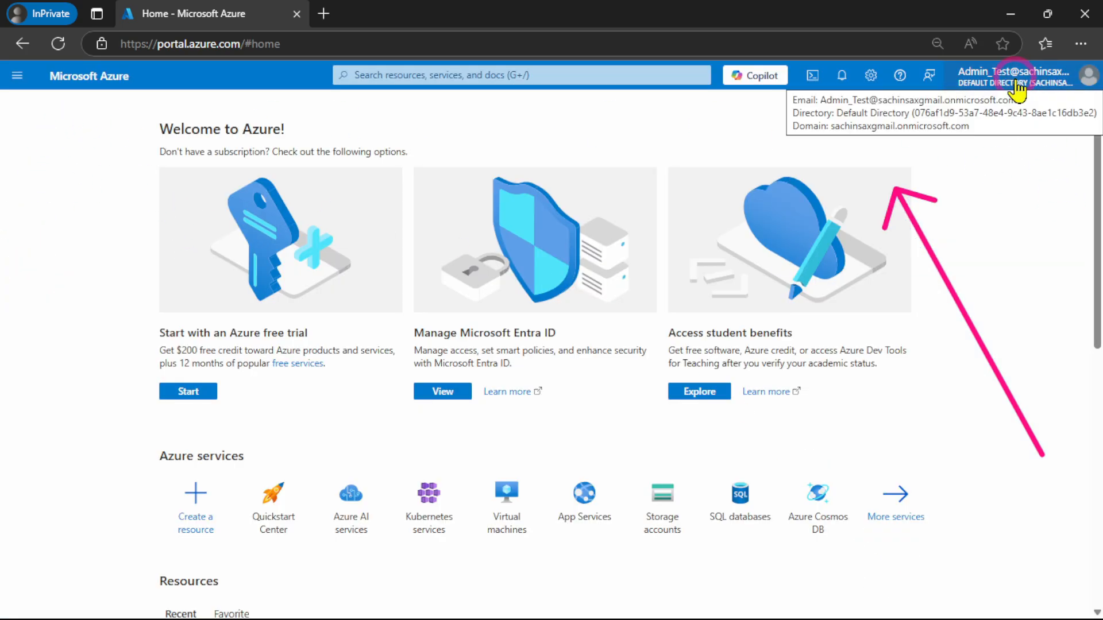
Copy the Developer_Test user's principal name from the user list and open portal.azure.com in Google Chrome
{"action": "left_click", "coordinate": [1011, 16]}
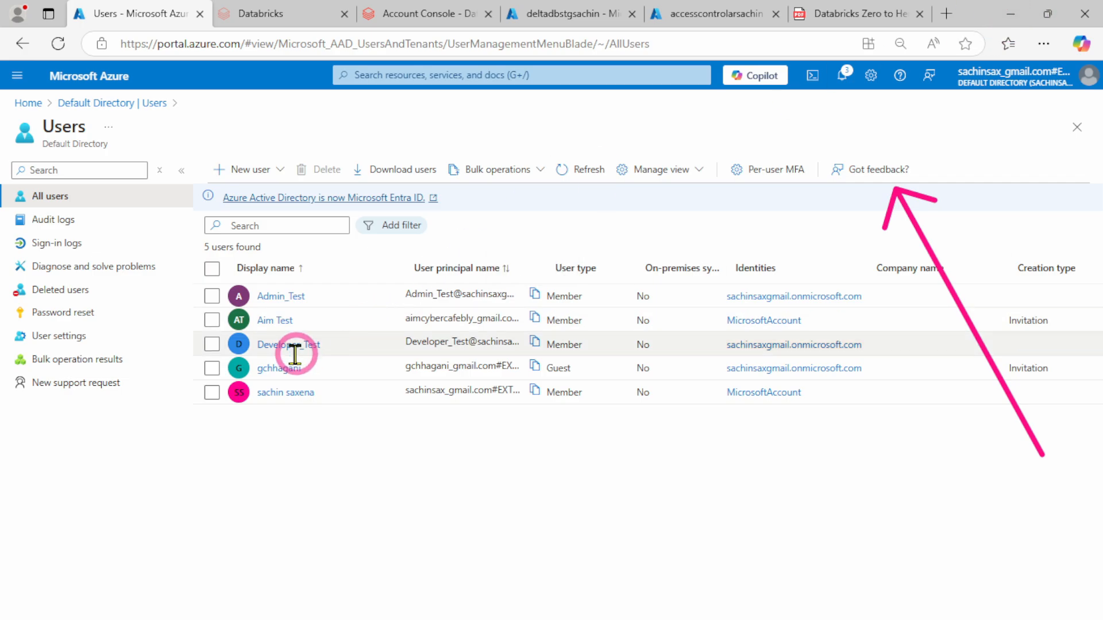
{"action": "left_click", "coordinate": [528, 350]}
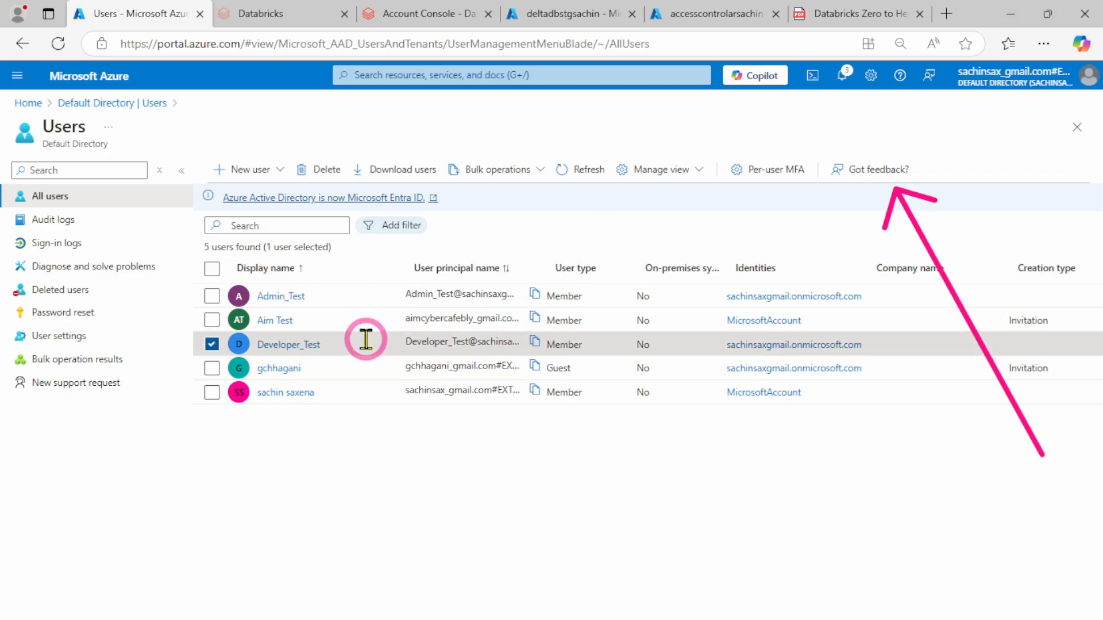
{"action": "left_click", "coordinate": [1013, 17]}
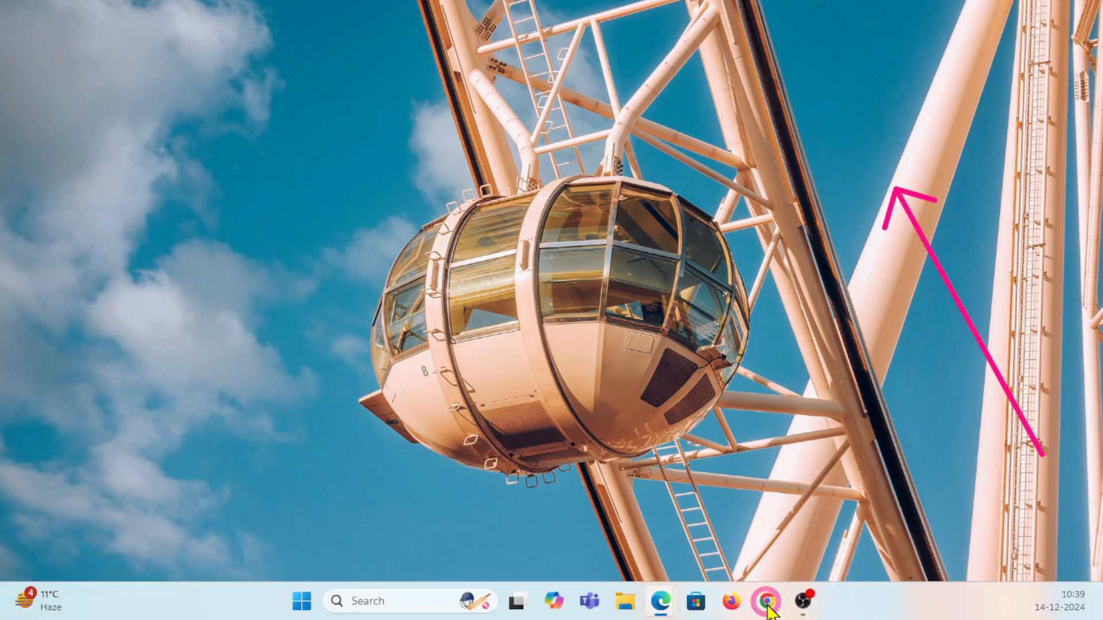
{"action": "left_click", "coordinate": [767, 602]}
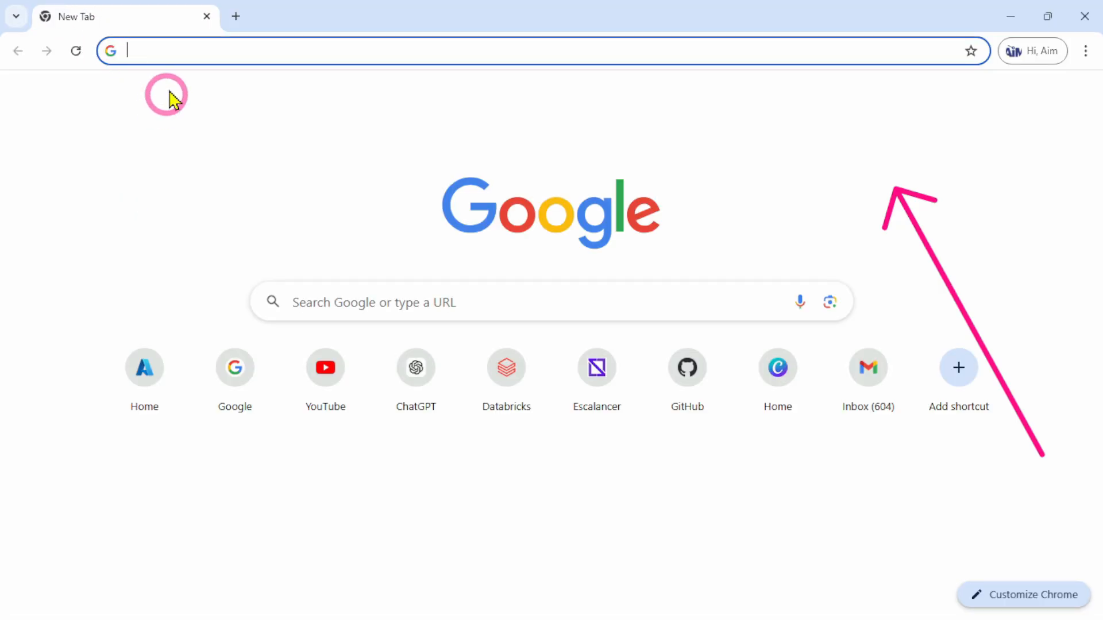
{"action": "type", "text": "portal.azure.com"}
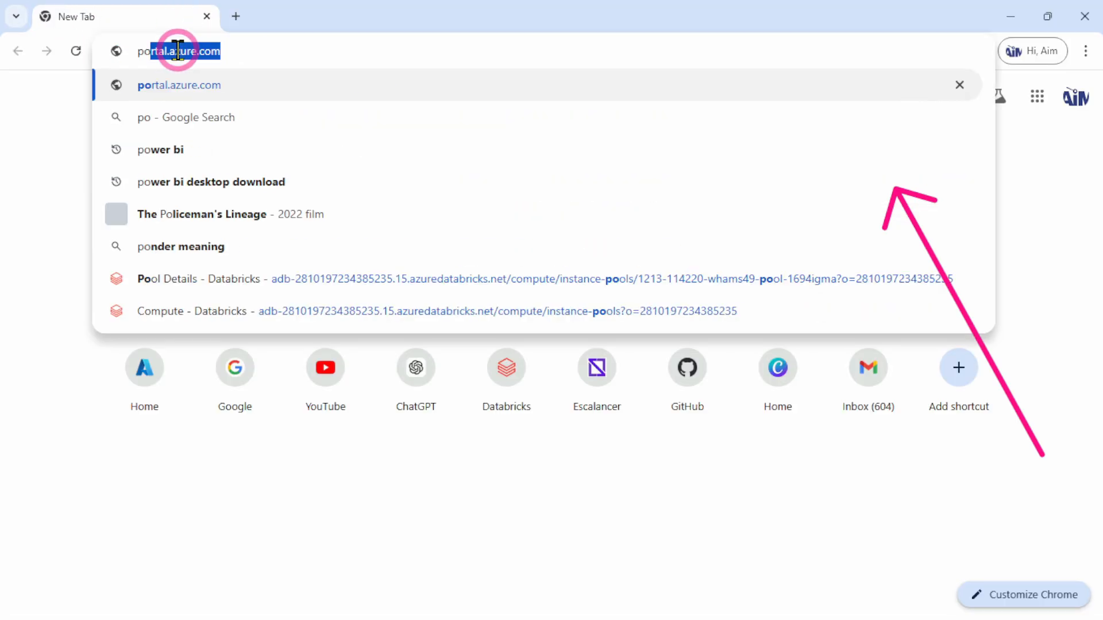
{"action": "key", "text": "Return"}
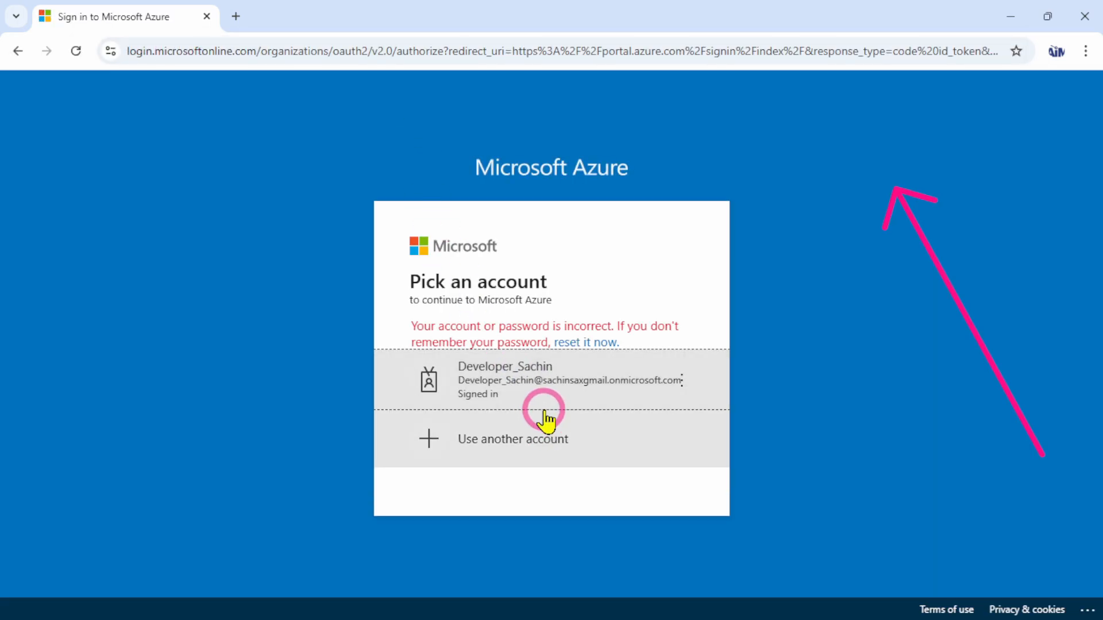
Choose to use another account and sign in with the copied Developer_Test user principal name and the account password
{"action": "left_click", "coordinate": [489, 448]}
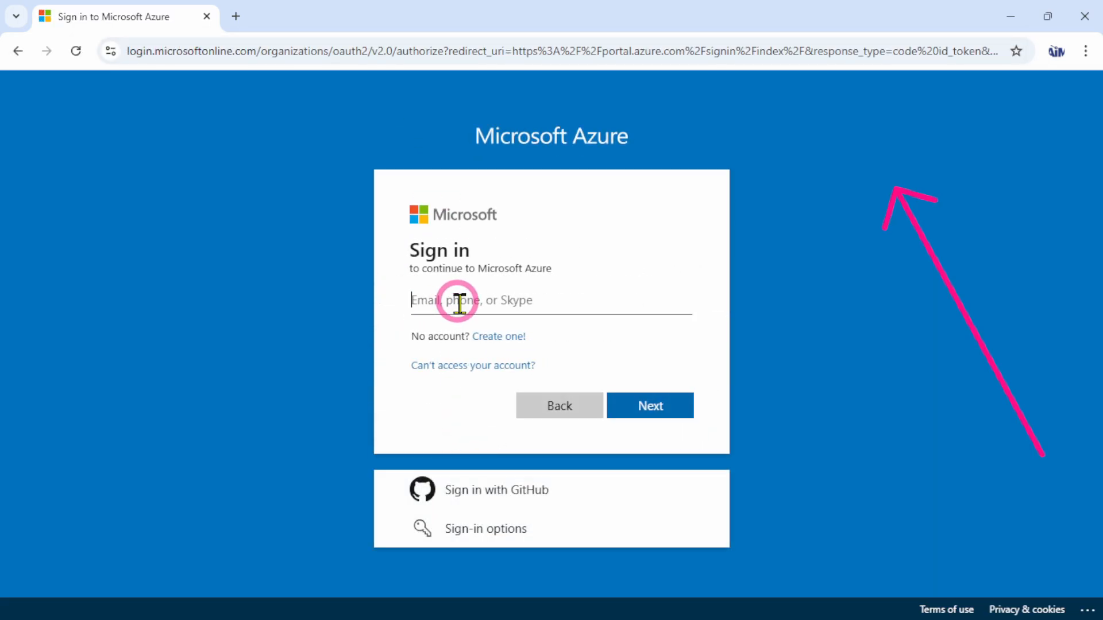
{"action": "key", "text": "ctrl+v"}
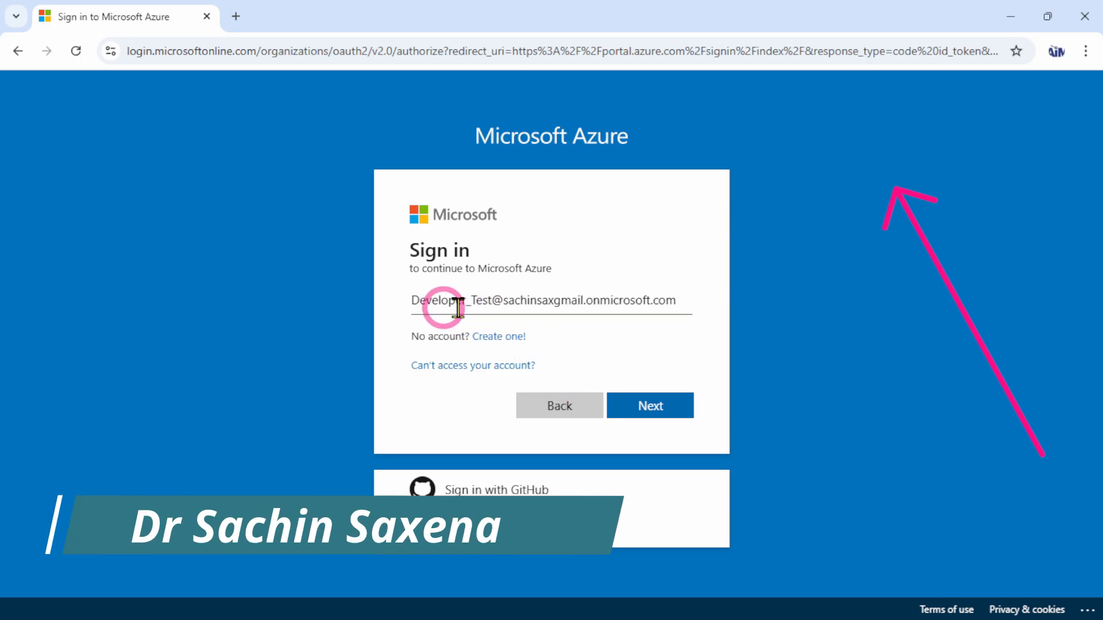
{"action": "left_click", "coordinate": [652, 407]}
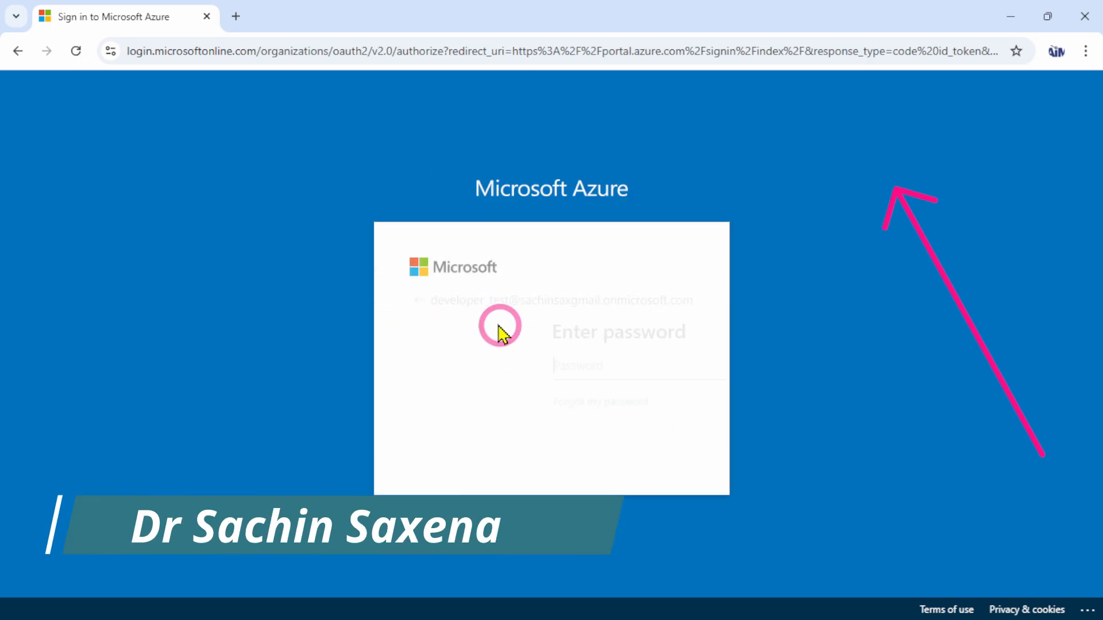
{"action": "type", "text": "•••"}
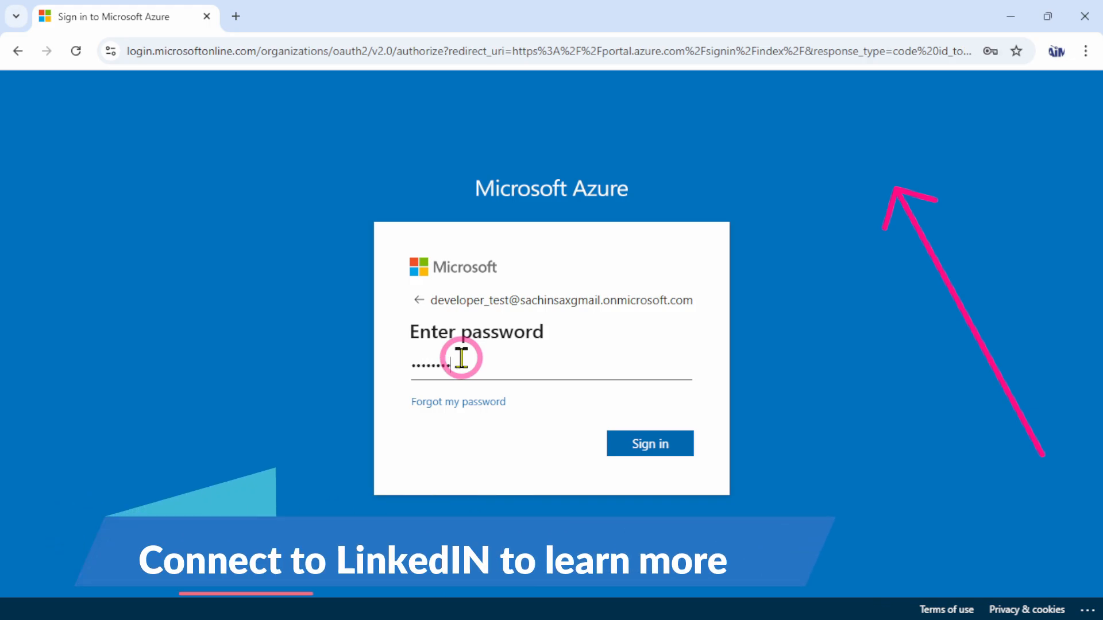
{"action": "type", "text": "••••••"}
{"action": "left_click", "coordinate": [669, 449]}
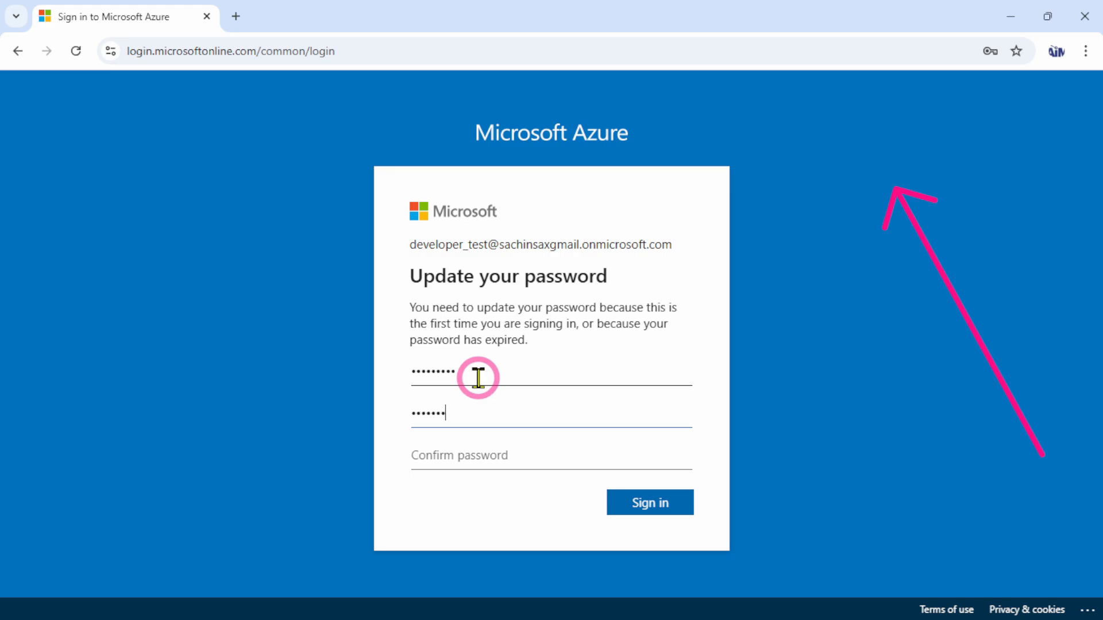
Replace the Developer_Test account's initial password with a new confirmed password and postpone the additional security setup
{"action": "left_click", "coordinate": [449, 451]}
{"action": "type", "text": "••••••••••"}
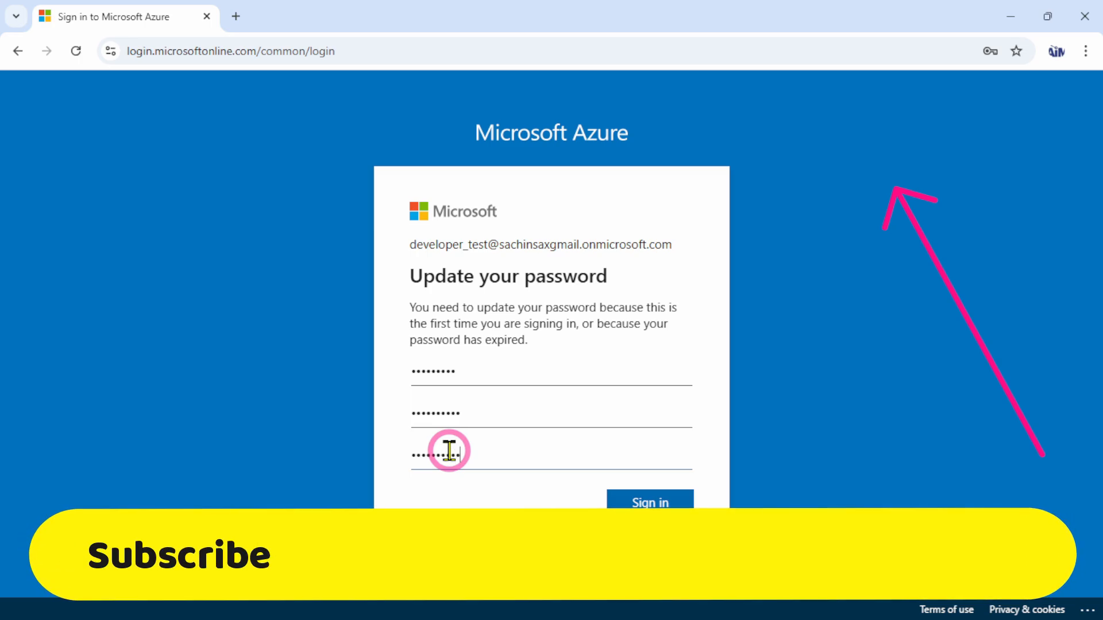
{"action": "left_click", "coordinate": [676, 504]}
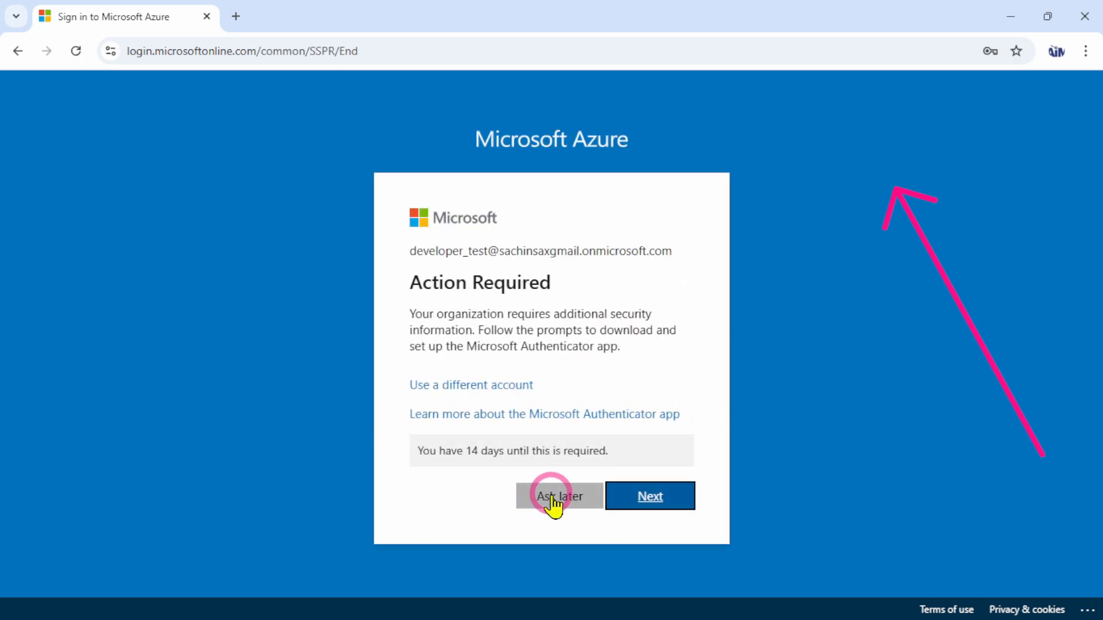
{"action": "left_click", "coordinate": [553, 499]}
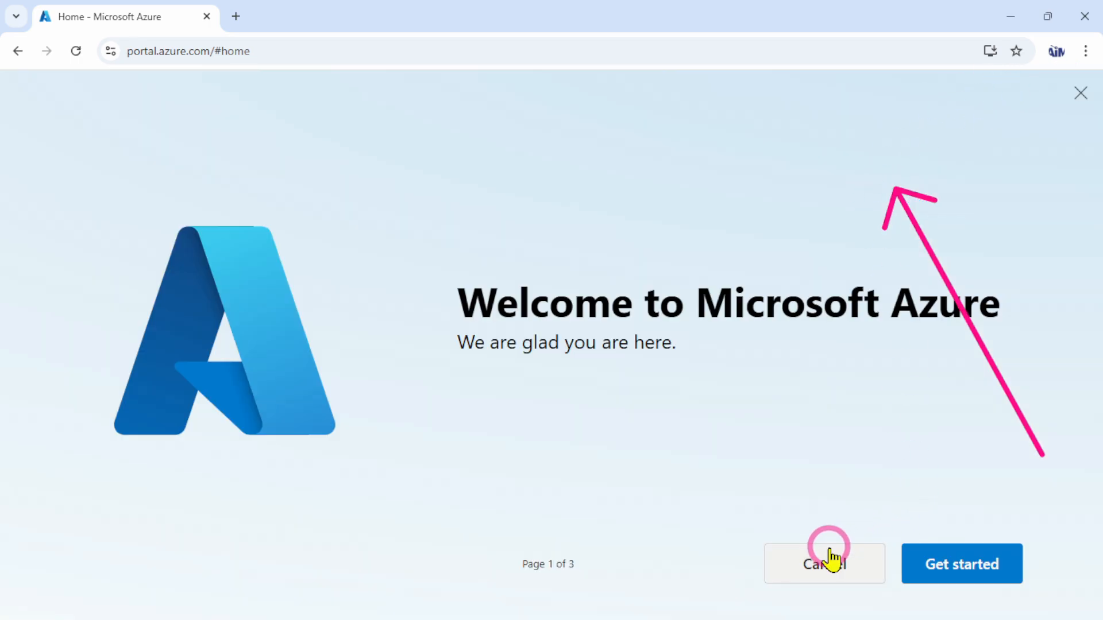
Cancel the Azure welcome tour for Developer_Test and switch back to the Edge window with the directory's user list
{"action": "left_click", "coordinate": [830, 557]}
{"action": "left_click", "coordinate": [1008, 22]}
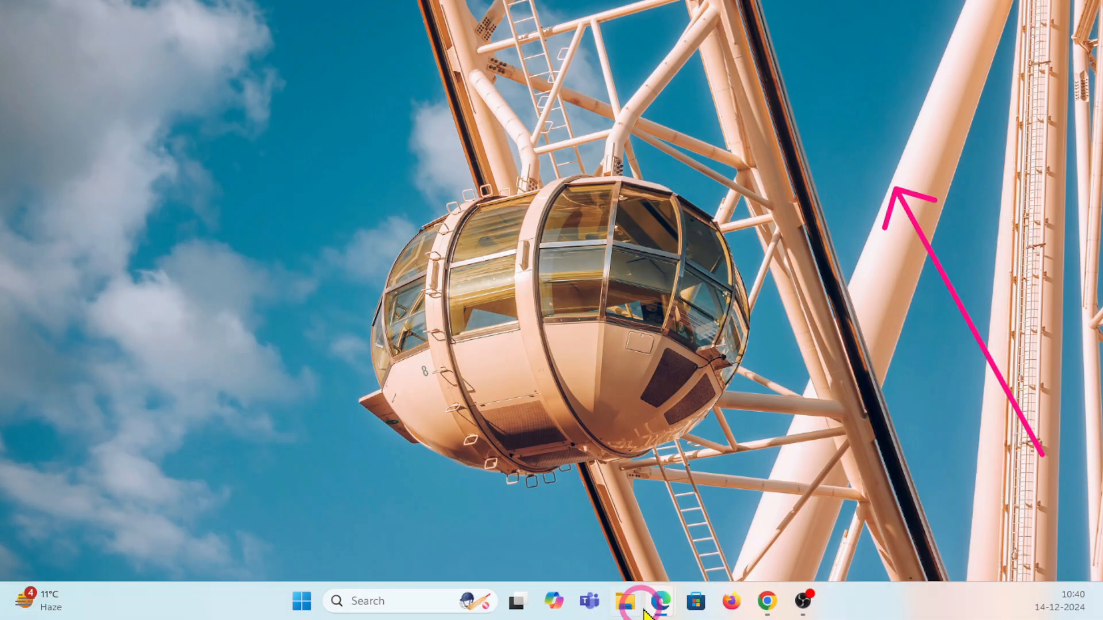
{"action": "left_click", "coordinate": [663, 608]}
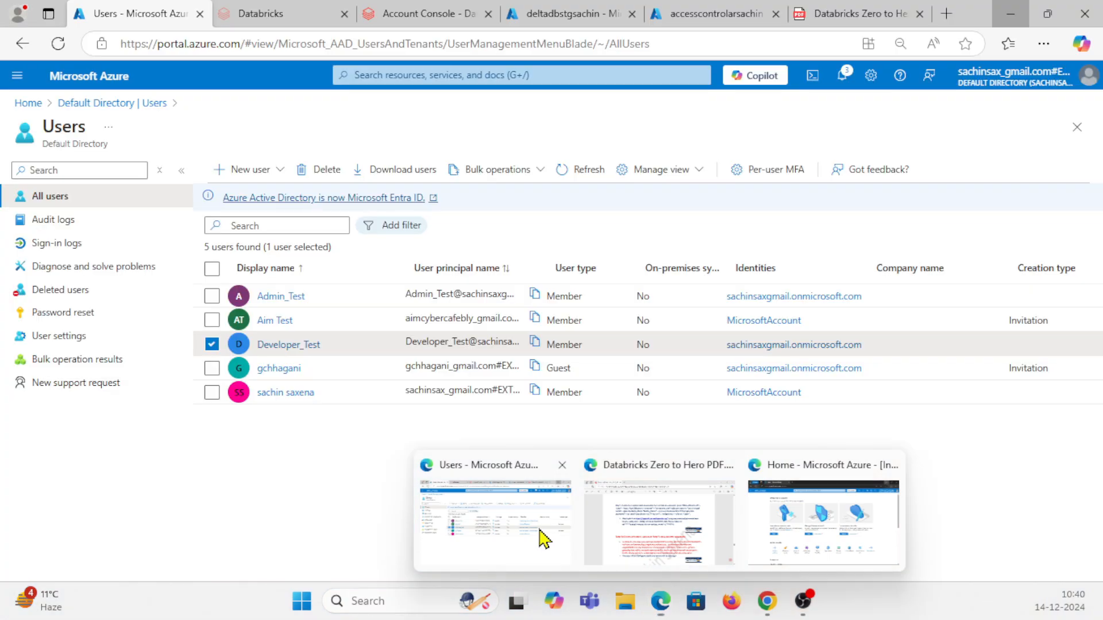
{"action": "left_click", "coordinate": [538, 529]}
{"action": "mouse_move", "coordinate": [656, 610]}
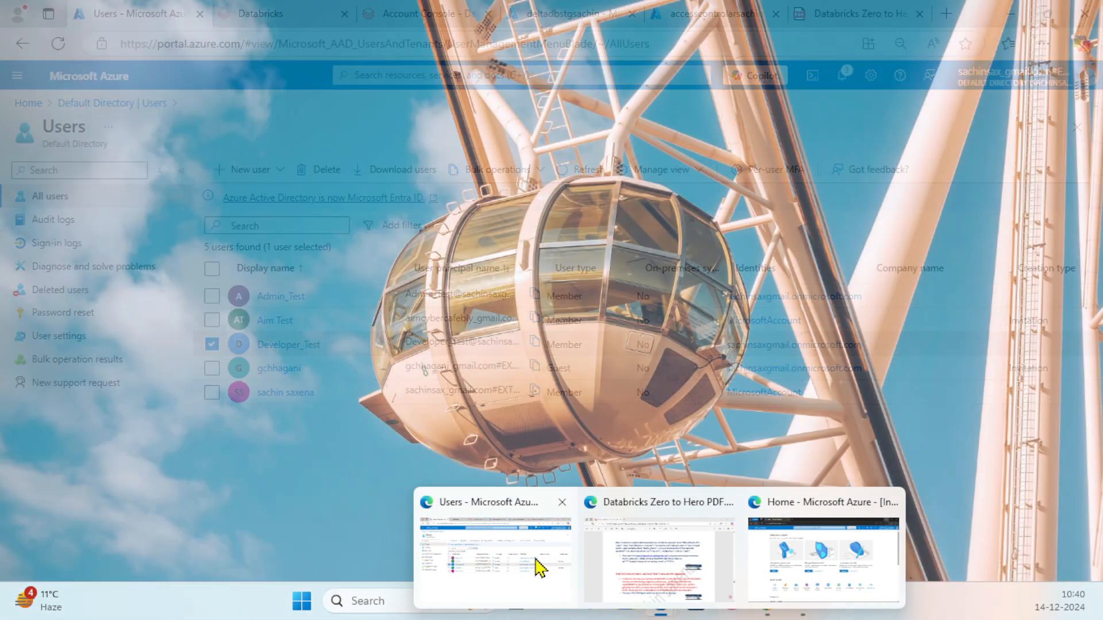
Review steps 6 to 8 of the Databricks Zero to Hero PDF on adding both users and creating groups
{"action": "left_click", "coordinate": [535, 560]}
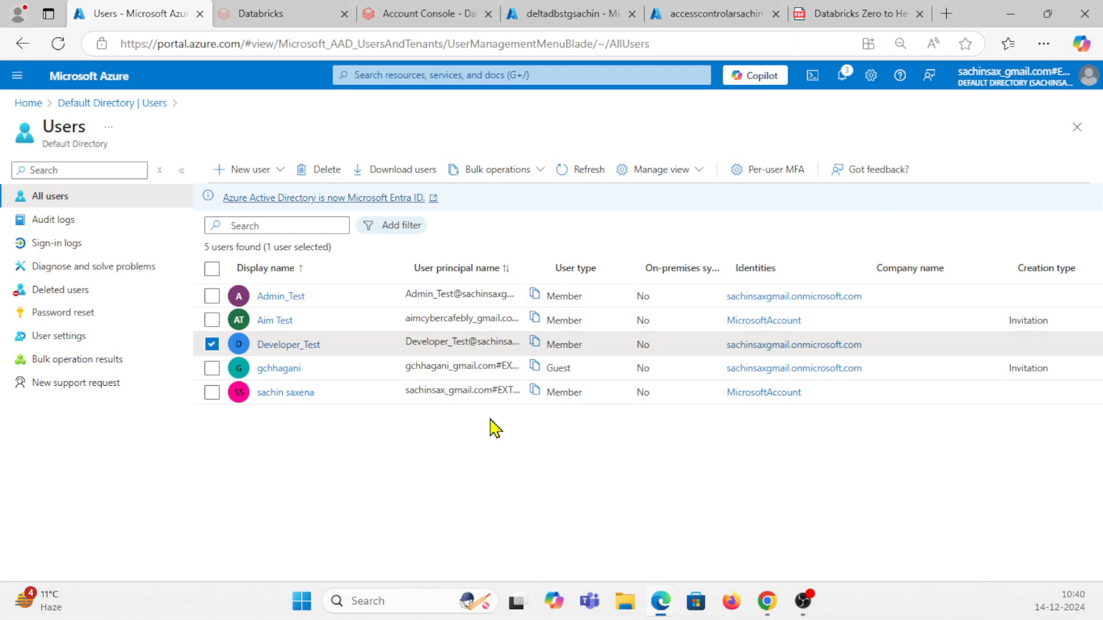
{"action": "left_click", "coordinate": [845, 11]}
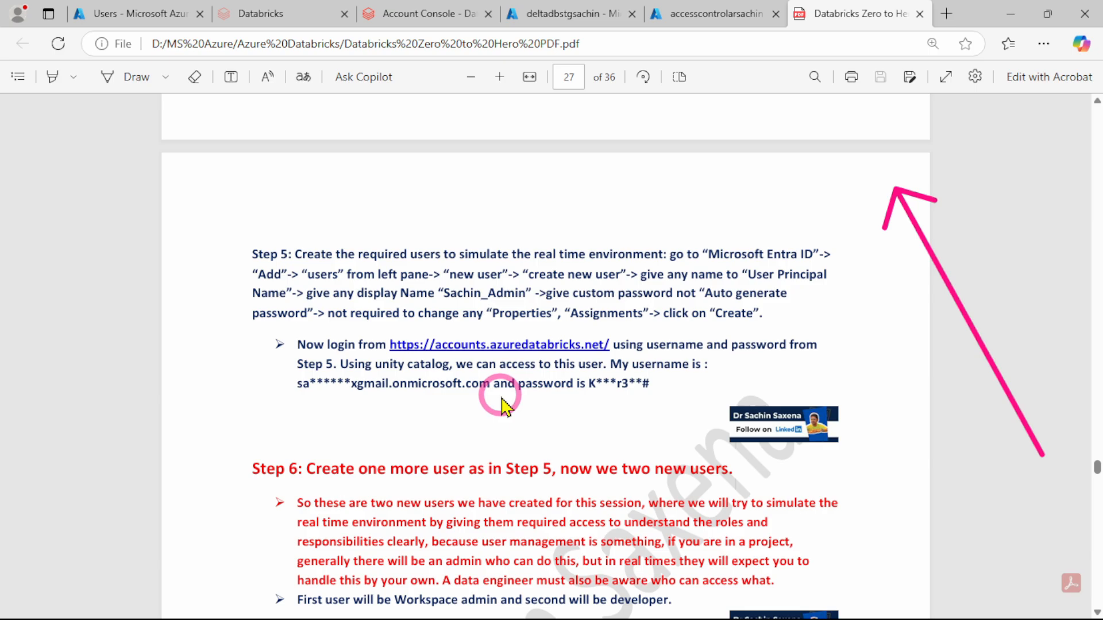
{"action": "scroll", "coordinate": [501, 406], "scroll_direction": "down", "scroll_amount": 3}
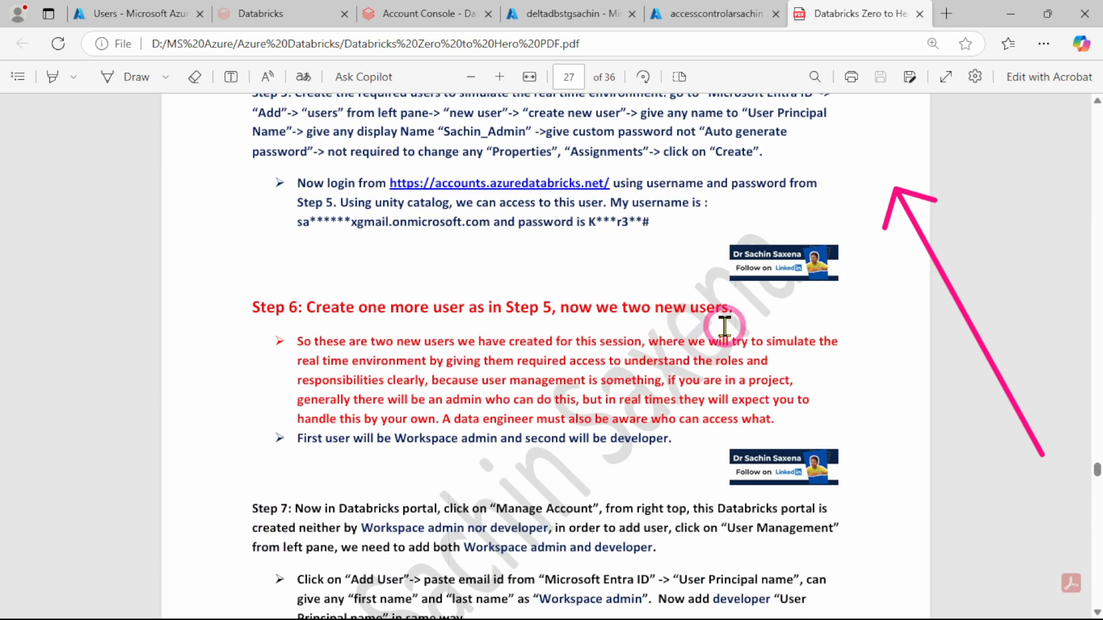
{"action": "scroll", "coordinate": [357, 387], "scroll_direction": "down", "scroll_amount": 2}
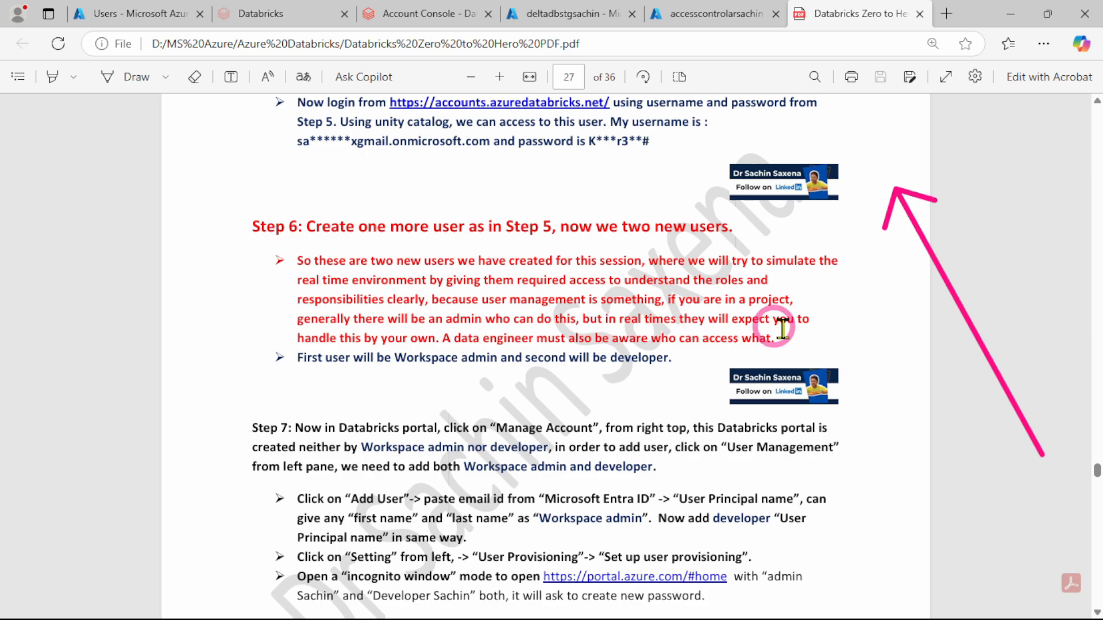
{"action": "scroll", "coordinate": [635, 323], "scroll_direction": "down", "scroll_amount": 3}
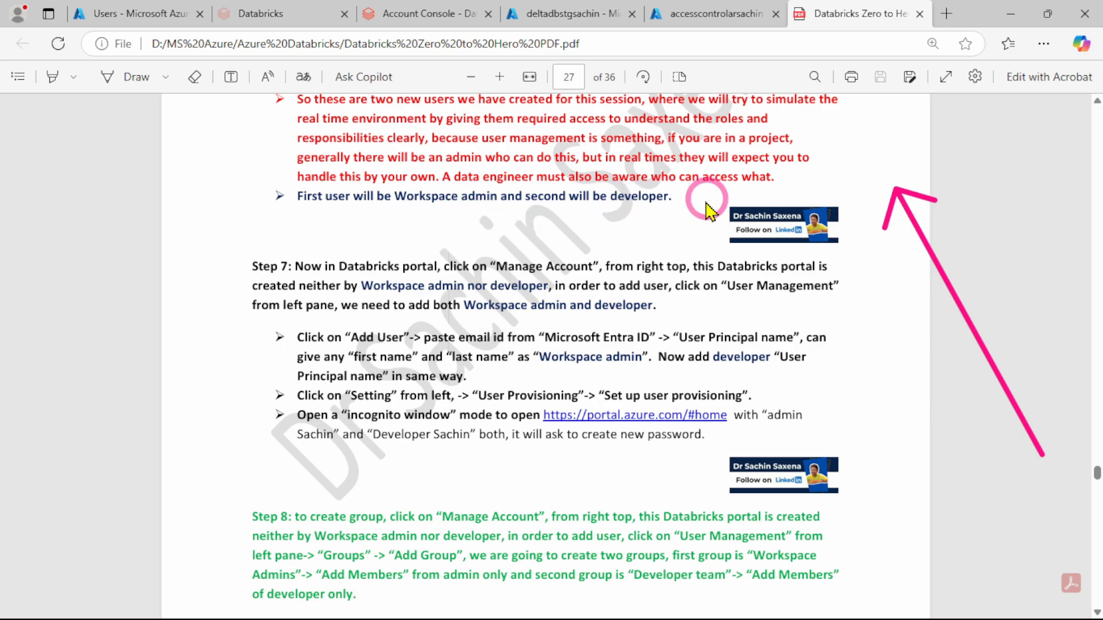
{"action": "scroll", "coordinate": [332, 278], "scroll_direction": "down", "scroll_amount": 2}
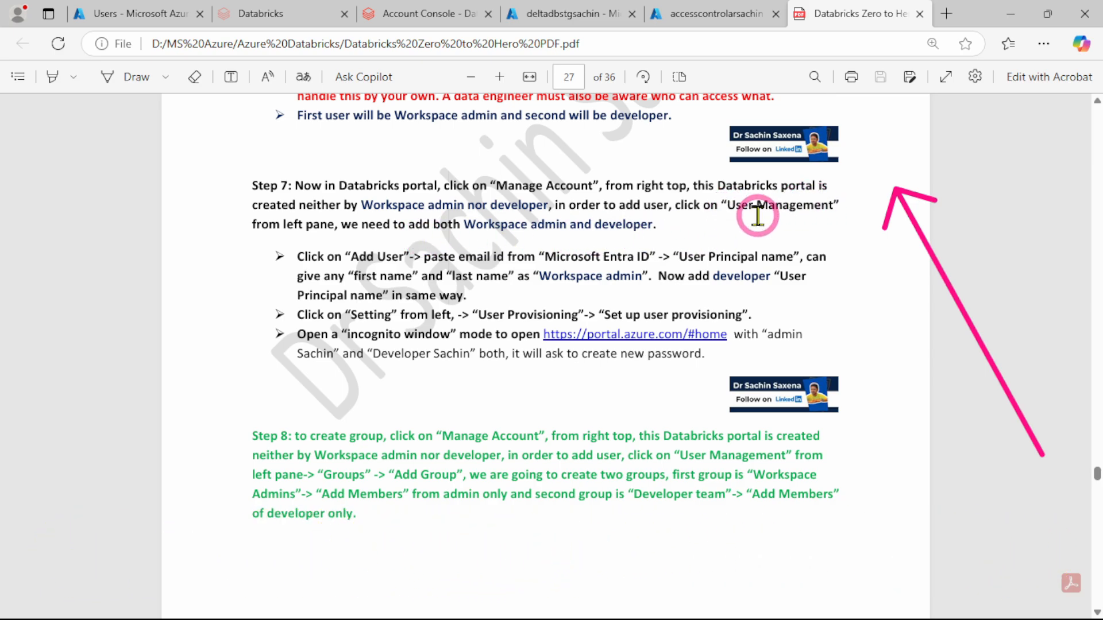
Open the account console from the Databricks workspace, close the old console tab, and show the account's user management list
{"action": "left_click", "coordinate": [274, 14]}
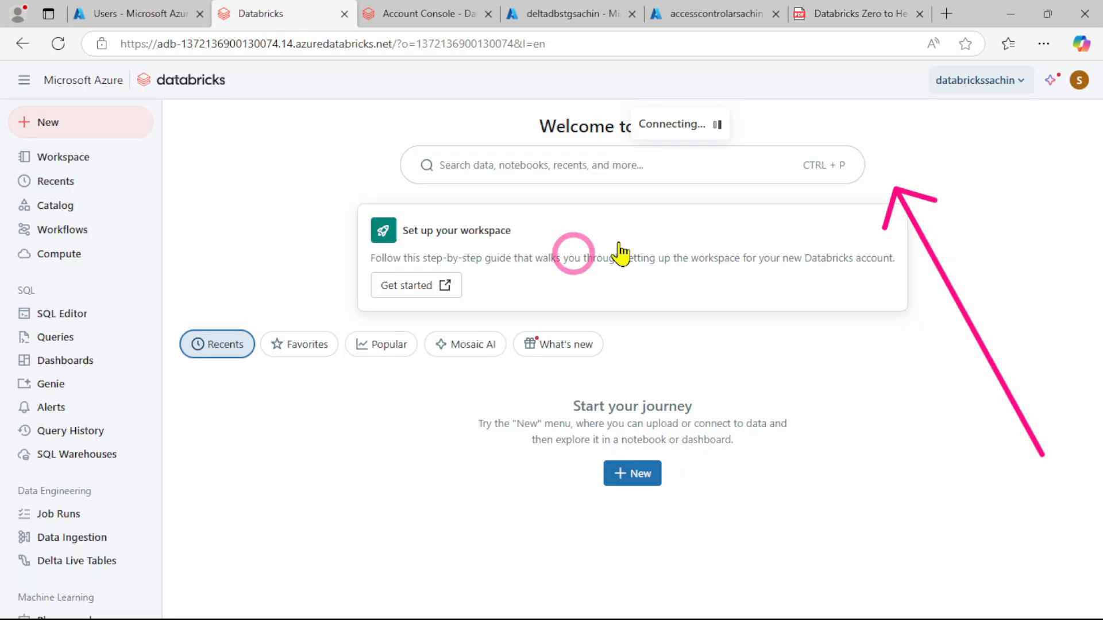
{"action": "left_click", "coordinate": [984, 83]}
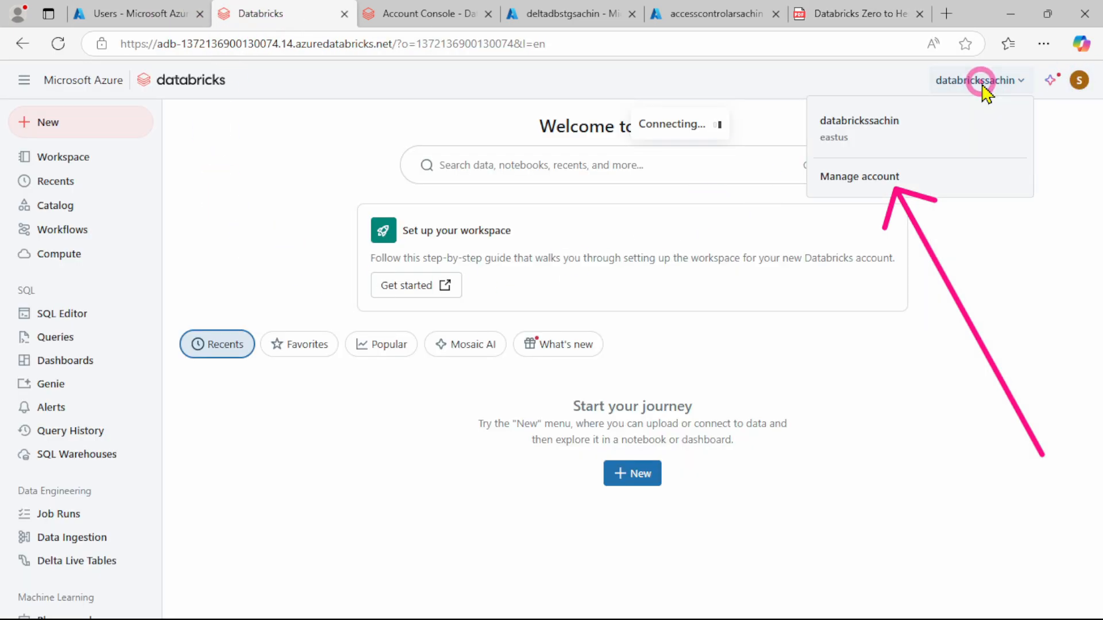
{"action": "left_click", "coordinate": [864, 179]}
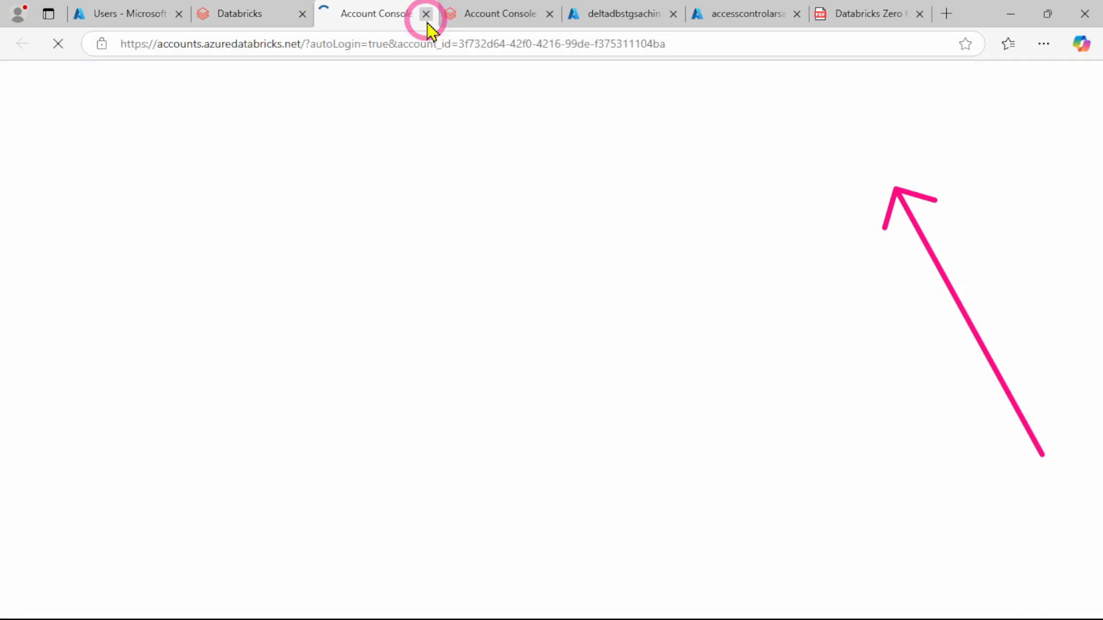
{"action": "left_click", "coordinate": [492, 13]}
{"action": "left_click", "coordinate": [550, 13]}
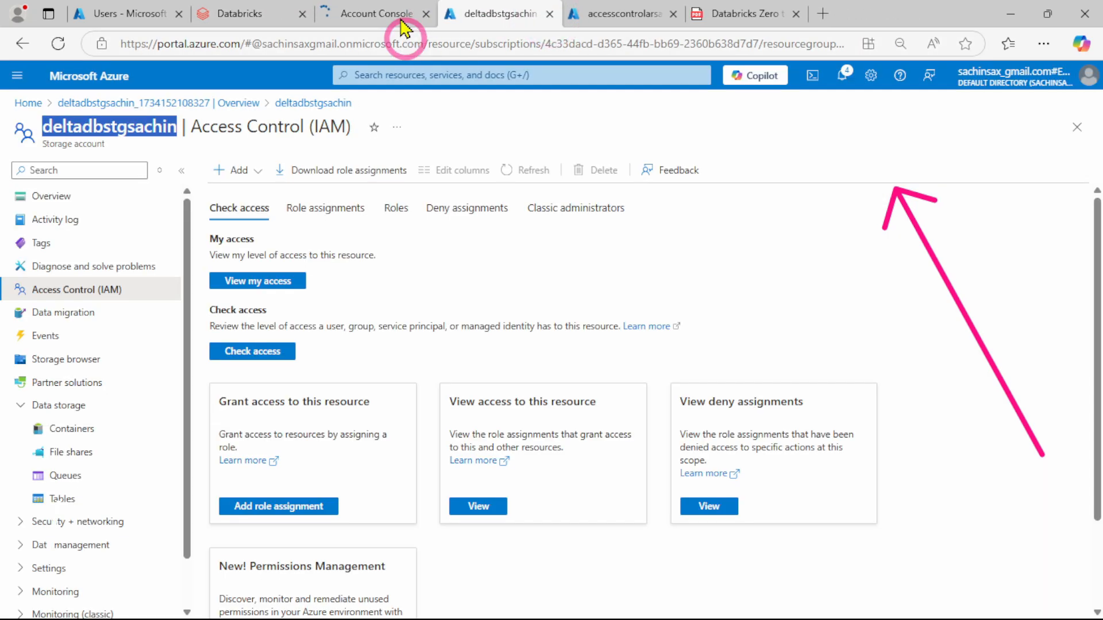
{"action": "left_click", "coordinate": [374, 15]}
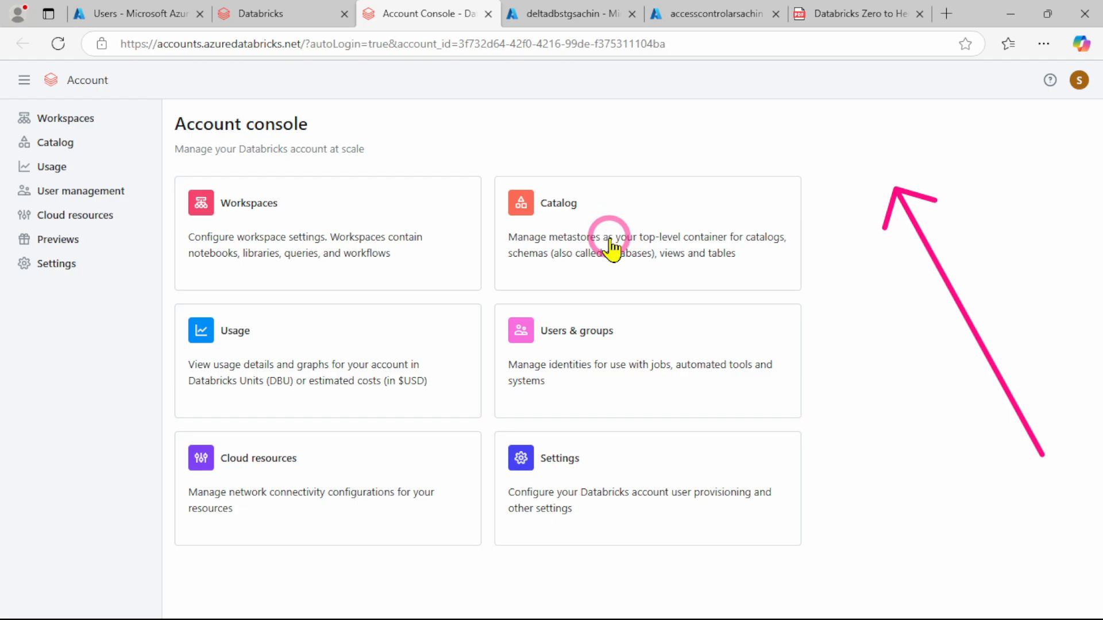
{"action": "left_click", "coordinate": [56, 193]}
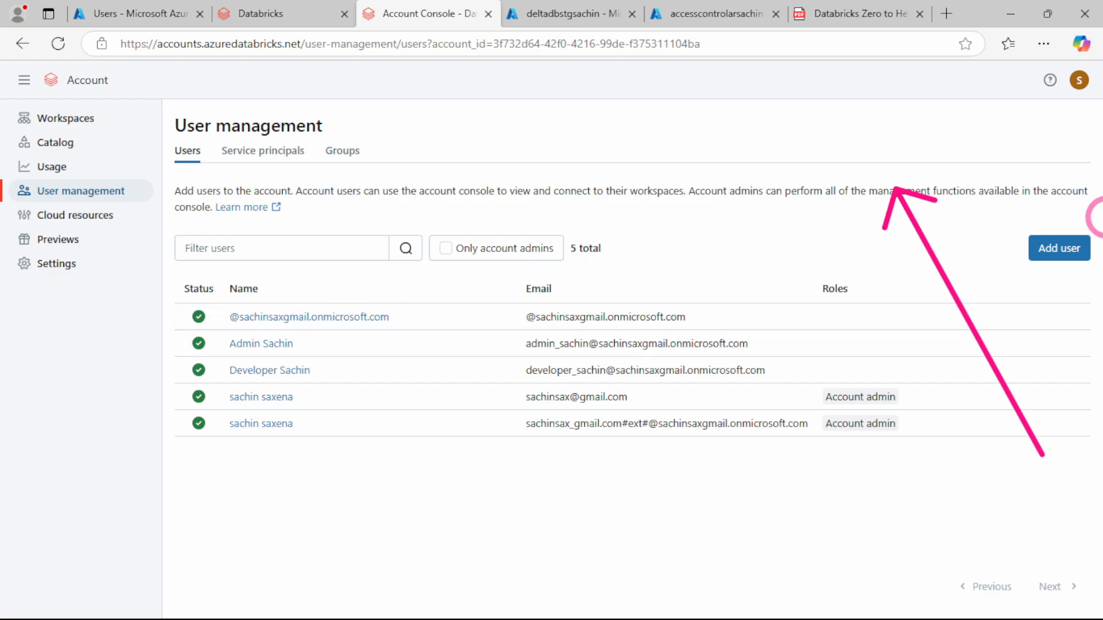
Add the Developer_Test user to the Databricks account with the copied principal name as email, first name Developer and last name Tester
{"action": "left_click", "coordinate": [1072, 253]}
{"action": "left_click", "coordinate": [285, 253]}
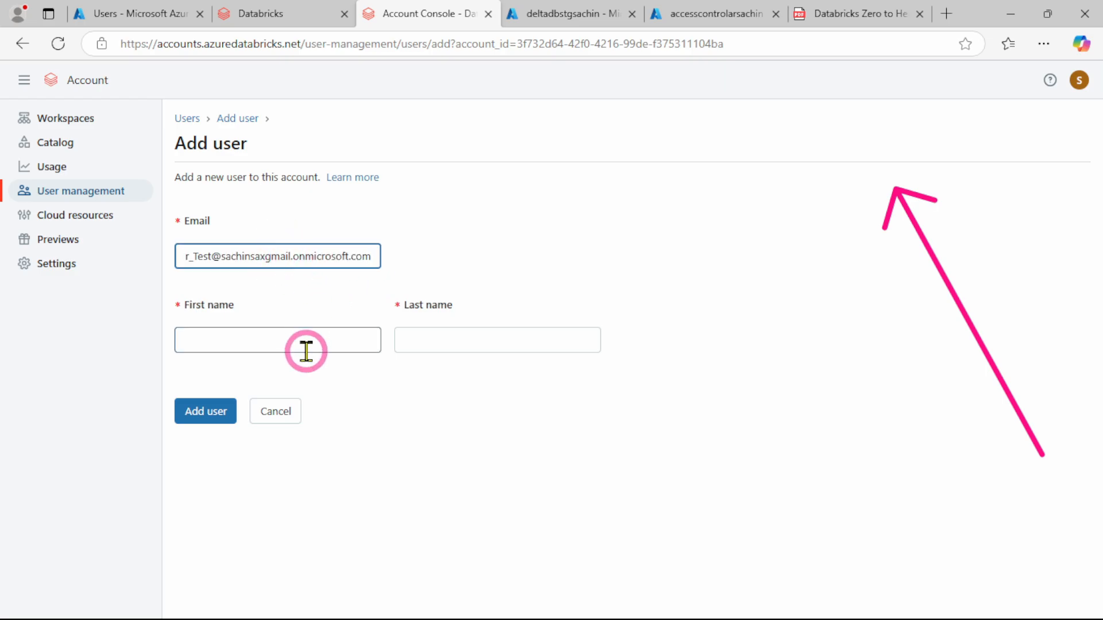
{"action": "left_click", "coordinate": [274, 344]}
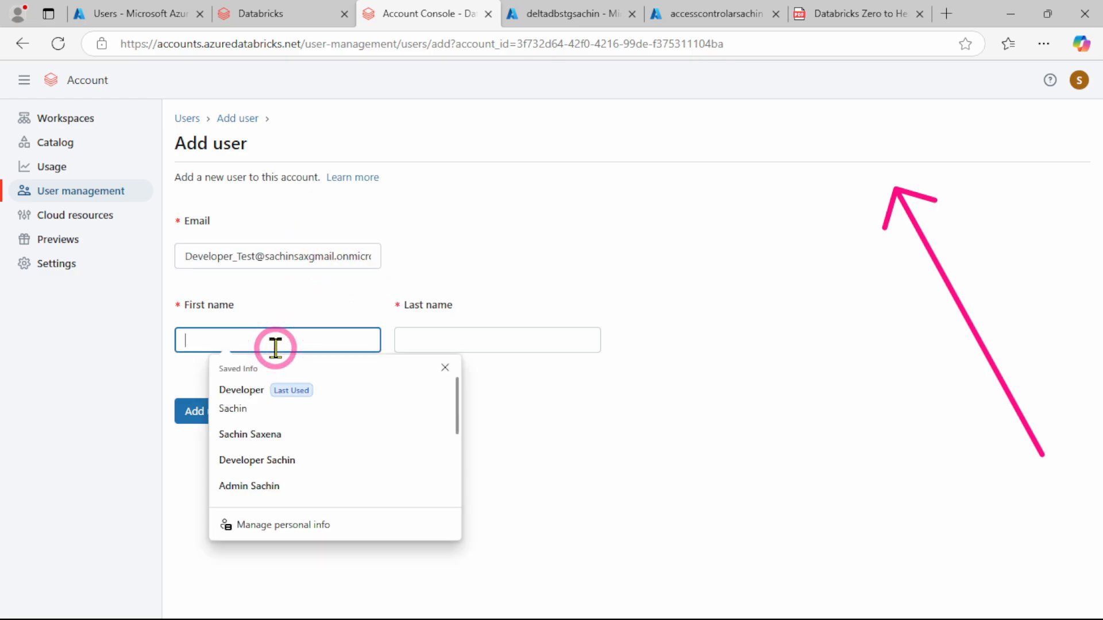
{"action": "left_click", "coordinate": [244, 391]}
{"action": "left_click", "coordinate": [451, 343]}
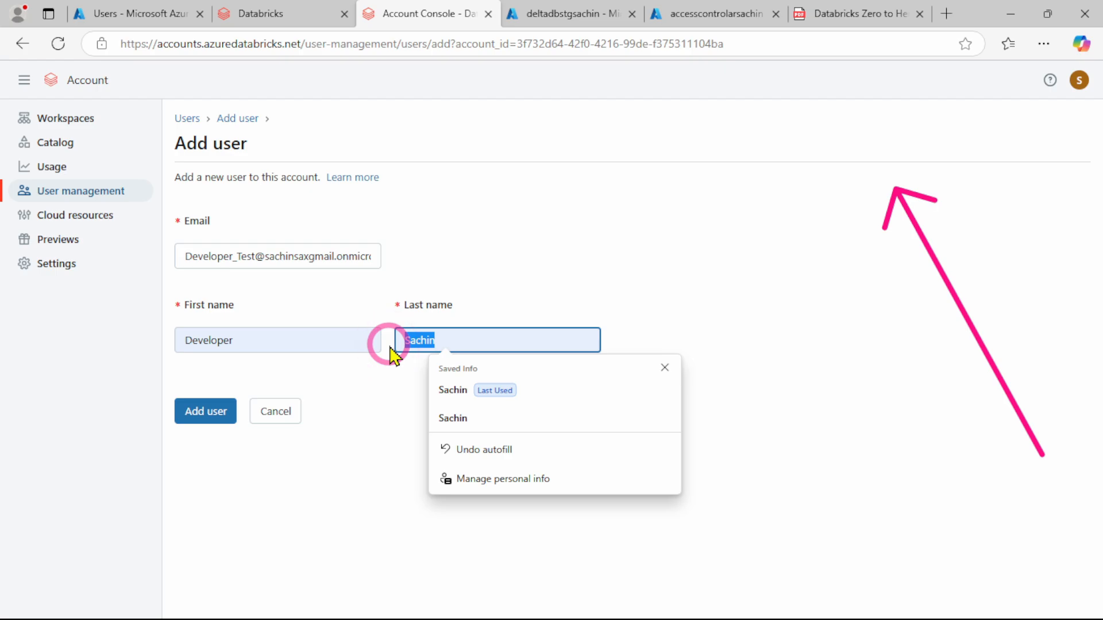
{"action": "type", "text": "Tester"}
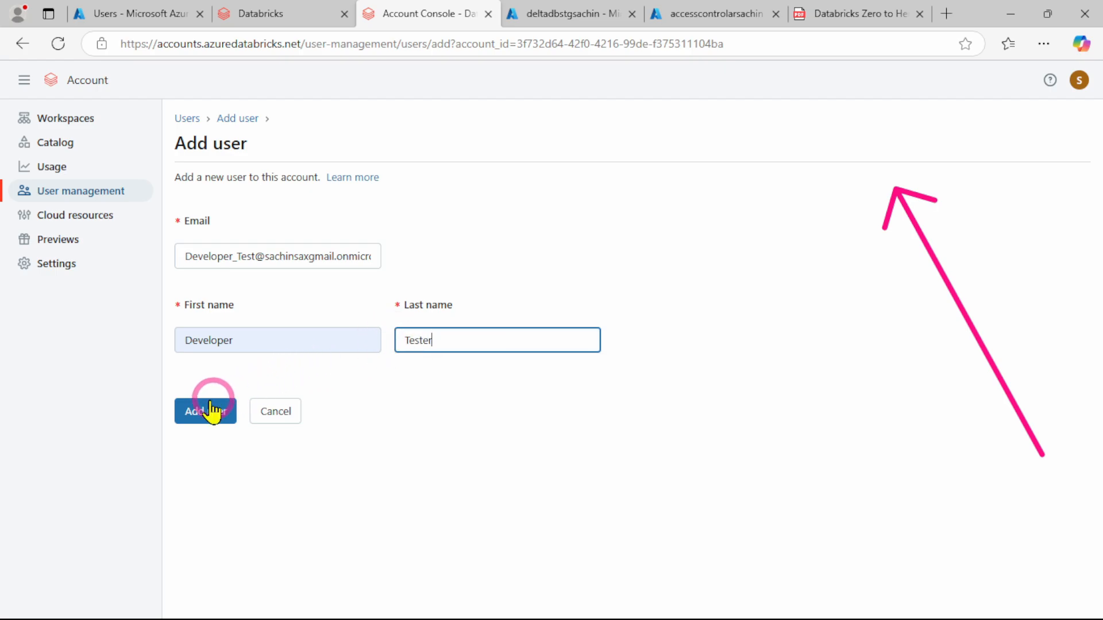
{"action": "left_click", "coordinate": [197, 416]}
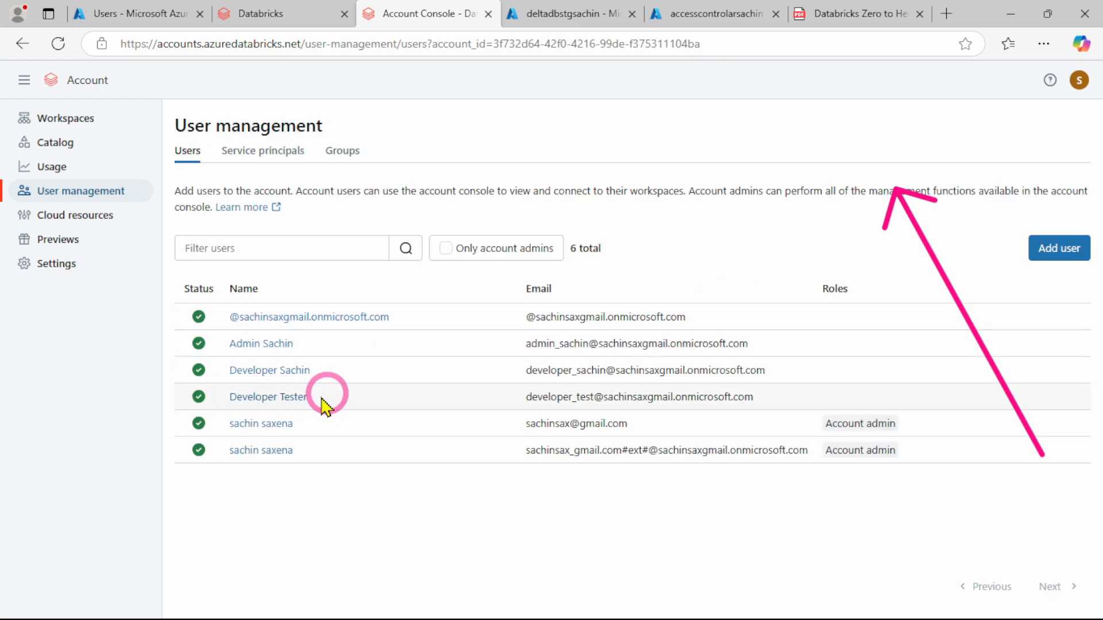
Start another new Databricks account user and fill its email with the Admin_Test principal name copied from the Azure user list
{"action": "left_click", "coordinate": [1060, 251]}
{"action": "left_click", "coordinate": [251, 253]}
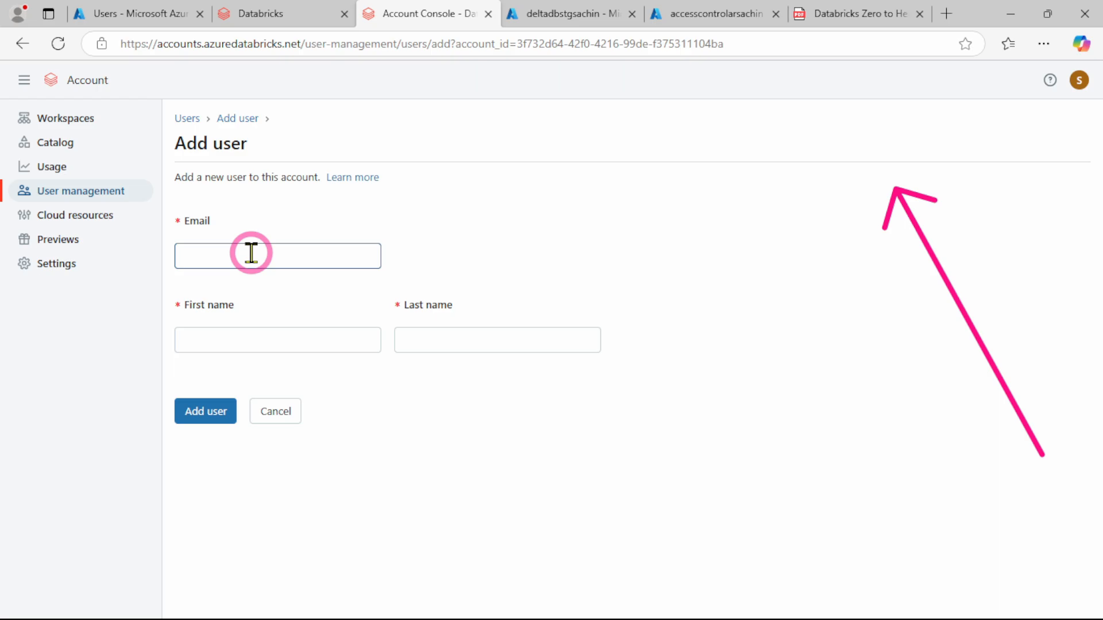
{"action": "left_click", "coordinate": [135, 16]}
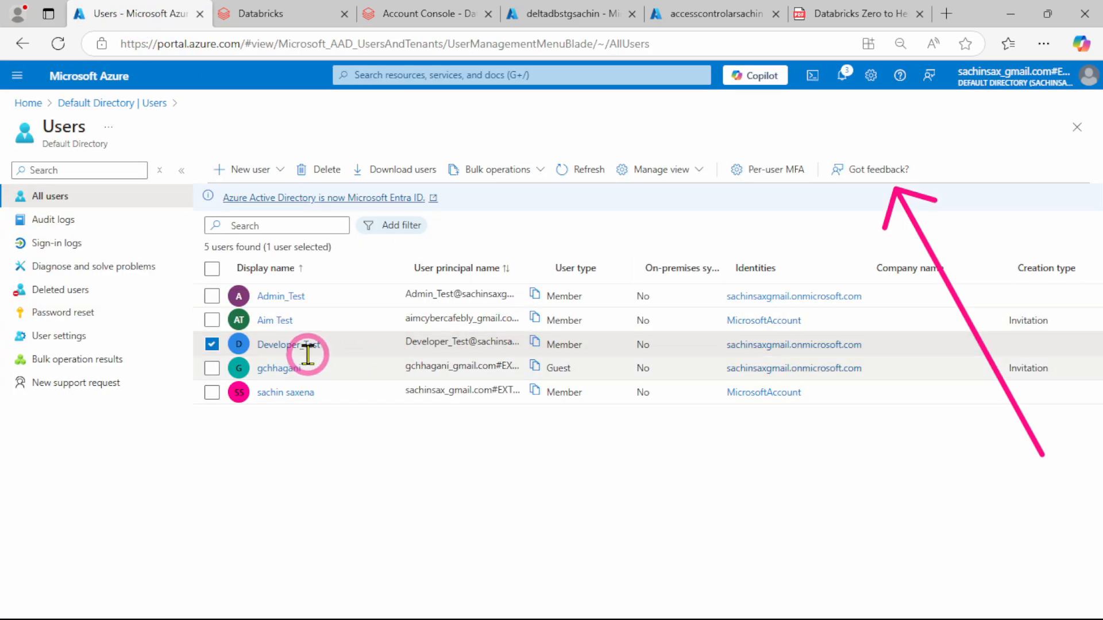
{"action": "left_click", "coordinate": [535, 295]}
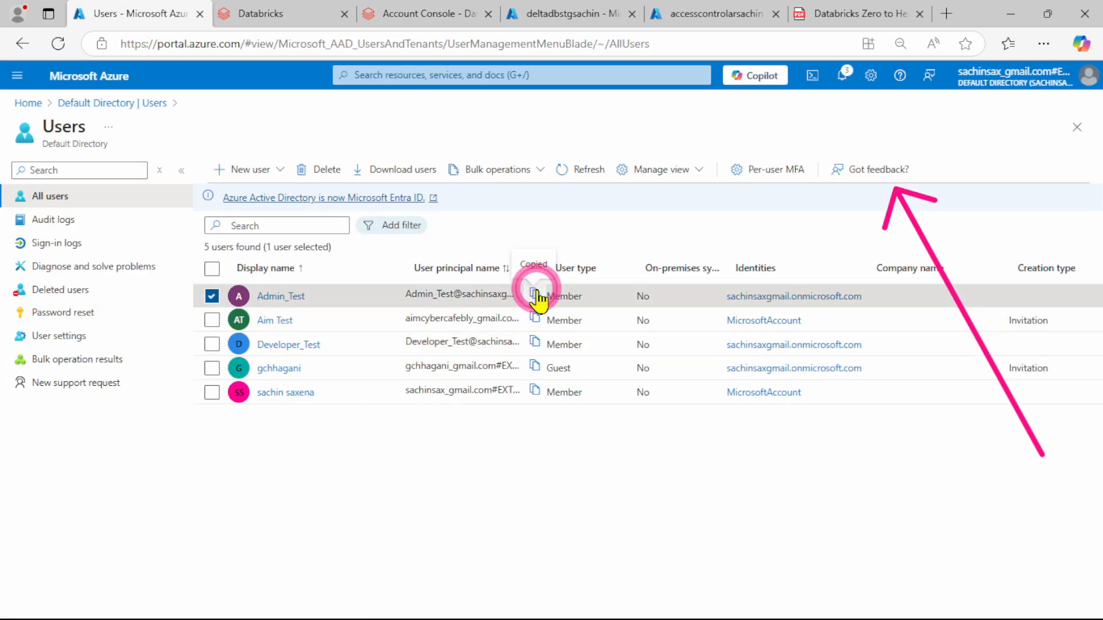
{"action": "left_click", "coordinate": [403, 16]}
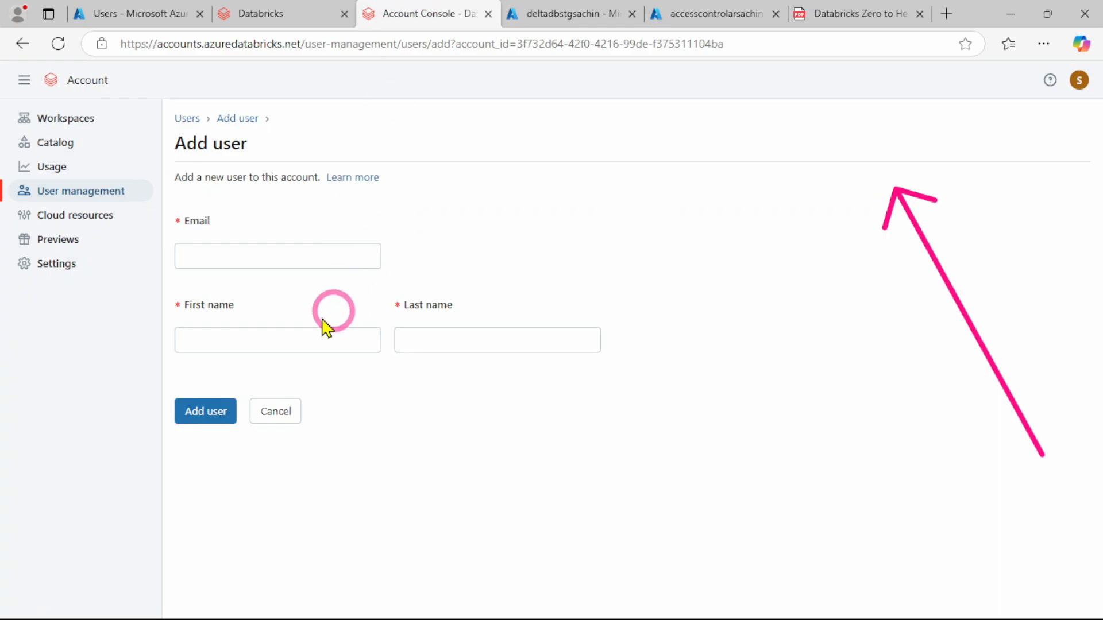
{"action": "left_click", "coordinate": [224, 250]}
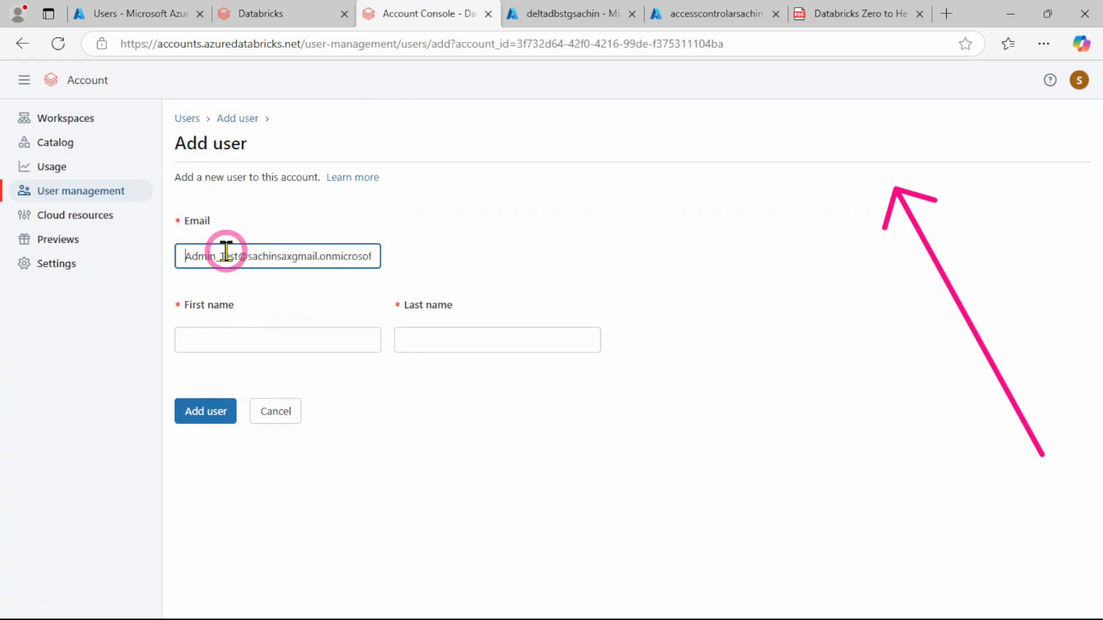
Set the new user's first name to Admin and last name to Testing, and add the user to the account
{"action": "left_click", "coordinate": [269, 334]}
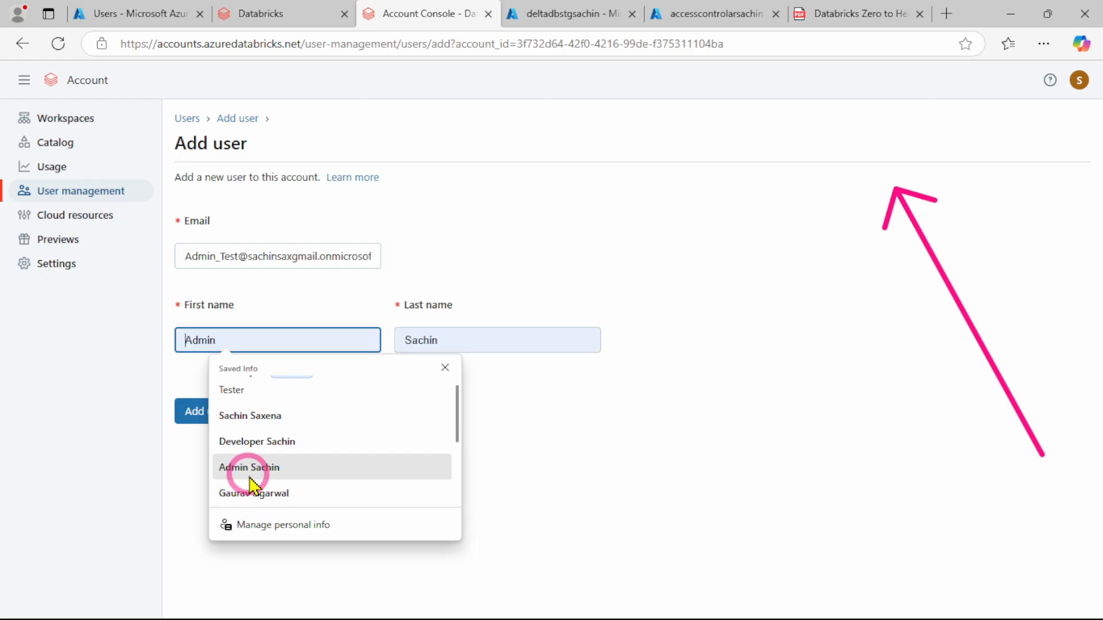
{"action": "left_click", "coordinate": [250, 468]}
{"action": "left_click_drag", "start_coordinate": [456, 337], "coordinate": [394, 346]}
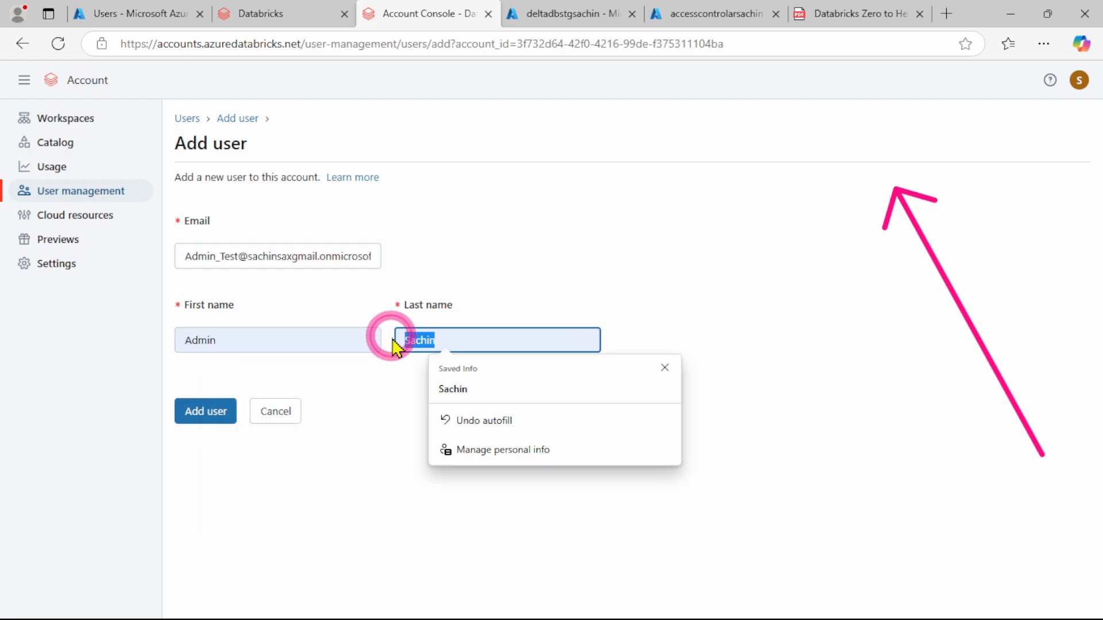
{"action": "key", "text": "BackSpace"}
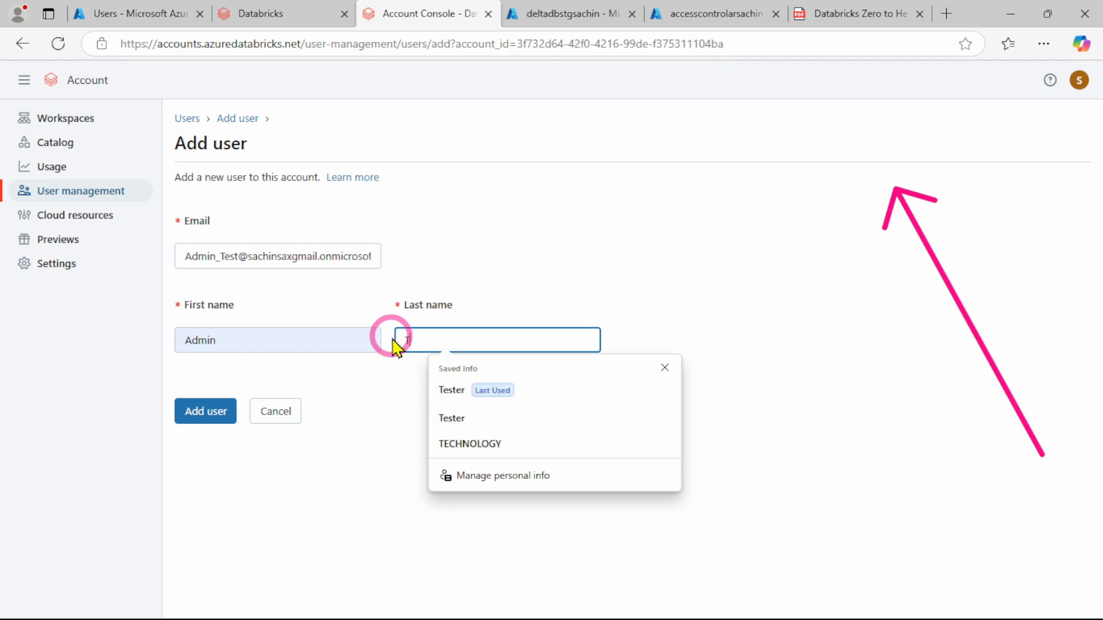
{"action": "type", "text": "Testing"}
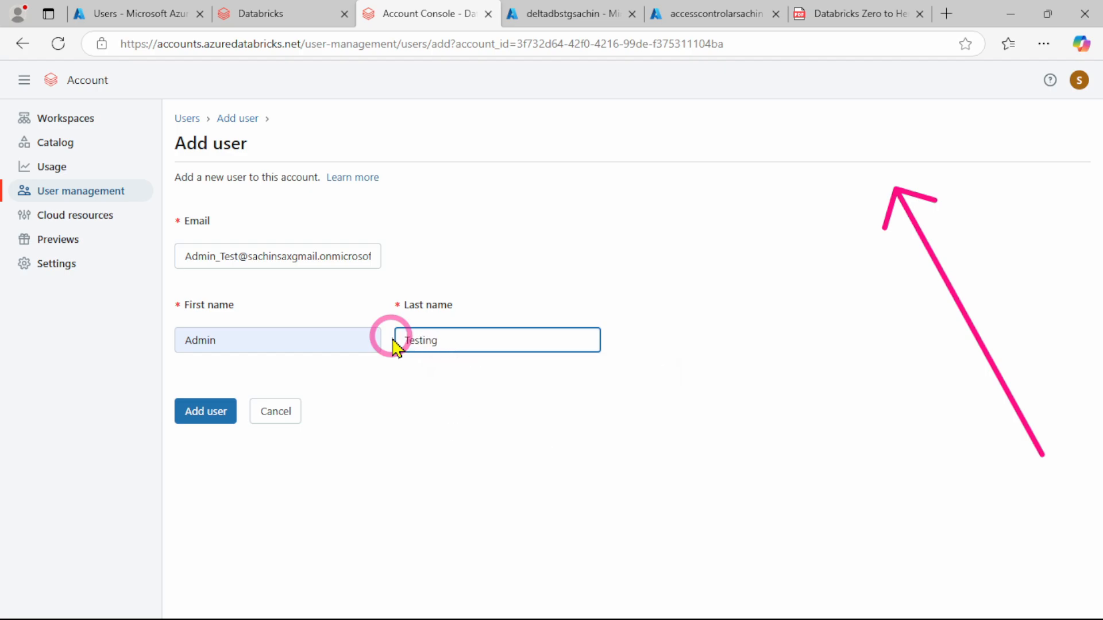
{"action": "left_click", "coordinate": [255, 12]}
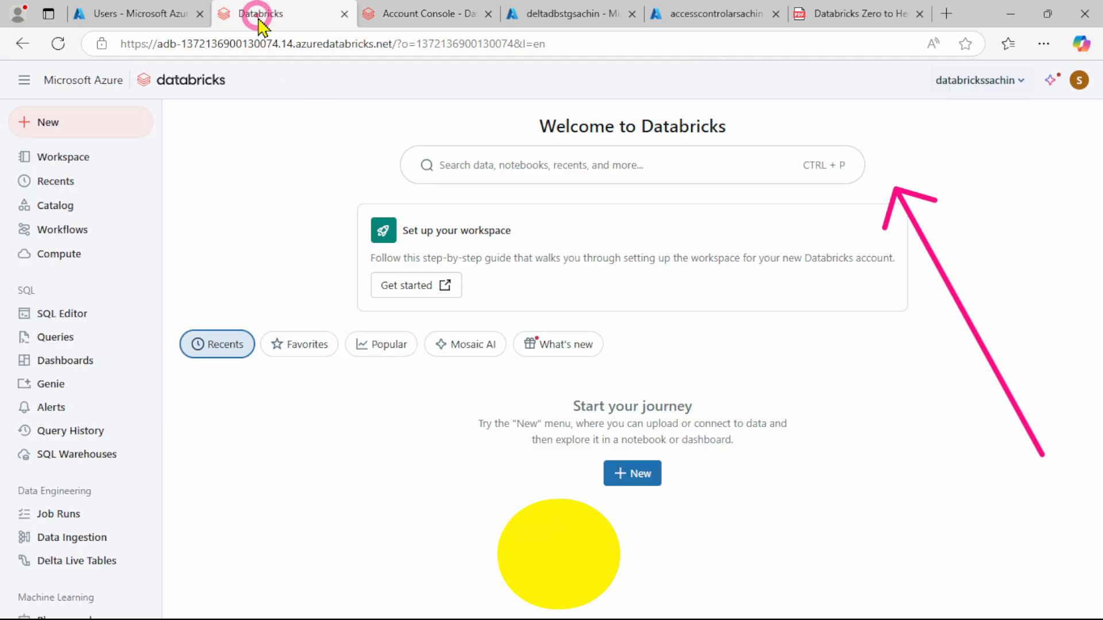
{"action": "left_click", "coordinate": [412, 17]}
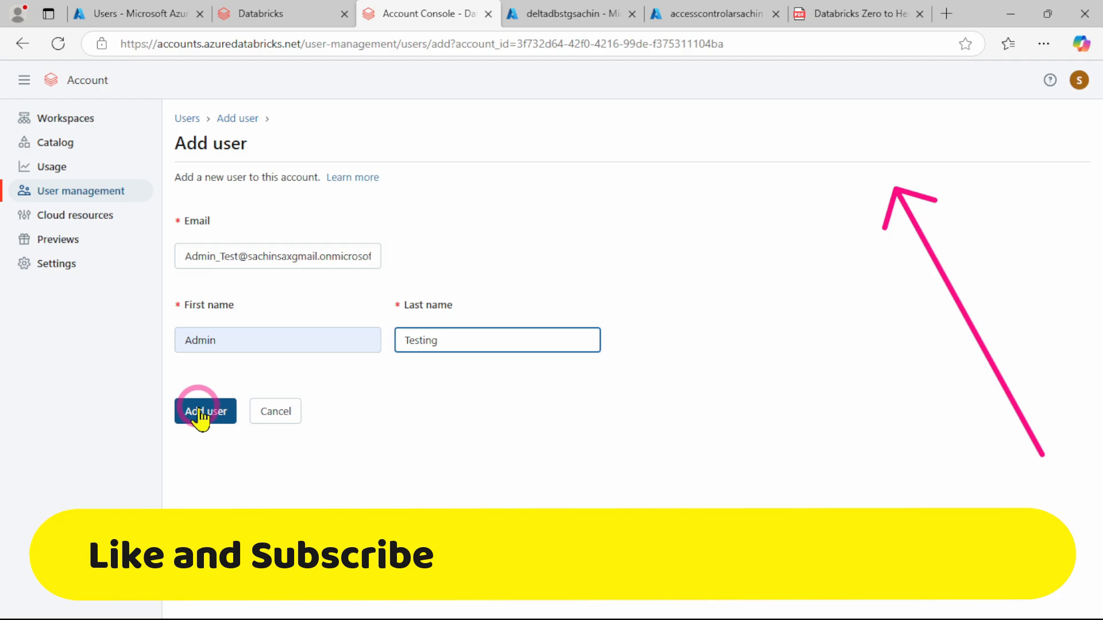
{"action": "left_click", "coordinate": [198, 409]}
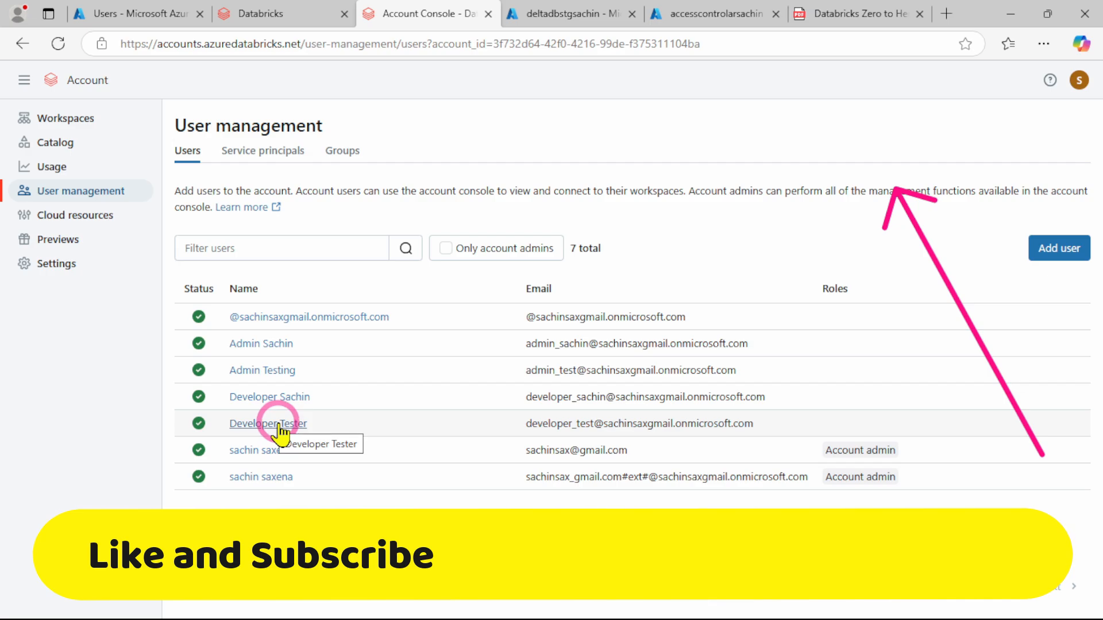
Delete the older developer user from the Databricks account, keeping Developer Tester, and confirm the deletion
{"action": "left_click", "coordinate": [259, 401]}
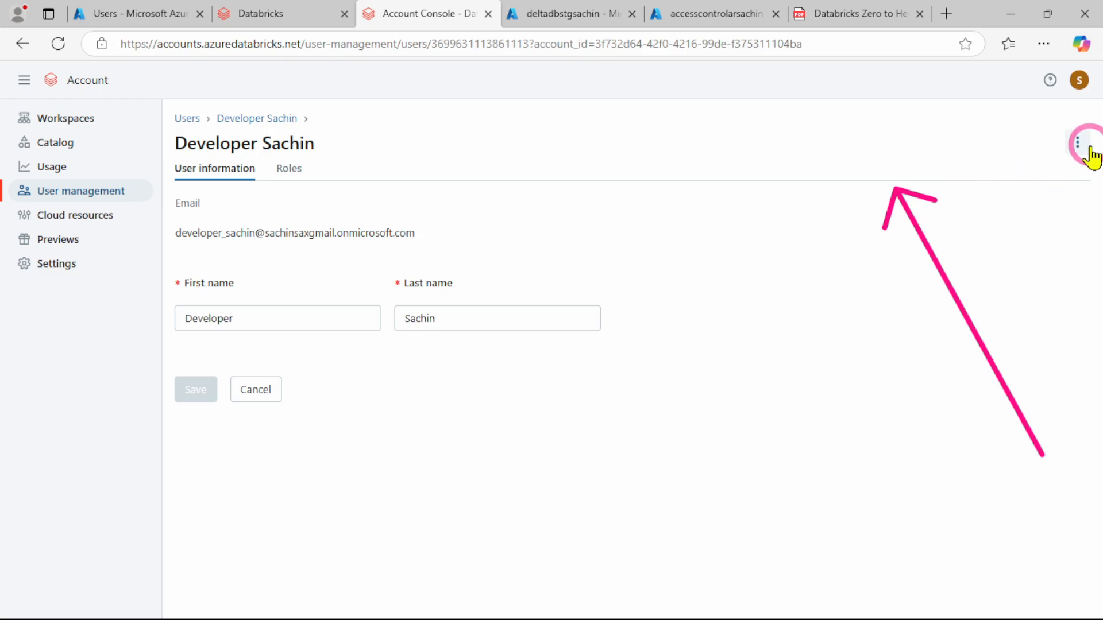
{"action": "left_click", "coordinate": [1078, 142]}
{"action": "left_click", "coordinate": [1057, 182]}
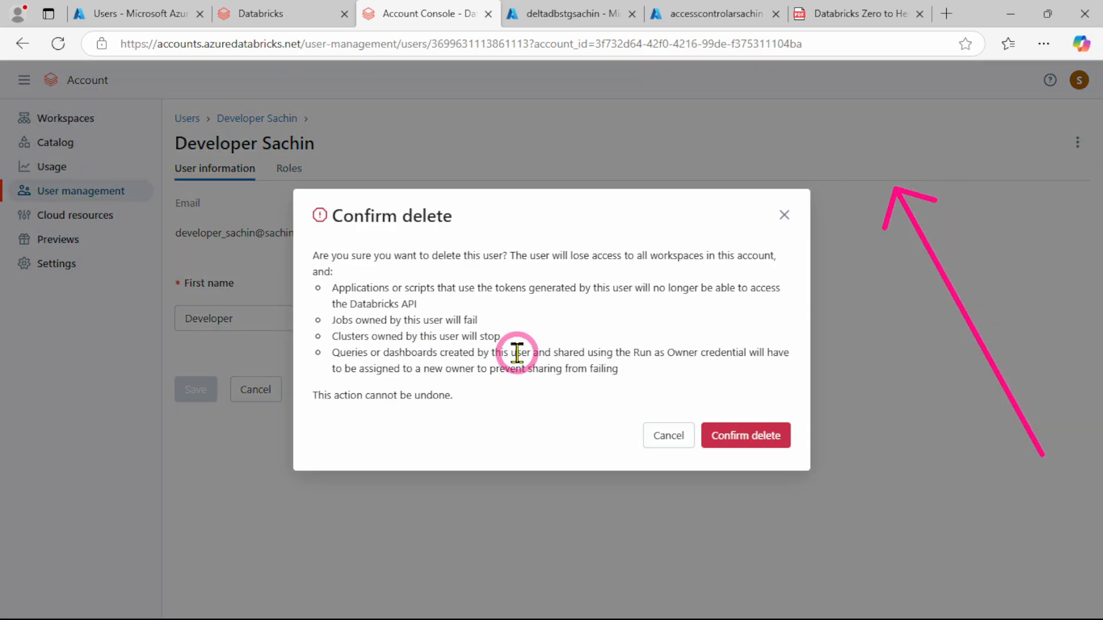
{"action": "left_click", "coordinate": [739, 442]}
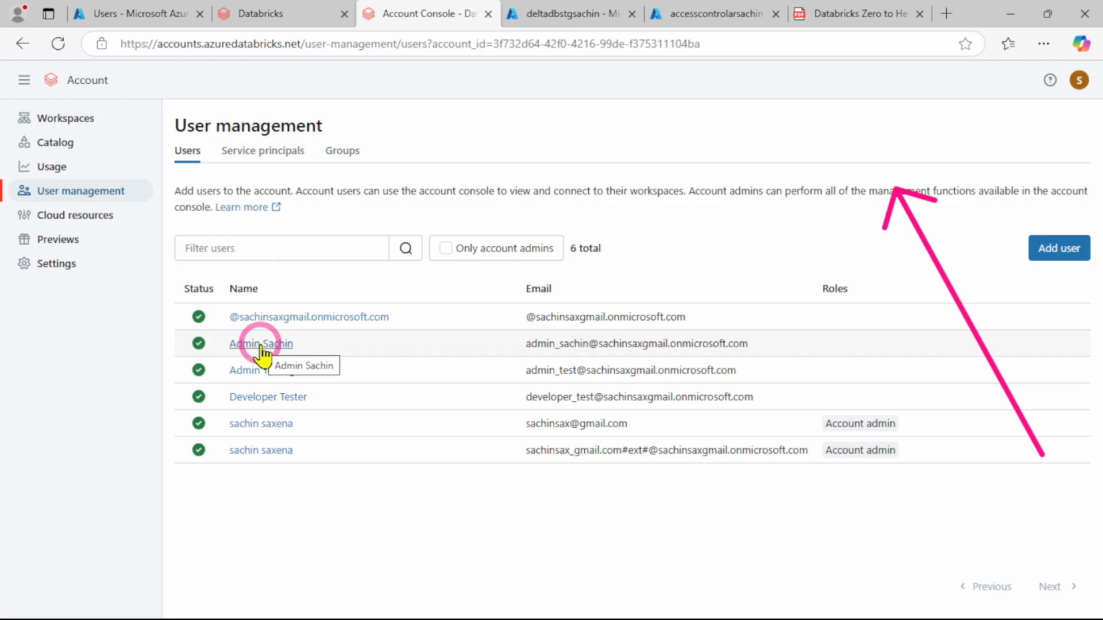
Delete the older admin user from the Databricks account, keeping Admin Testing, and return to the PDF guide
{"action": "left_click", "coordinate": [261, 344]}
{"action": "left_click", "coordinate": [1077, 140]}
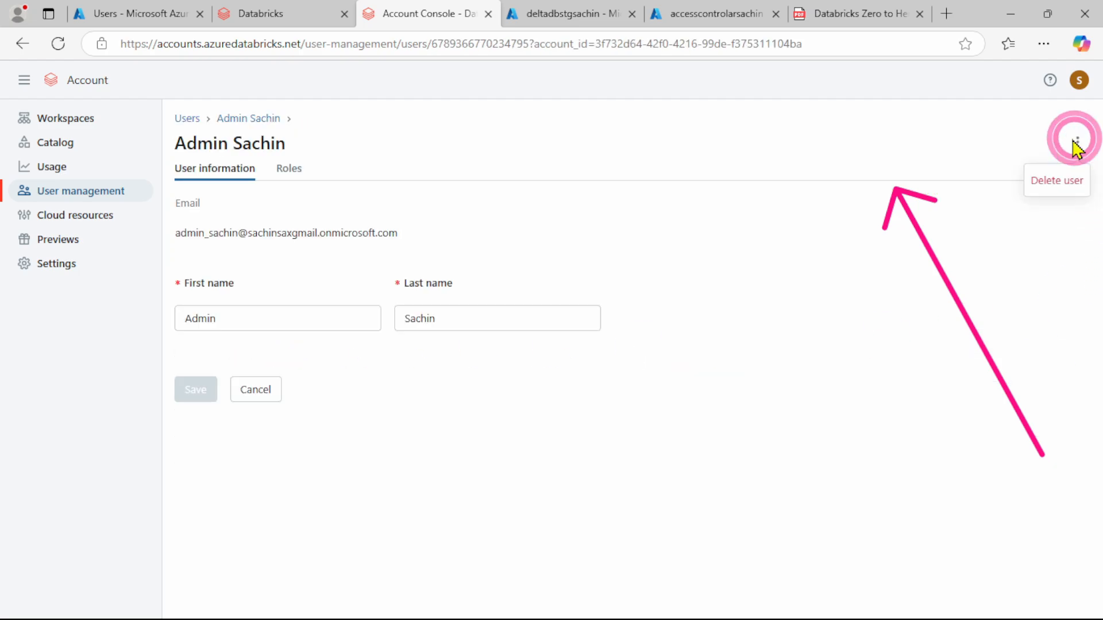
{"action": "left_click", "coordinate": [1054, 183]}
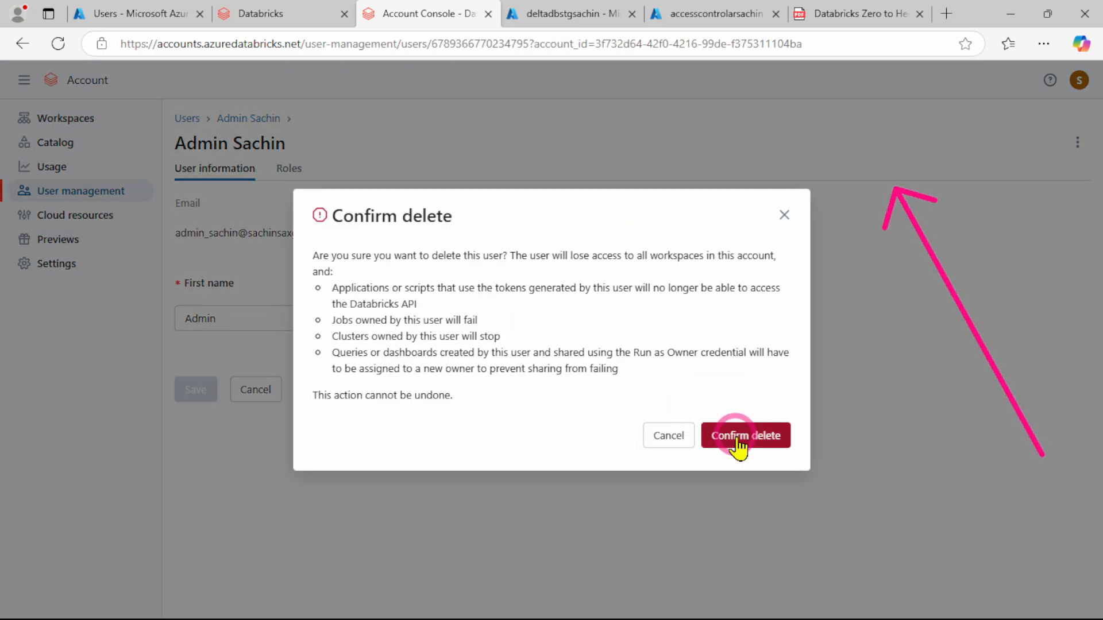
{"action": "left_click", "coordinate": [745, 437]}
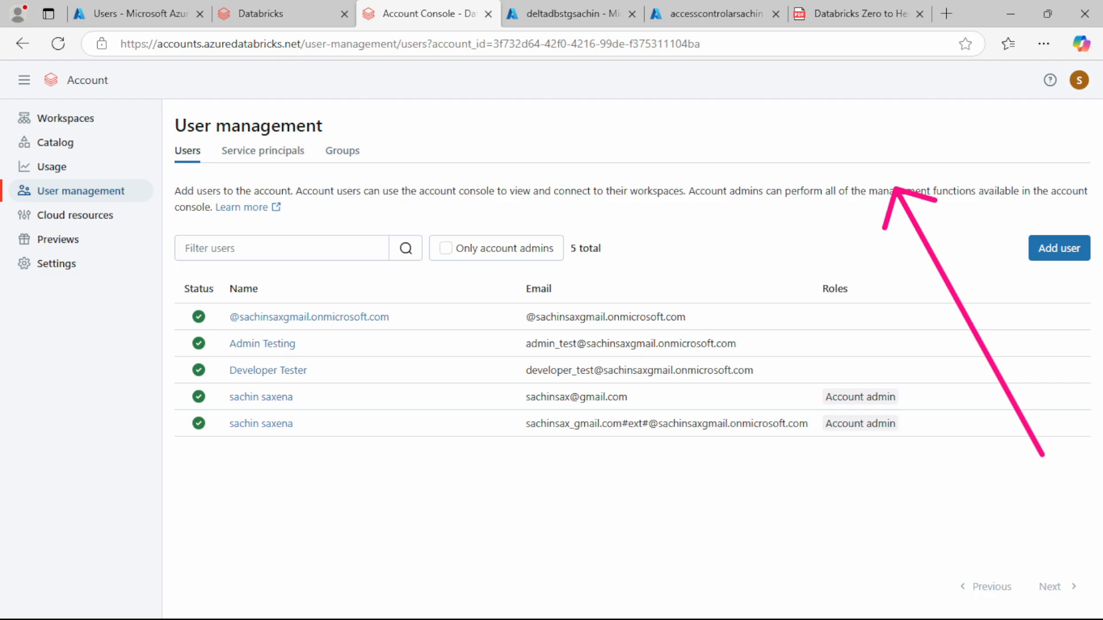
{"action": "left_click", "coordinate": [850, 13]}
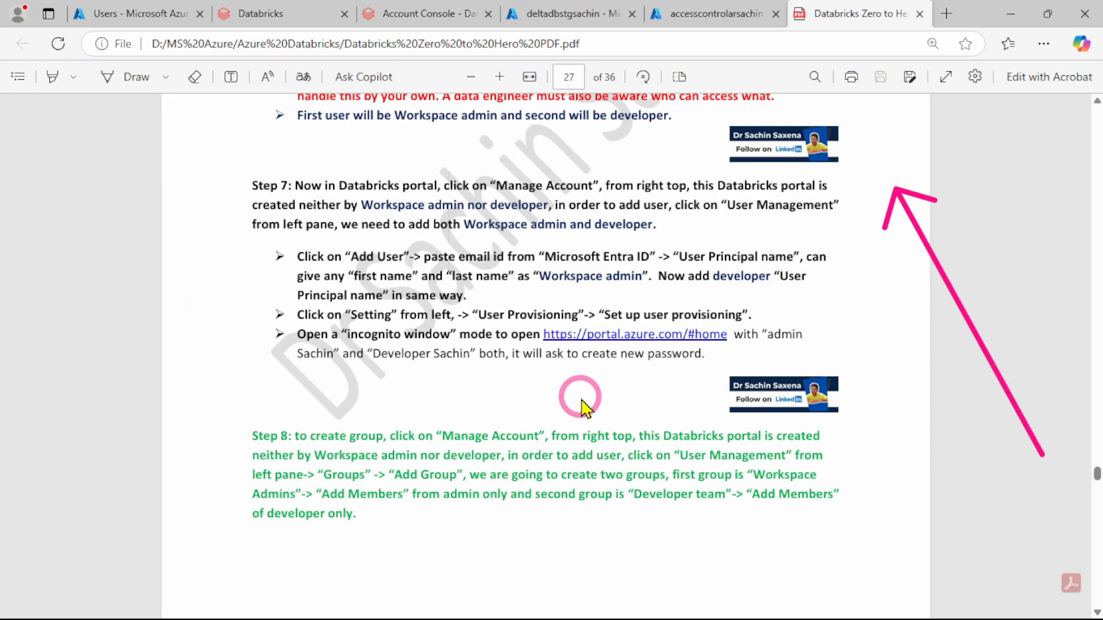
Open the group list in the Databricks account console and delete the existing Developer Group, confirming the deletion
{"action": "scroll", "coordinate": [326, 355], "scroll_direction": "down", "scroll_amount": 2}
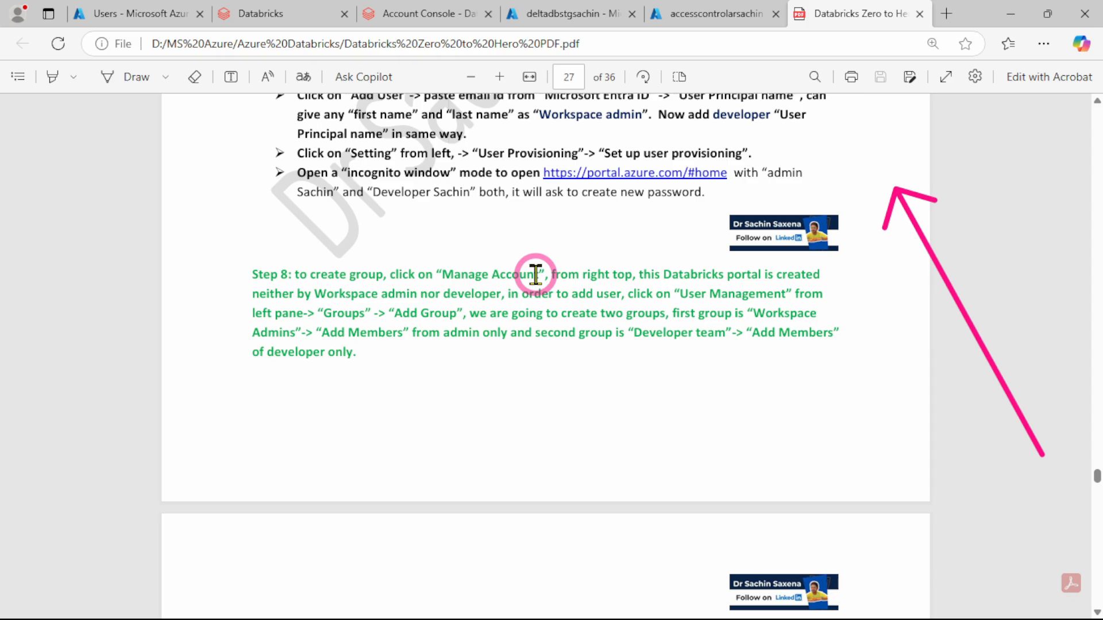
{"action": "left_click", "coordinate": [397, 14]}
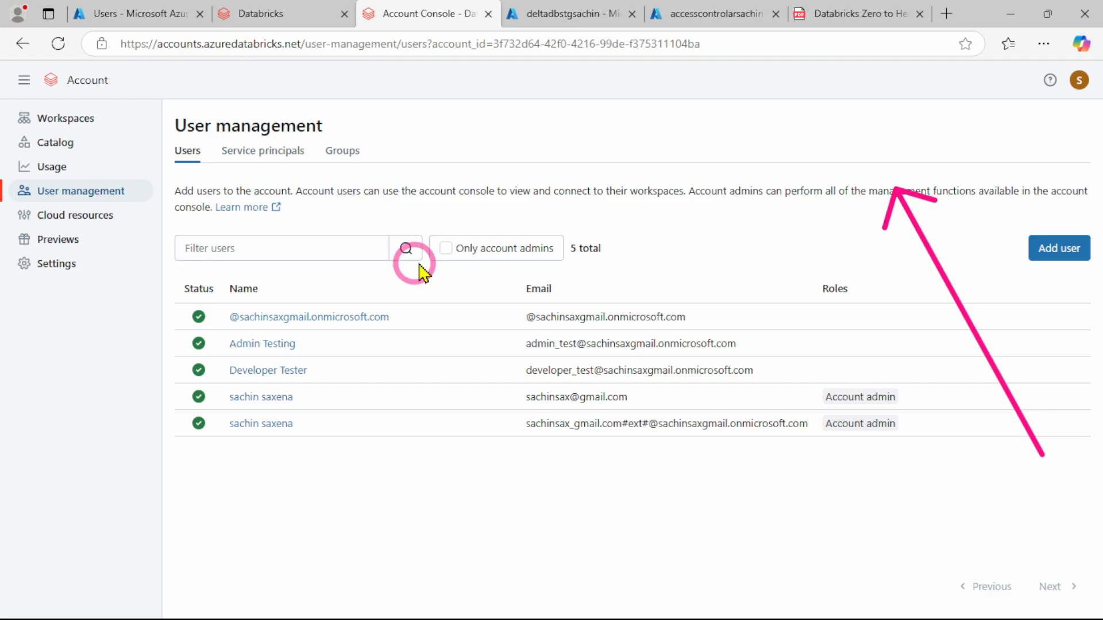
{"action": "left_click", "coordinate": [91, 195]}
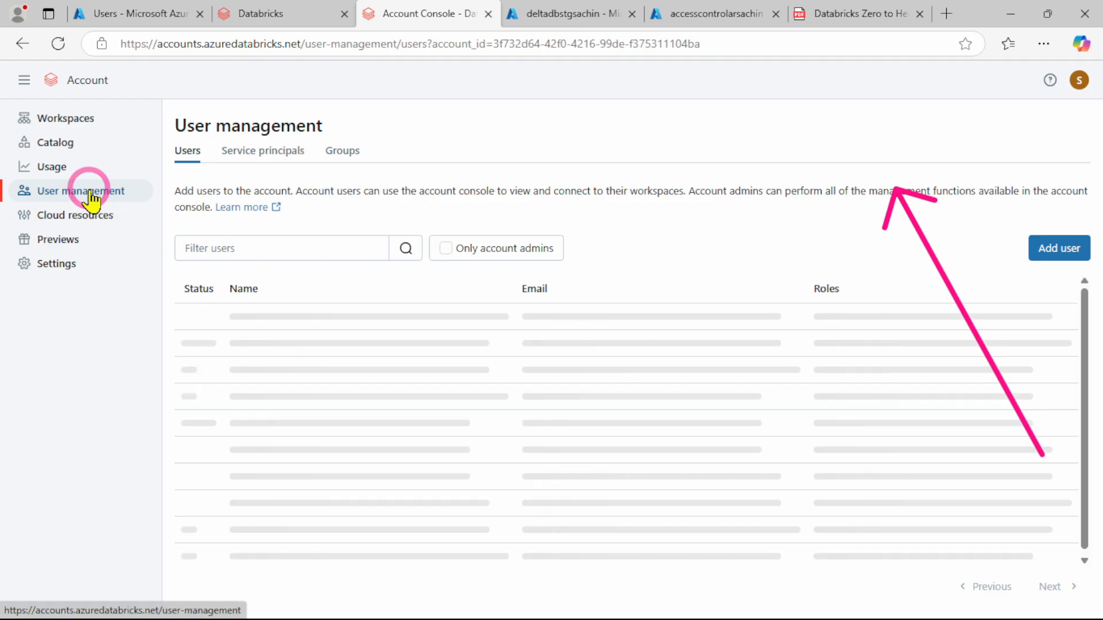
{"action": "left_click", "coordinate": [343, 153]}
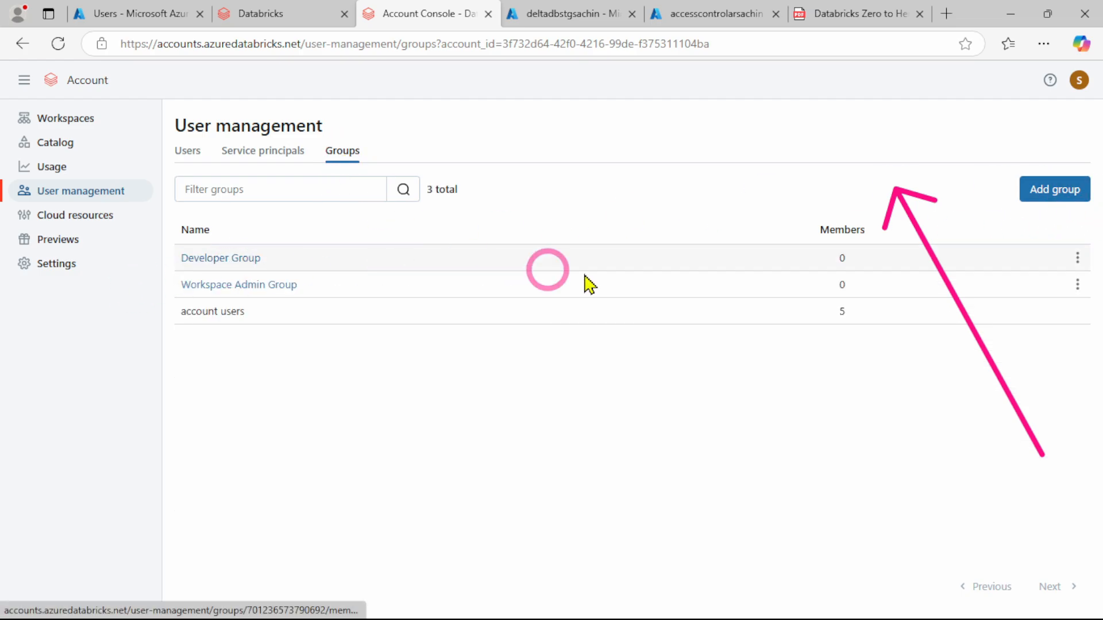
{"action": "left_click", "coordinate": [1078, 257]}
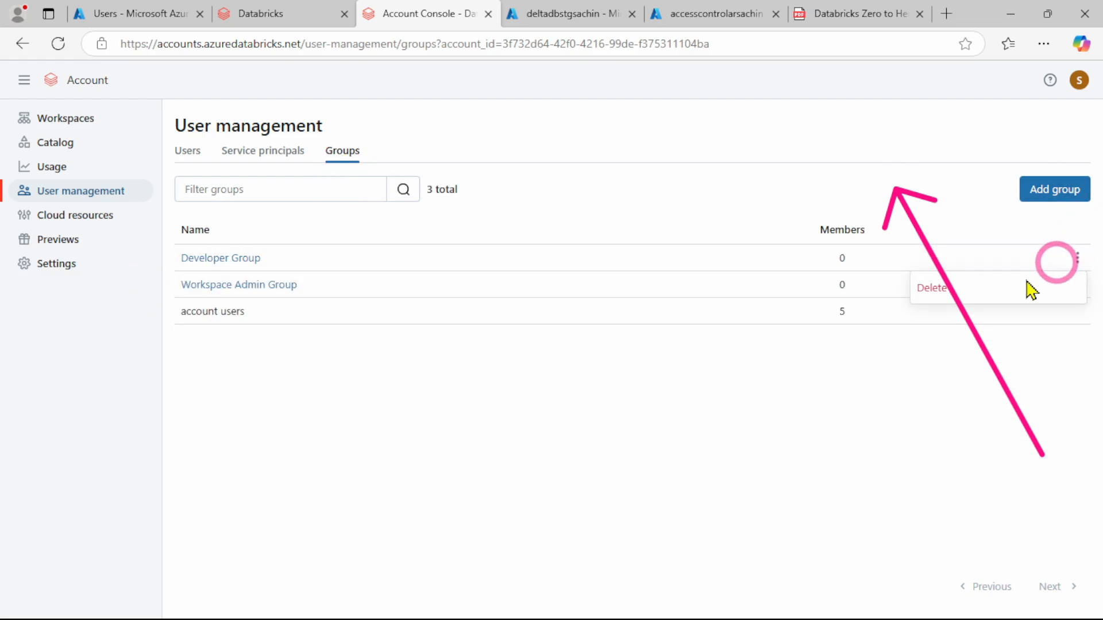
{"action": "left_click", "coordinate": [929, 295]}
{"action": "left_click", "coordinate": [756, 371]}
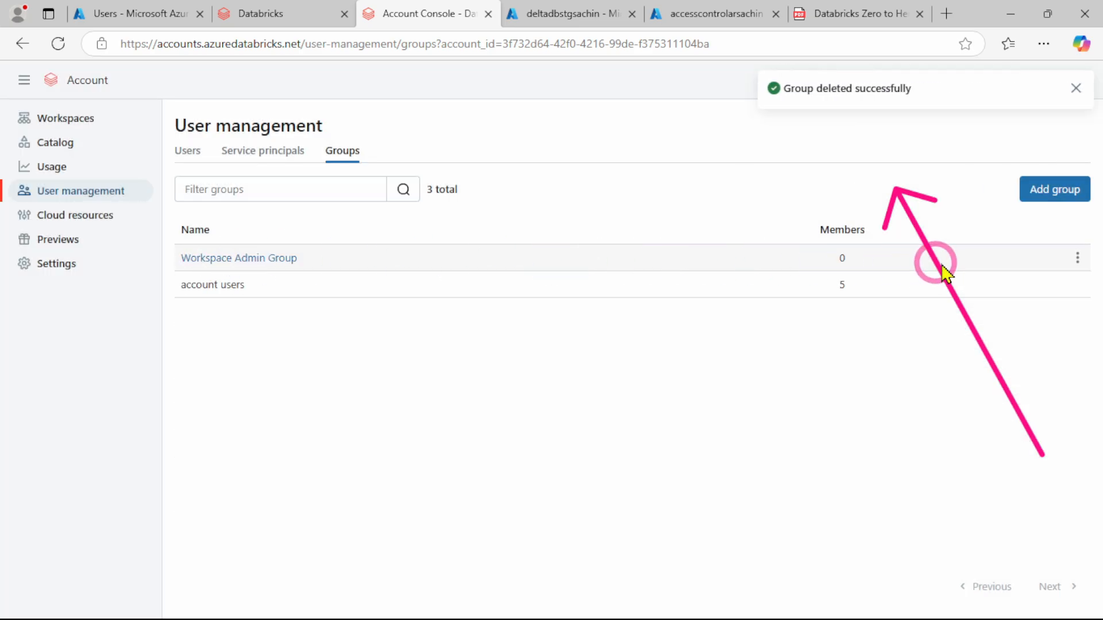
Delete the existing Workspace Admin Group from the account and confirm the deletion
{"action": "left_click", "coordinate": [1077, 257]}
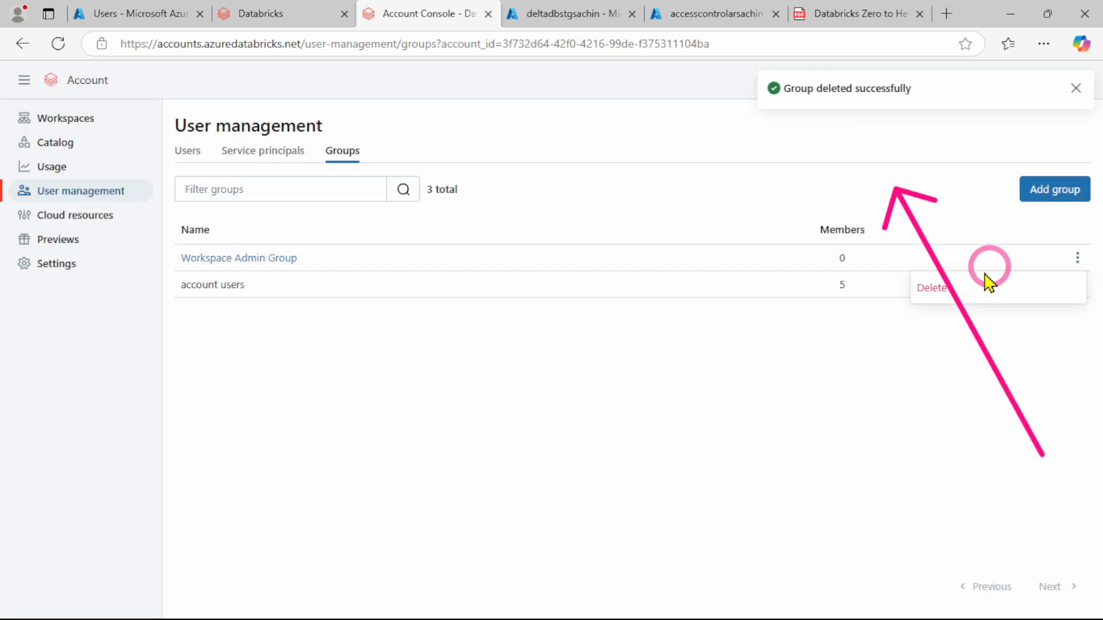
{"action": "left_click", "coordinate": [942, 286]}
{"action": "left_click", "coordinate": [768, 371]}
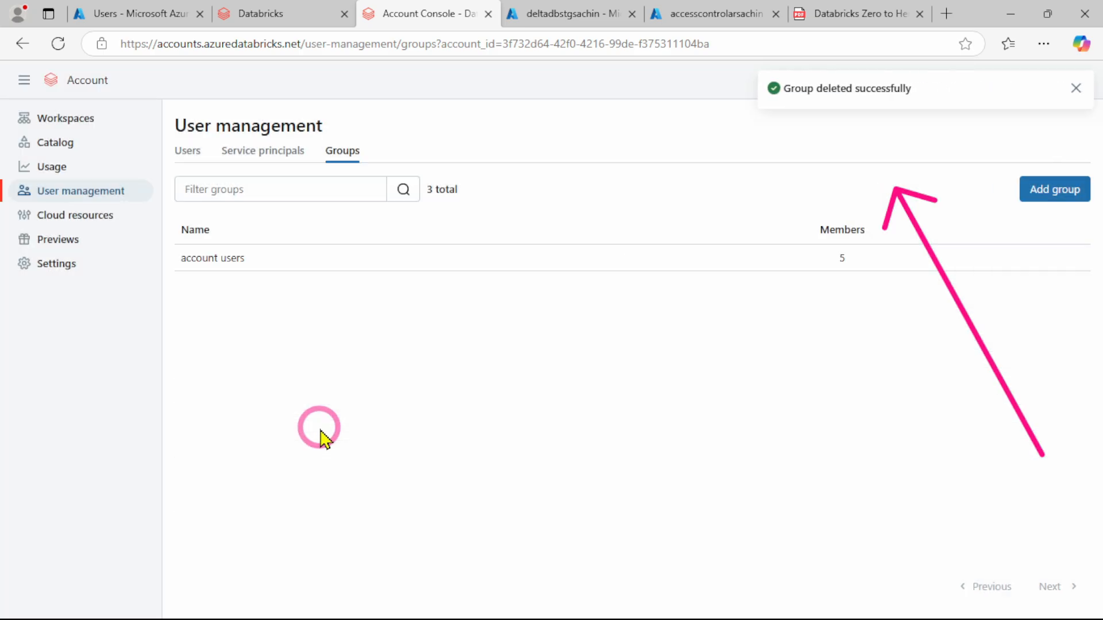
Create a new account group named Admin_Group
{"action": "left_click", "coordinate": [1053, 191]}
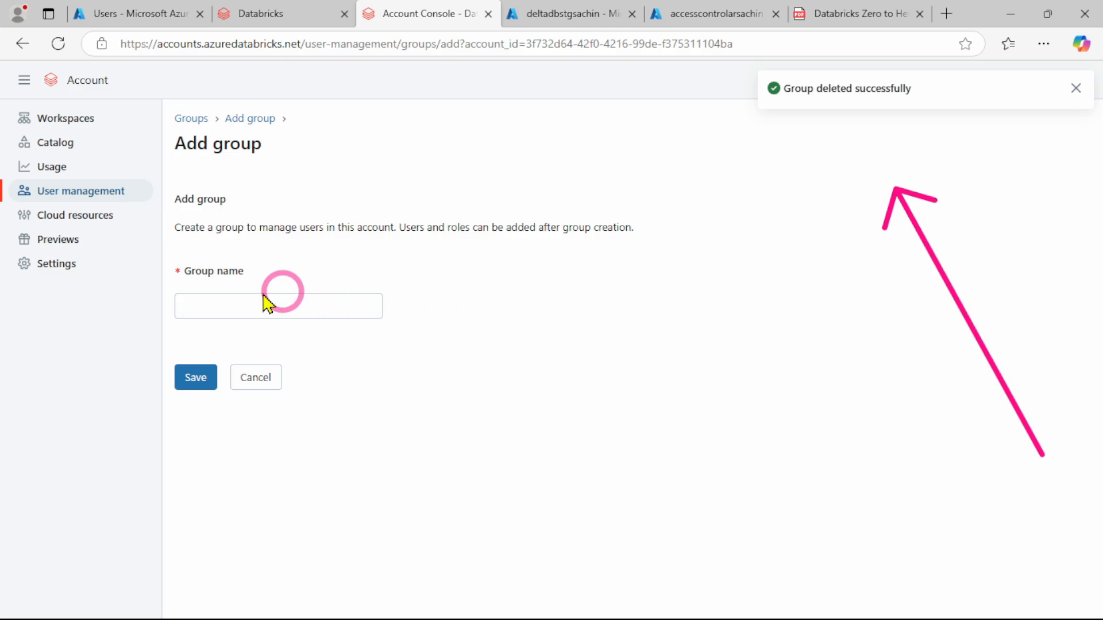
{"action": "left_click", "coordinate": [234, 305]}
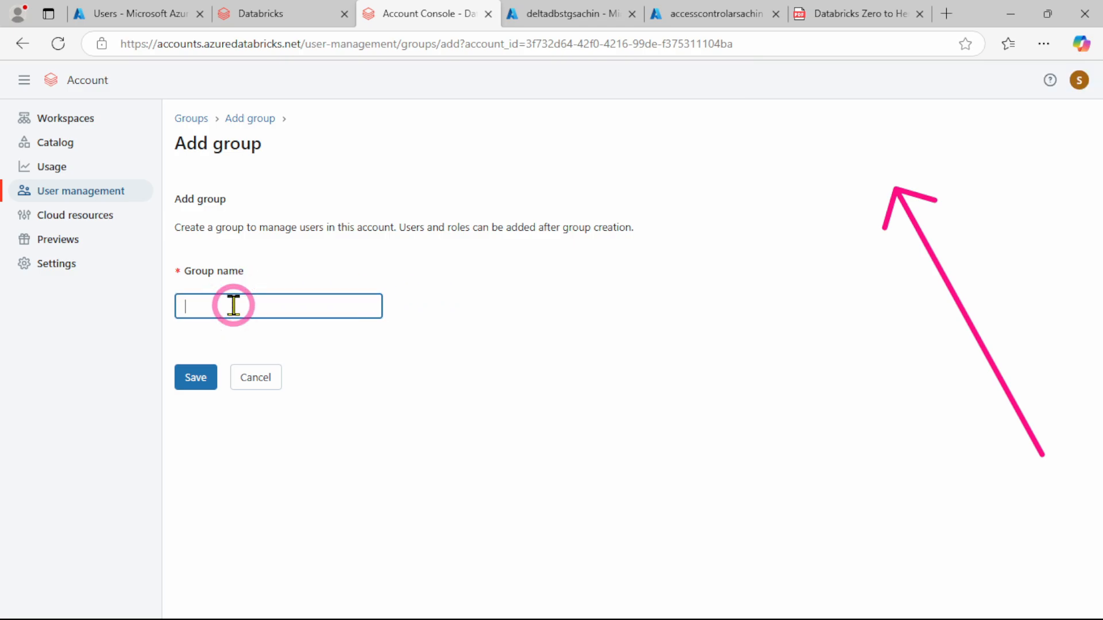
{"action": "type", "text": "Admin"}
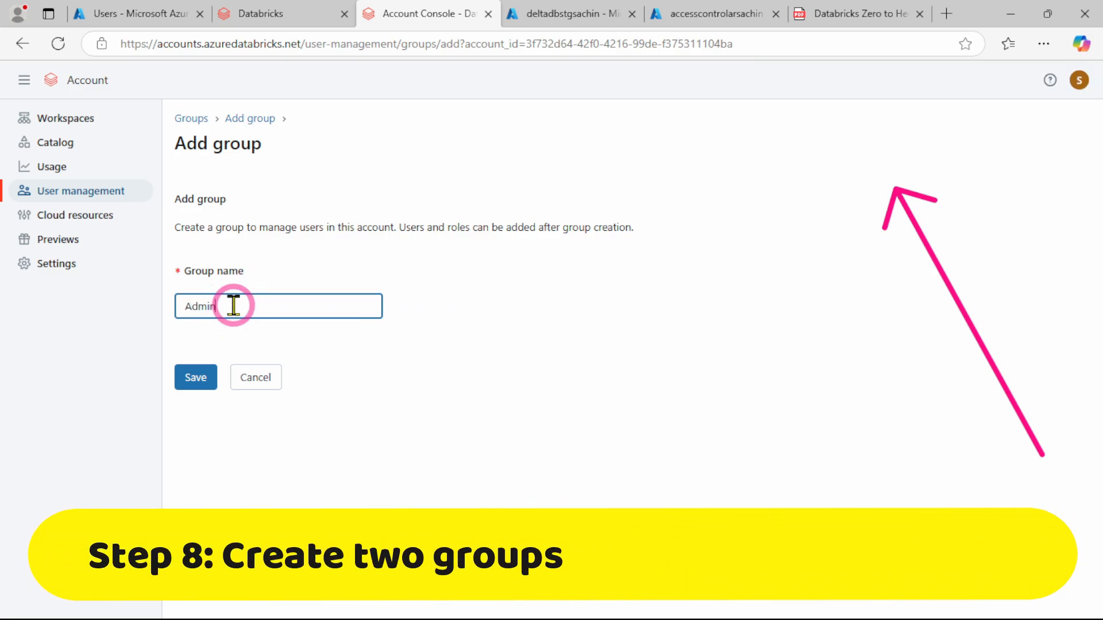
{"action": "type", "text": "_Group"}
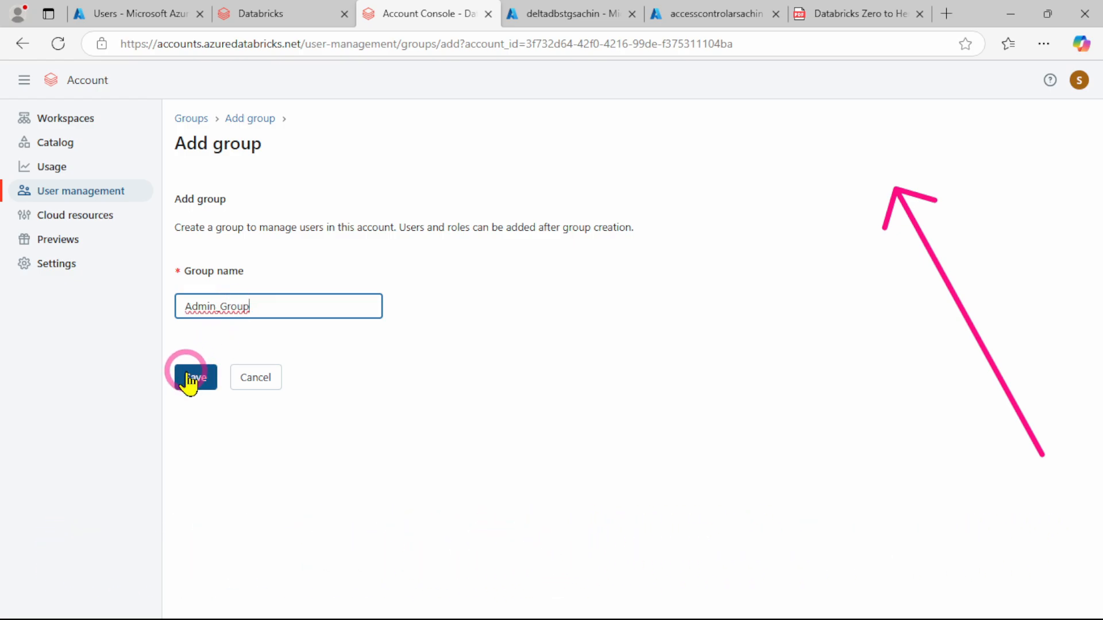
{"action": "left_click", "coordinate": [189, 376]}
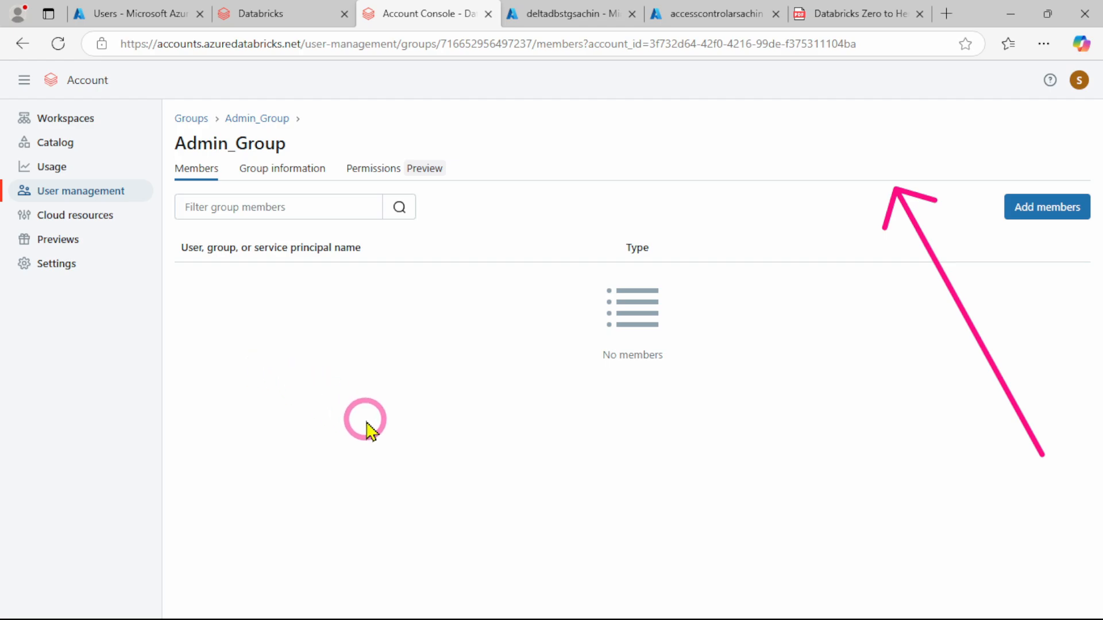
Find the Admin Testing user by searching for admin and add it as a member of Admin_Group
{"action": "left_click", "coordinate": [1069, 218]}
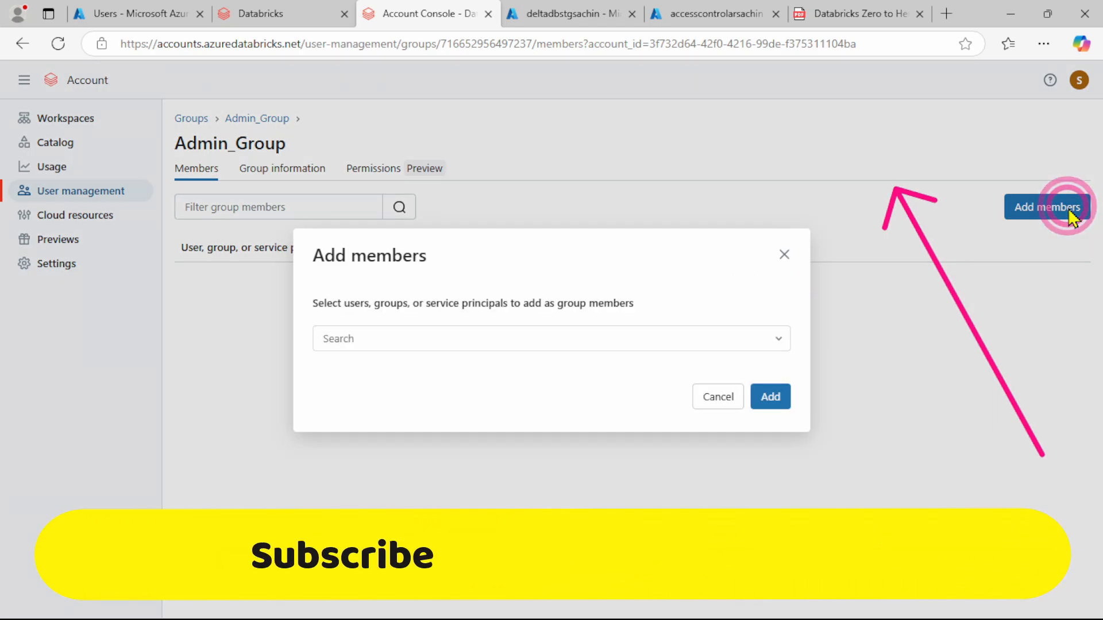
{"action": "left_click", "coordinate": [372, 342]}
{"action": "type", "text": "a"}
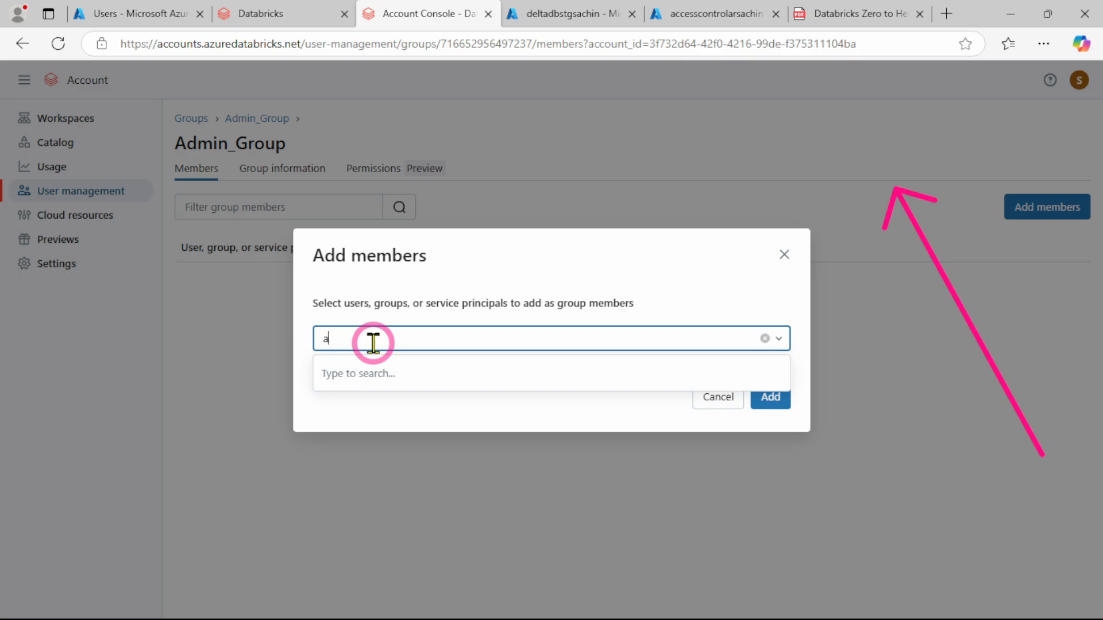
{"action": "type", "text": "dmin"}
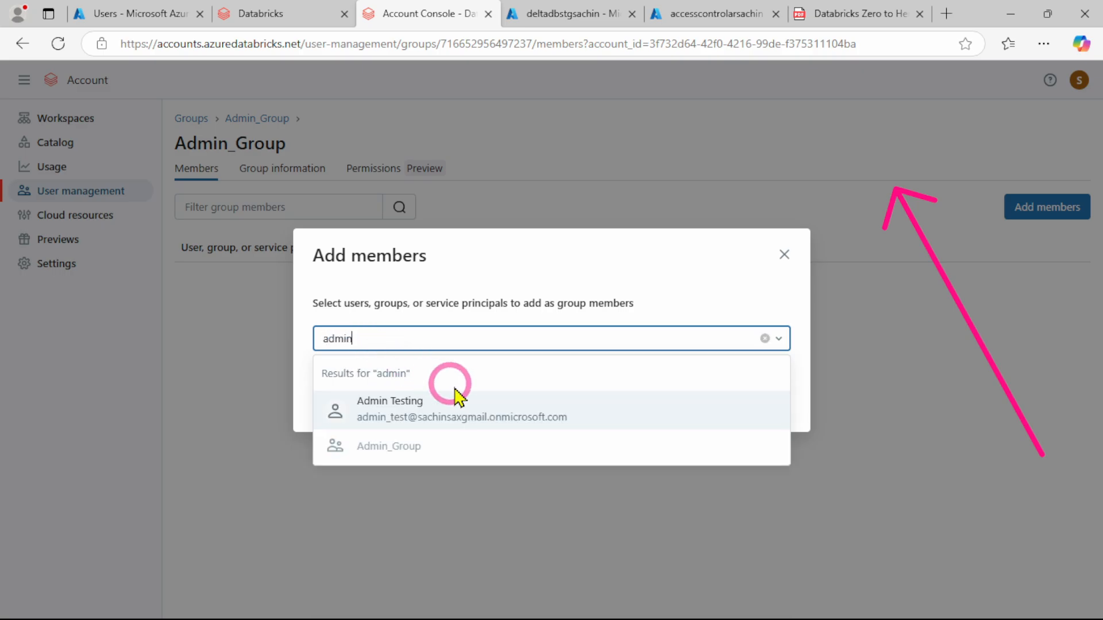
{"action": "left_click", "coordinate": [400, 410]}
{"action": "left_click", "coordinate": [504, 415]}
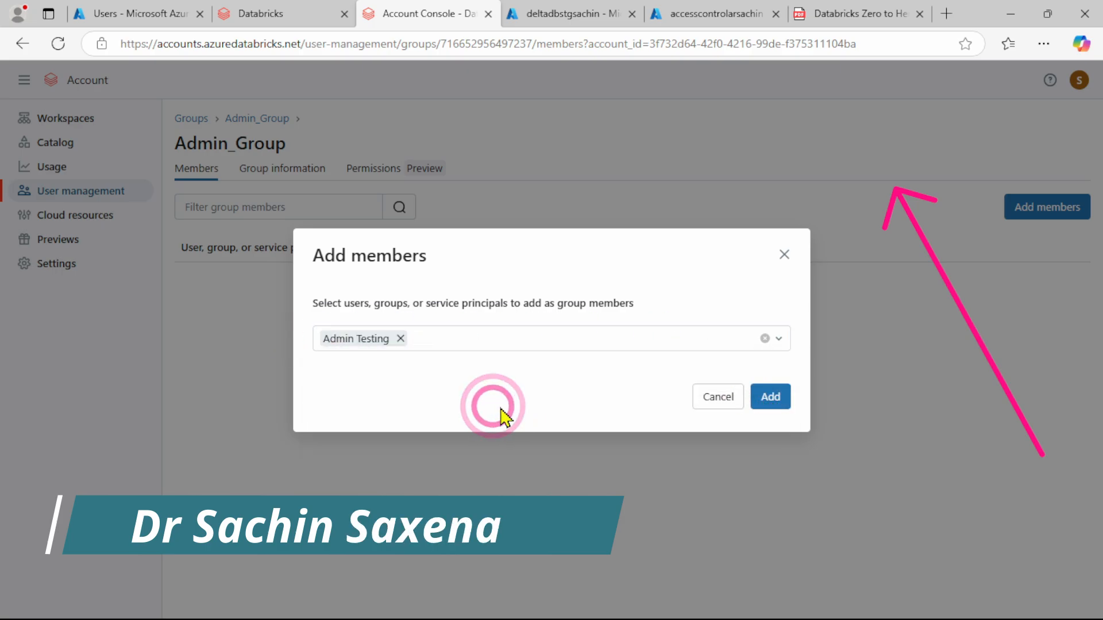
{"action": "left_click", "coordinate": [773, 402]}
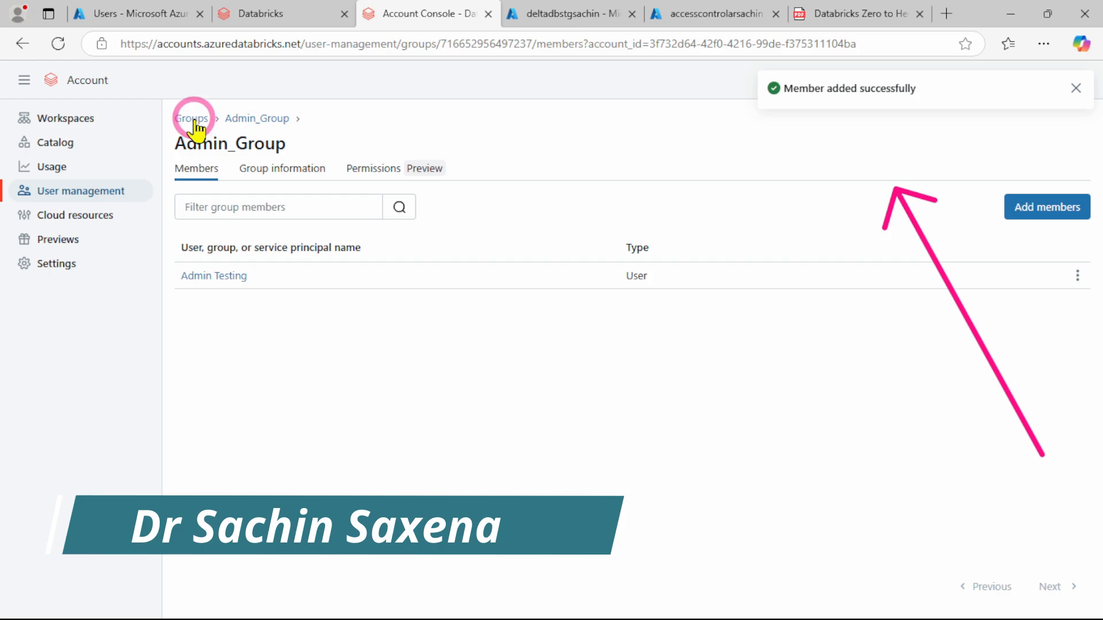
Return to the group list and create a second account group named Developer_Group
{"action": "left_click", "coordinate": [191, 118]}
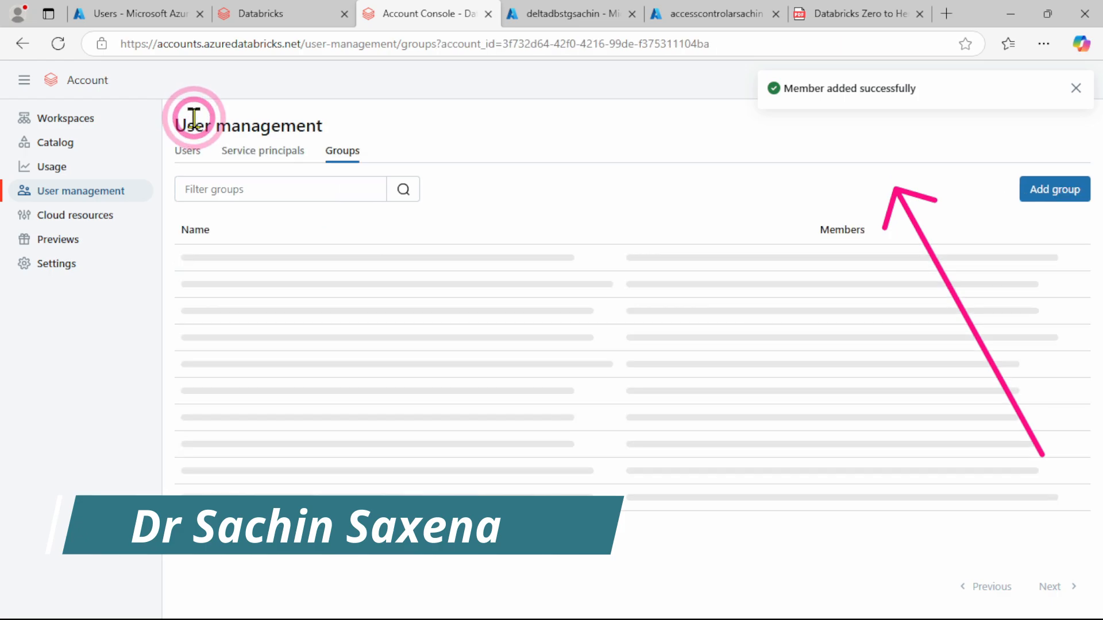
{"action": "left_click", "coordinate": [1043, 192]}
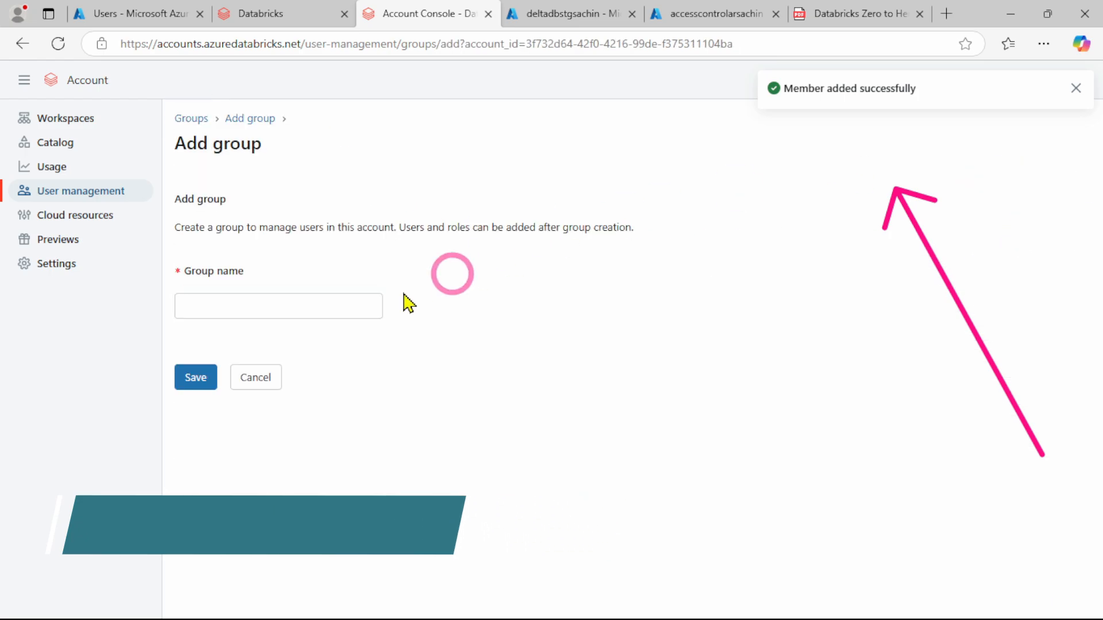
{"action": "left_click", "coordinate": [259, 313]}
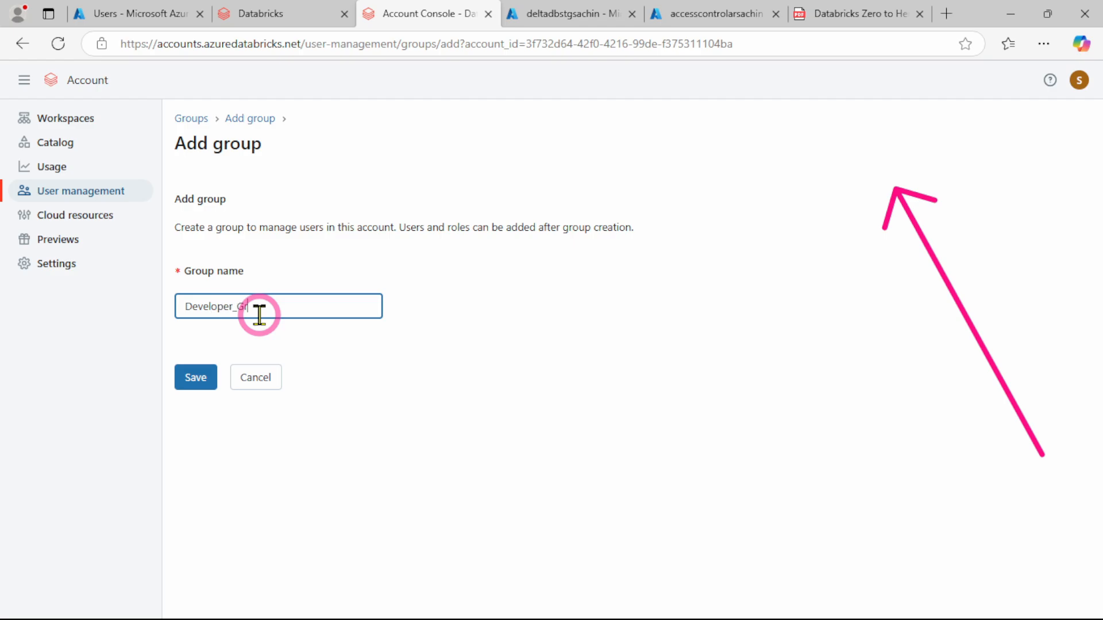
{"action": "left_click", "coordinate": [196, 378]}
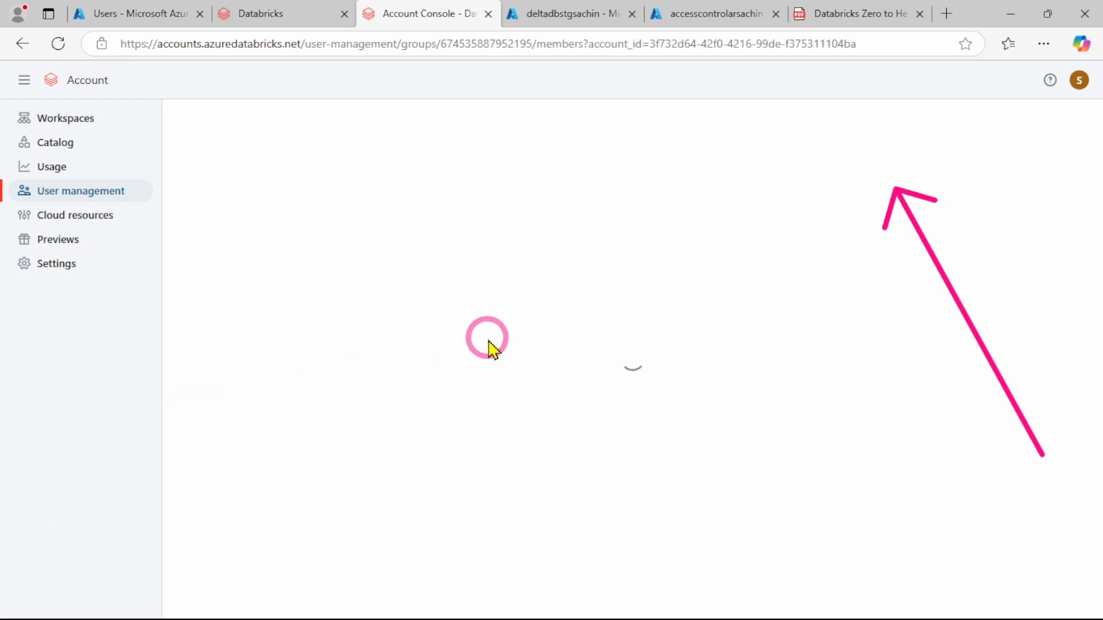
Find the Developer Tester user by searching for deve and add it as a member of Developer_Group
{"action": "left_click", "coordinate": [1018, 217]}
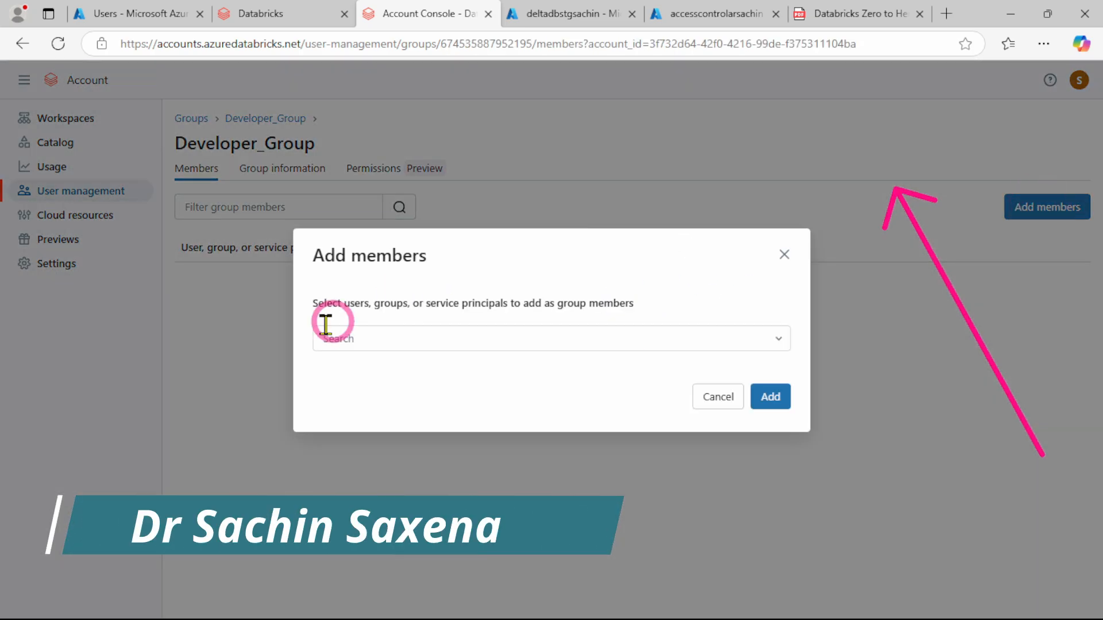
{"action": "left_click", "coordinate": [345, 337]}
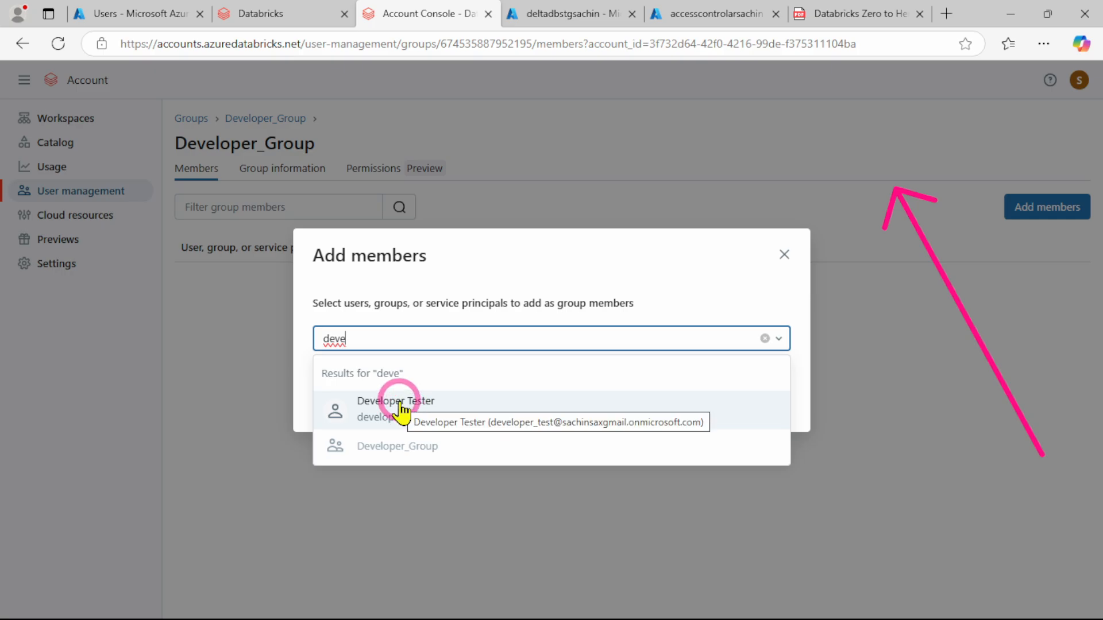
{"action": "left_click", "coordinate": [401, 409]}
{"action": "left_click", "coordinate": [622, 277]}
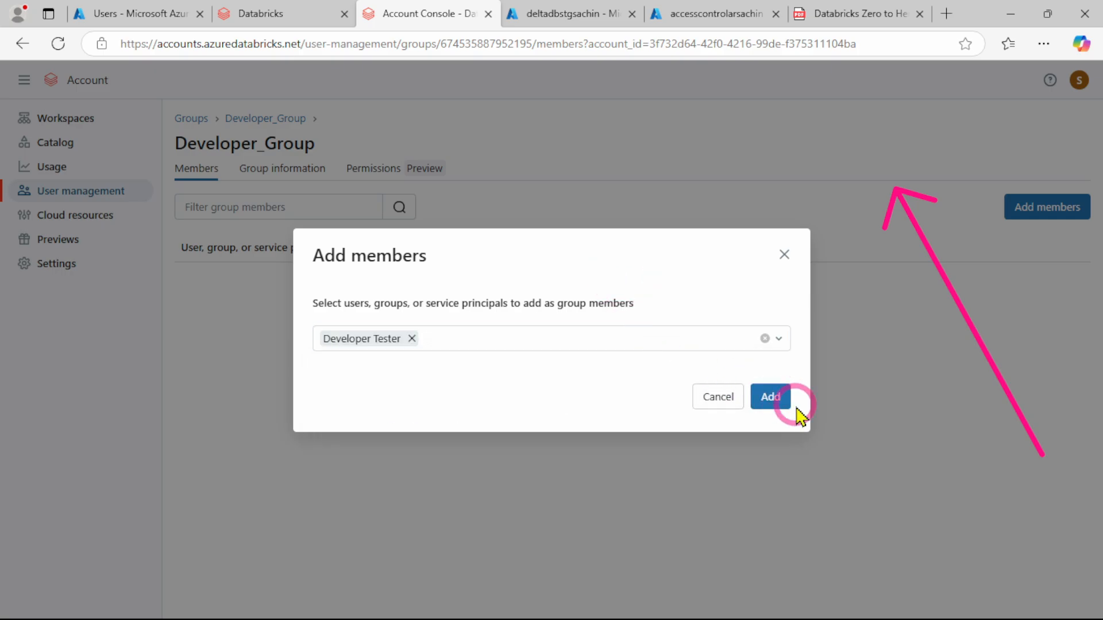
{"action": "left_click", "coordinate": [780, 402]}
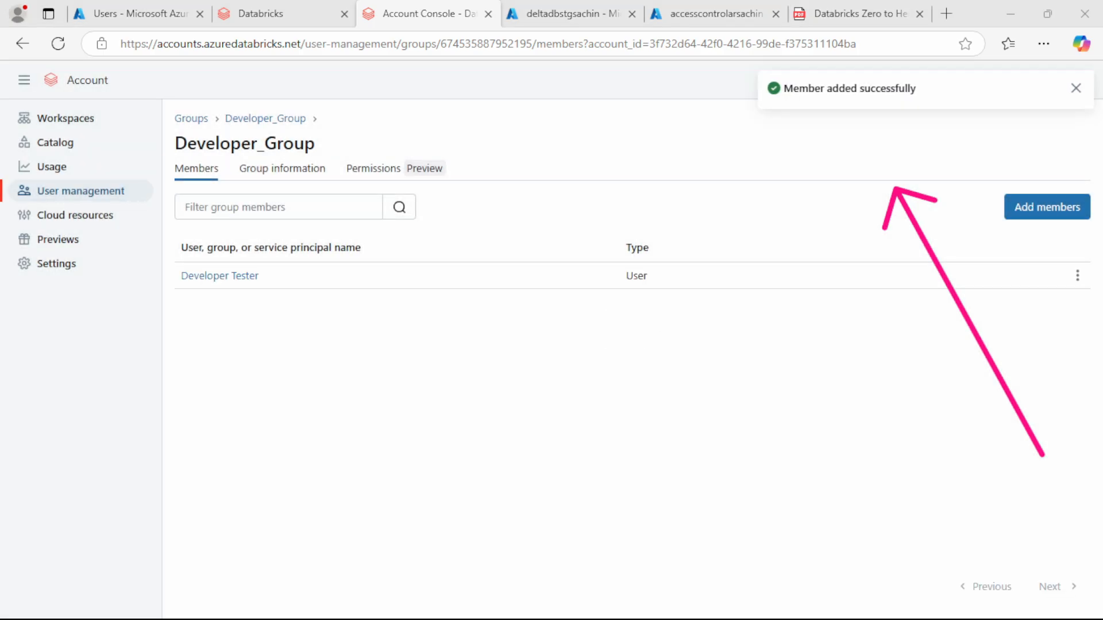
Read Step 9 on workspace permissions in the PDF guide and return to the Databricks account console
{"action": "left_click", "coordinate": [820, 11]}
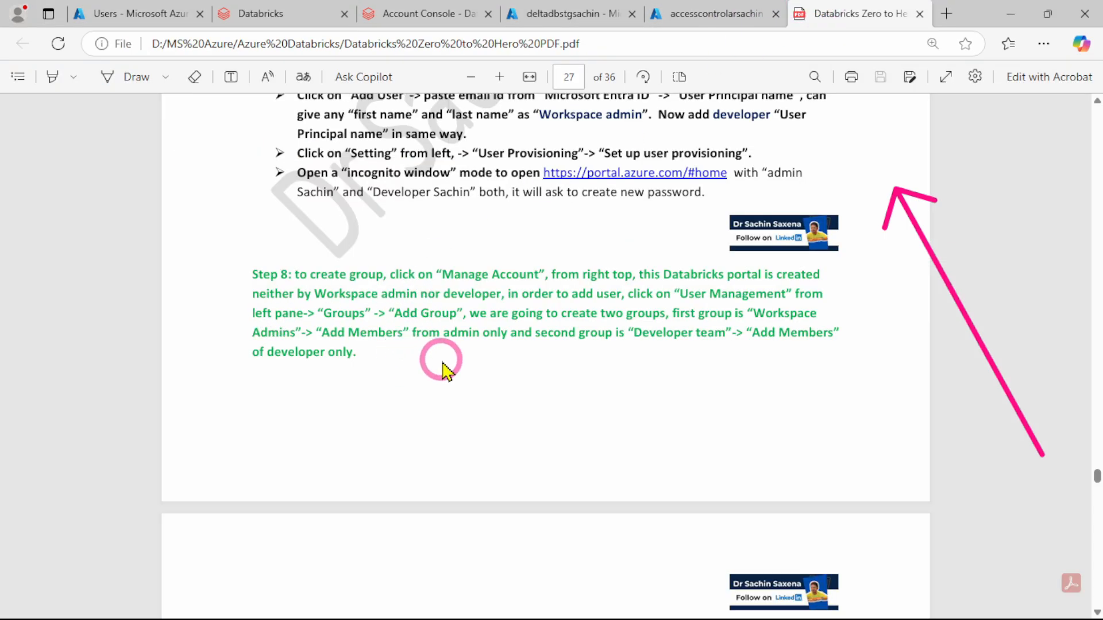
{"action": "scroll", "coordinate": [397, 339], "scroll_direction": "down", "scroll_amount": 3}
{"action": "scroll", "coordinate": [386, 336], "scroll_direction": "down", "scroll_amount": 4}
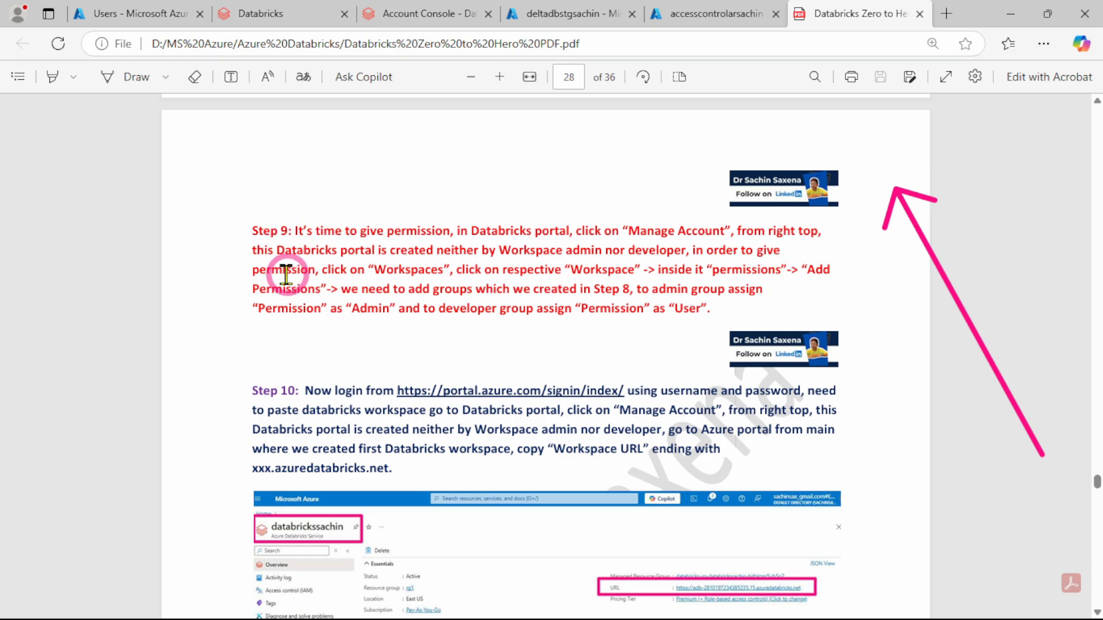
{"action": "left_click", "coordinate": [230, 10]}
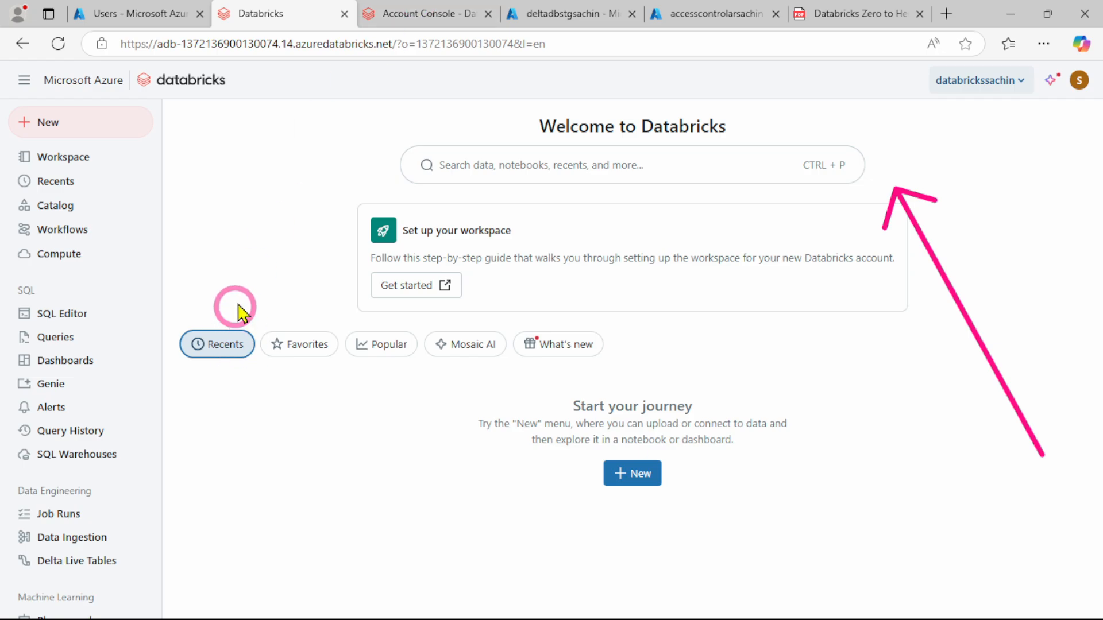
{"action": "left_click", "coordinate": [415, 11]}
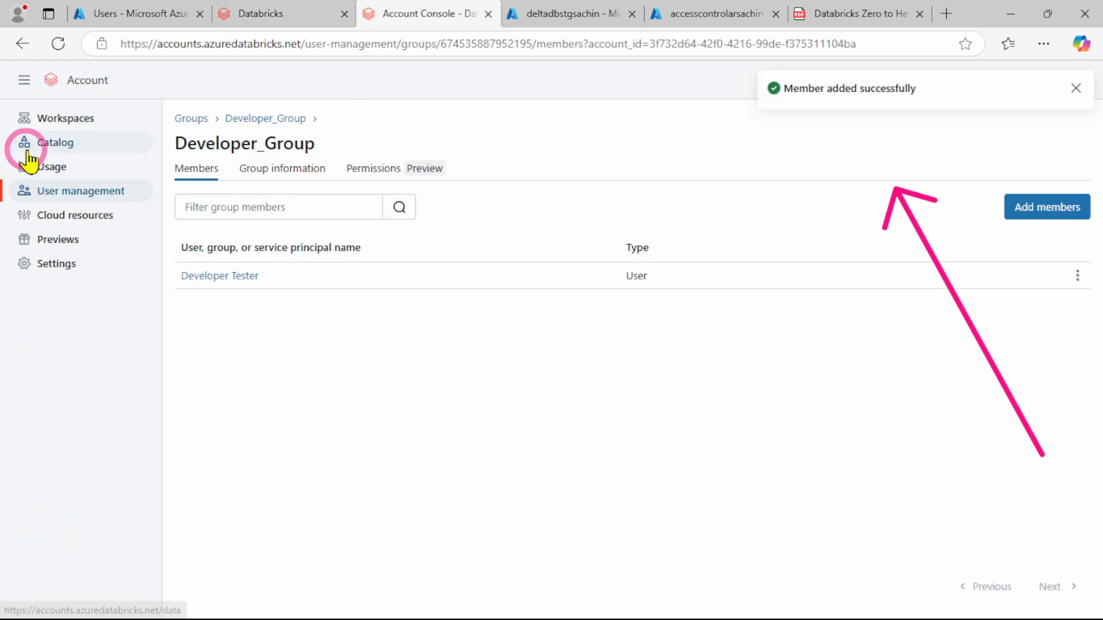
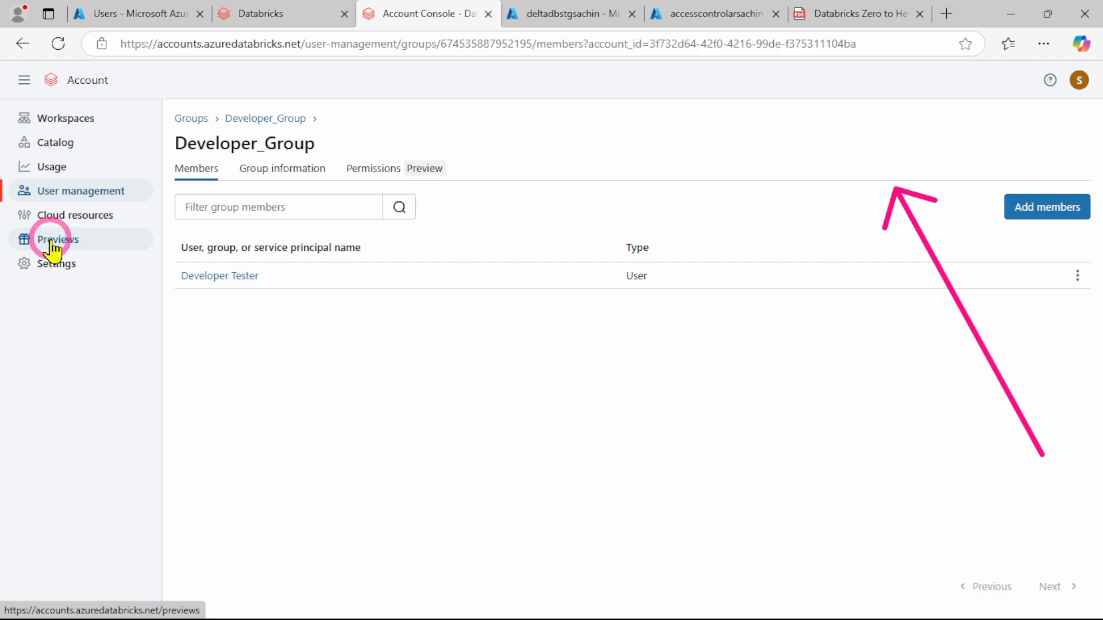
Open the databrickssachin workspace's permissions and add Admin_Group with the Admin permission, finding it by searching for adm
{"action": "left_click", "coordinate": [53, 119]}
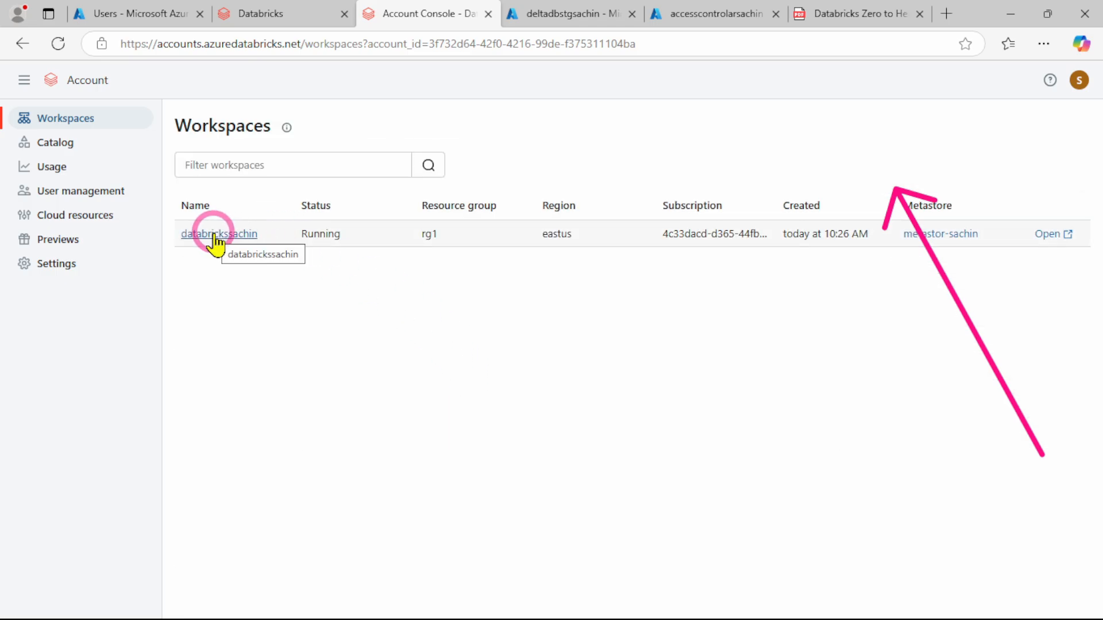
{"action": "left_click", "coordinate": [215, 237]}
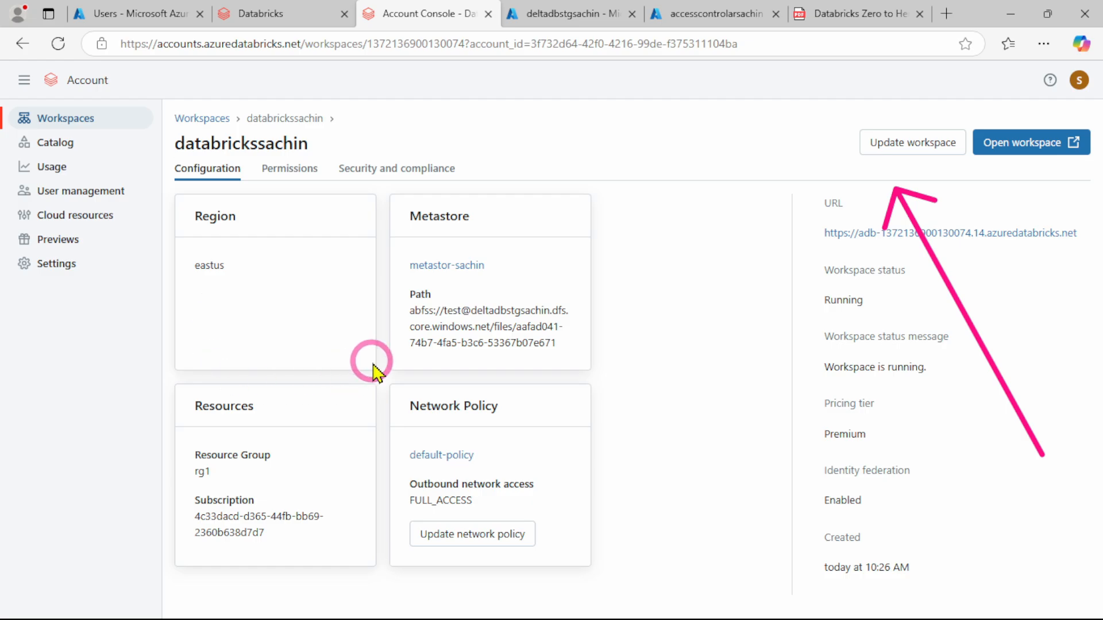
{"action": "left_click", "coordinate": [290, 168]}
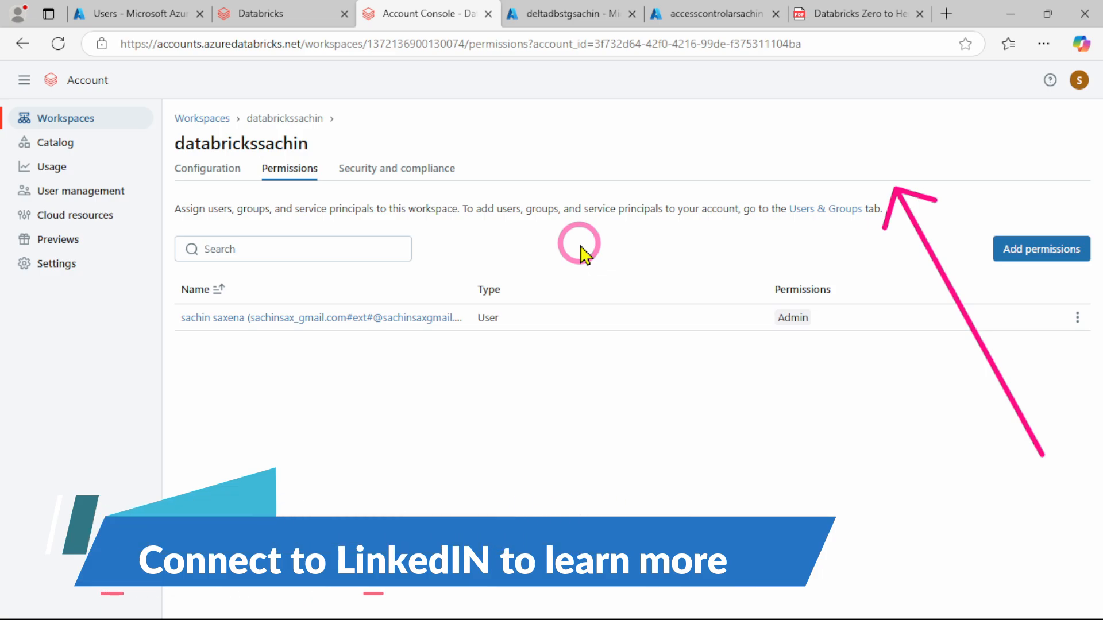
{"action": "left_click", "coordinate": [1057, 253]}
{"action": "left_click", "coordinate": [457, 336]}
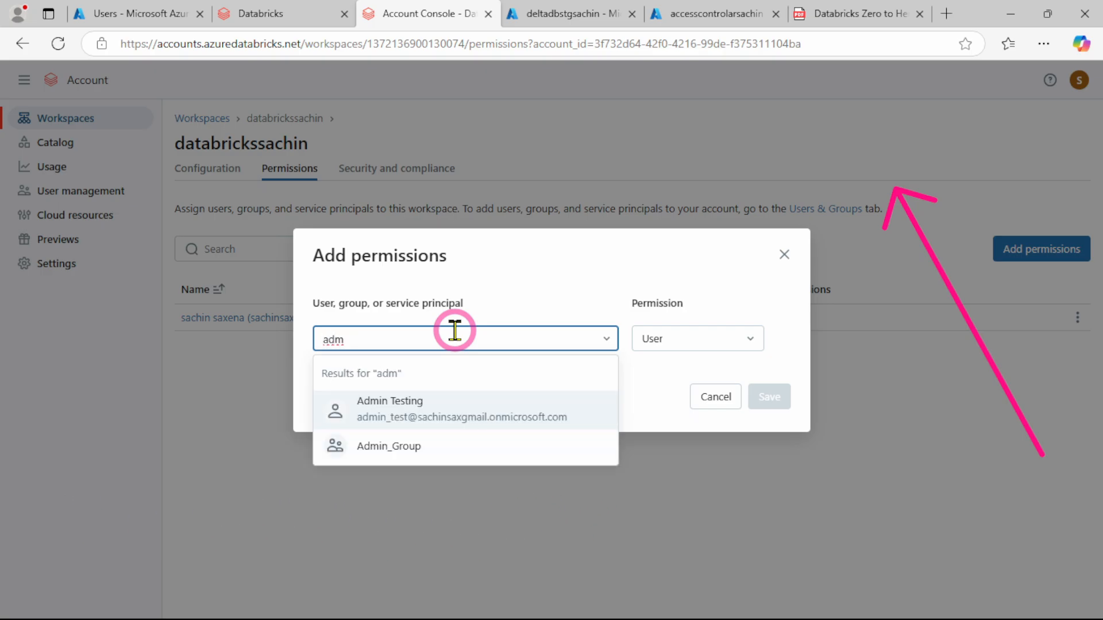
{"action": "left_click", "coordinate": [395, 451]}
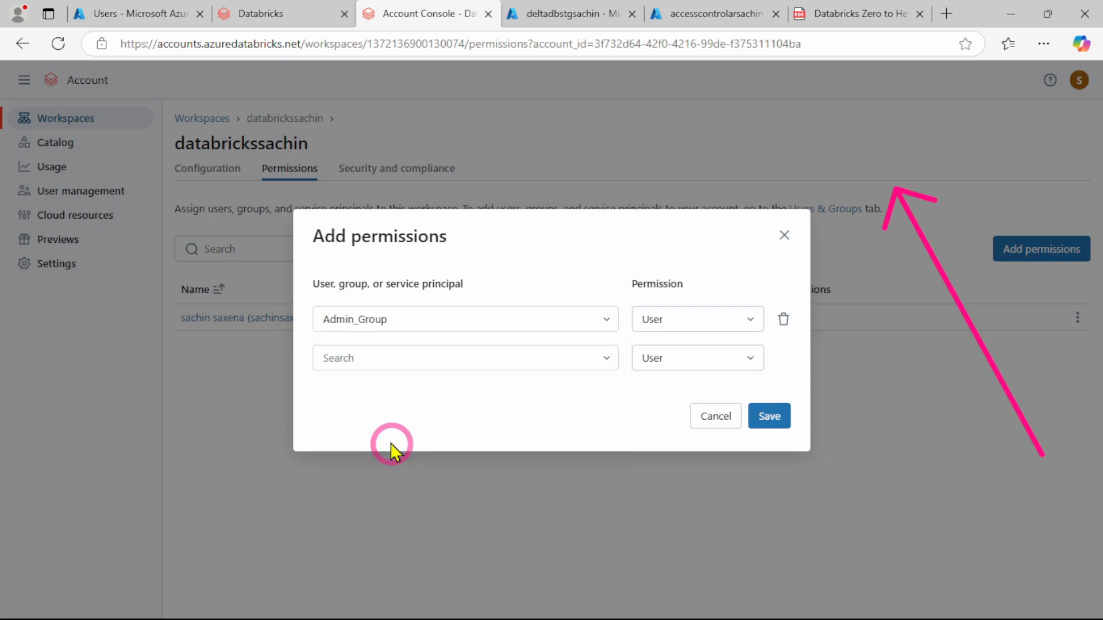
{"action": "left_click", "coordinate": [695, 322]}
{"action": "left_click", "coordinate": [691, 376]}
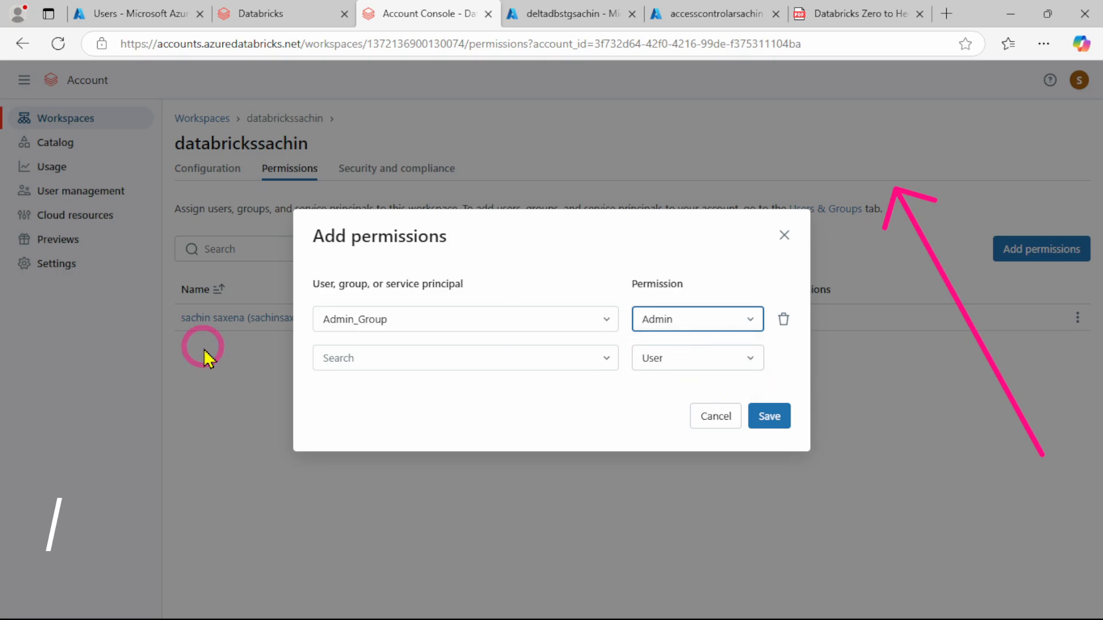
Add Developer_Group with the User permission, finding it by searching for dev, and save the workspace permissions
{"action": "left_click", "coordinate": [398, 355]}
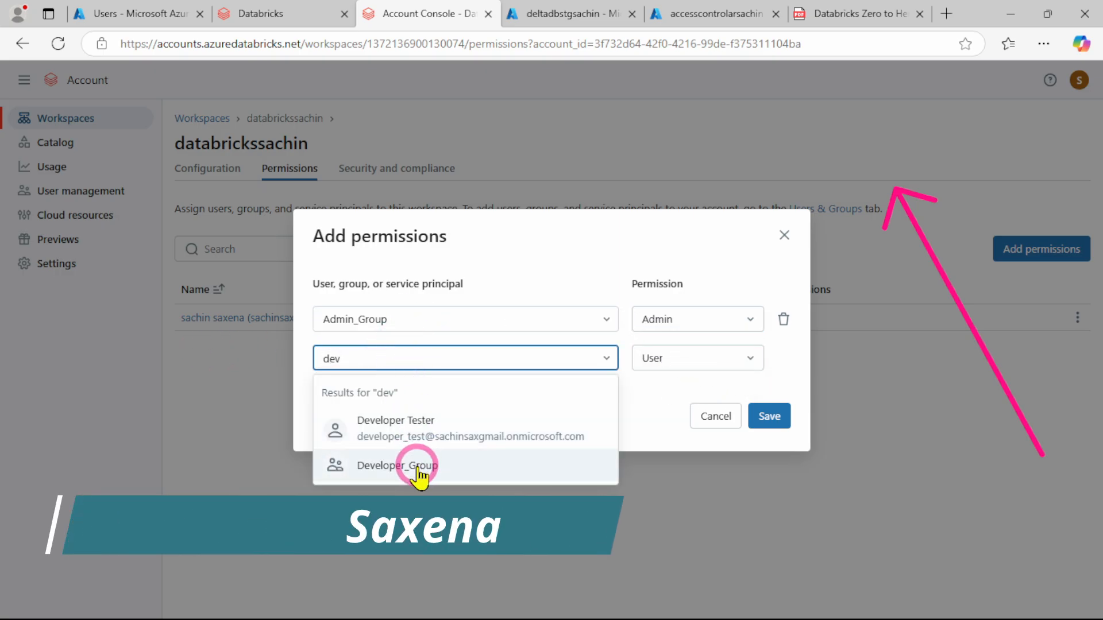
{"action": "left_click", "coordinate": [413, 468]}
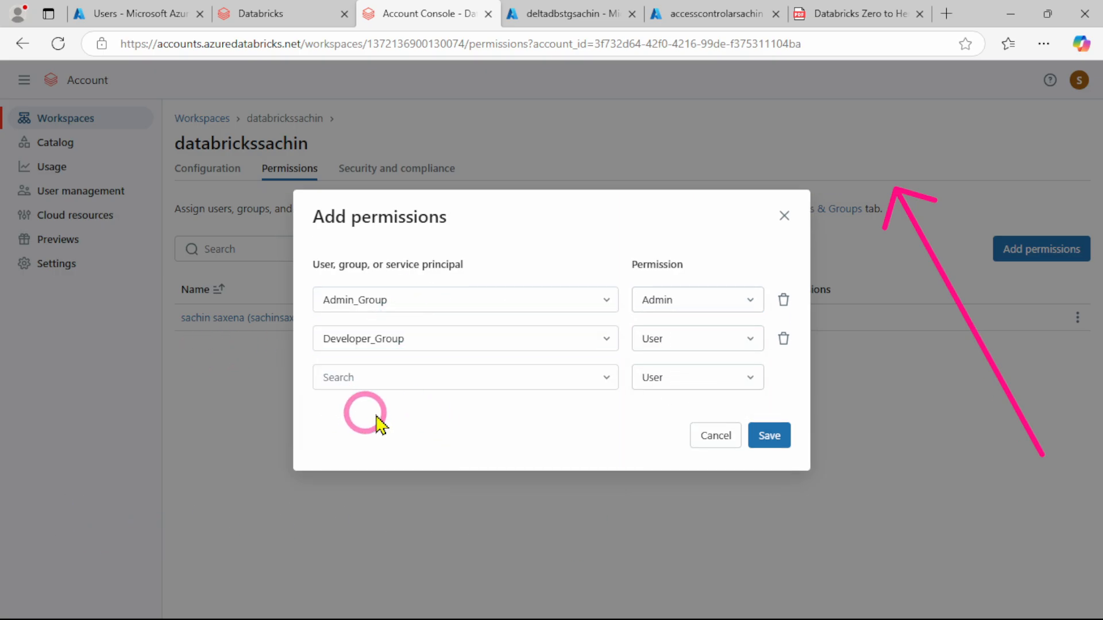
{"action": "left_click", "coordinate": [741, 343]}
{"action": "left_click", "coordinate": [667, 360]}
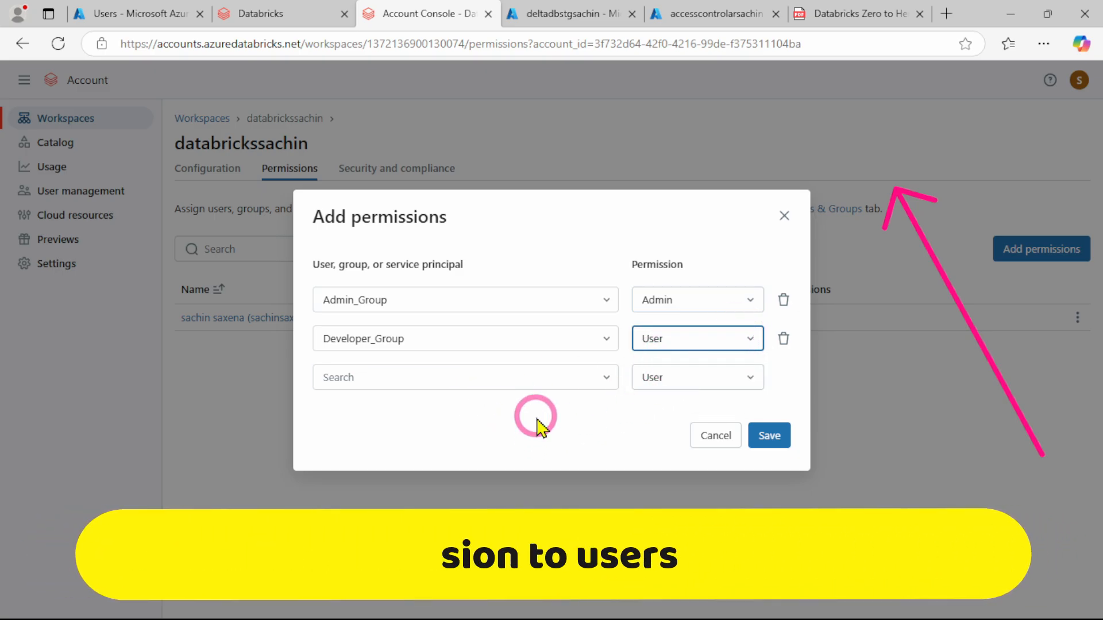
{"action": "left_click", "coordinate": [773, 438]}
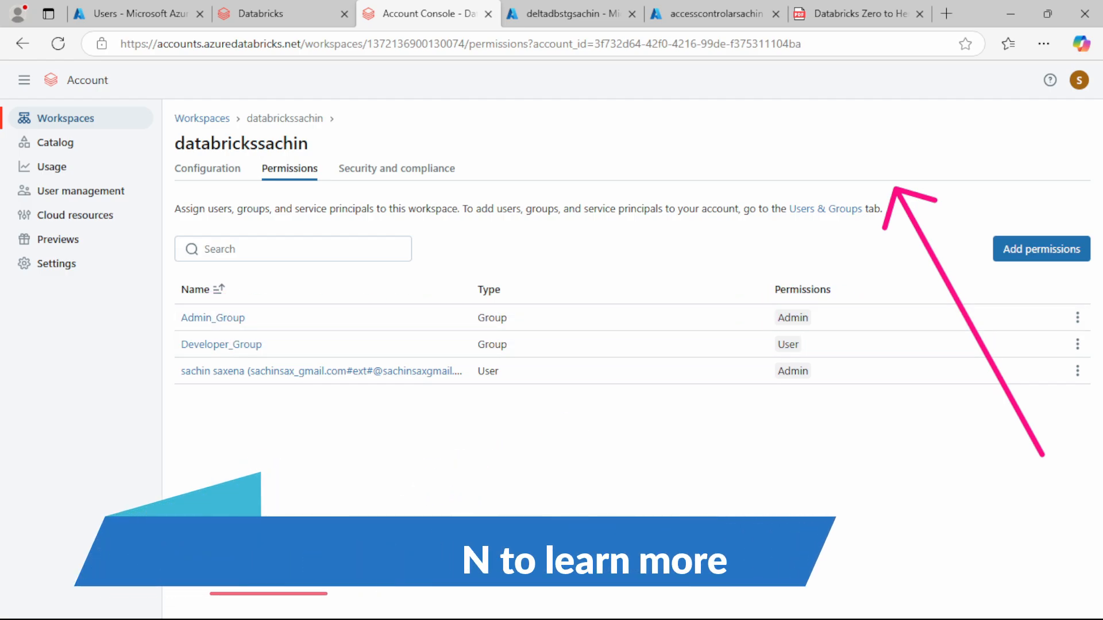
Following Step 10 of the PDF guide, open the databrickssachin resource in the Azure portal and copy its workspace URL
{"action": "left_click", "coordinate": [853, 12]}
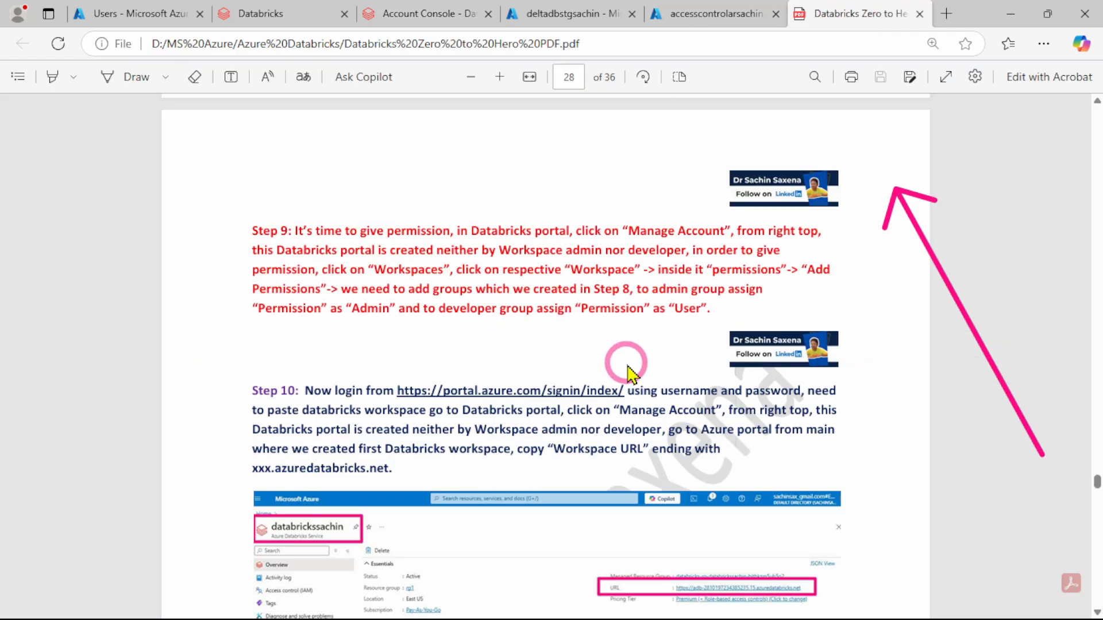
{"action": "scroll", "coordinate": [623, 369], "scroll_direction": "down", "scroll_amount": 3}
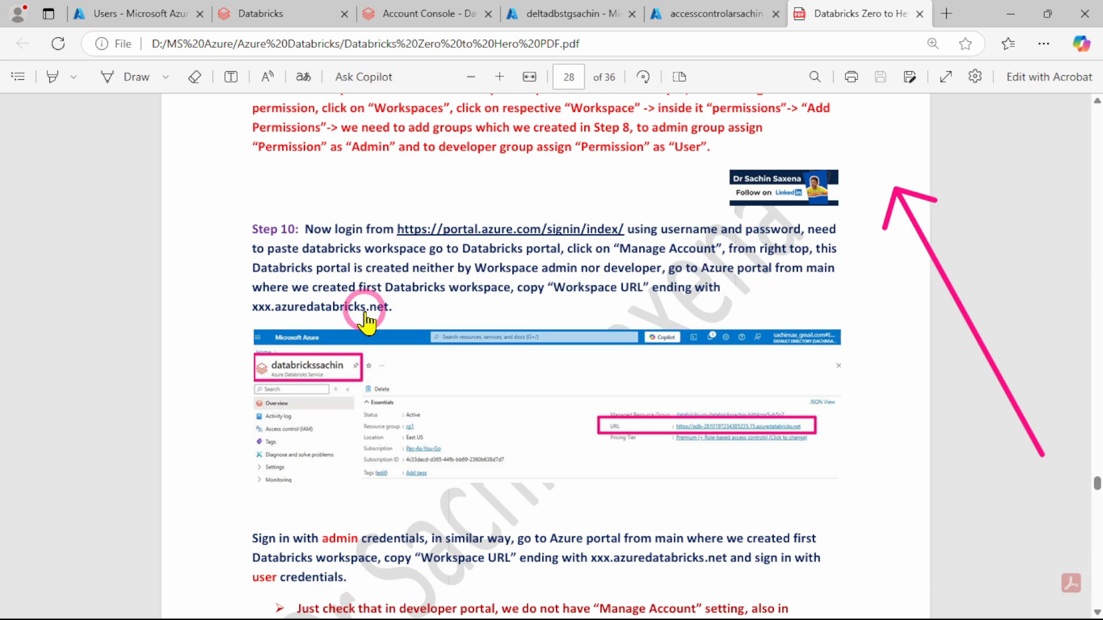
{"action": "left_click", "coordinate": [566, 13]}
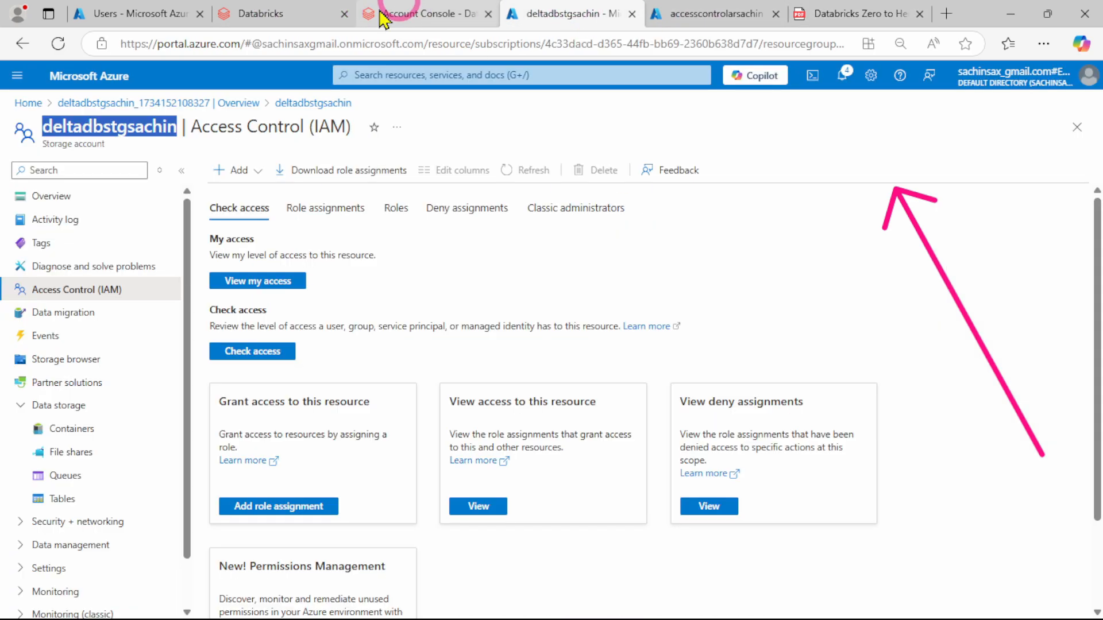
{"action": "left_click", "coordinate": [253, 12]}
{"action": "left_click", "coordinate": [535, 16]}
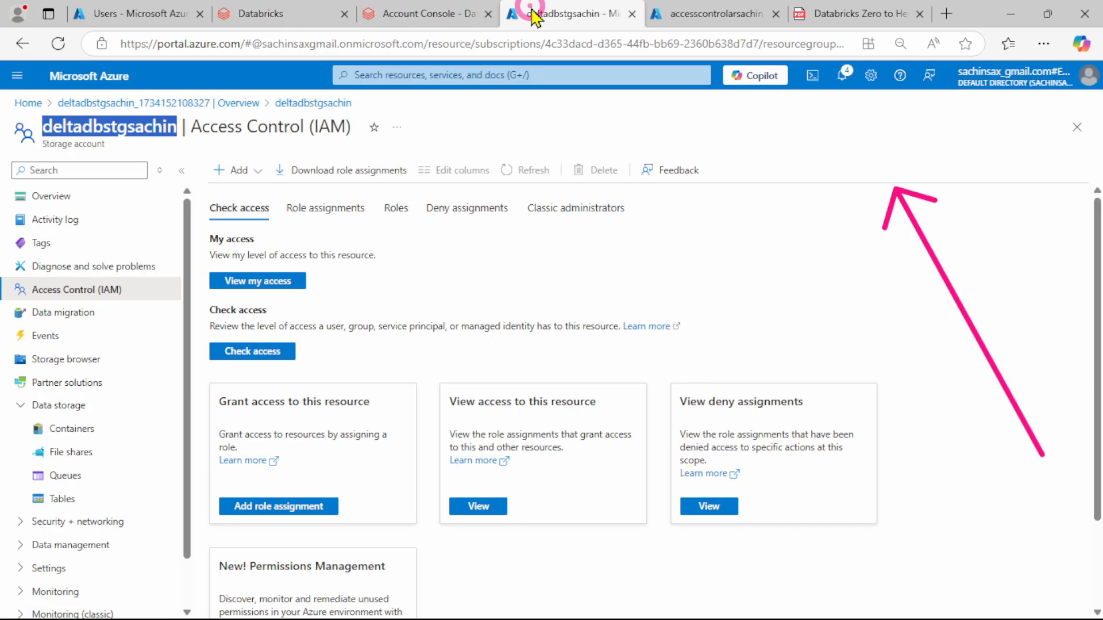
{"action": "left_click", "coordinate": [381, 11]}
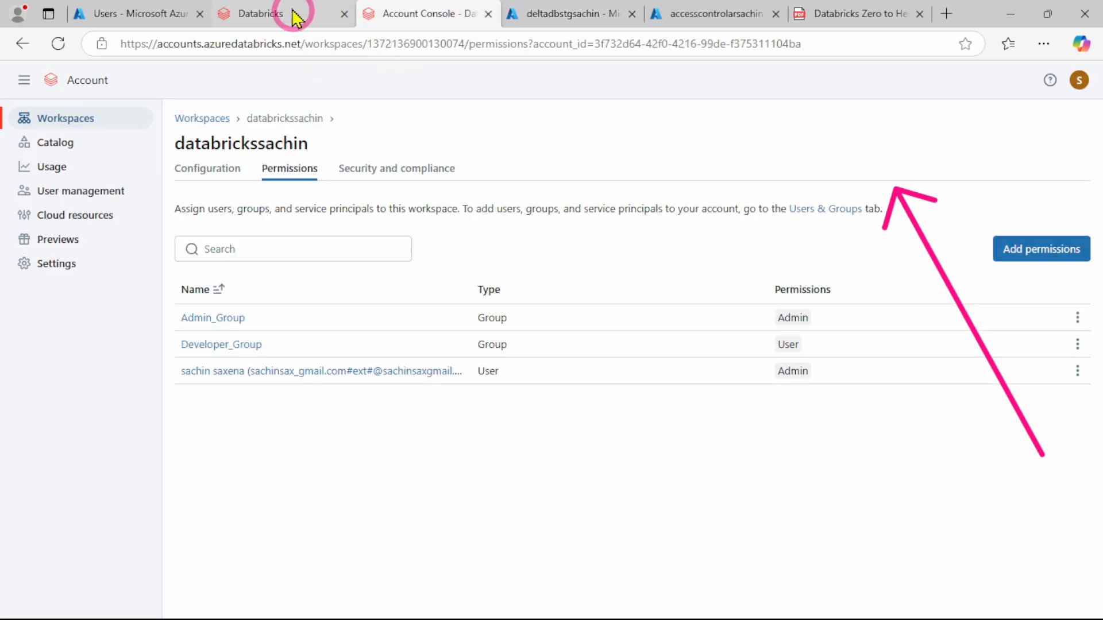
{"action": "left_click", "coordinate": [274, 11]}
{"action": "left_click", "coordinate": [126, 12]}
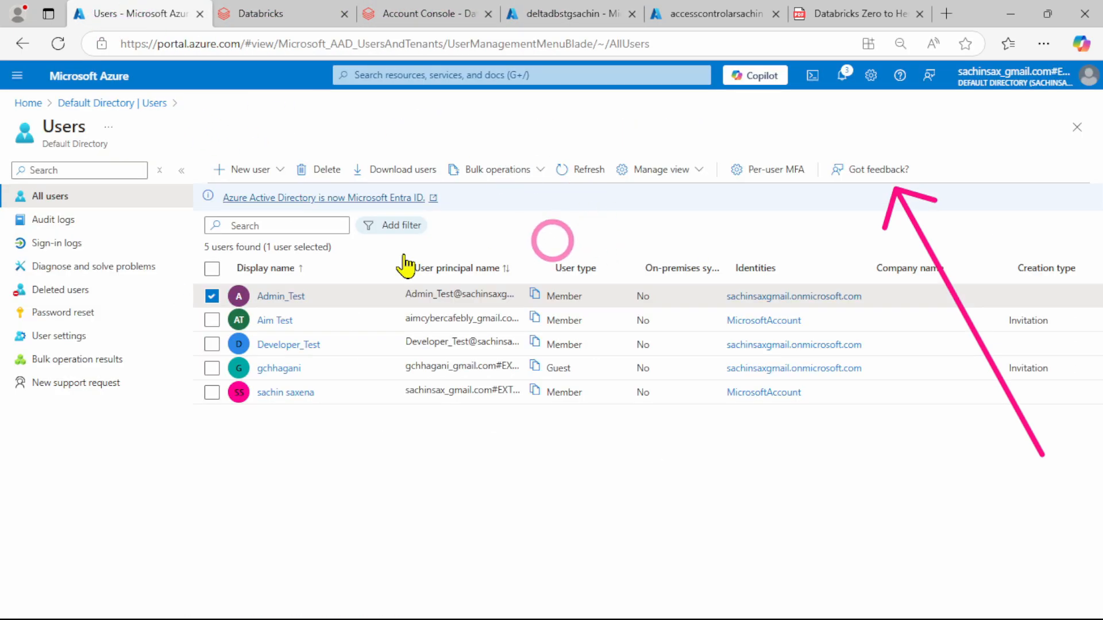
{"action": "left_click", "coordinate": [26, 103]}
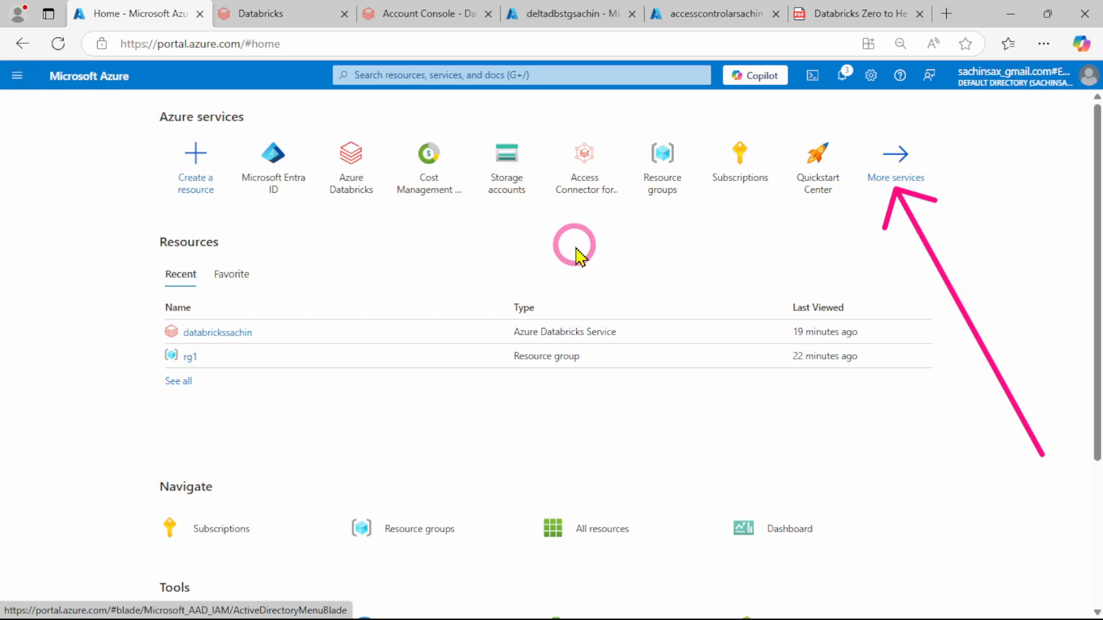
{"action": "left_click", "coordinate": [196, 335]}
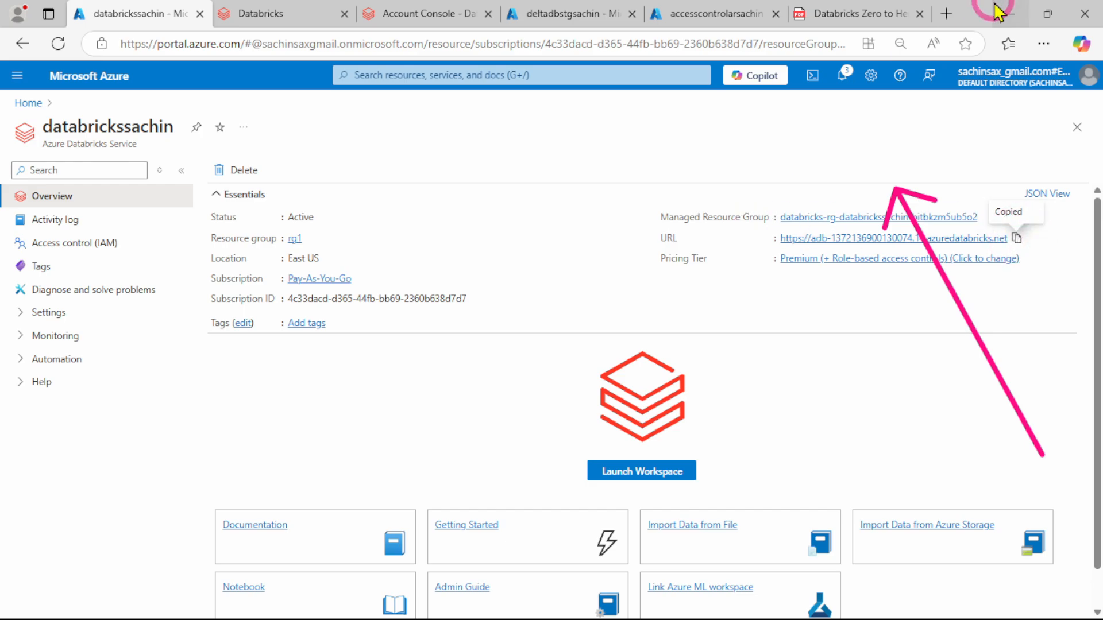
Switch to the InPrivate window of the admin test user, load the copied workspace URL and sign in with Microsoft Entra ID
{"action": "mouse_move", "coordinate": [661, 604]}
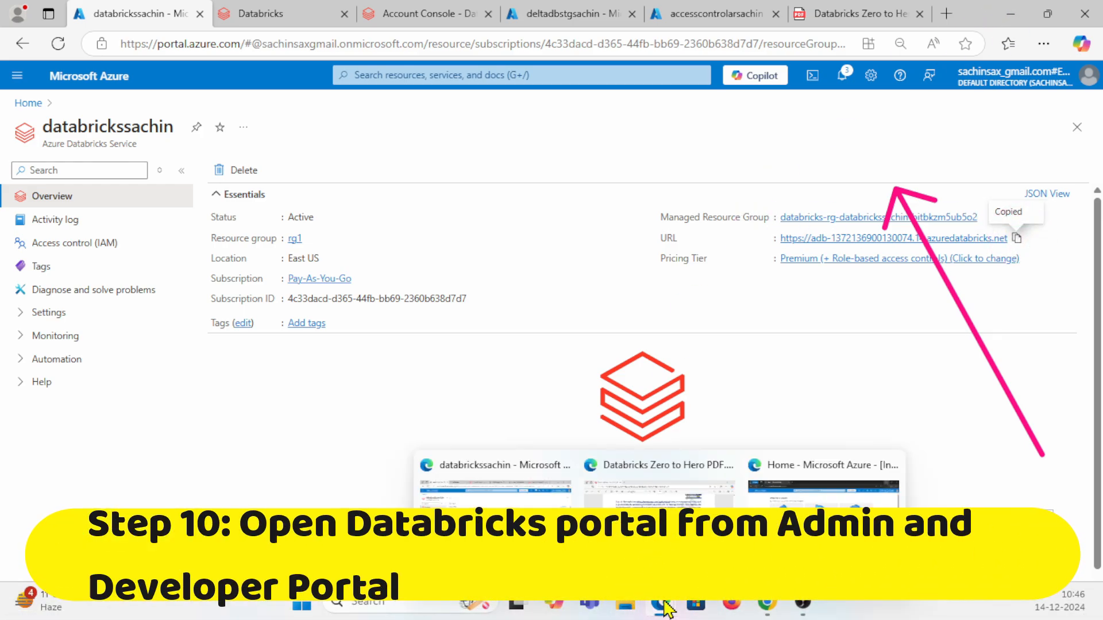
{"action": "mouse_move", "coordinate": [823, 531]}
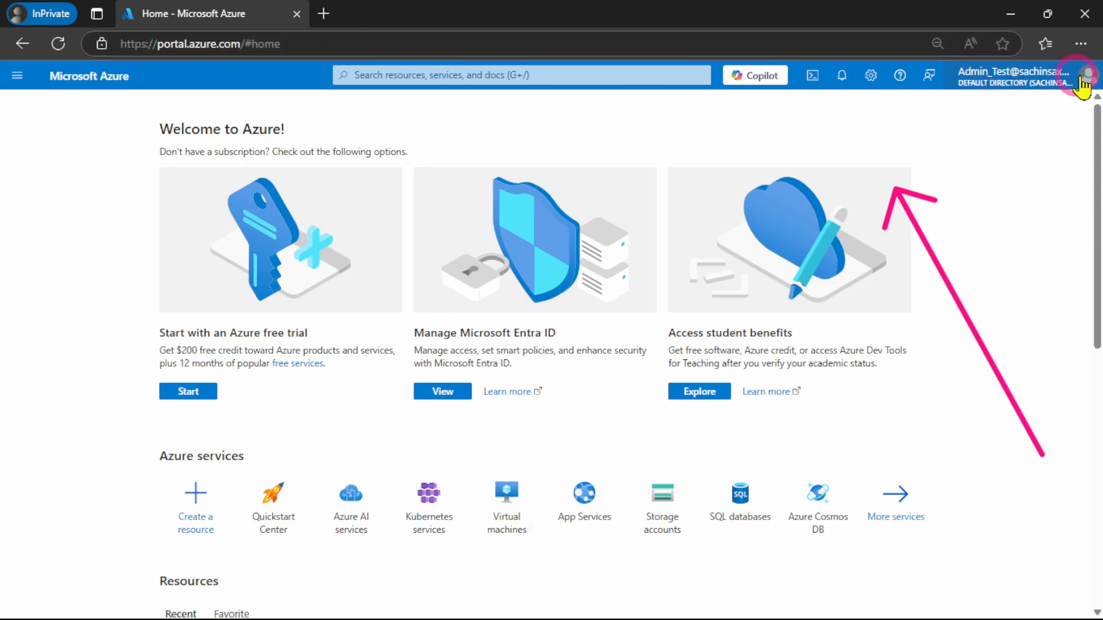
{"action": "left_click", "coordinate": [1088, 80]}
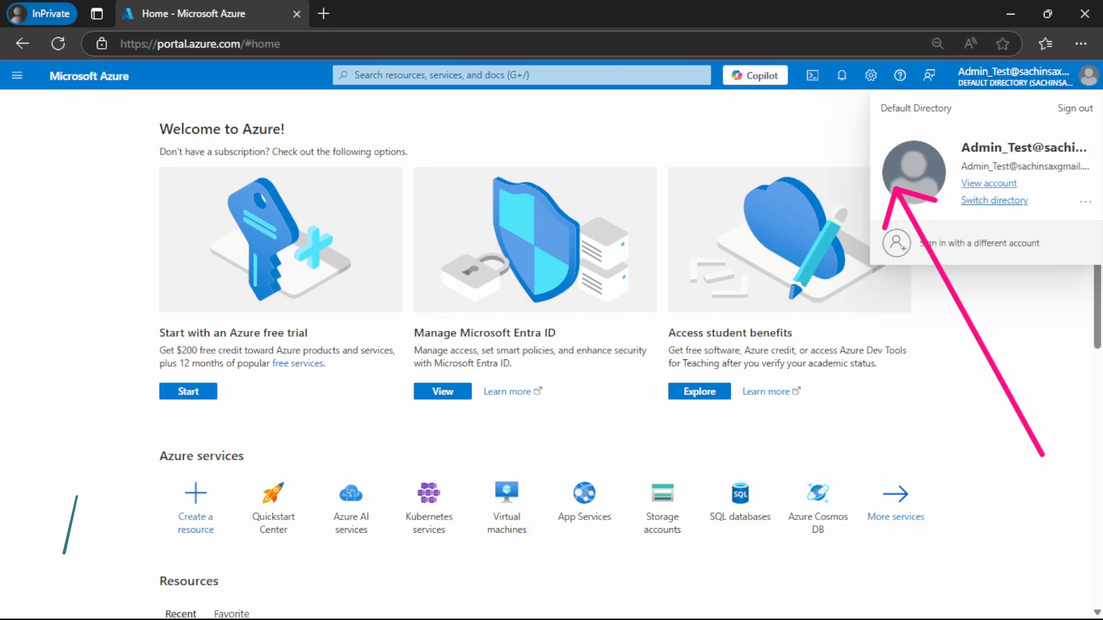
{"action": "left_click", "coordinate": [338, 44]}
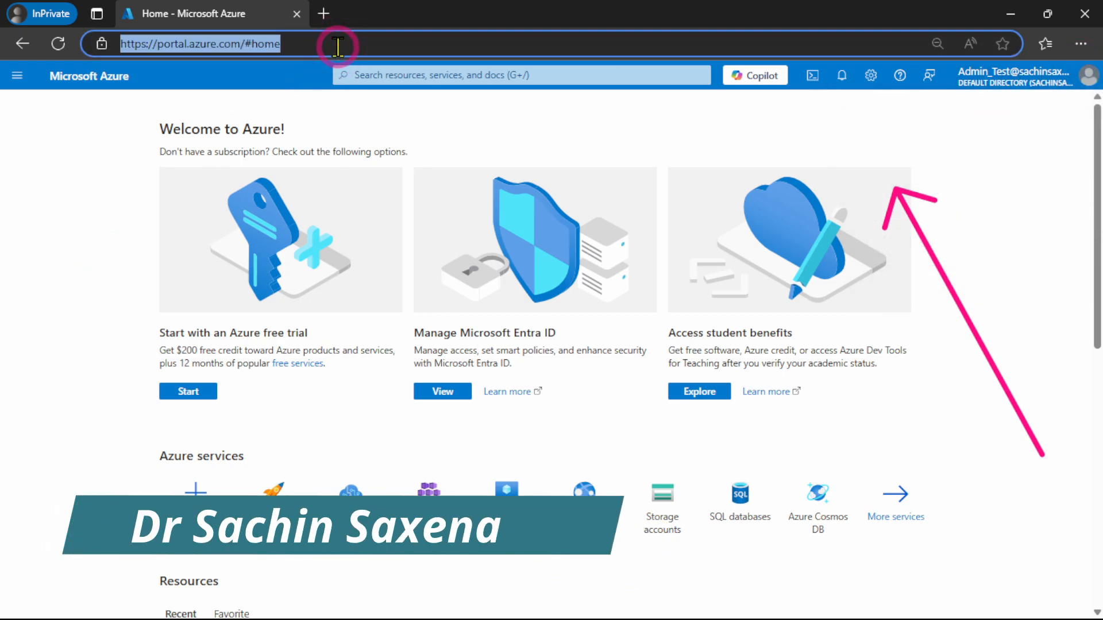
{"action": "type", "text": "https://adb-1372136900130074.14.azuredatabricks.net"}
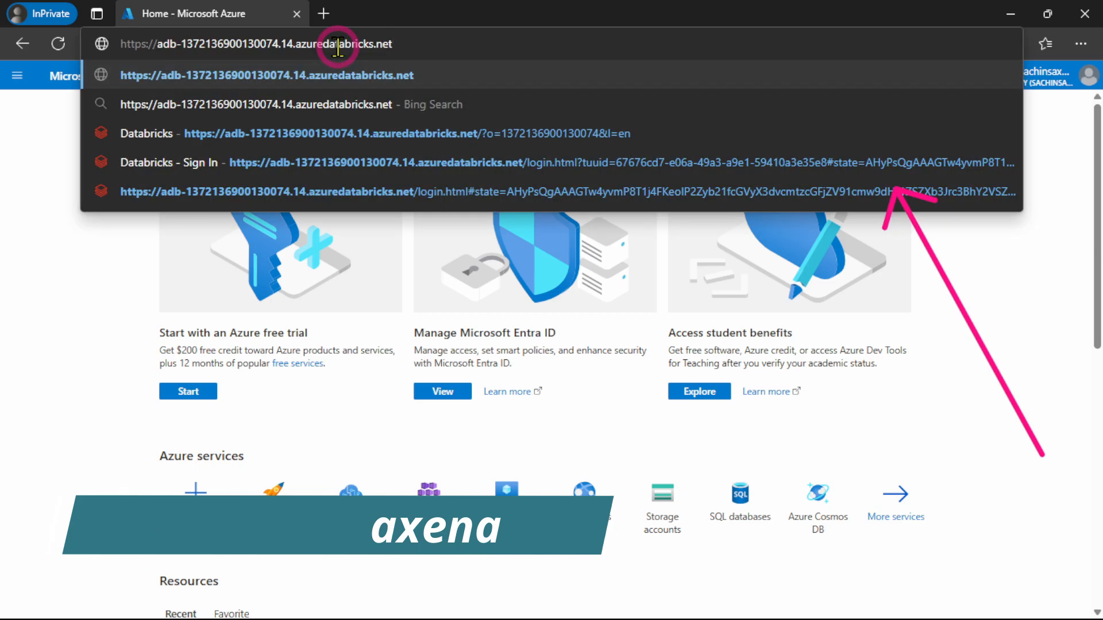
{"action": "key", "text": "Return"}
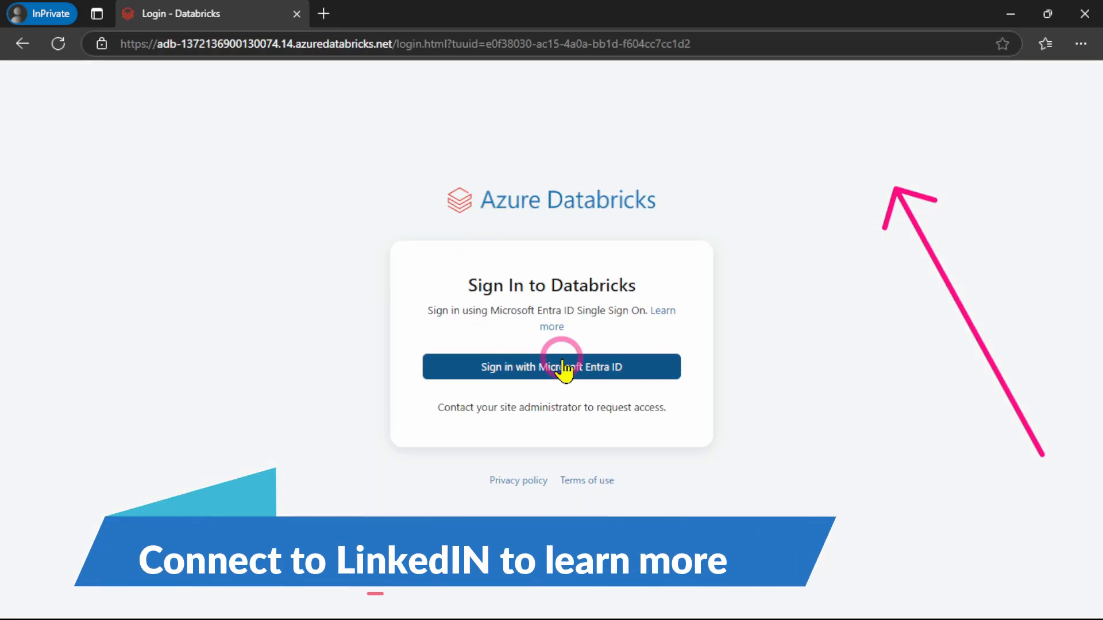
{"action": "left_click", "coordinate": [555, 370]}
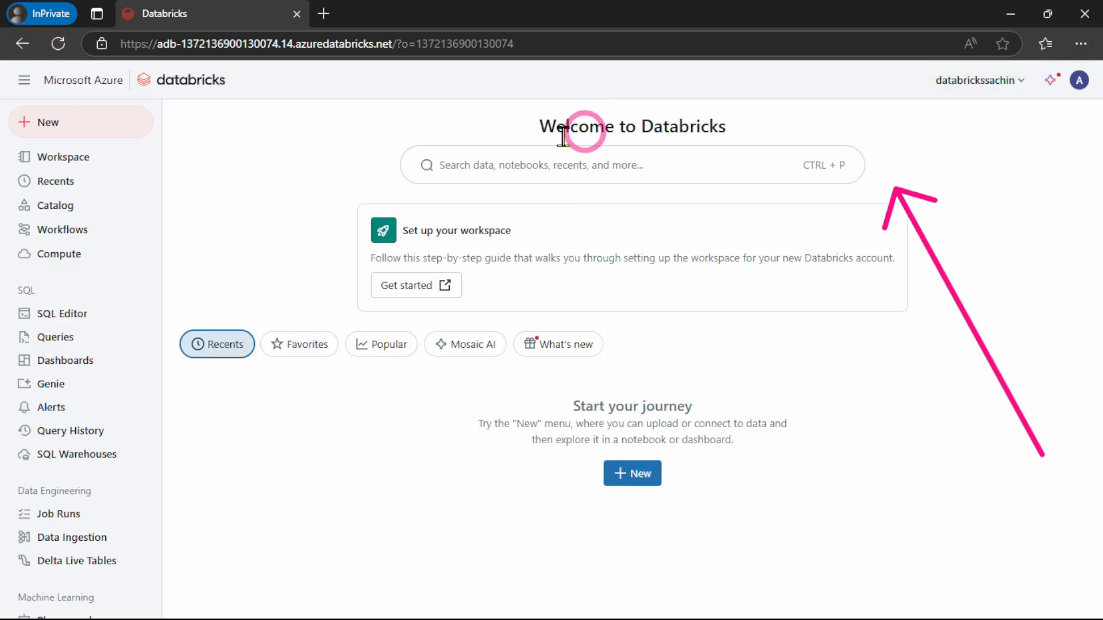
Check the admin test user's workspace switcher and profile menu for the Manage account option
{"action": "left_click", "coordinate": [1006, 87]}
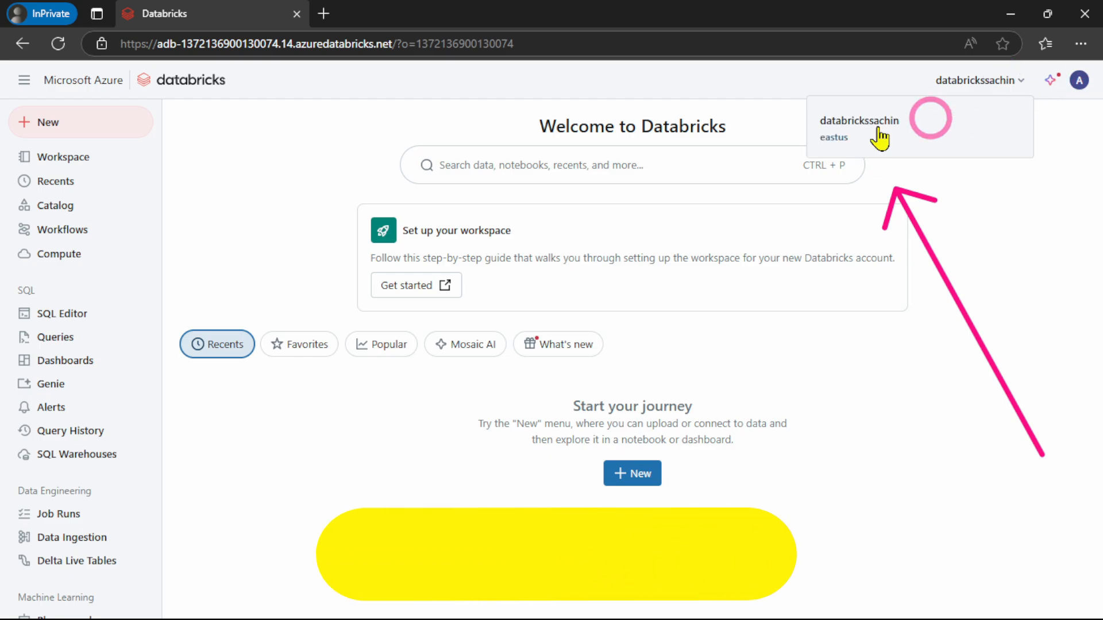
{"action": "left_click", "coordinate": [1080, 81]}
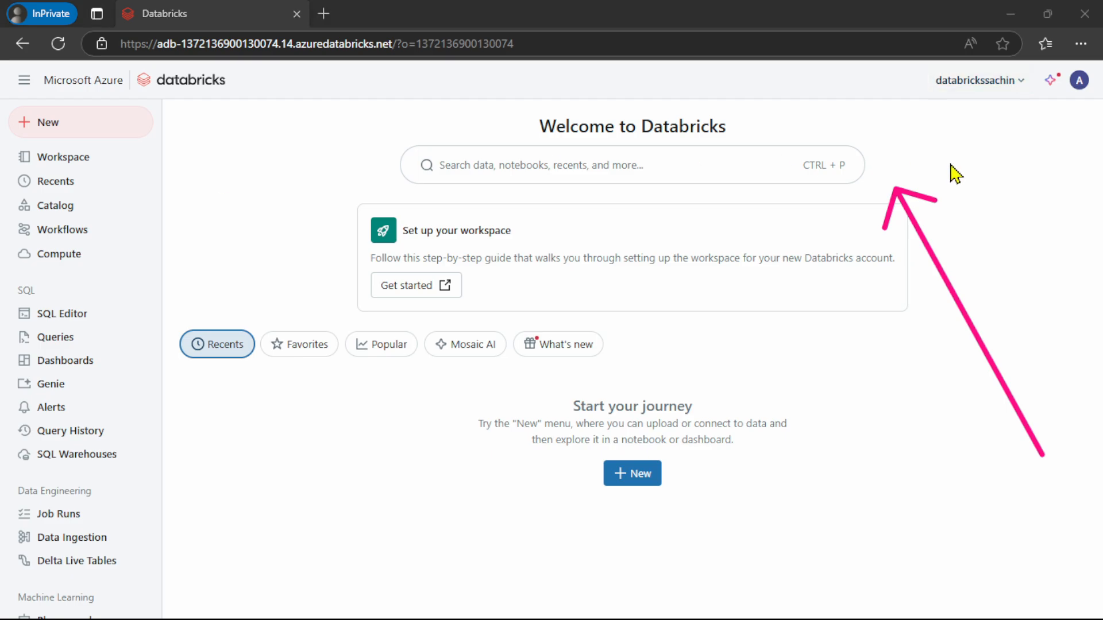
{"action": "left_click_drag", "start_coordinate": [934, 447], "coordinate": [1038, 123]}
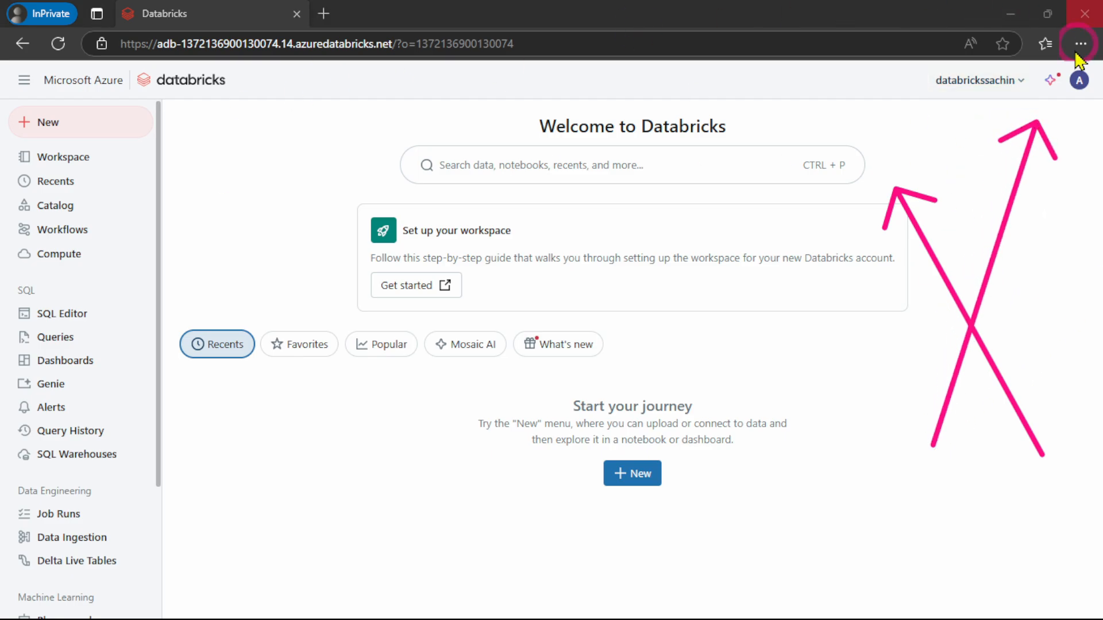
{"action": "left_click", "coordinate": [1077, 80]}
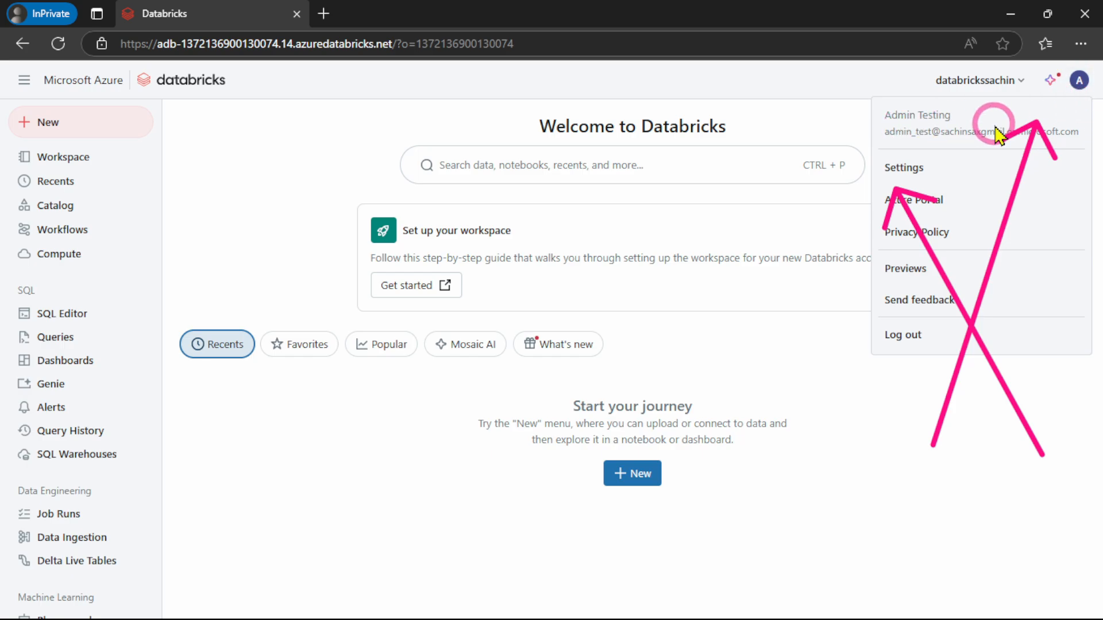
{"action": "left_click", "coordinate": [979, 81]}
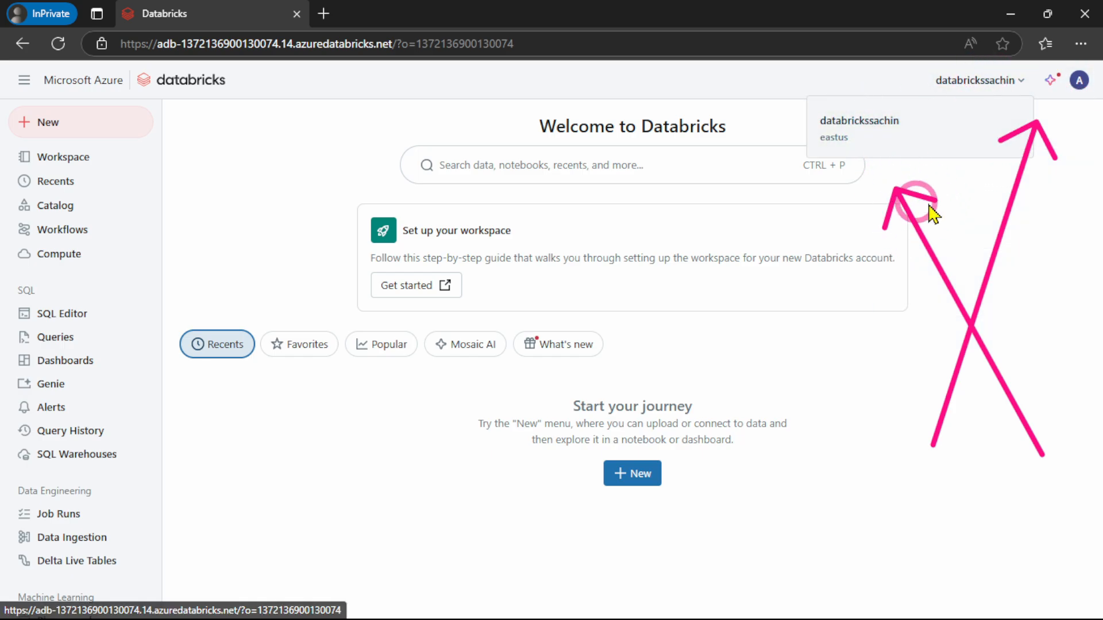
{"action": "left_click", "coordinate": [223, 232]}
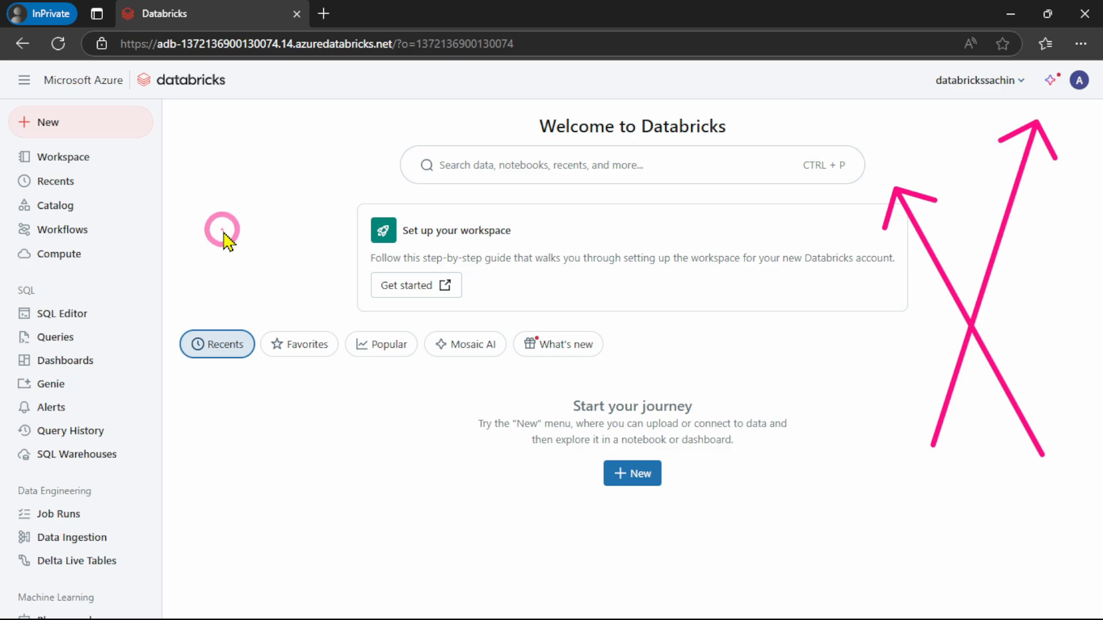
Return to the main account's Databricks workspace and check its workspace switcher for the Manage account option
{"action": "left_click", "coordinate": [1010, 13]}
{"action": "left_click", "coordinate": [307, 12]}
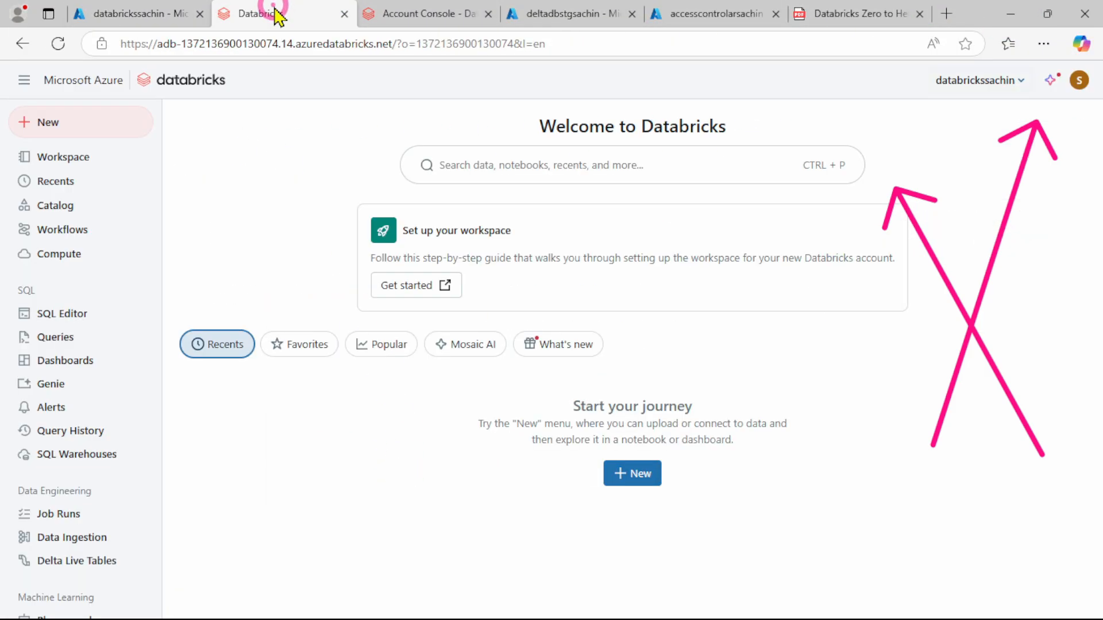
{"action": "left_click", "coordinate": [974, 81]}
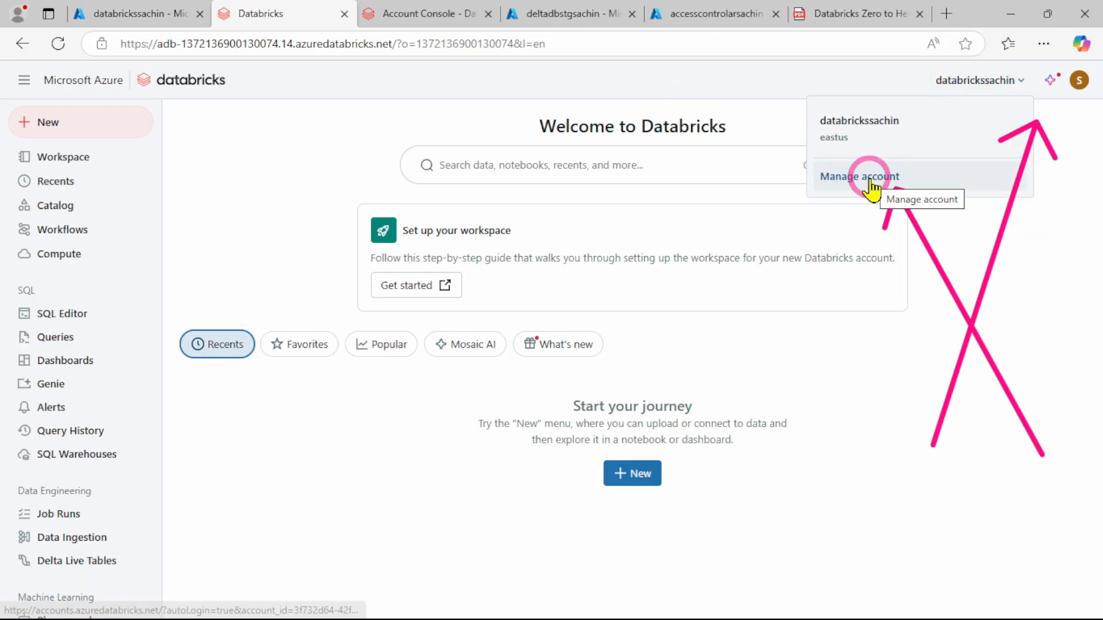
{"action": "left_click", "coordinate": [221, 196]}
Switch to the Chrome window of the developer test user, load the copied workspace URL and sign in with Microsoft Entra ID
{"action": "left_click", "coordinate": [1010, 14]}
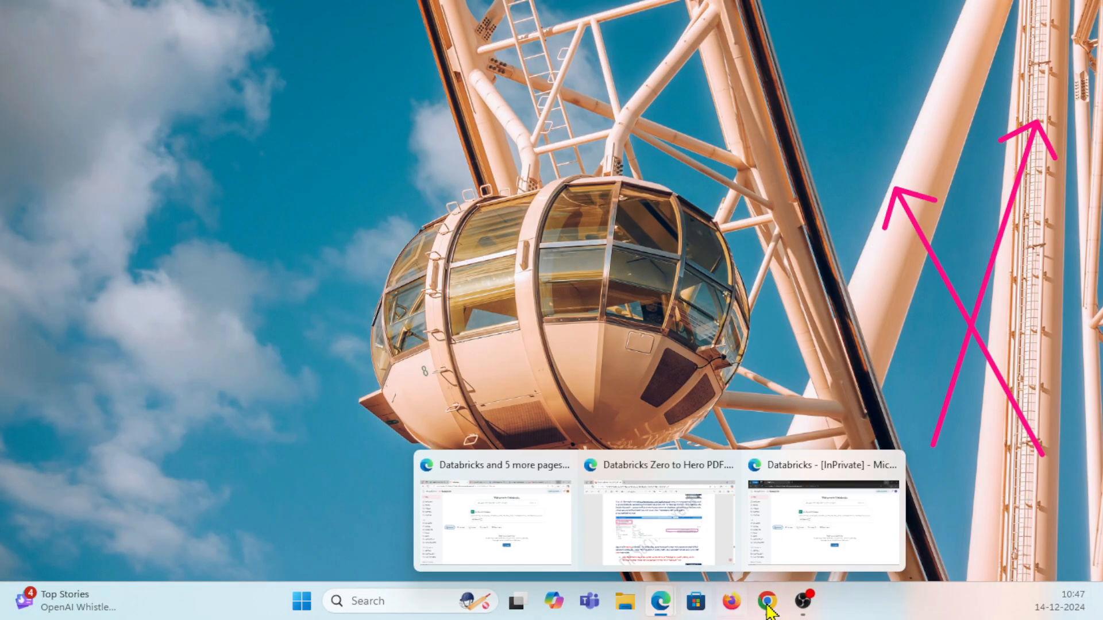
{"action": "left_click", "coordinate": [761, 528]}
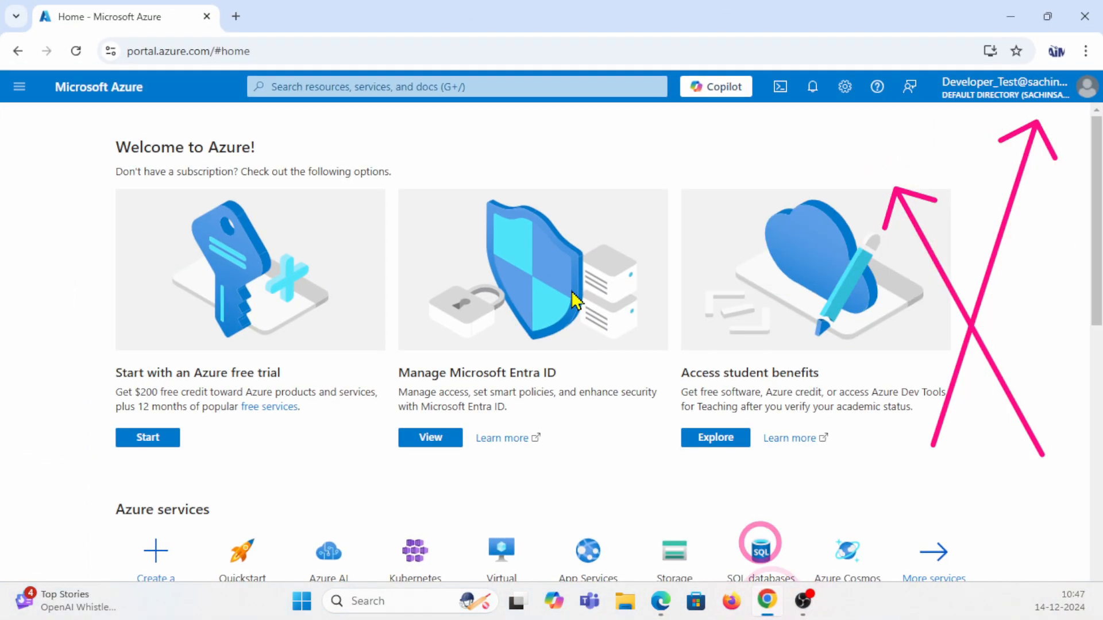
{"action": "left_click", "coordinate": [453, 50]}
{"action": "type", "text": "https://adb-1372136900130074.14.azuredatabricks.net"}
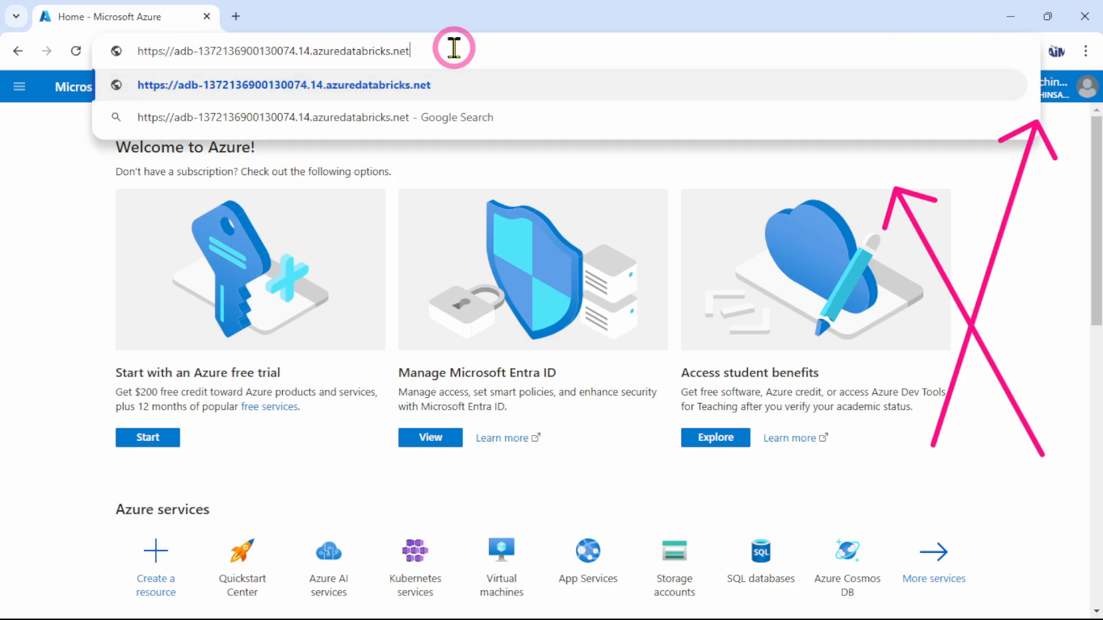
{"action": "key", "text": "Return"}
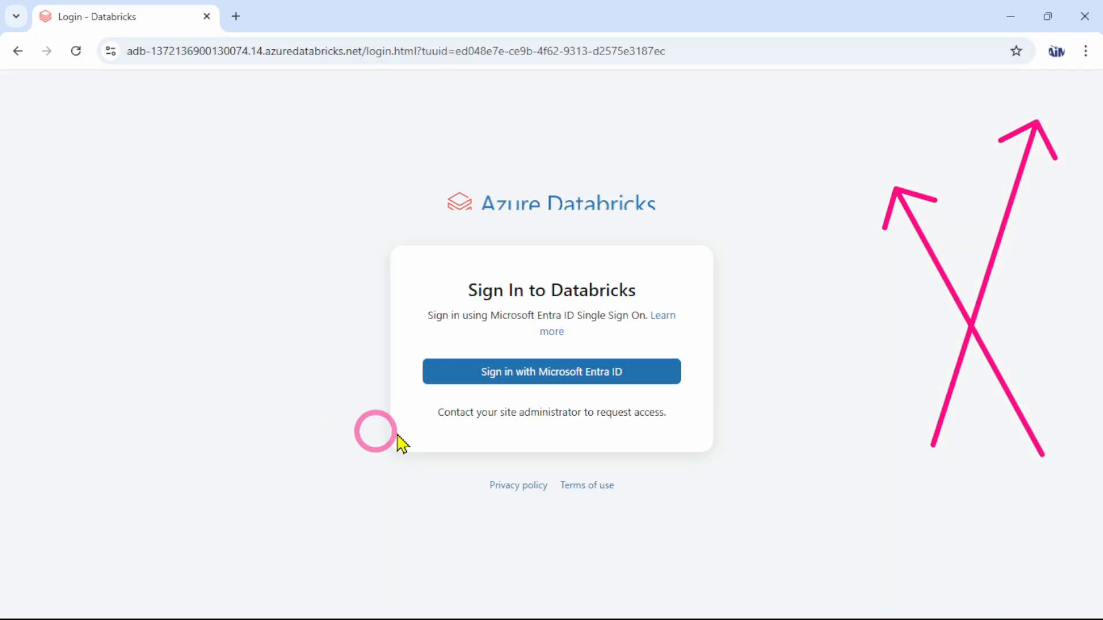
{"action": "left_click", "coordinate": [542, 384]}
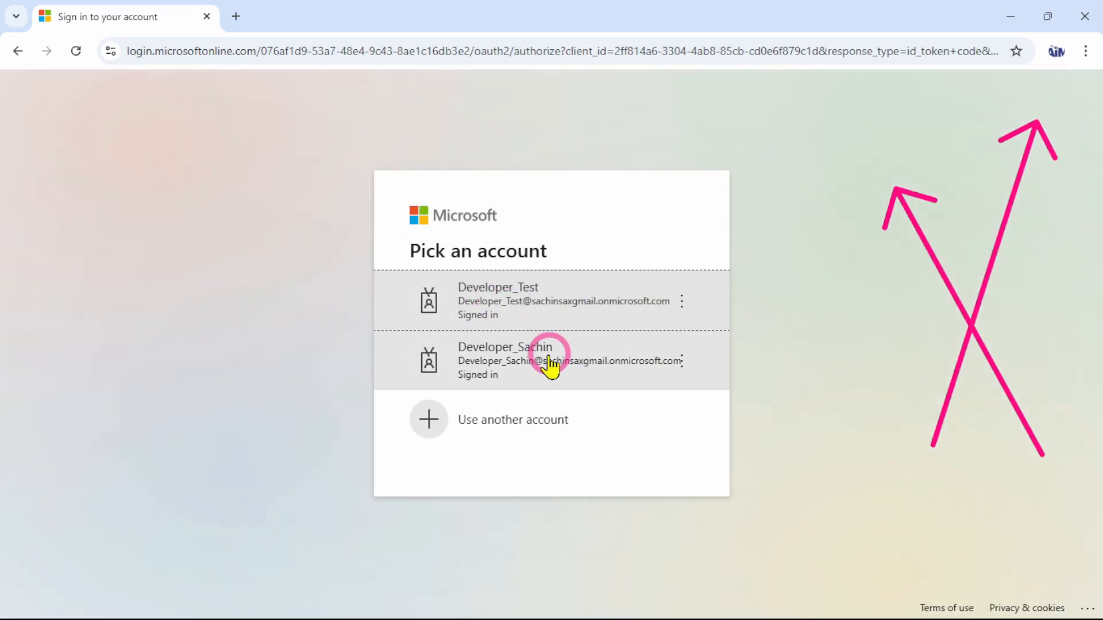
{"action": "left_click", "coordinate": [575, 300]}
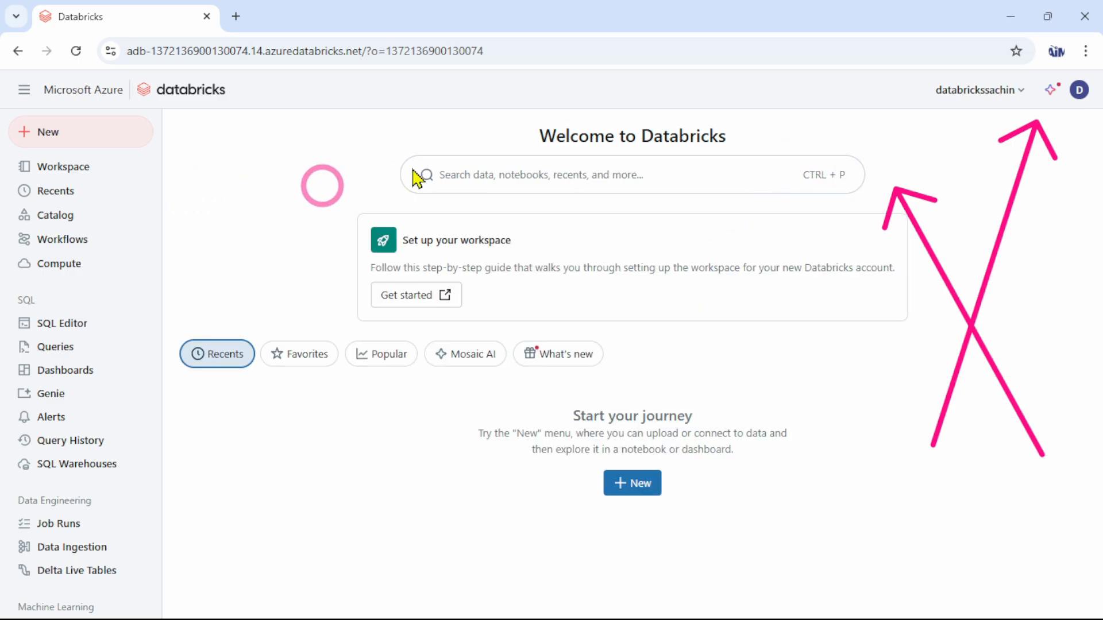
Check the developer test user's profile menu and workspace switcher for the Manage account option
{"action": "left_click", "coordinate": [1080, 90]}
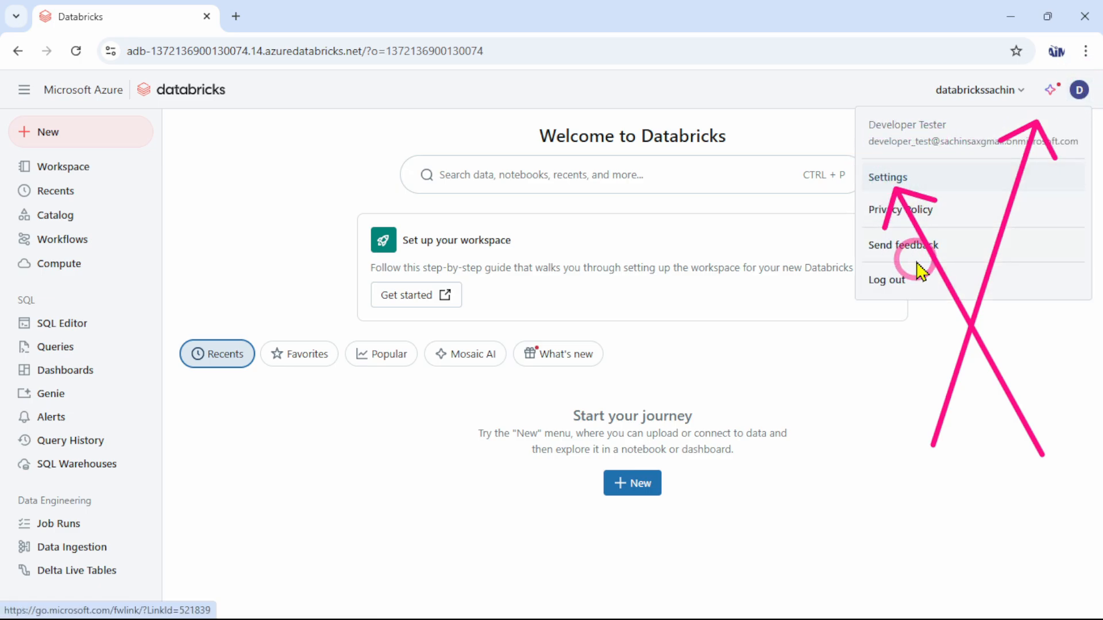
{"action": "left_click", "coordinate": [977, 92]}
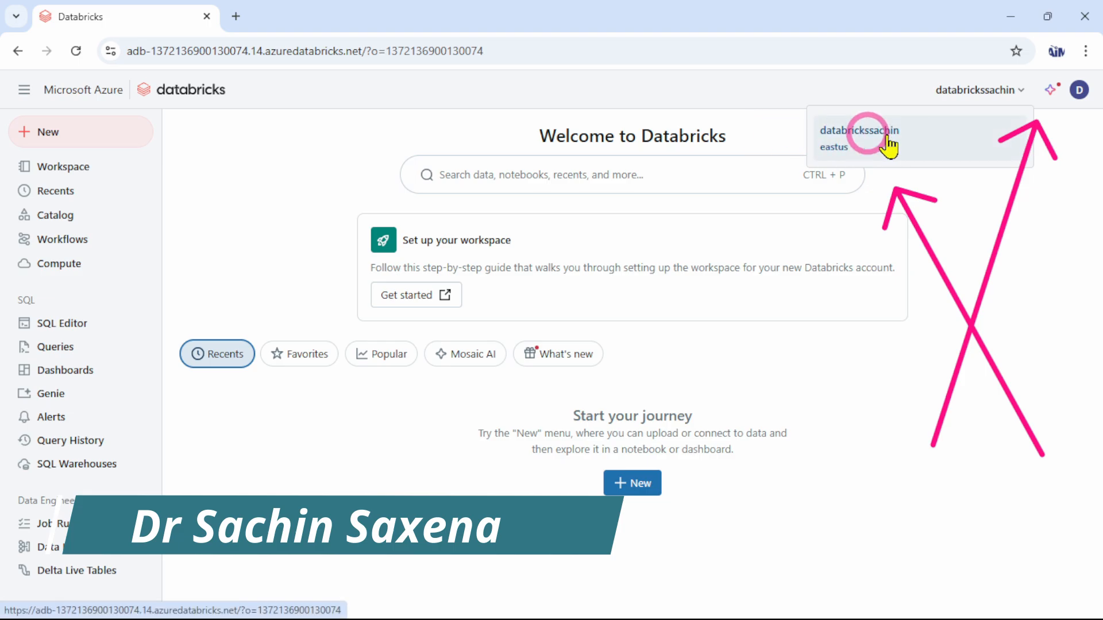
{"action": "left_click", "coordinate": [202, 219]}
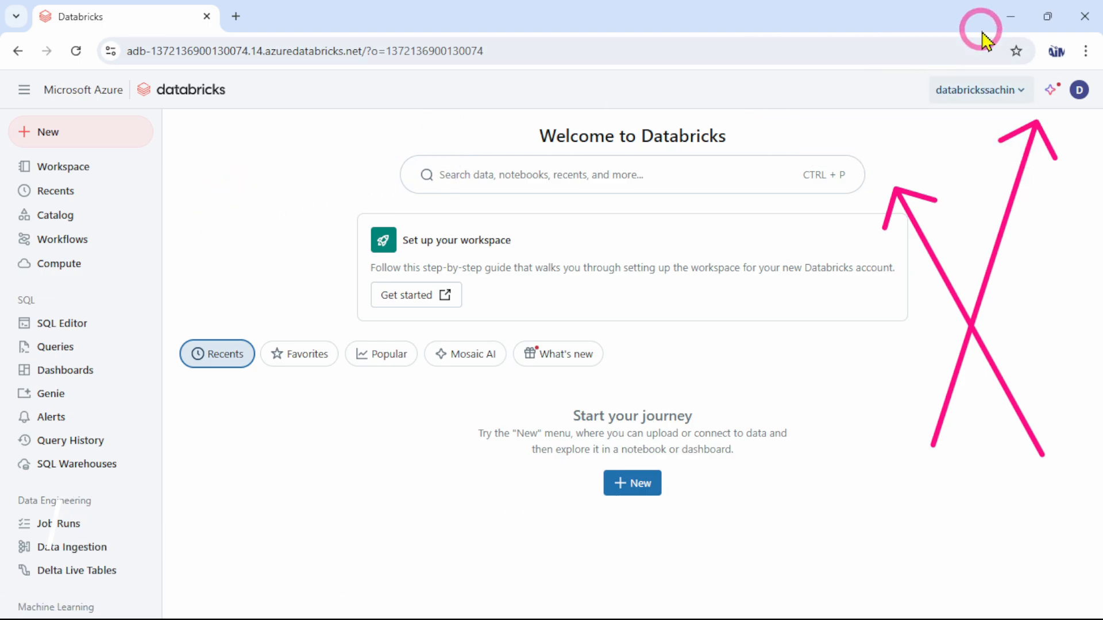
Return to the PDF guide and read the end of Step 10 on what to check in the developer portal
{"action": "left_click", "coordinate": [1010, 19]}
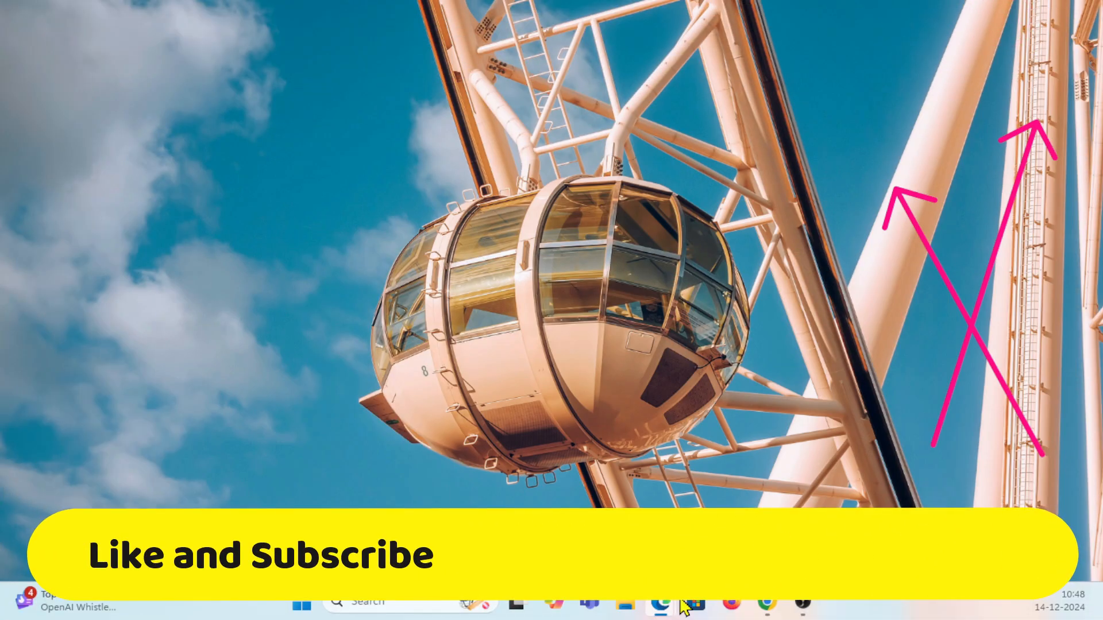
{"action": "mouse_move", "coordinate": [667, 608]}
{"action": "left_click", "coordinate": [598, 434]}
{"action": "left_click", "coordinate": [253, 361]}
{"action": "left_click", "coordinate": [519, 441]}
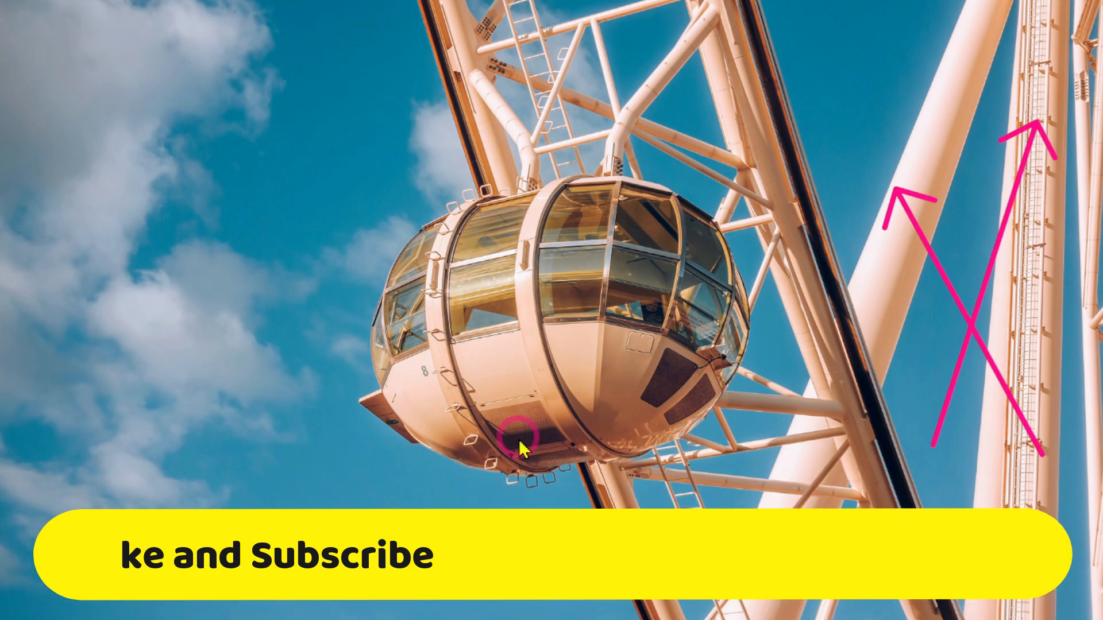
{"action": "left_click", "coordinate": [181, 466]}
{"action": "left_click", "coordinate": [204, 320]}
{"action": "mouse_move", "coordinate": [678, 612]}
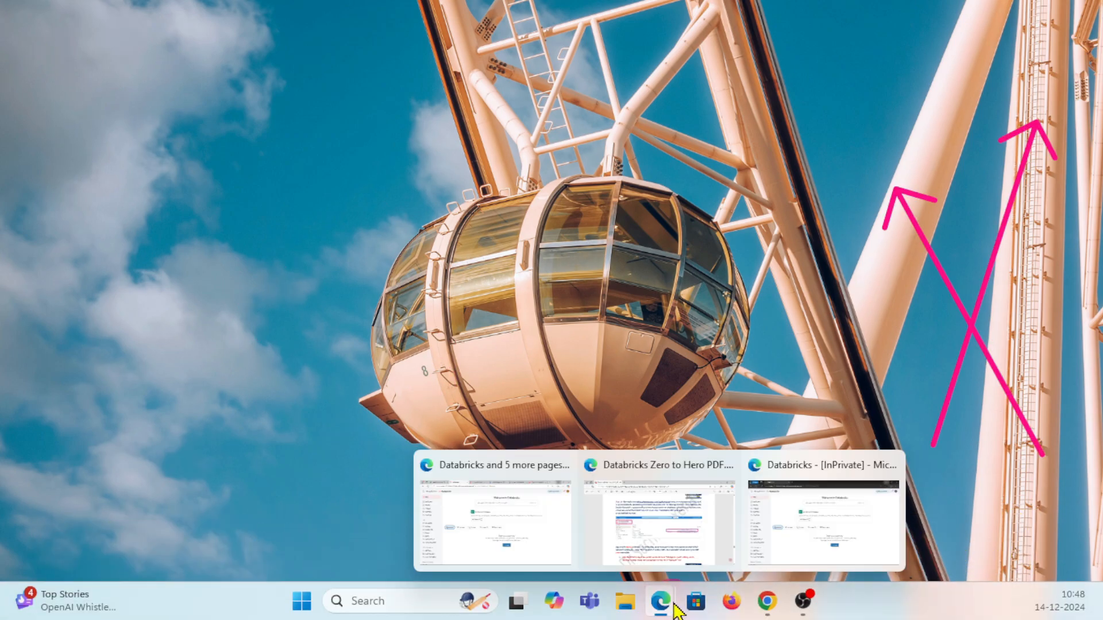
{"action": "left_click", "coordinate": [465, 559]}
{"action": "left_click", "coordinate": [856, 13]}
{"action": "left_click", "coordinate": [150, 397]}
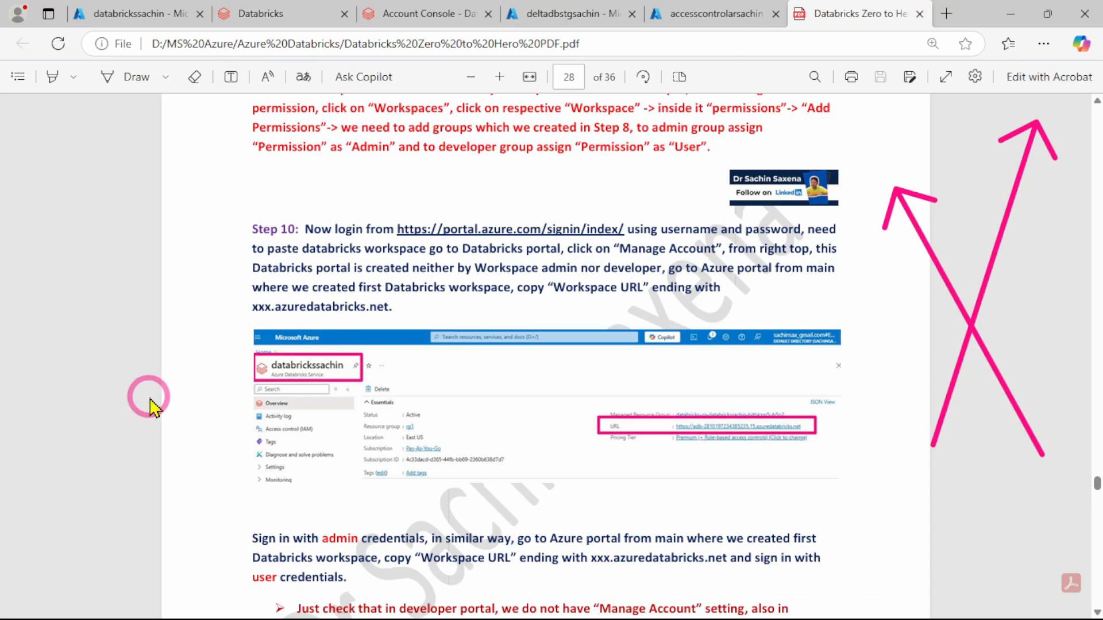
{"action": "scroll", "coordinate": [299, 339], "scroll_direction": "down", "scroll_amount": 1}
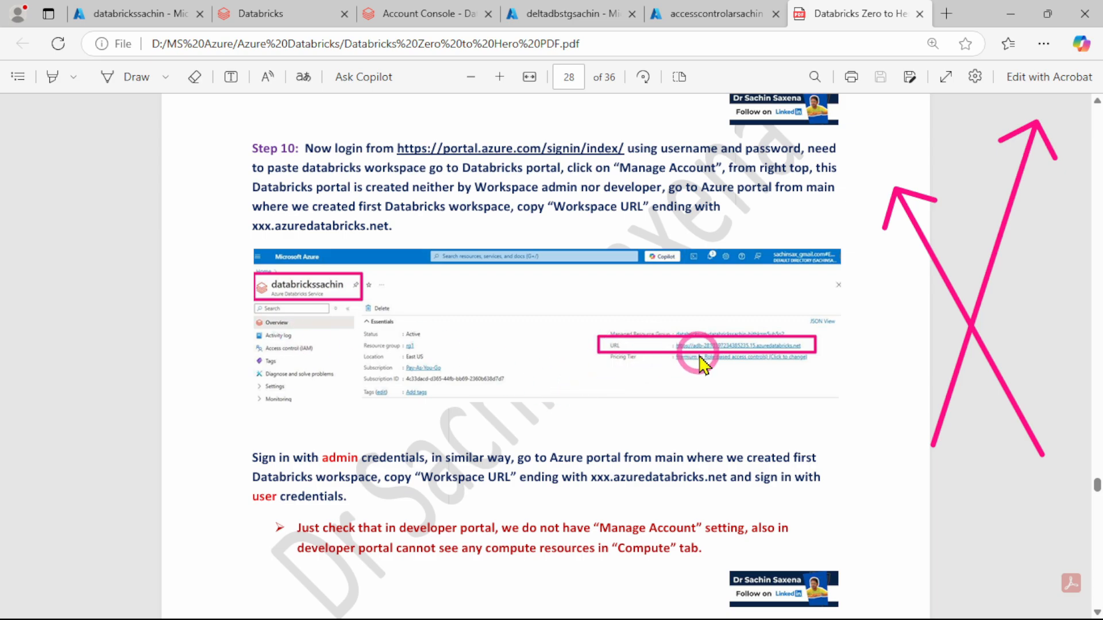
{"action": "scroll", "coordinate": [251, 364], "scroll_direction": "down", "scroll_amount": 2}
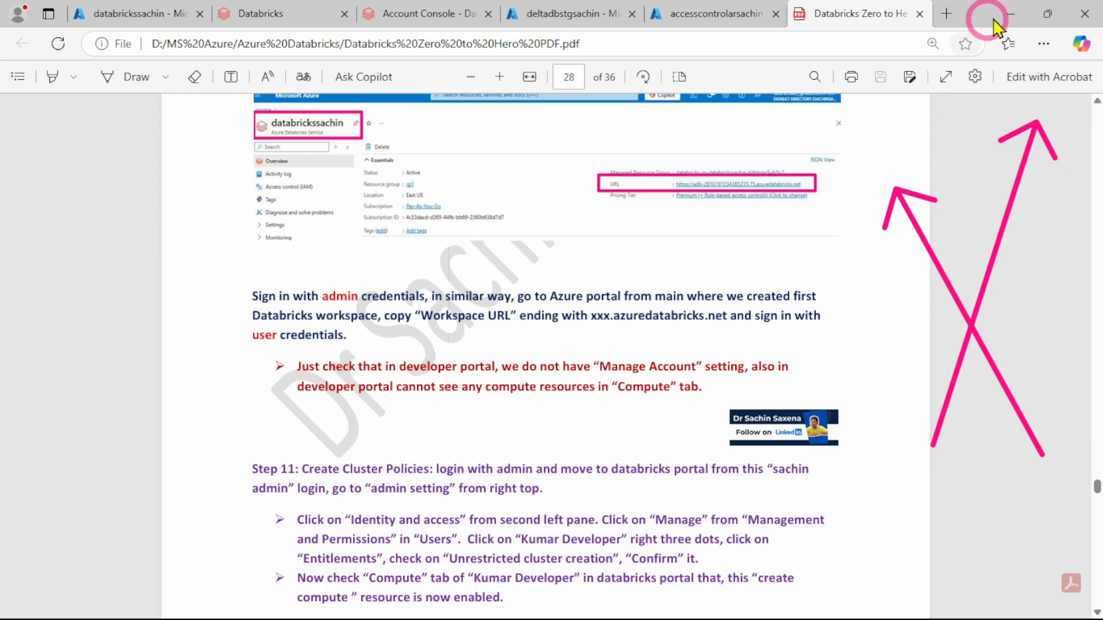
In the developer test user's Chrome window, view the Compute page and check which compute creation options are offered
{"action": "left_click", "coordinate": [1011, 14]}
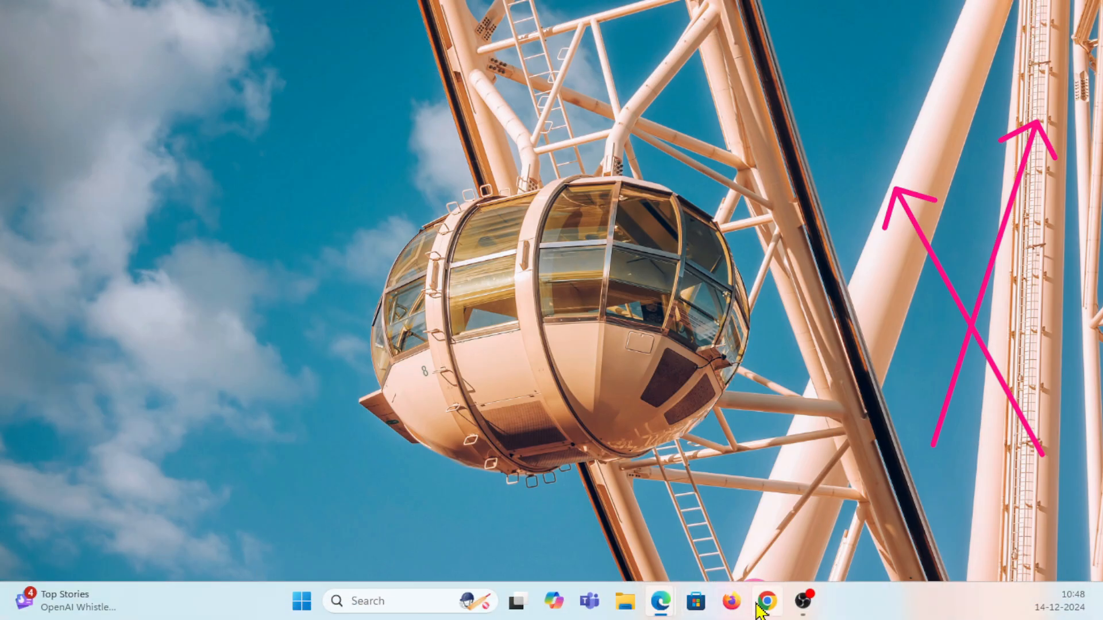
{"action": "left_click", "coordinate": [767, 601]}
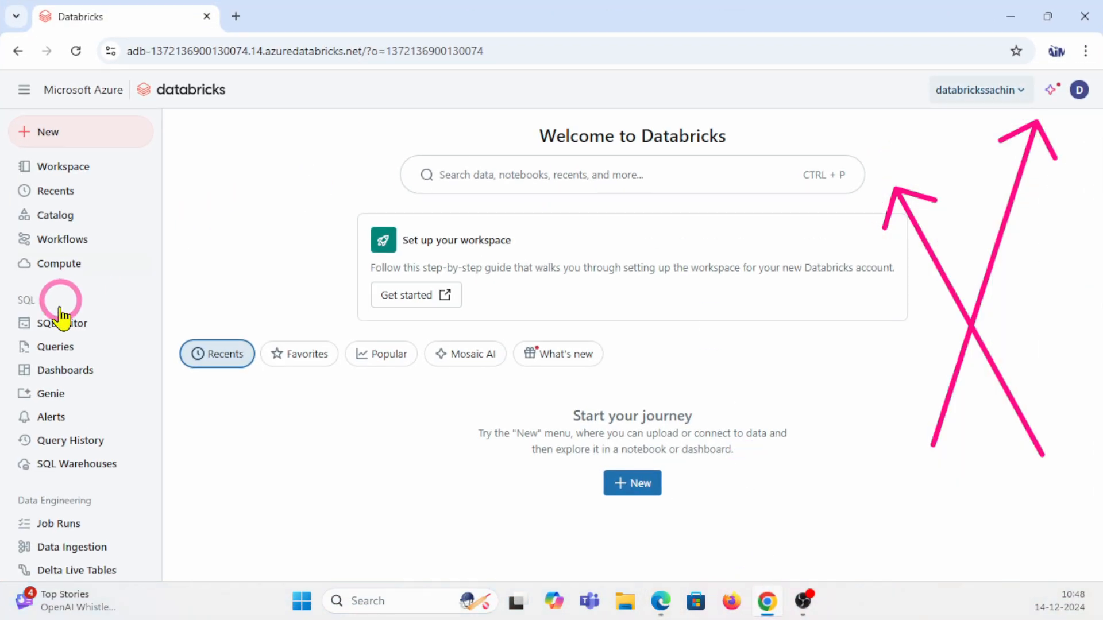
{"action": "left_click", "coordinate": [51, 264]}
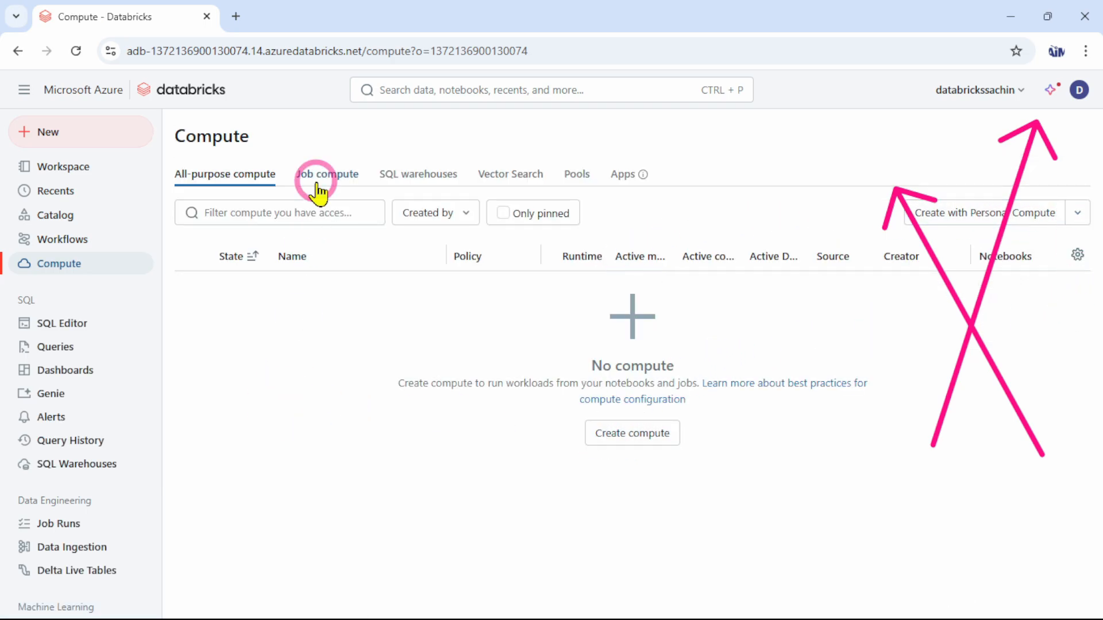
{"action": "left_click", "coordinate": [1076, 216]}
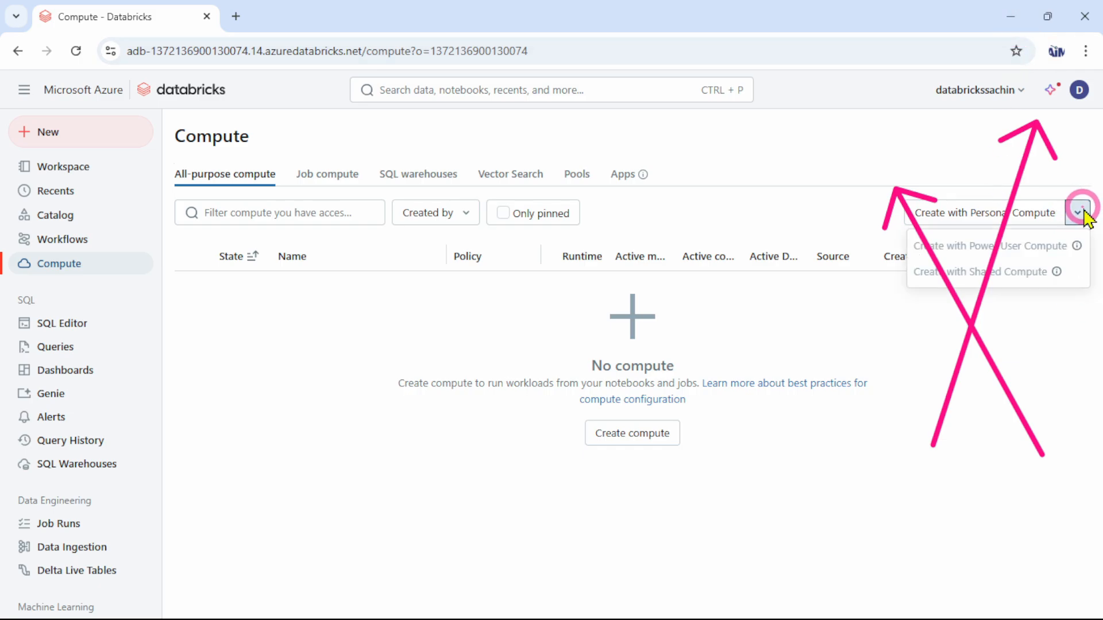
{"action": "left_click", "coordinate": [438, 445]}
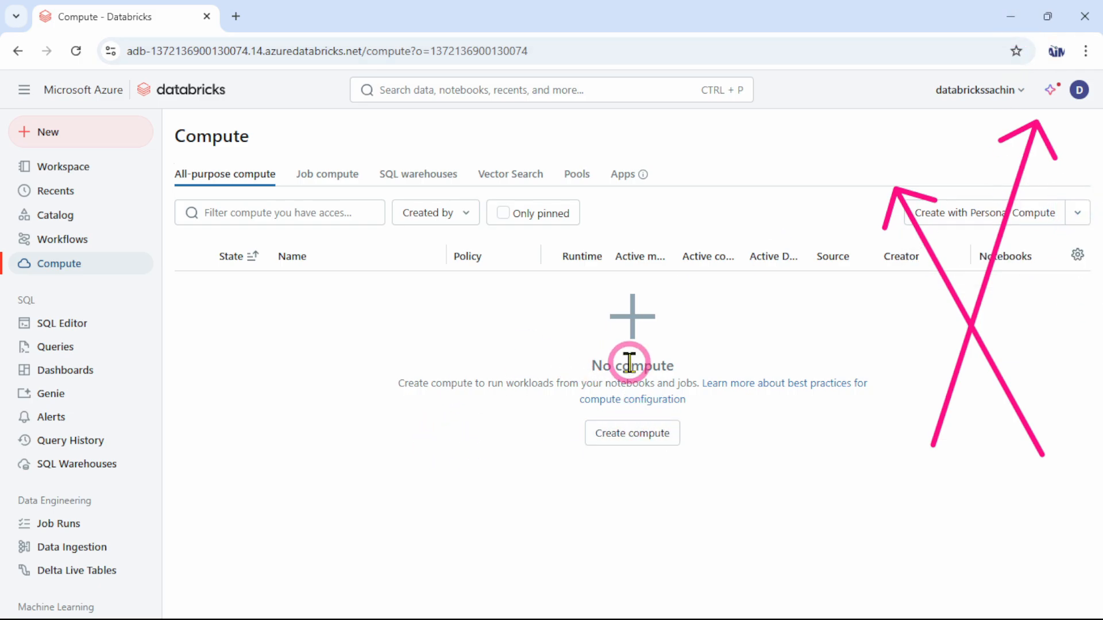
In the admin test user's InPrivate window, view the Compute page and check its Create compute options for comparison
{"action": "left_click", "coordinate": [1011, 18]}
{"action": "mouse_move", "coordinate": [668, 605]}
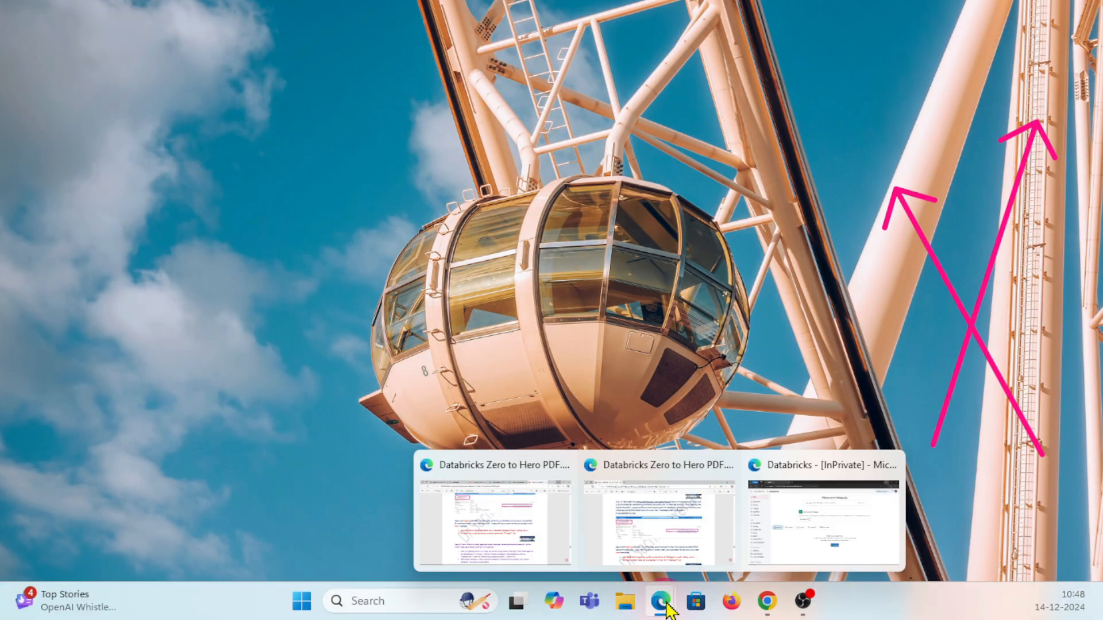
{"action": "left_click", "coordinate": [773, 540]}
{"action": "left_click", "coordinate": [41, 248]}
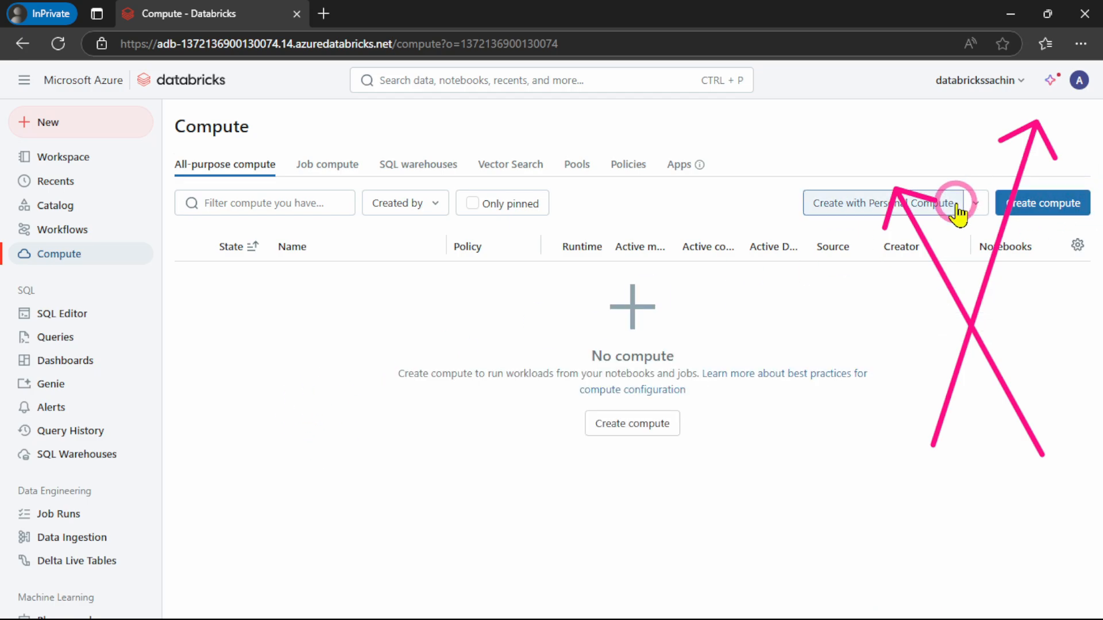
{"action": "left_click", "coordinate": [1046, 201]}
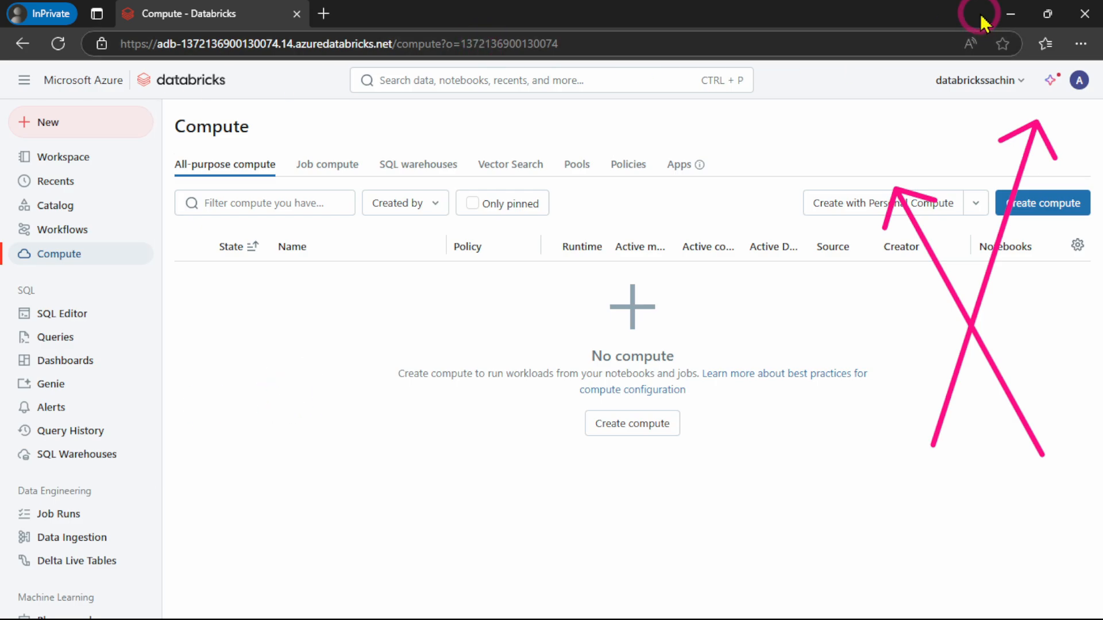
Go back to the PDF guide, review Step 10 and read the Step 11 instructions on creating cluster policies
{"action": "left_click", "coordinate": [1003, 16]}
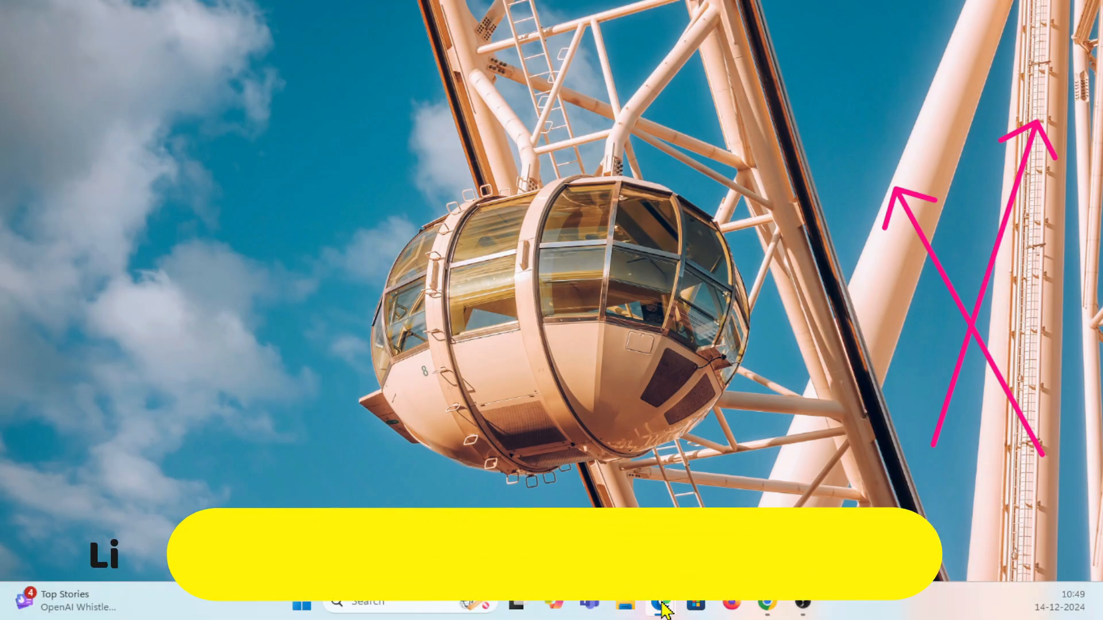
{"action": "mouse_move", "coordinate": [664, 610]}
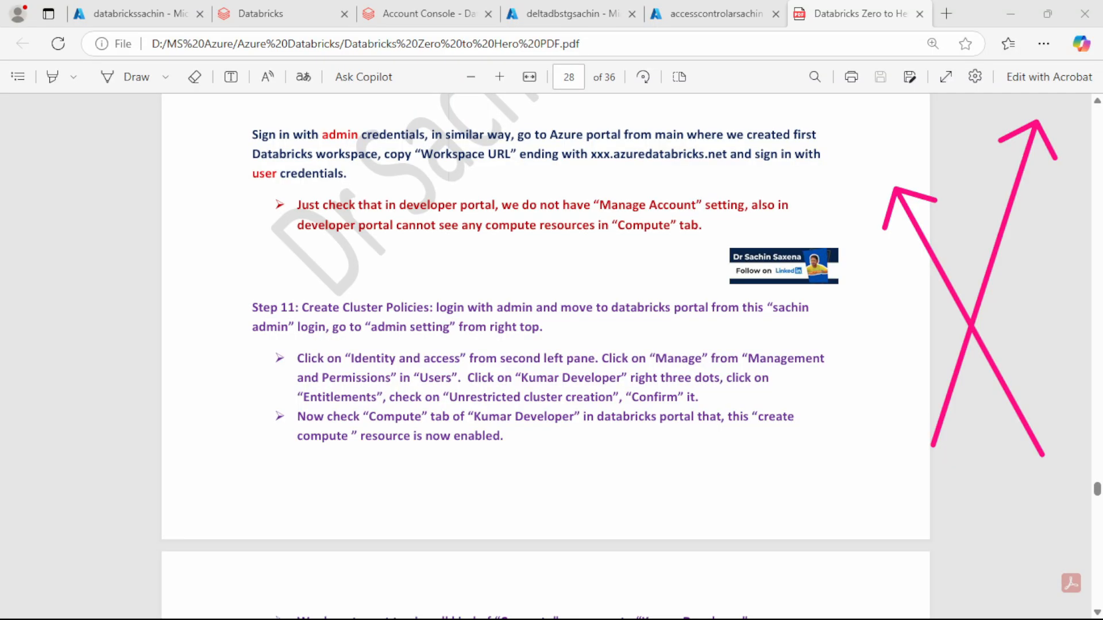
{"action": "scroll", "coordinate": [334, 294], "scroll_direction": "up", "scroll_amount": 2}
{"action": "scroll", "coordinate": [333, 294], "scroll_direction": "up", "scroll_amount": 5}
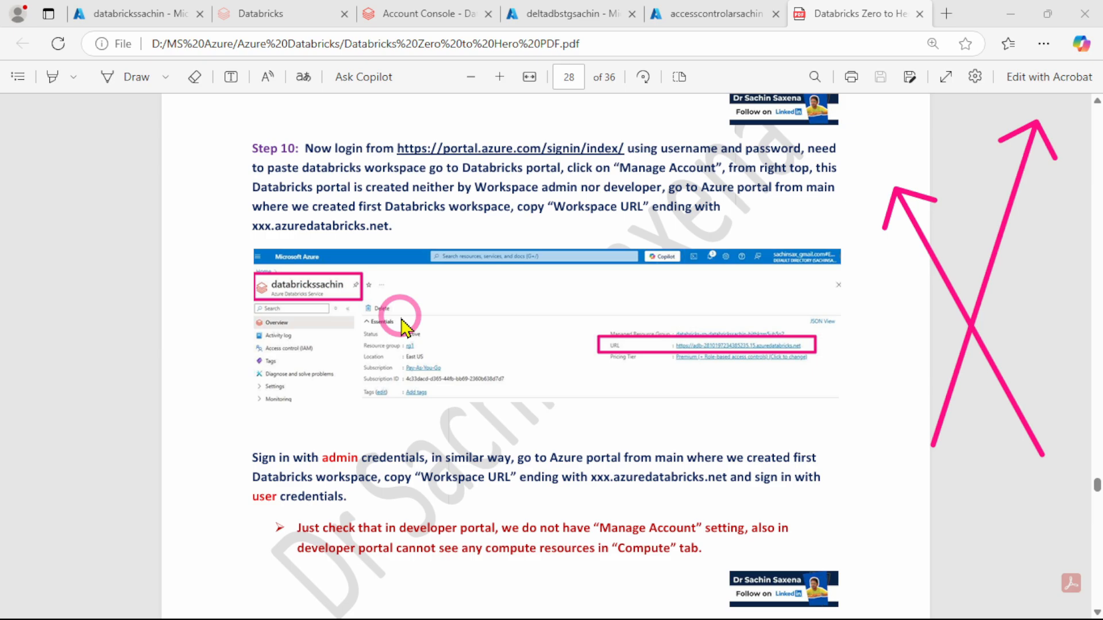
{"action": "scroll", "coordinate": [432, 344], "scroll_direction": "down", "scroll_amount": 3}
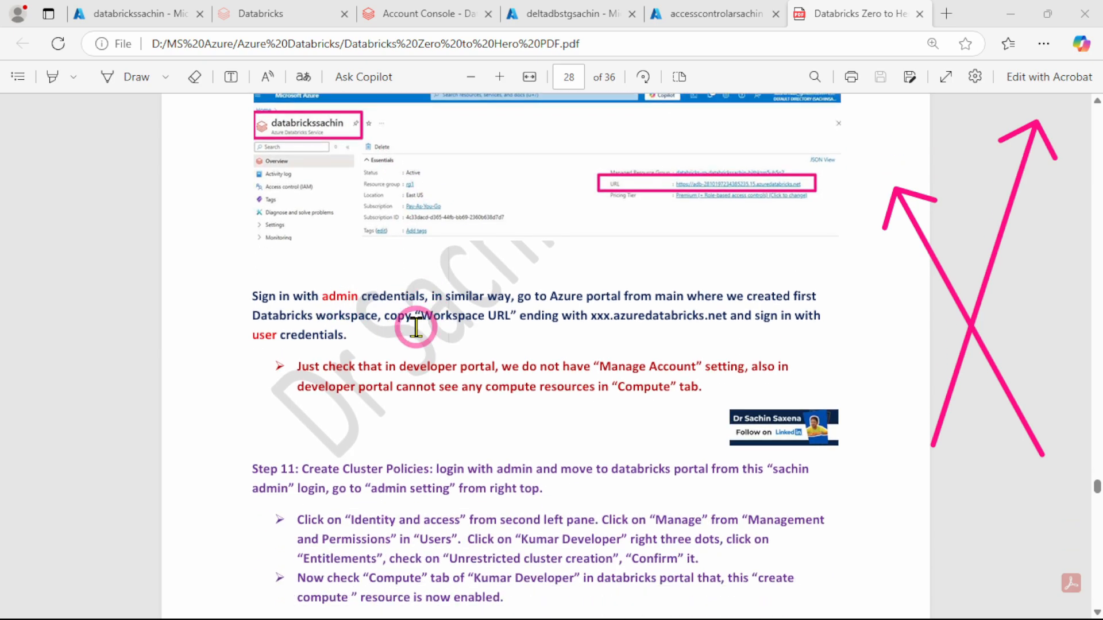
{"action": "scroll", "coordinate": [418, 324], "scroll_direction": "down", "scroll_amount": 3}
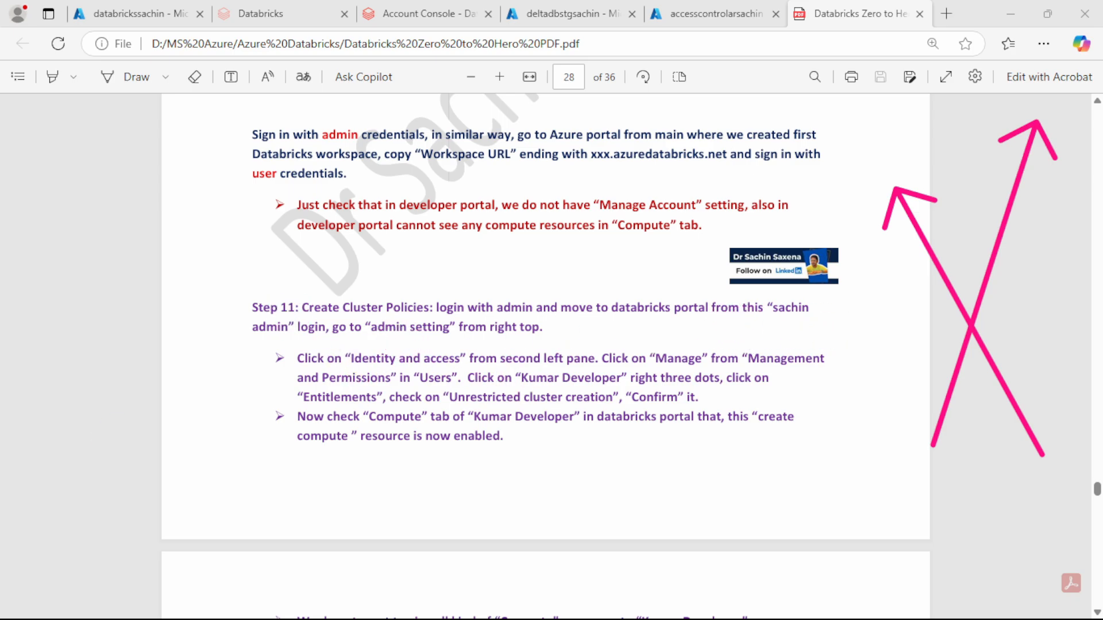
{"action": "mouse_move", "coordinate": [698, 615]}
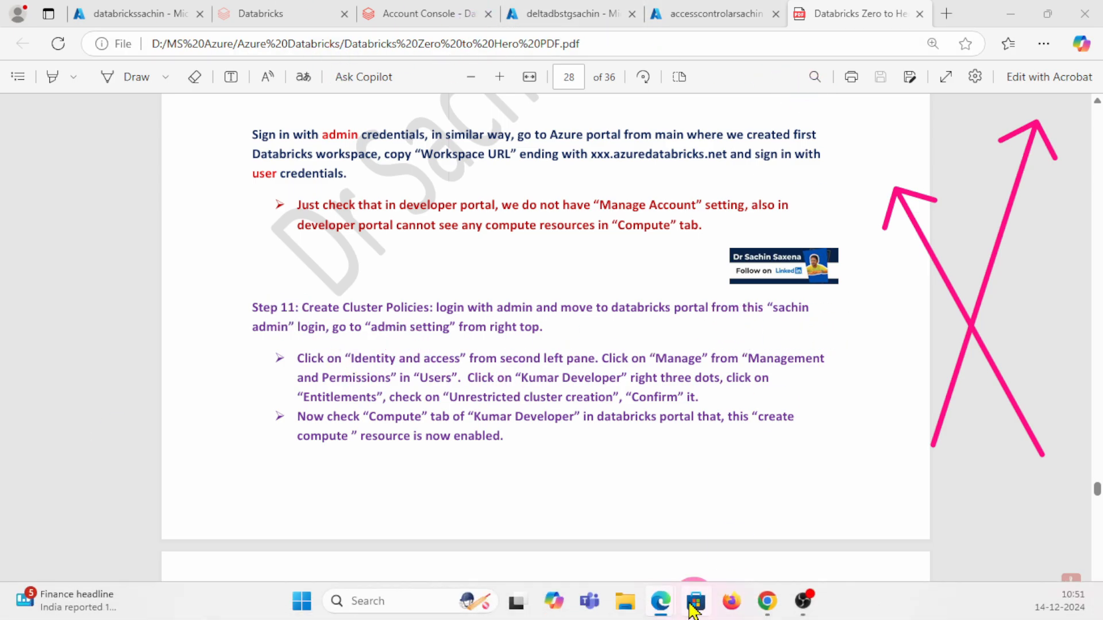
In the admin test user's InPrivate window, open the workspace's Identity and access settings and go to user management
{"action": "left_click", "coordinate": [833, 530]}
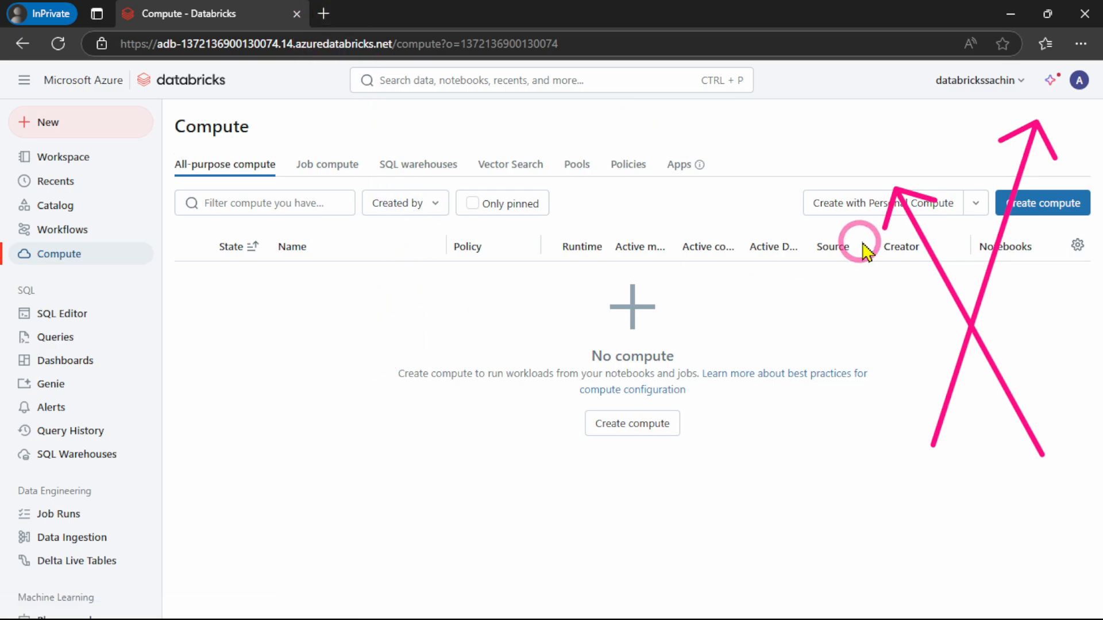
{"action": "left_click", "coordinate": [1078, 83]}
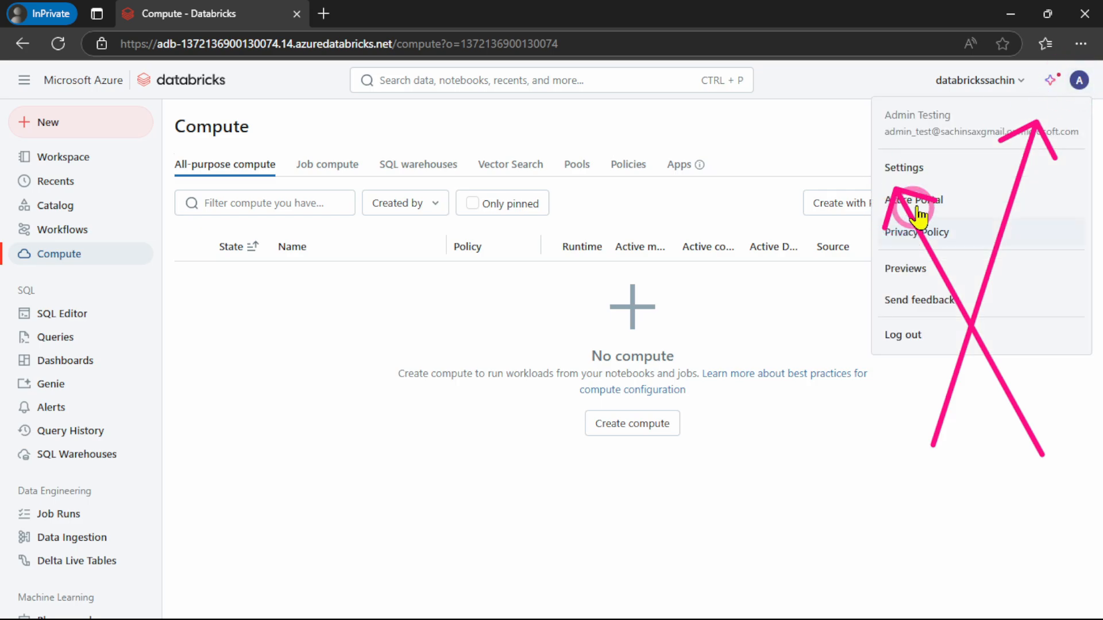
{"action": "left_click", "coordinate": [915, 167]}
{"action": "left_click", "coordinate": [581, 326]}
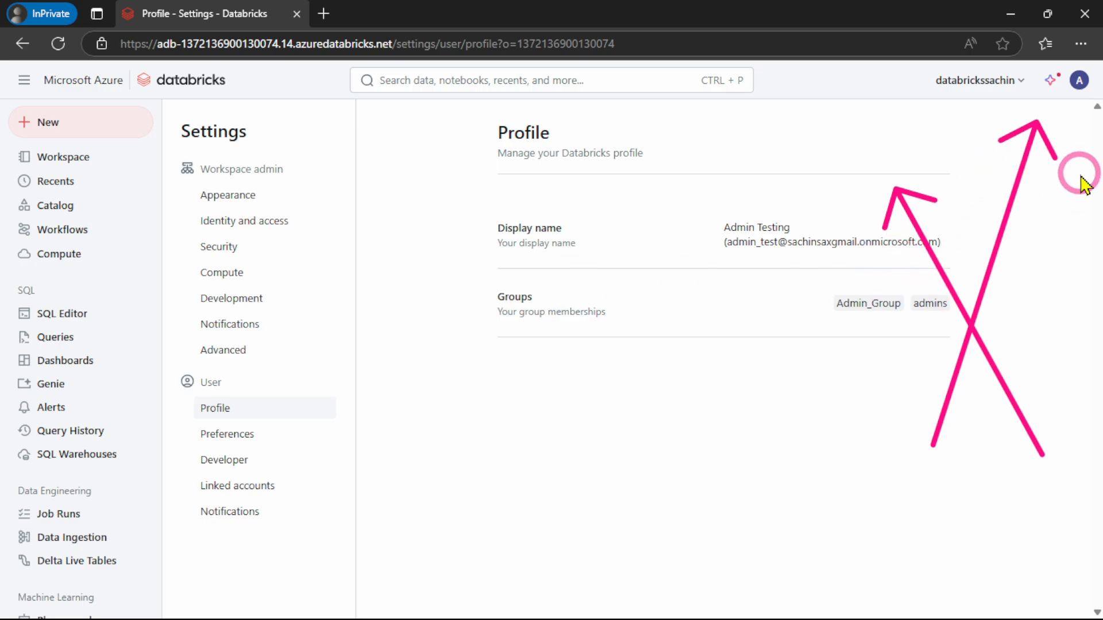
{"action": "left_click", "coordinate": [241, 223]}
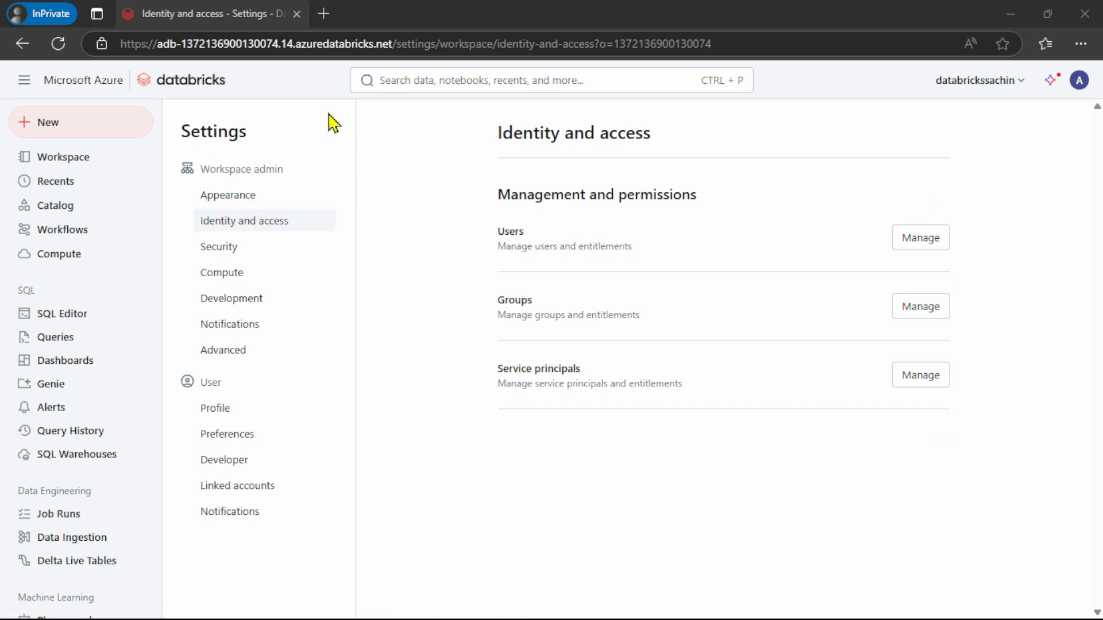
{"action": "mouse_move", "coordinate": [407, 187]}
{"action": "left_mouse_down"}
{"action": "mouse_move", "coordinate": [829, 458]}
{"action": "mouse_move", "coordinate": [941, 500]}
{"action": "mouse_move", "coordinate": [1005, 503]}
{"action": "left_mouse_up"}
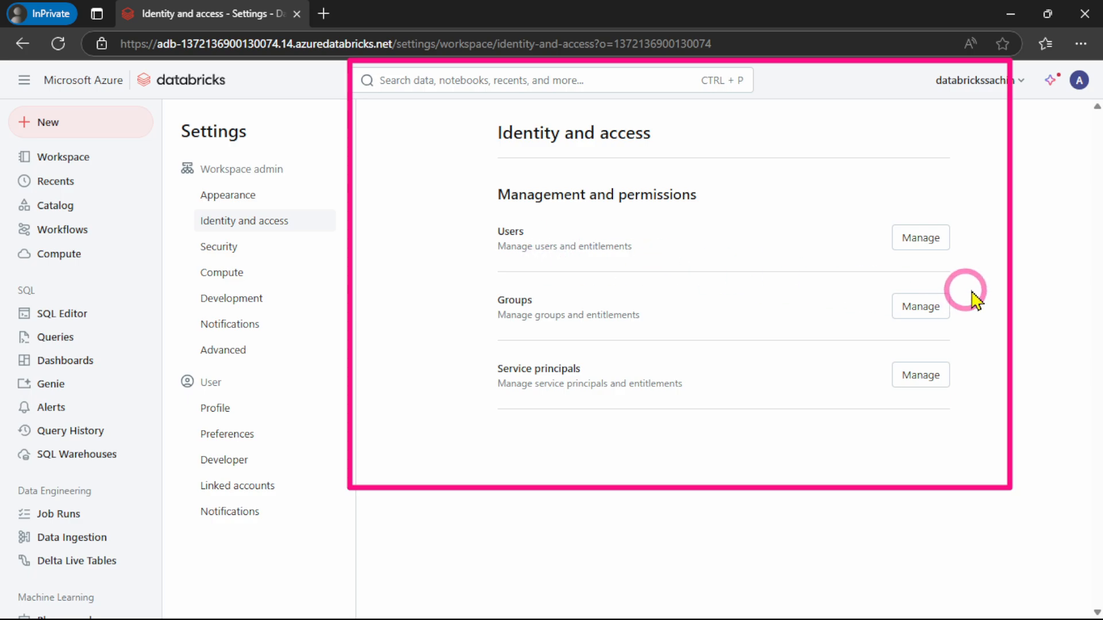
{"action": "left_click", "coordinate": [933, 240]}
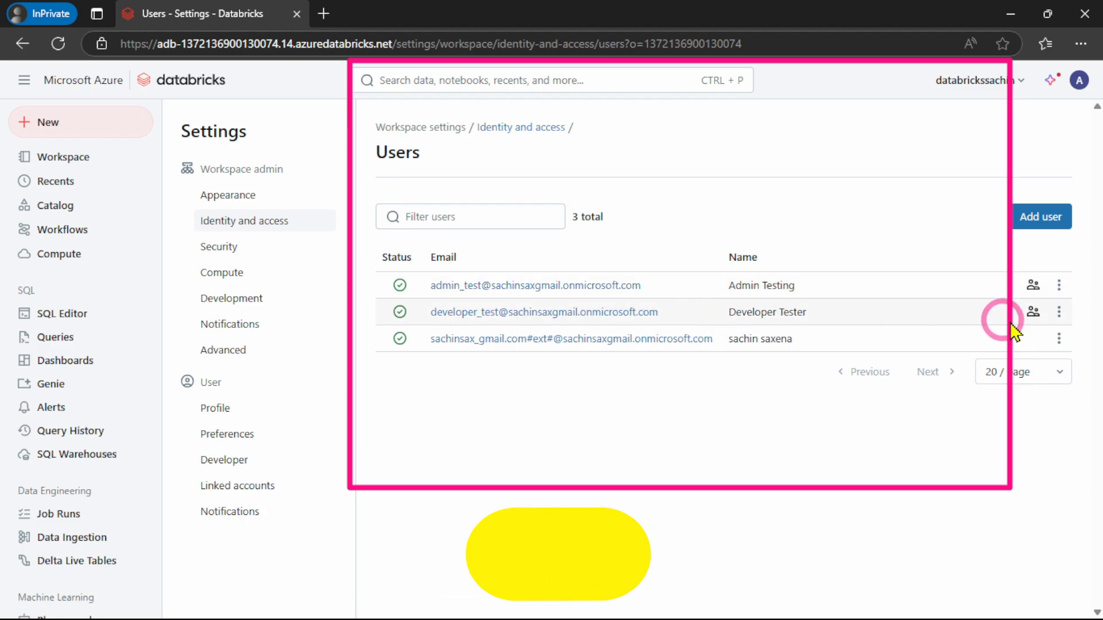
Turn on the Unrestricted cluster creation entitlement for the developer test user and confirm the change
{"action": "left_click", "coordinate": [1059, 313]}
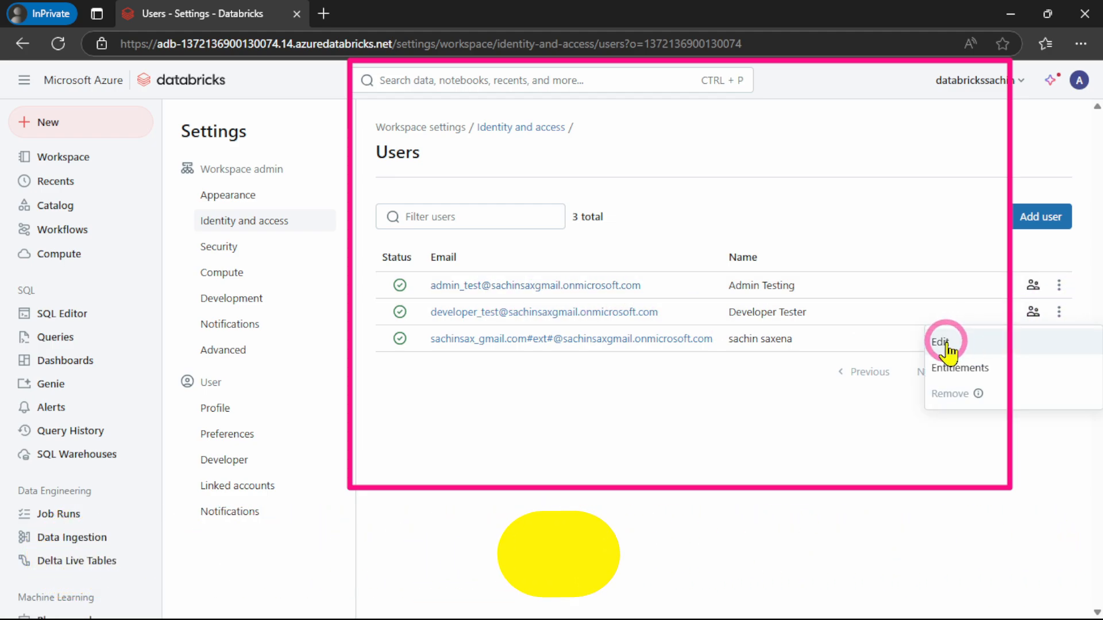
{"action": "left_click", "coordinate": [963, 370]}
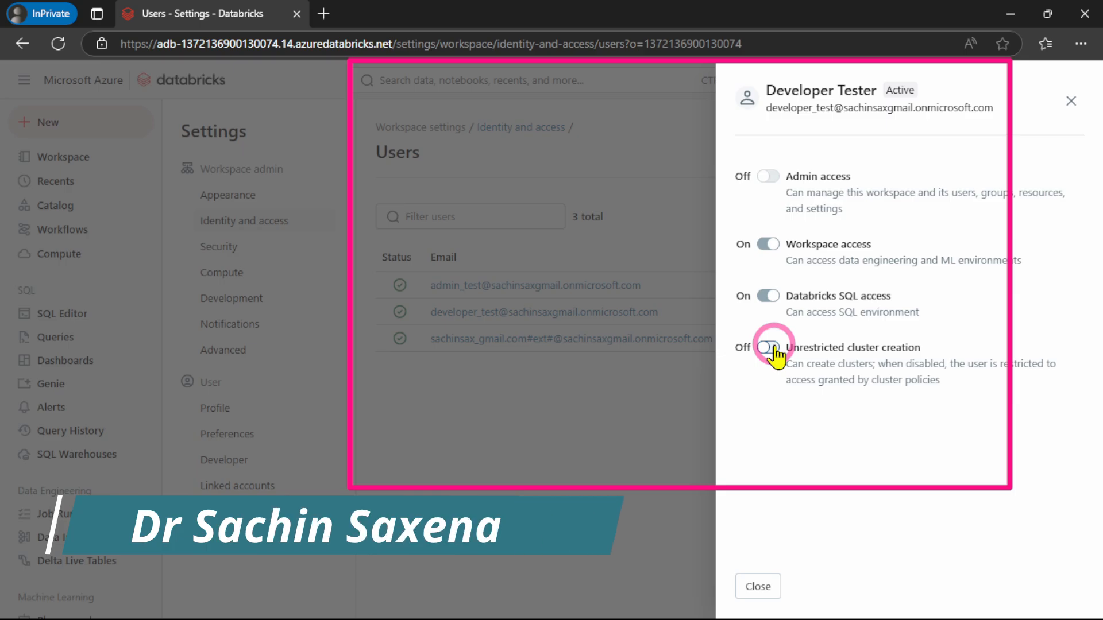
{"action": "left_click", "coordinate": [769, 349]}
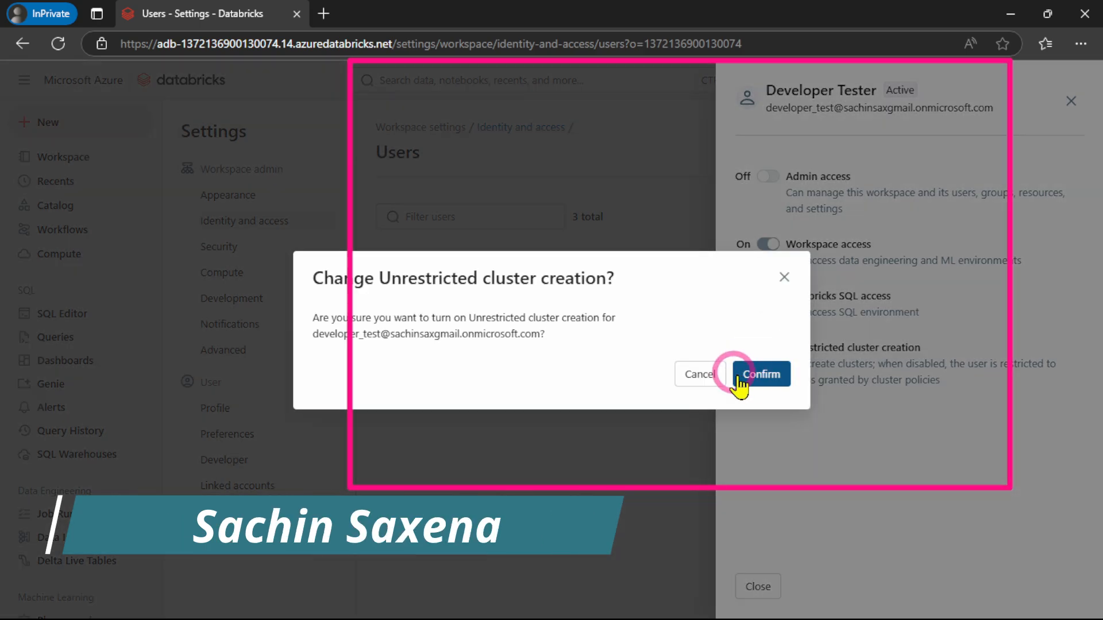
{"action": "left_click", "coordinate": [762, 374]}
{"action": "left_click", "coordinate": [761, 583]}
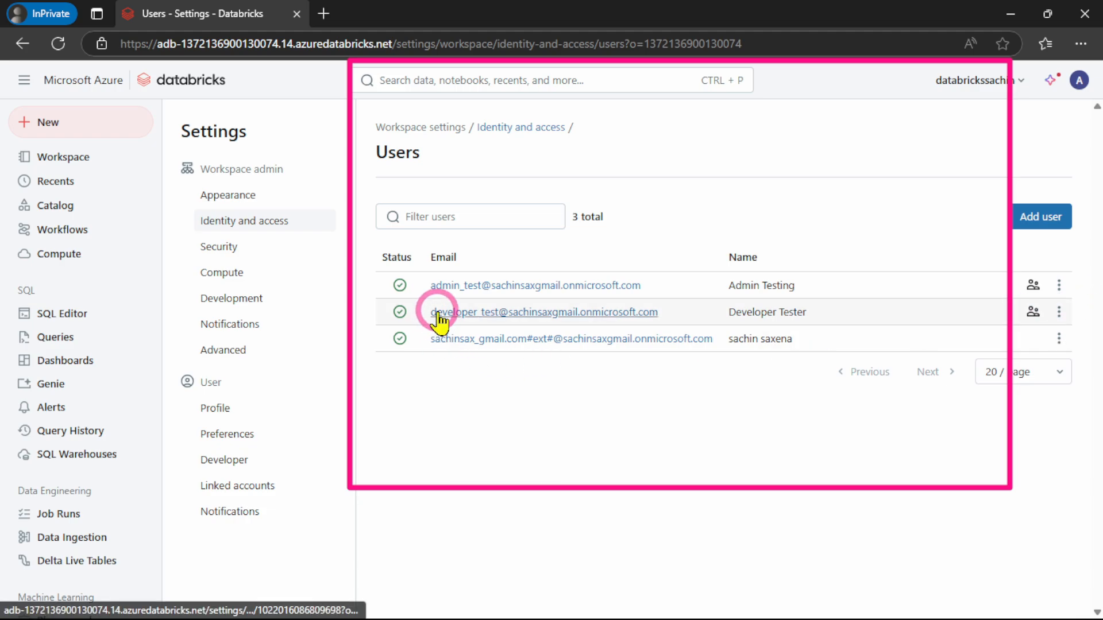
Reopen the developer test user's entitlements, check the Unrestricted cluster creation setting, and return to the Users list
{"action": "left_click", "coordinate": [1059, 312]}
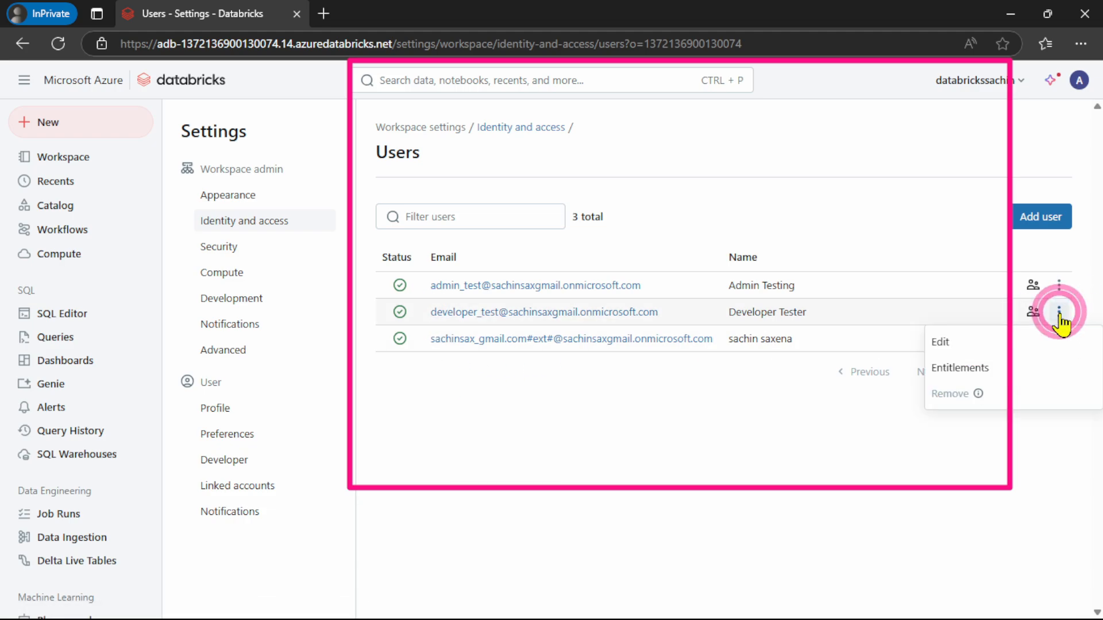
{"action": "left_click", "coordinate": [963, 368]}
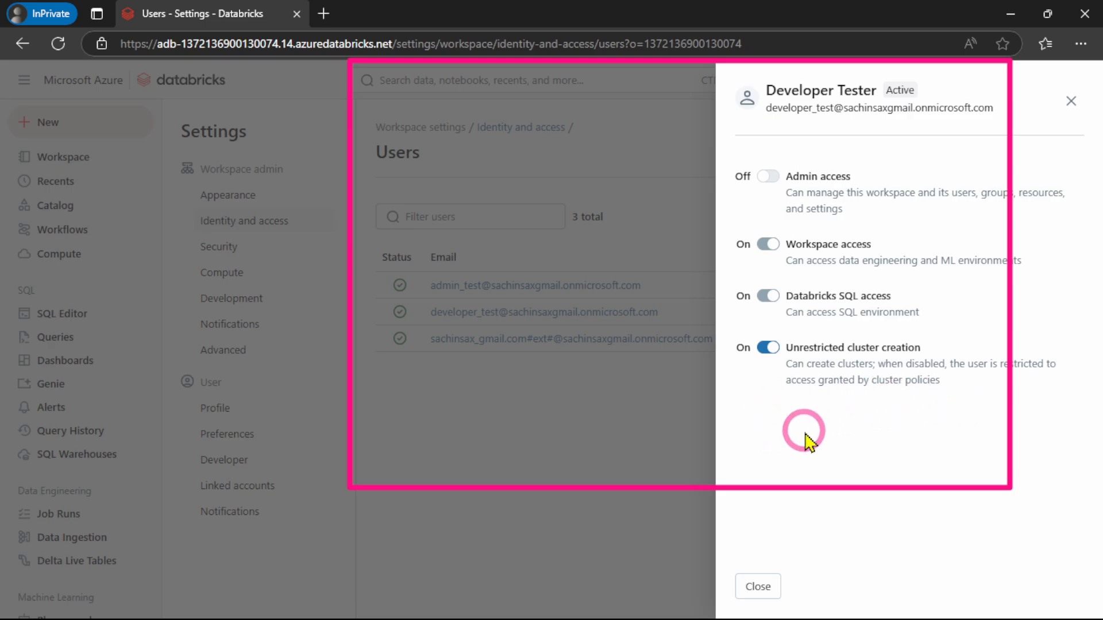
{"action": "left_click", "coordinate": [1072, 101]}
{"action": "left_click", "coordinate": [623, 428]}
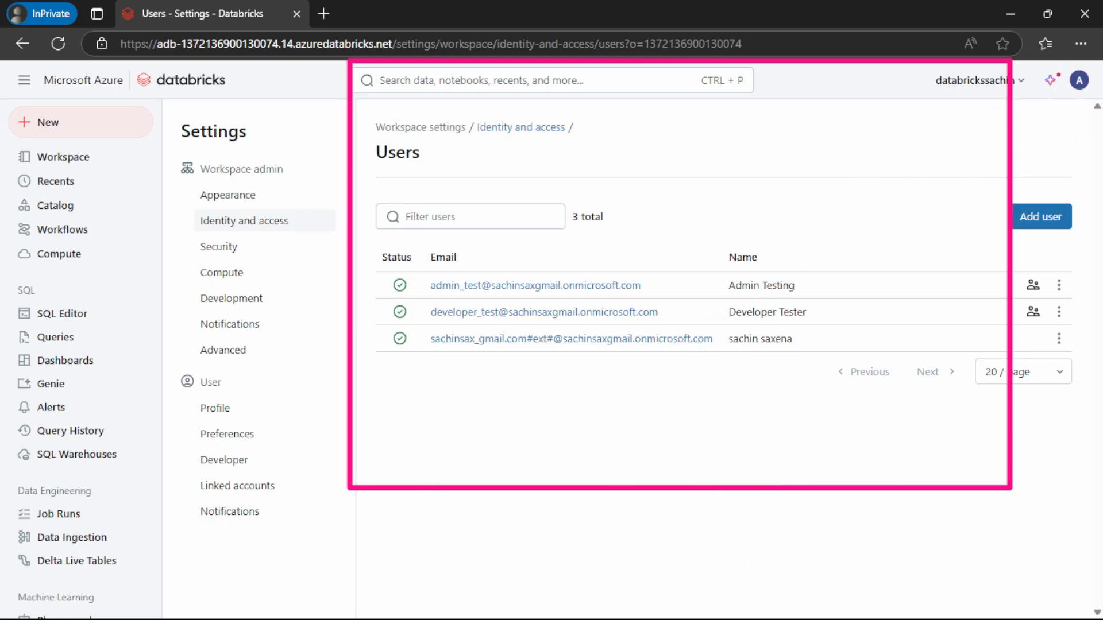
{"action": "left_click", "coordinate": [916, 418]}
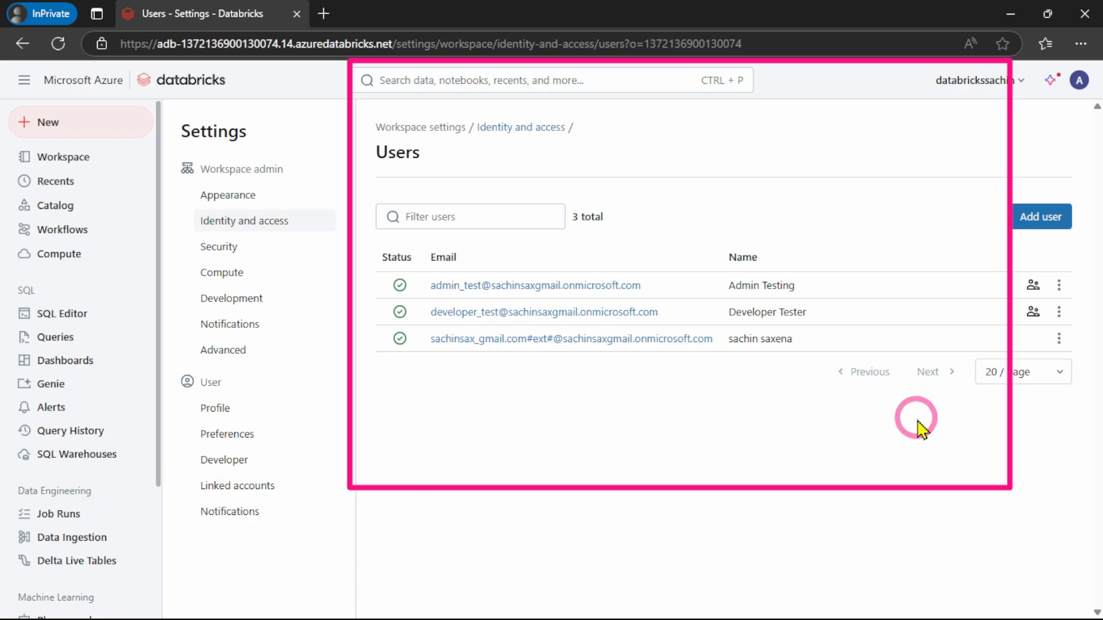
{"action": "left_click", "coordinate": [698, 449]}
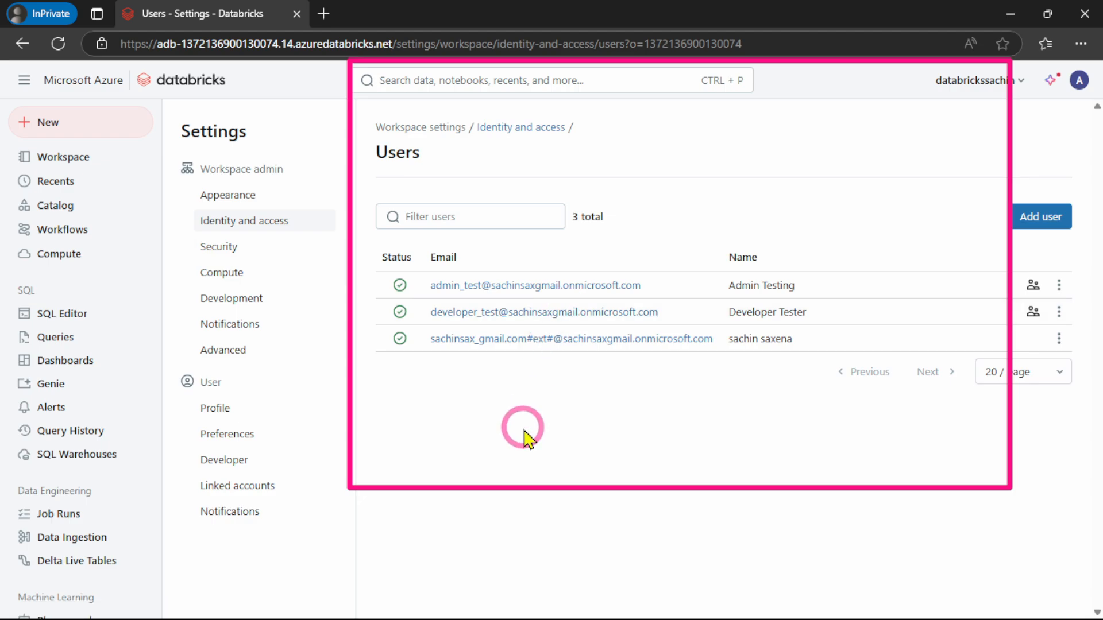
Turn off the Unrestricted cluster creation entitlement for the developer test user and confirm the change
{"action": "left_click", "coordinate": [1059, 312]}
{"action": "left_click", "coordinate": [971, 368]}
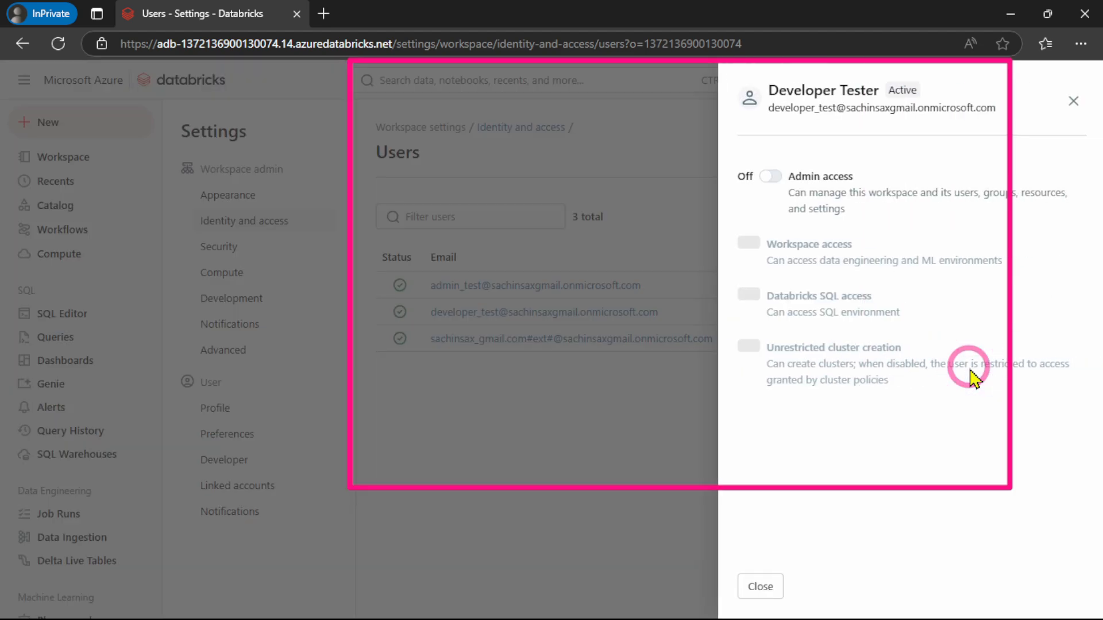
{"action": "left_click", "coordinate": [767, 349]}
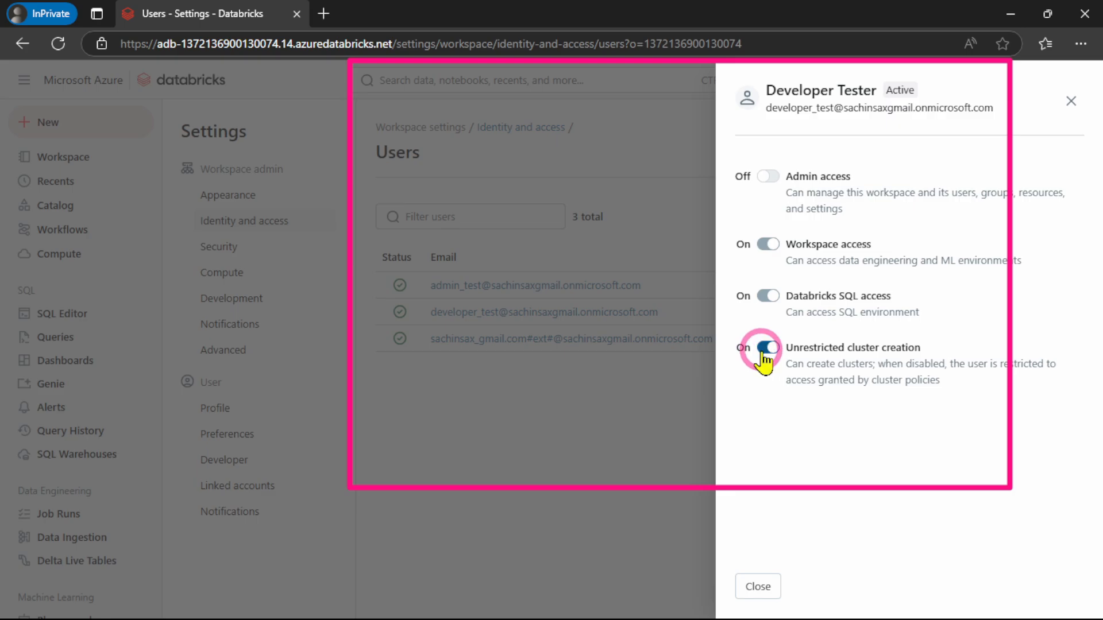
{"action": "left_click", "coordinate": [766, 351]}
{"action": "left_click", "coordinate": [757, 372]}
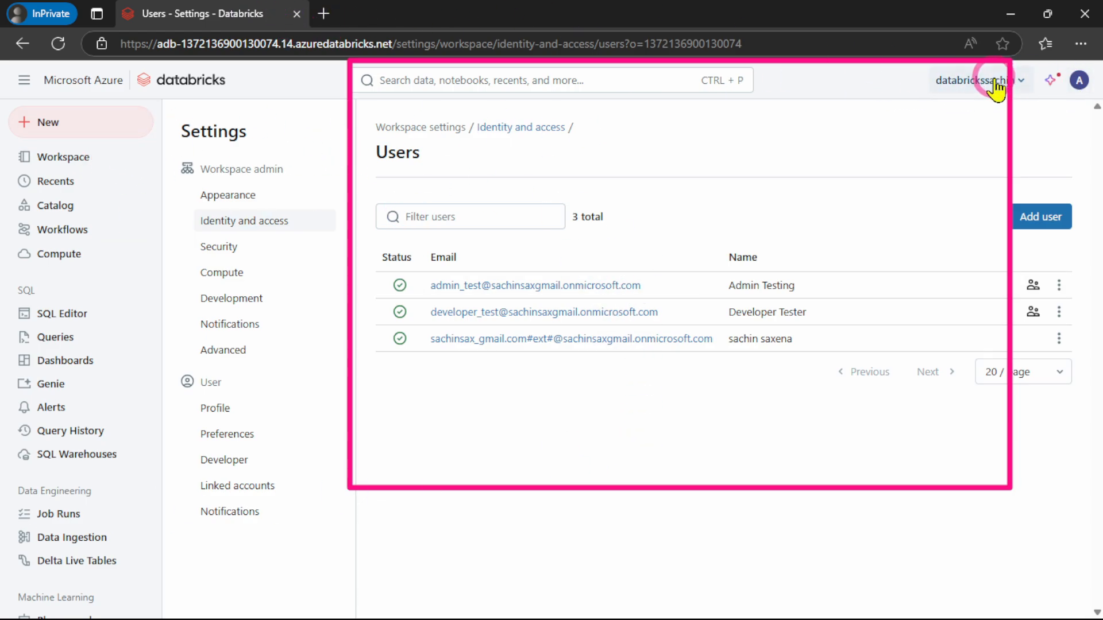
View the Compute page, then look through the workspace admin Compute settings for cluster policy options
{"action": "left_click", "coordinate": [977, 81]}
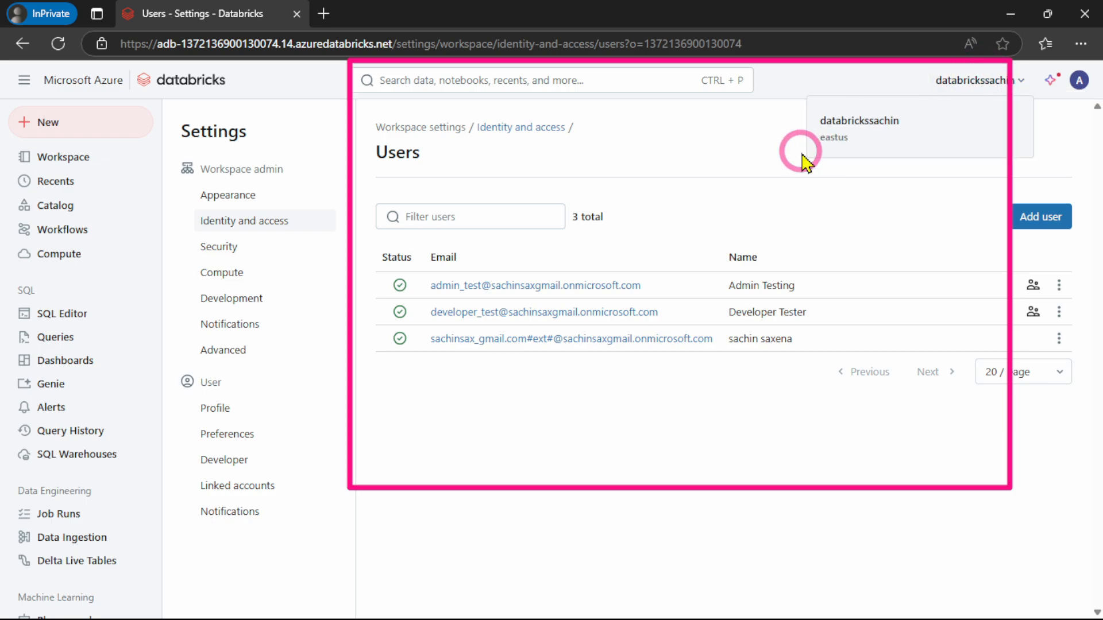
{"action": "left_click", "coordinate": [1079, 81]}
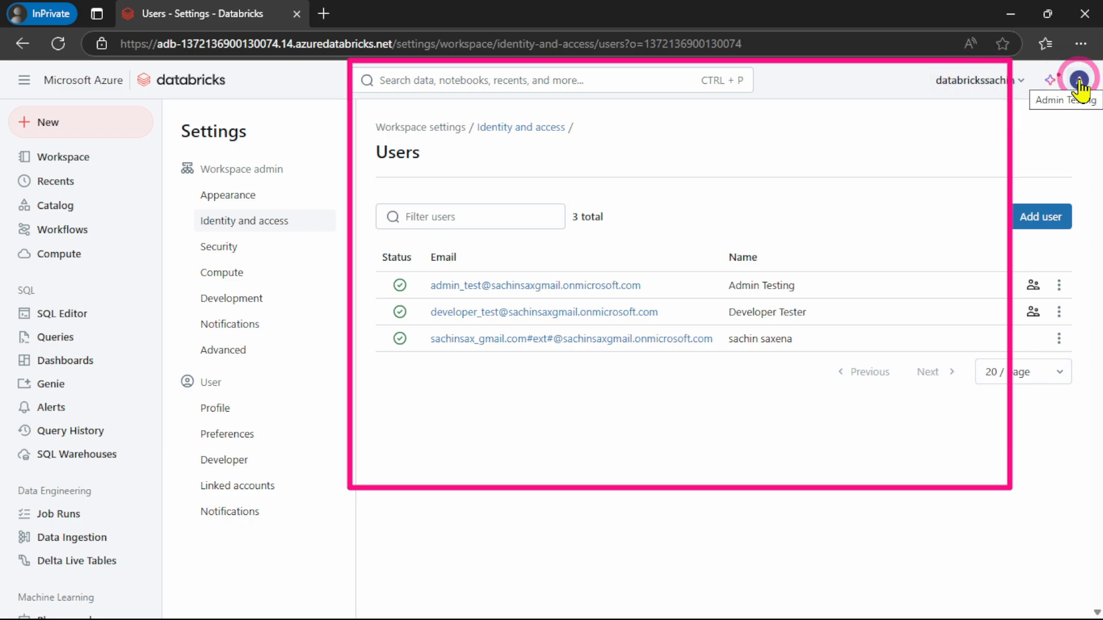
{"action": "left_click", "coordinate": [54, 253]}
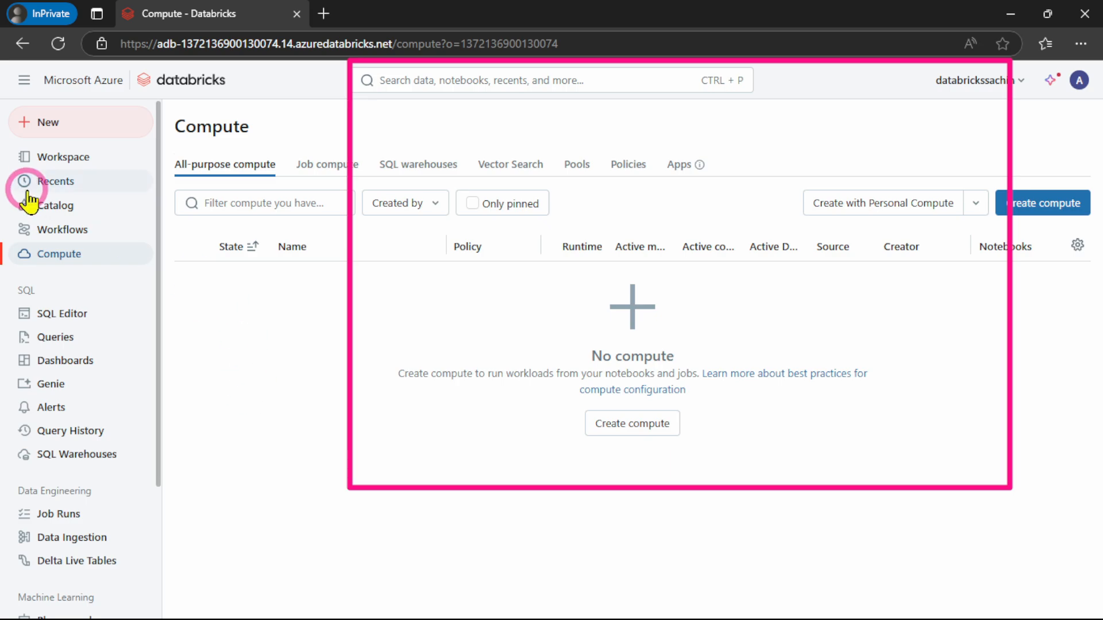
{"action": "left_click", "coordinate": [1077, 80]}
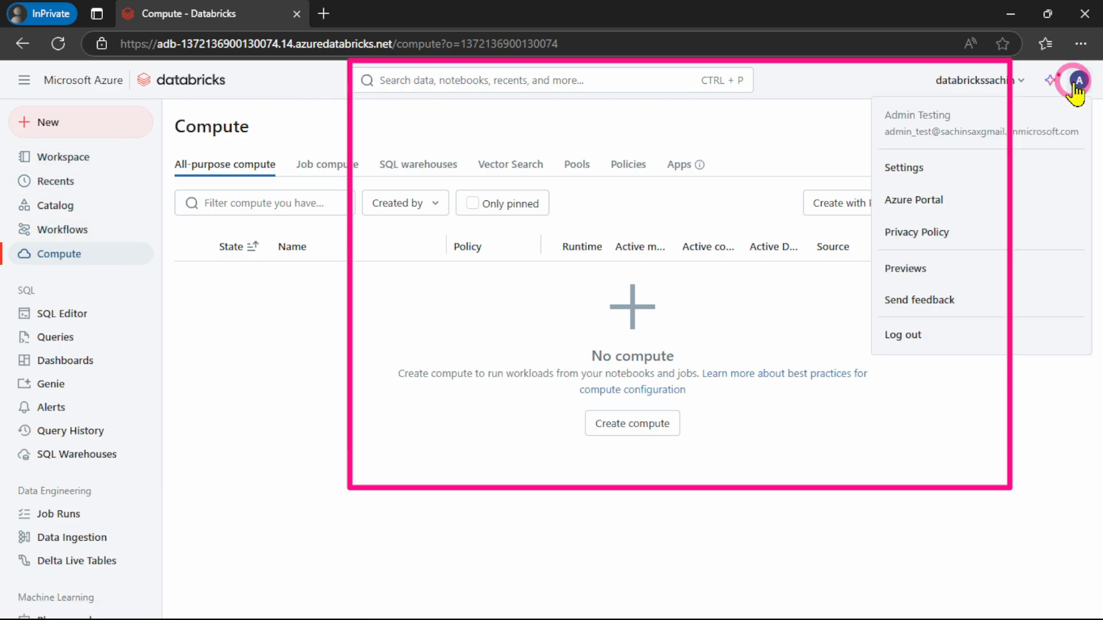
{"action": "left_click", "coordinate": [916, 163]}
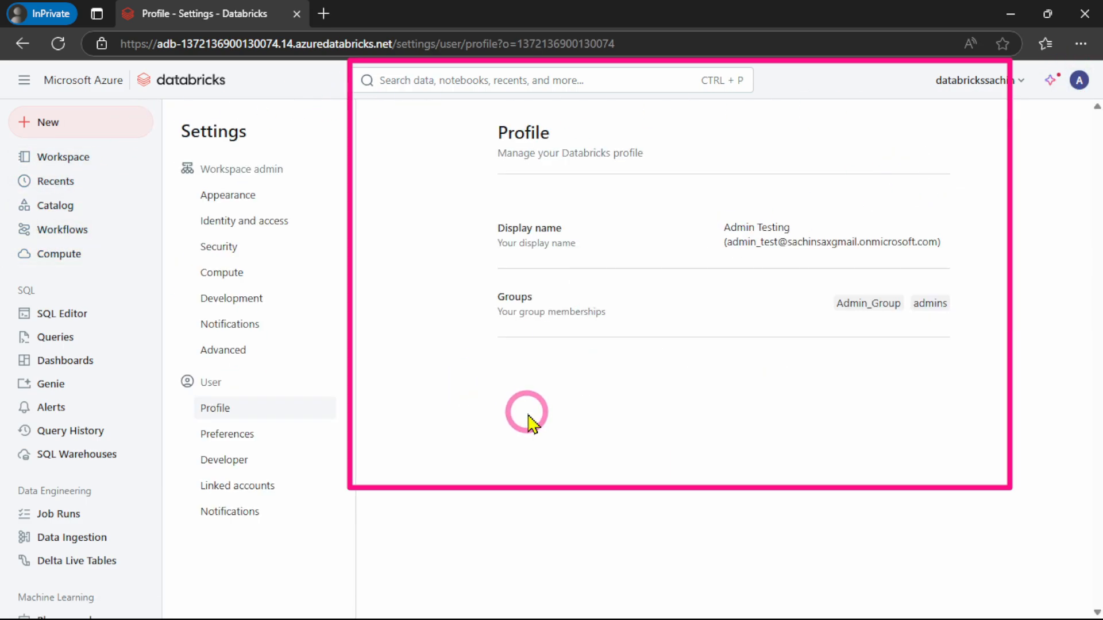
{"action": "left_click", "coordinate": [220, 274]}
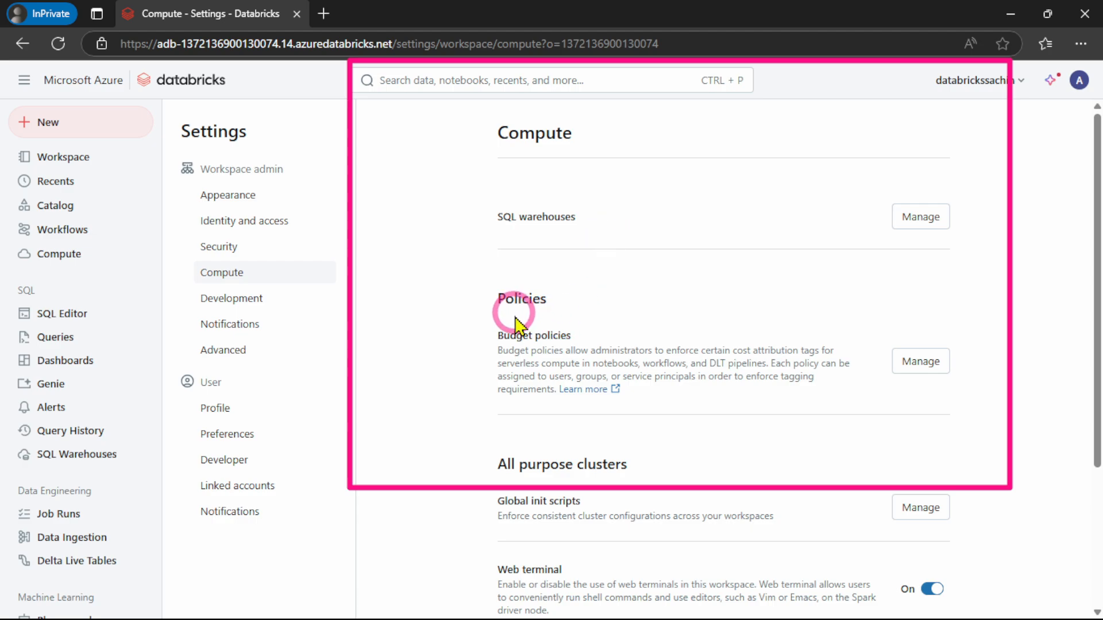
{"action": "scroll", "coordinate": [646, 330], "scroll_direction": "down", "scroll_amount": 2}
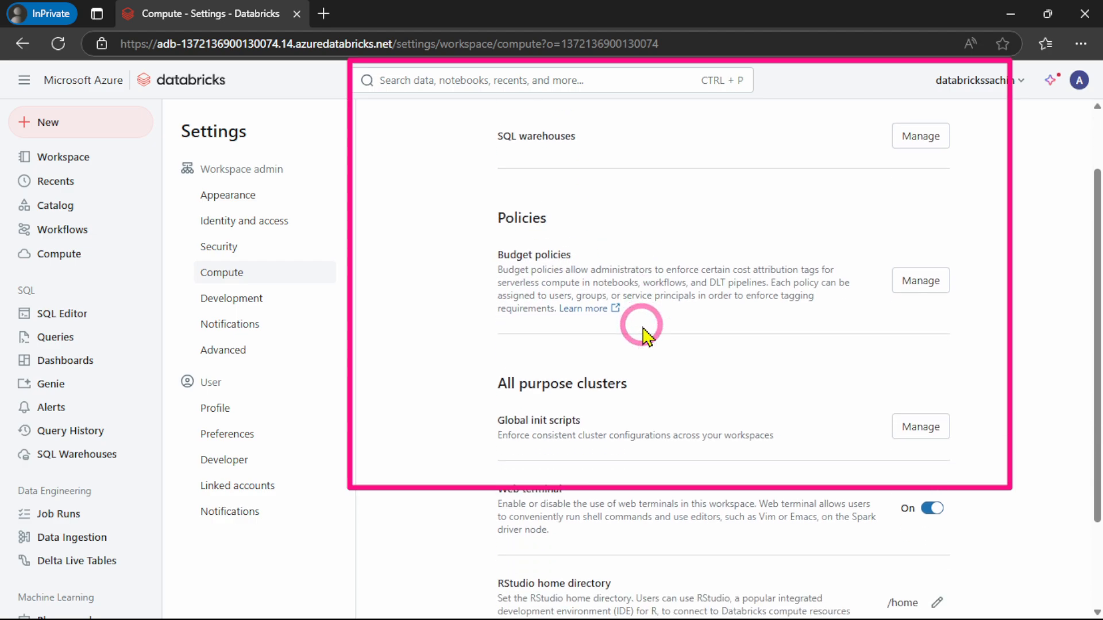
{"action": "scroll", "coordinate": [657, 330], "scroll_direction": "up", "scroll_amount": 2}
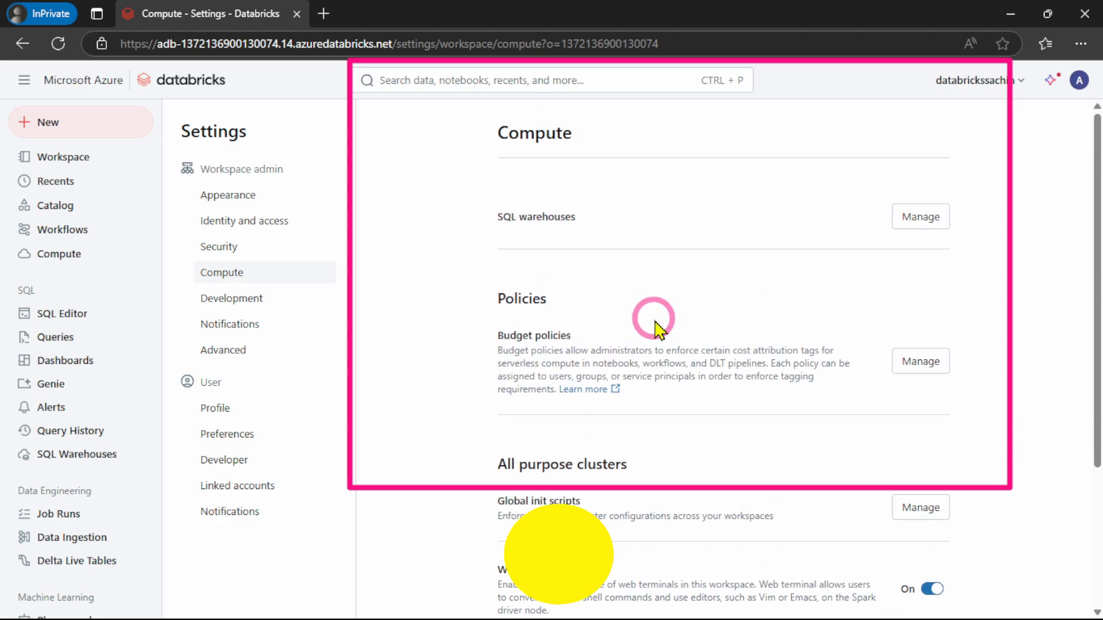
Start a new compute policy and name it with the author's first name followed by "Pilcies"
{"action": "left_click", "coordinate": [70, 255]}
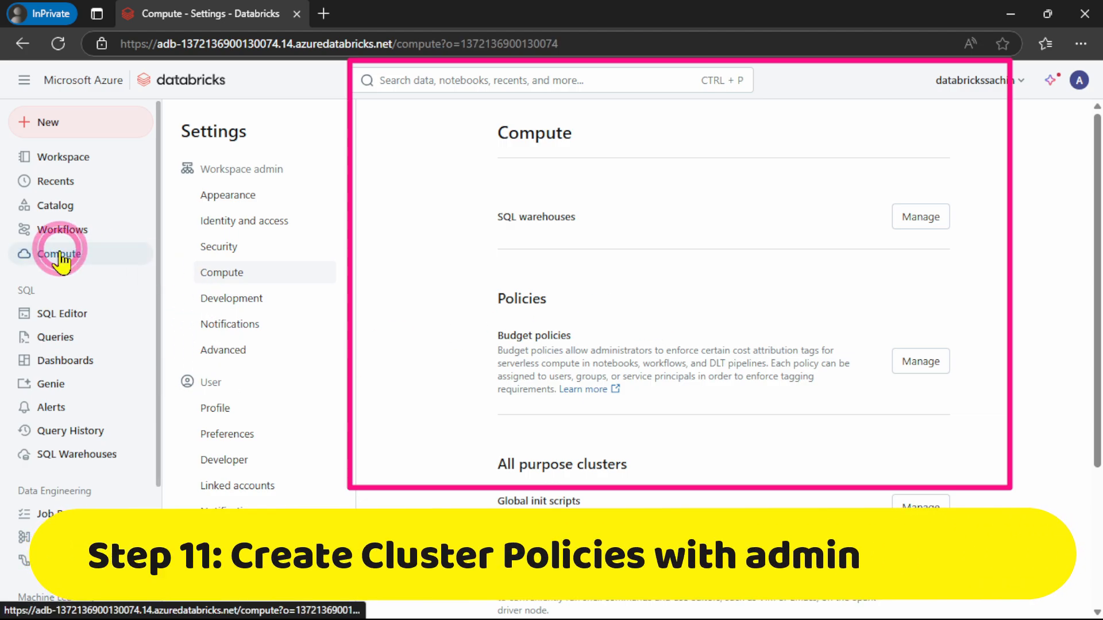
{"action": "left_click", "coordinate": [629, 179]}
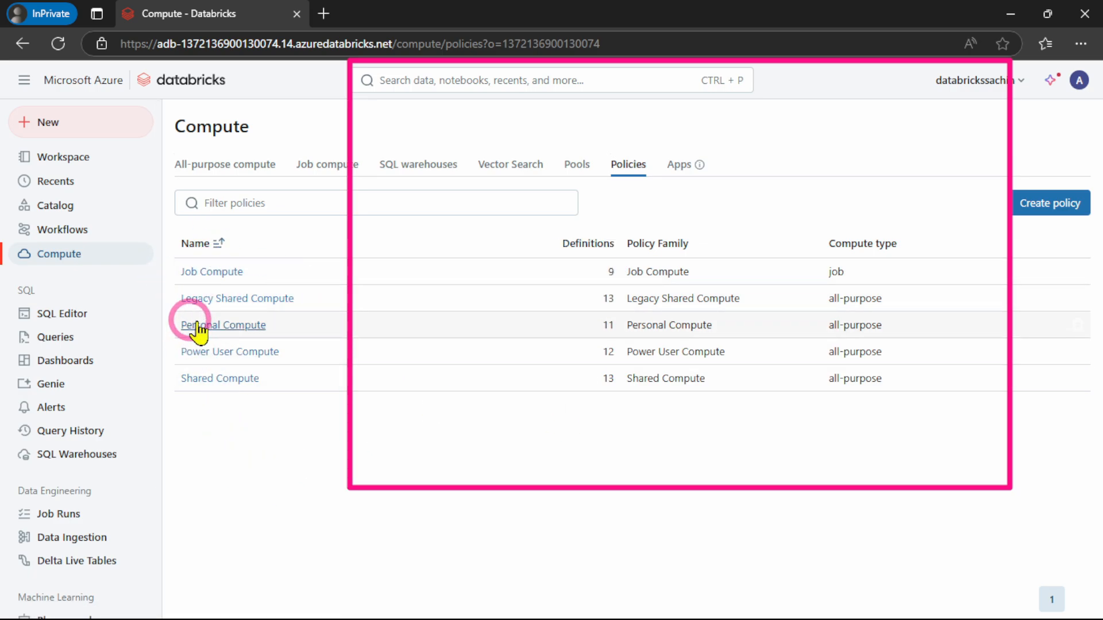
{"action": "left_click", "coordinate": [1056, 210]}
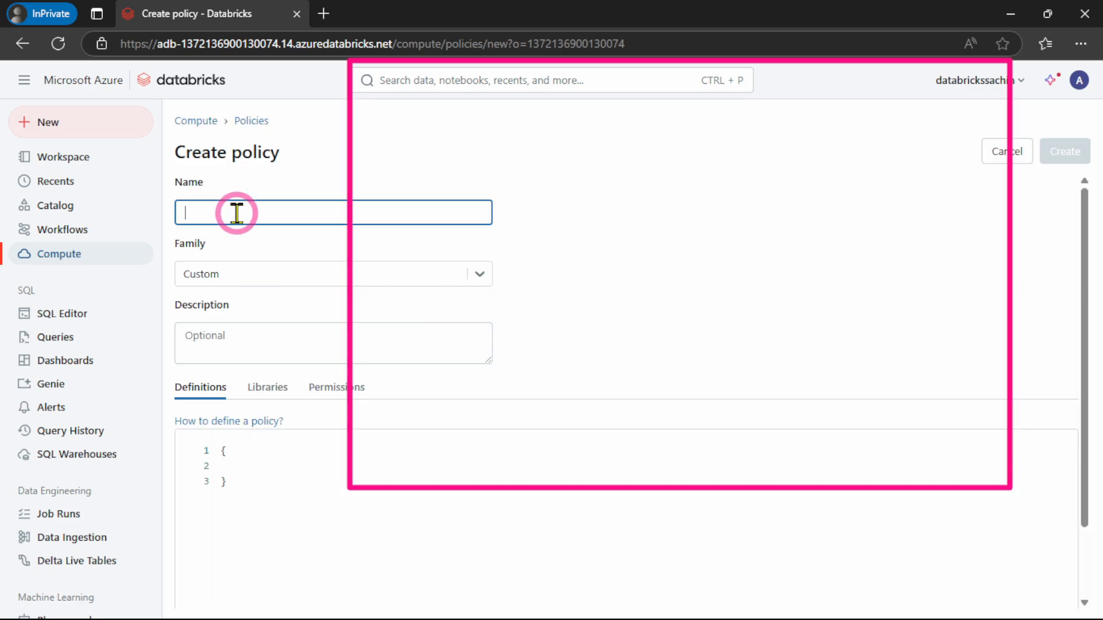
{"action": "type", "text": "Sachin"}
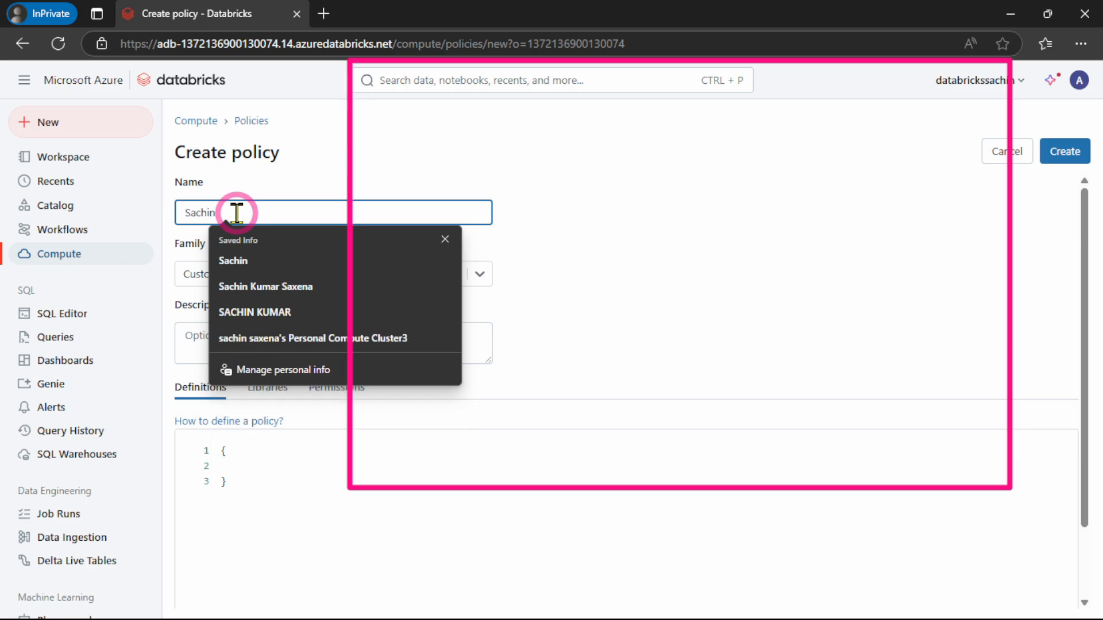
{"action": "type", "text": " P"}
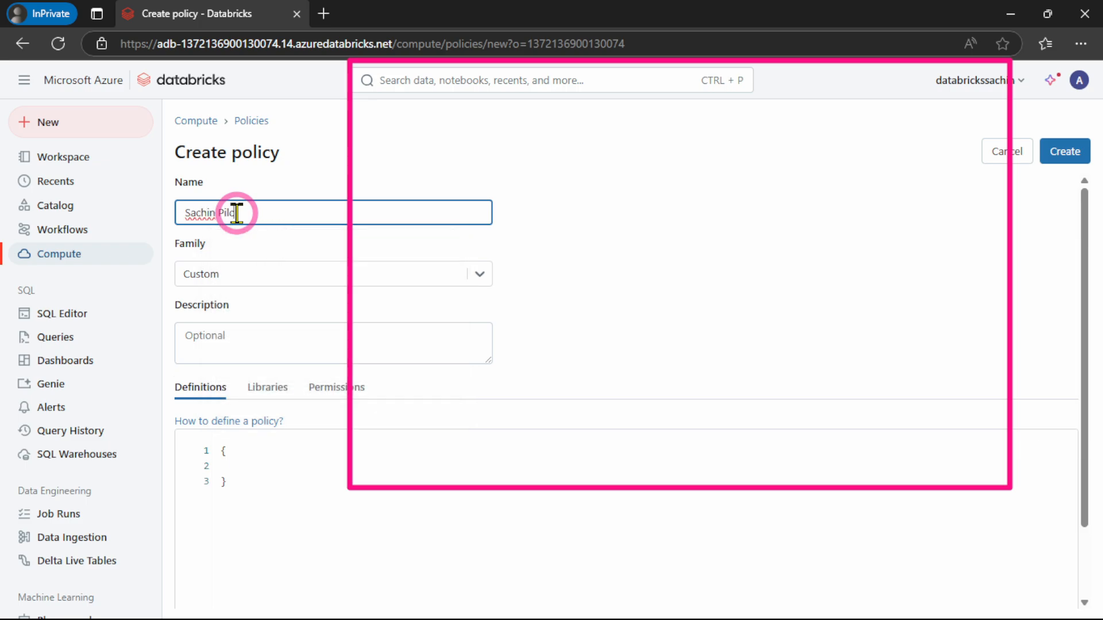
{"action": "type", "text": "ilcies"}
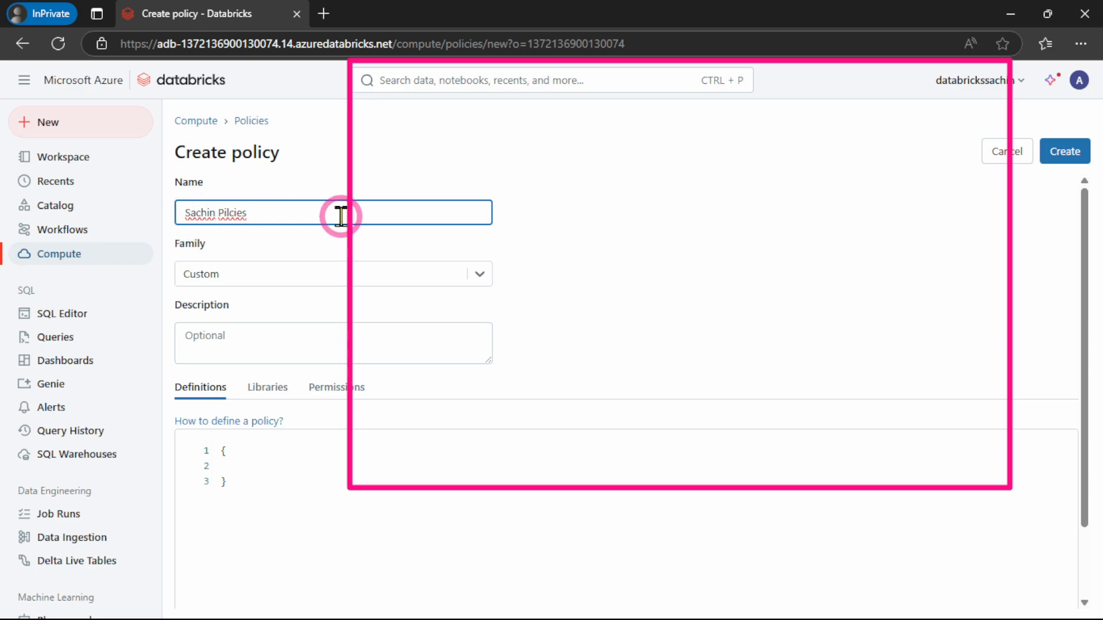
Load the Personal Compute family's definitions into the new policy, then set its family back to Custom
{"action": "left_click", "coordinate": [287, 280]}
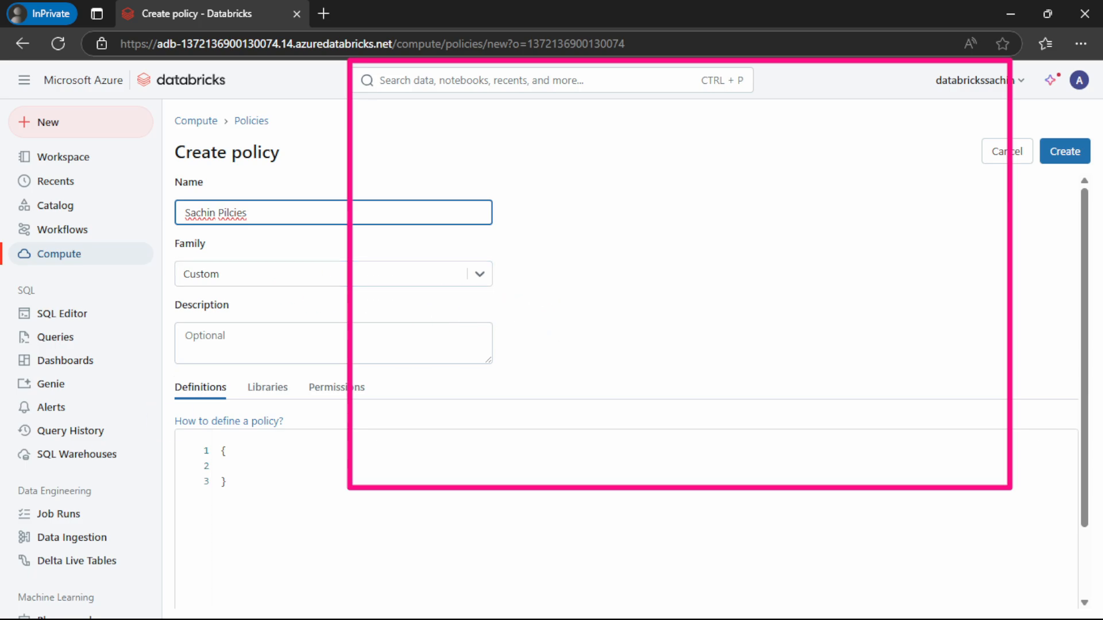
{"action": "left_click", "coordinate": [618, 240]}
{"action": "scroll", "coordinate": [647, 253], "scroll_direction": "down", "scroll_amount": 1}
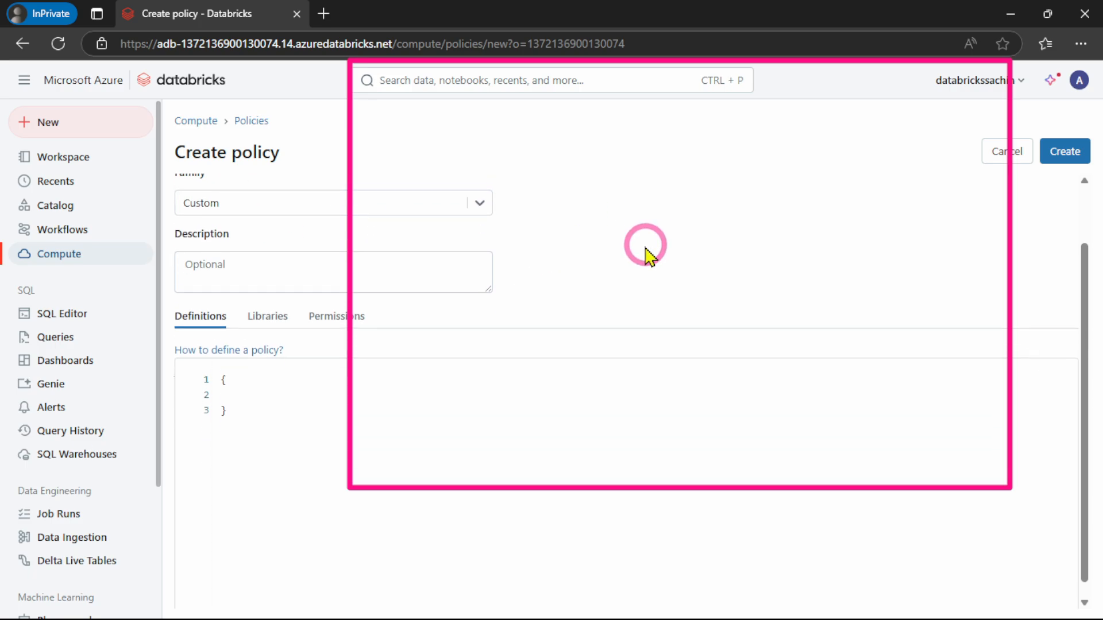
{"action": "left_click", "coordinate": [377, 192]}
{"action": "left_click", "coordinate": [218, 227]}
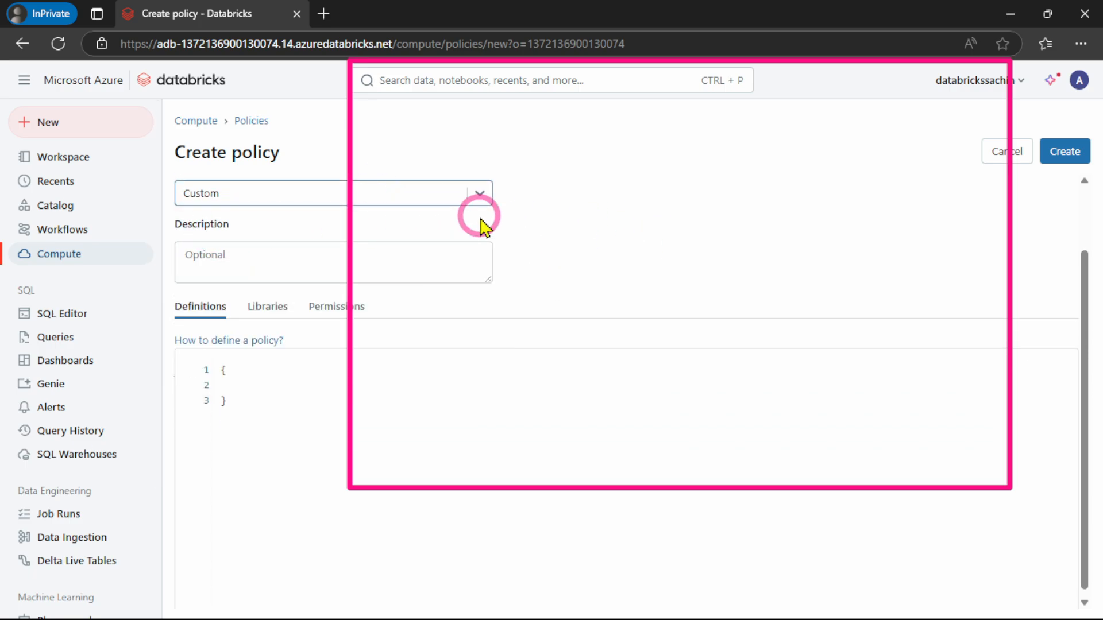
{"action": "left_click", "coordinate": [479, 194]}
{"action": "left_click", "coordinate": [268, 257]}
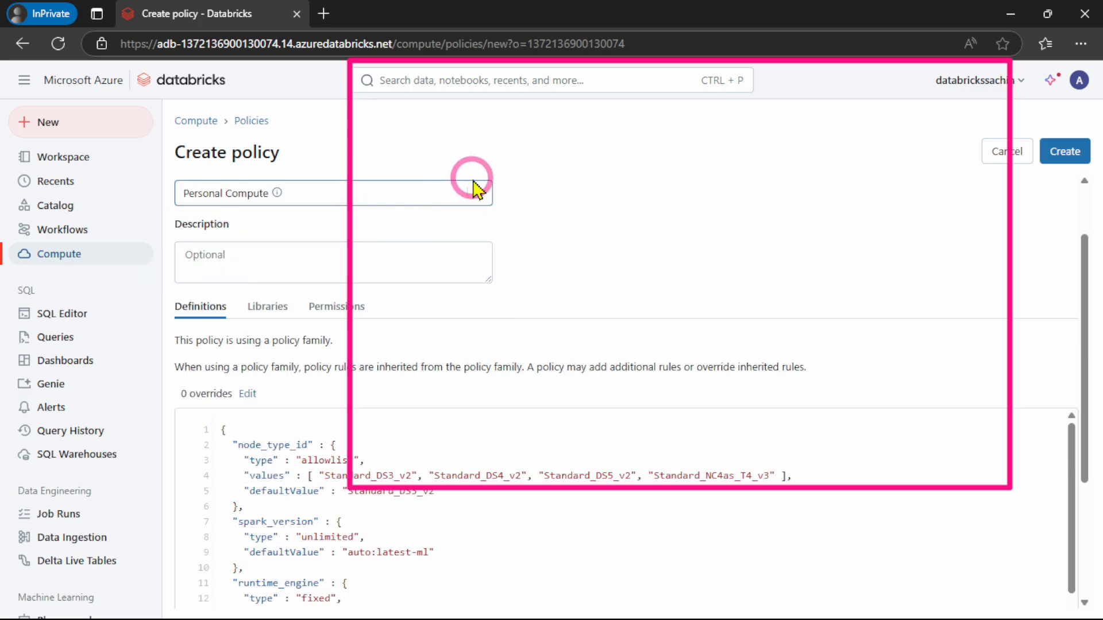
{"action": "left_click", "coordinate": [478, 189]}
{"action": "left_click", "coordinate": [197, 227]}
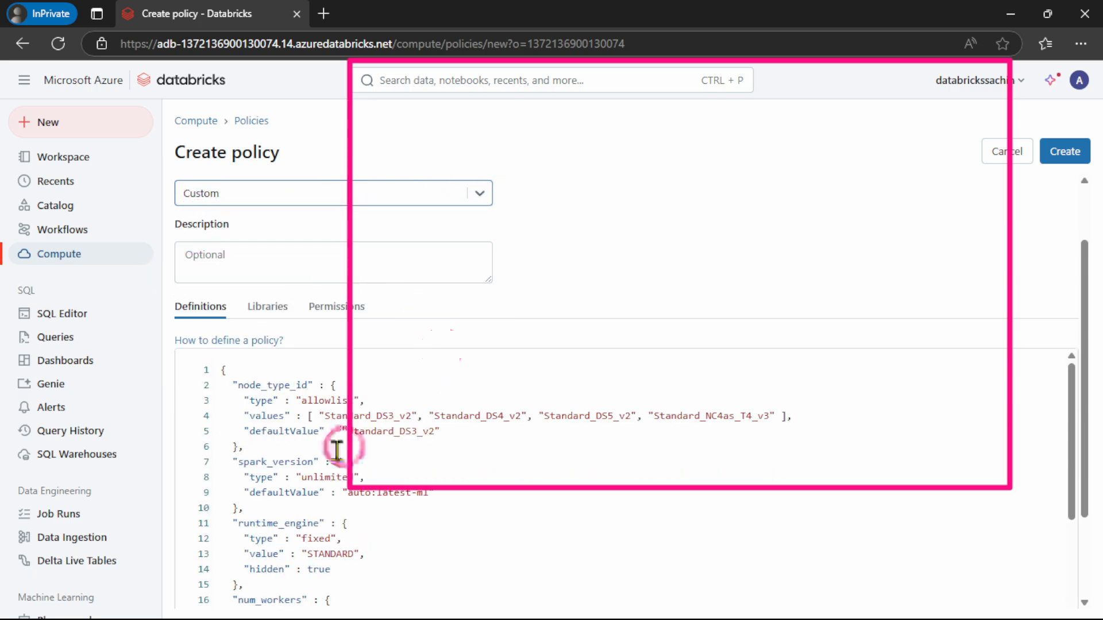
Review the policy's loaded JSON definitions from node_type_id through autotermination_minutes
{"action": "scroll", "coordinate": [315, 441], "scroll_direction": "up", "scroll_amount": 1}
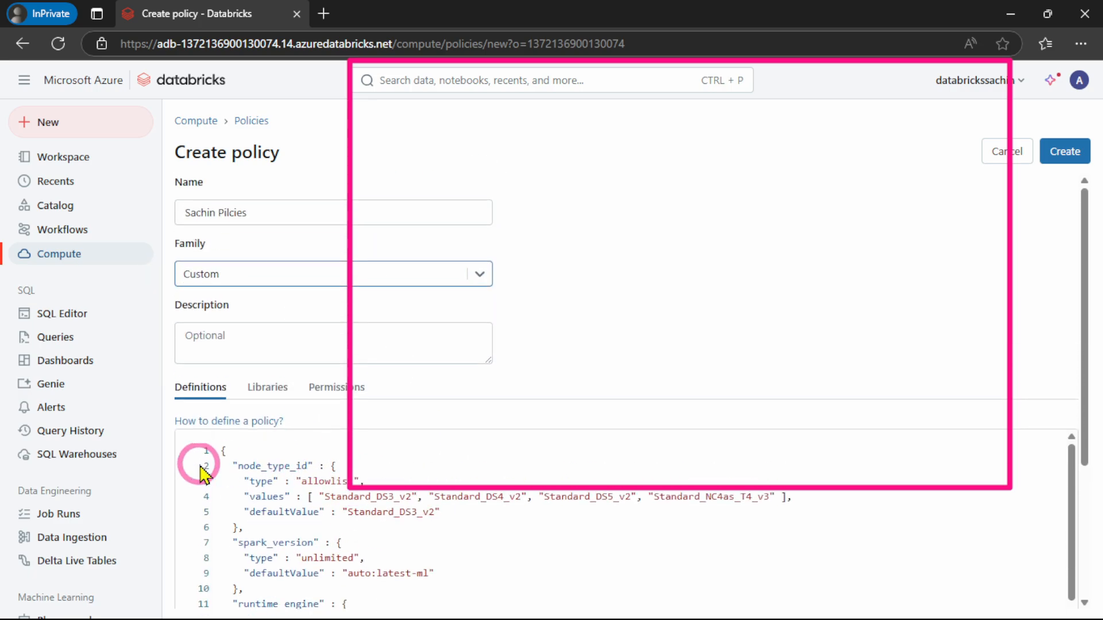
{"action": "scroll", "coordinate": [671, 294], "scroll_direction": "down", "scroll_amount": 2}
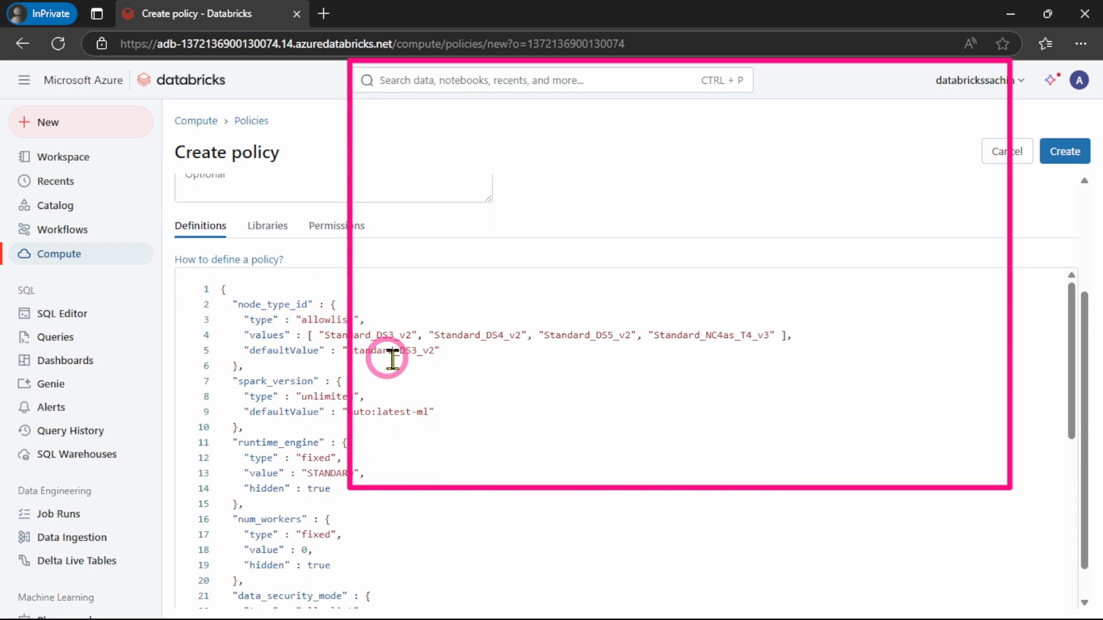
{"action": "scroll", "coordinate": [466, 409], "scroll_direction": "down", "scroll_amount": 2}
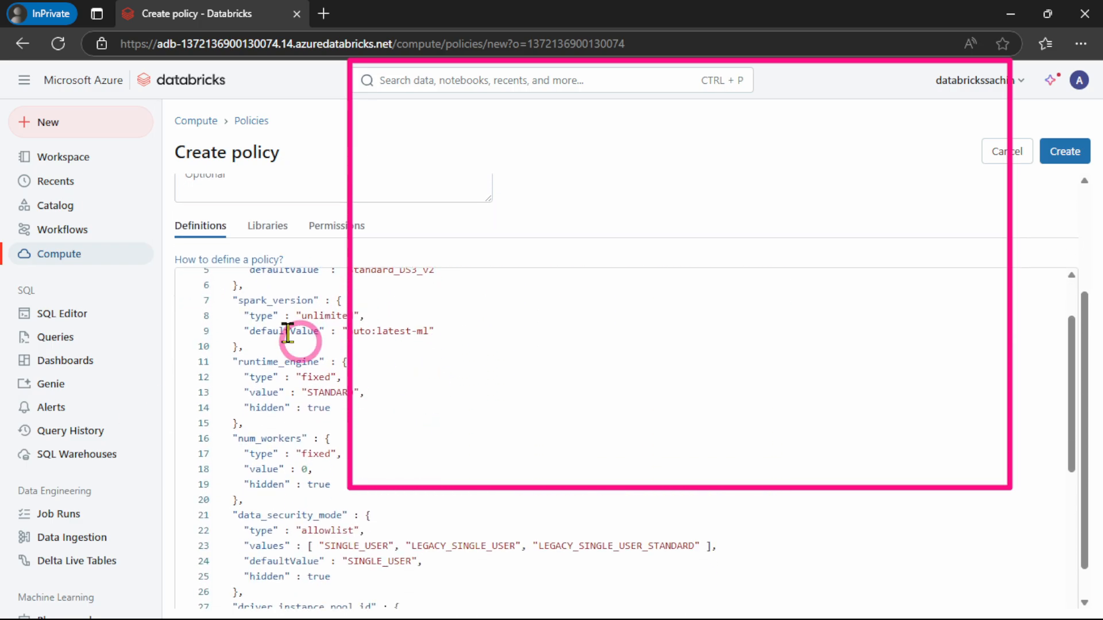
{"action": "scroll", "coordinate": [374, 365], "scroll_direction": "down", "scroll_amount": 2}
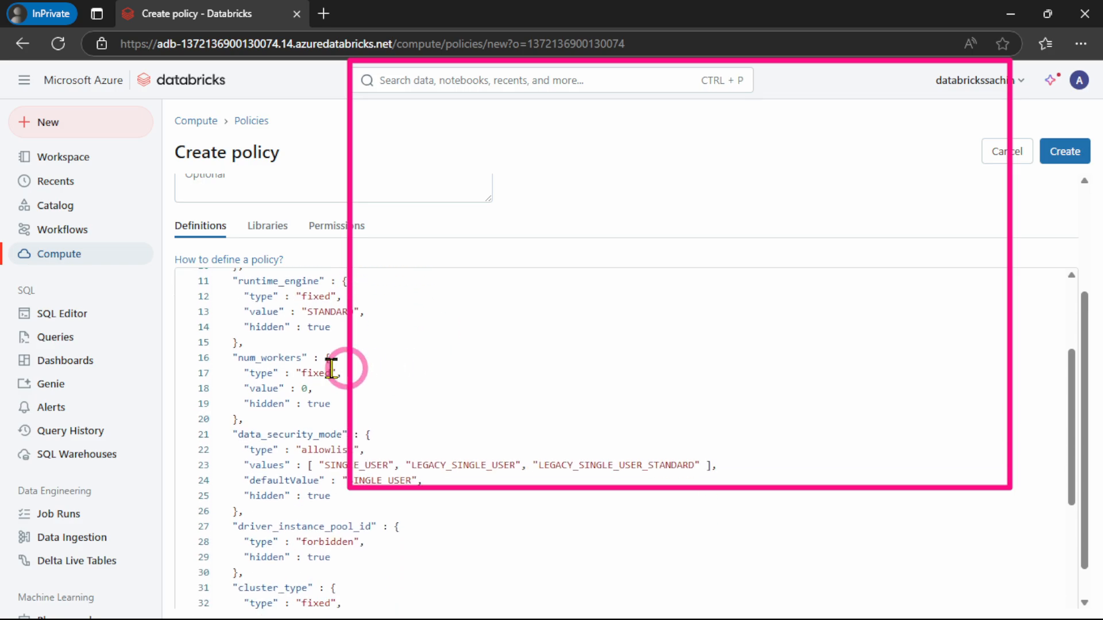
{"action": "scroll", "coordinate": [403, 379], "scroll_direction": "down", "scroll_amount": 2}
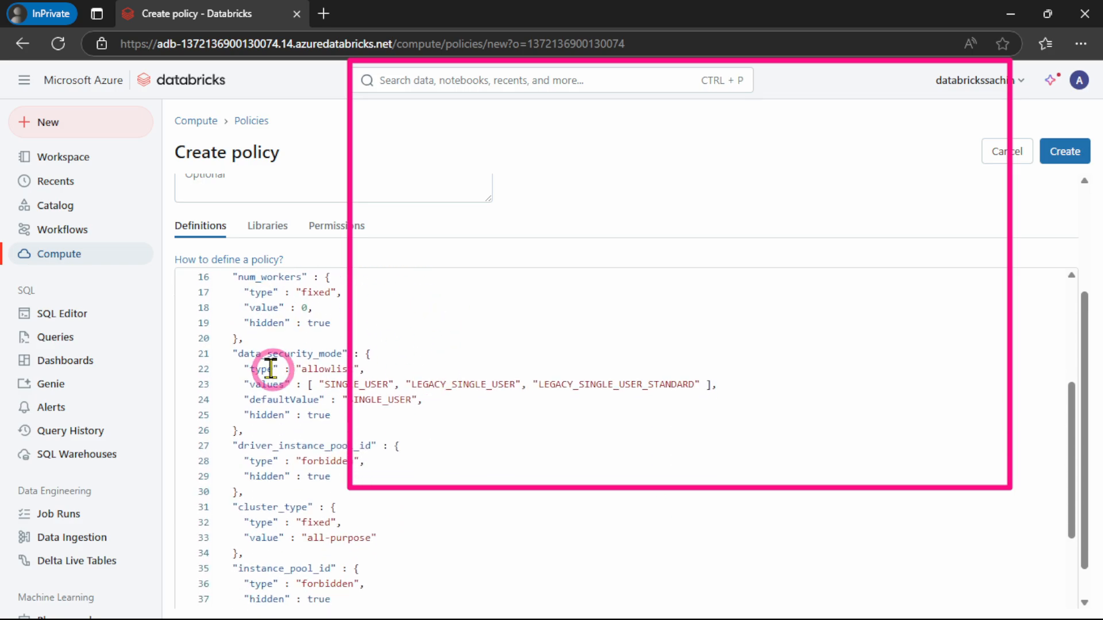
{"action": "scroll", "coordinate": [419, 451], "scroll_direction": "down", "scroll_amount": 6}
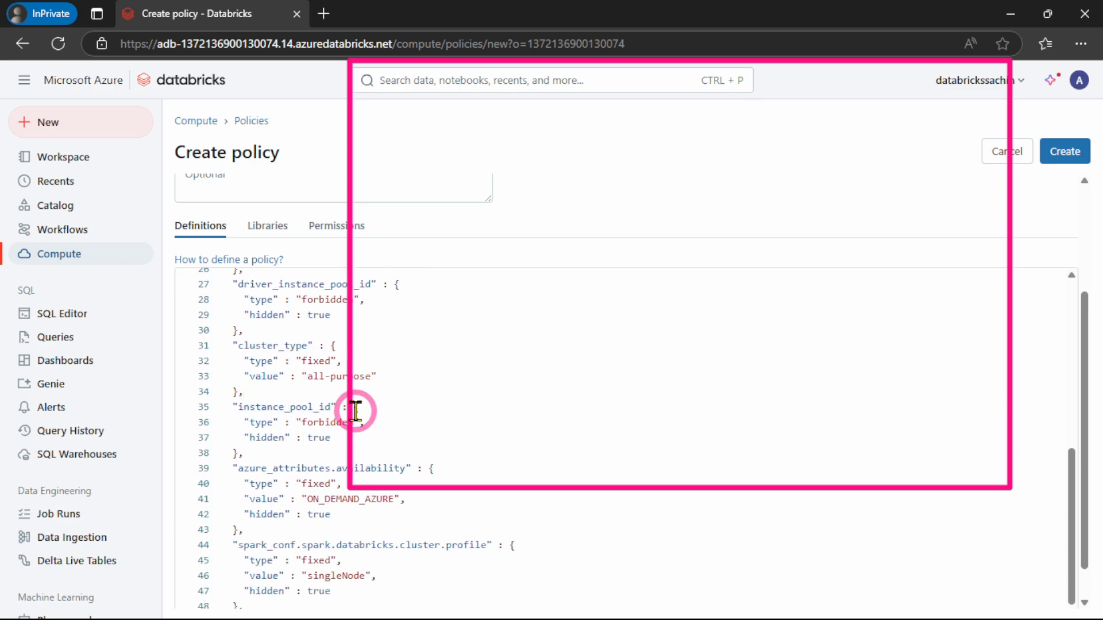
{"action": "scroll", "coordinate": [341, 435], "scroll_direction": "down", "scroll_amount": 1}
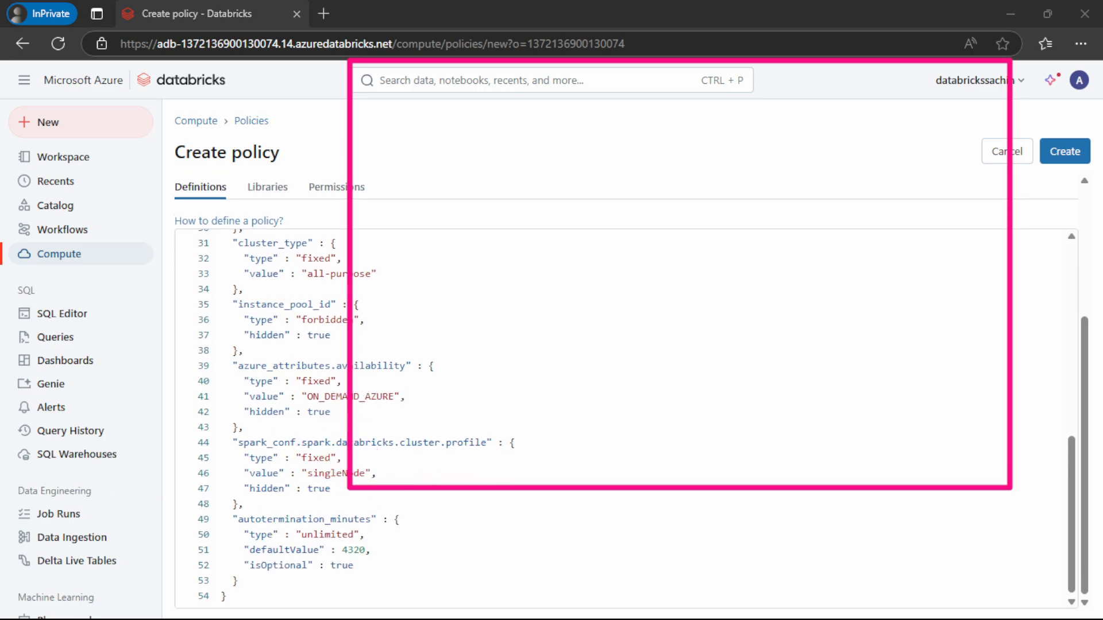
Switch to the Databricks Zero to Hero PDF and copy the complete policy JSON under "Change the following code:"
{"action": "left_click", "coordinate": [1009, 14]}
{"action": "scroll", "coordinate": [557, 303], "scroll_direction": "down", "scroll_amount": 10}
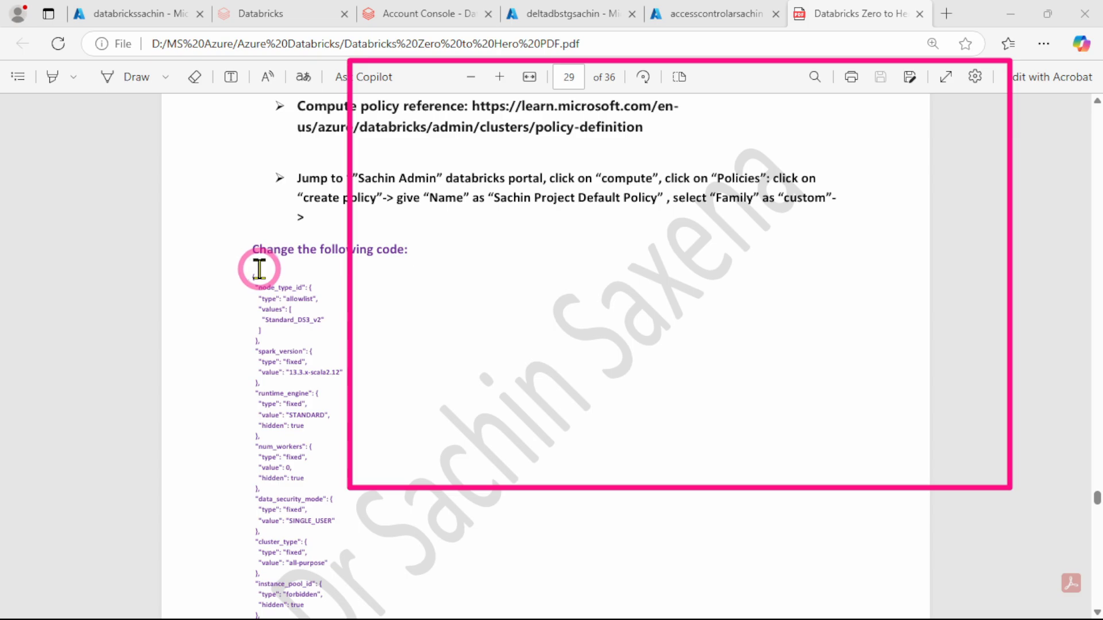
{"action": "left_click_drag", "start_coordinate": [247, 269], "coordinate": [320, 429]}
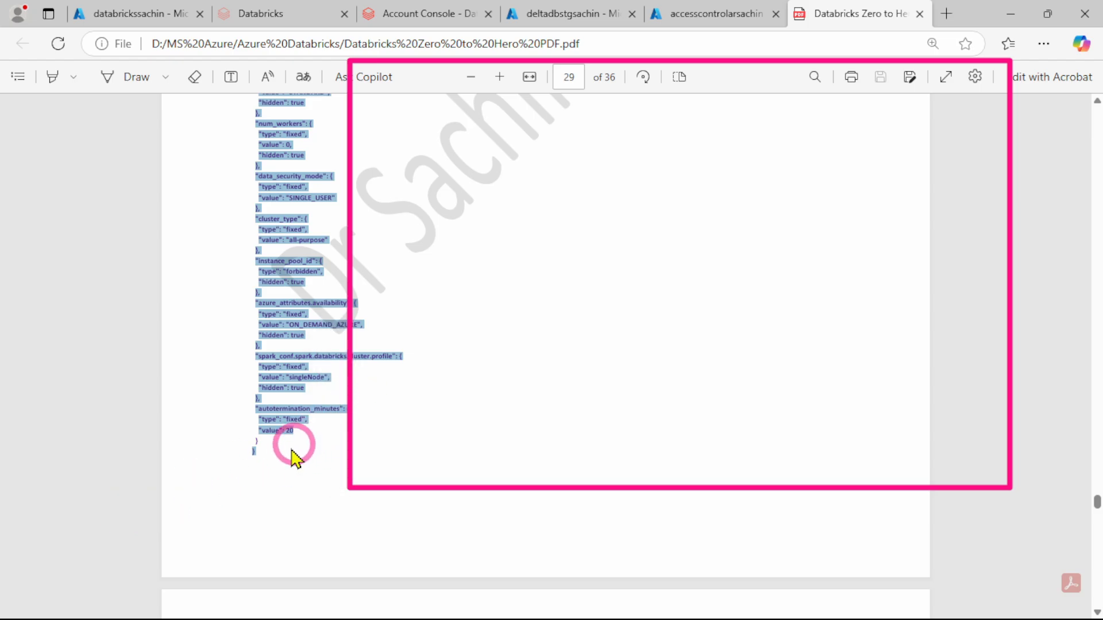
{"action": "scroll", "coordinate": [290, 340], "scroll_direction": "down", "scroll_amount": 4}
{"action": "scroll", "coordinate": [291, 337], "scroll_direction": "up", "scroll_amount": 10}
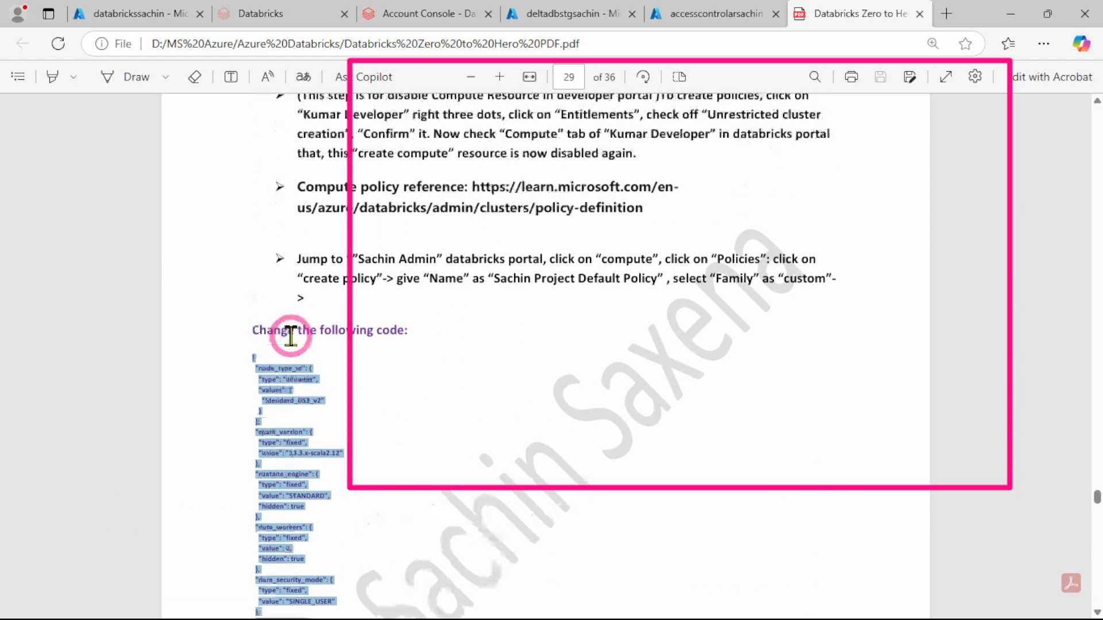
{"action": "right_click", "coordinate": [285, 383]}
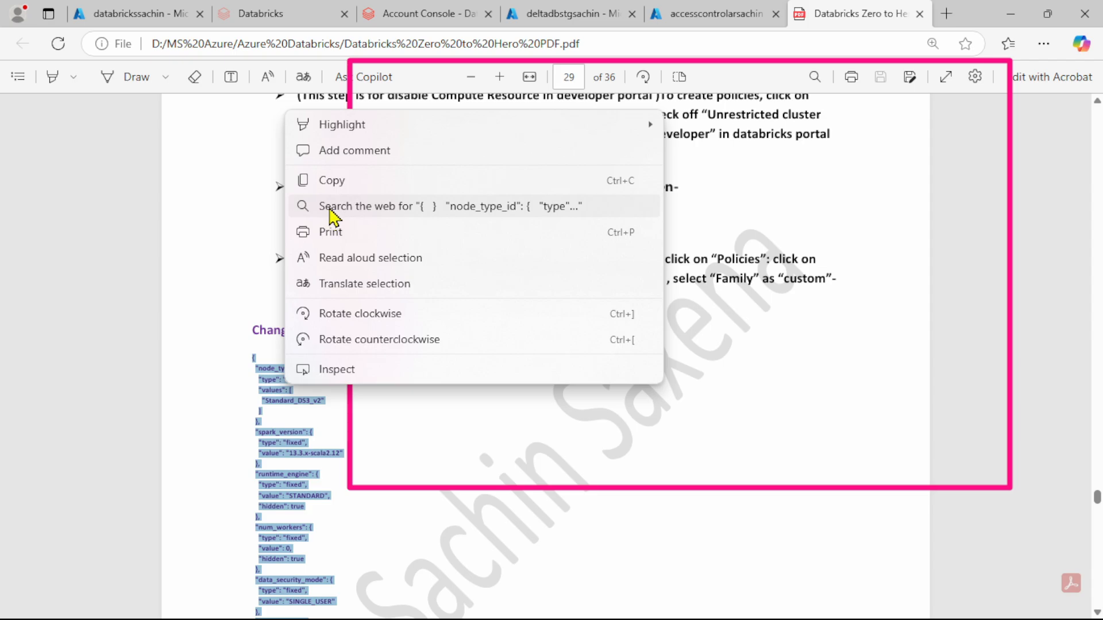
{"action": "left_click", "coordinate": [321, 181]}
Return to the Create policy page and replace all existing definitions with the copied JSON
{"action": "left_click", "coordinate": [1011, 13]}
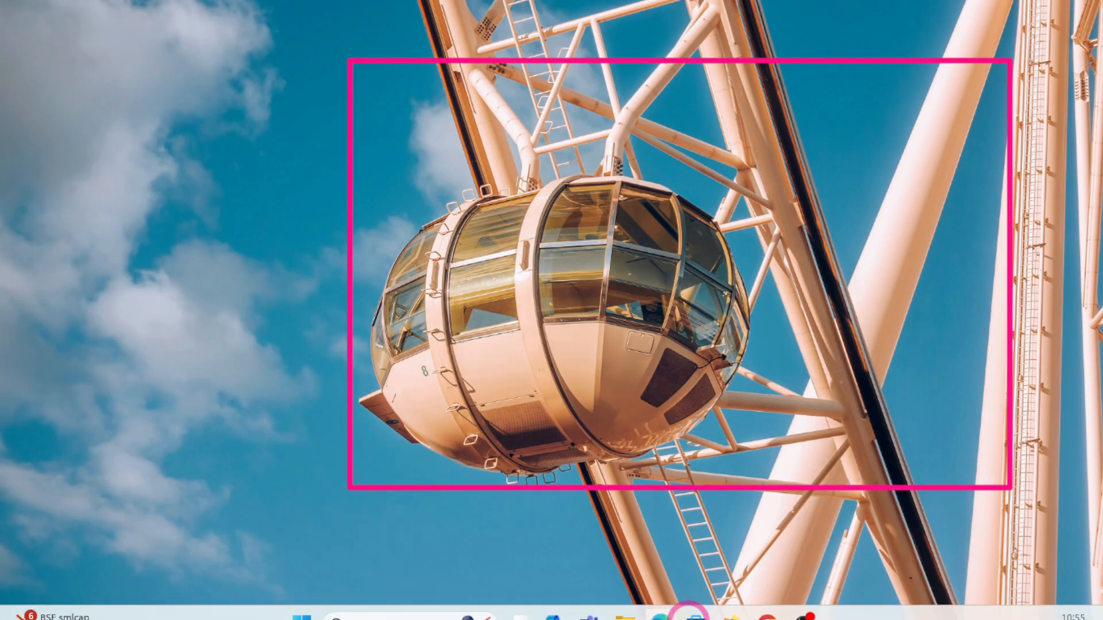
{"action": "left_click", "coordinate": [662, 613]}
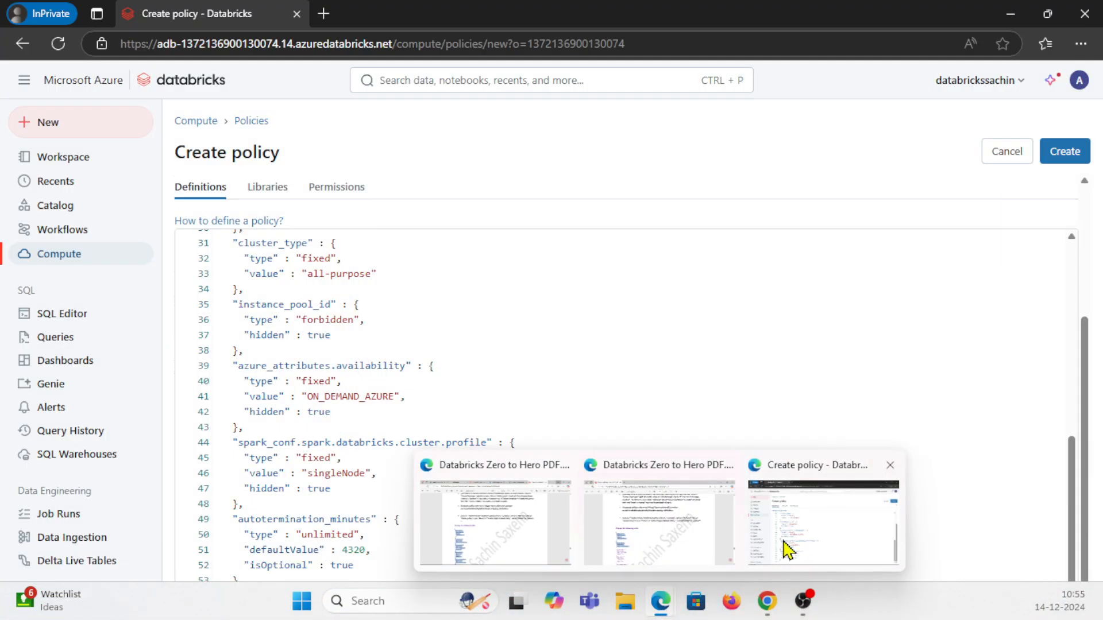
{"action": "left_click", "coordinate": [783, 547]}
{"action": "left_click", "coordinate": [273, 310]}
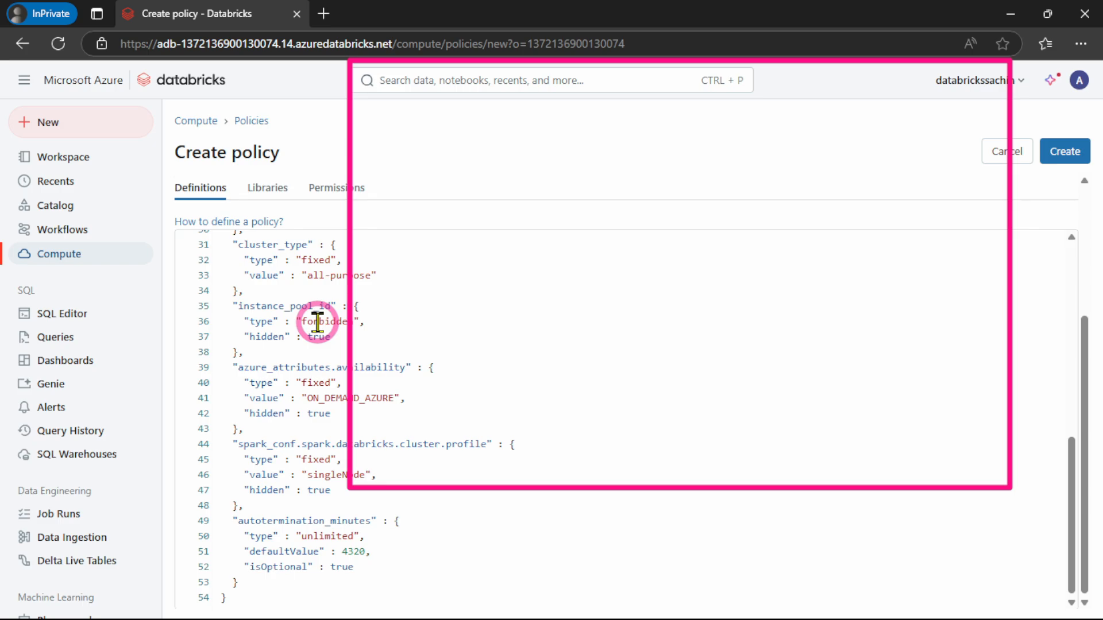
{"action": "key", "text": "ctrl+a"}
{"action": "key", "text": "Delete"}
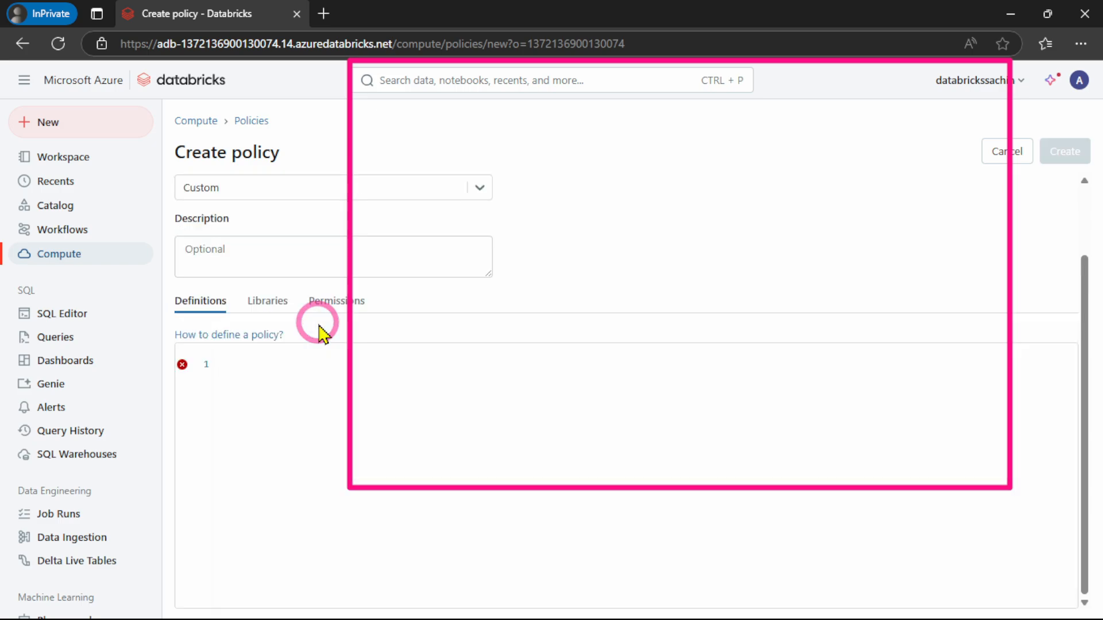
{"action": "key", "text": "ctrl+v"}
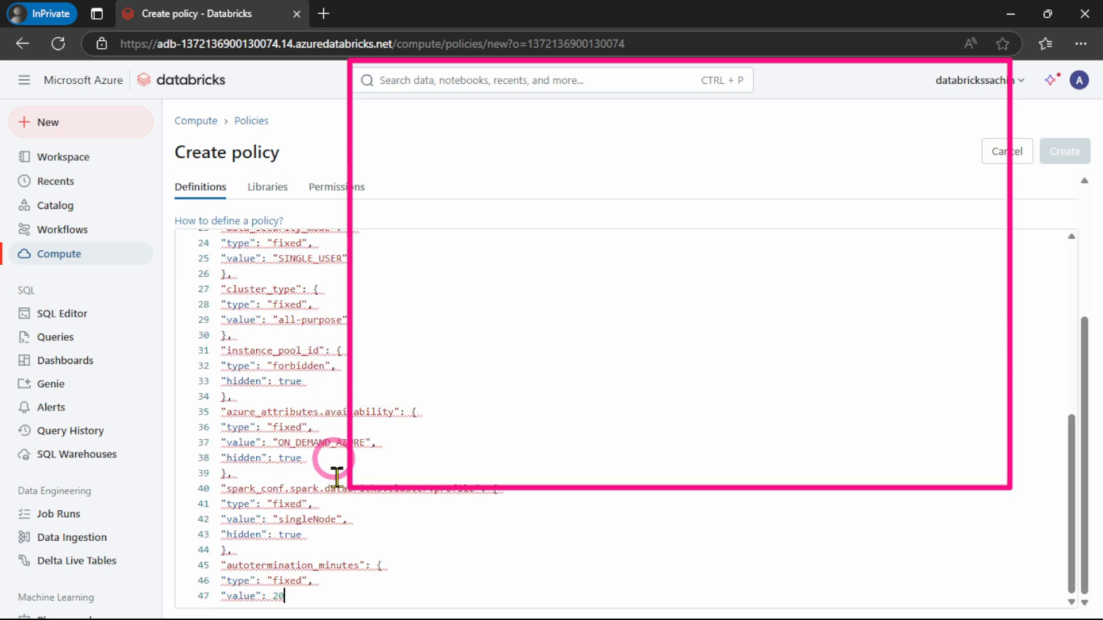
Complete the pasted JSON by adding the missing closing braces after the autotermination_minutes value of 20
{"action": "mouse_move", "coordinate": [355, 609]}
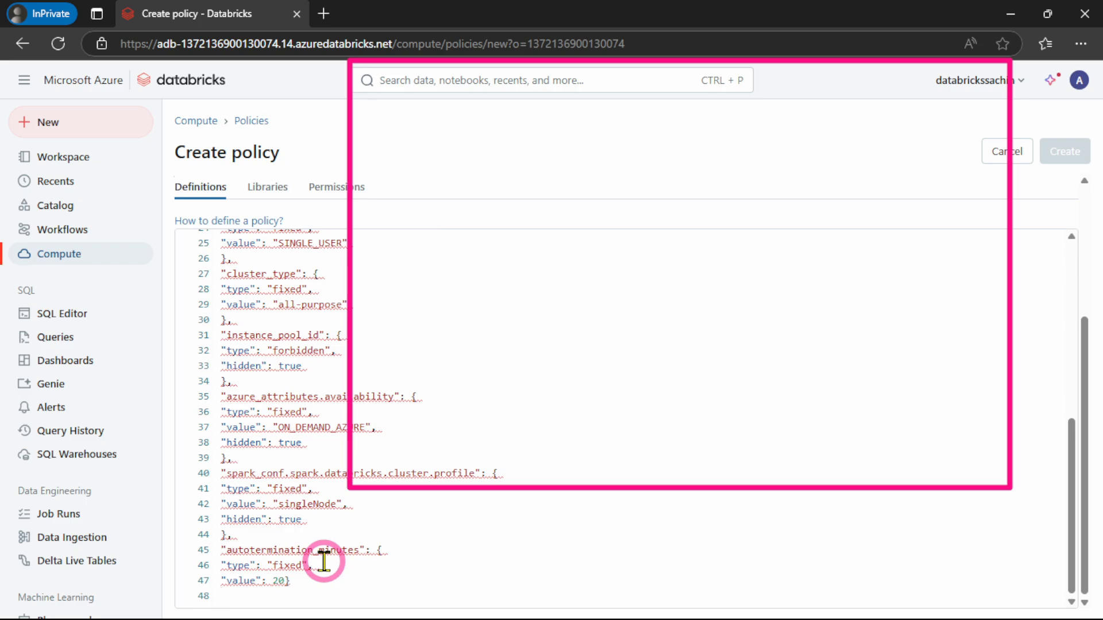
{"action": "key", "text": "Return"}
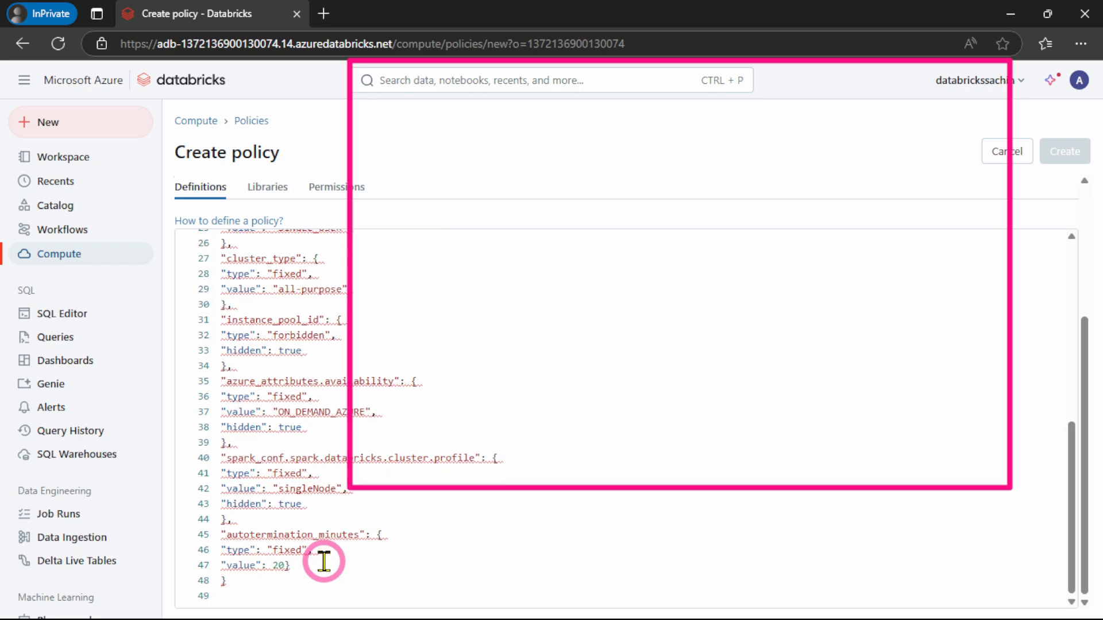
{"action": "scroll", "coordinate": [324, 562], "scroll_direction": "up", "scroll_amount": 10}
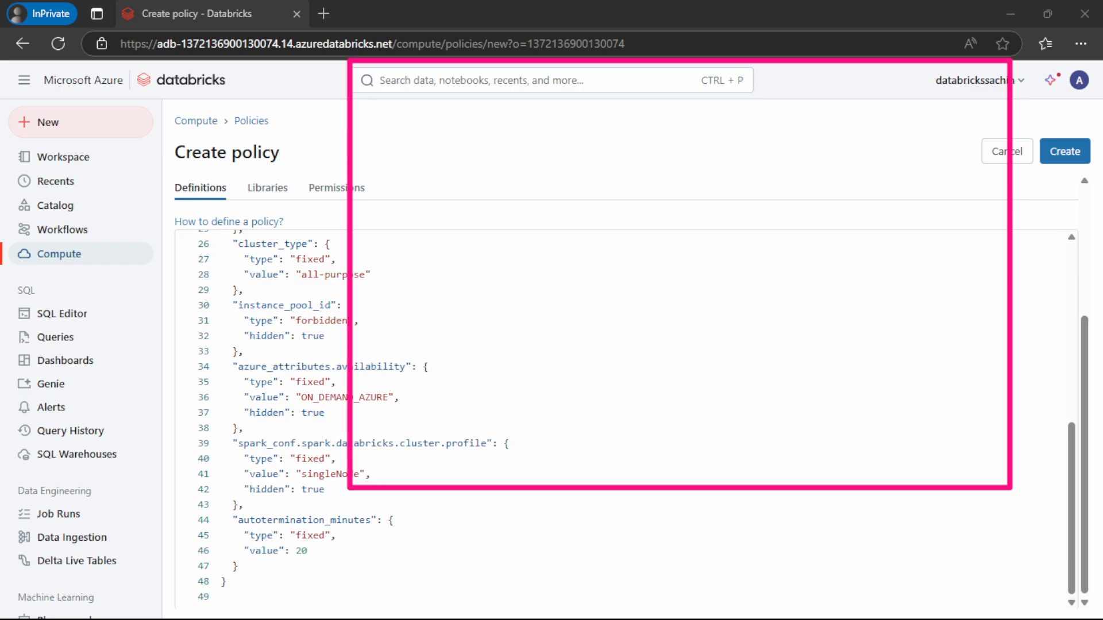
Revisit the policy code in the PDF notes, then return to the Create policy page
{"action": "key", "text": "alt+Tab"}
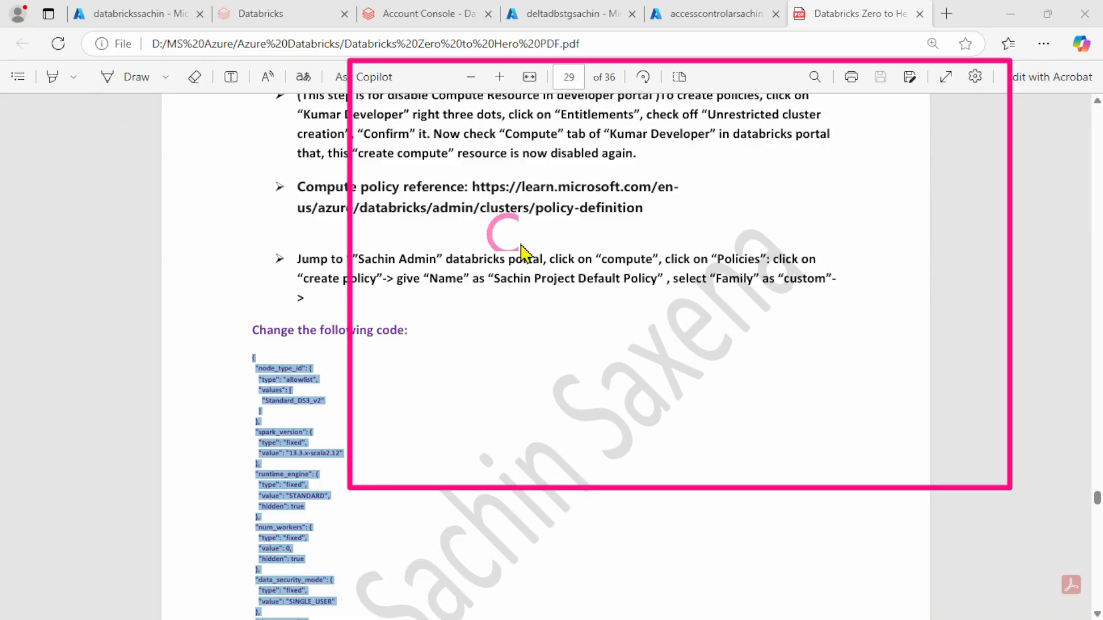
{"action": "left_click", "coordinate": [469, 439]}
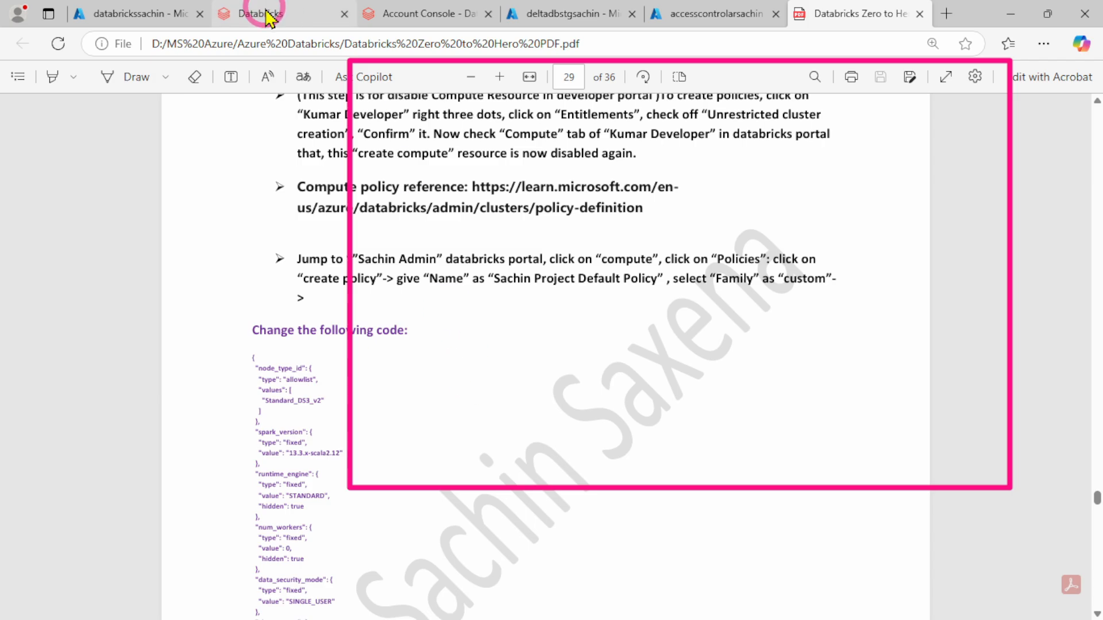
{"action": "mouse_move", "coordinate": [679, 617]}
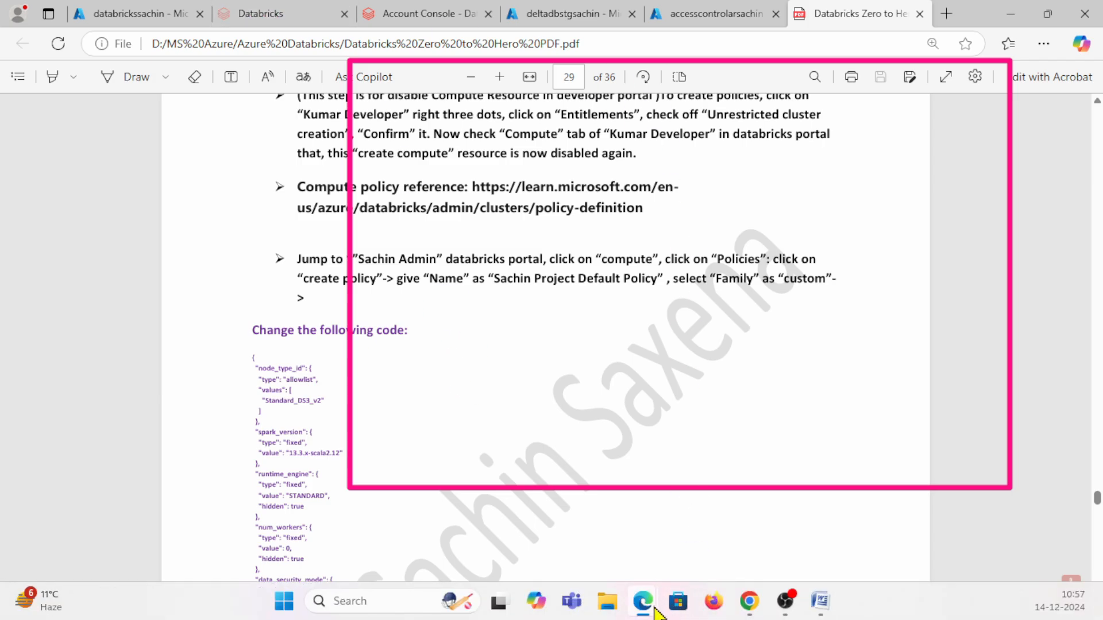
{"action": "left_click", "coordinate": [773, 552]}
{"action": "left_click", "coordinate": [571, 330]}
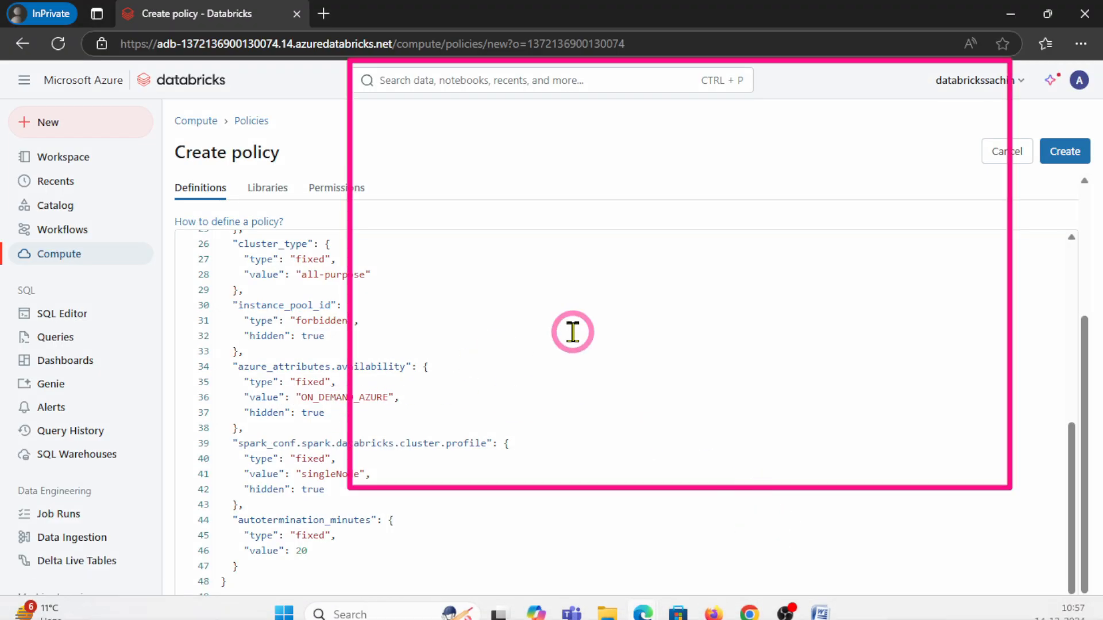
Review the new policy definitions, checking the node type, Spark version, runtime engine, worker, security mode, cluster profile and auto-termination rules
{"action": "left_click", "coordinate": [437, 339]}
{"action": "scroll", "coordinate": [437, 339], "scroll_direction": "up", "scroll_amount": 3}
{"action": "scroll", "coordinate": [437, 339], "scroll_direction": "up", "scroll_amount": 2}
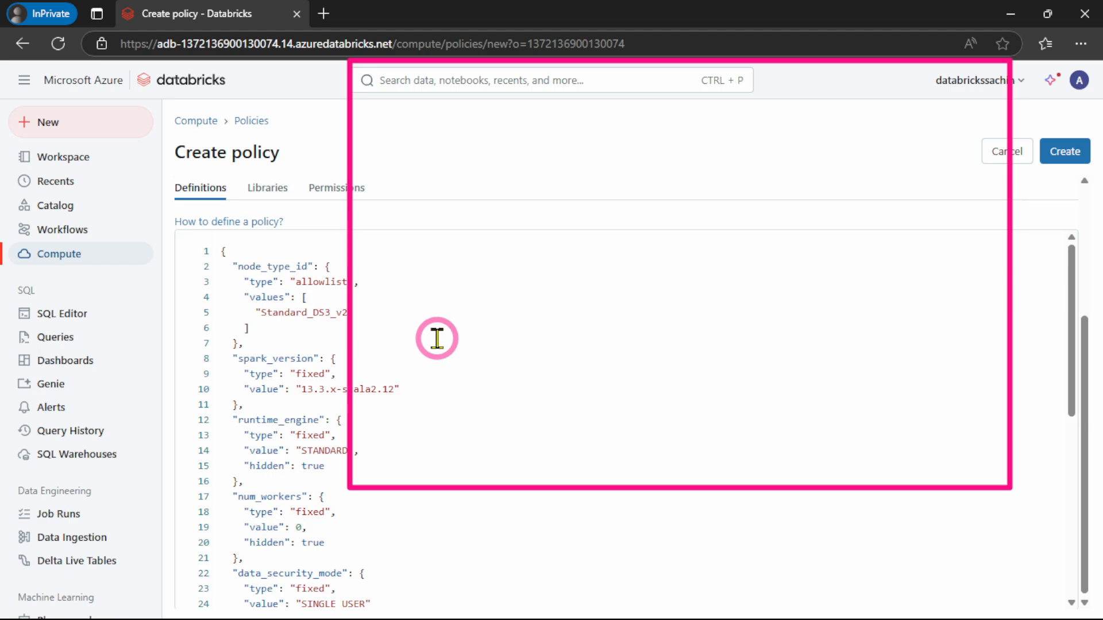
{"action": "scroll", "coordinate": [389, 283], "scroll_direction": "up", "scroll_amount": 3}
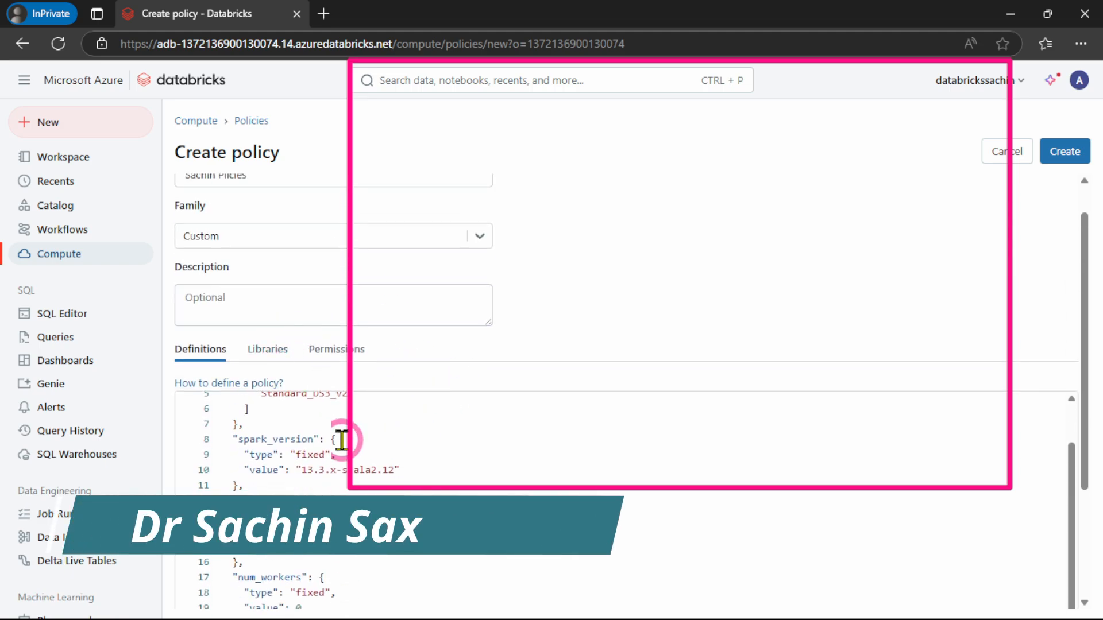
{"action": "scroll", "coordinate": [342, 440], "scroll_direction": "up", "scroll_amount": 2}
{"action": "left_click", "coordinate": [402, 465]}
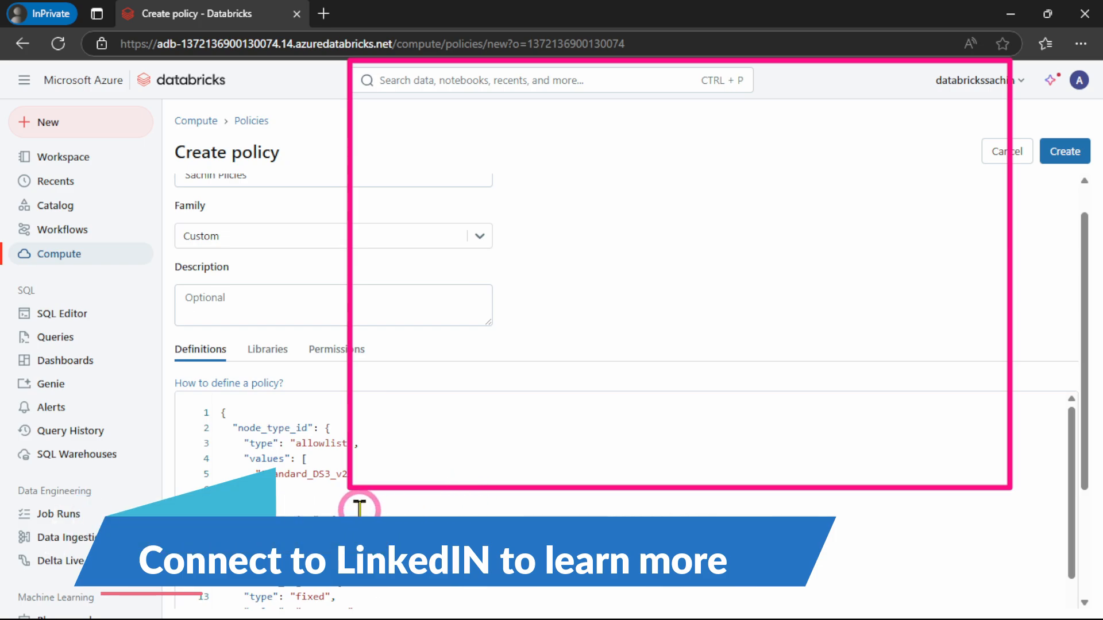
{"action": "scroll", "coordinate": [345, 510], "scroll_direction": "down", "scroll_amount": 2}
{"action": "left_click", "coordinate": [435, 472]}
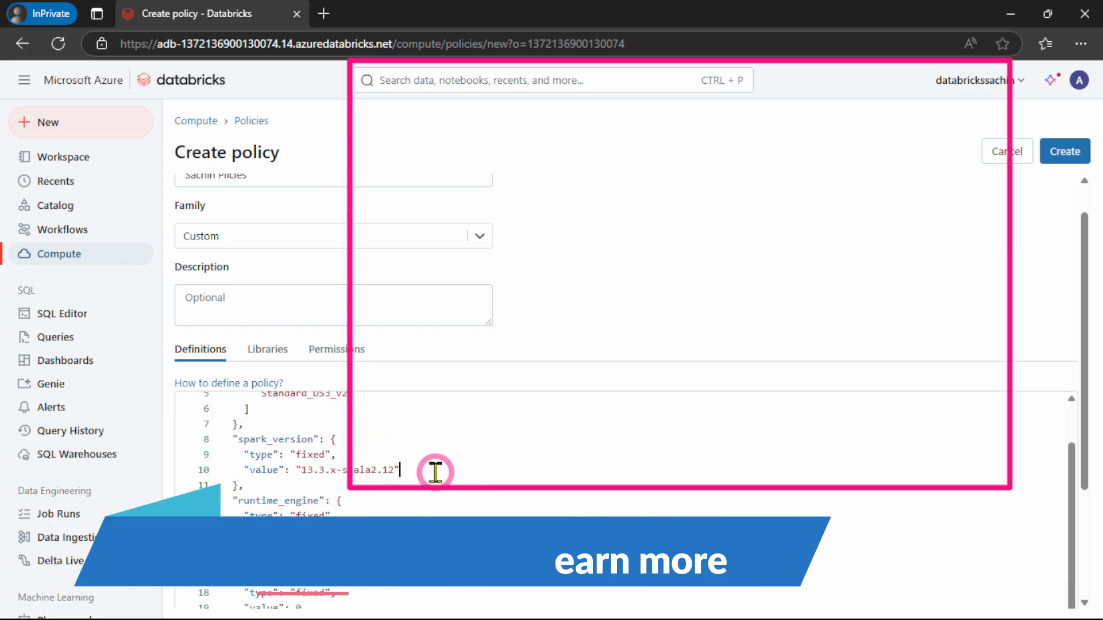
{"action": "scroll", "coordinate": [435, 472], "scroll_direction": "down", "scroll_amount": 2}
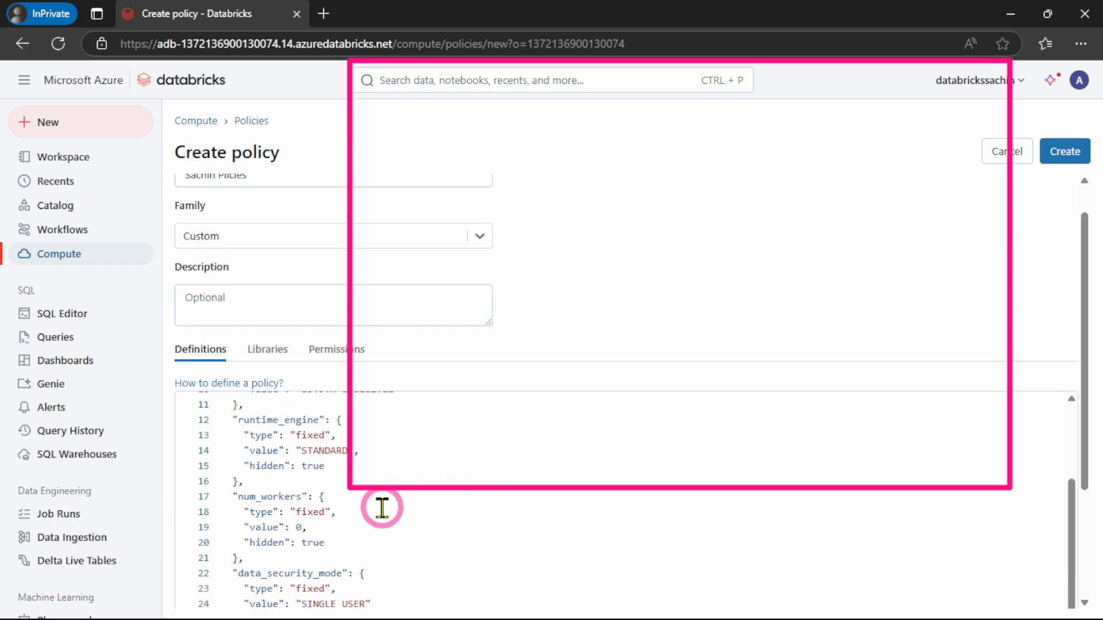
{"action": "scroll", "coordinate": [382, 507], "scroll_direction": "down", "scroll_amount": 4}
{"action": "scroll", "coordinate": [462, 496], "scroll_direction": "down", "scroll_amount": 2}
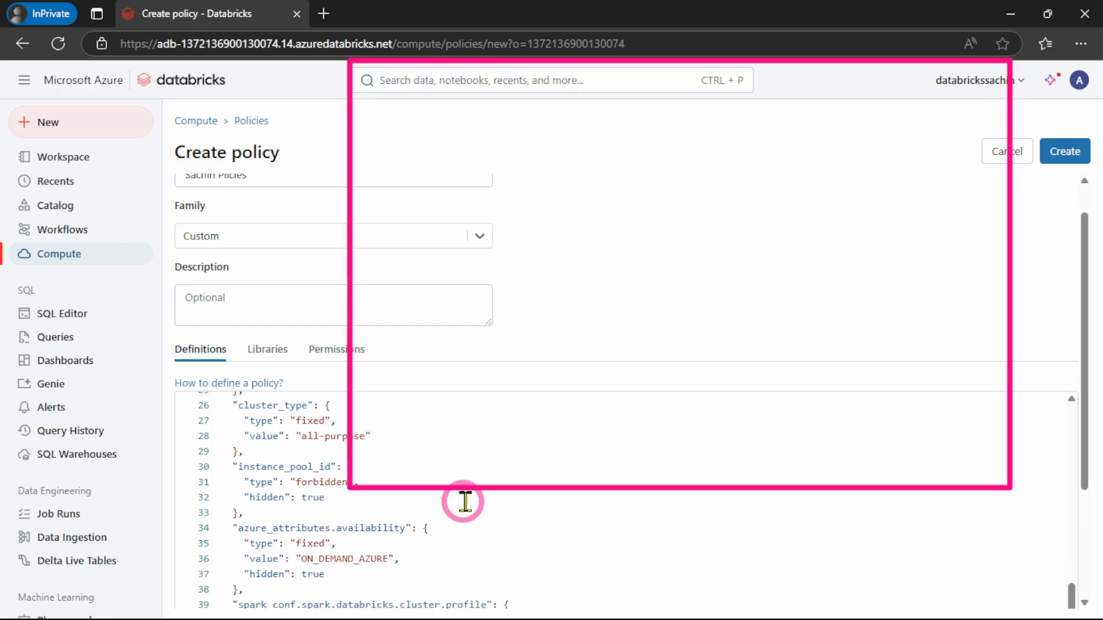
{"action": "scroll", "coordinate": [464, 501], "scroll_direction": "down", "scroll_amount": 3}
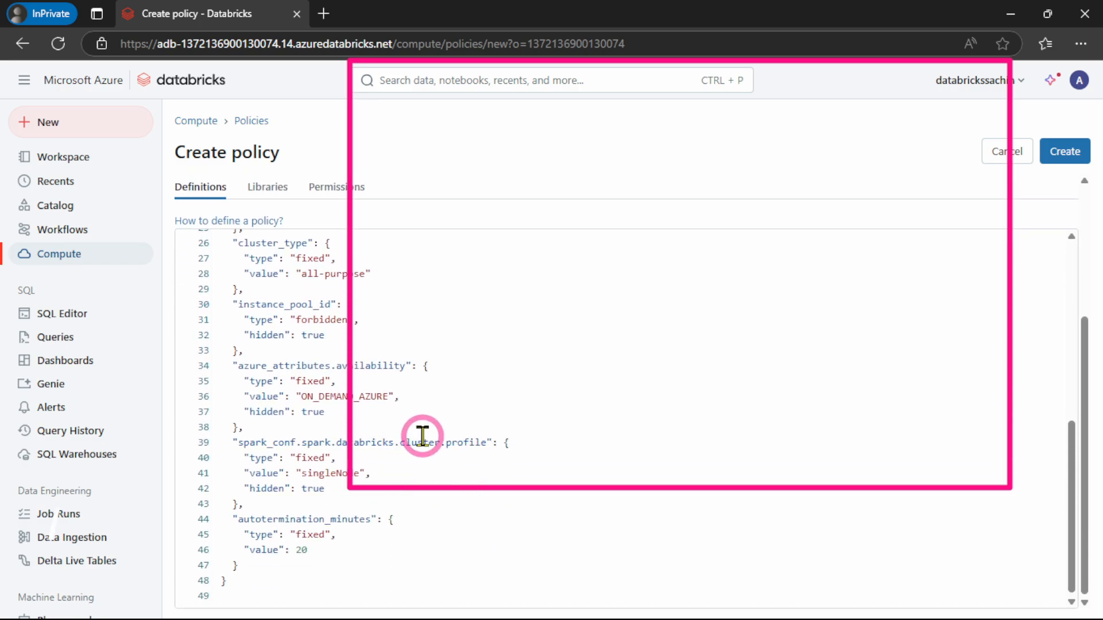
{"action": "scroll", "coordinate": [422, 437], "scroll_direction": "up", "scroll_amount": 4}
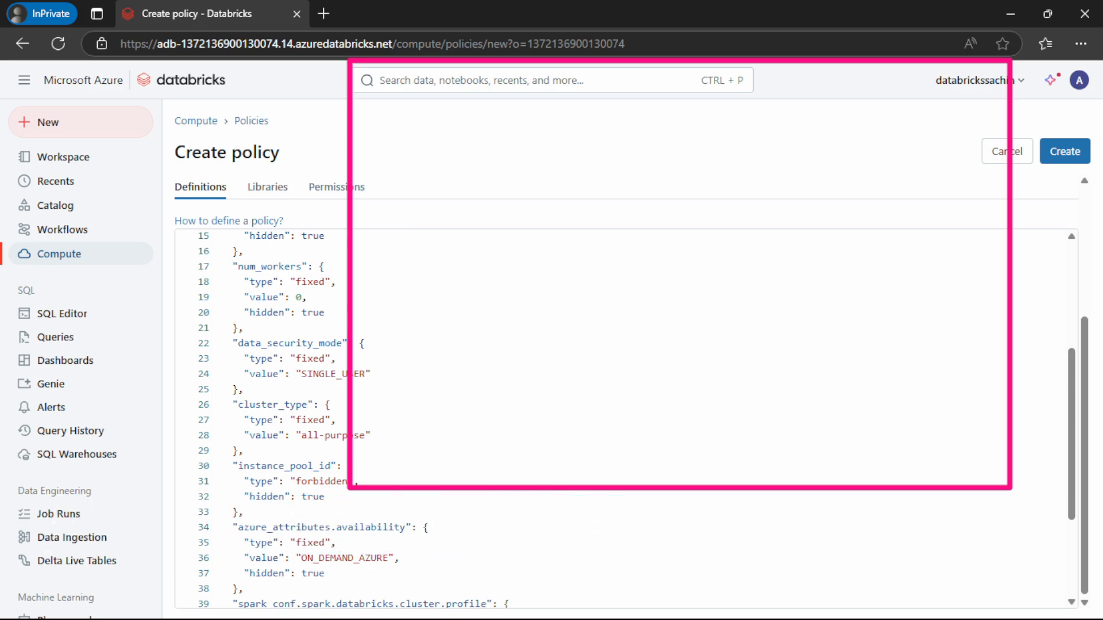
Create the custom policy, then open it for editing and look over its saved definitions
{"action": "left_click", "coordinate": [1064, 153]}
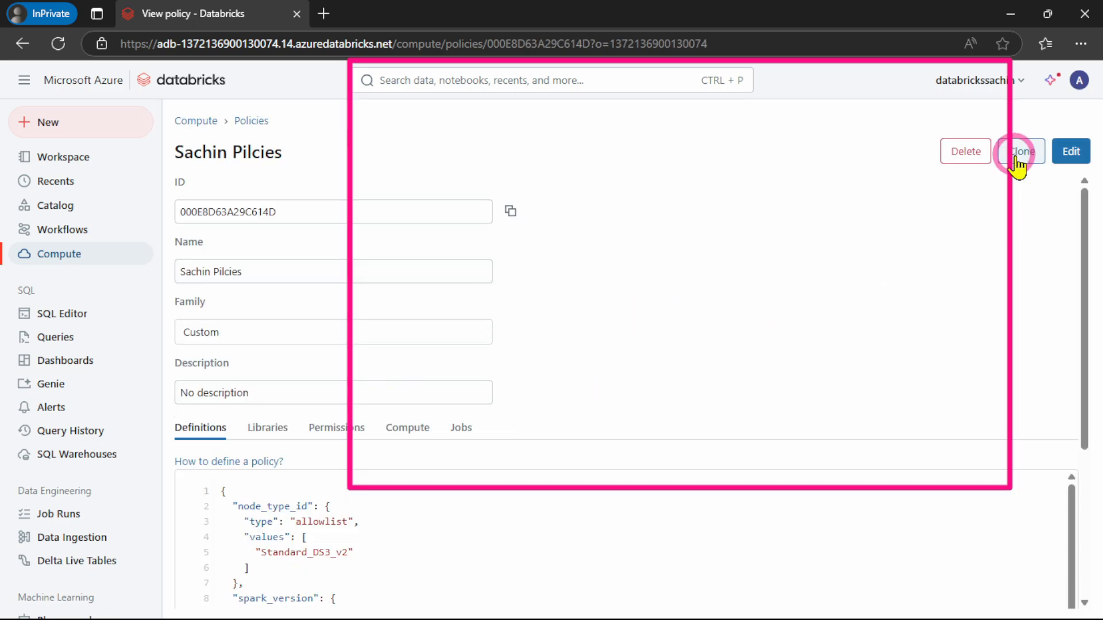
{"action": "left_click", "coordinate": [1076, 151]}
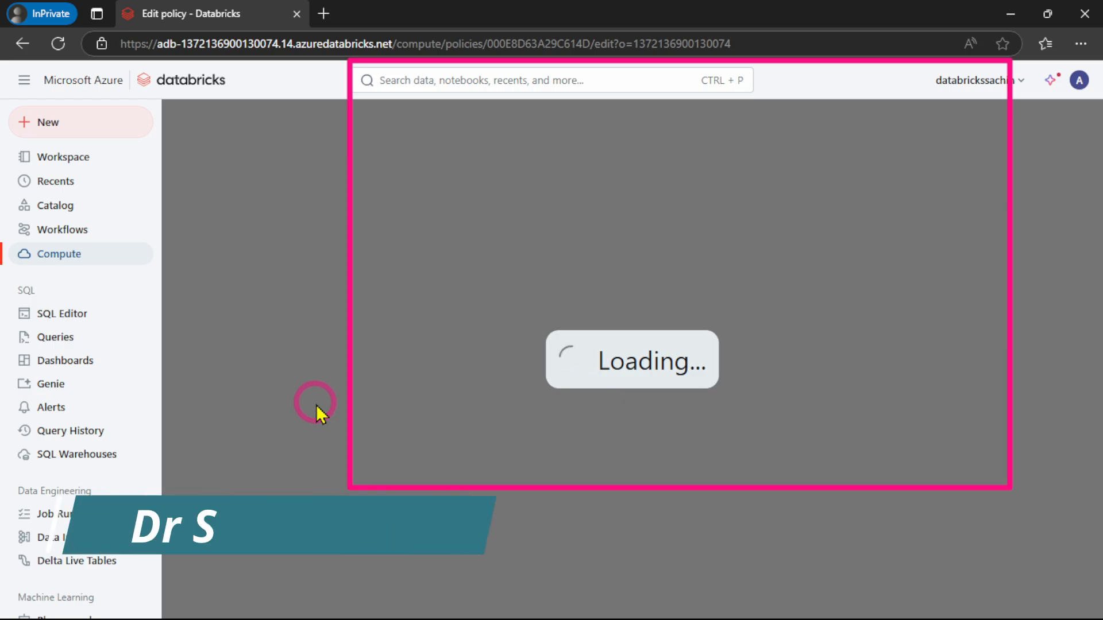
{"action": "scroll", "coordinate": [1051, 352], "scroll_direction": "down", "scroll_amount": 10}
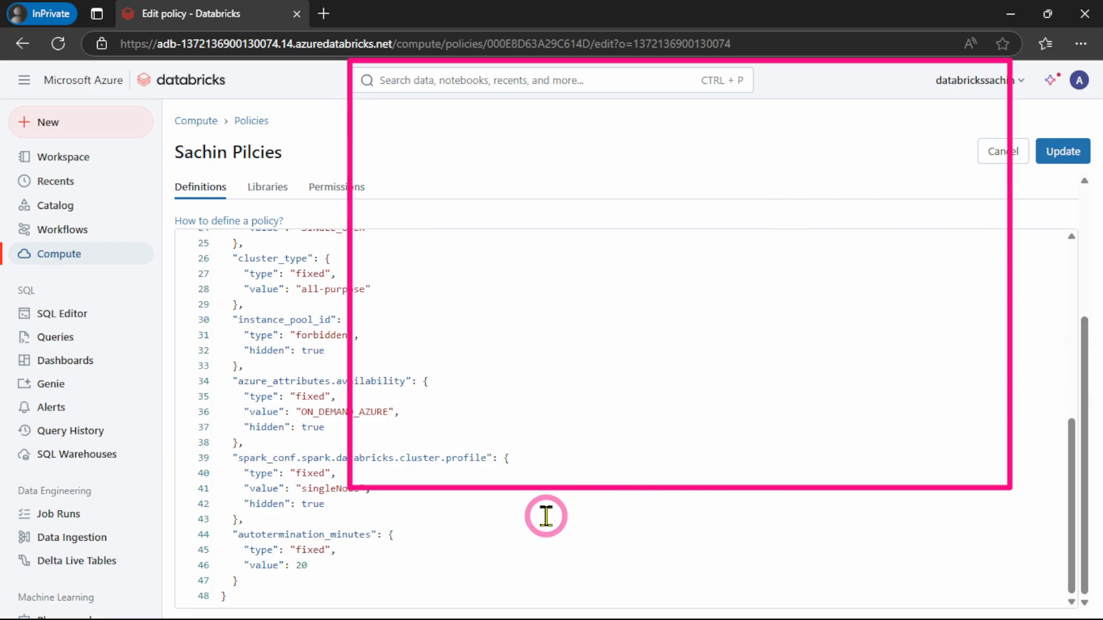
{"action": "scroll", "coordinate": [444, 528], "scroll_direction": "up", "scroll_amount": 4}
{"action": "scroll", "coordinate": [444, 528], "scroll_direction": "up", "scroll_amount": 5}
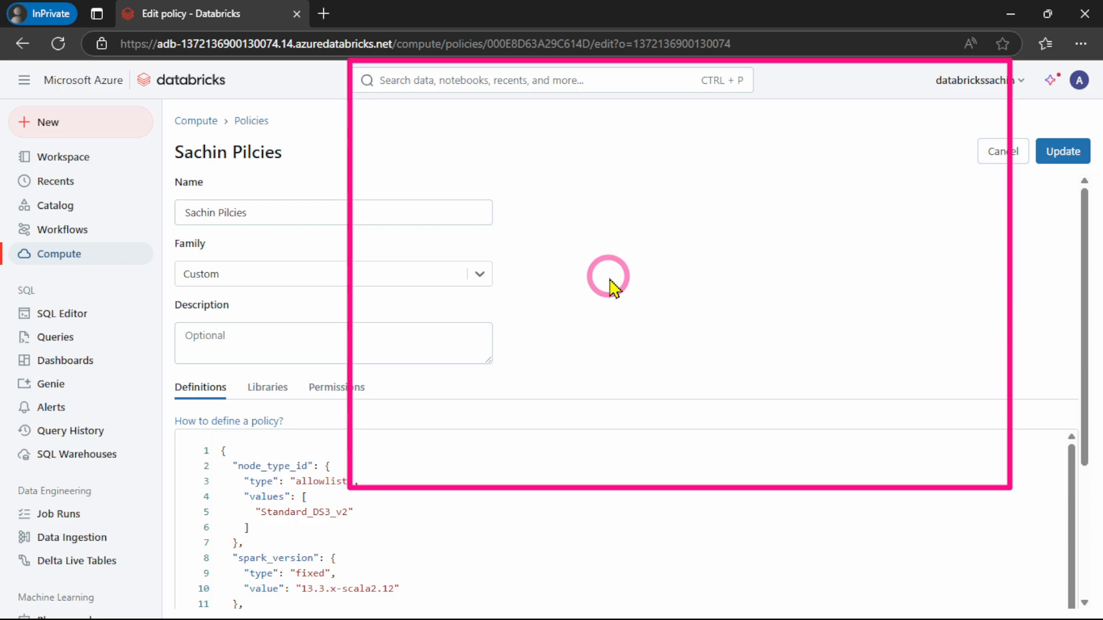
Look through the saved JSON definitions of the policy open for editing
{"action": "scroll", "coordinate": [623, 280], "scroll_direction": "down", "scroll_amount": 3}
{"action": "key", "text": "ctrl+minus"}
{"action": "key", "text": "ctrl+minus"}
{"action": "key", "text": "ctrl+minus"}
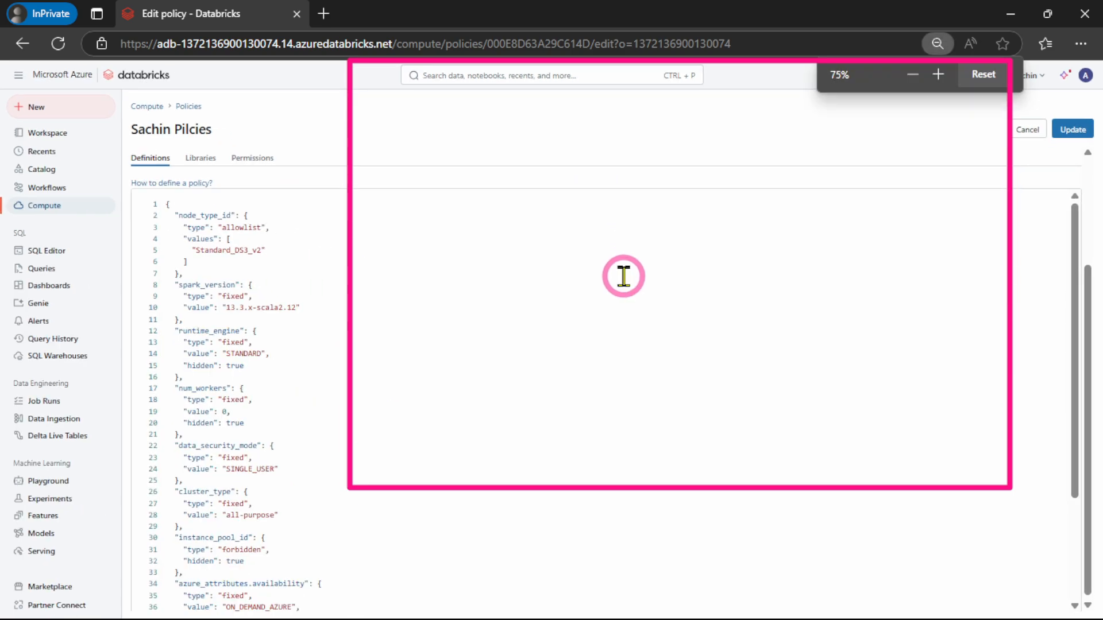
{"action": "scroll", "coordinate": [1033, 351], "scroll_direction": "down", "scroll_amount": 3}
{"action": "scroll", "coordinate": [1034, 482], "scroll_direction": "up", "scroll_amount": 5}
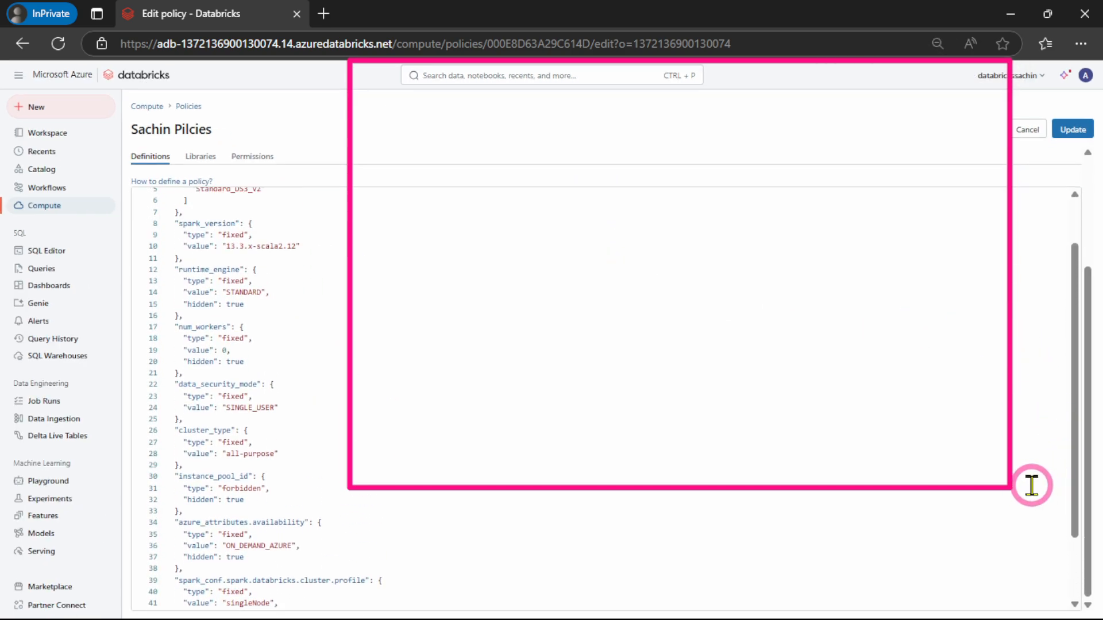
{"action": "scroll", "coordinate": [981, 404], "scroll_direction": "up", "scroll_amount": 1}
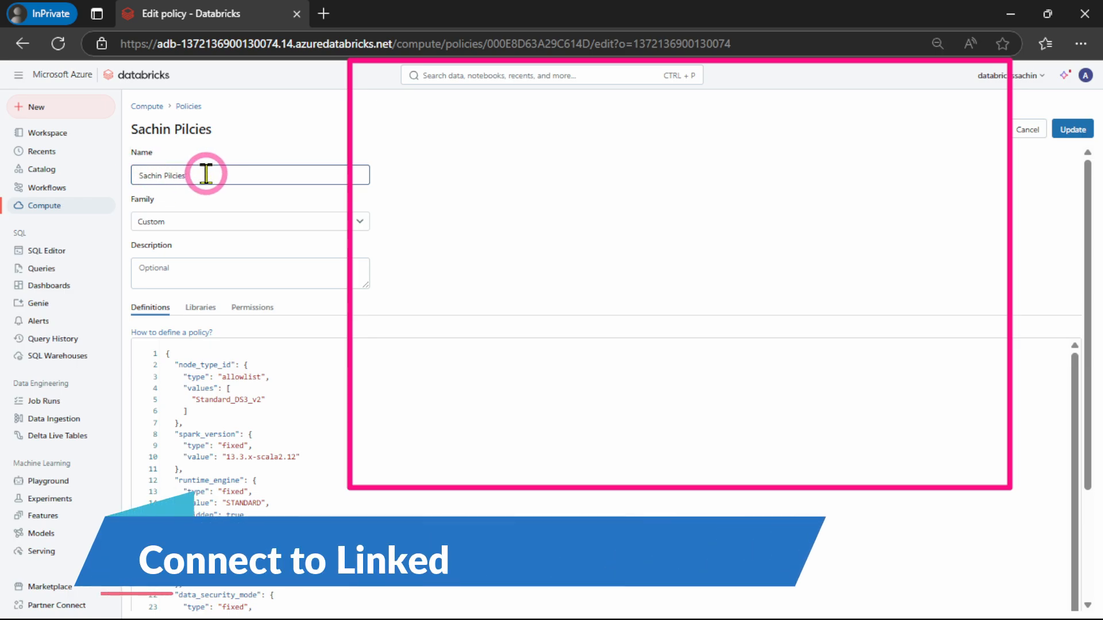
Copy the entire policy definition JSON and leave the edit page without updating the policy
{"action": "left_click", "coordinate": [322, 436]}
{"action": "key", "text": "ctrl+a"}
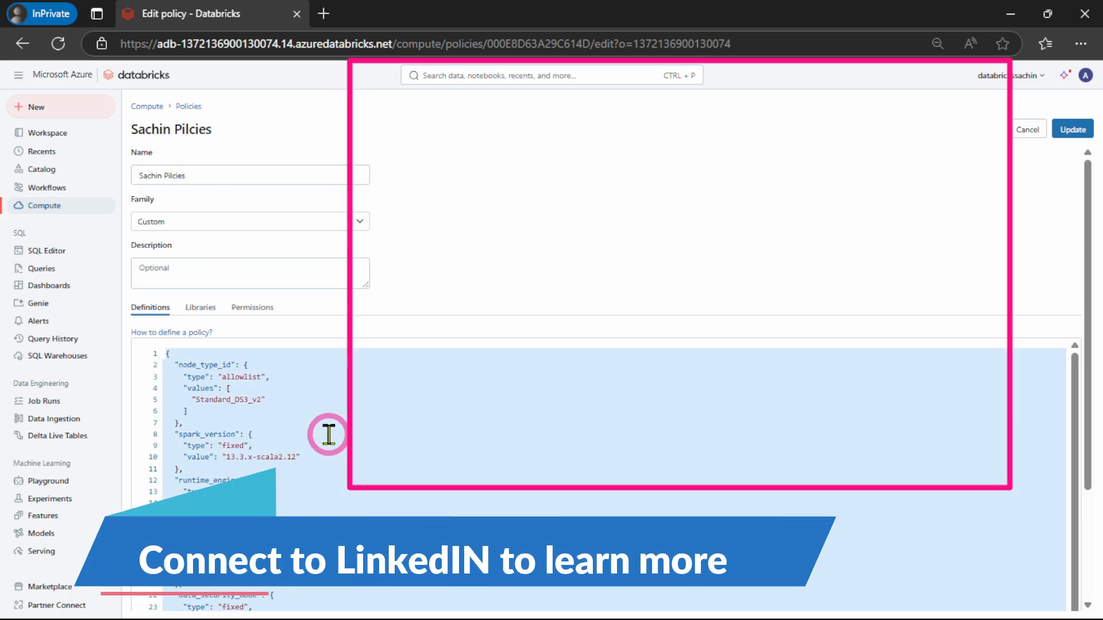
{"action": "left_click", "coordinate": [1029, 130]}
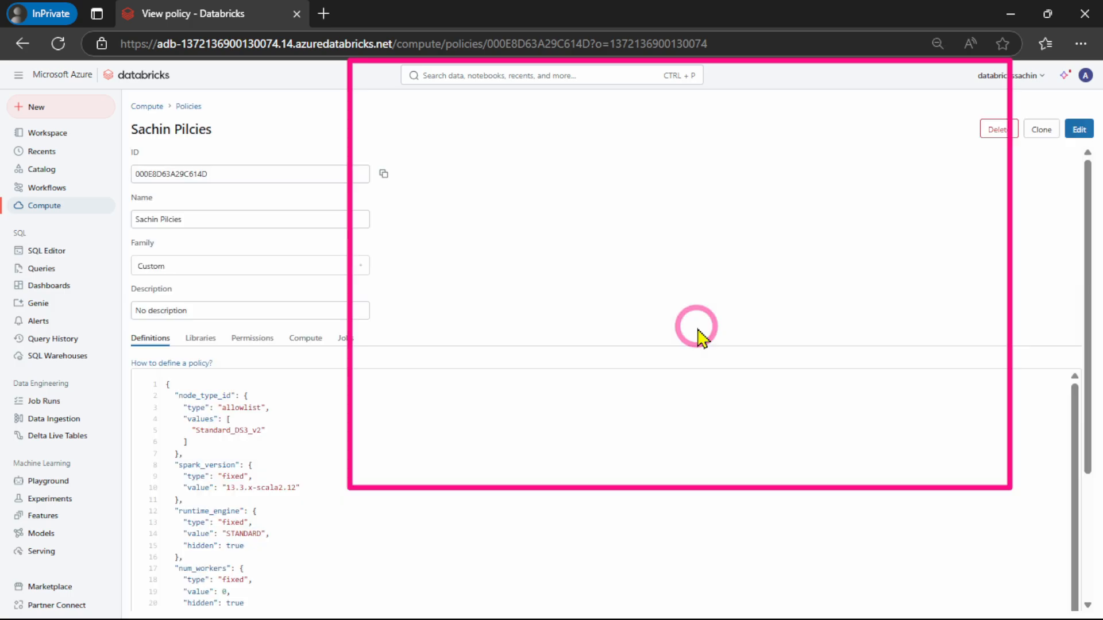
{"action": "key", "text": "ctrl+plus"}
{"action": "key", "text": "ctrl+plus"}
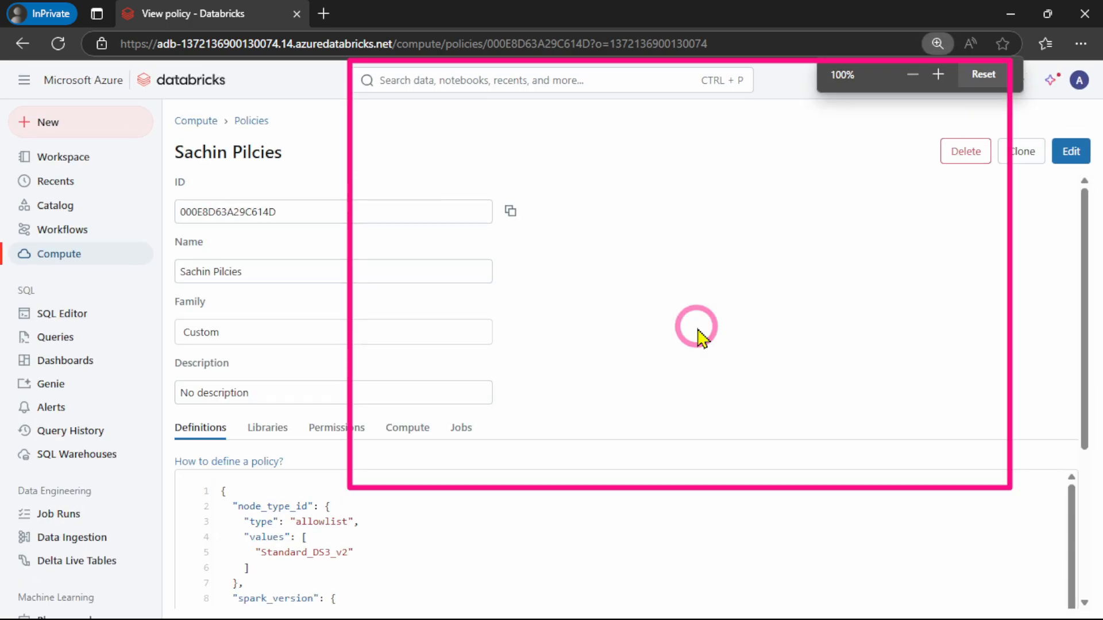
Start a new compute policy named with the owner's first name followed by "Admin Poilicies"
{"action": "left_click", "coordinate": [195, 121]}
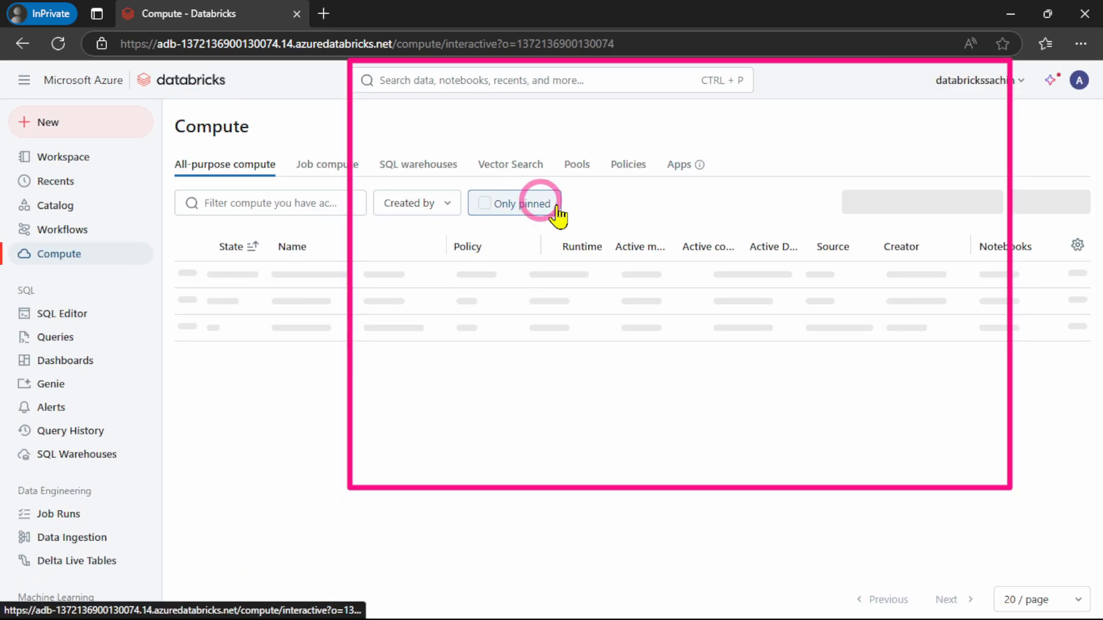
{"action": "left_click", "coordinate": [630, 167]}
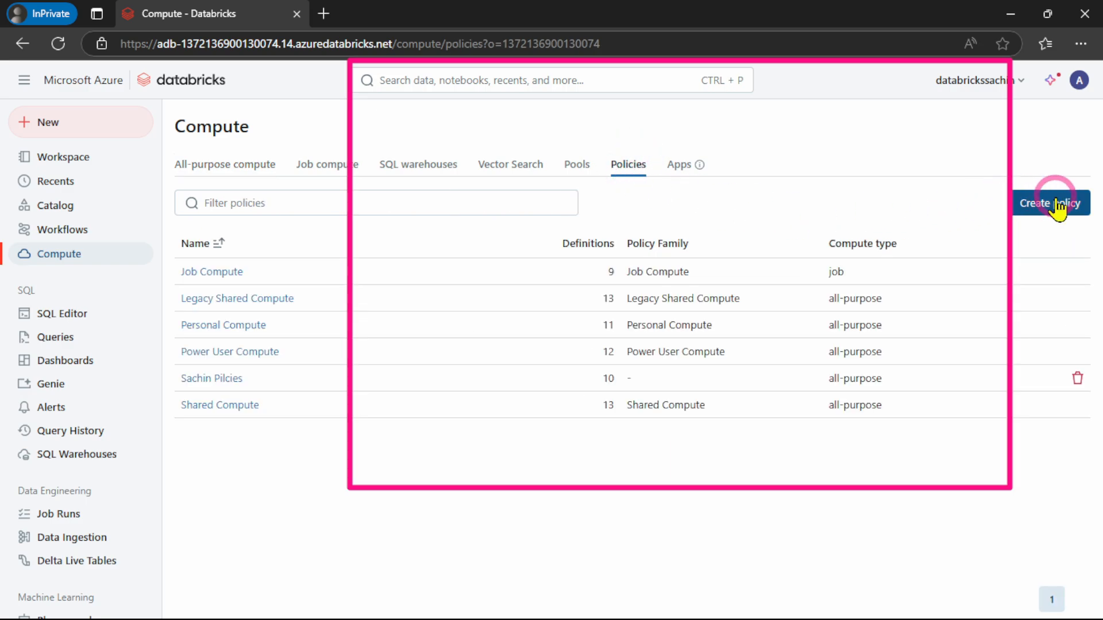
{"action": "left_click", "coordinate": [1059, 204]}
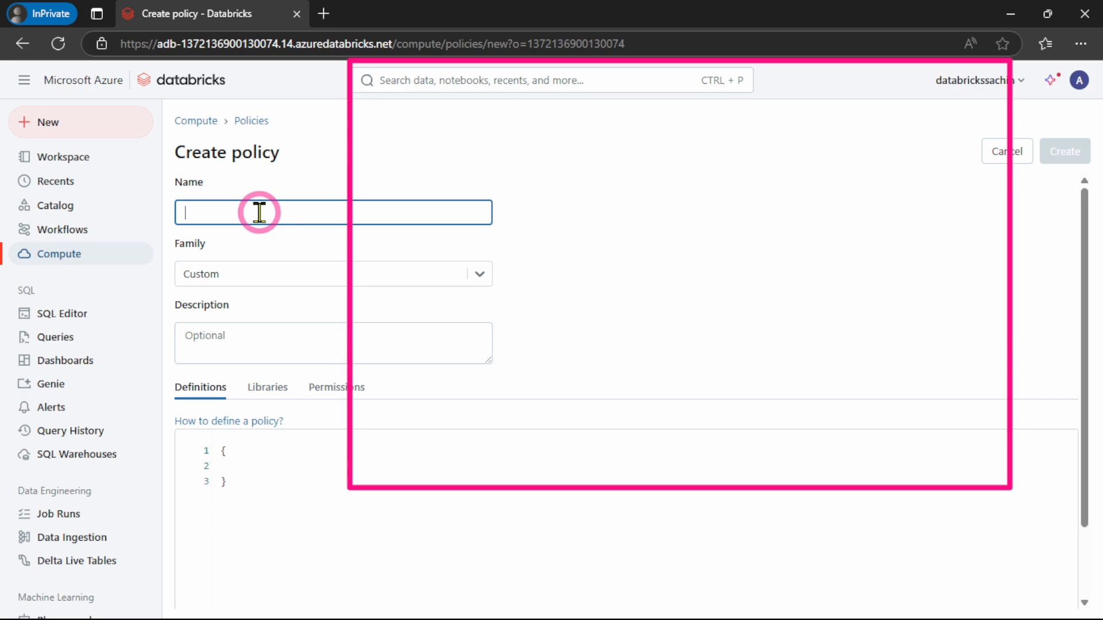
{"action": "type", "text": "Sachin"}
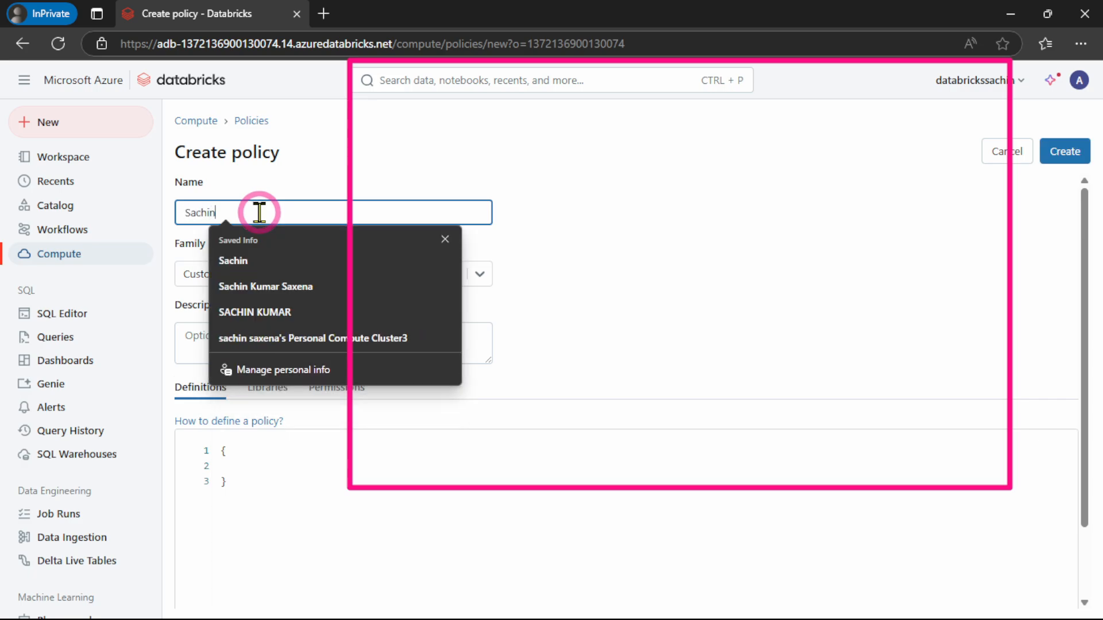
{"action": "type", "text": " Admin Poilicies"}
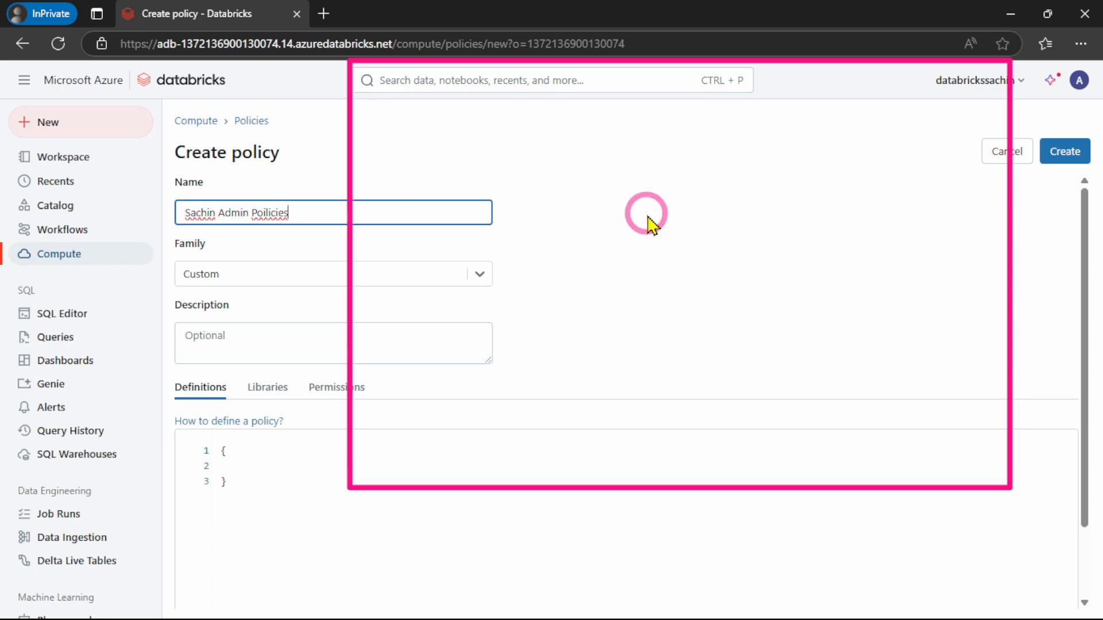
{"action": "left_click", "coordinate": [649, 224]}
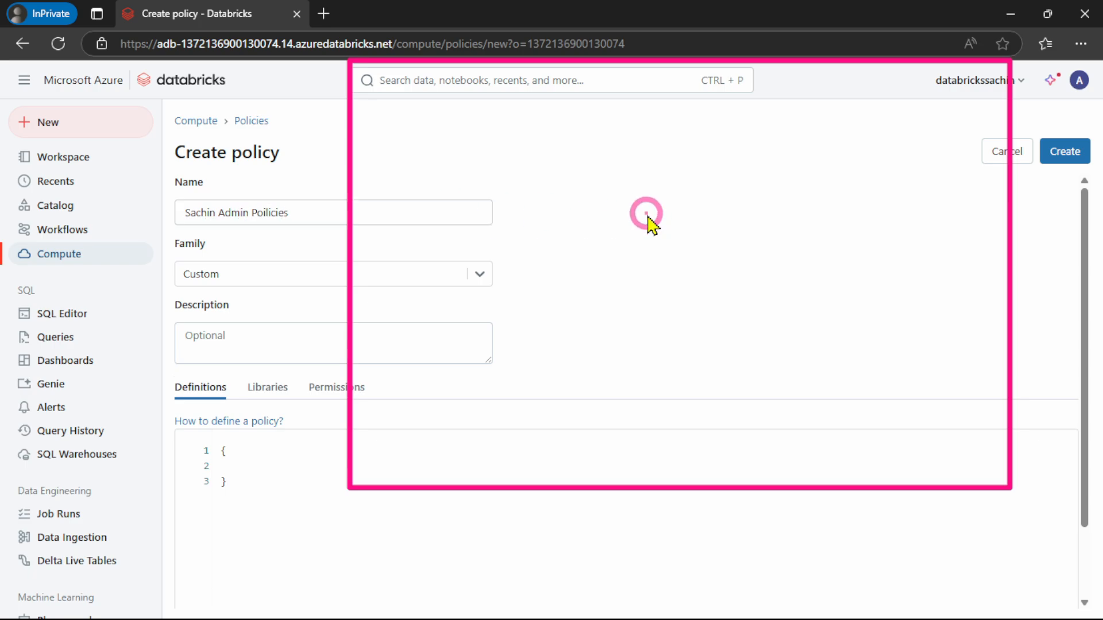
Switch the new policy's family to Personal Compute and back to Custom
{"action": "scroll", "coordinate": [562, 247], "scroll_direction": "down", "scroll_amount": 2}
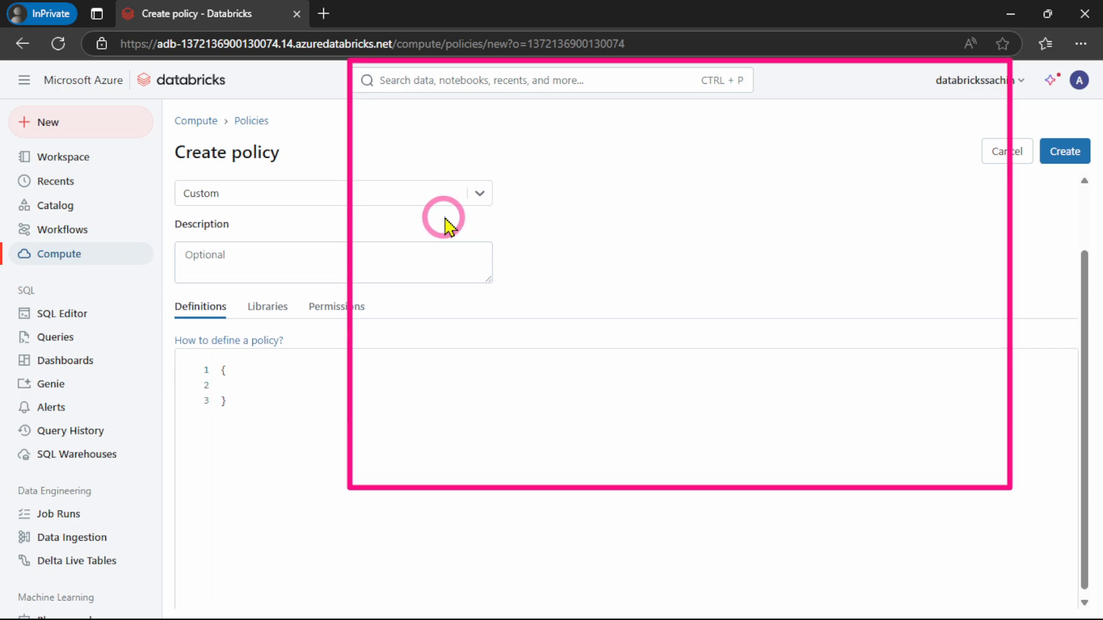
{"action": "left_click", "coordinate": [481, 194]}
{"action": "left_click", "coordinate": [286, 261]}
{"action": "left_click", "coordinate": [480, 193]}
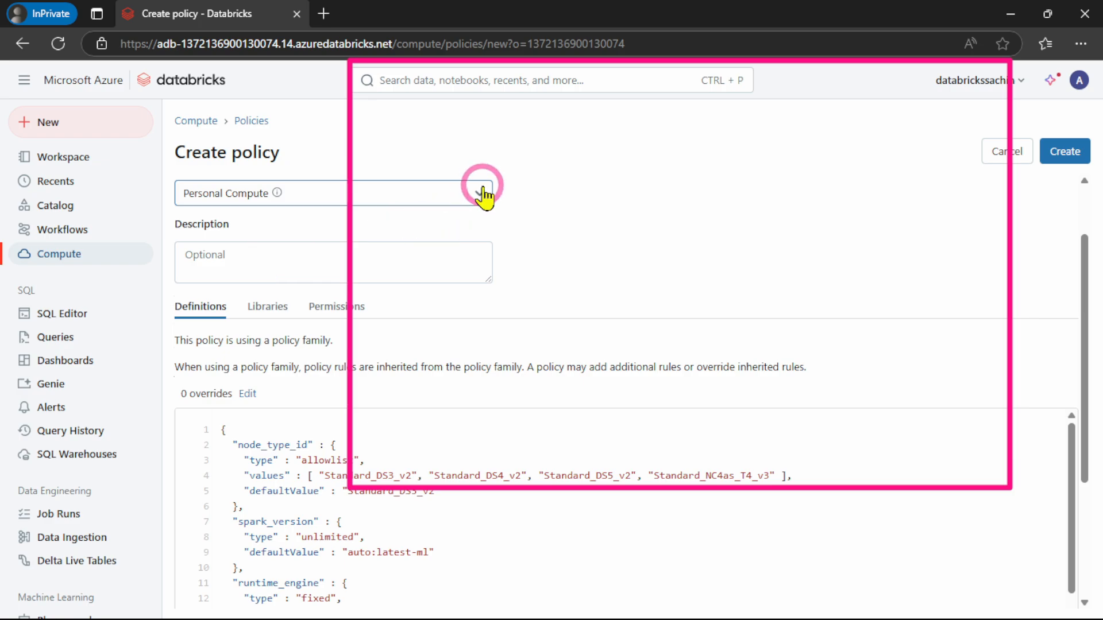
{"action": "left_click", "coordinate": [315, 230]}
Replace the prefilled definitions of the new policy with the copied policy JSON
{"action": "left_click", "coordinate": [313, 443]}
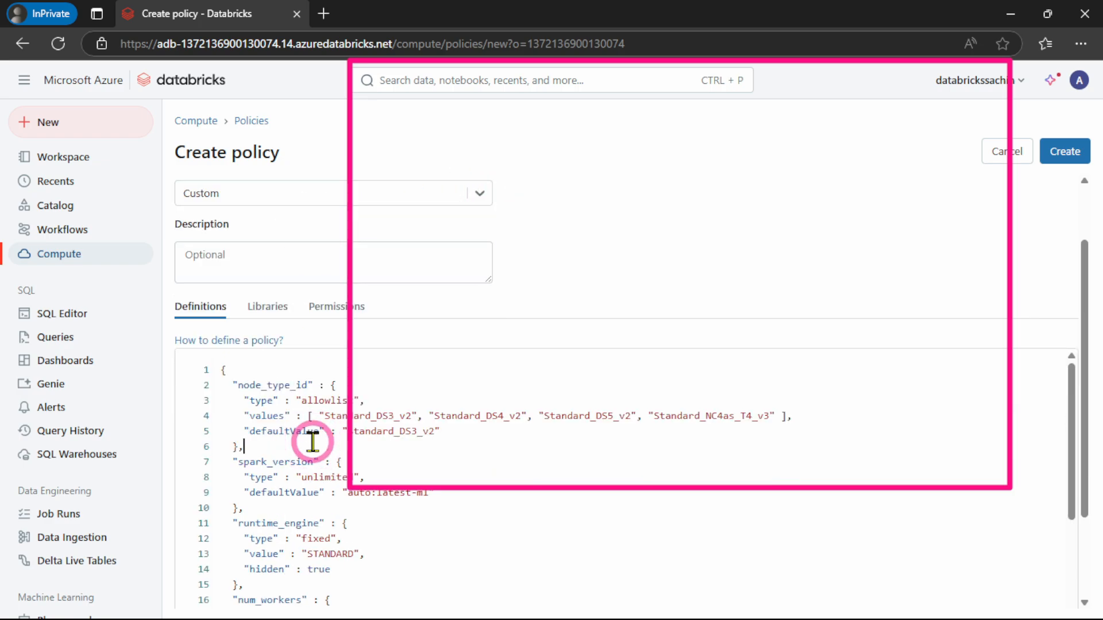
{"action": "key", "text": "ctrl+a"}
{"action": "key", "text": "BackSpace"}
{"action": "key", "text": "ctrl+v"}
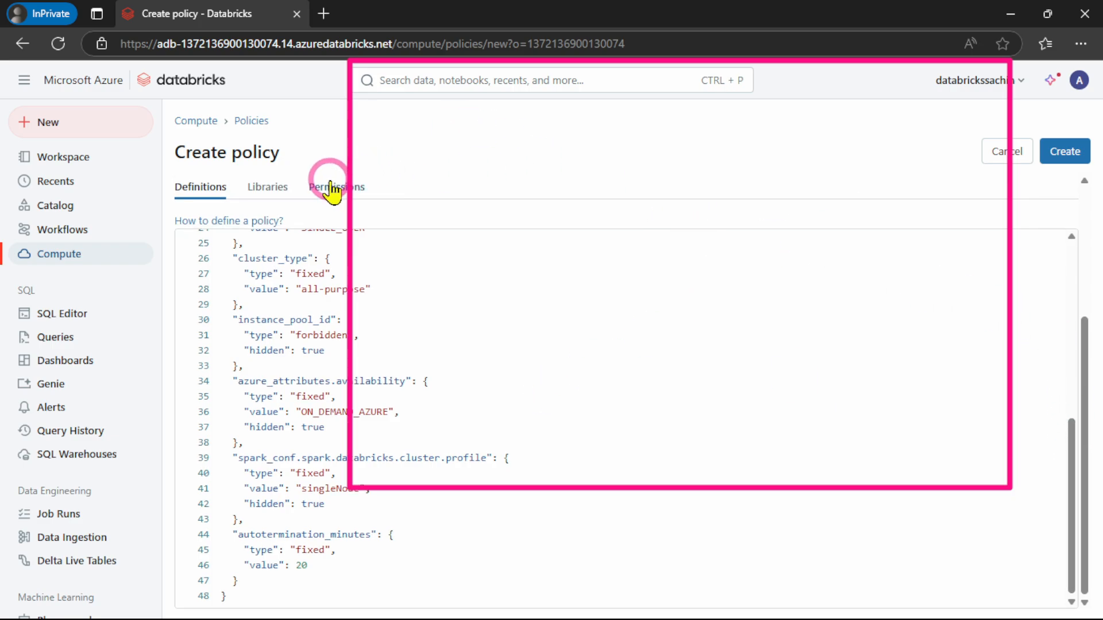
Look at the new policy's libraries, and in its permissions choose Developer_Group as the grantee instead of Admin_Group
{"action": "left_click", "coordinate": [279, 194]}
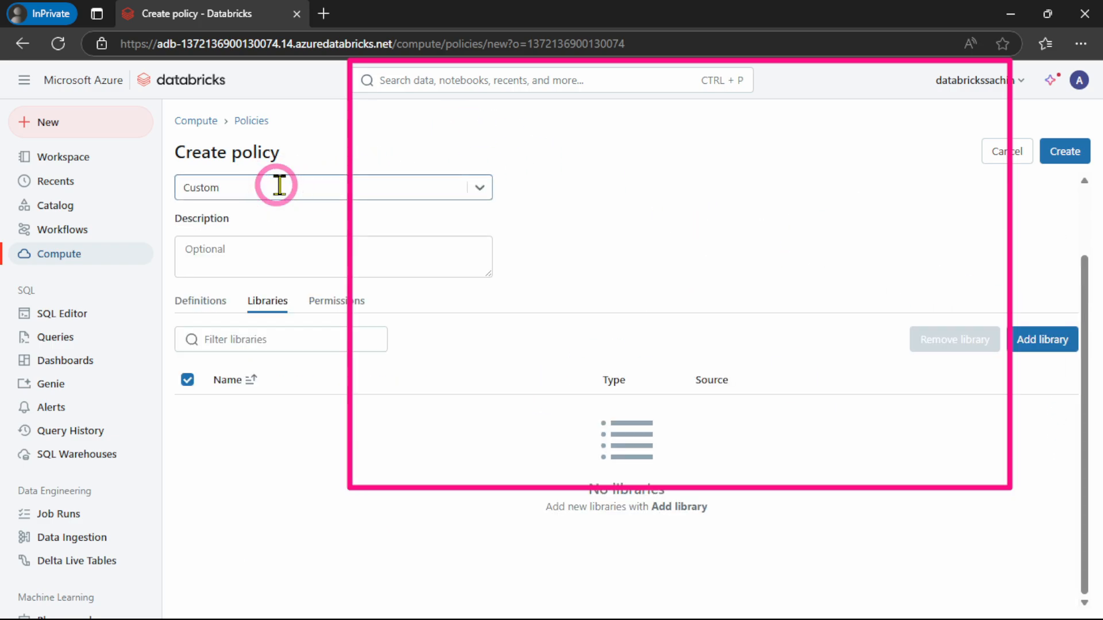
{"action": "left_click", "coordinate": [317, 304]}
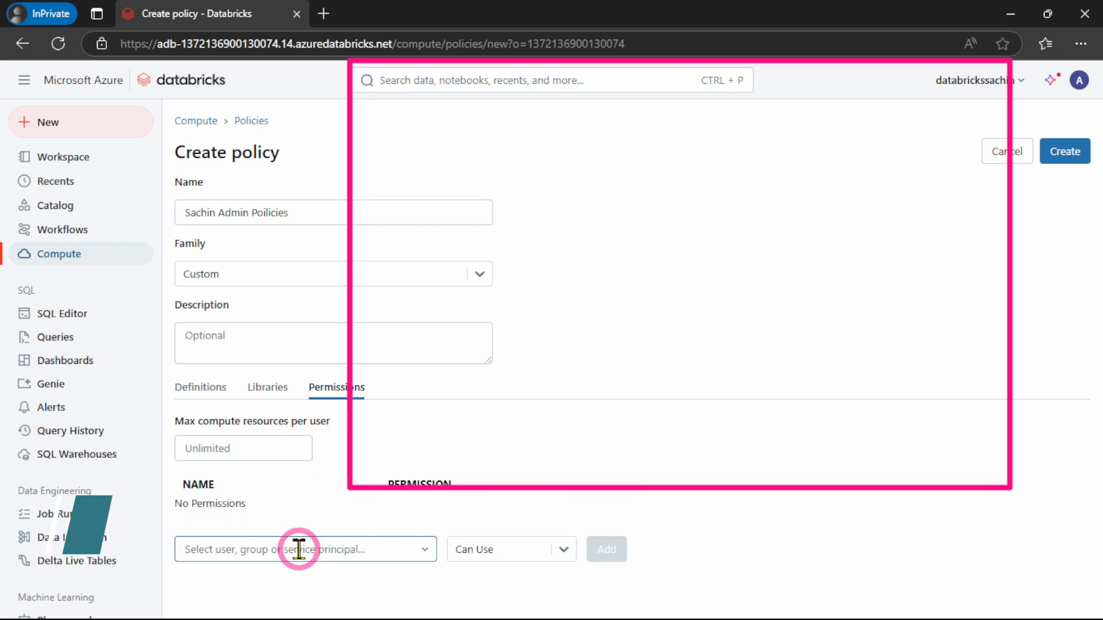
{"action": "left_click", "coordinate": [299, 549]}
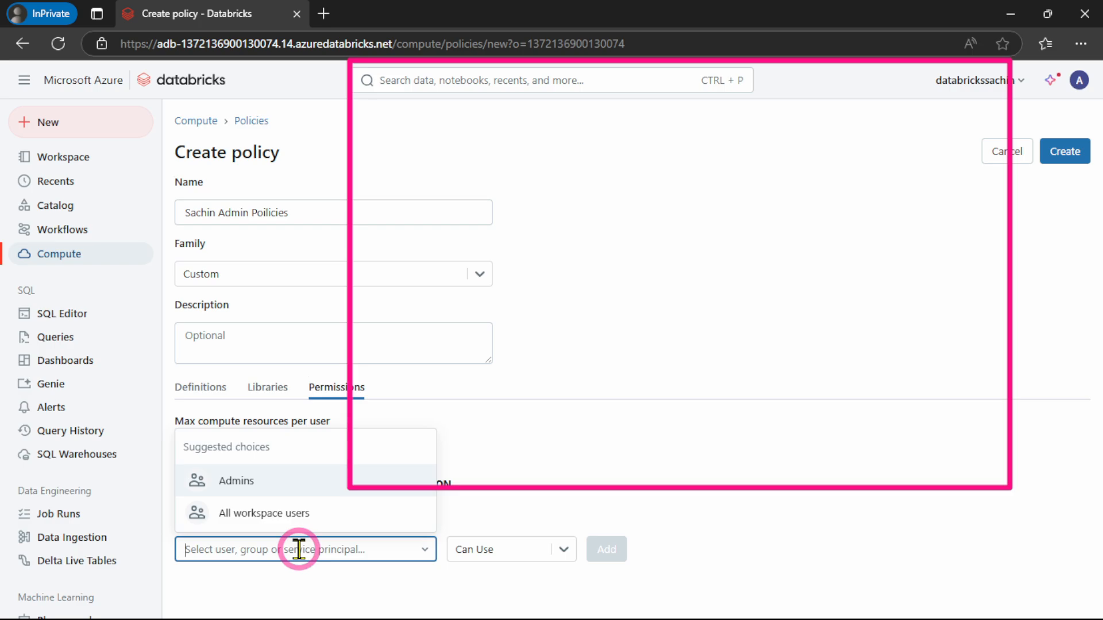
{"action": "type", "text": "ad"}
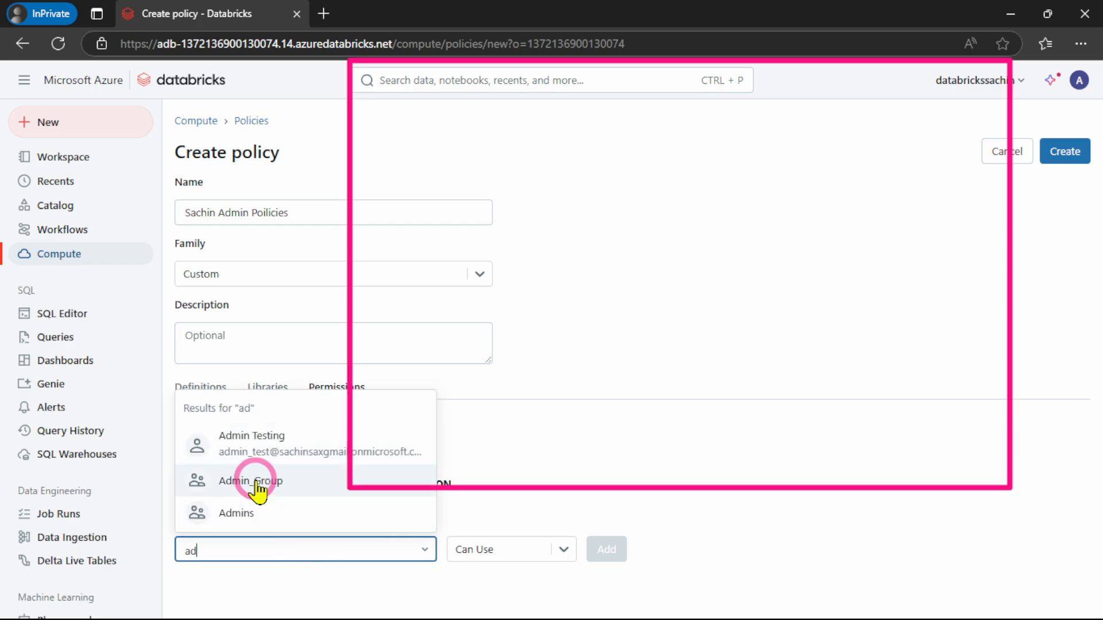
{"action": "left_click", "coordinate": [256, 488]}
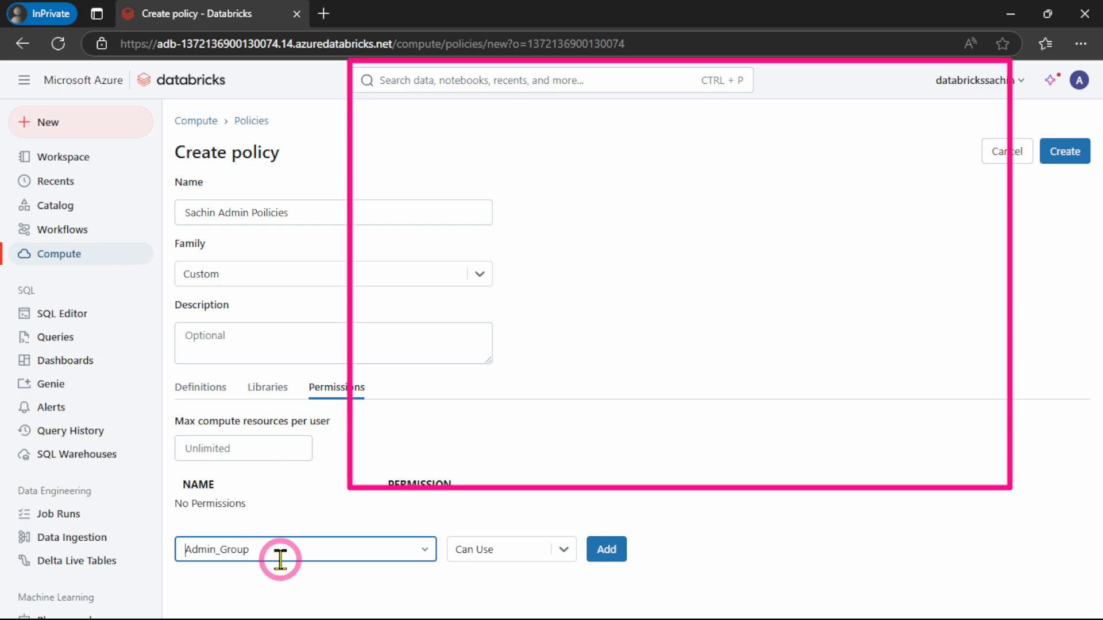
{"action": "left_click", "coordinate": [214, 551]}
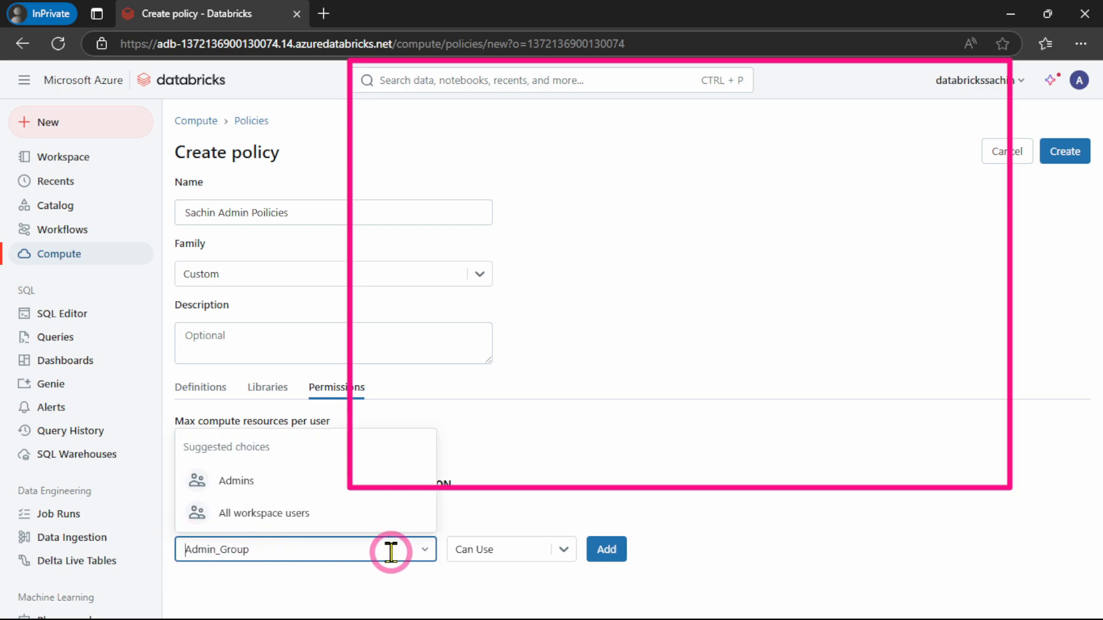
{"action": "type", "text": "deve"}
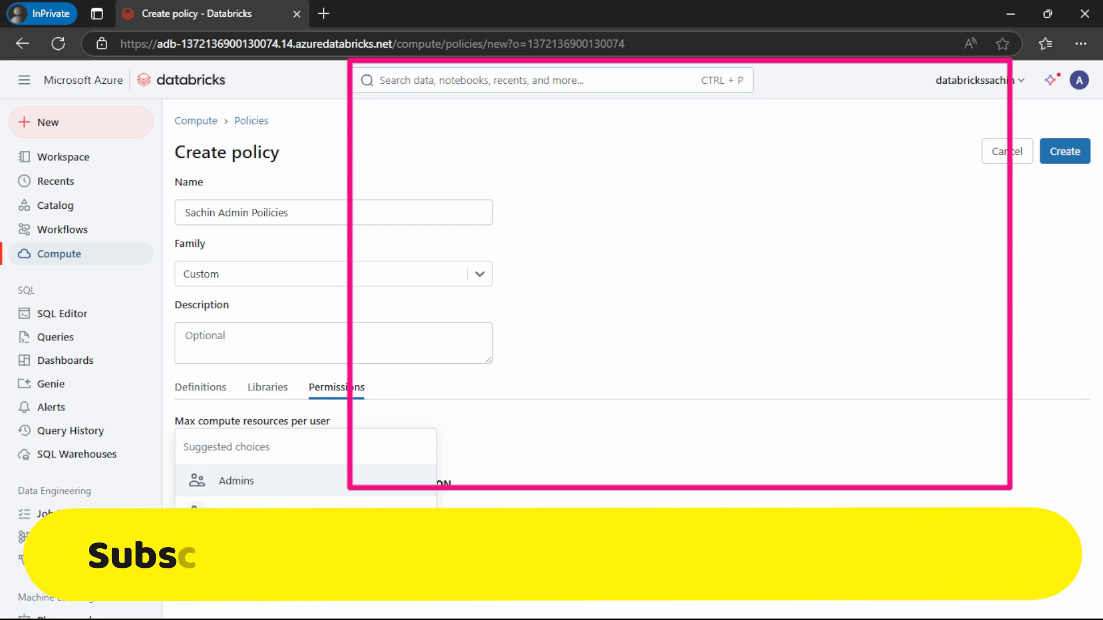
{"action": "left_click", "coordinate": [257, 505]}
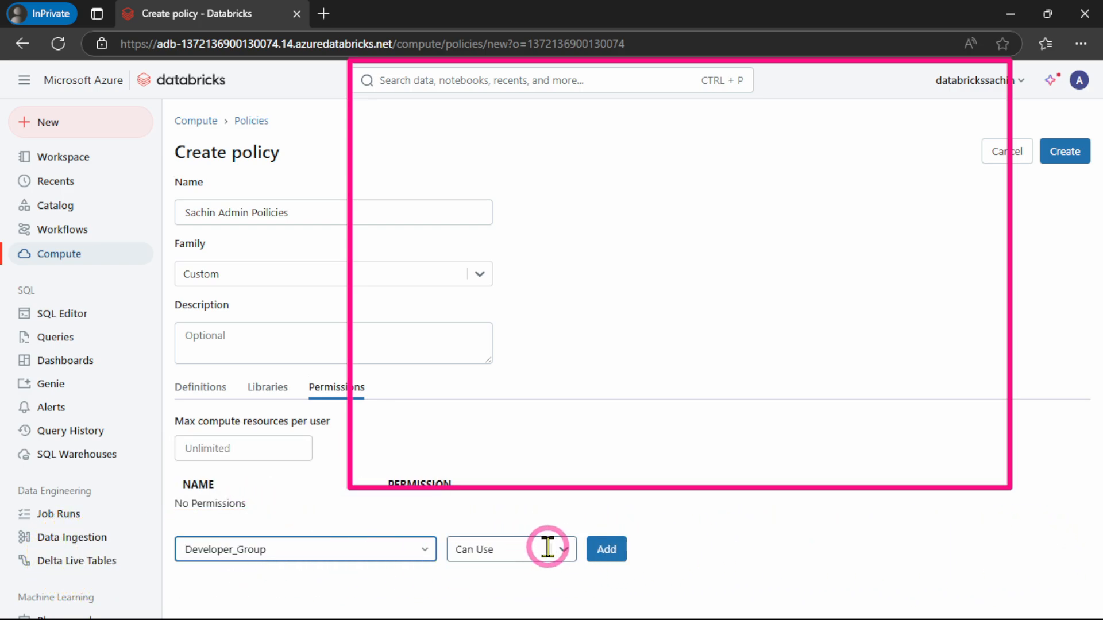
Add Developer_Group to the policy with the Can Use permission and create the policy
{"action": "left_click", "coordinate": [562, 551]}
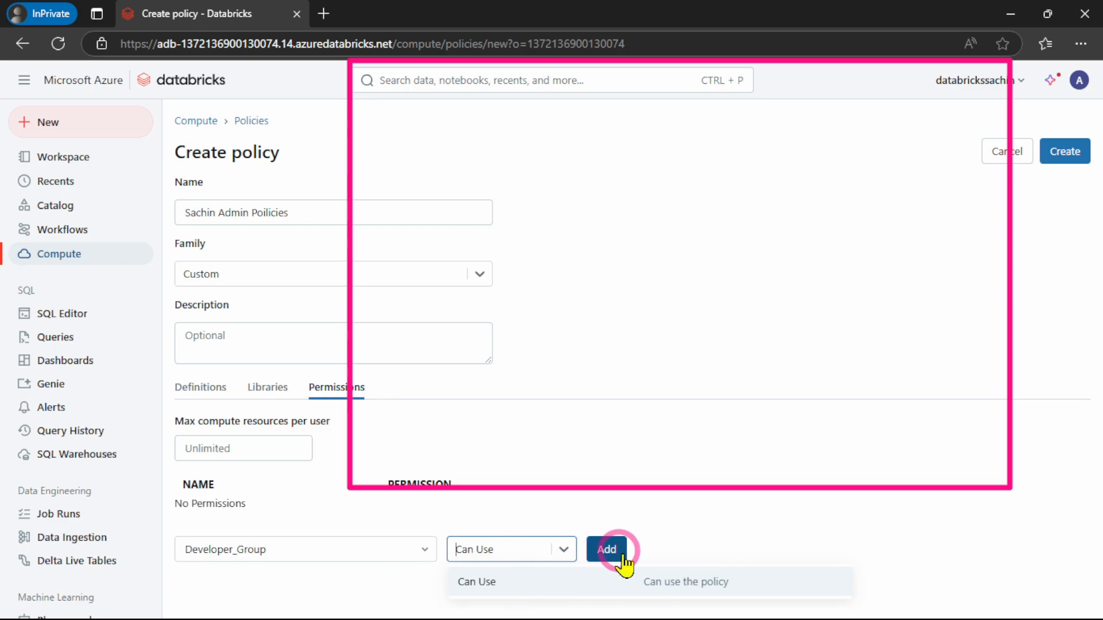
{"action": "left_click", "coordinate": [492, 582]}
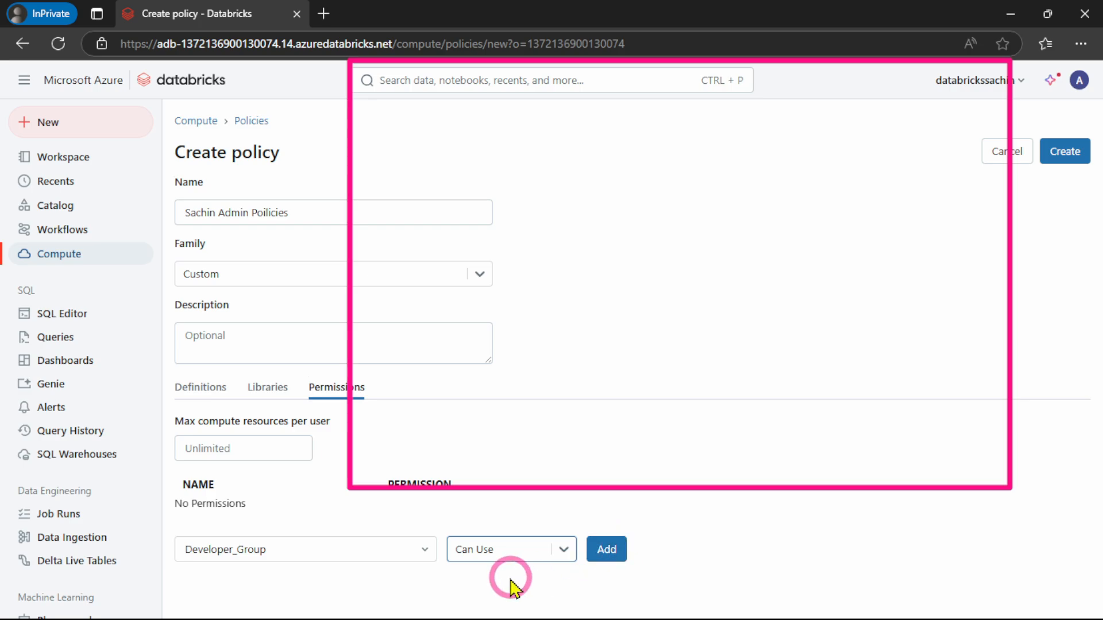
{"action": "left_click", "coordinate": [563, 551]}
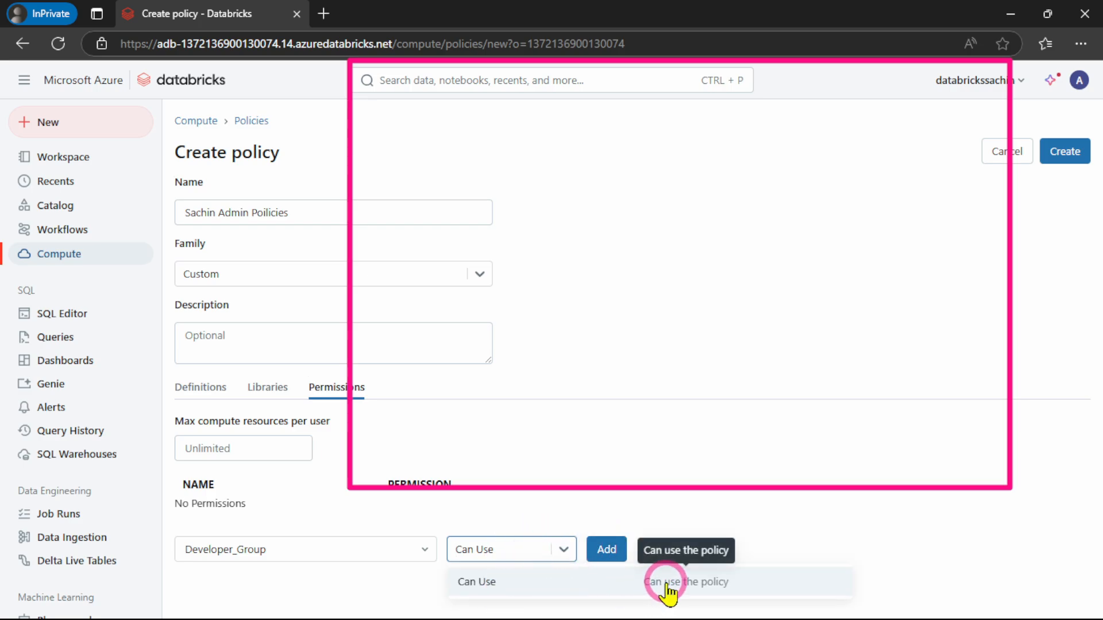
{"action": "left_click", "coordinate": [497, 592]}
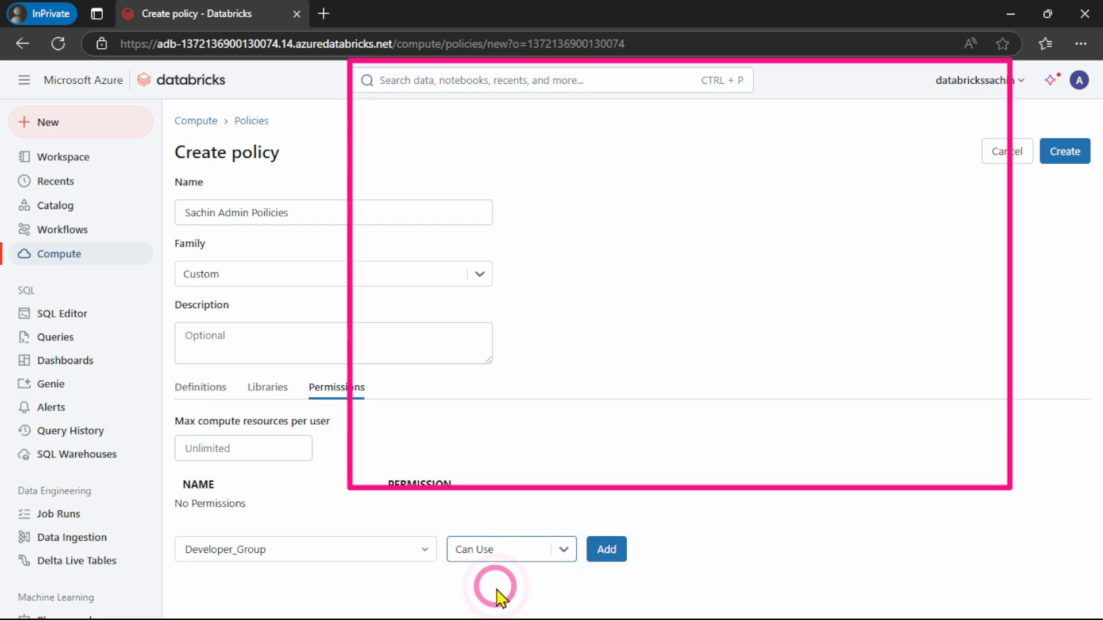
{"action": "left_click", "coordinate": [543, 548]}
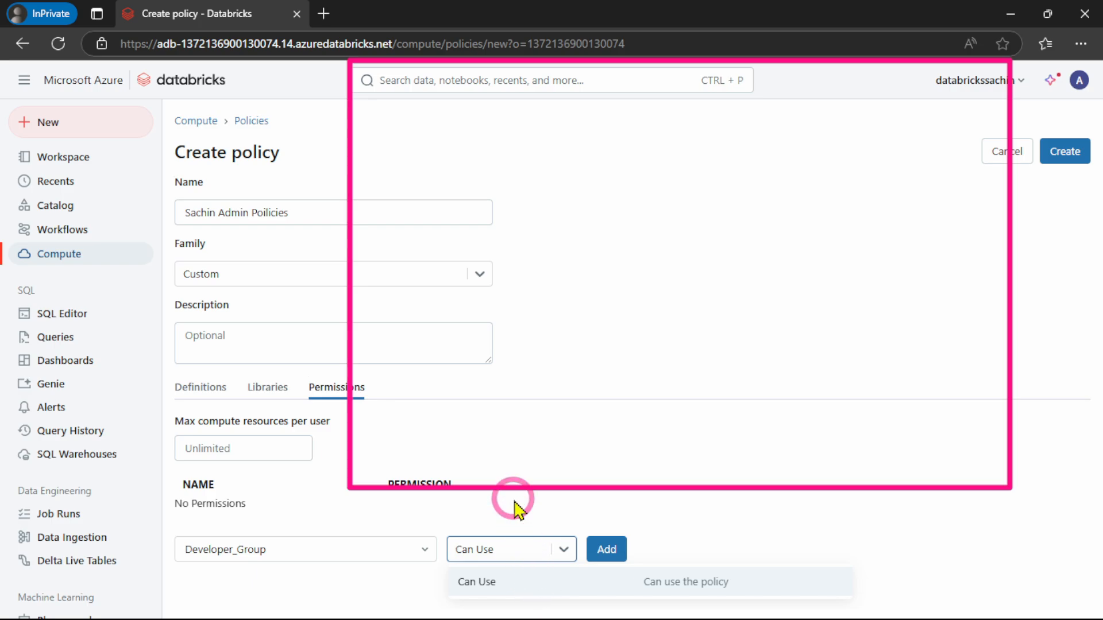
{"action": "key", "text": "ctrl+minus"}
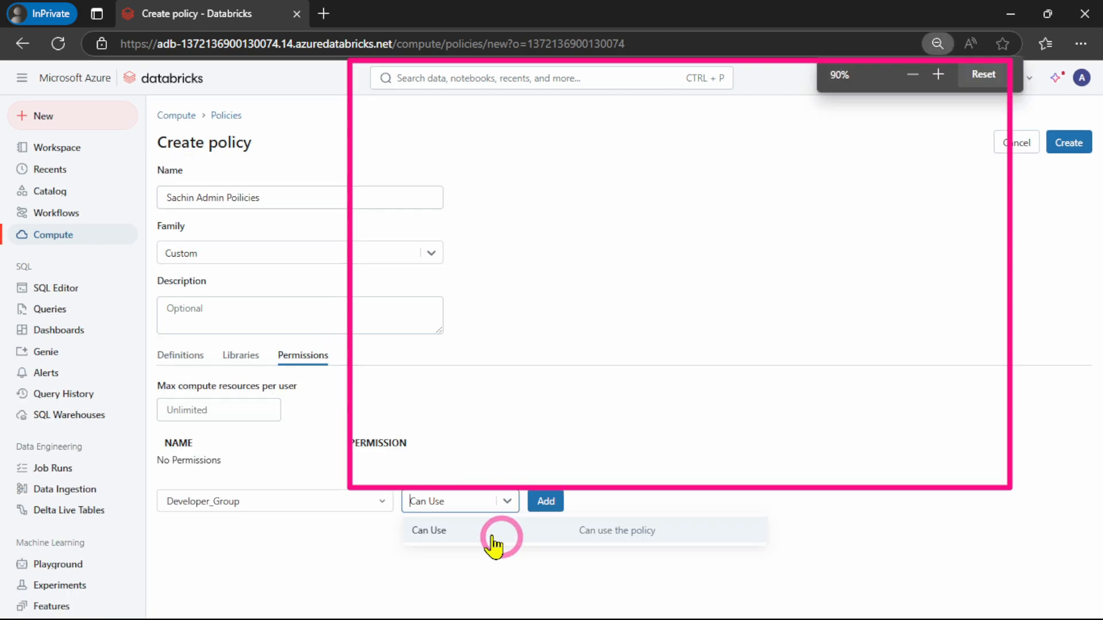
{"action": "left_click", "coordinate": [433, 530]}
{"action": "left_click", "coordinate": [546, 504]}
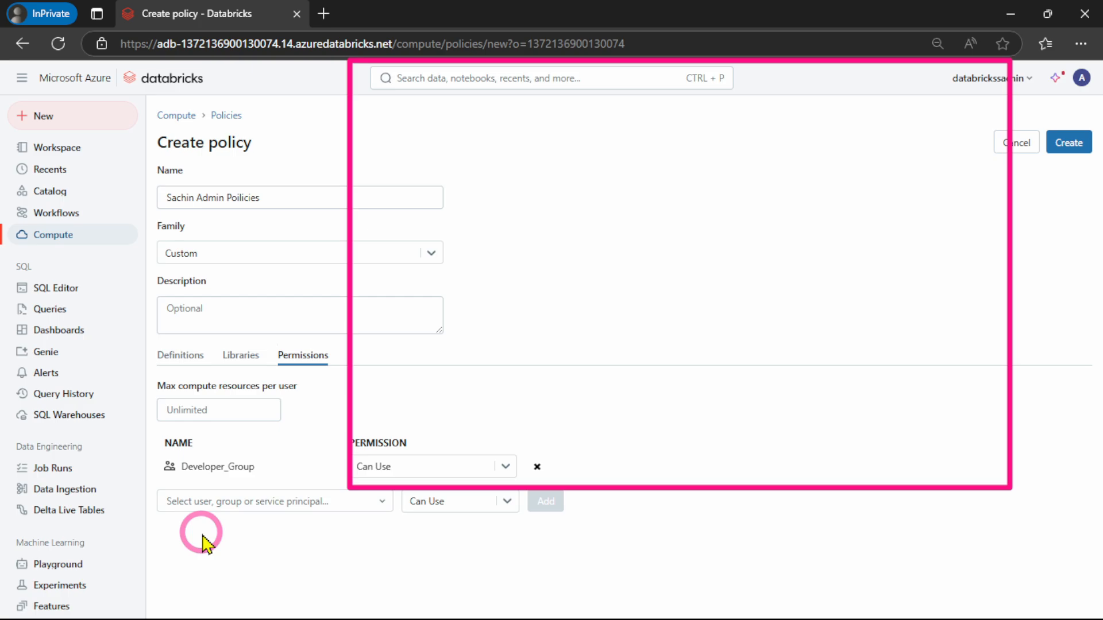
{"action": "left_click", "coordinate": [1069, 144]}
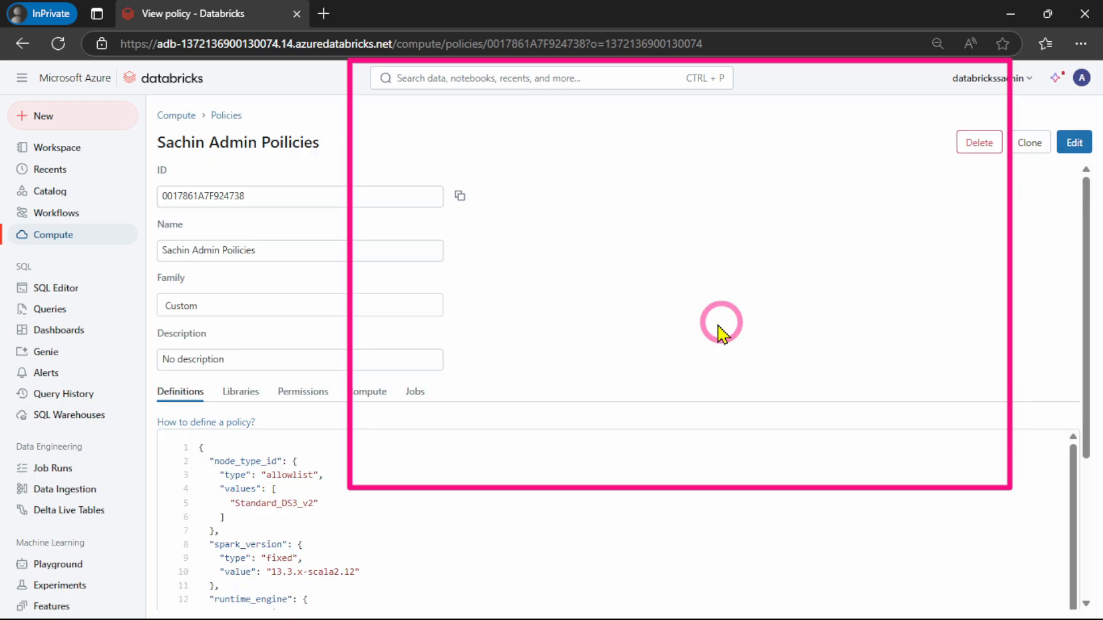
Return to the policies list and delete the earlier custom policy whose name ends in "Pilcies"
{"action": "left_click", "coordinate": [222, 117]}
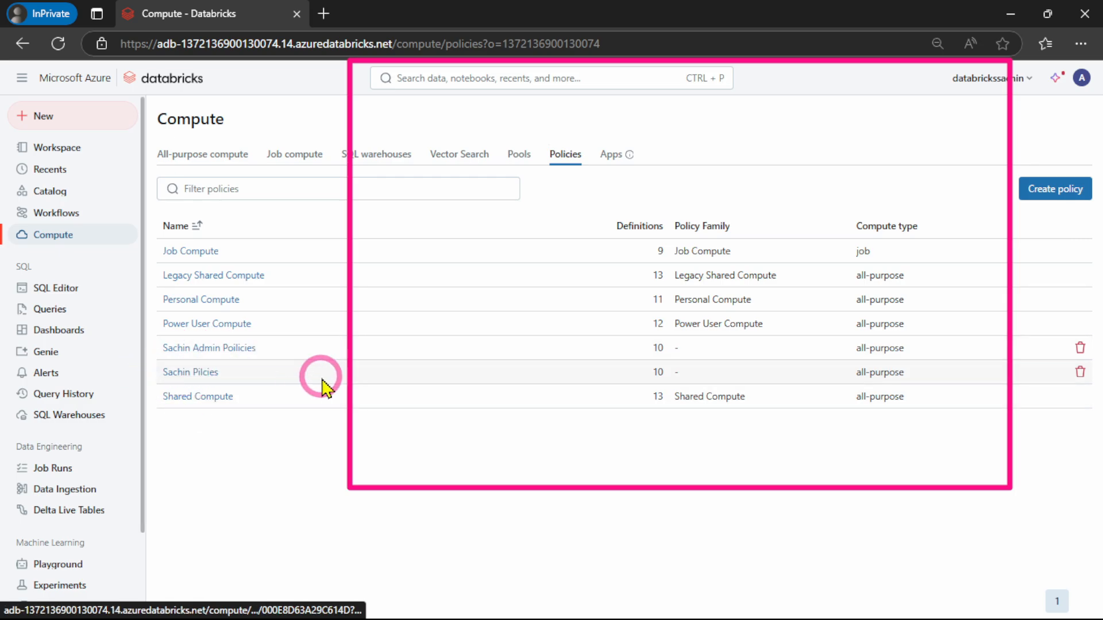
{"action": "left_click", "coordinate": [1080, 372]}
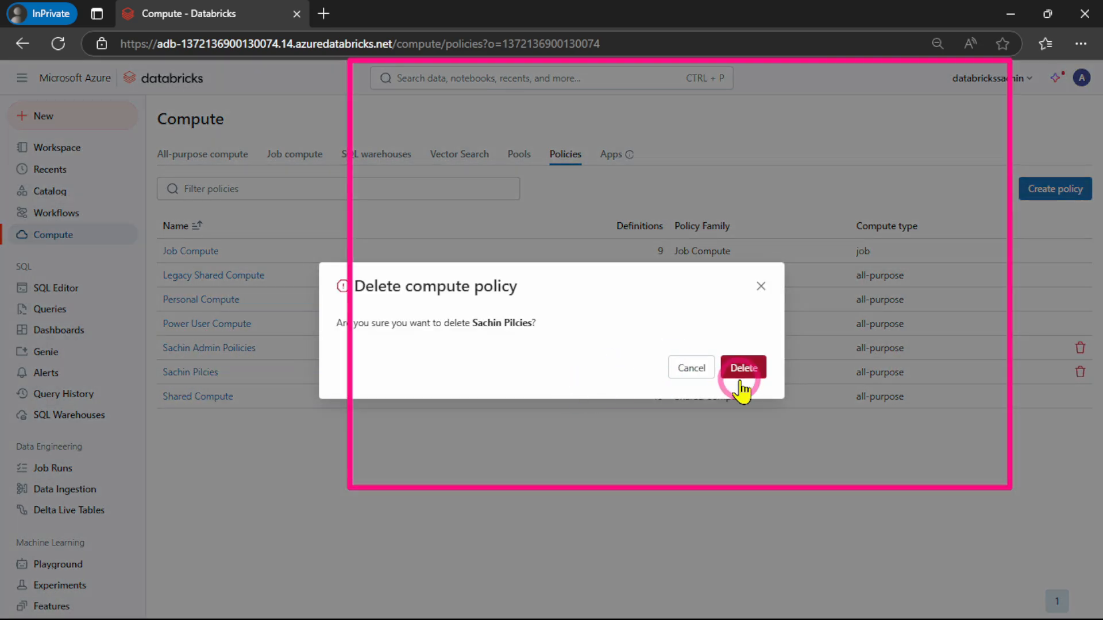
{"action": "left_click", "coordinate": [757, 368]}
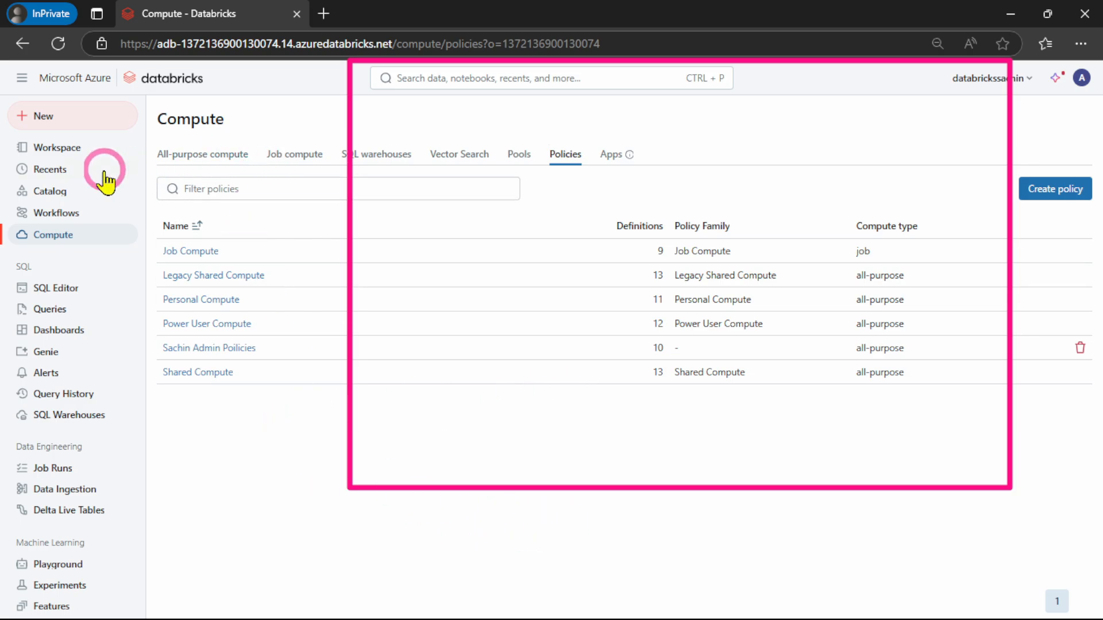
Start a new instance pool and name it "Available Pool" followed by the administrator's first name and "Admin"
{"action": "left_click", "coordinate": [1081, 77]}
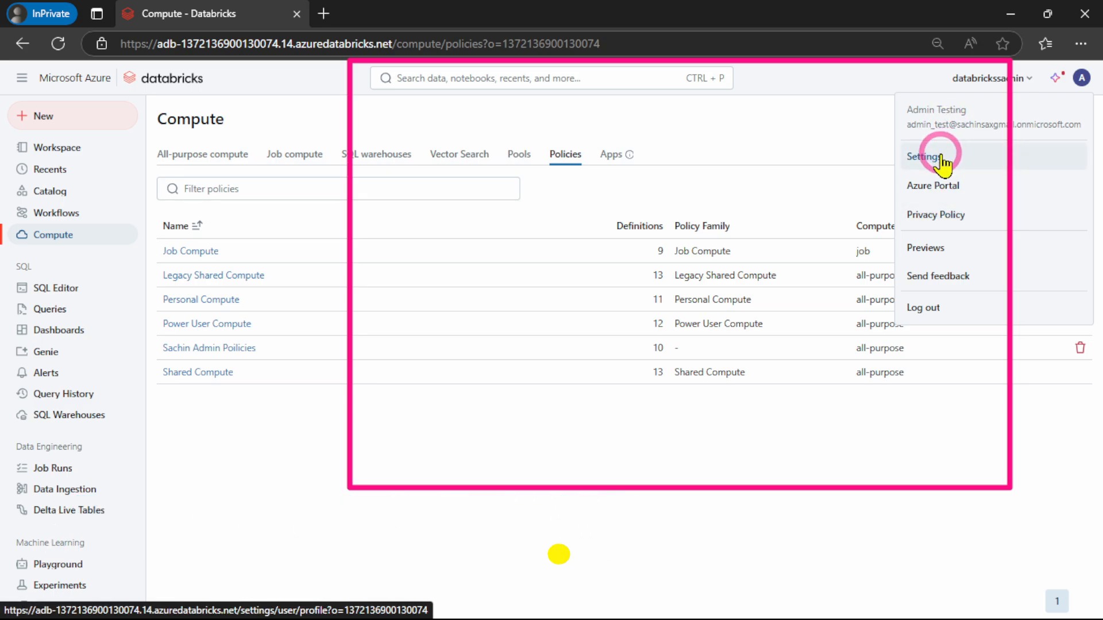
{"action": "left_click", "coordinate": [56, 233]}
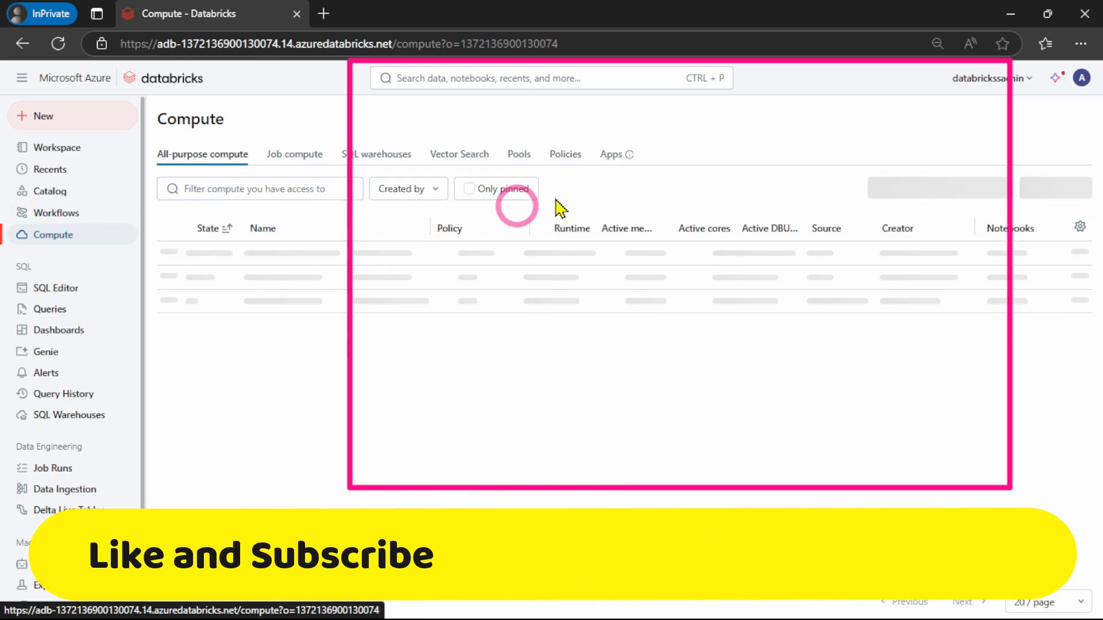
{"action": "left_click", "coordinate": [520, 161]}
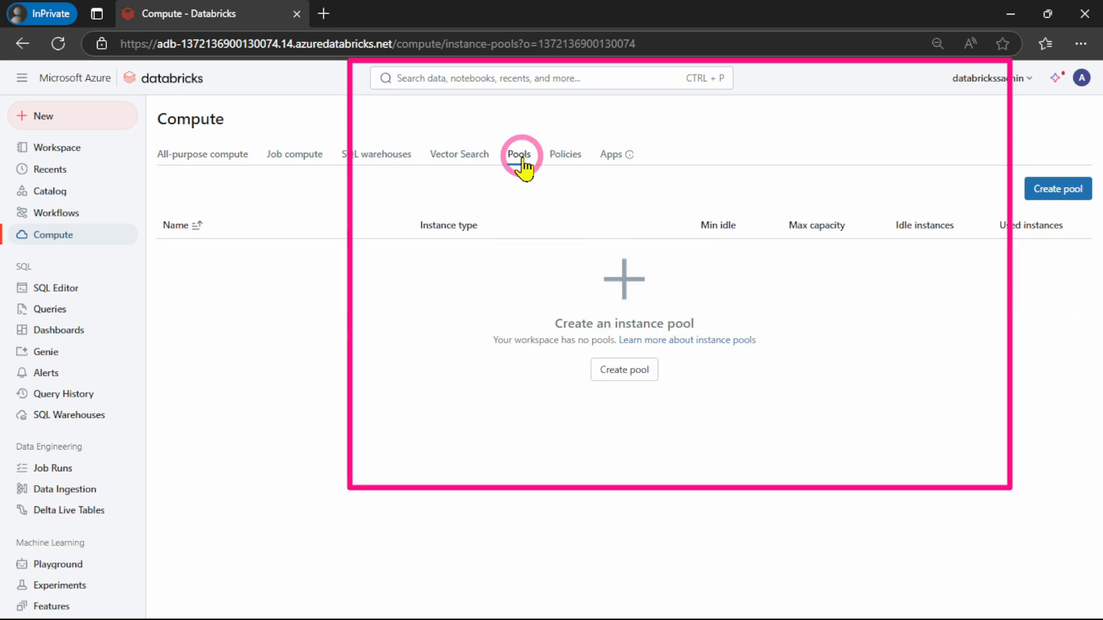
{"action": "left_click", "coordinate": [1055, 196]}
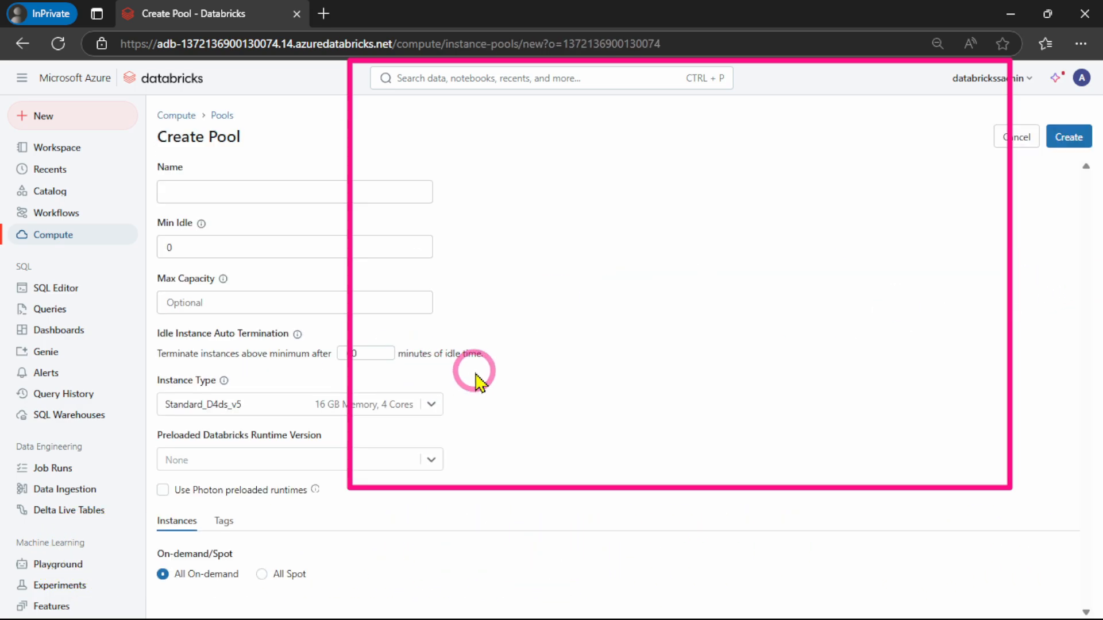
{"action": "left_click", "coordinate": [204, 191]}
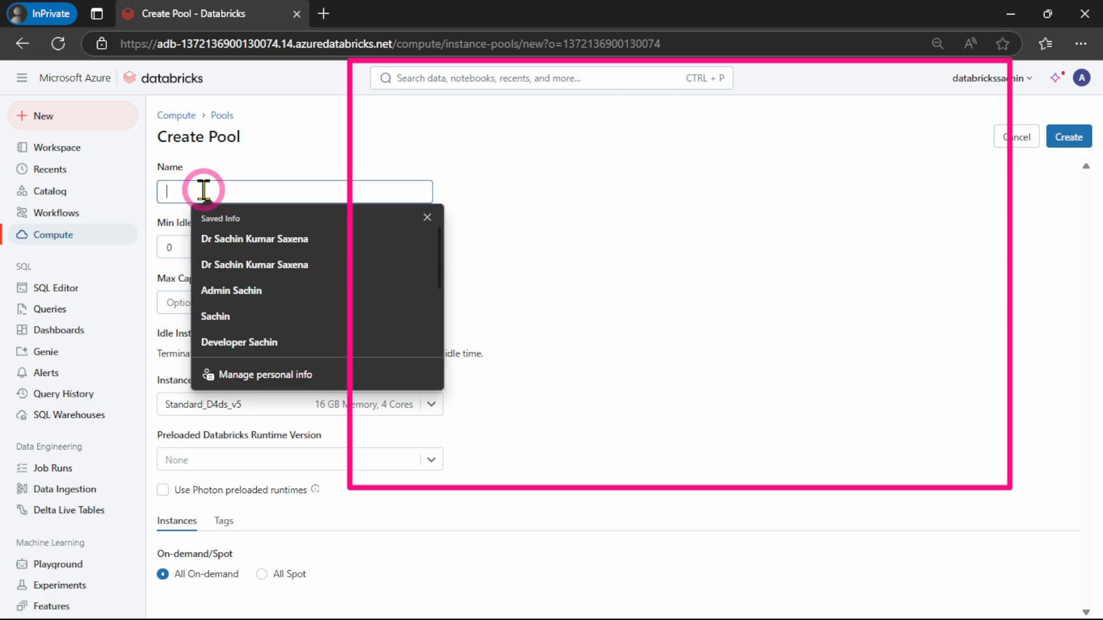
{"action": "type", "text": "Available Pool"}
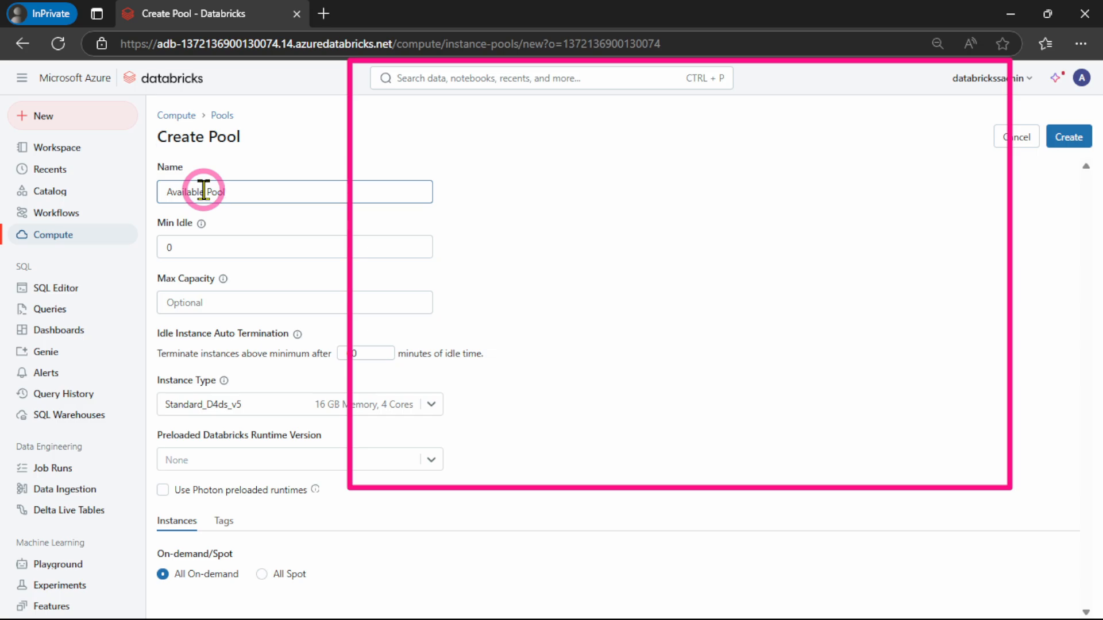
{"action": "type", "text": " Sachin Admin"}
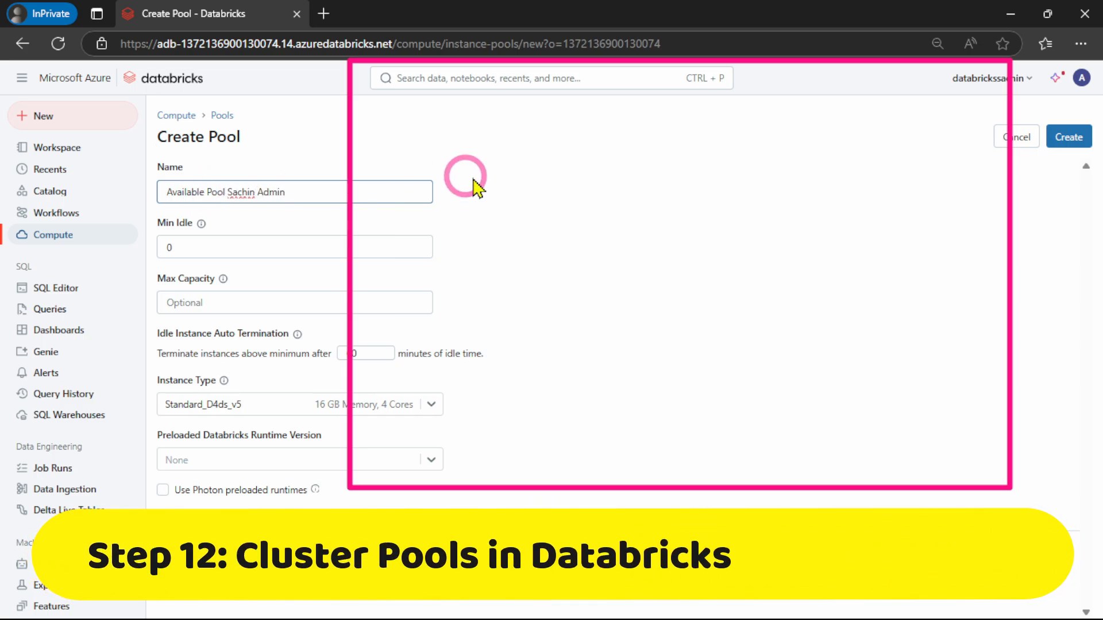
Set the pool's minimum idle instances to 1 and its maximum capacity to 2
{"action": "left_click", "coordinate": [211, 236]}
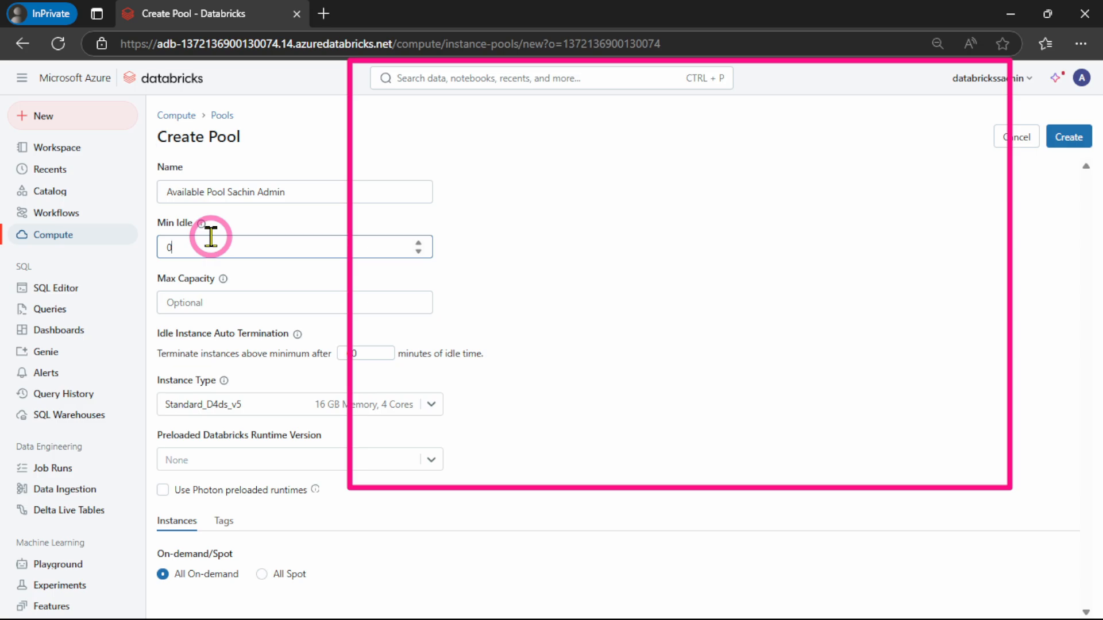
{"action": "key", "text": "BackSpace"}
{"action": "type", "text": "1"}
{"action": "left_click", "coordinate": [211, 303]}
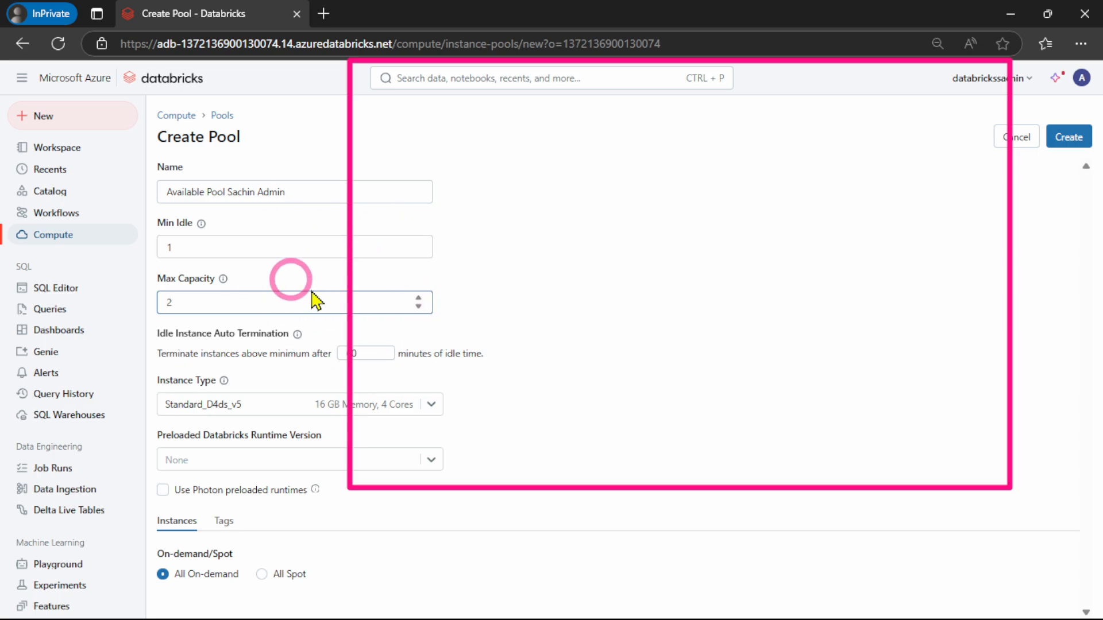
{"action": "left_click", "coordinate": [721, 282]}
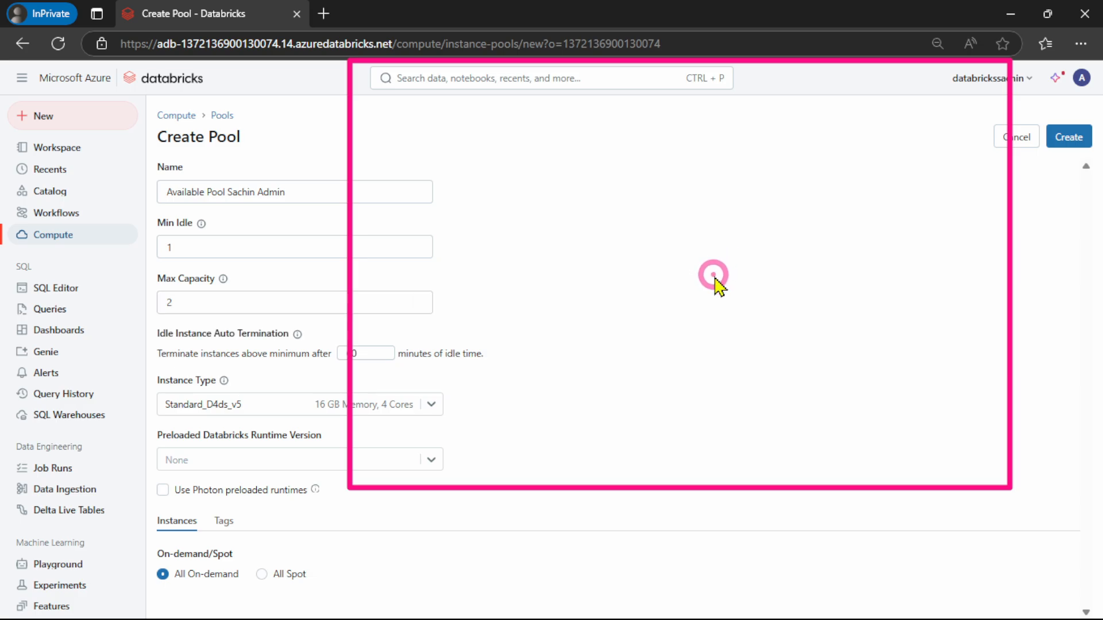
Set the pool's idle instance auto termination to 30 minutes
{"action": "left_click", "coordinate": [370, 354]}
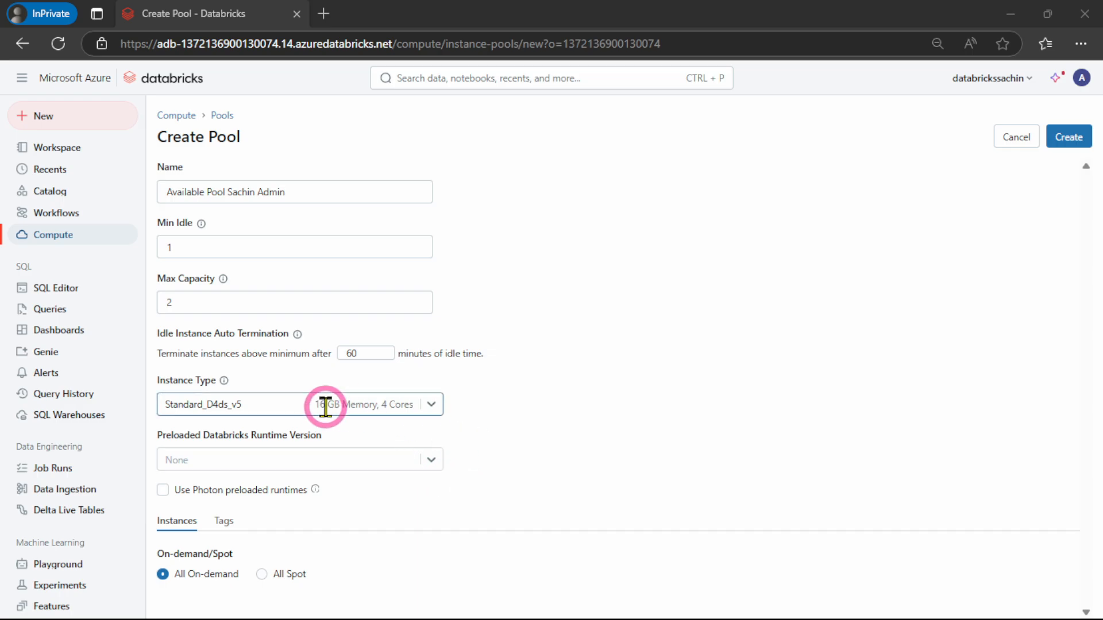
{"action": "left_click", "coordinate": [356, 354]}
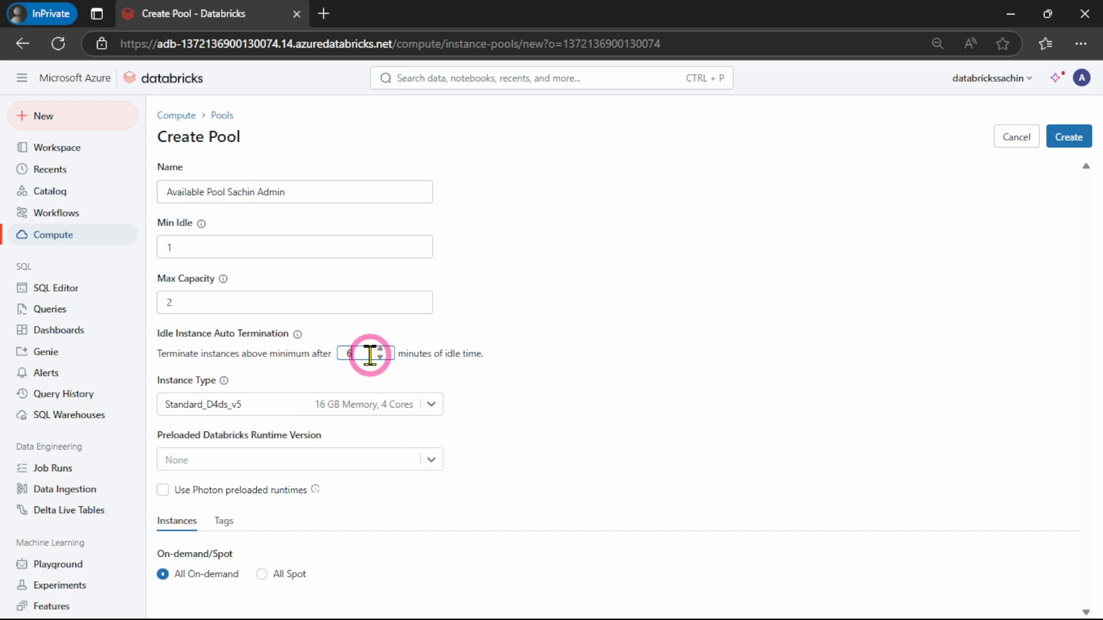
{"action": "key", "text": "BackSpace"}
{"action": "type", "text": "30"}
{"action": "left_click", "coordinate": [548, 369]}
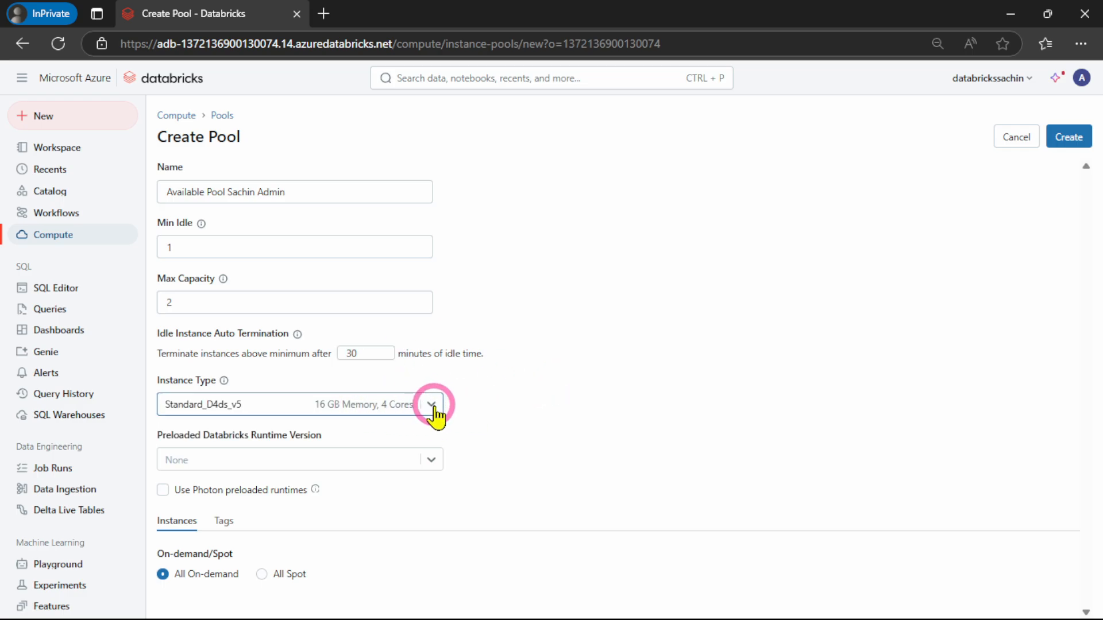
Choose Standard_DS3_v2 as the pool's instance type and create the pool
{"action": "left_click", "coordinate": [432, 405]}
{"action": "scroll", "coordinate": [266, 484], "scroll_direction": "up", "scroll_amount": 5}
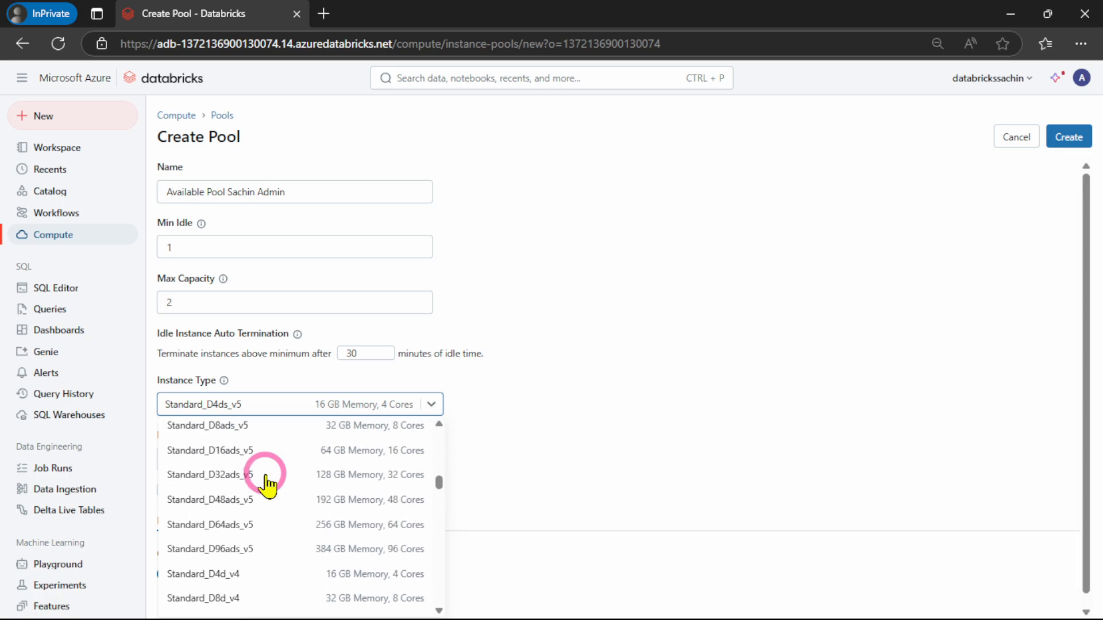
{"action": "scroll", "coordinate": [266, 485], "scroll_direction": "up", "scroll_amount": 10}
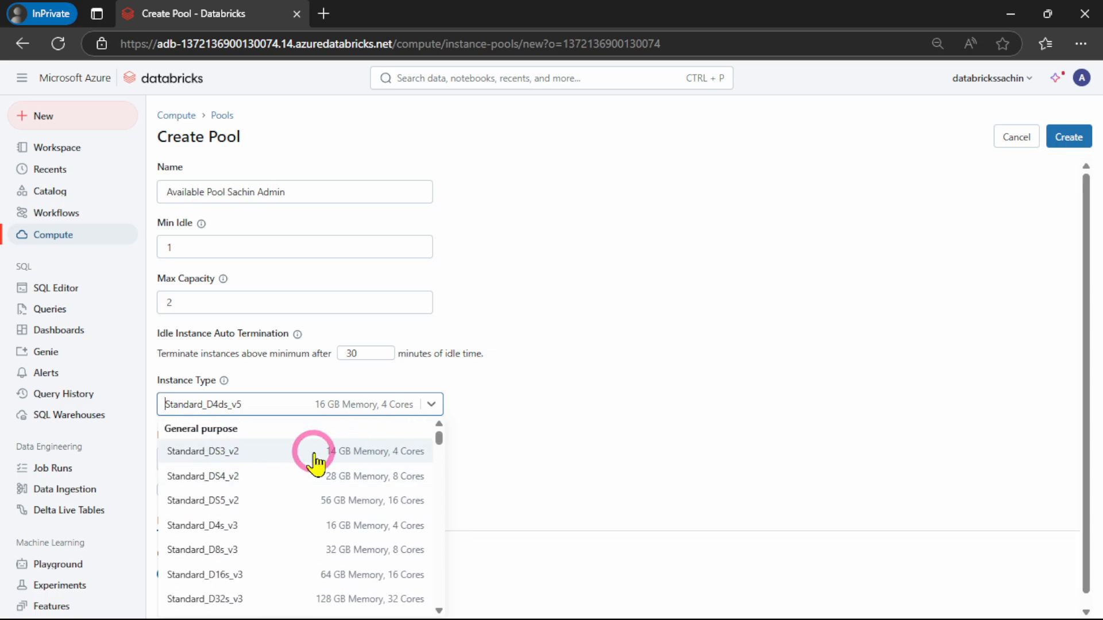
{"action": "left_click", "coordinate": [204, 457]}
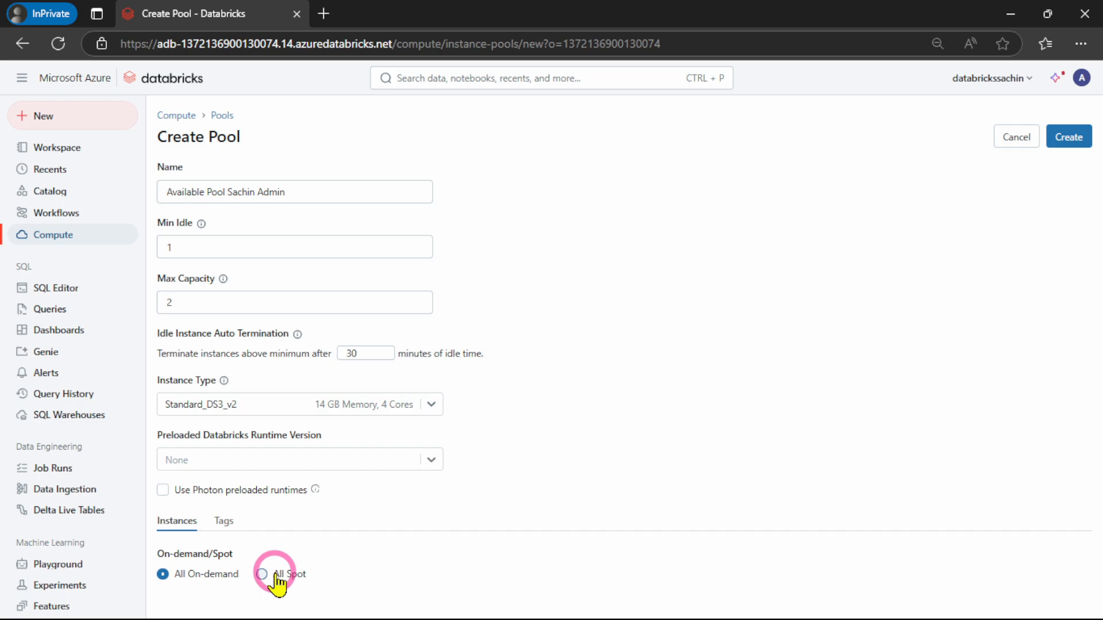
{"action": "left_click", "coordinate": [1069, 138]}
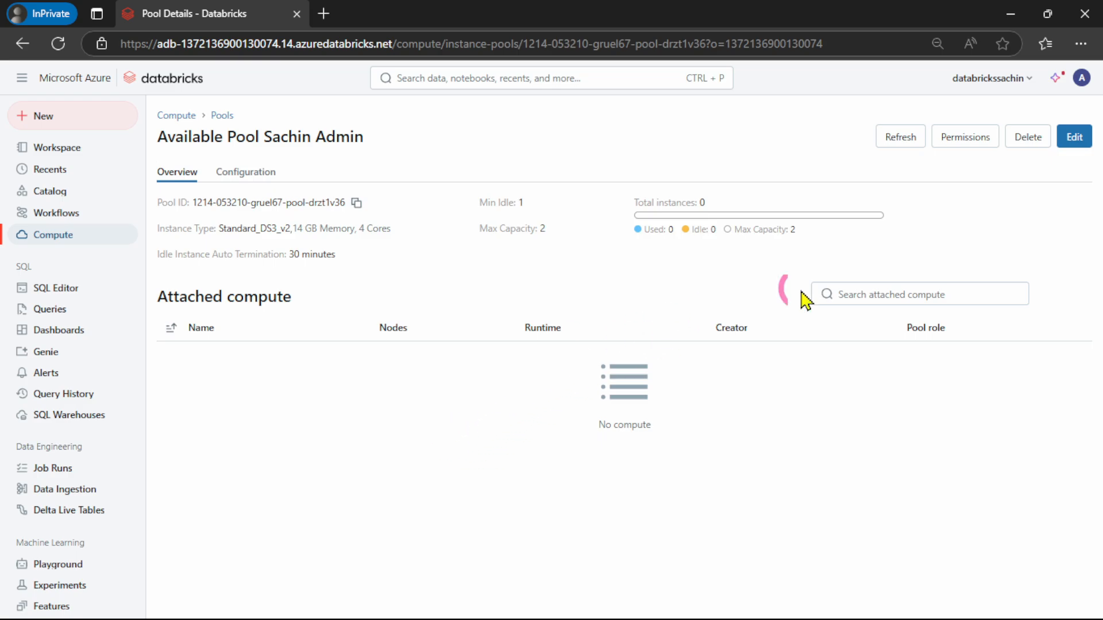
Copy the new pool's ID and open the custom admin policy for editing
{"action": "left_click", "coordinate": [356, 203]}
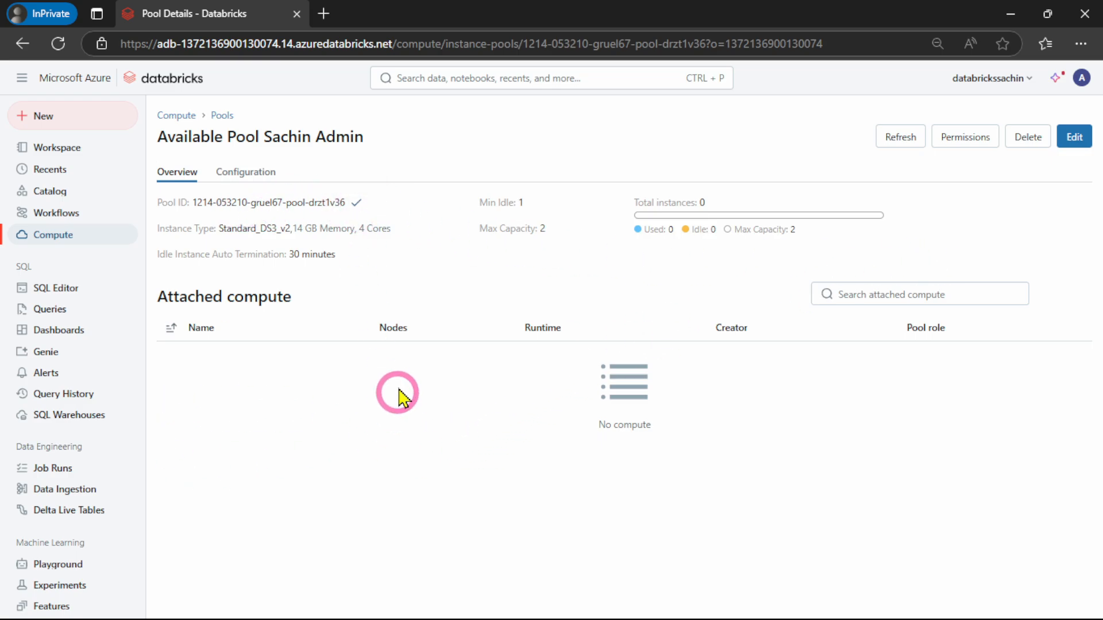
{"action": "left_click", "coordinate": [174, 116]}
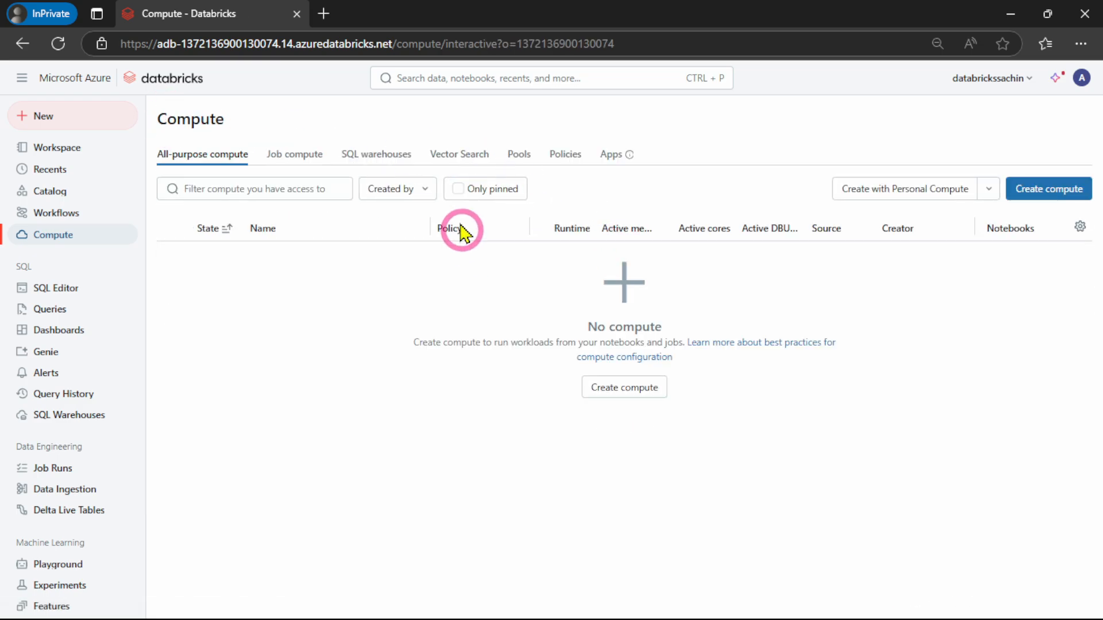
{"action": "left_click", "coordinate": [563, 164]}
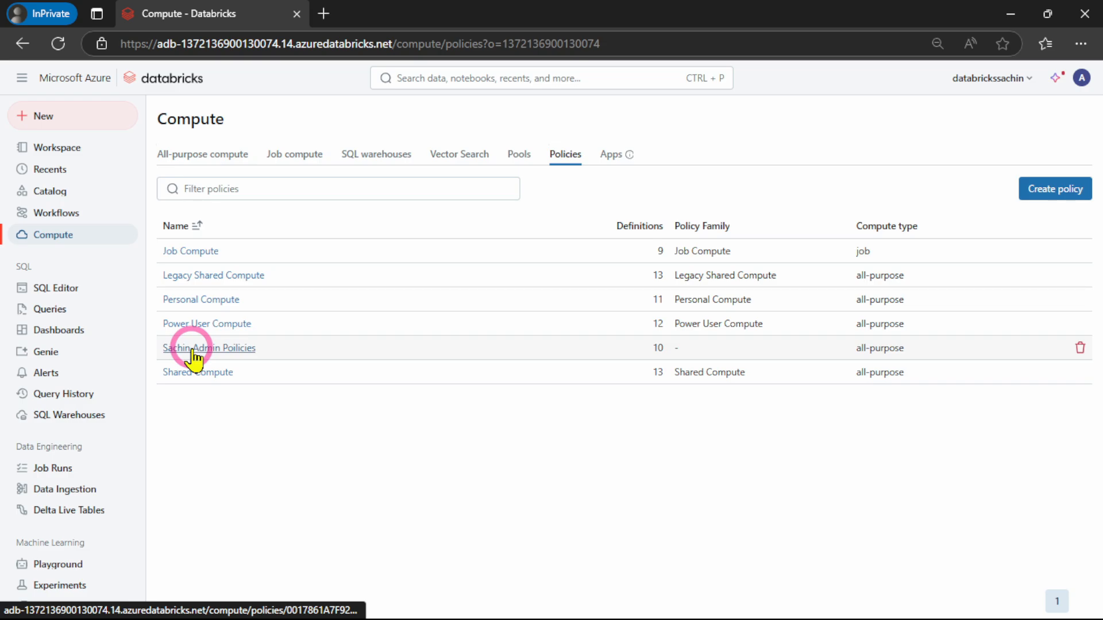
{"action": "left_click", "coordinate": [193, 352]}
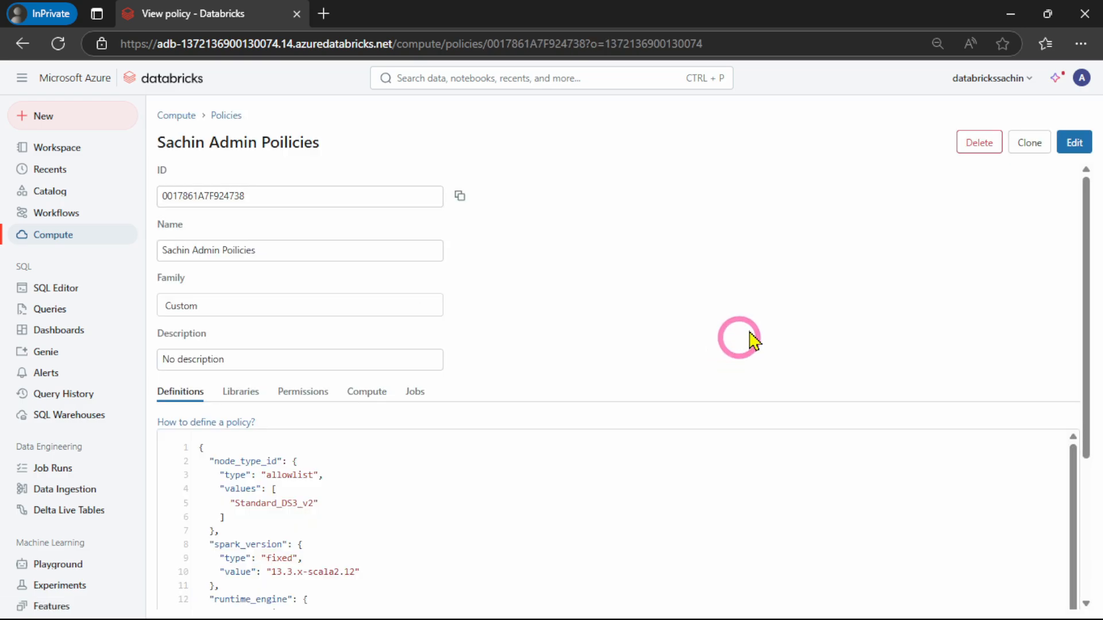
{"action": "scroll", "coordinate": [389, 494], "scroll_direction": "down", "scroll_amount": 4}
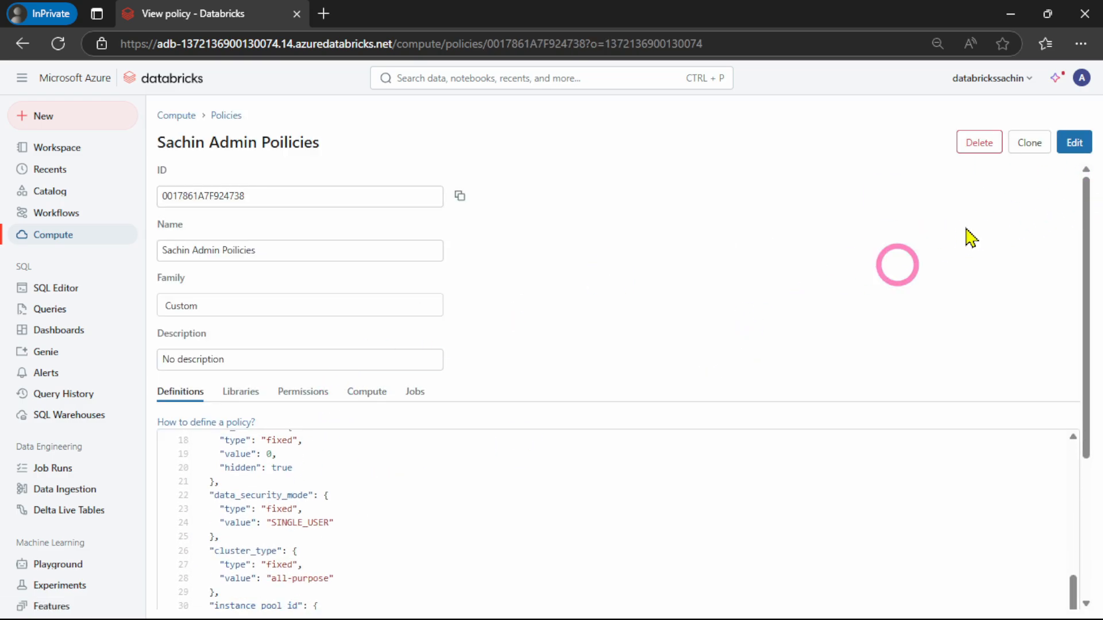
{"action": "left_click", "coordinate": [1066, 152]}
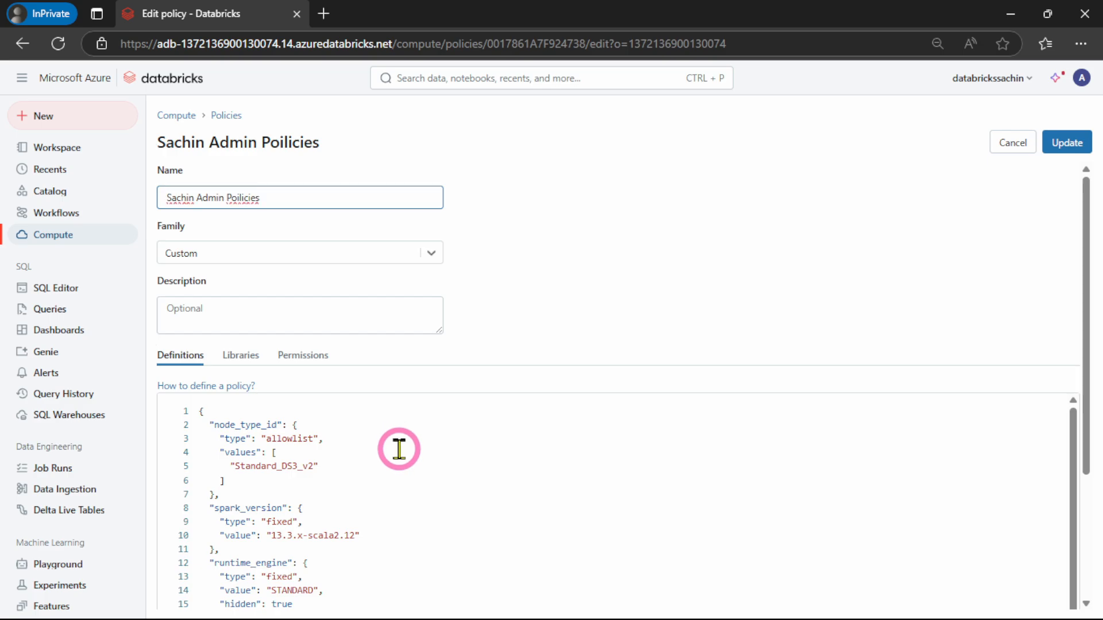
Change the type of instance_pool_id to "fixed" in the policy definitions
{"action": "scroll", "coordinate": [399, 448], "scroll_direction": "down", "scroll_amount": 5}
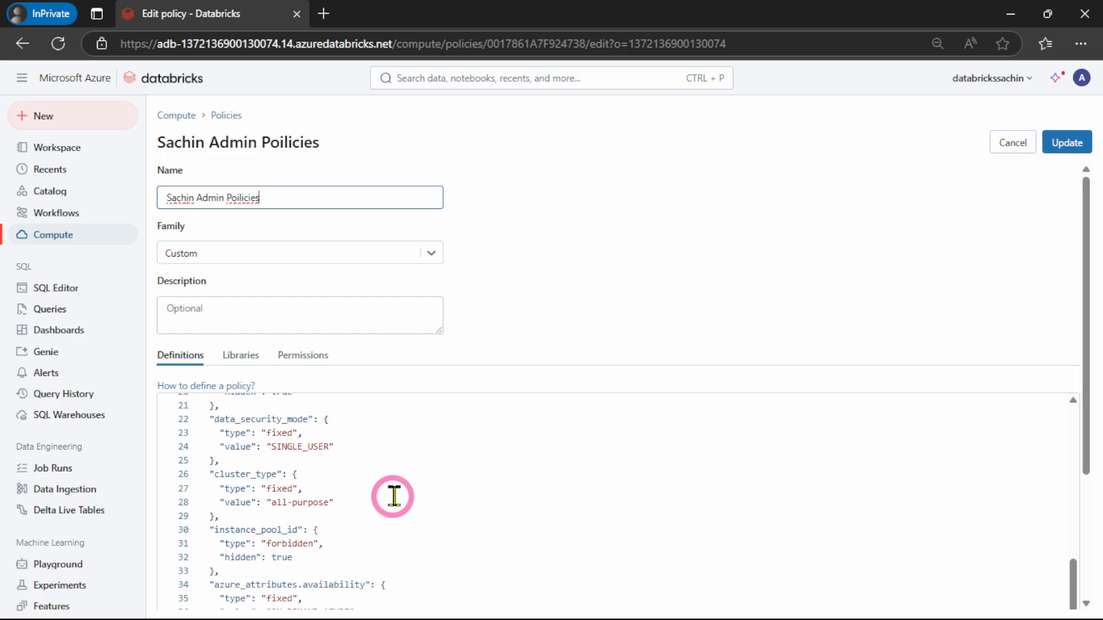
{"action": "scroll", "coordinate": [393, 495], "scroll_direction": "down", "scroll_amount": 3}
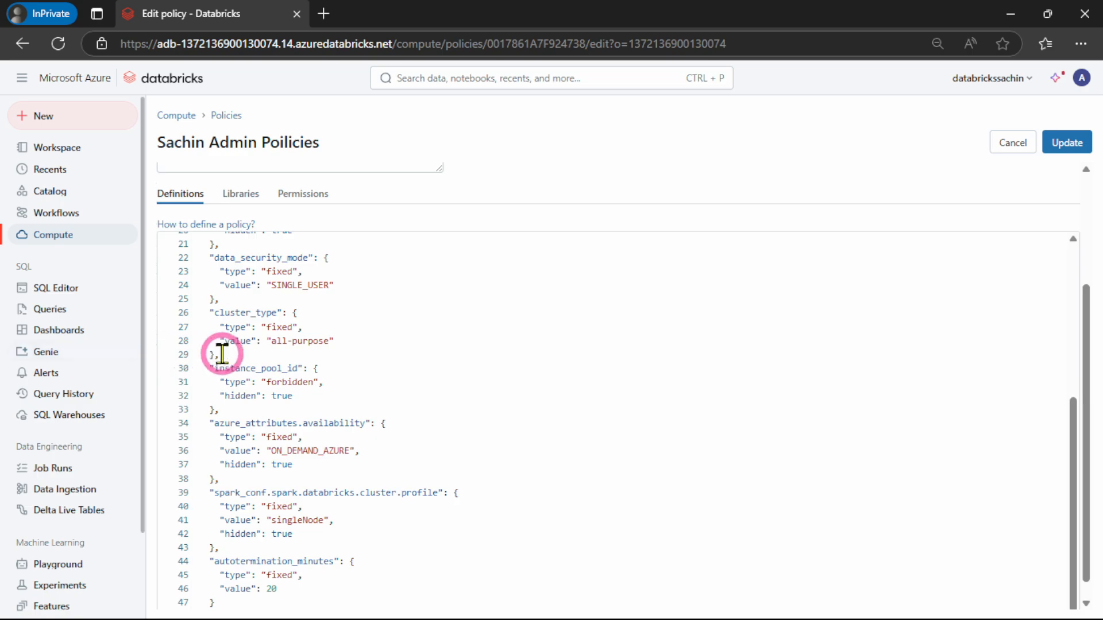
{"action": "left_click", "coordinate": [312, 382]}
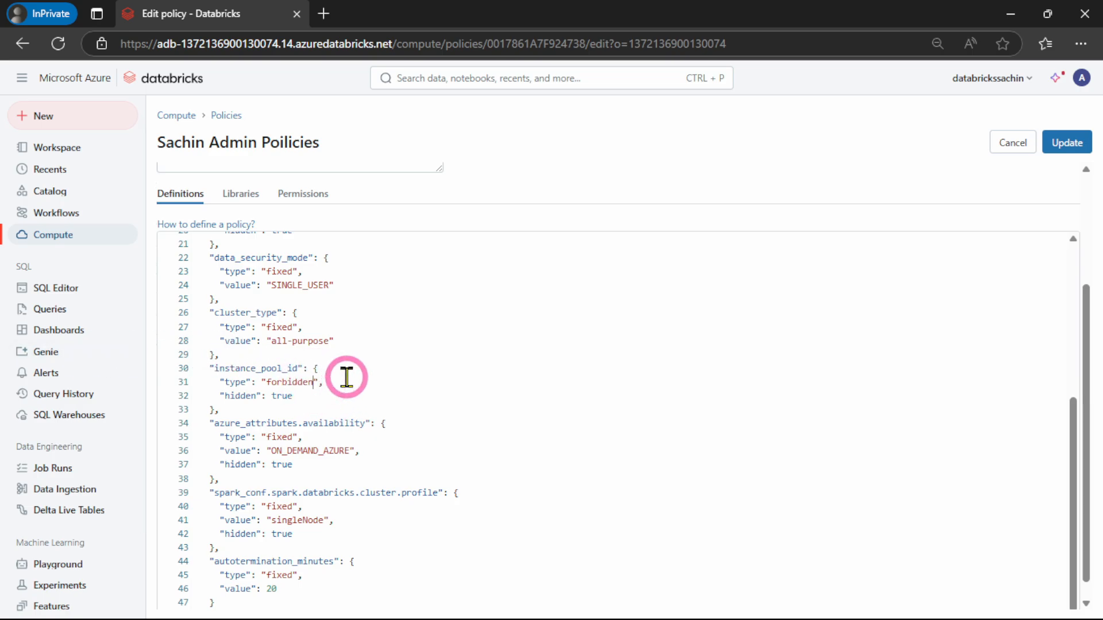
{"action": "key", "text": "BackSpace"}
{"action": "key", "text": "BackSpace"}
{"action": "key", "text": "BackSpace"}
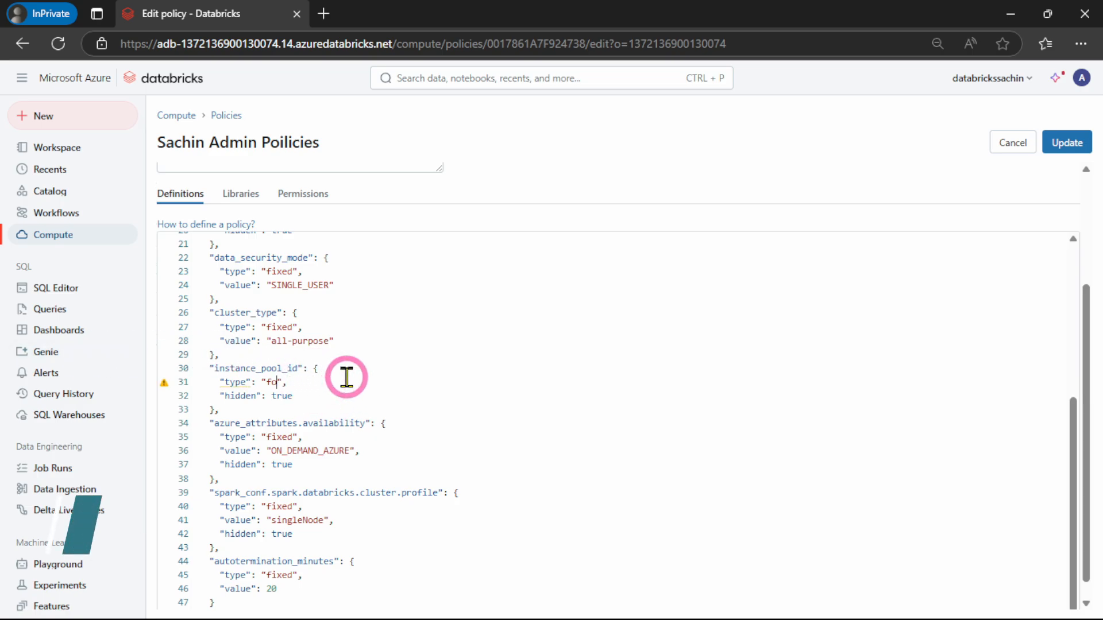
{"action": "type", "text": "i"}
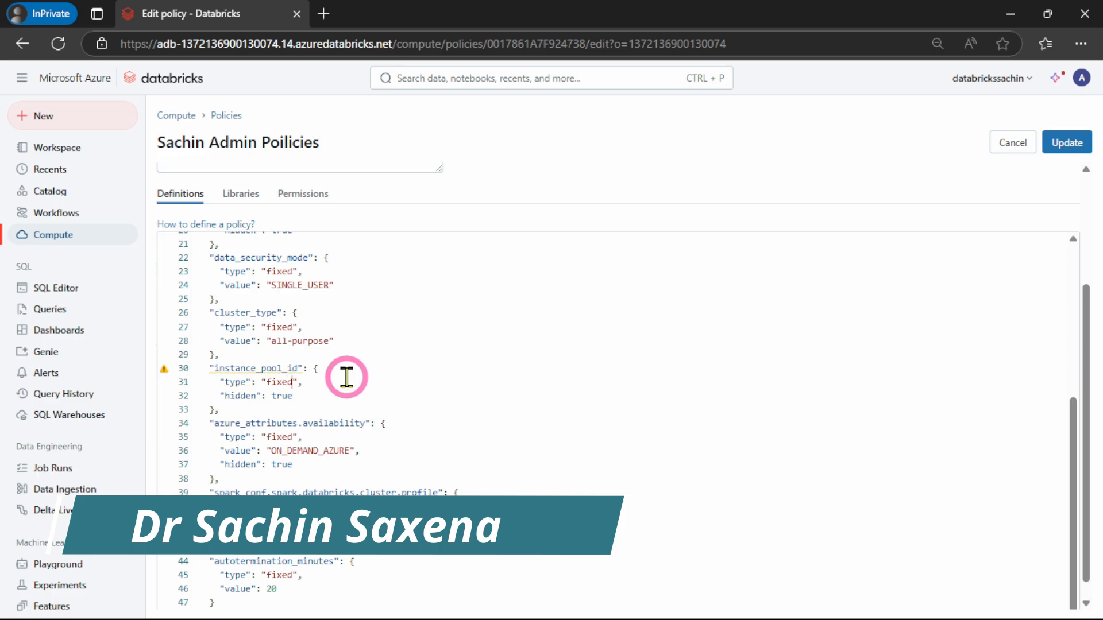
{"action": "type", "text": "xed"}
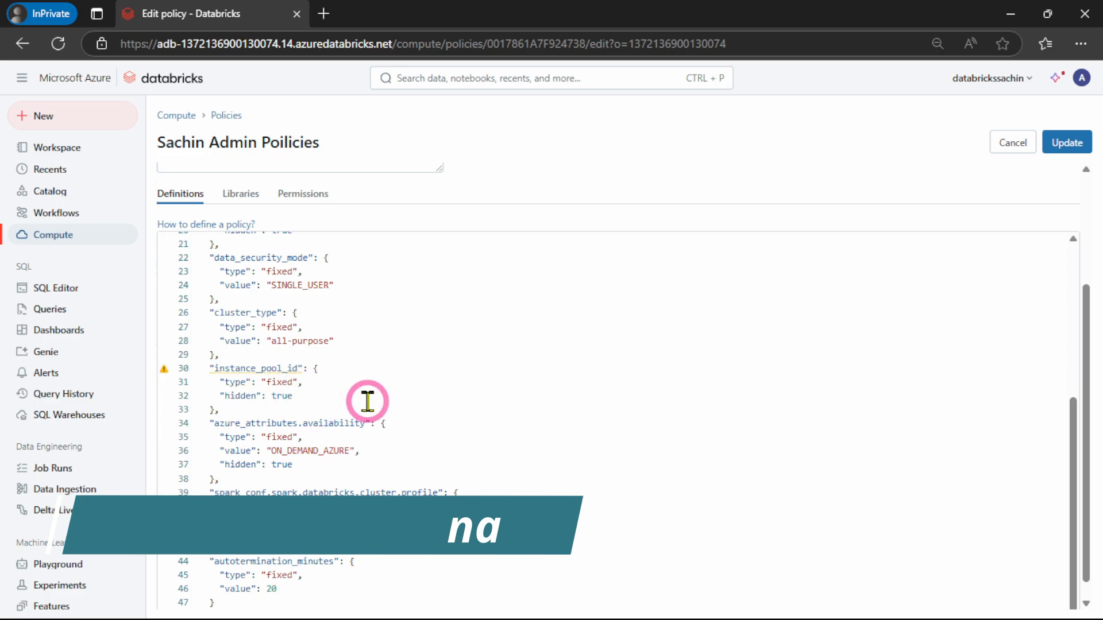
Replace the hidden attribute of instance_pool_id with a "value" attribute holding the copied pool ID, and update the policy
{"action": "key", "text": "BackSpace"}
{"action": "key", "text": "BackSpace"}
{"action": "key", "text": "BackSpace"}
{"action": "key", "text": "BackSpace"}
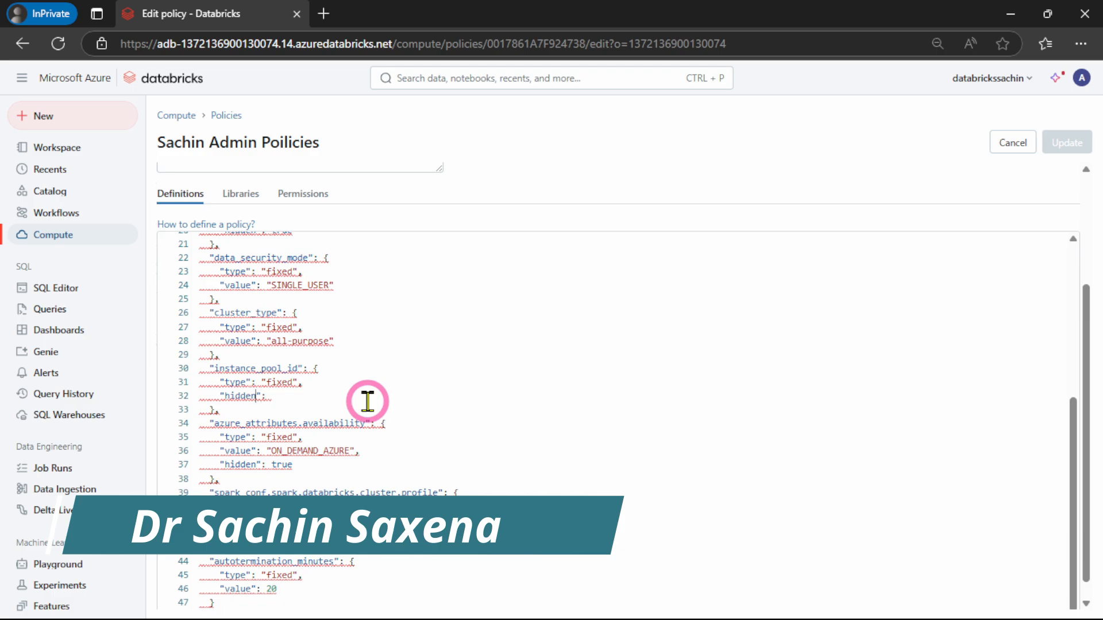
{"action": "key", "text": "BackSpace"}
{"action": "key", "text": "BackSpace"}
{"action": "key", "text": "BackSpace"}
{"action": "key", "text": "BackSpace"}
{"action": "key", "text": "BackSpace"}
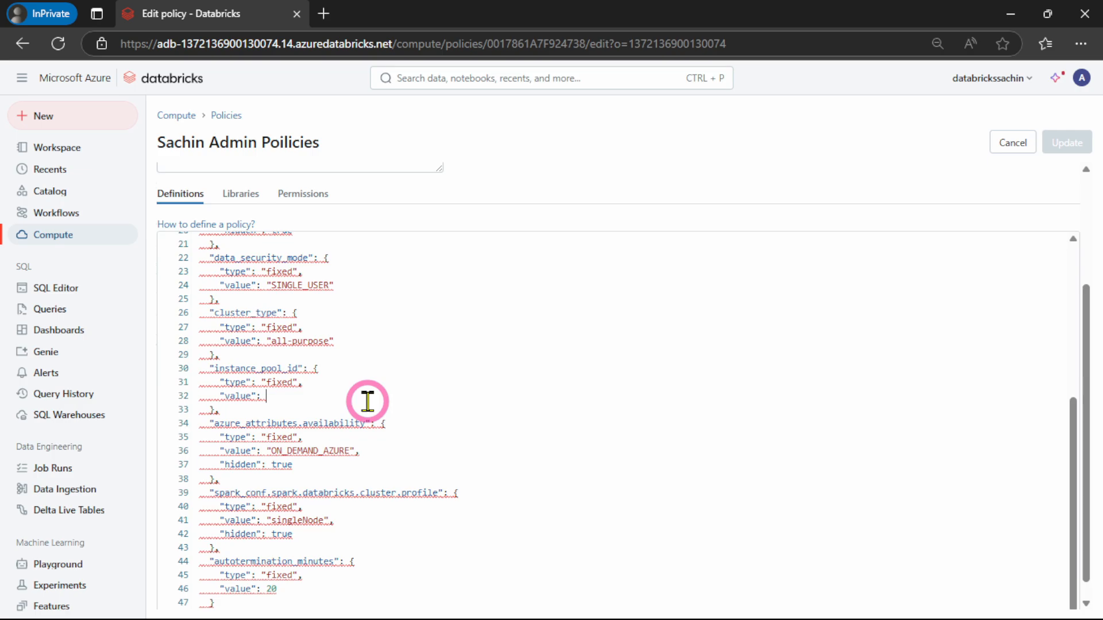
{"action": "type", "text": "\"\""}
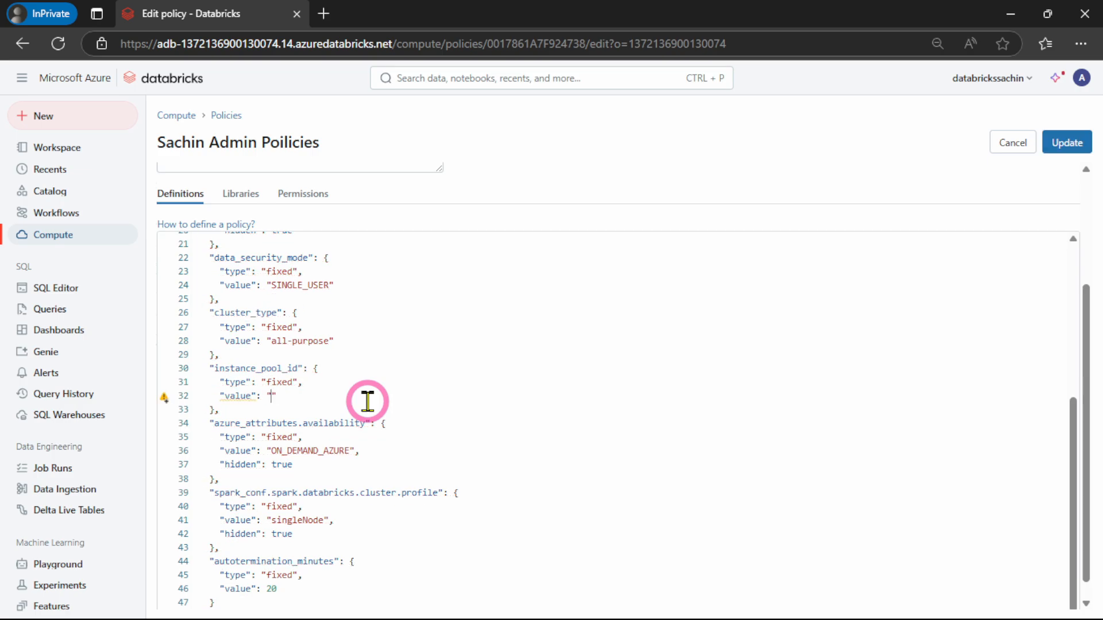
{"action": "key", "text": "ctrl+v"}
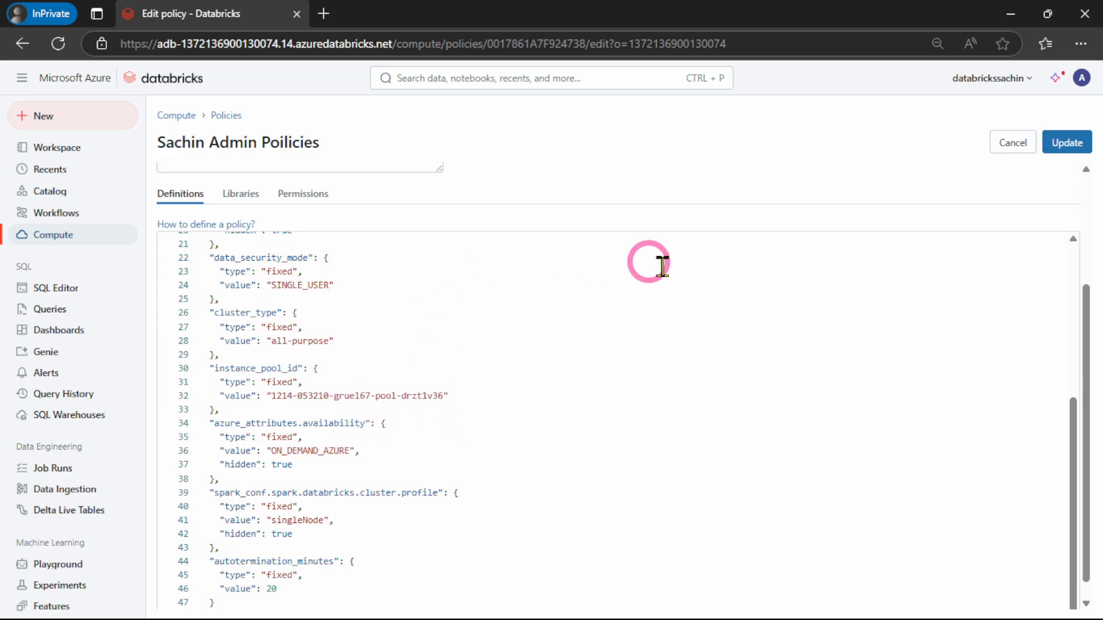
{"action": "left_click", "coordinate": [1070, 144]}
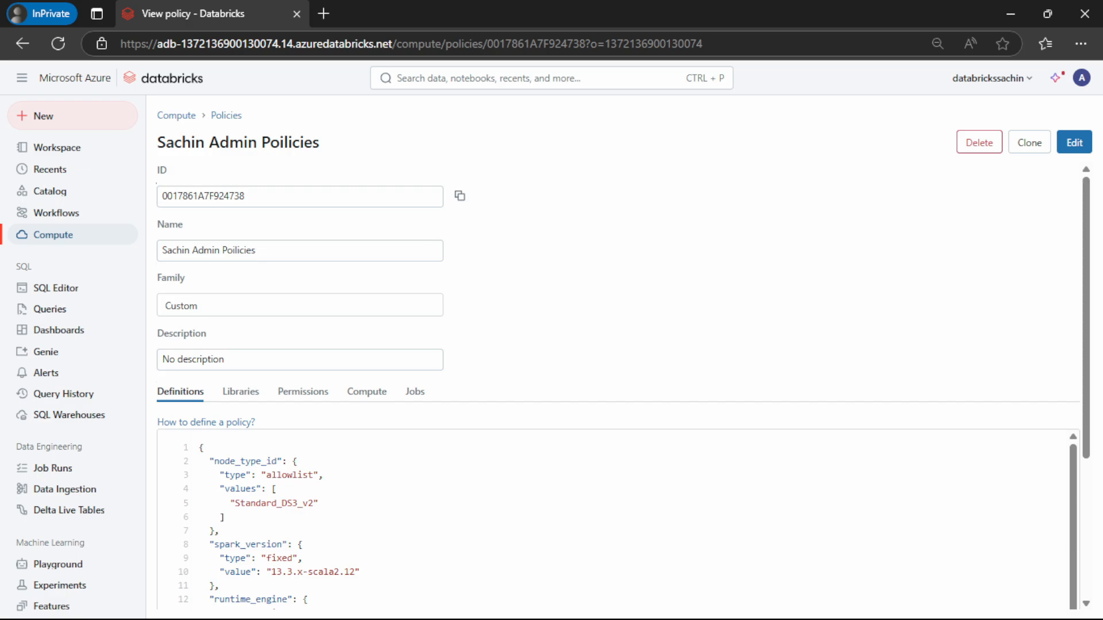
{"action": "left_click", "coordinate": [64, 238]}
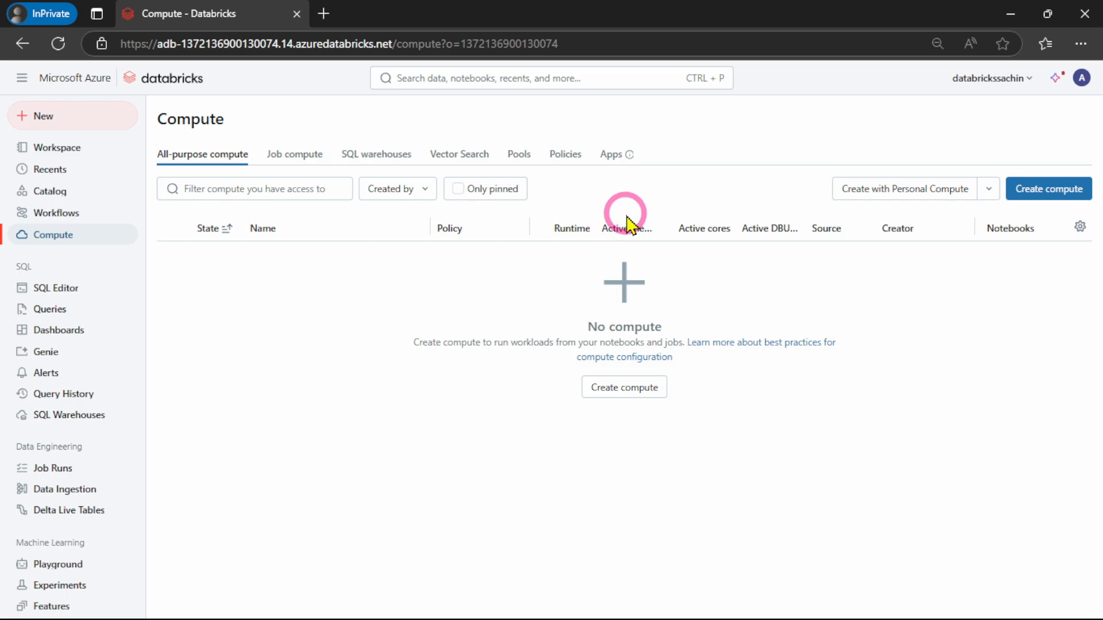
Open the permission settings of the admin's instance pool that uses Standard_DS3_v2
{"action": "left_click", "coordinate": [511, 162]}
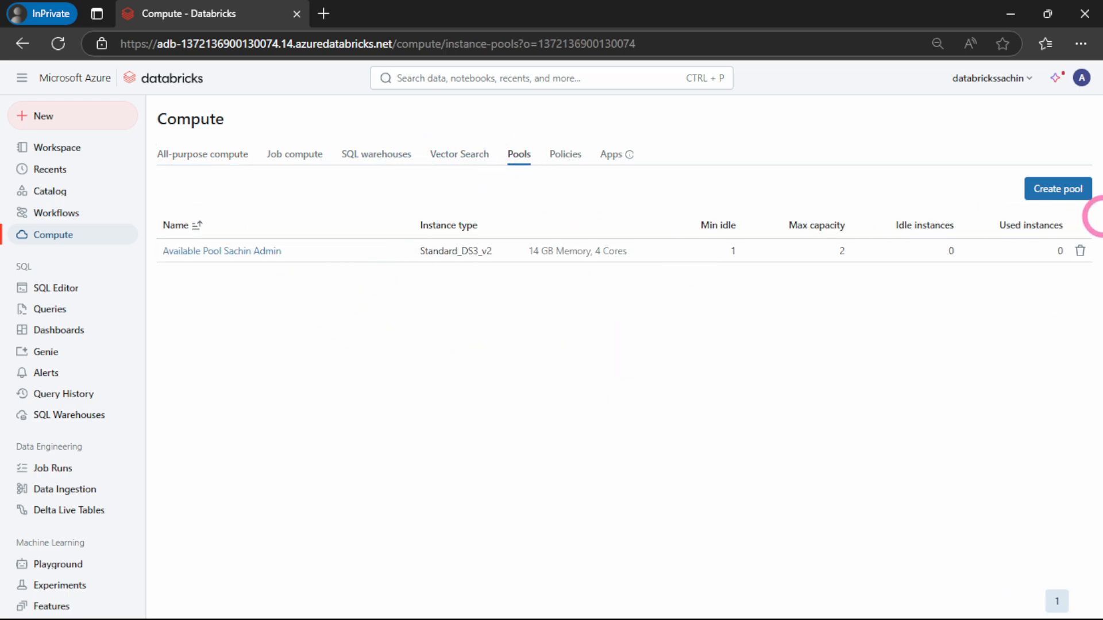
{"action": "left_click", "coordinate": [225, 253]}
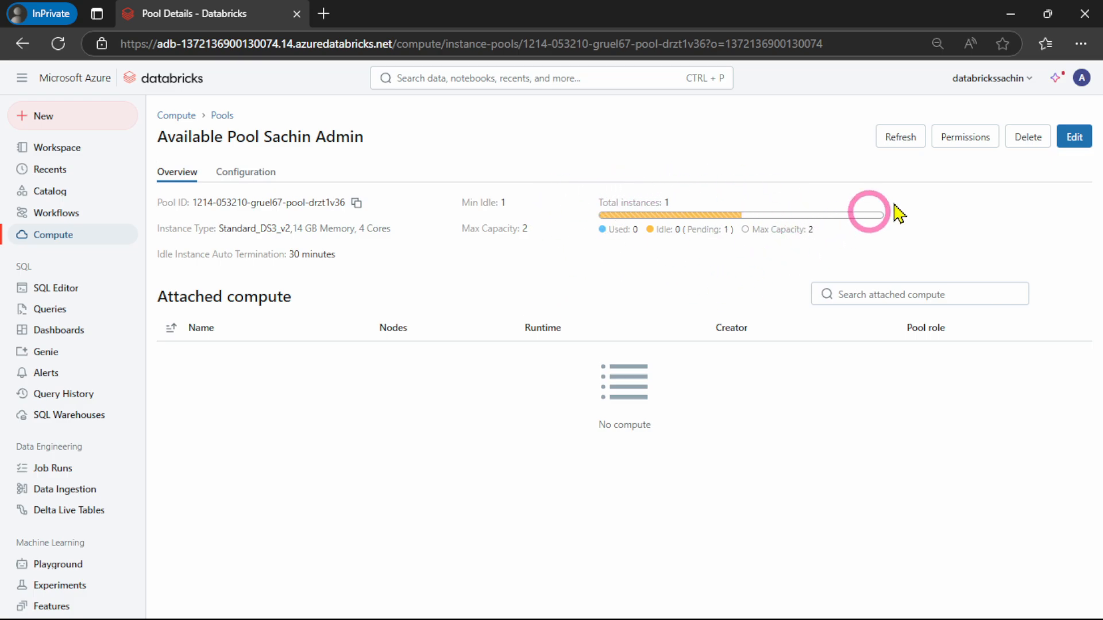
{"action": "left_click", "coordinate": [971, 142]}
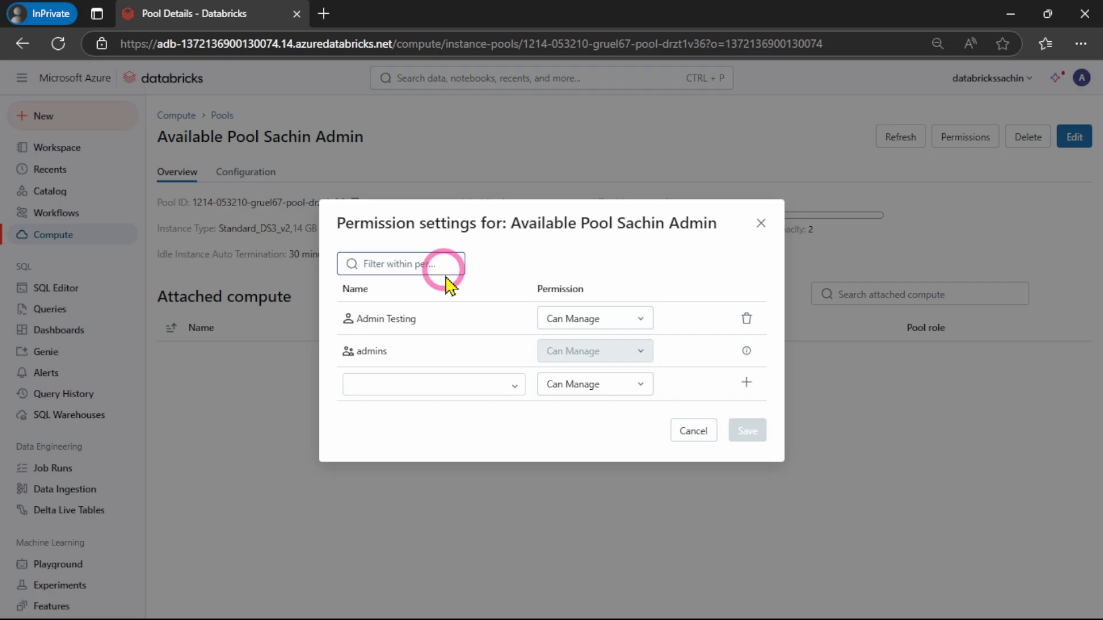
Grant Developer_Group the Can Attach To permission on the instance pool and save the permission settings
{"action": "left_click", "coordinate": [399, 386]}
{"action": "type", "text": "d"}
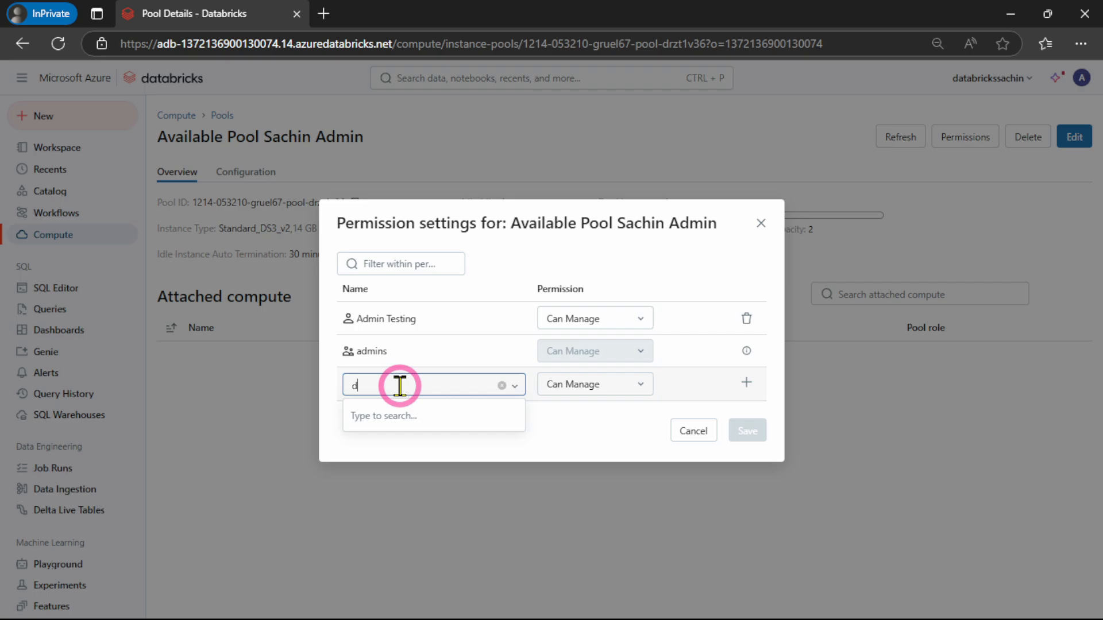
{"action": "type", "text": "ev"}
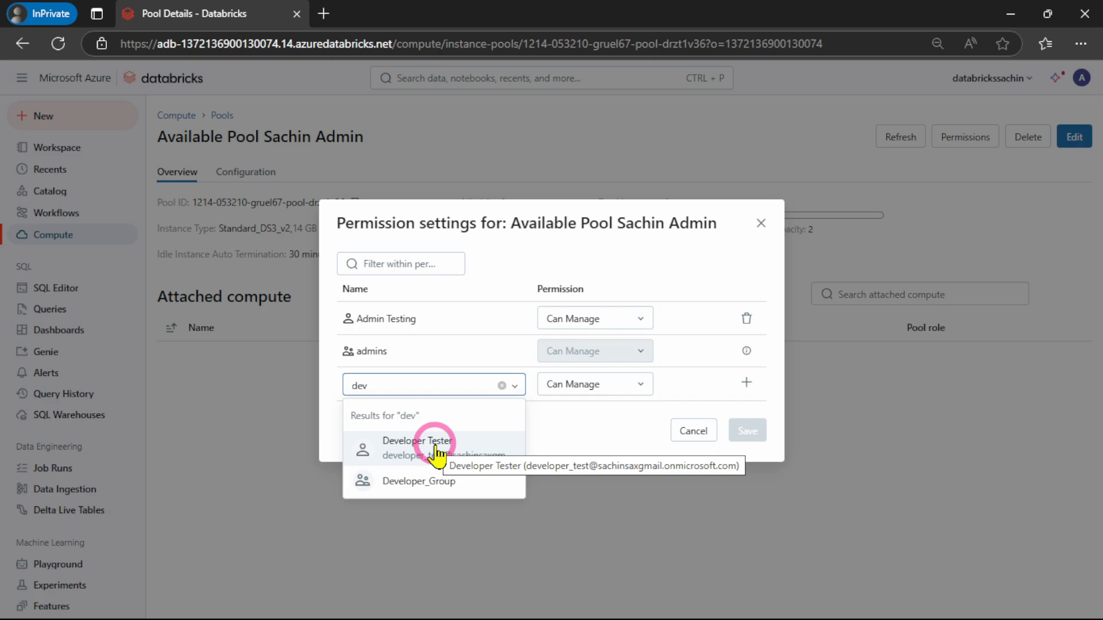
{"action": "left_click", "coordinate": [409, 483]}
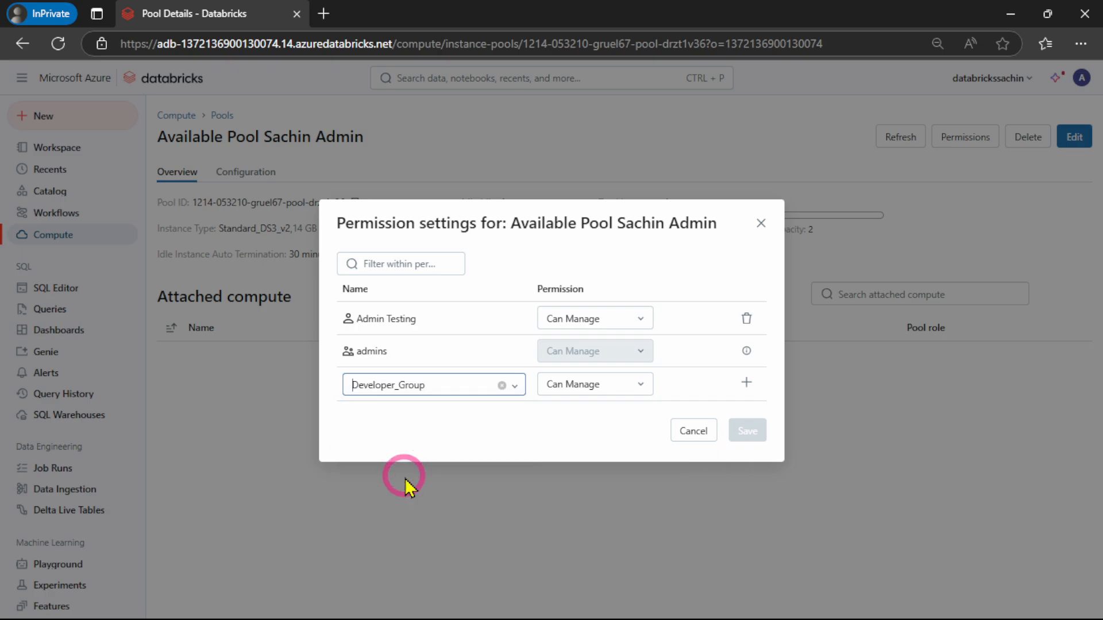
{"action": "left_click", "coordinate": [630, 396]}
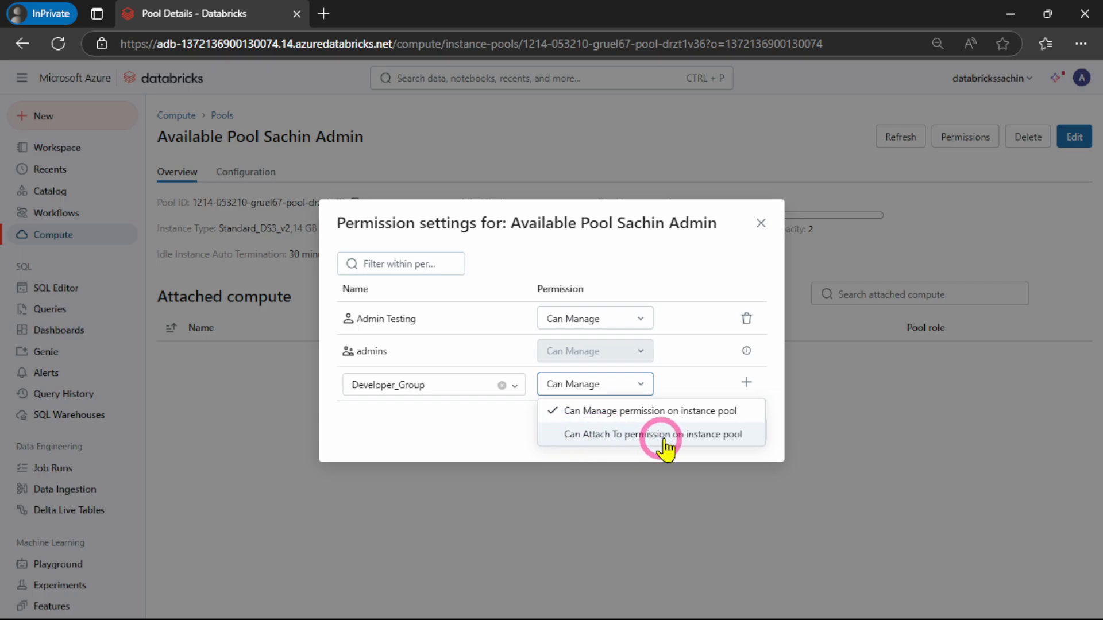
{"action": "left_click", "coordinate": [568, 437]}
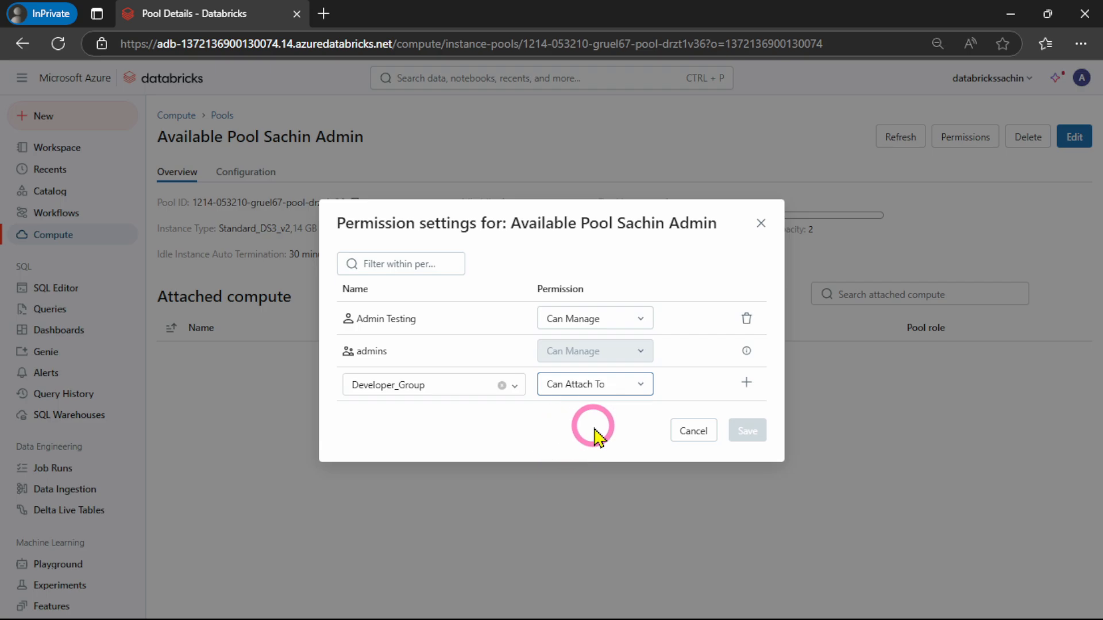
{"action": "left_click", "coordinate": [746, 384]}
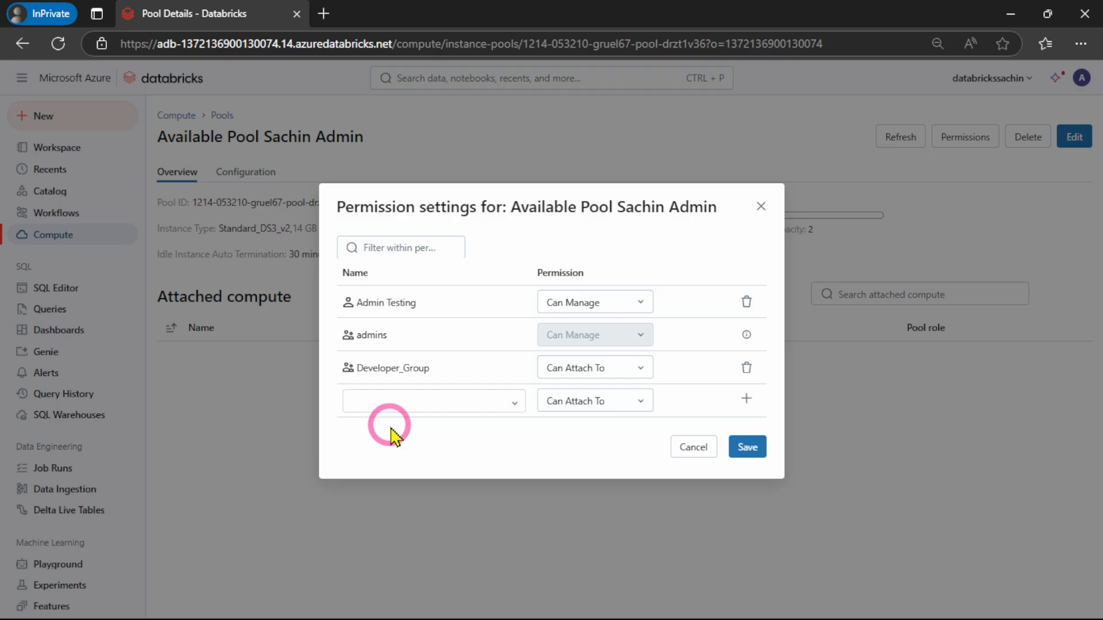
{"action": "left_click", "coordinate": [751, 452]}
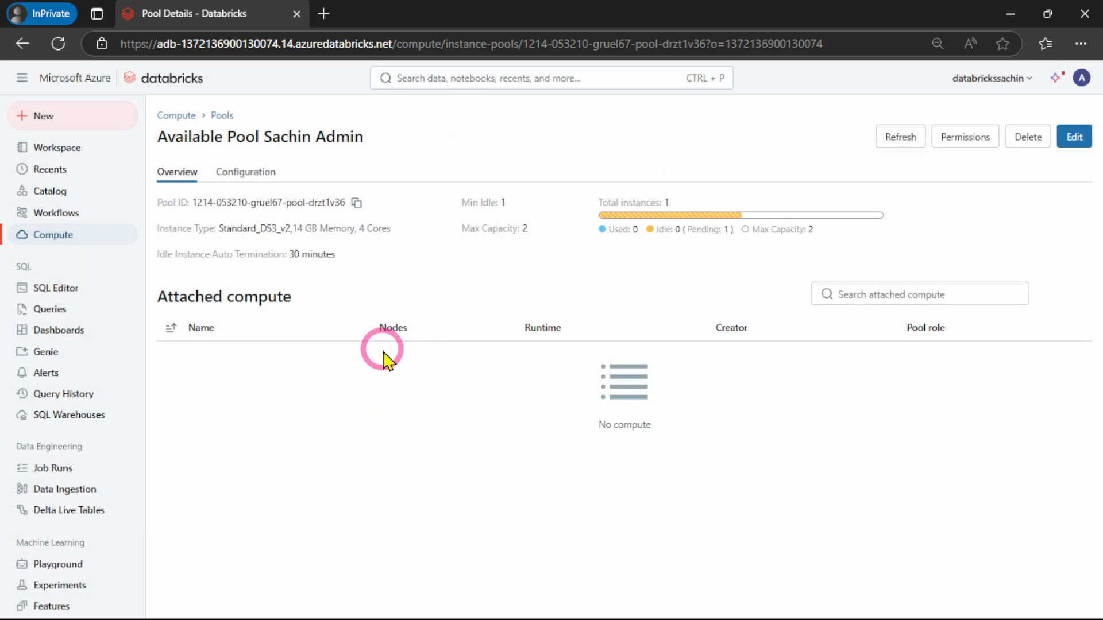
Switch to the Databricks Zero to Hero PDF and read Step 13 on creating a Dev Catalog
{"action": "left_click", "coordinate": [1010, 13]}
{"action": "scroll", "coordinate": [520, 370], "scroll_direction": "down", "scroll_amount": 5}
{"action": "scroll", "coordinate": [520, 371], "scroll_direction": "down", "scroll_amount": 20}
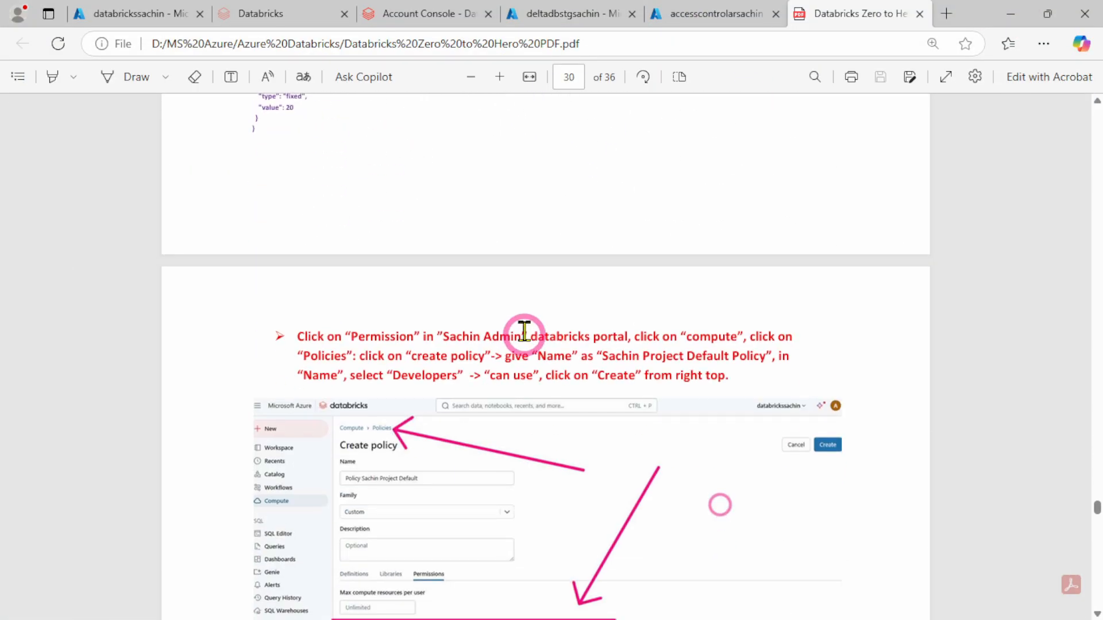
{"action": "scroll", "coordinate": [513, 332], "scroll_direction": "down", "scroll_amount": 15}
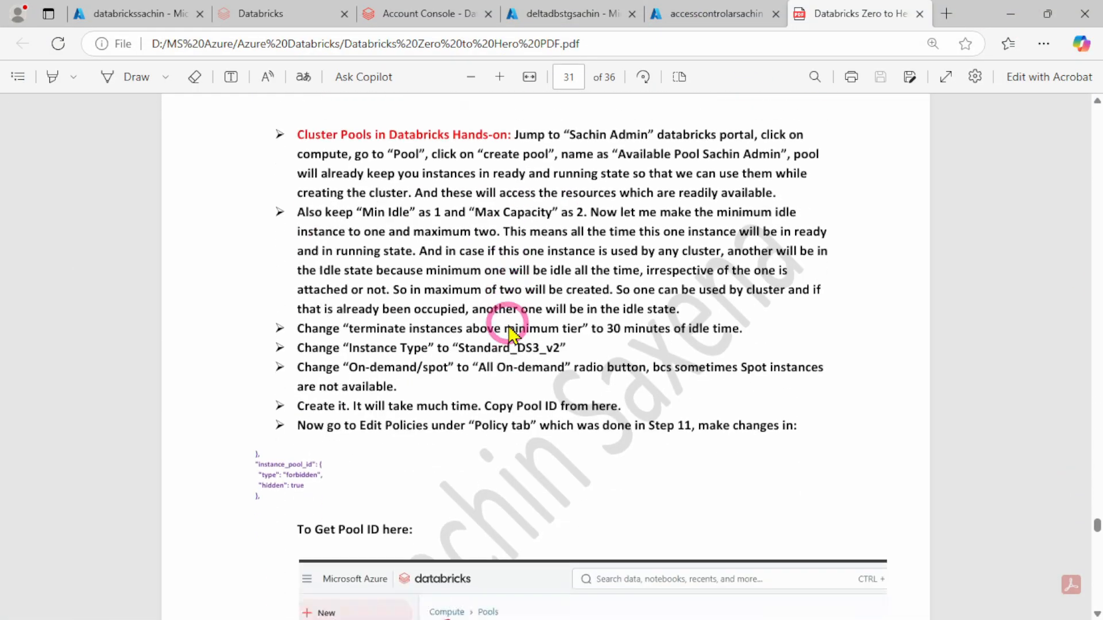
{"action": "scroll", "coordinate": [509, 328], "scroll_direction": "down", "scroll_amount": 2}
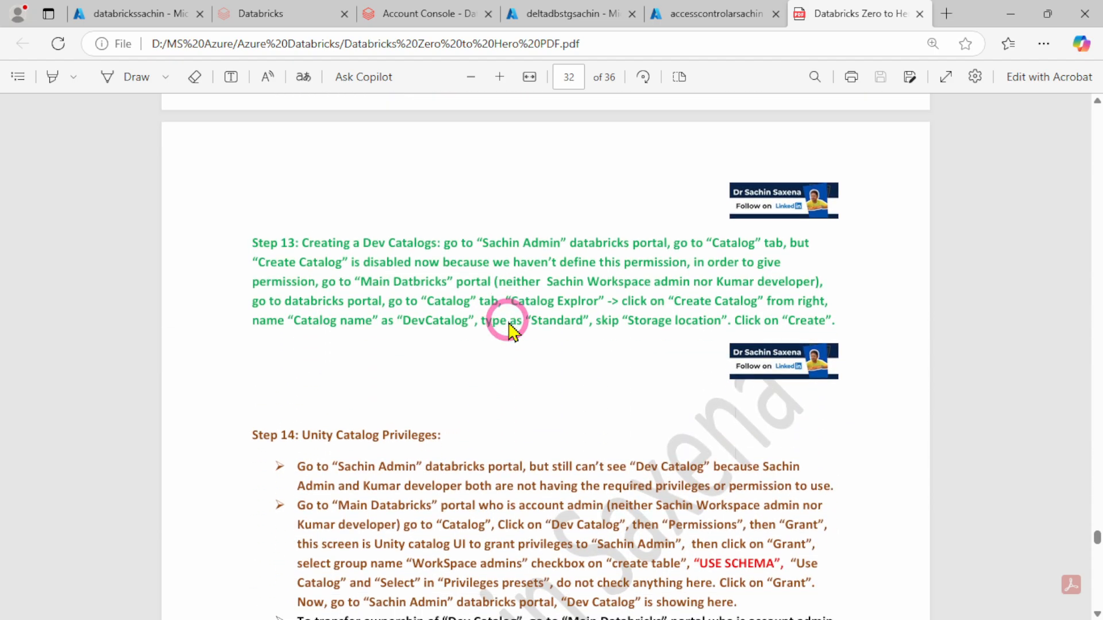
{"action": "left_click_drag", "start_coordinate": [301, 221], "coordinate": [412, 222]}
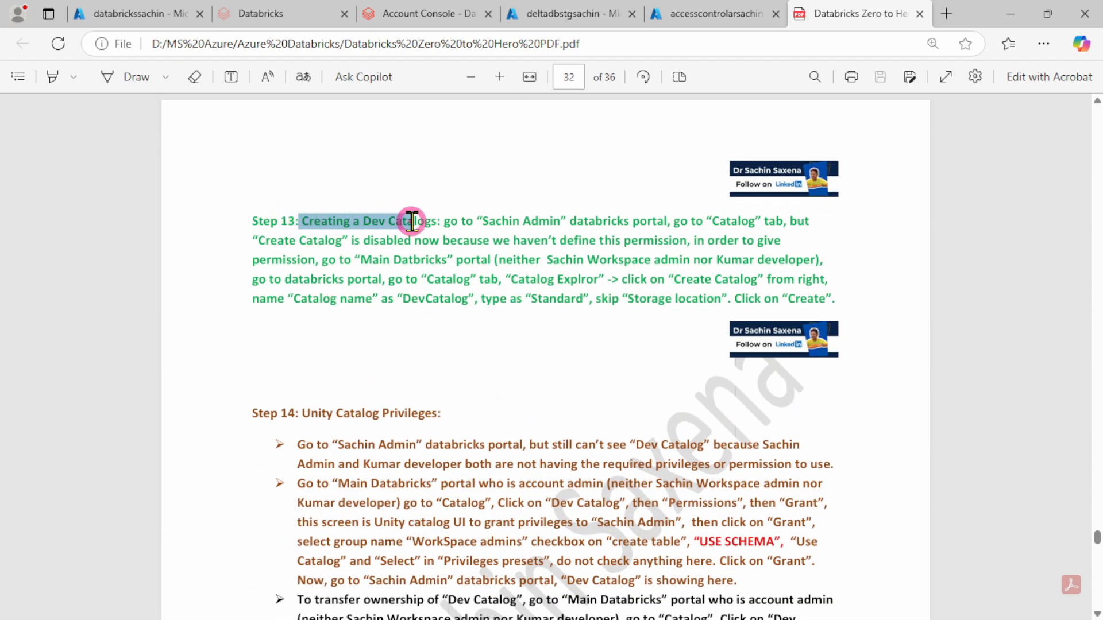
{"action": "left_click", "coordinate": [370, 299]}
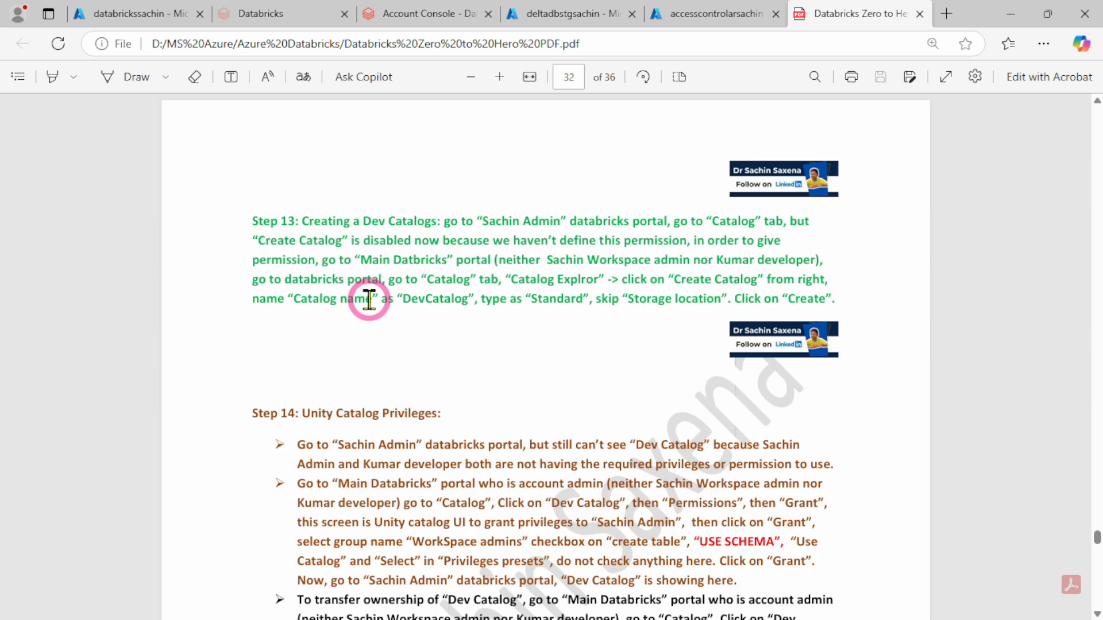
Return to the workspace admin's Databricks window and examine the catalogs listed in Catalog Explorer
{"action": "mouse_move", "coordinate": [725, 615]}
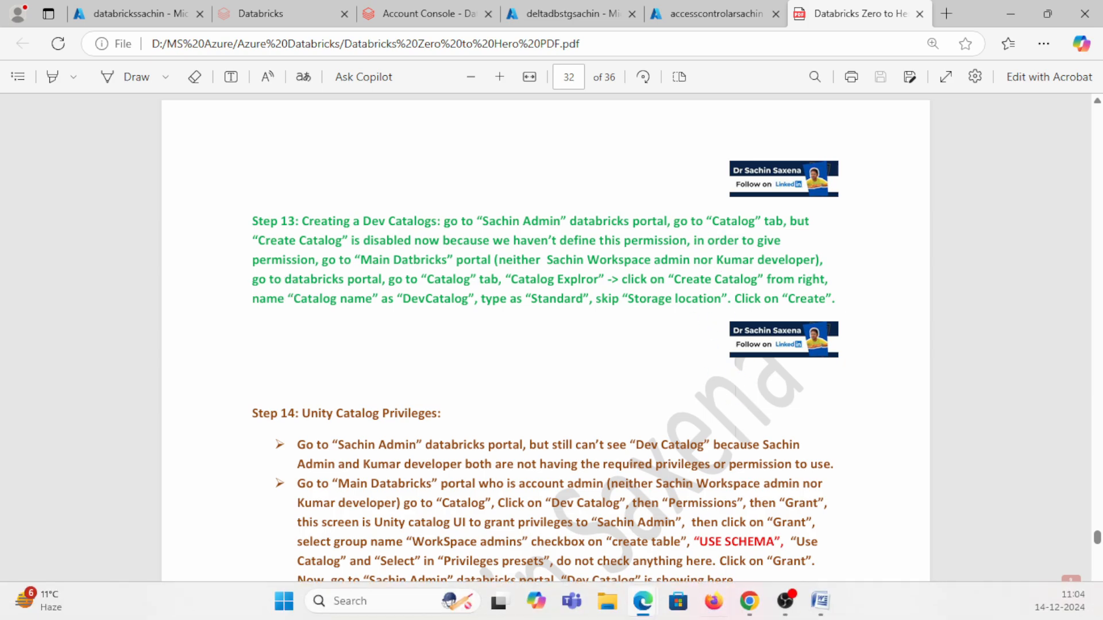
{"action": "mouse_move", "coordinate": [650, 613]}
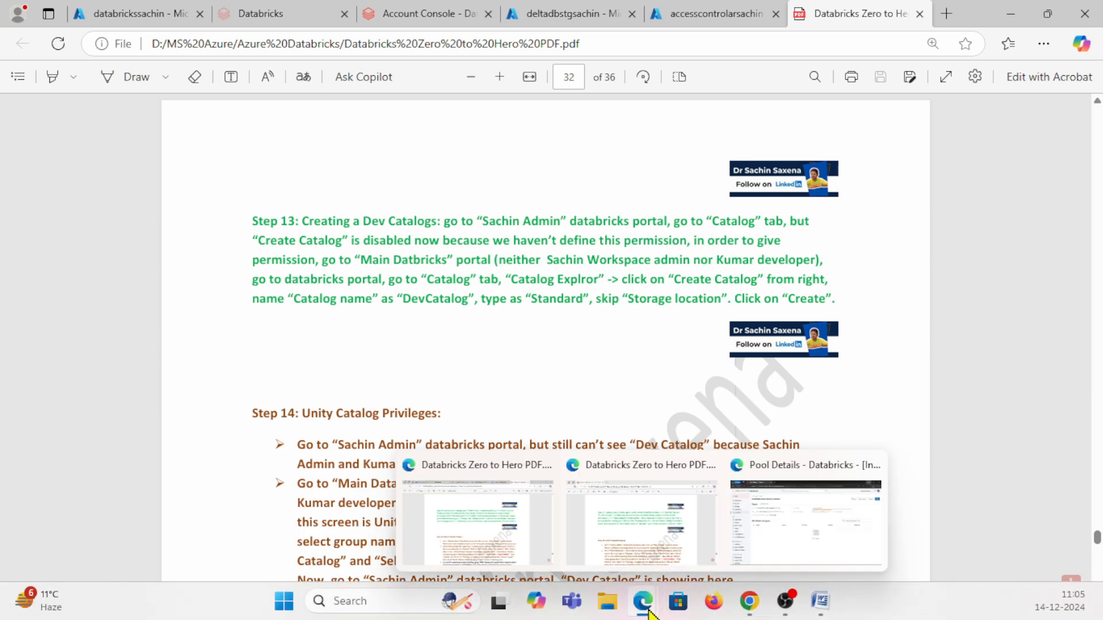
{"action": "left_click", "coordinate": [775, 539]}
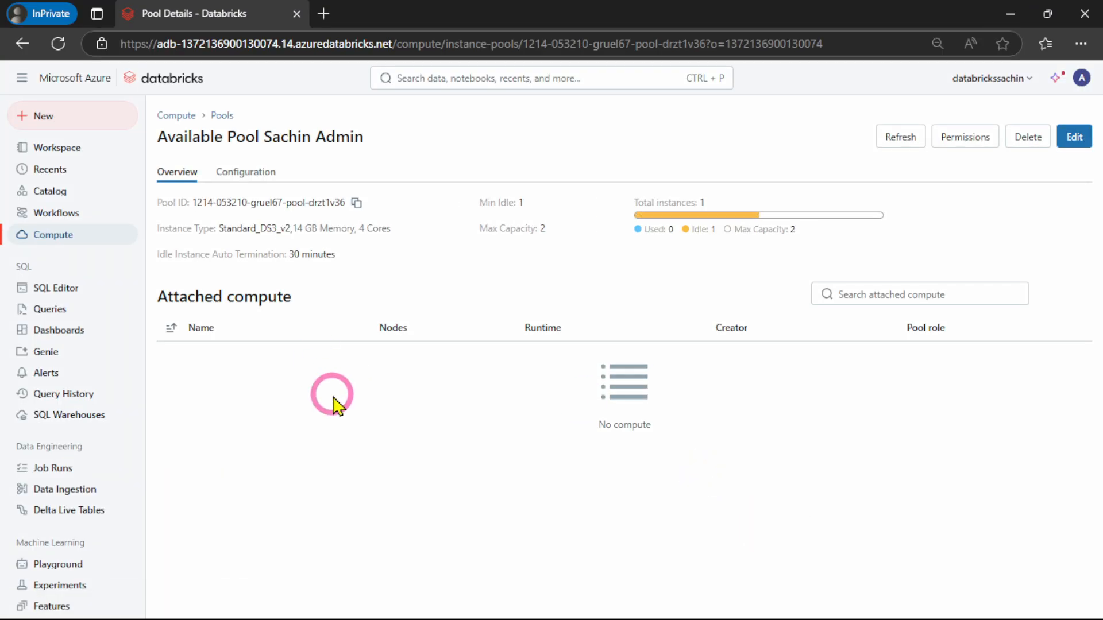
{"action": "left_click", "coordinate": [1082, 77]}
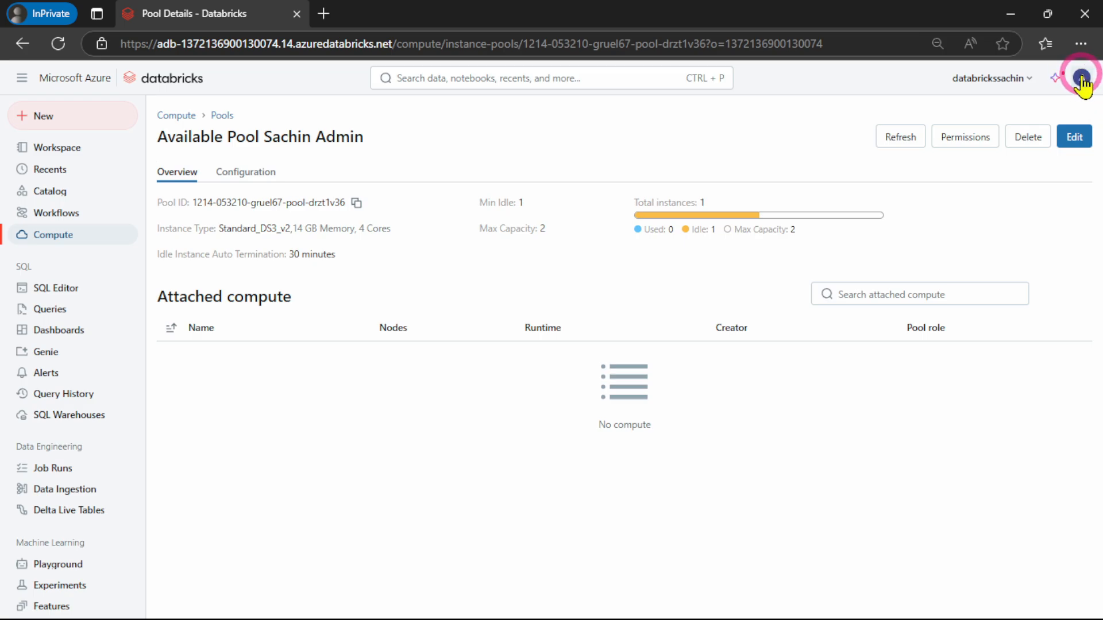
{"action": "left_click", "coordinate": [330, 458]}
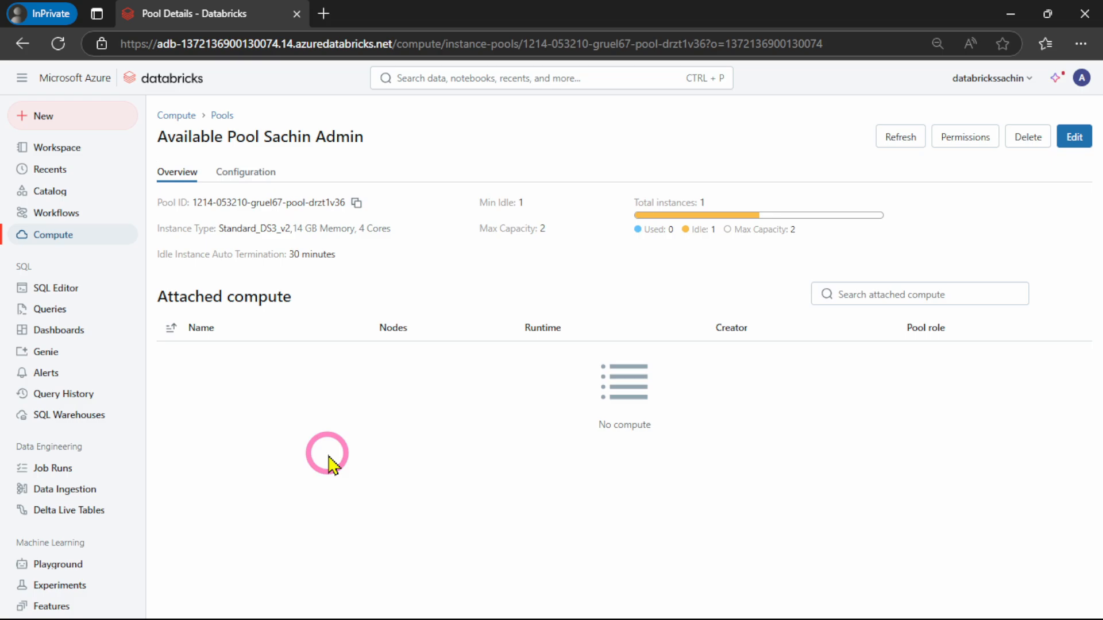
{"action": "left_click", "coordinate": [37, 195]}
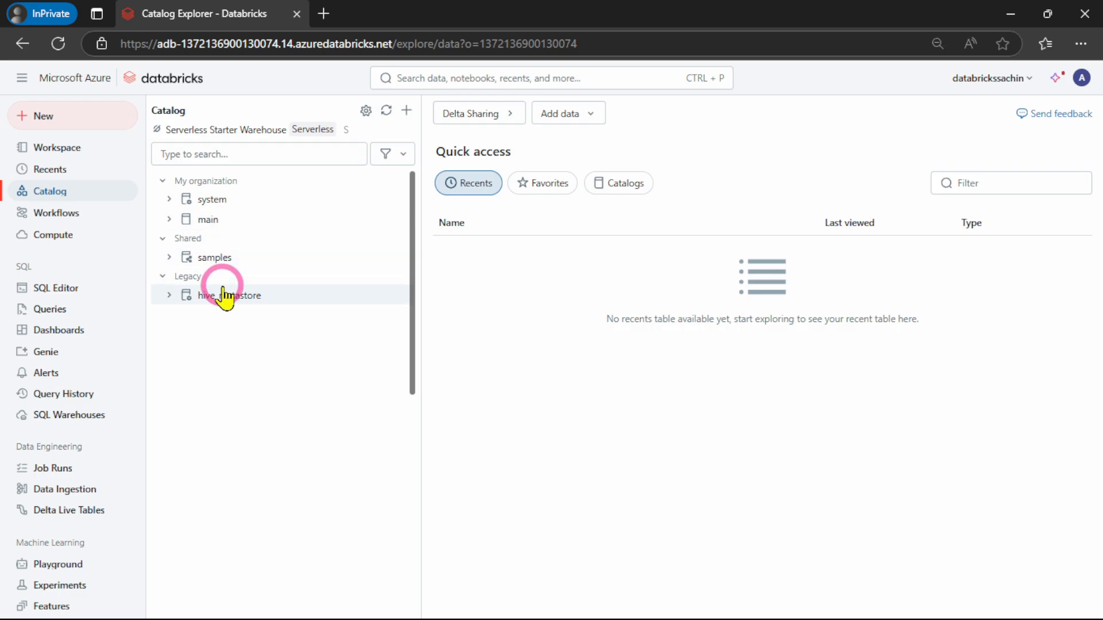
Switch to the main account's Databricks workspace and open its Catalog Explorer
{"action": "left_click", "coordinate": [1004, 16]}
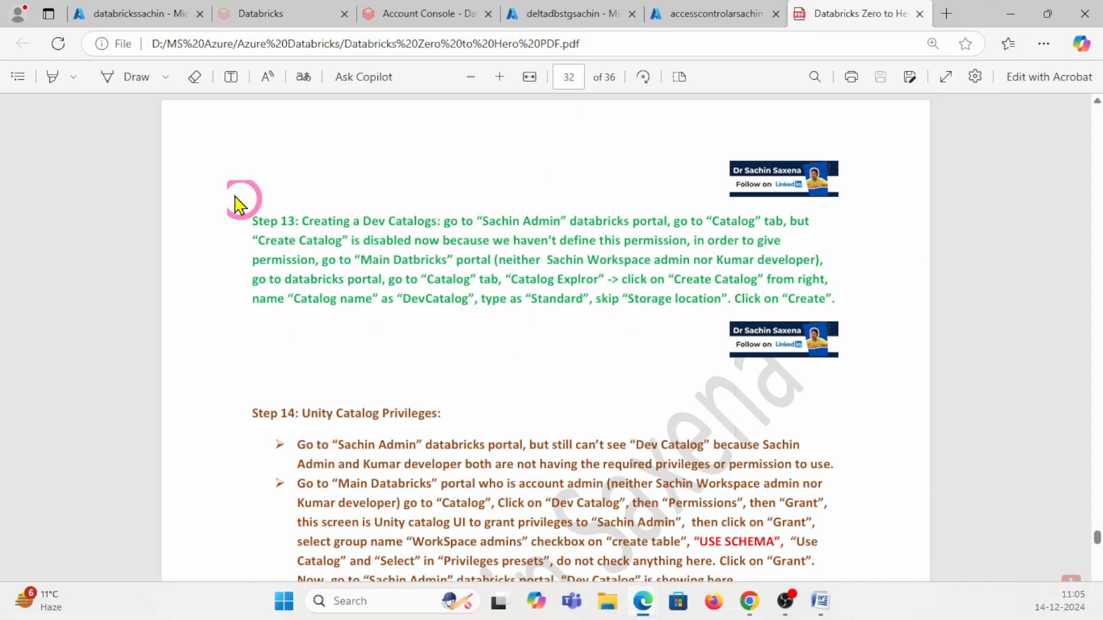
{"action": "left_click", "coordinate": [262, 13]}
{"action": "left_click", "coordinate": [54, 208]}
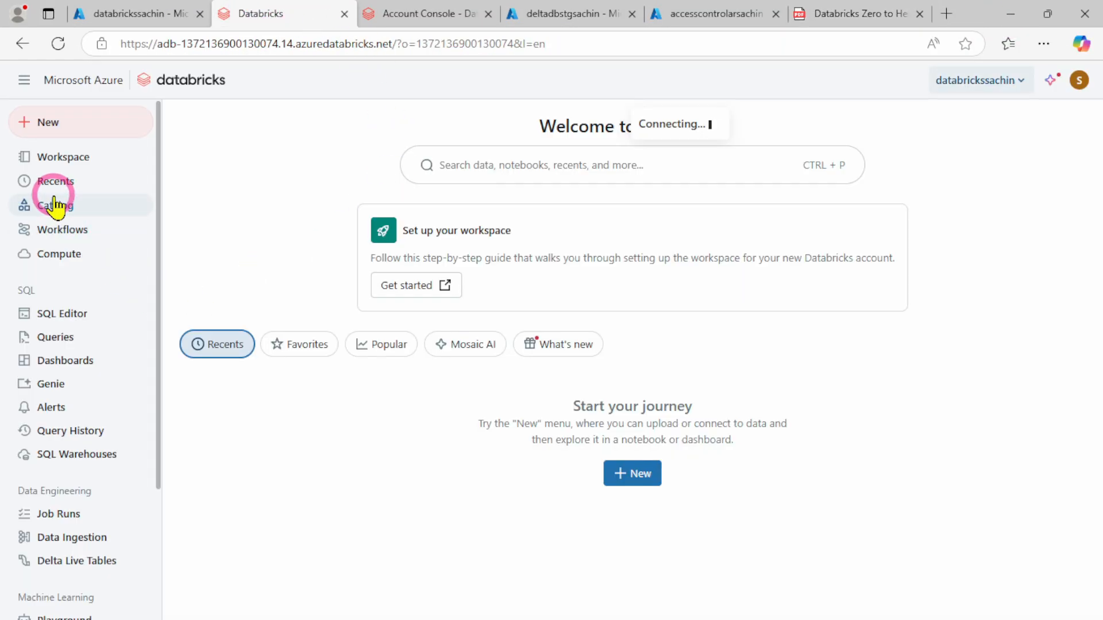
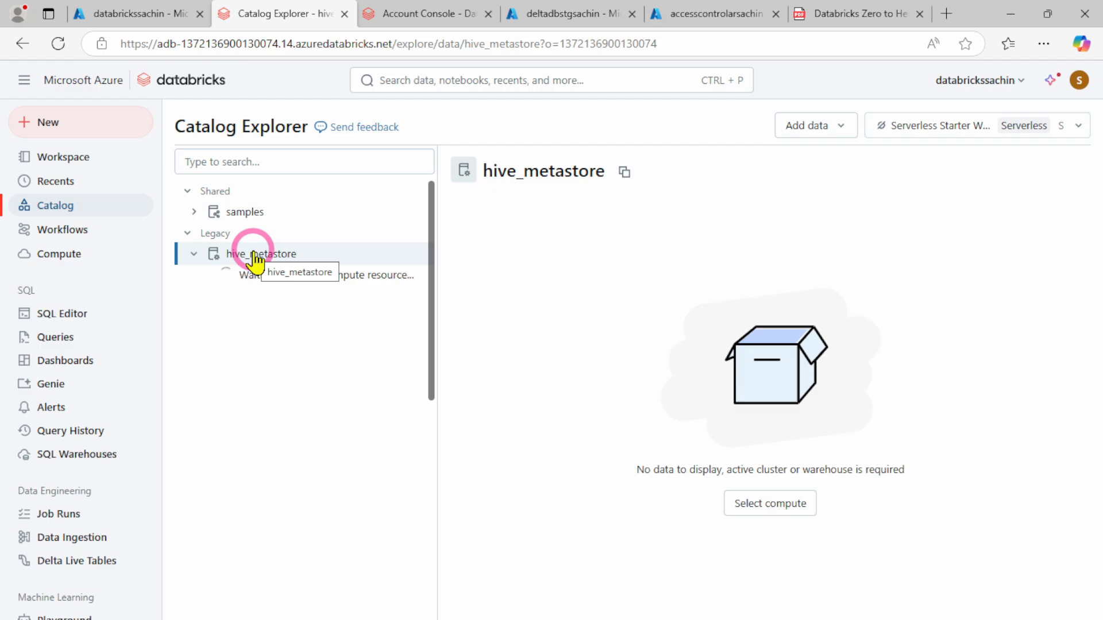
Expand the hive_metastore catalog and start the Serverless Starter Warehouse as the compute for Catalog Explorer
{"action": "left_click", "coordinate": [254, 260]}
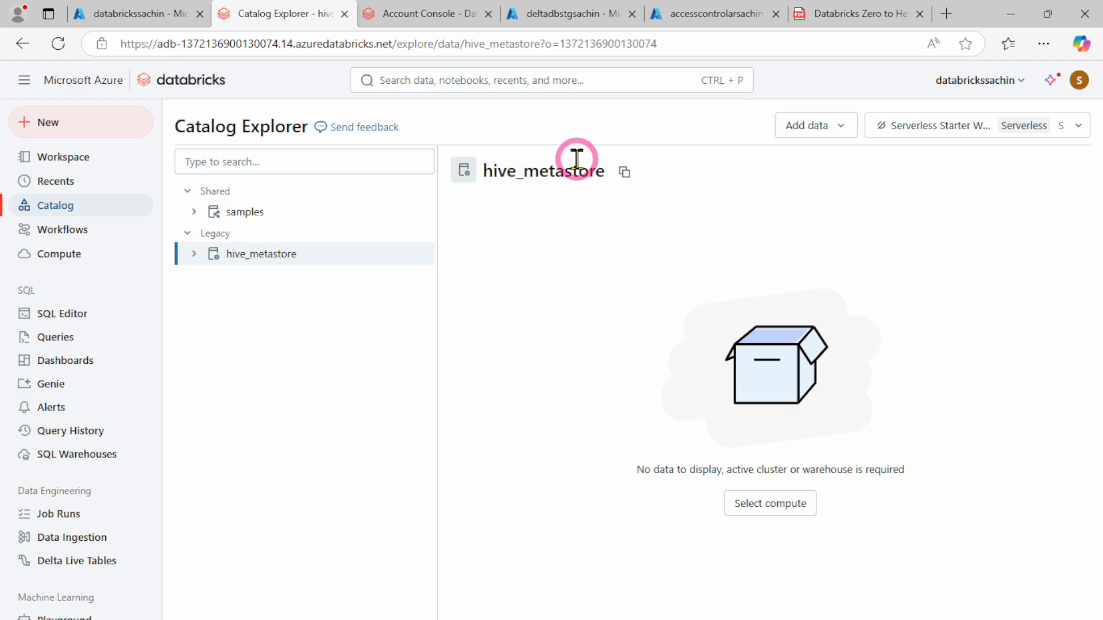
{"action": "left_click", "coordinate": [274, 256]}
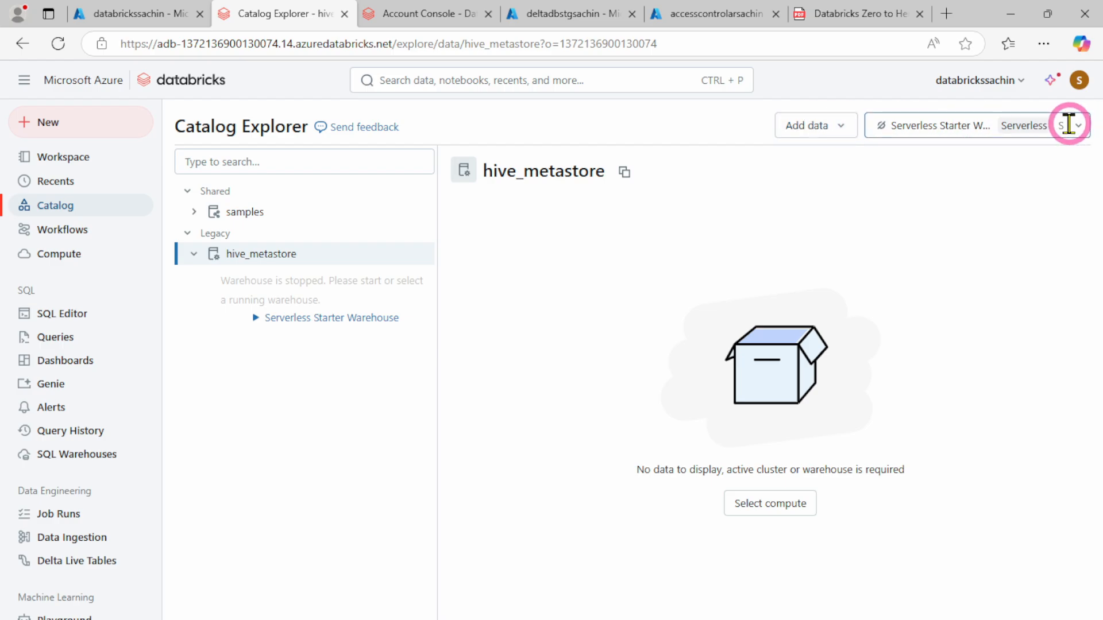
{"action": "left_click", "coordinate": [1077, 125]}
{"action": "left_click", "coordinate": [802, 163]}
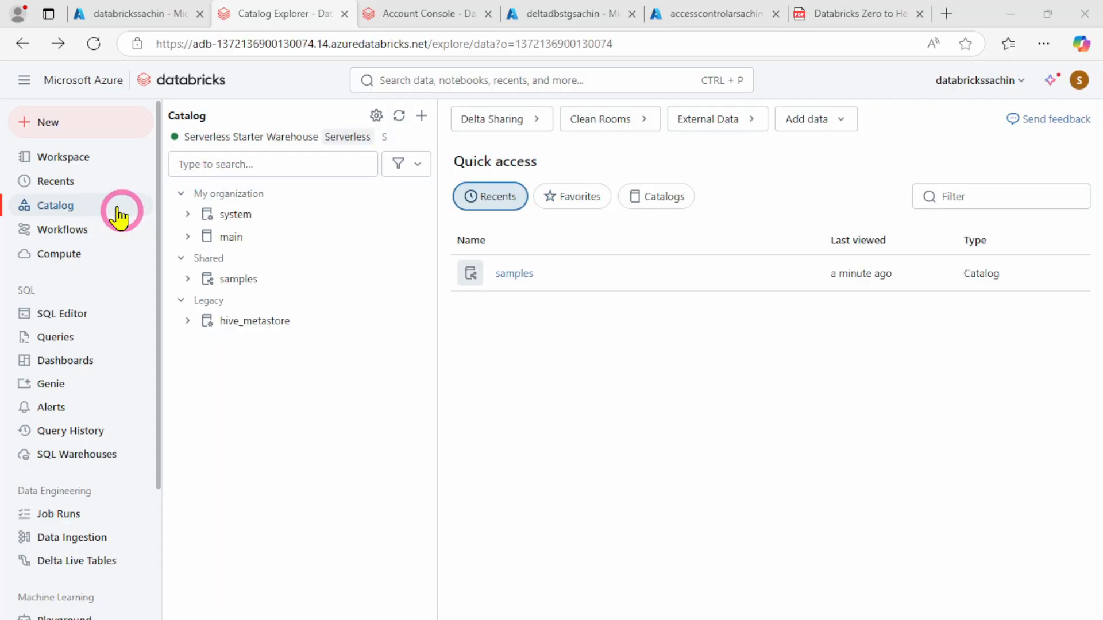
Check which account is signed in to the workspace and display the list of all catalogs in Catalog Explorer
{"action": "left_click", "coordinate": [1079, 81]}
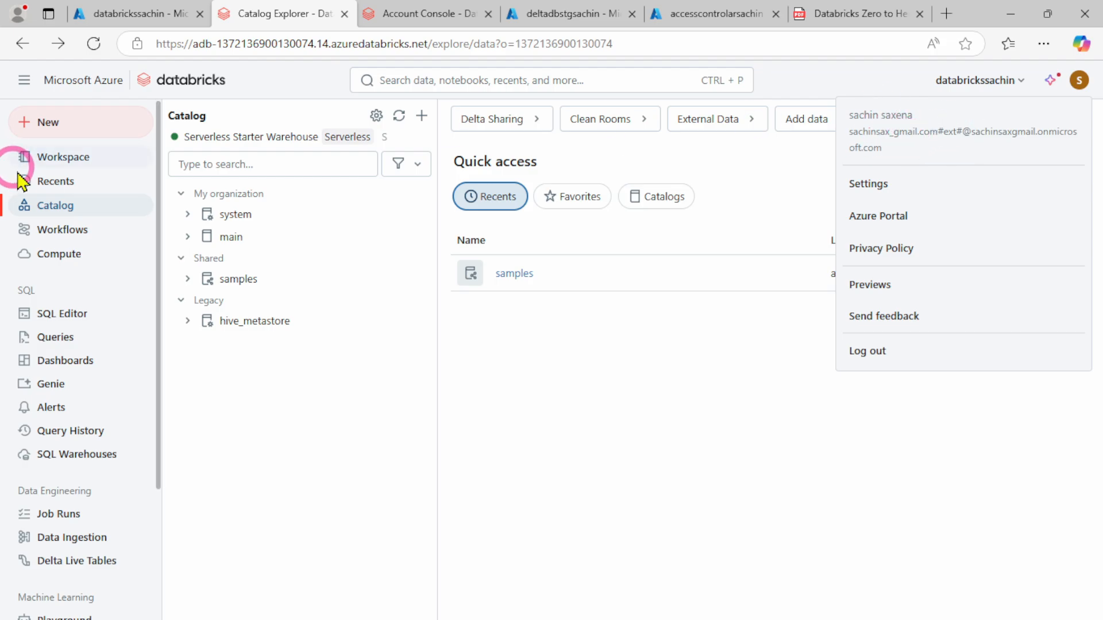
{"action": "left_click", "coordinate": [72, 213]}
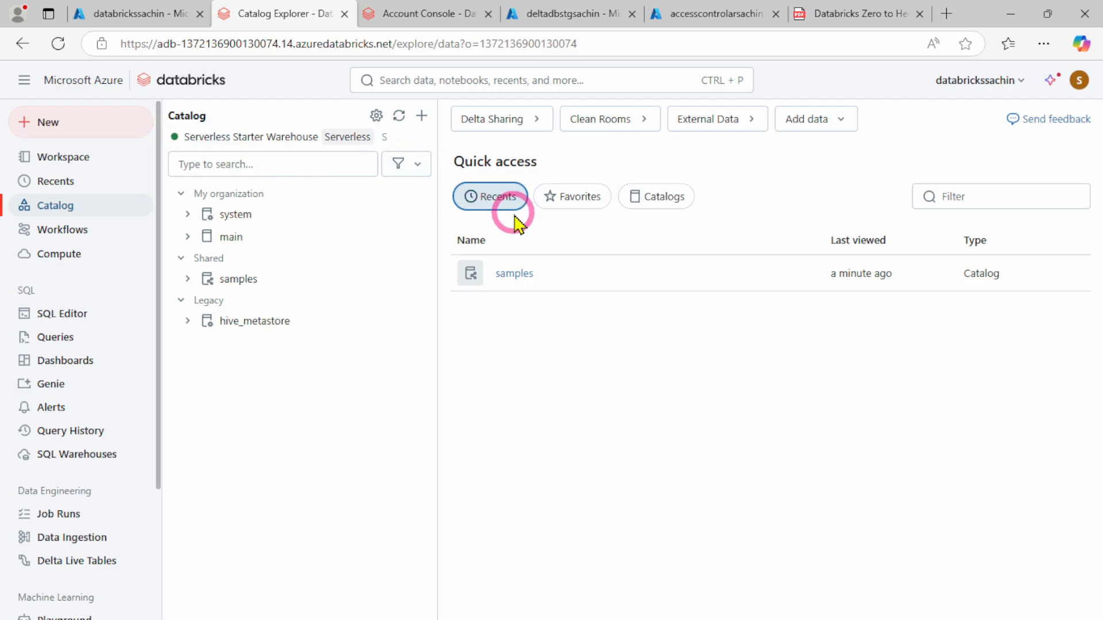
{"action": "left_click", "coordinate": [665, 201]}
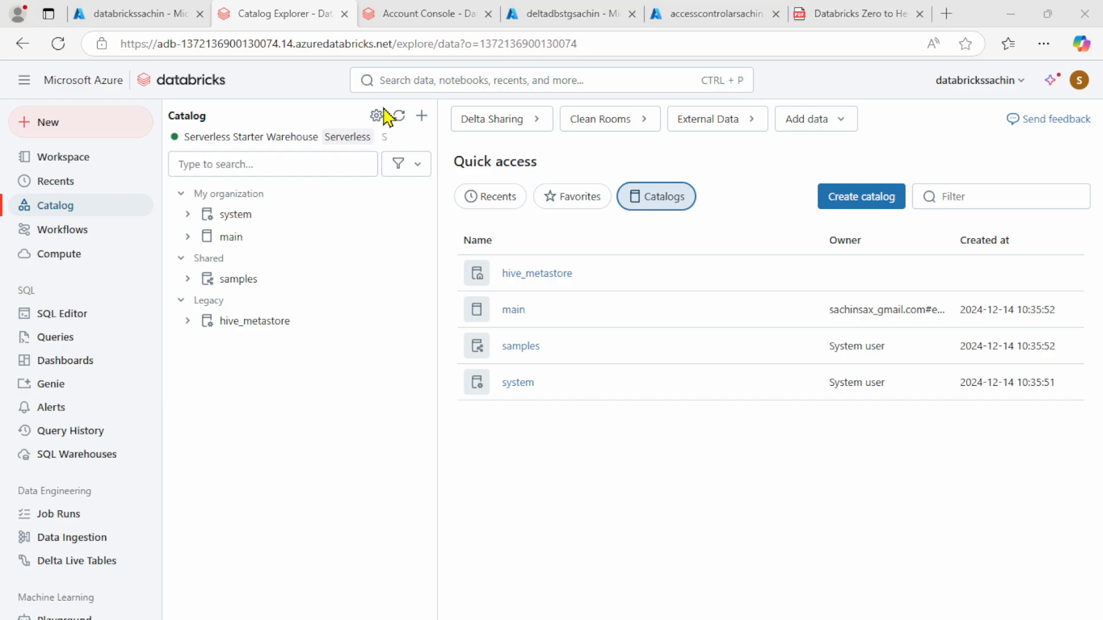
{"action": "mouse_move", "coordinate": [381, 93]}
{"action": "left_mouse_down"}
{"action": "mouse_move", "coordinate": [443, 204]}
{"action": "mouse_move", "coordinate": [942, 460]}
{"action": "mouse_move", "coordinate": [1092, 485]}
{"action": "left_mouse_up"}
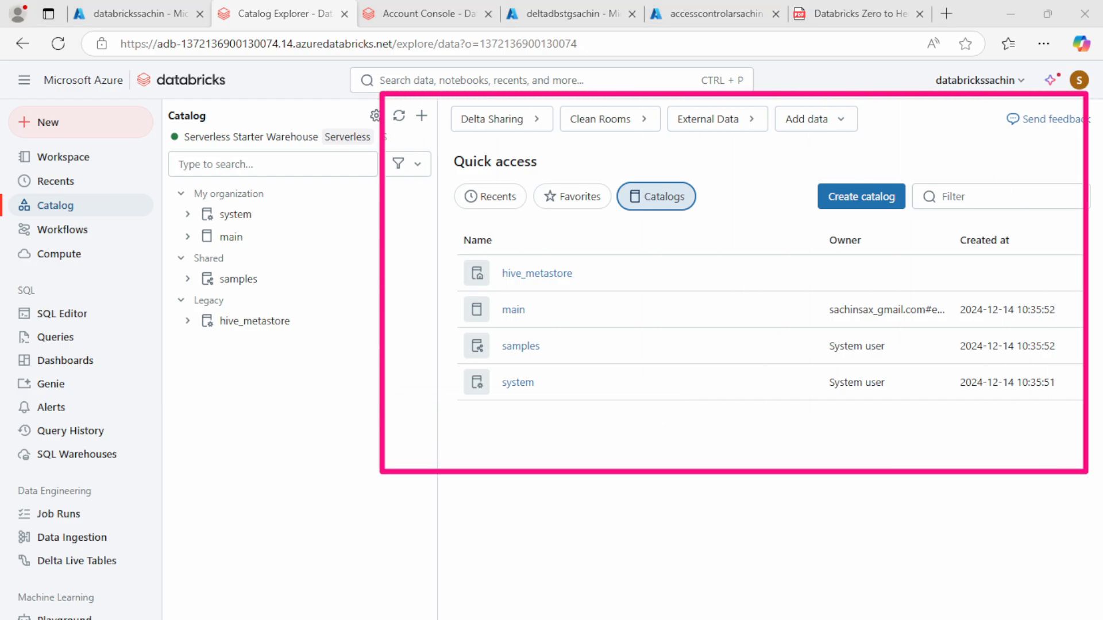
{"action": "left_click", "coordinate": [844, 196]}
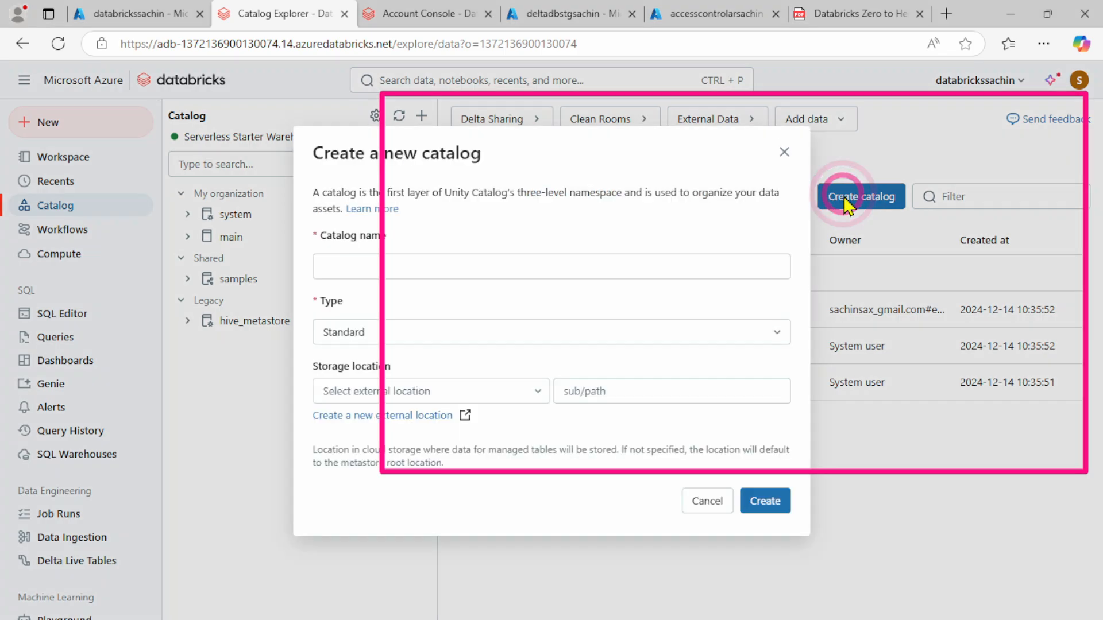
{"action": "left_click", "coordinate": [363, 273]}
{"action": "left_click", "coordinate": [785, 151]}
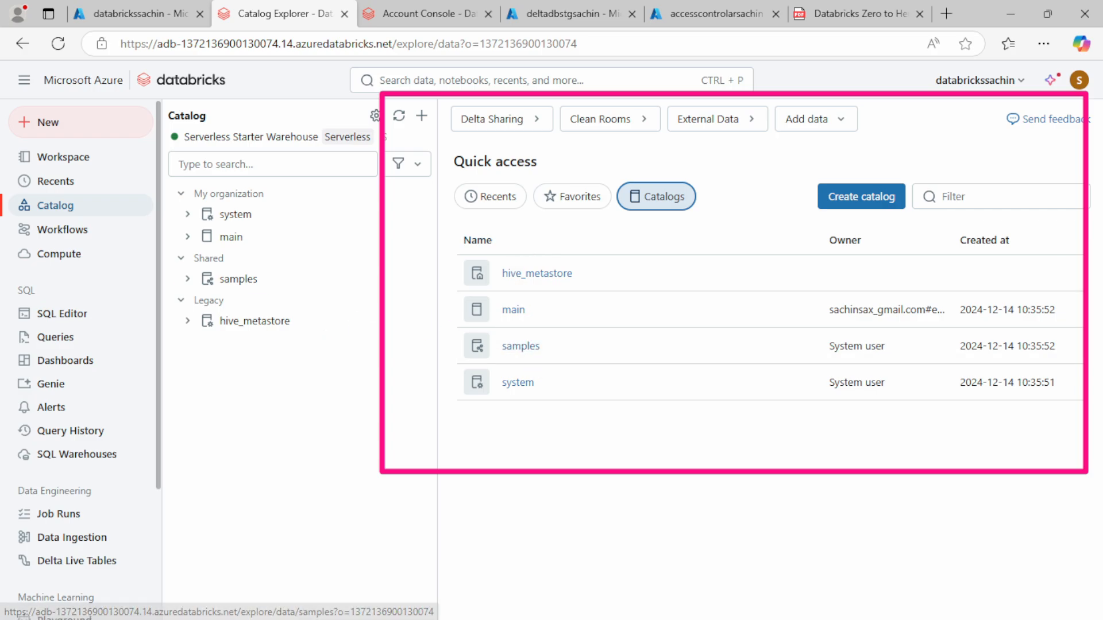
Create a catalog named DevCatalog of type Standard without specifying a storage location, and dismiss the creation confirmation
{"action": "left_click", "coordinate": [881, 202]}
{"action": "left_click", "coordinate": [382, 264]}
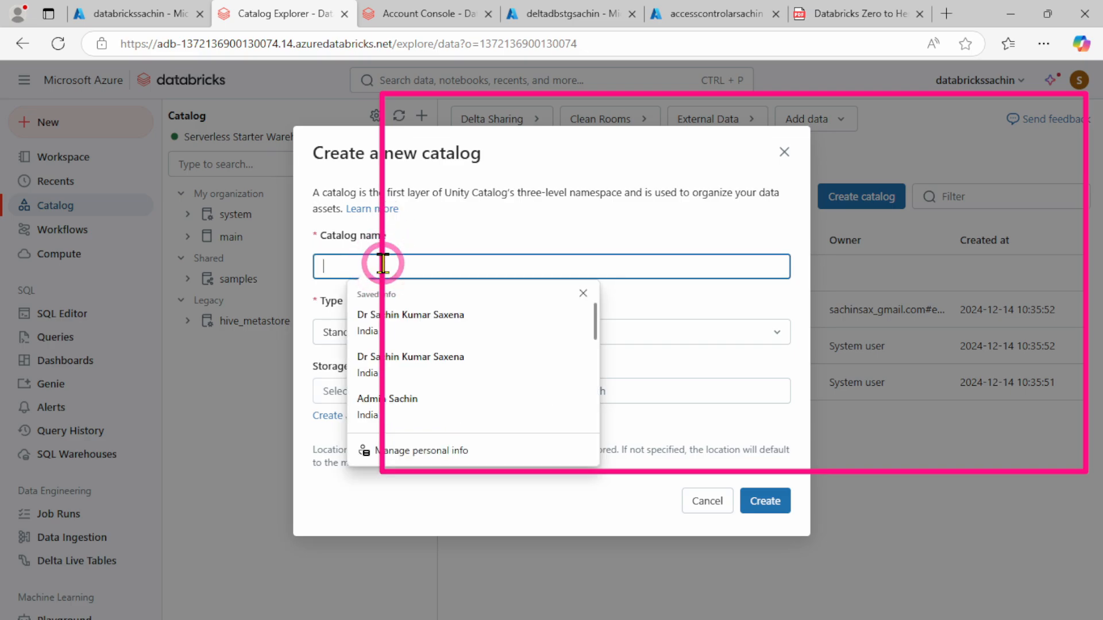
{"action": "type", "text": "Dev"}
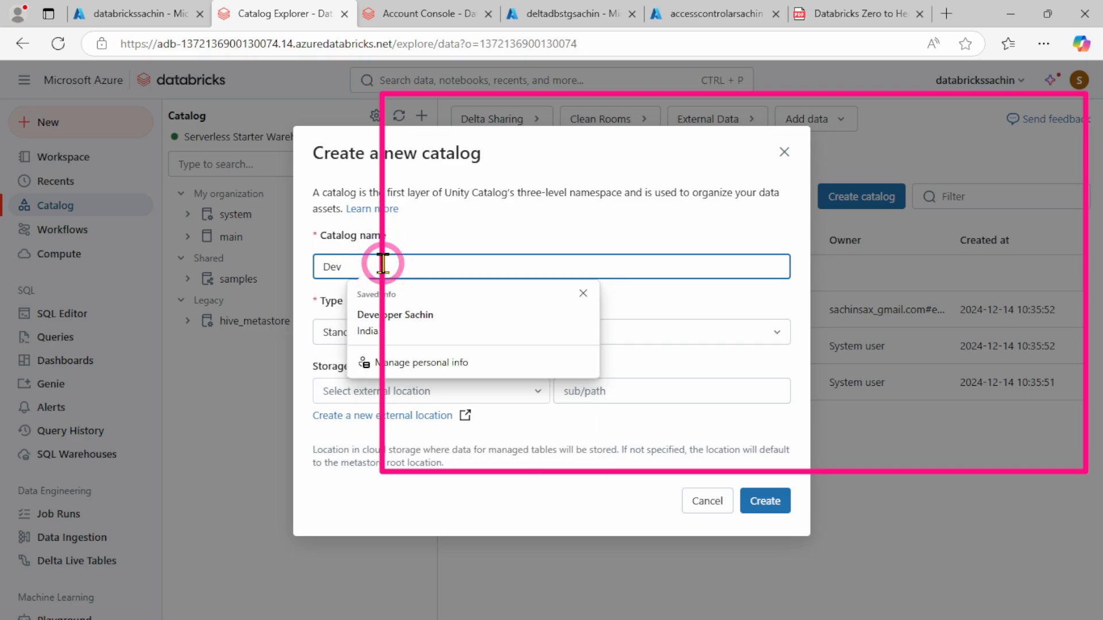
{"action": "type", "text": " Catalog"}
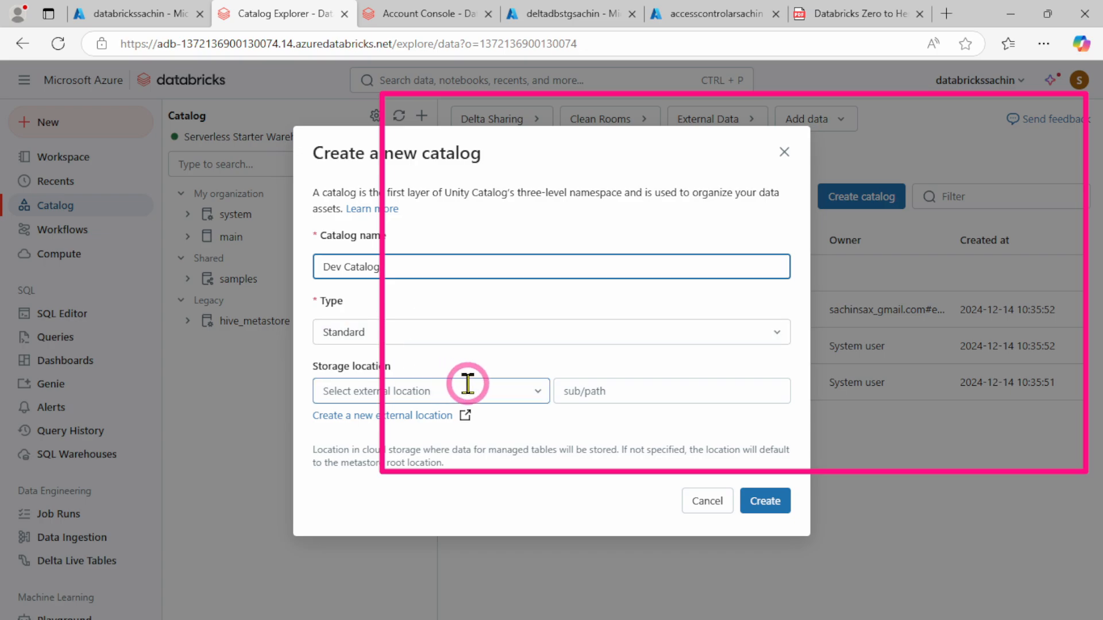
{"action": "left_click", "coordinate": [770, 503]}
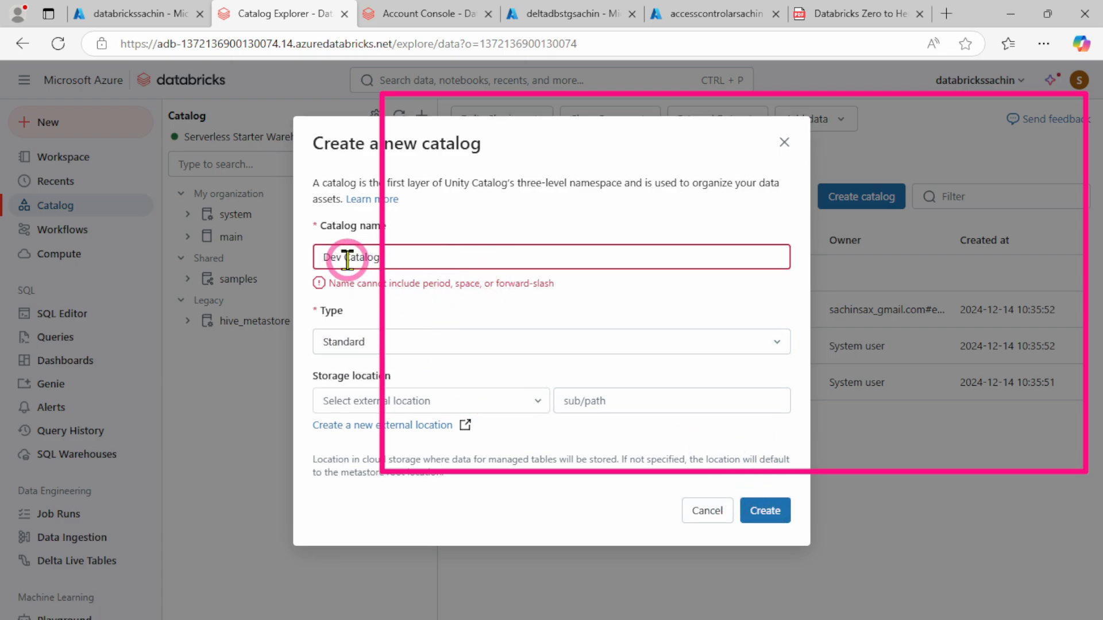
{"action": "key", "text": "BackSpace"}
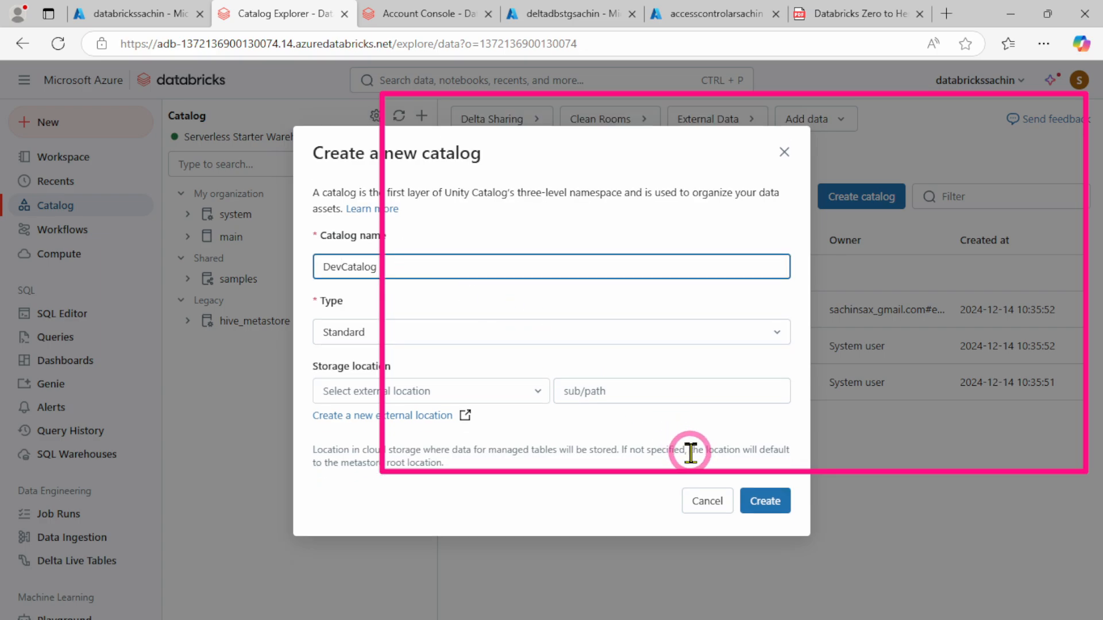
{"action": "left_click", "coordinate": [764, 502]}
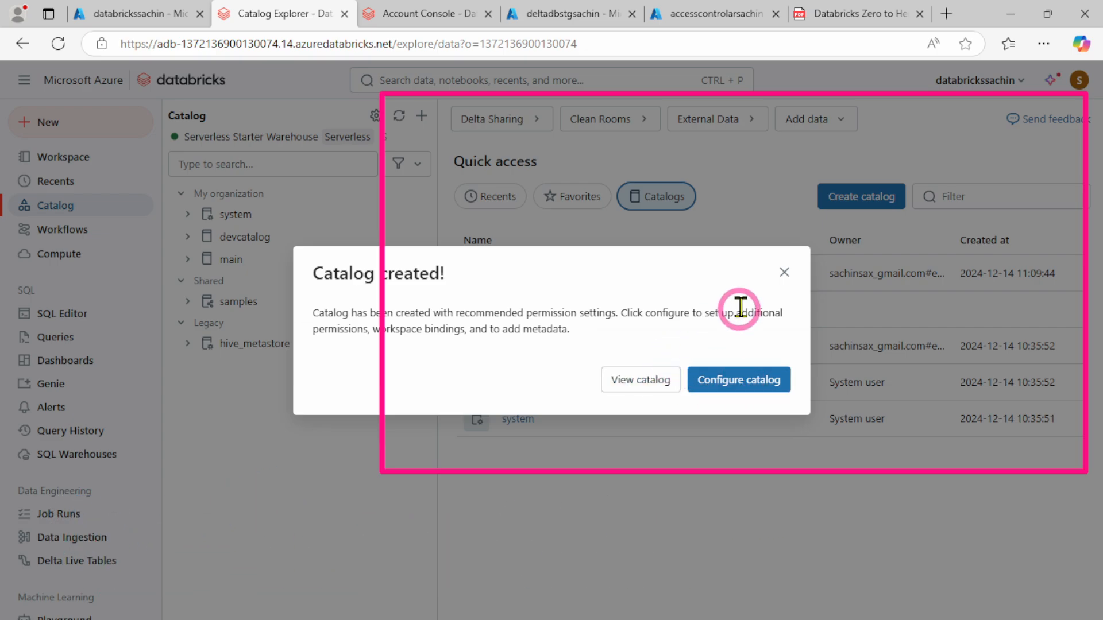
{"action": "left_click", "coordinate": [785, 270]}
Switch to the Databricks Zero to Hero PDF and read Step 14 on Unity Catalog privileges
{"action": "left_click", "coordinate": [847, 17]}
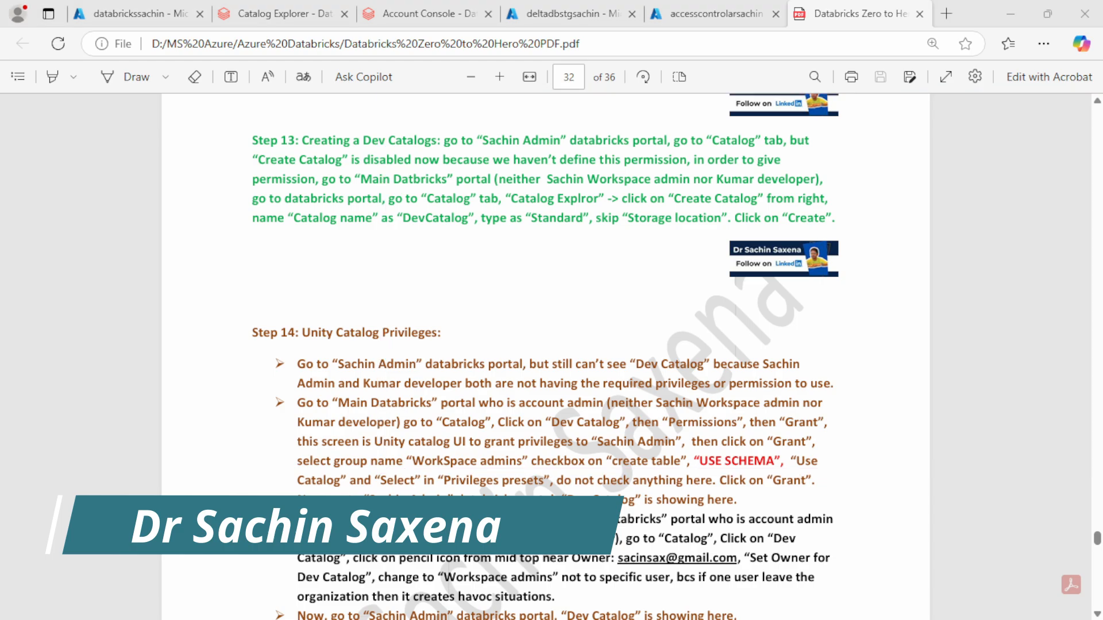
{"action": "left_click_drag", "start_coordinate": [225, 305], "coordinate": [882, 515]}
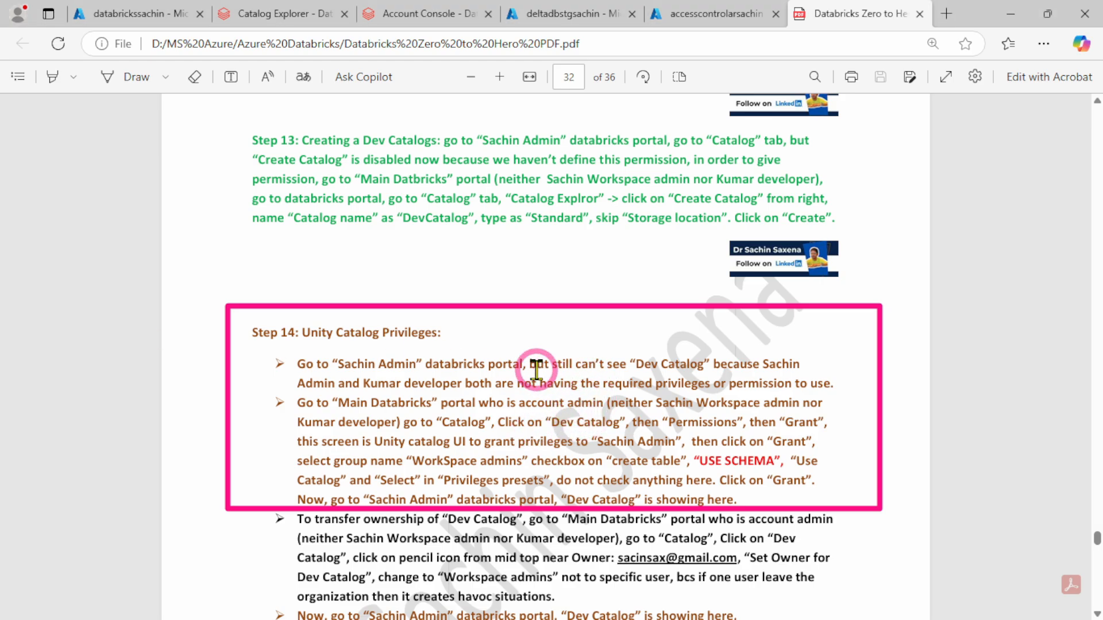
Switch to the workspace admin's Databricks window, refresh the catalog list and examine devcatalog's overview
{"action": "mouse_move", "coordinate": [752, 613]}
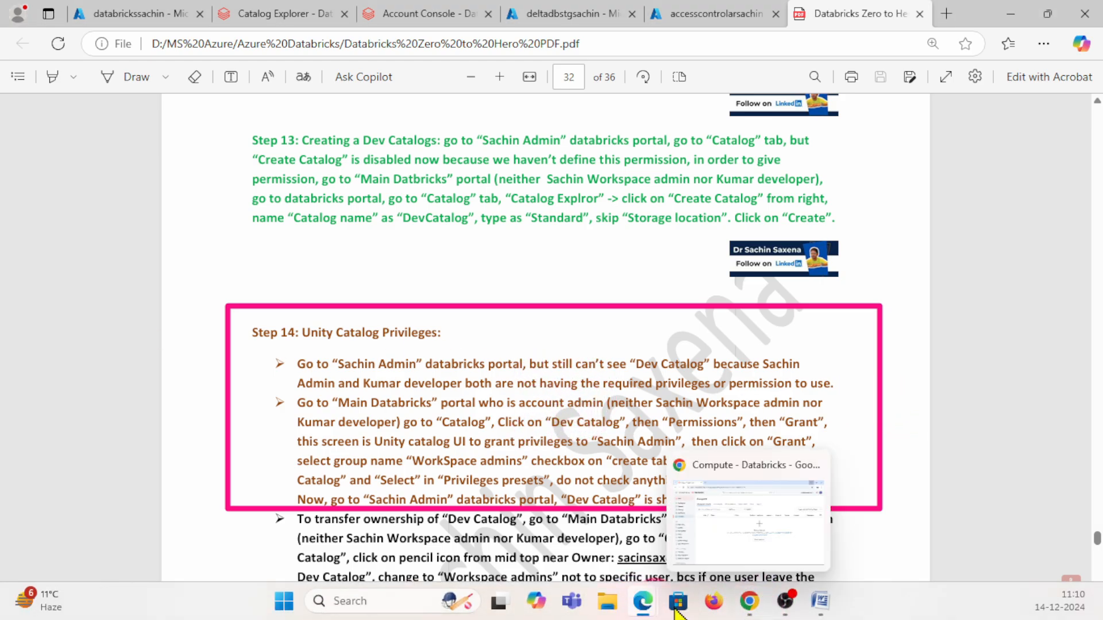
{"action": "mouse_move", "coordinate": [650, 611]}
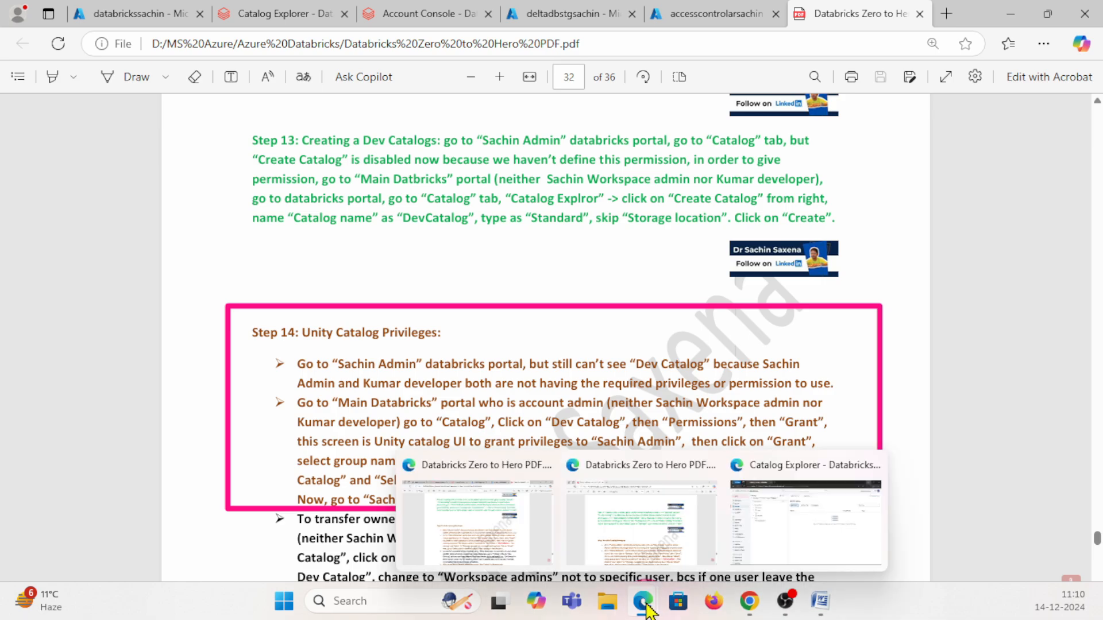
{"action": "left_click", "coordinate": [821, 520]}
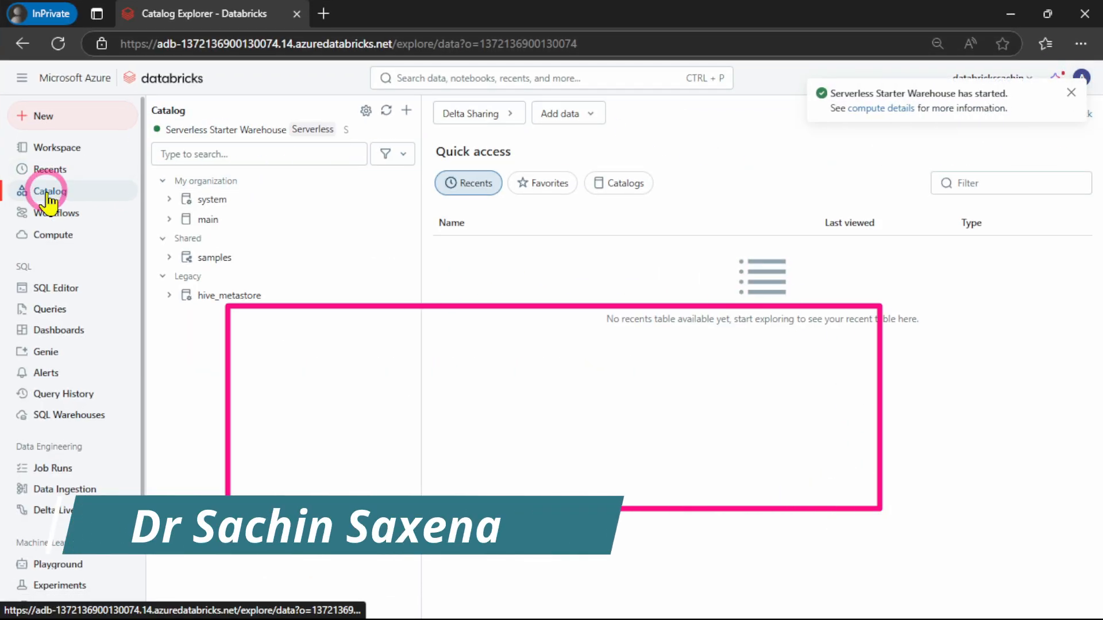
{"action": "left_click", "coordinate": [385, 111]}
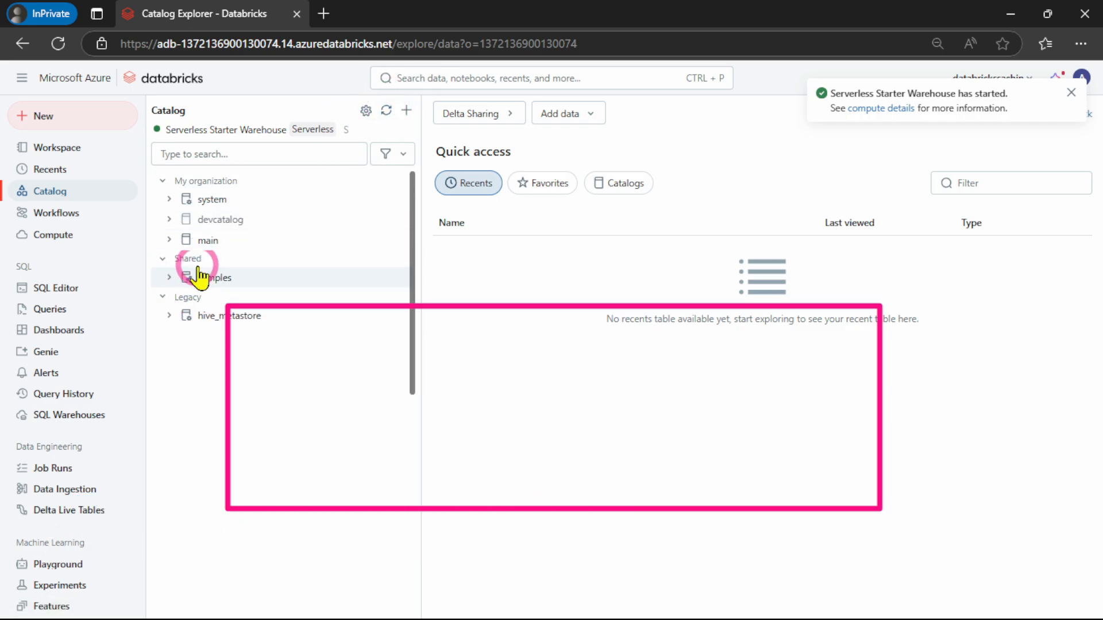
{"action": "left_click", "coordinate": [209, 224]}
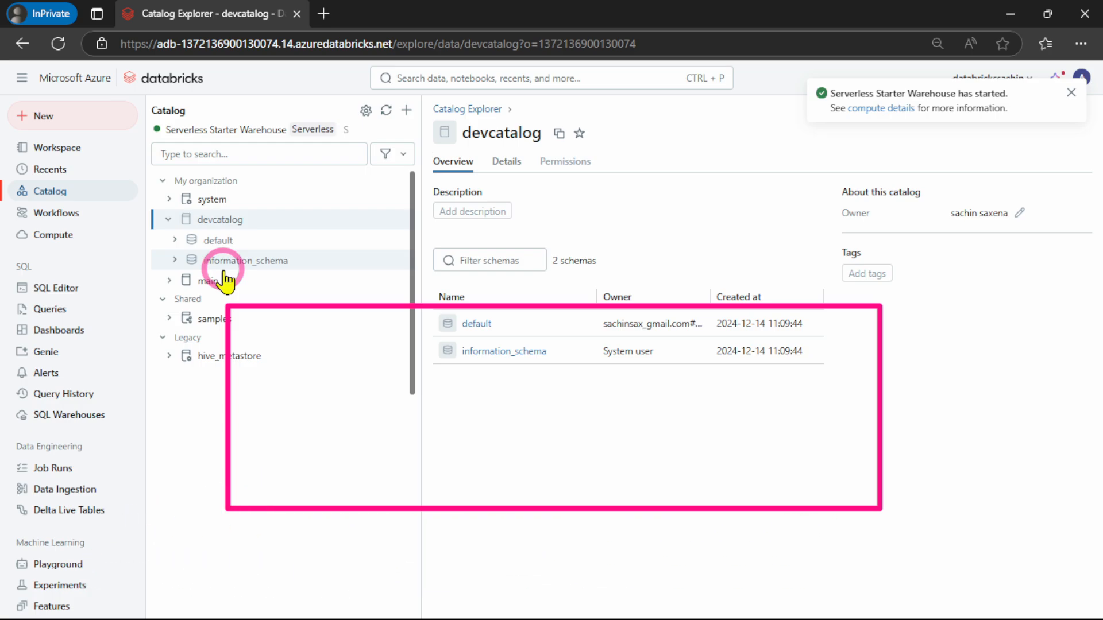
{"action": "left_click", "coordinate": [1010, 13]}
Return to the main account's window and check the Account Console's signed-in user and its metastores
{"action": "left_click", "coordinate": [247, 14]}
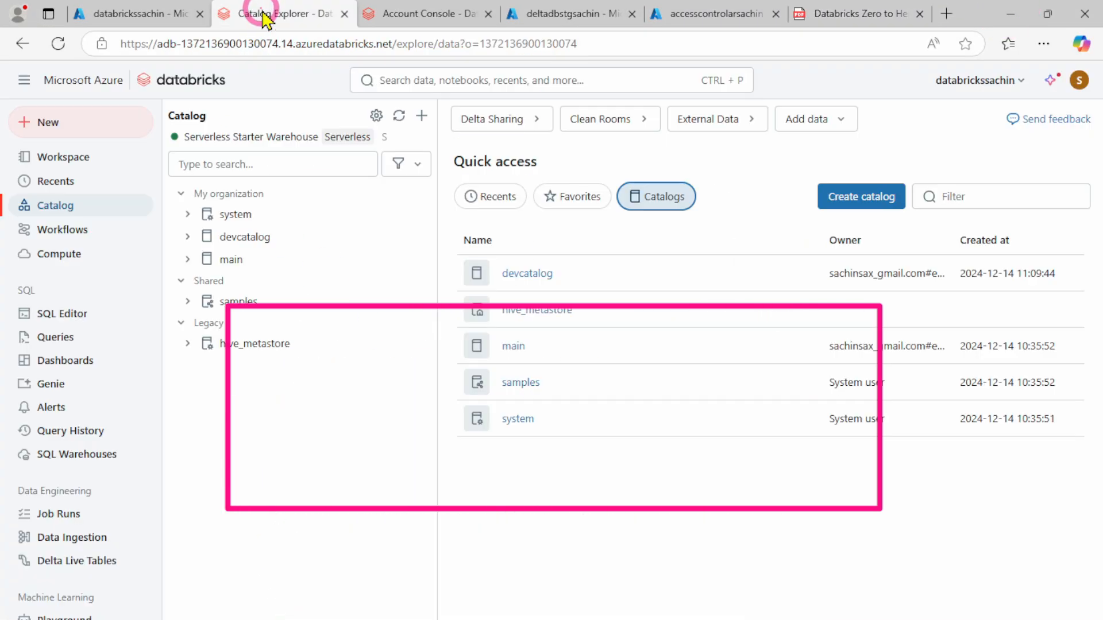
{"action": "mouse_move", "coordinate": [438, 282]}
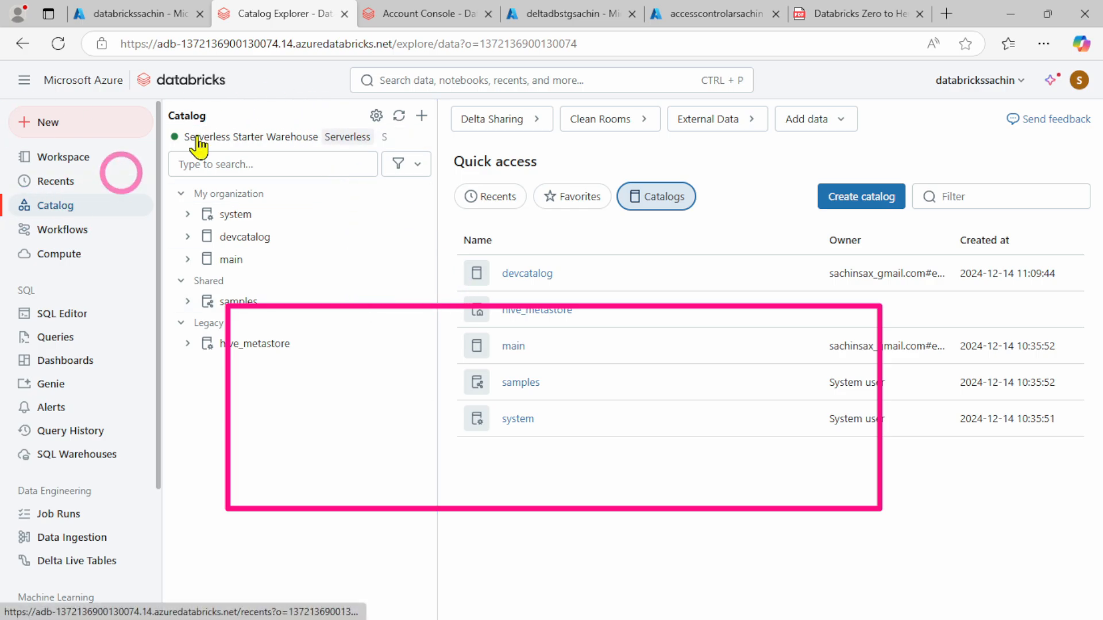
{"action": "left_click", "coordinate": [403, 13]}
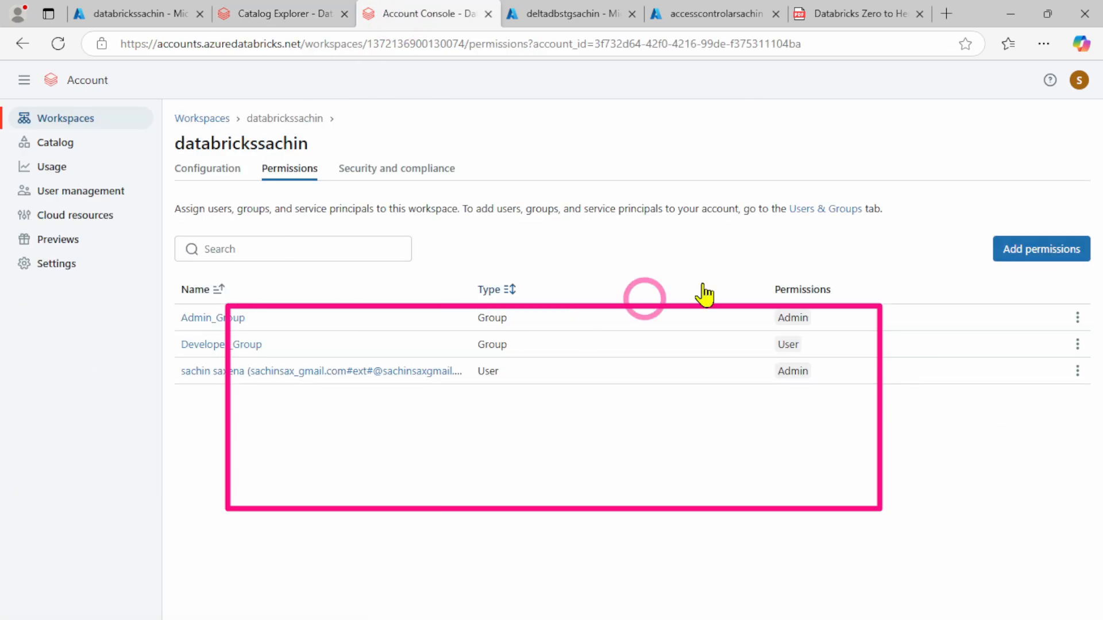
{"action": "left_click", "coordinate": [1079, 80]}
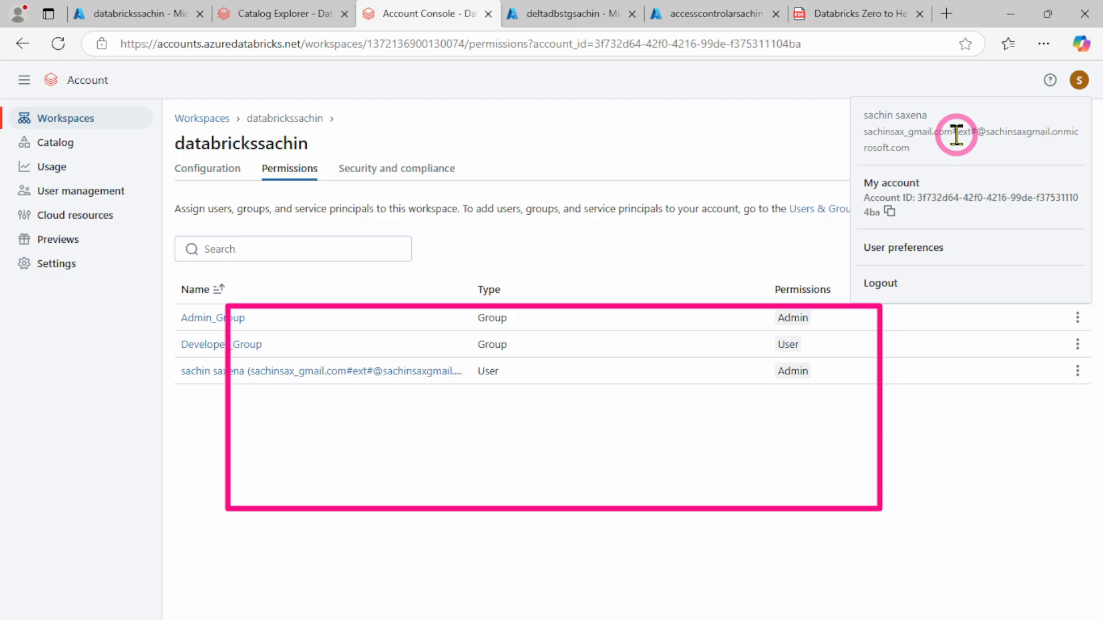
{"action": "left_click", "coordinate": [49, 152]}
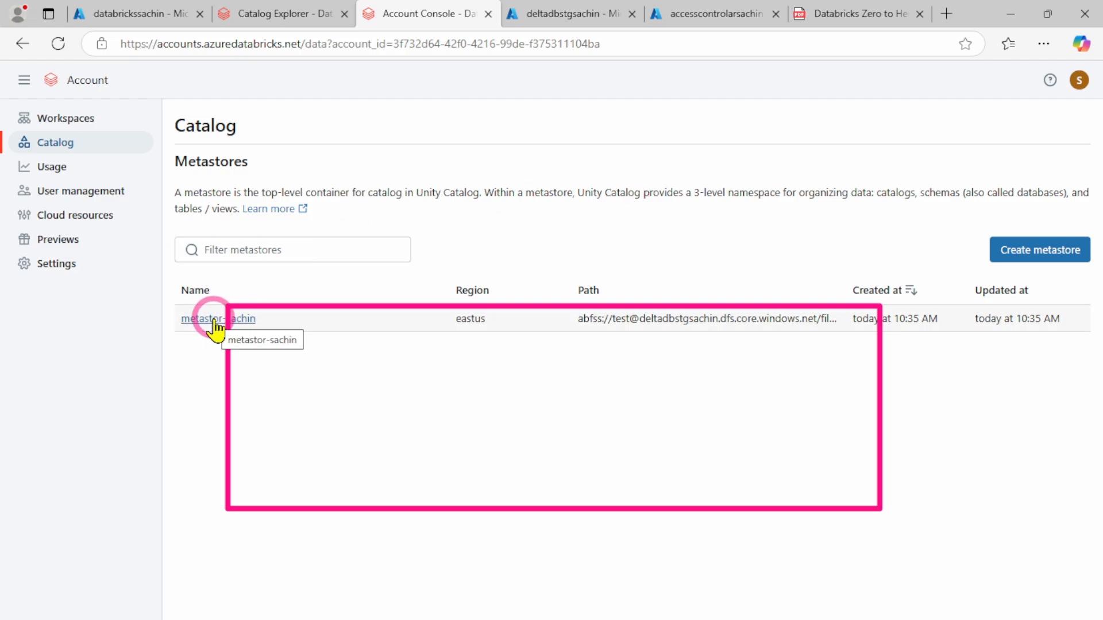
Return to the main account's Catalog Explorer and open the permissions of devcatalog
{"action": "left_click", "coordinate": [262, 16]}
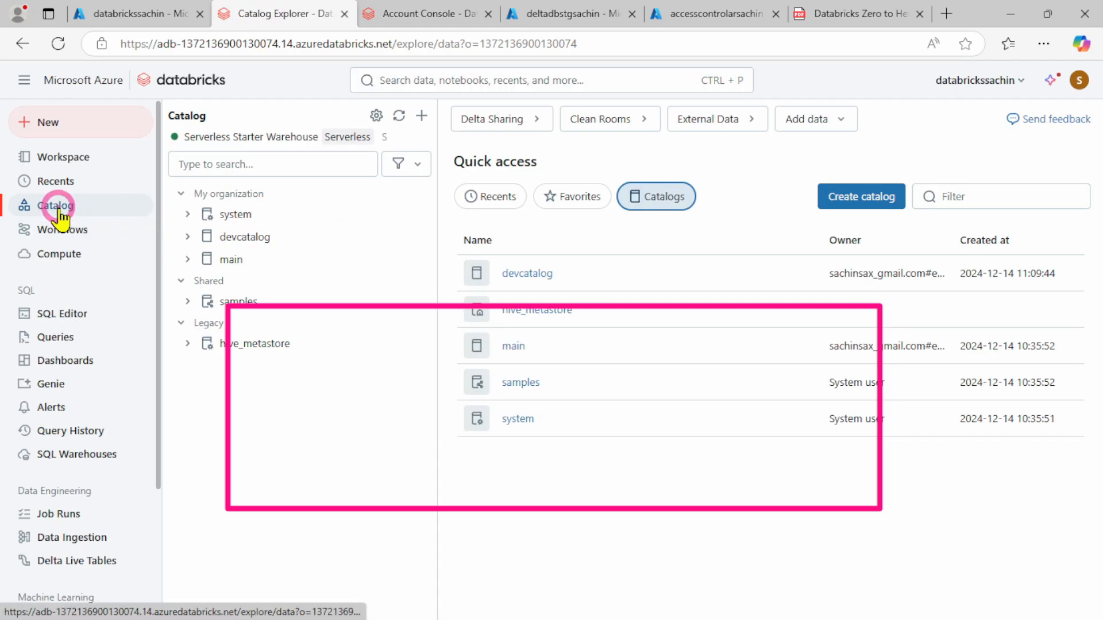
{"action": "left_click", "coordinate": [246, 237]}
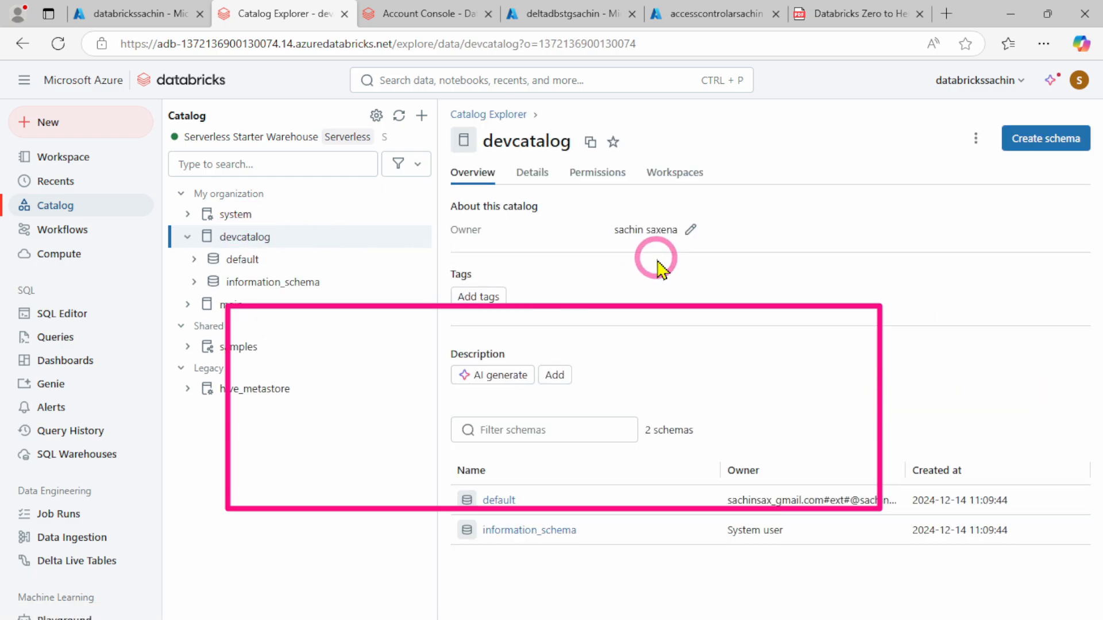
{"action": "left_click", "coordinate": [592, 177]}
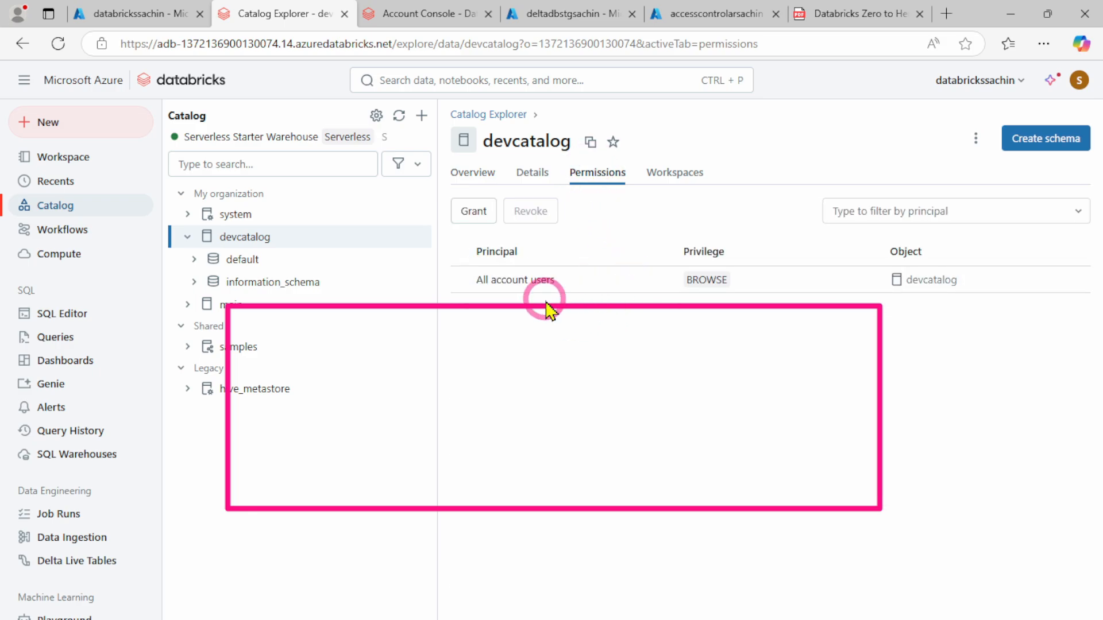
Start a new grant on devcatalog and select Admin_Group as its principal
{"action": "left_click", "coordinate": [469, 213]}
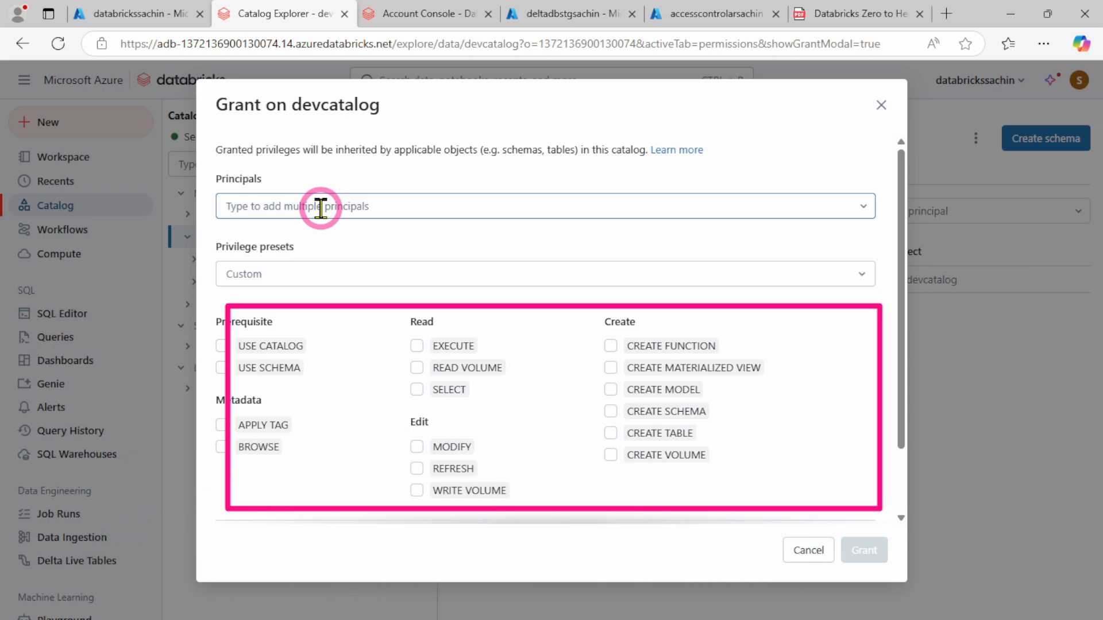
{"action": "left_click", "coordinate": [321, 208]}
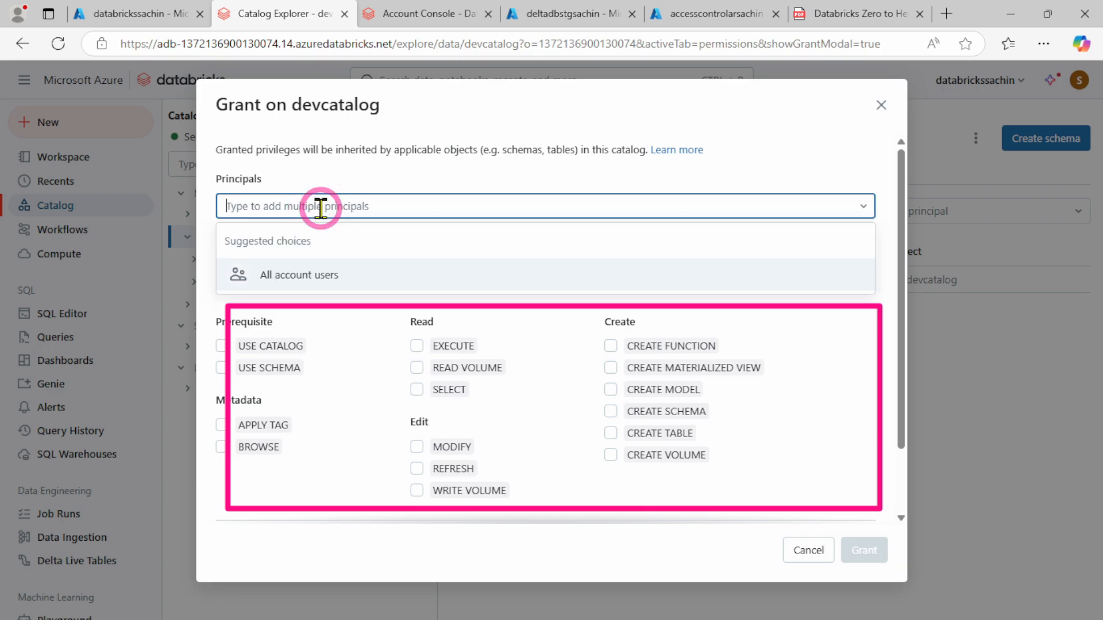
{"action": "type", "text": "admi"}
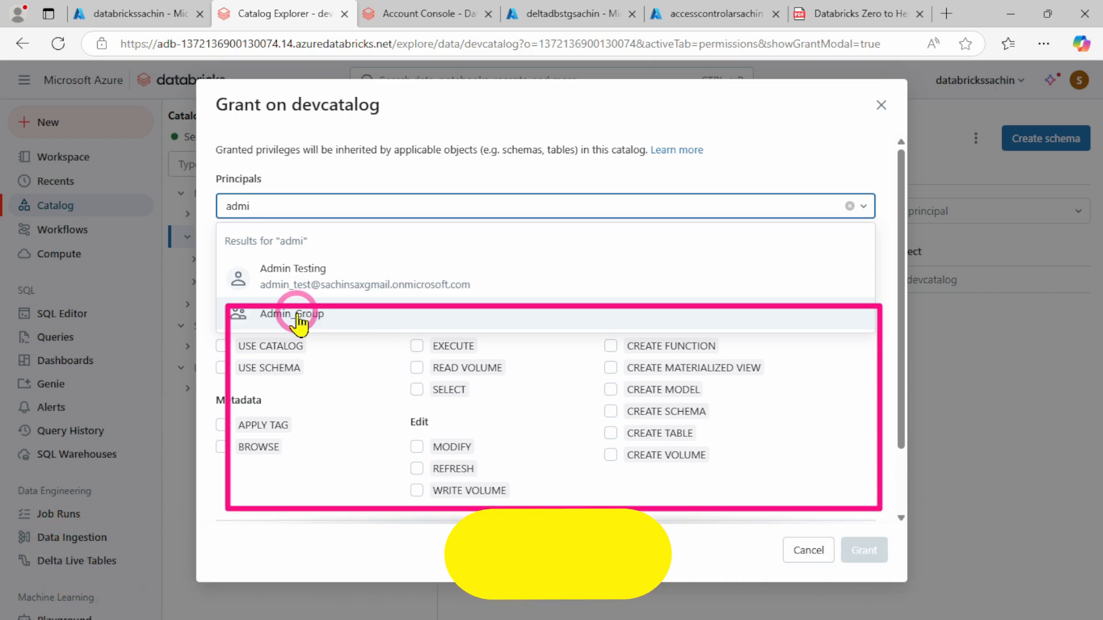
{"action": "left_click", "coordinate": [304, 315]}
{"action": "left_click", "coordinate": [433, 182]}
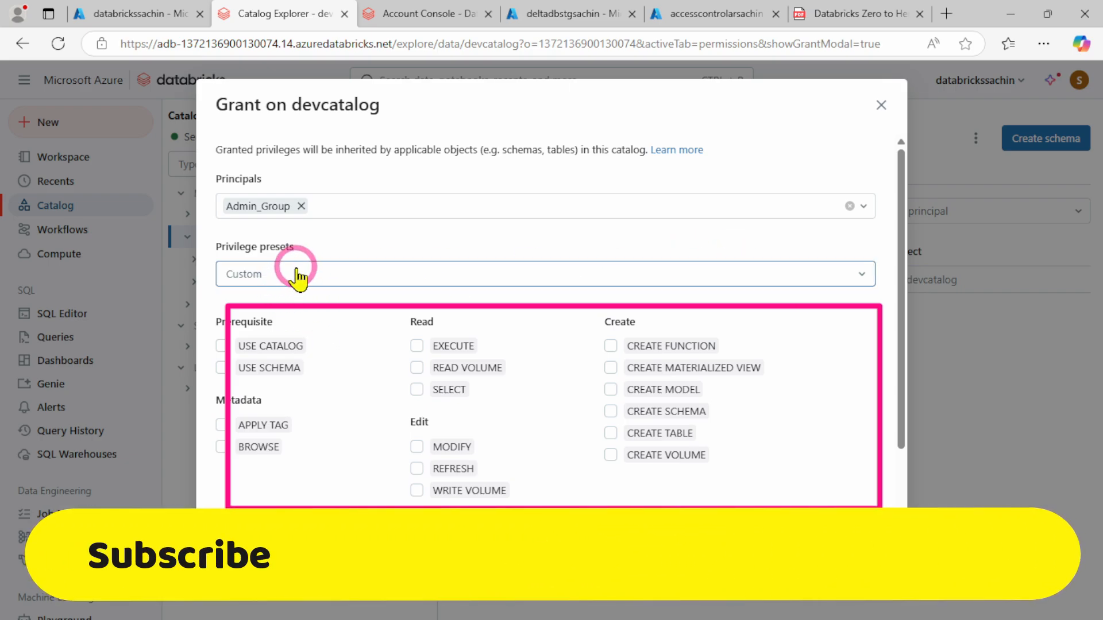
Grant Admin_Group the USE CATALOG, USE SCHEMA, SELECT and CREATE TABLE privileges on devcatalog
{"action": "left_click", "coordinate": [221, 346]}
{"action": "left_click", "coordinate": [221, 368]}
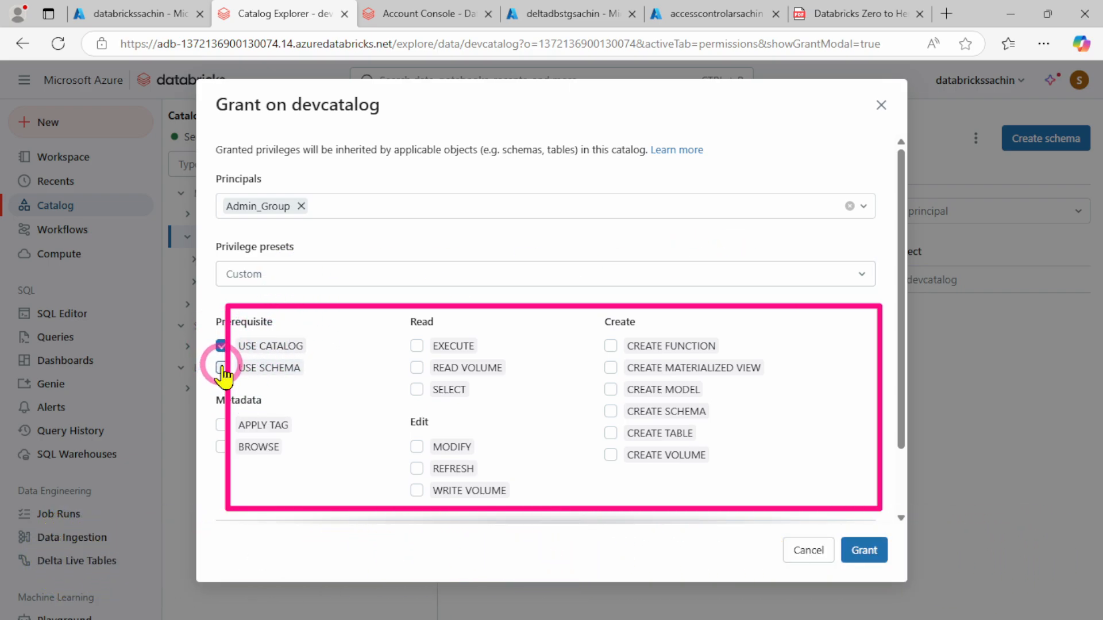
{"action": "left_click", "coordinate": [416, 390]}
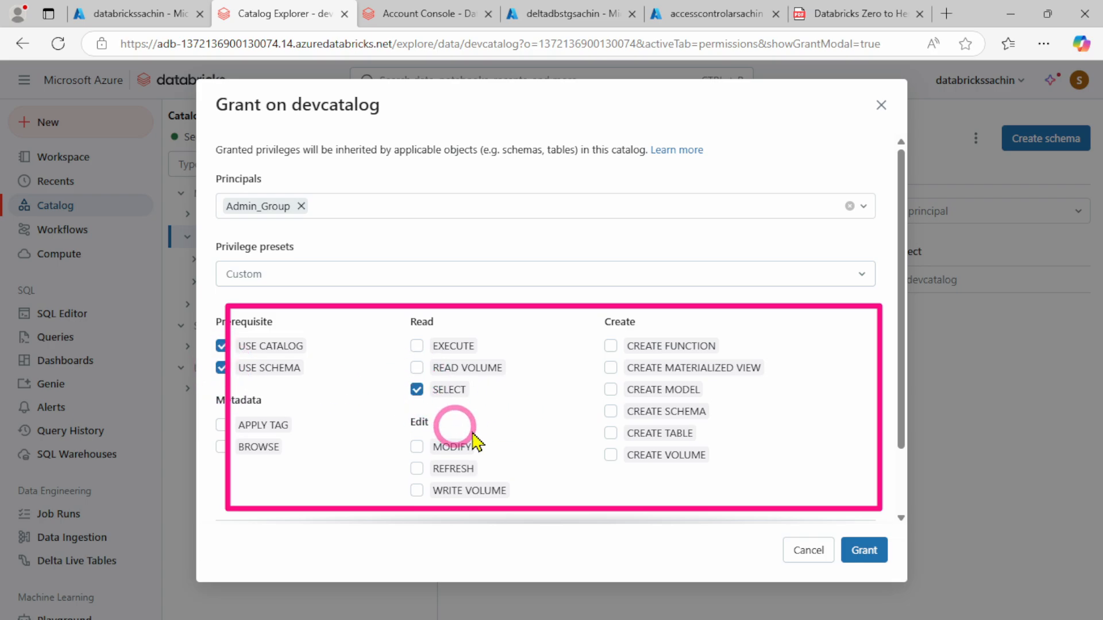
{"action": "left_click", "coordinate": [610, 434]}
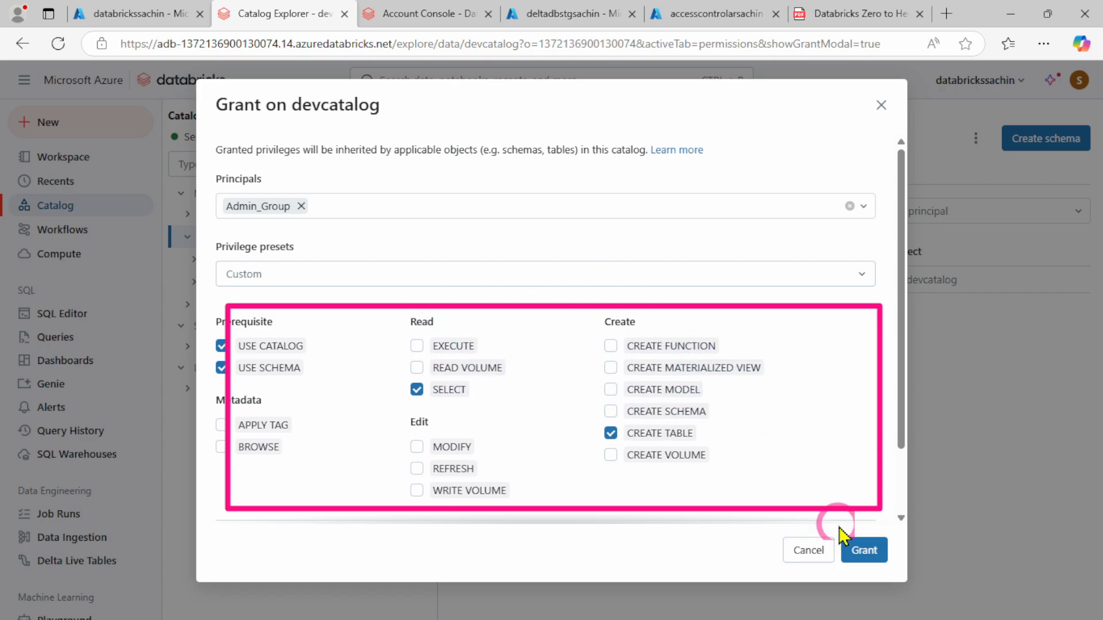
{"action": "left_click", "coordinate": [865, 550]}
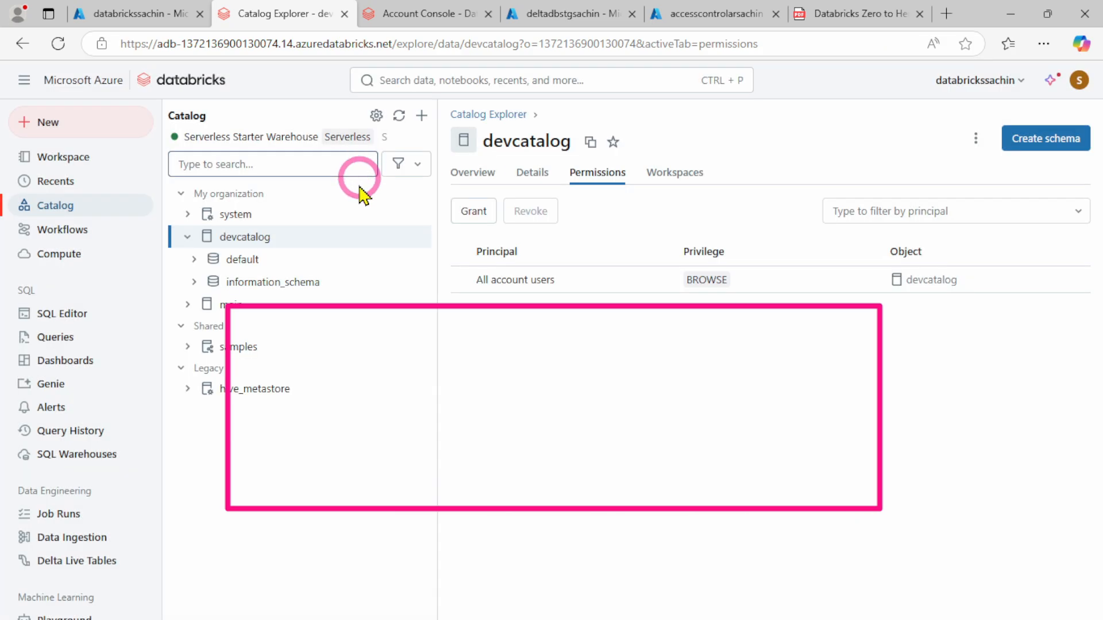
Switch to the workspace admin's Databricks window, check its signed-in account and reload the devcatalog page to examine the available access
{"action": "left_click", "coordinate": [1080, 84]}
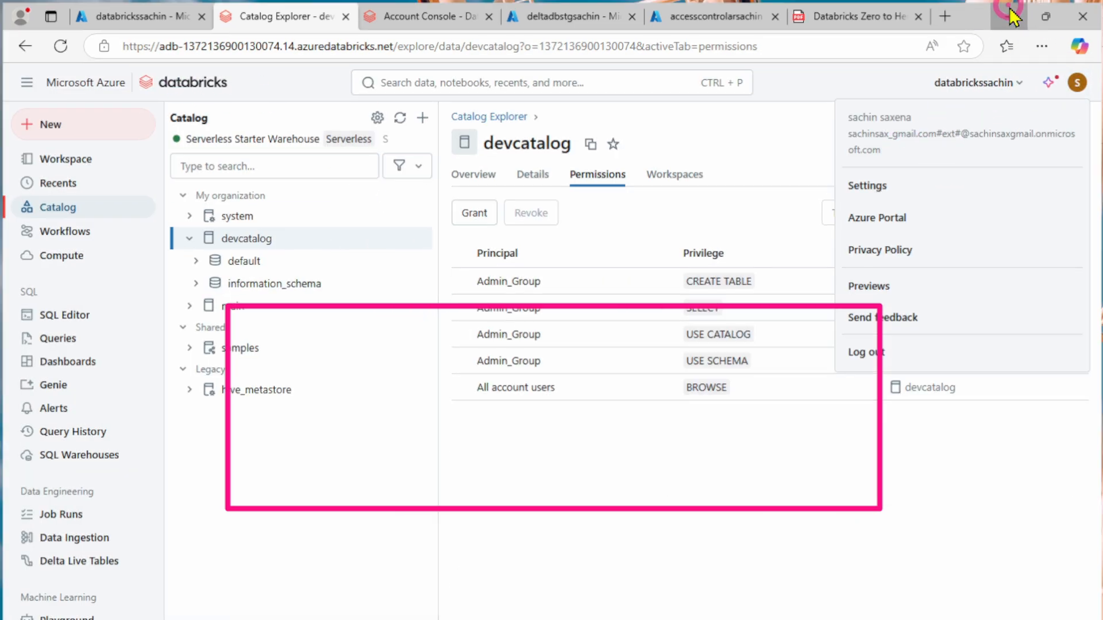
{"action": "left_click", "coordinate": [1011, 16]}
{"action": "mouse_move", "coordinate": [645, 612]}
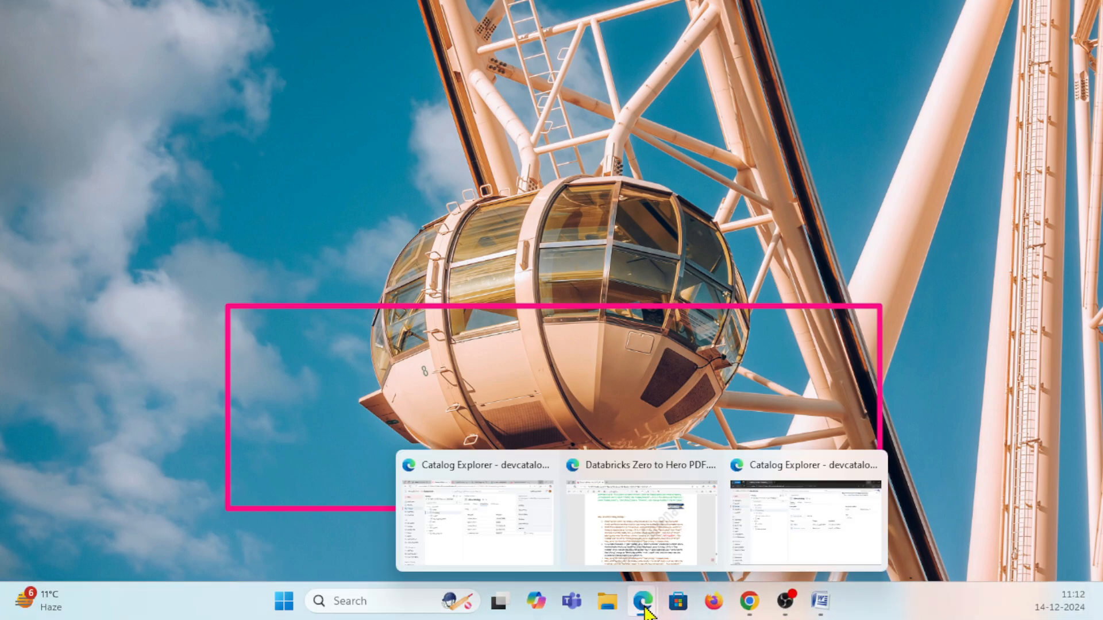
{"action": "left_click", "coordinate": [792, 538]}
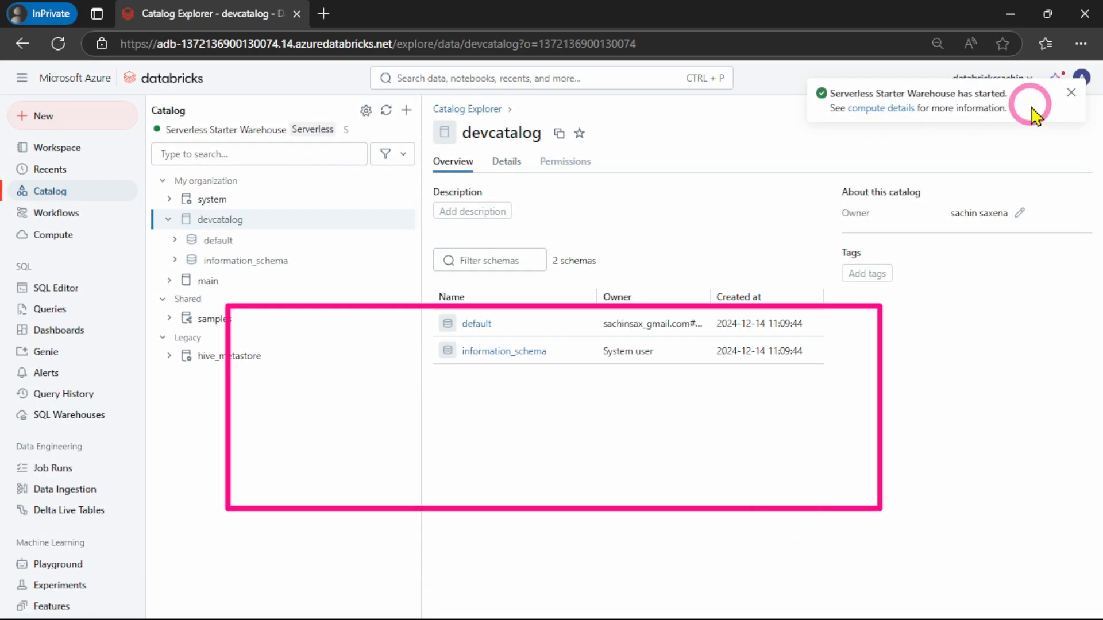
{"action": "left_click", "coordinate": [1071, 93]}
{"action": "left_click", "coordinate": [1080, 78]}
{"action": "left_click", "coordinate": [783, 89]}
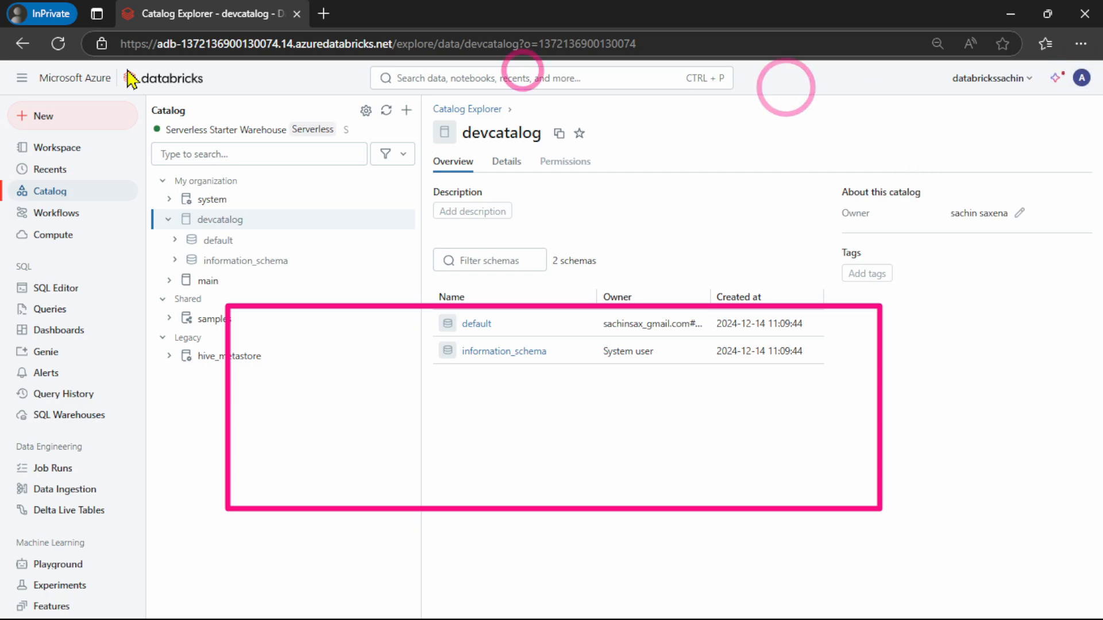
{"action": "left_click", "coordinate": [61, 48]}
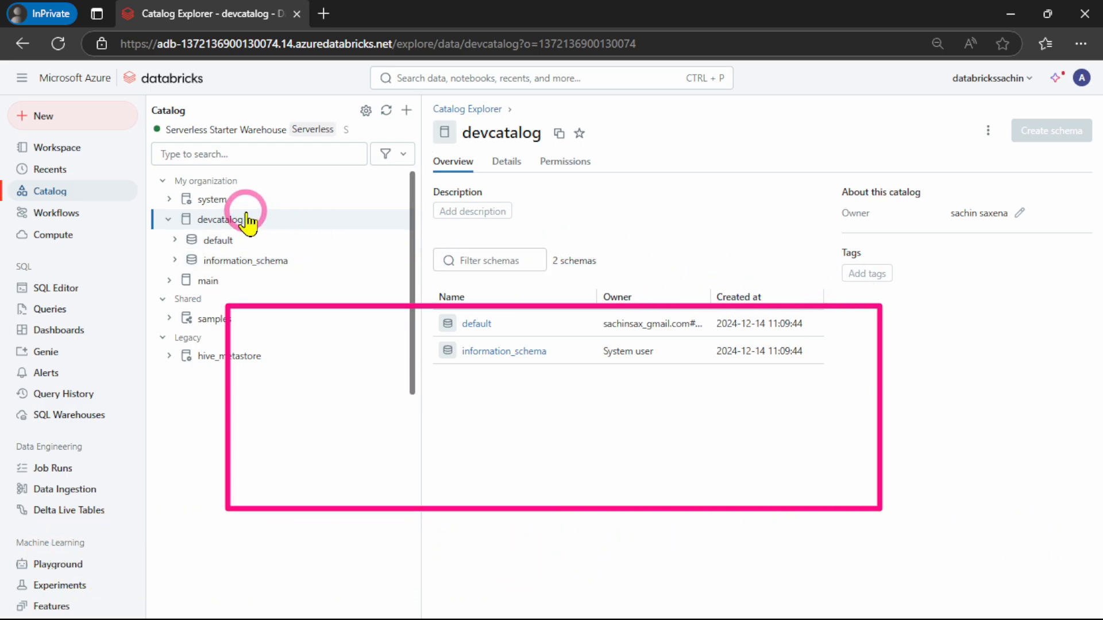
{"action": "left_click", "coordinate": [224, 220]}
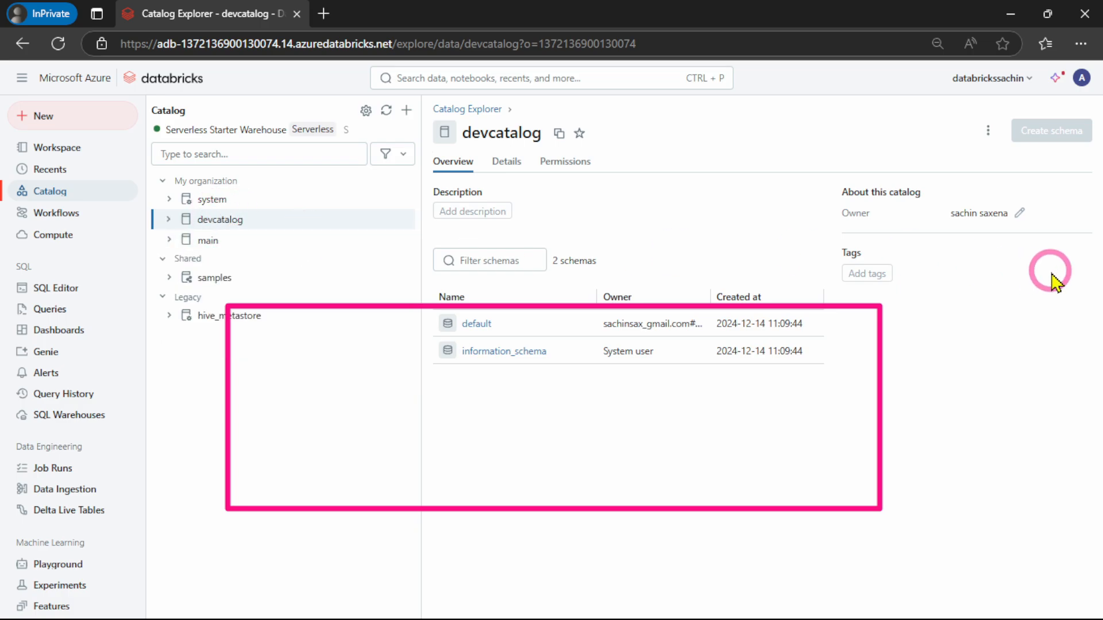
Recheck the signed-in user in the main account's window and return to devcatalog in the workspace admin's window
{"action": "mouse_move", "coordinate": [1029, 211]}
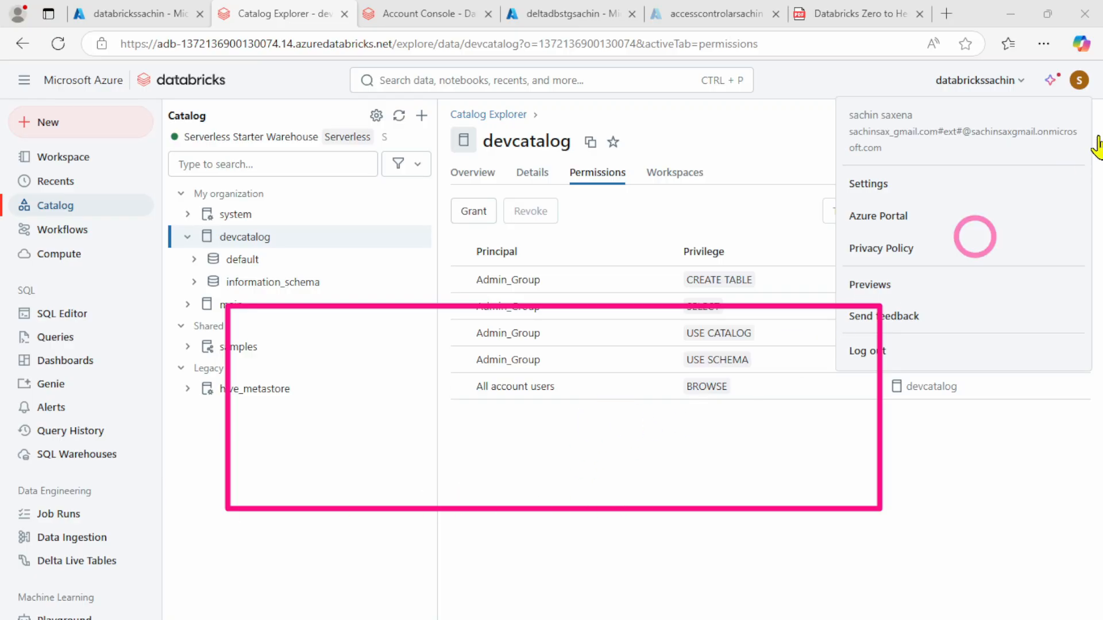
{"action": "left_click", "coordinate": [1082, 85]}
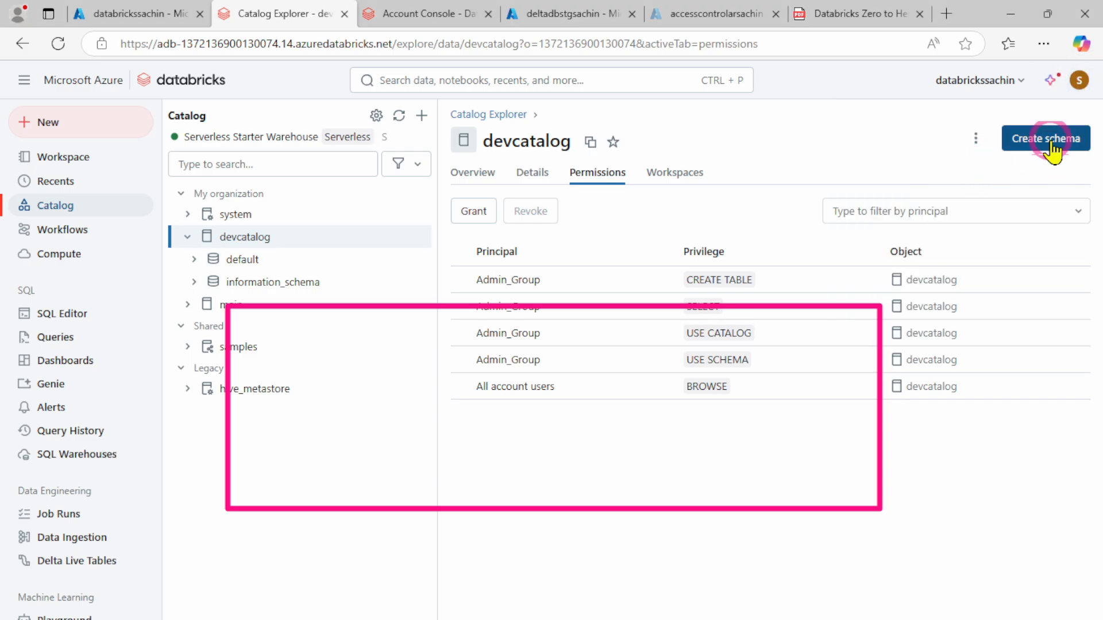
{"action": "left_click", "coordinate": [1083, 85]}
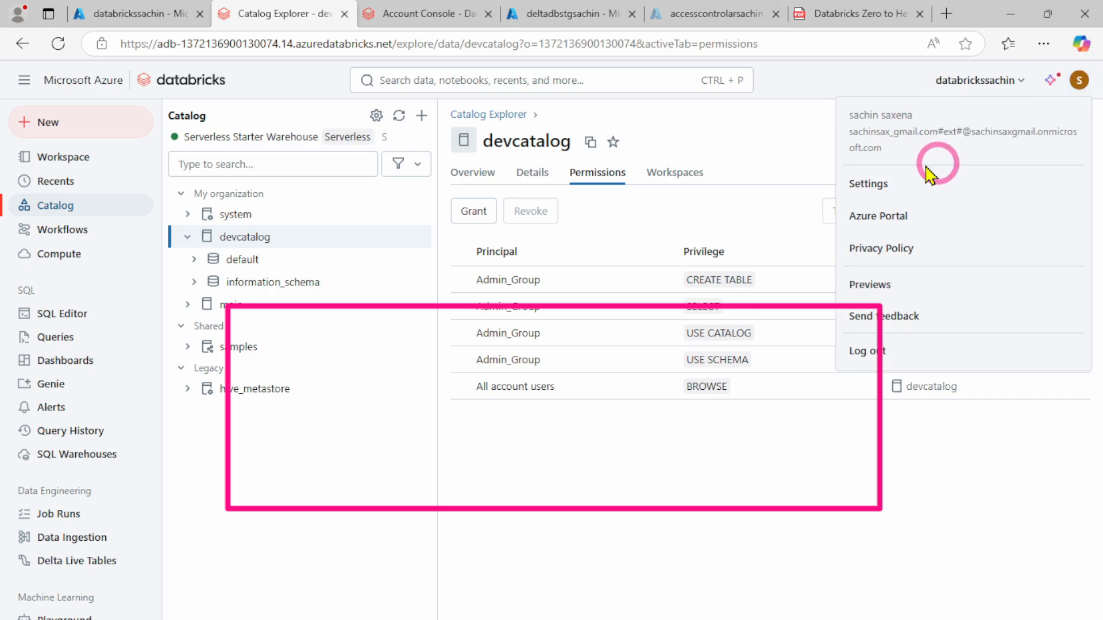
{"action": "mouse_move", "coordinate": [613, 613]}
{"action": "mouse_move", "coordinate": [648, 609]}
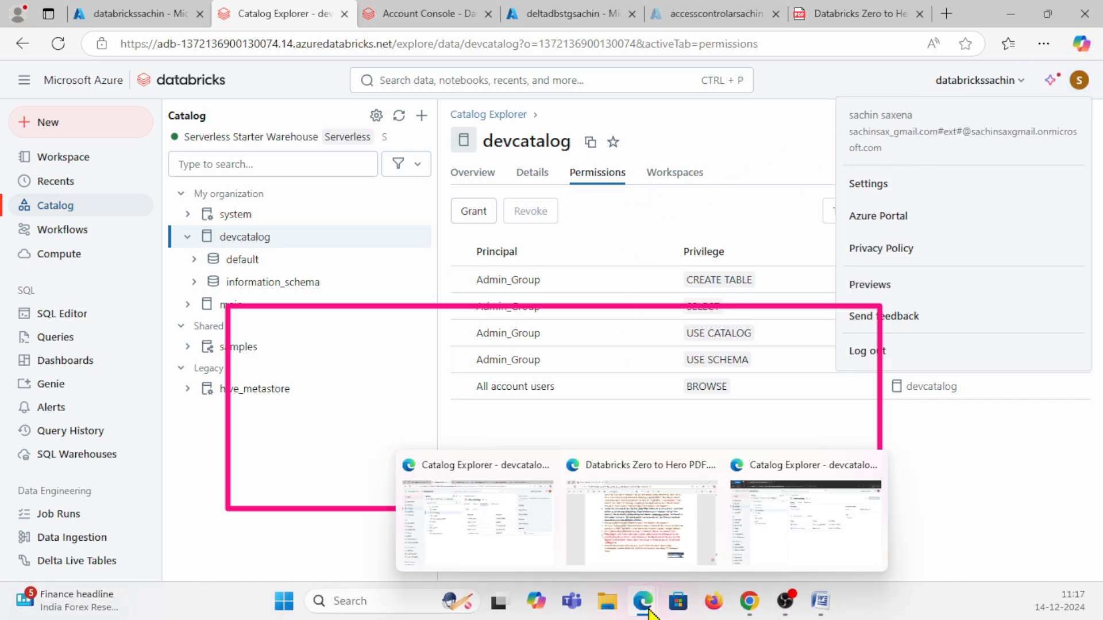
{"action": "left_click", "coordinate": [780, 540]}
{"action": "left_click", "coordinate": [220, 220]}
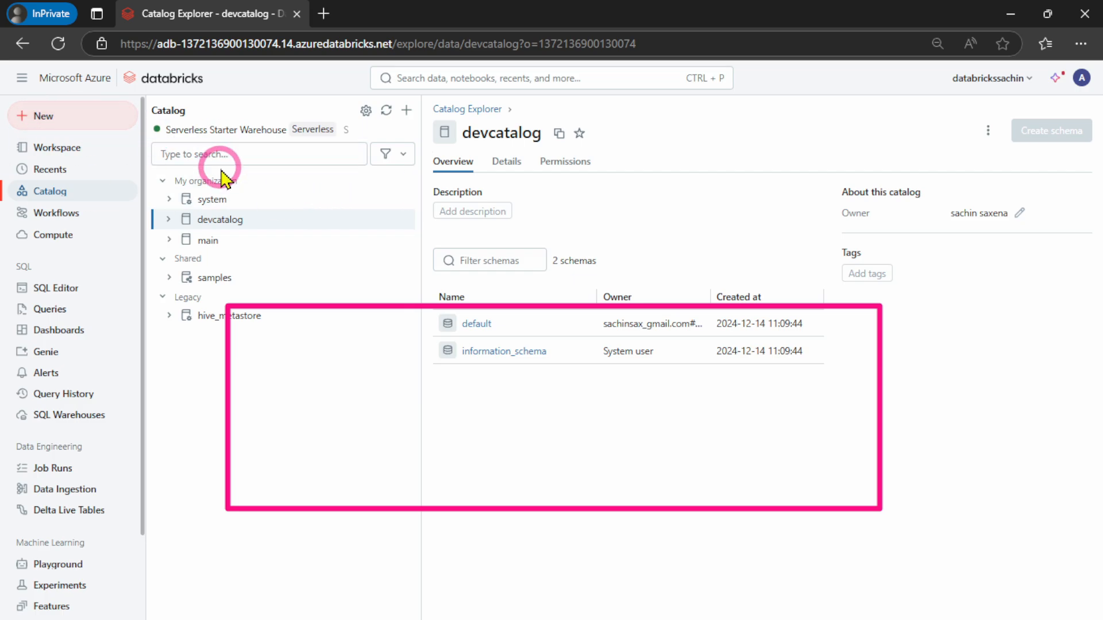
Create a new notebook in the workspace admin's session and name it Catalog SQL Query
{"action": "left_click", "coordinate": [25, 114]}
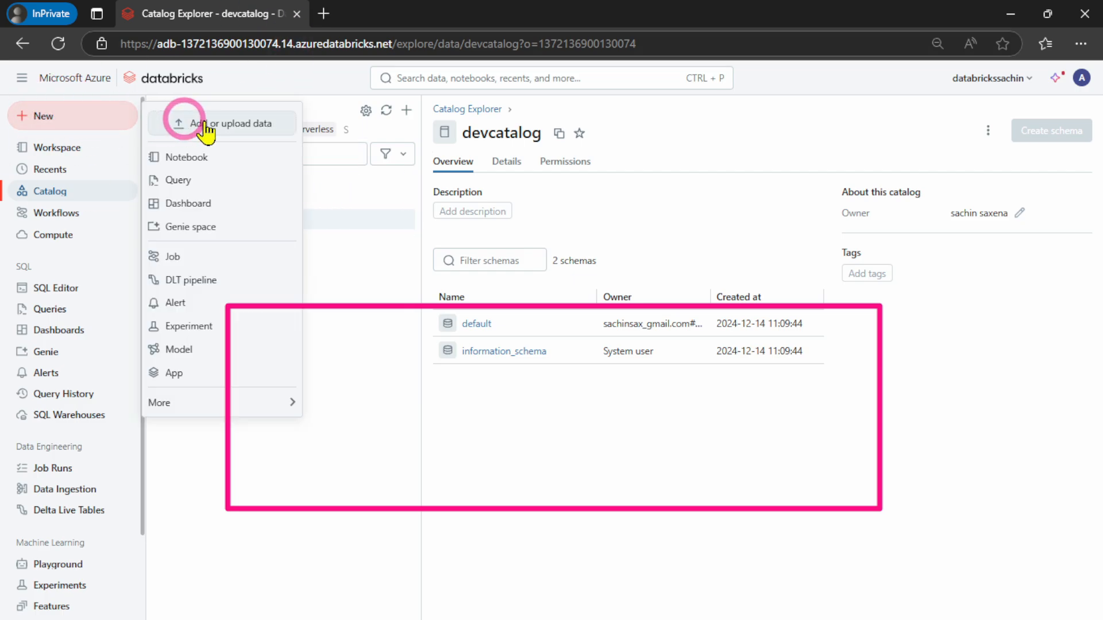
{"action": "left_click", "coordinate": [194, 164]}
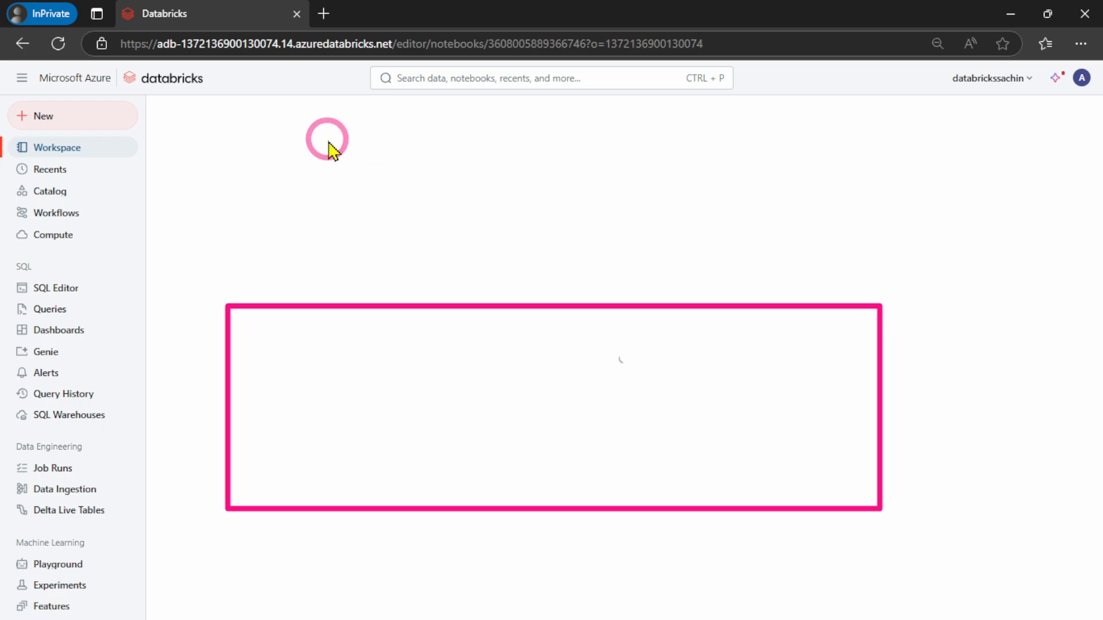
{"action": "left_click", "coordinate": [244, 106]}
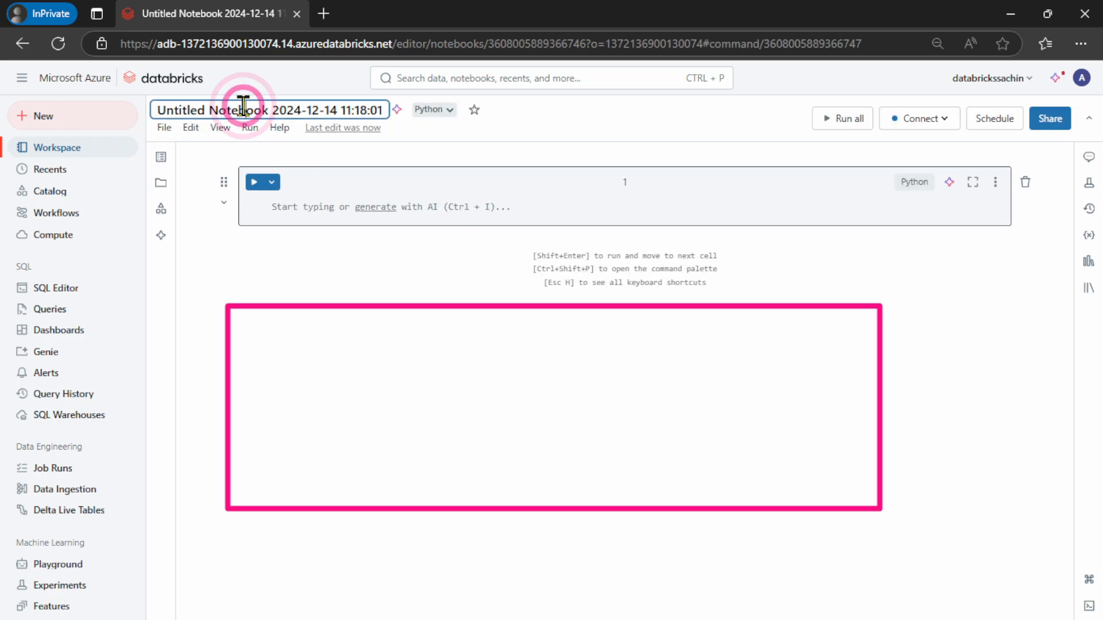
{"action": "triple_click", "coordinate": [244, 107]}
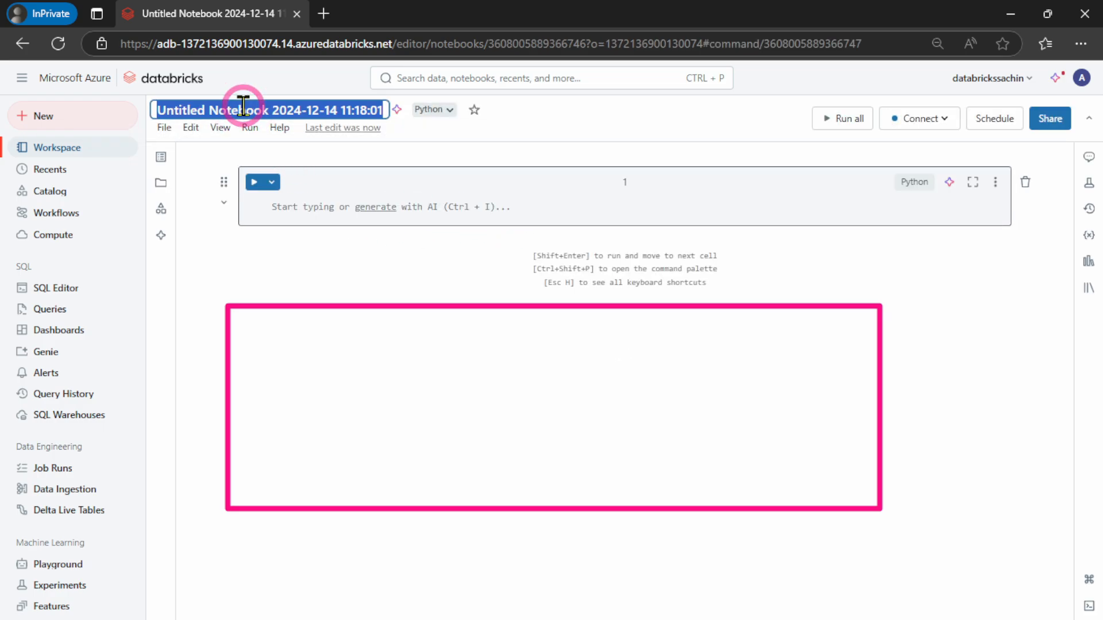
{"action": "type", "text": "Ca"}
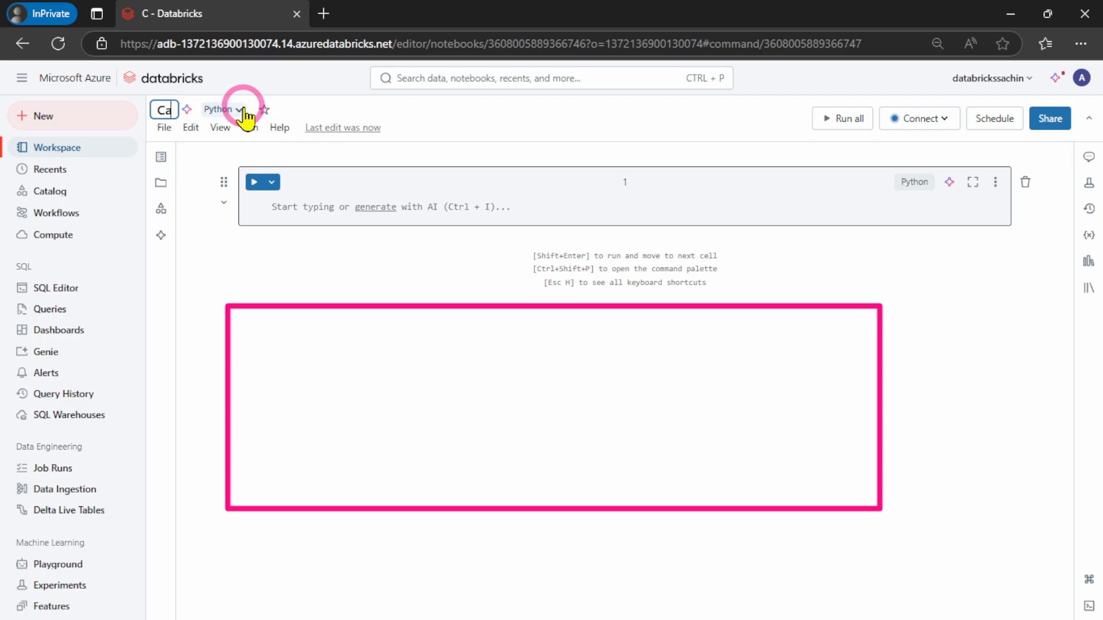
{"action": "type", "text": "talog S"}
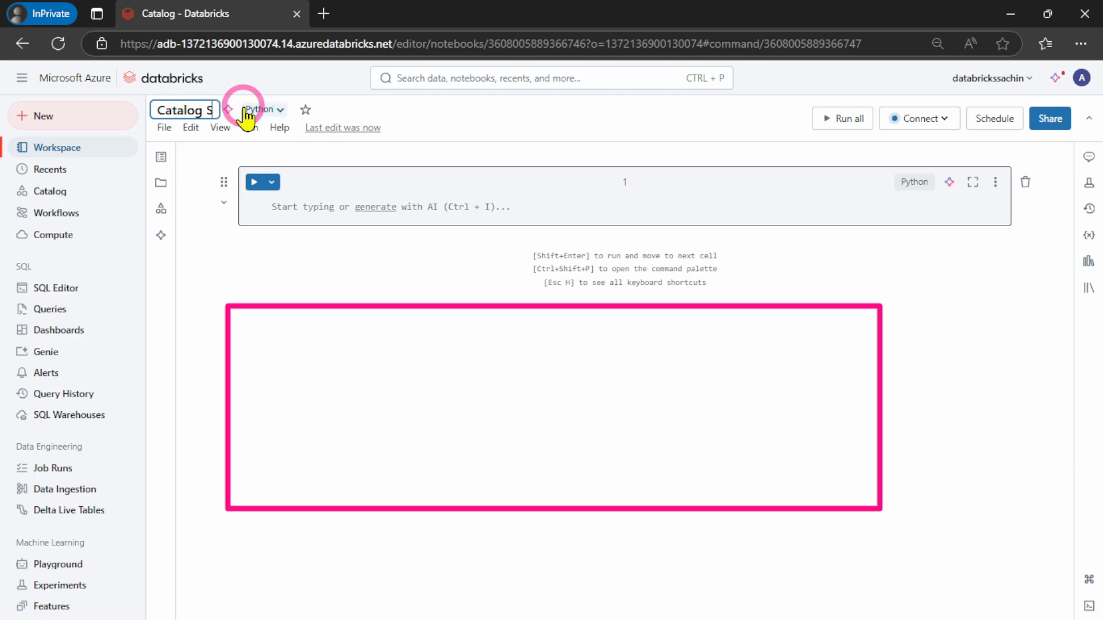
{"action": "type", "text": "QL Query"}
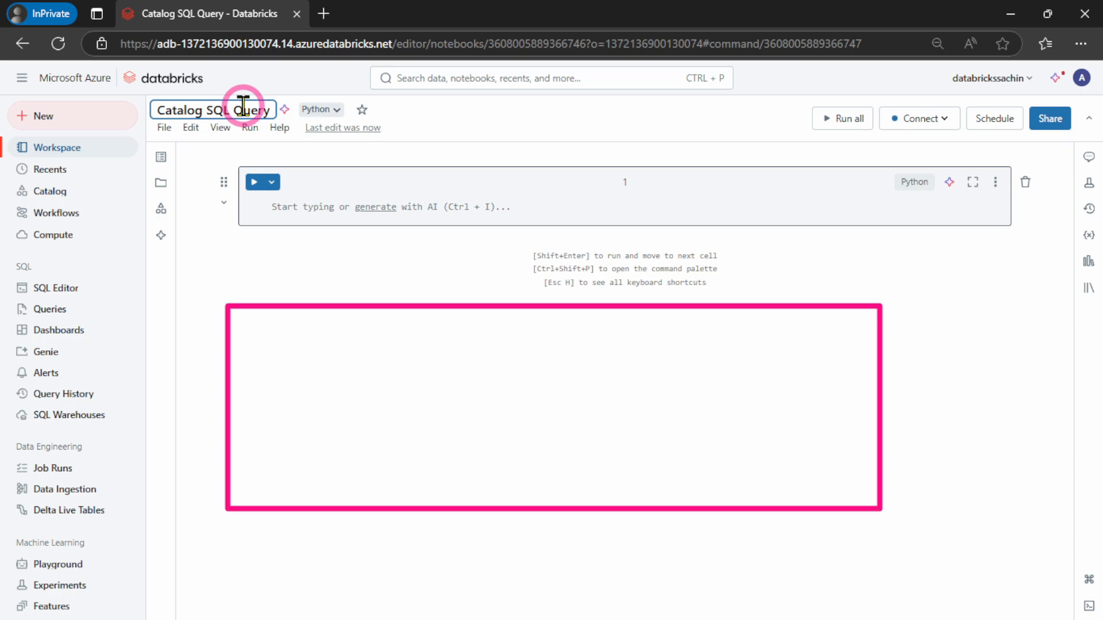
{"action": "key", "text": "ctrl+a"}
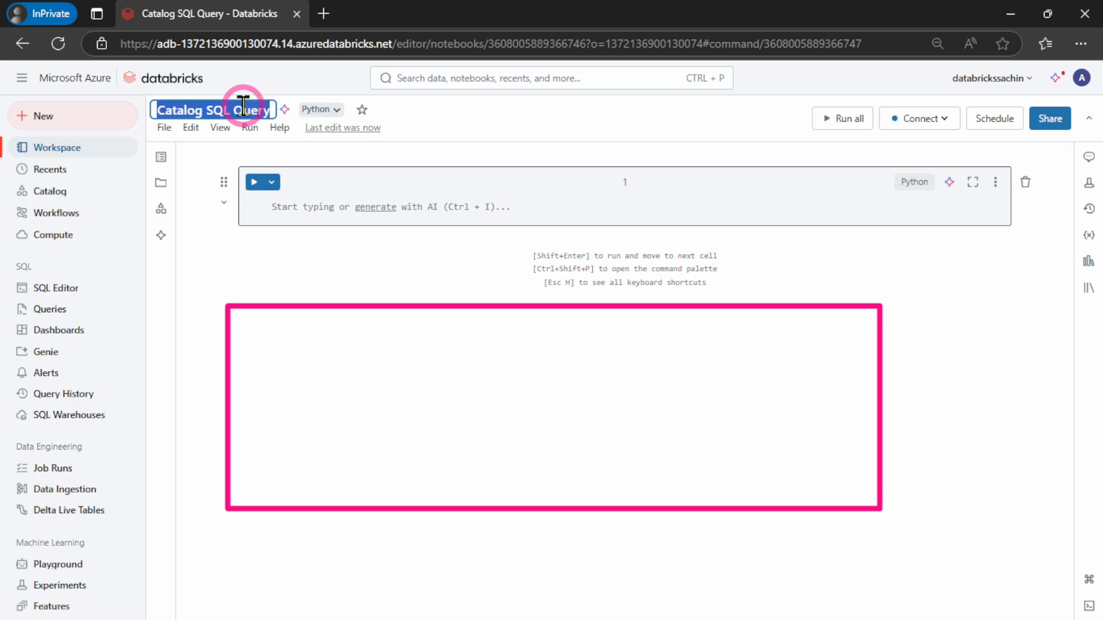
{"action": "left_click", "coordinate": [297, 211]}
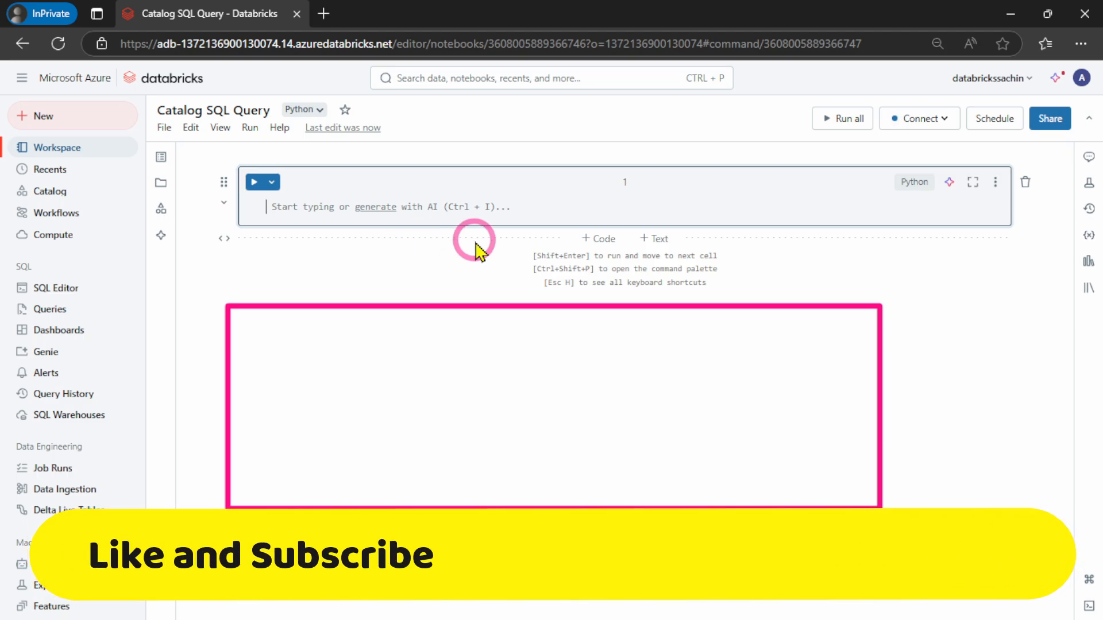
Check the compute resources available to the notebook and open the Compute page in a separate browser tab
{"action": "left_click", "coordinate": [920, 119]}
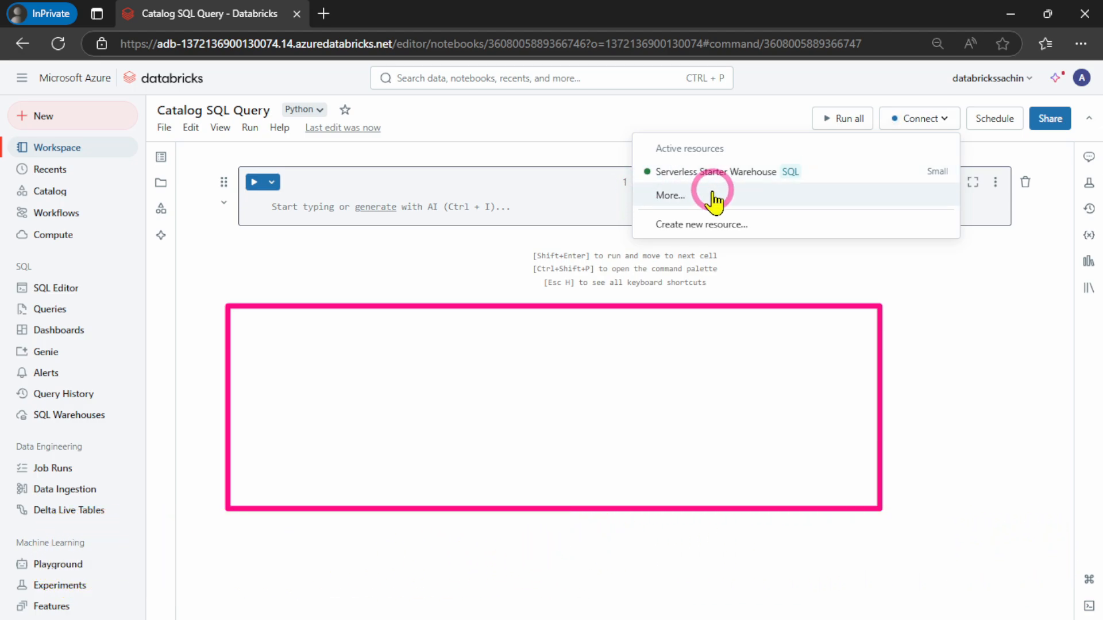
{"action": "left_click", "coordinate": [50, 238], "text": "ctrl"}
{"action": "left_click", "coordinate": [422, 17]}
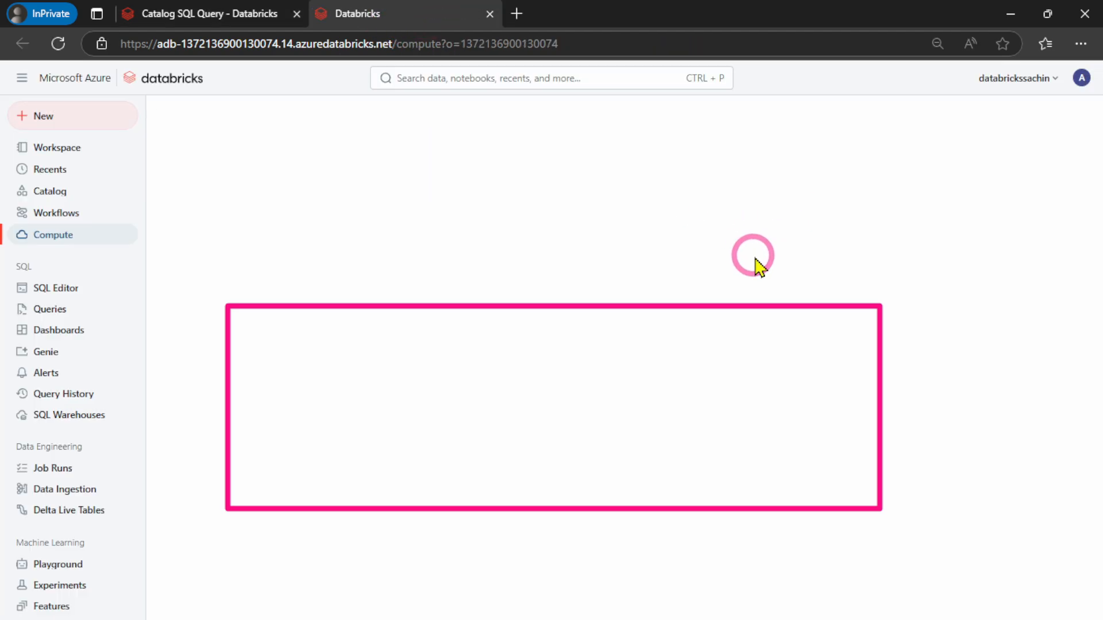
Start a new compute from the custom admin policy and review its single user access, runtime, node type and advanced Spark options
{"action": "left_click", "coordinate": [989, 189]}
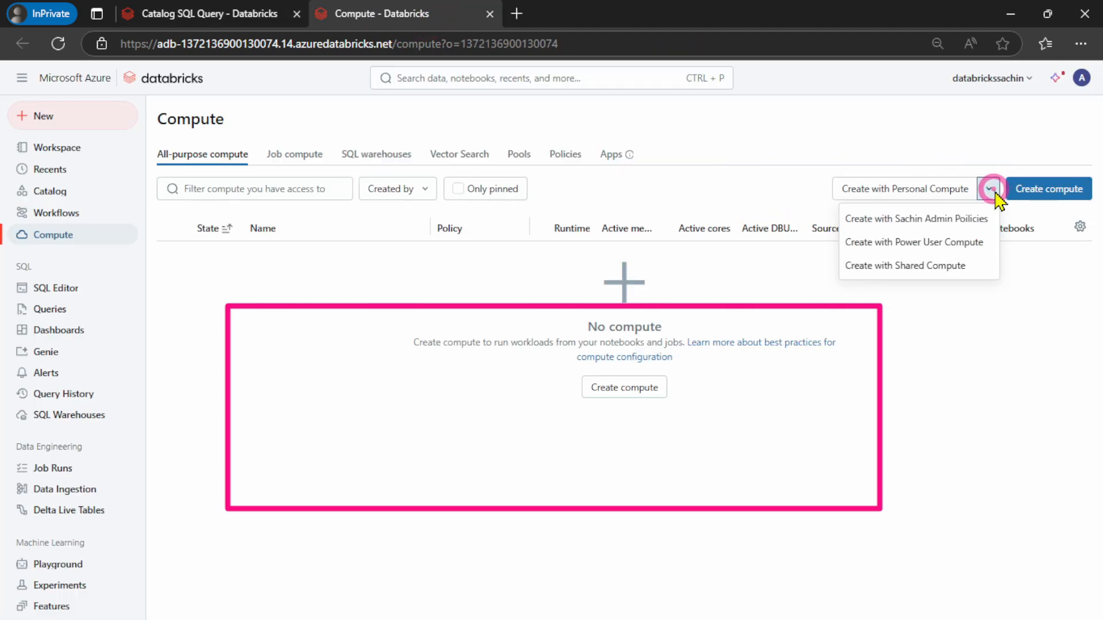
{"action": "left_click", "coordinate": [906, 221]}
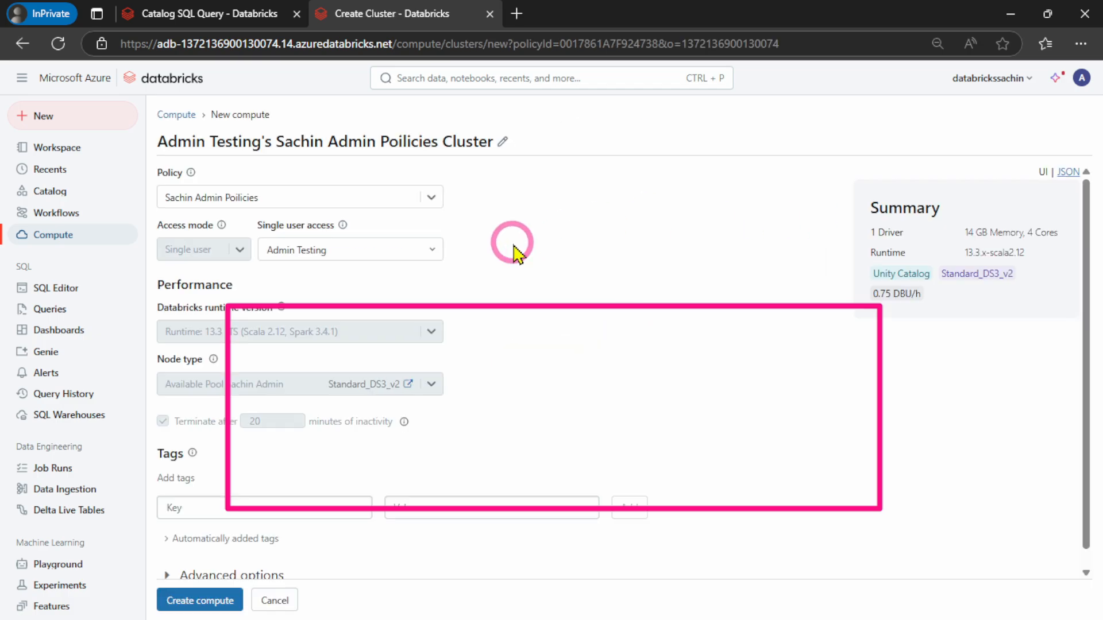
{"action": "left_click", "coordinate": [425, 246]}
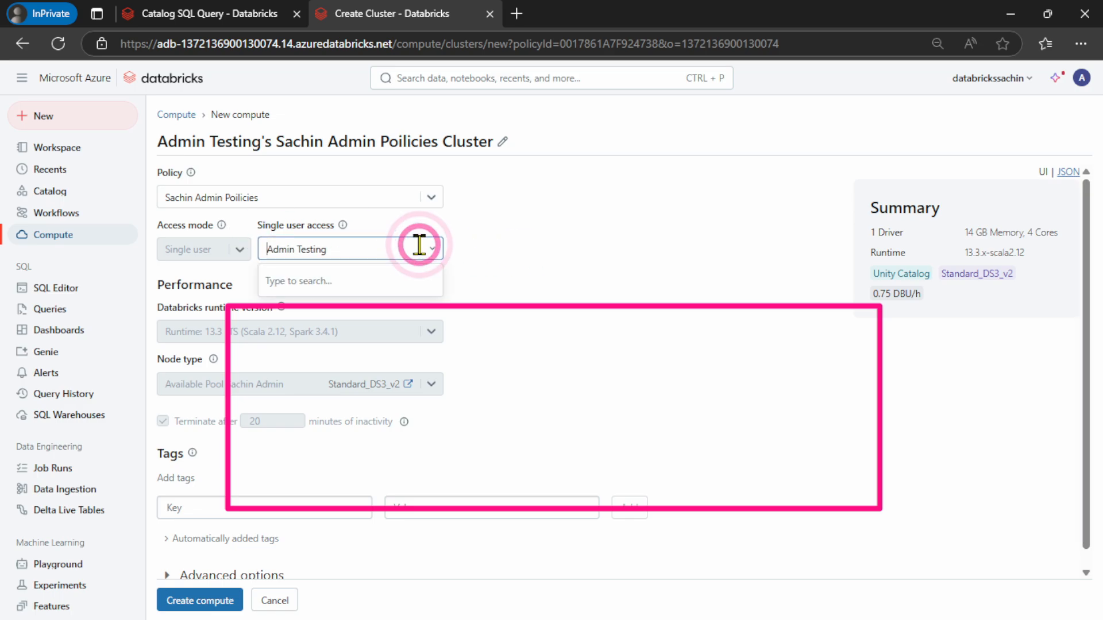
{"action": "left_click", "coordinate": [558, 240]}
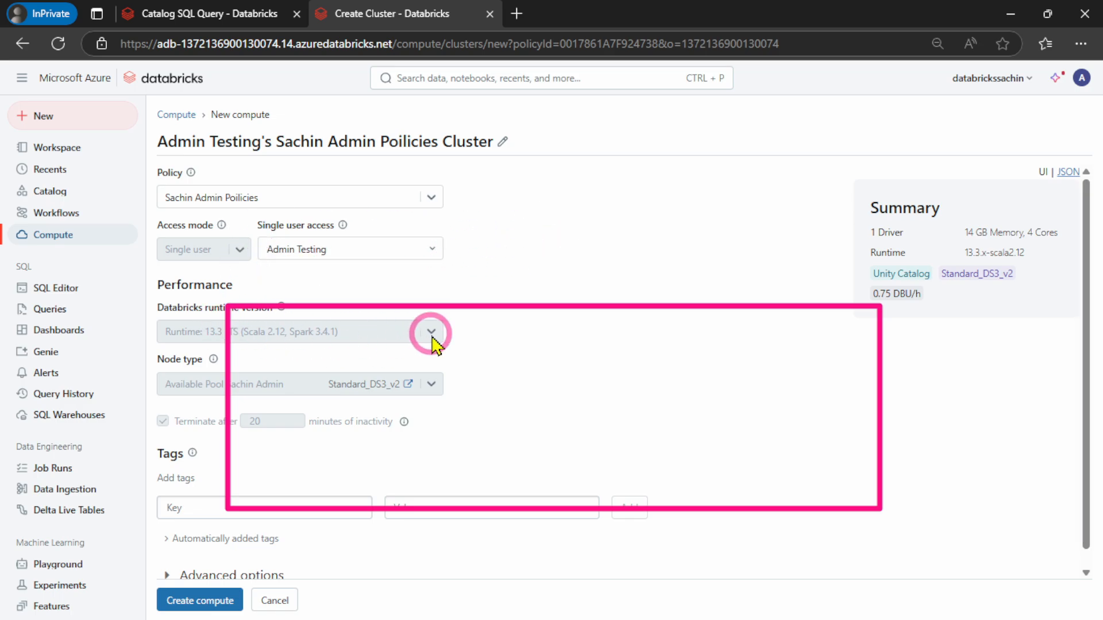
{"action": "scroll", "coordinate": [343, 342], "scroll_direction": "down", "scroll_amount": 1}
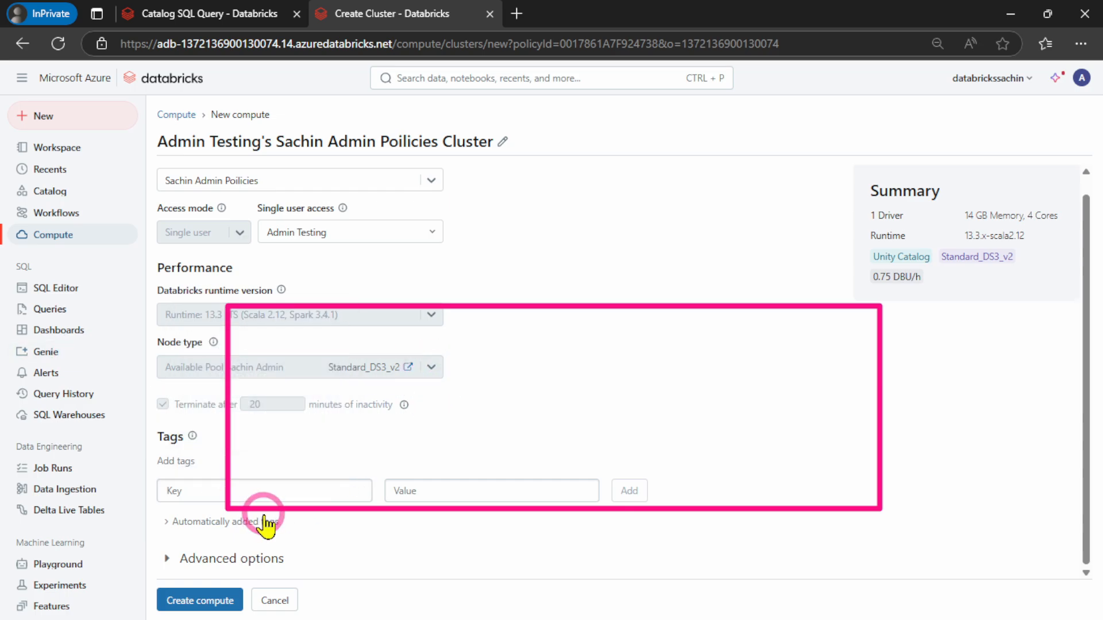
{"action": "left_click", "coordinate": [189, 557]}
{"action": "scroll", "coordinate": [300, 387], "scroll_direction": "down", "scroll_amount": 5}
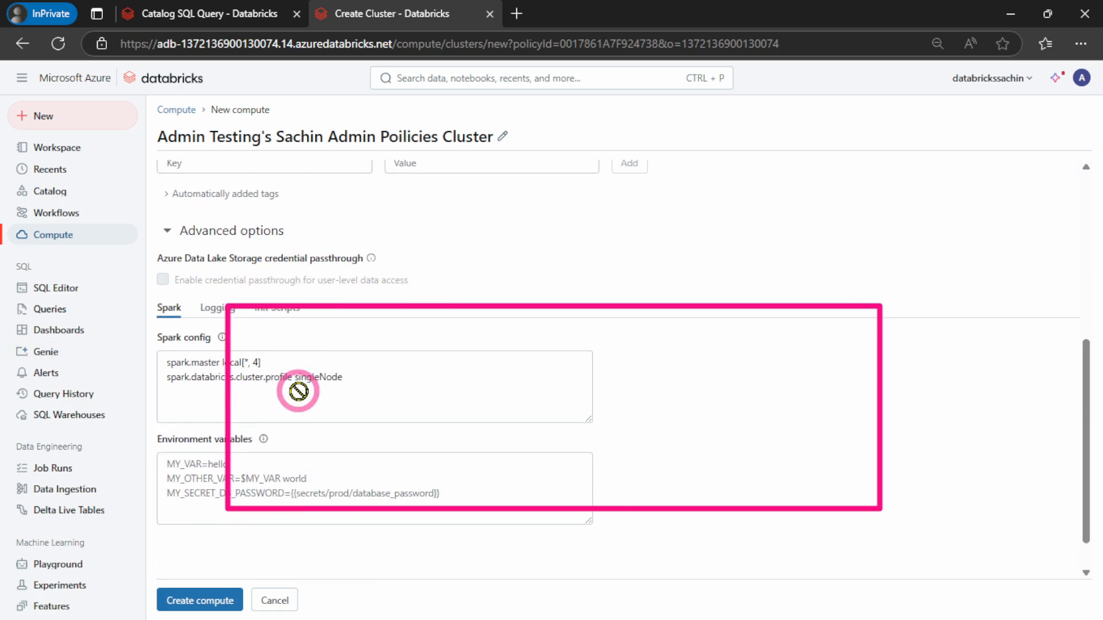
{"action": "scroll", "coordinate": [297, 390], "scroll_direction": "up", "scroll_amount": 5}
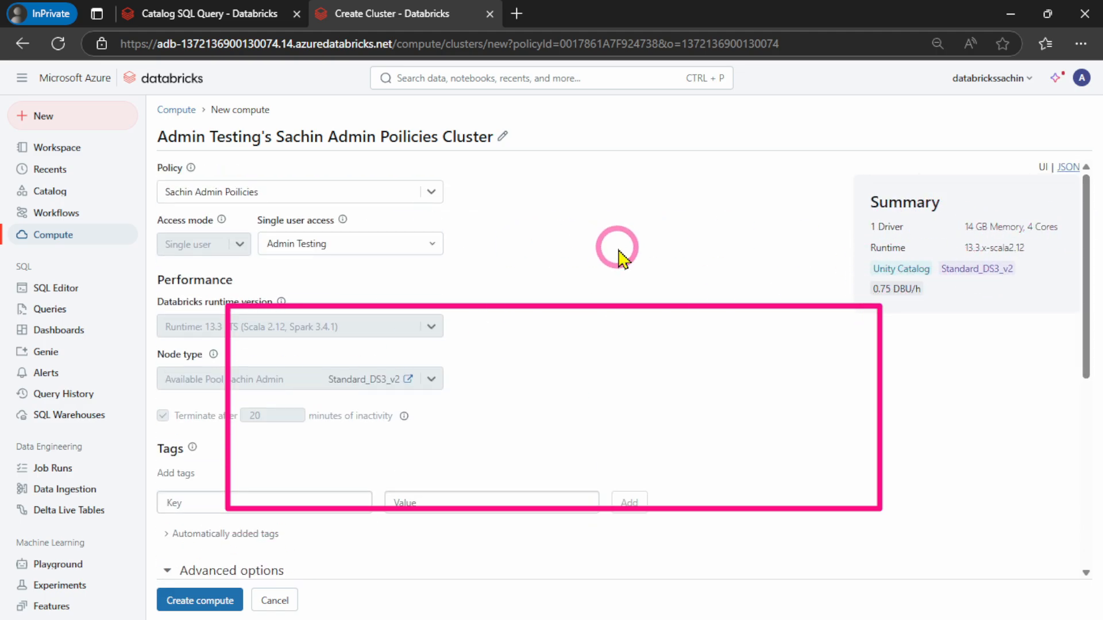
{"action": "scroll", "coordinate": [615, 253], "scroll_direction": "down", "scroll_amount": 5}
{"action": "scroll", "coordinate": [615, 248], "scroll_direction": "up", "scroll_amount": 5}
Keep the custom admin policy selected for the new cluster and create the compute
{"action": "left_click", "coordinate": [432, 193]}
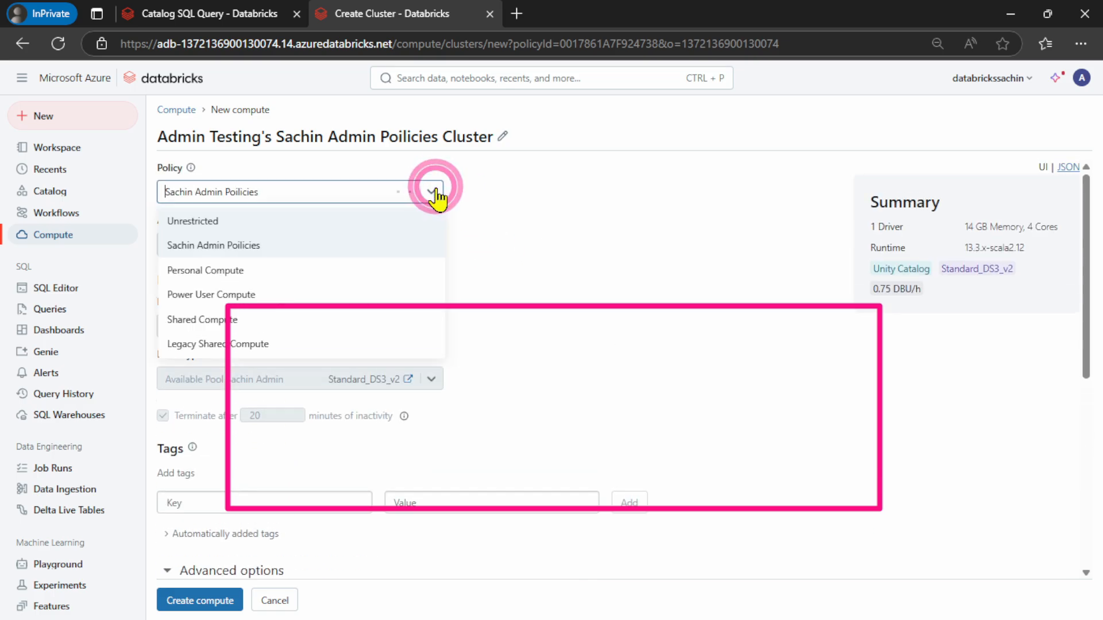
{"action": "left_click", "coordinate": [214, 247]}
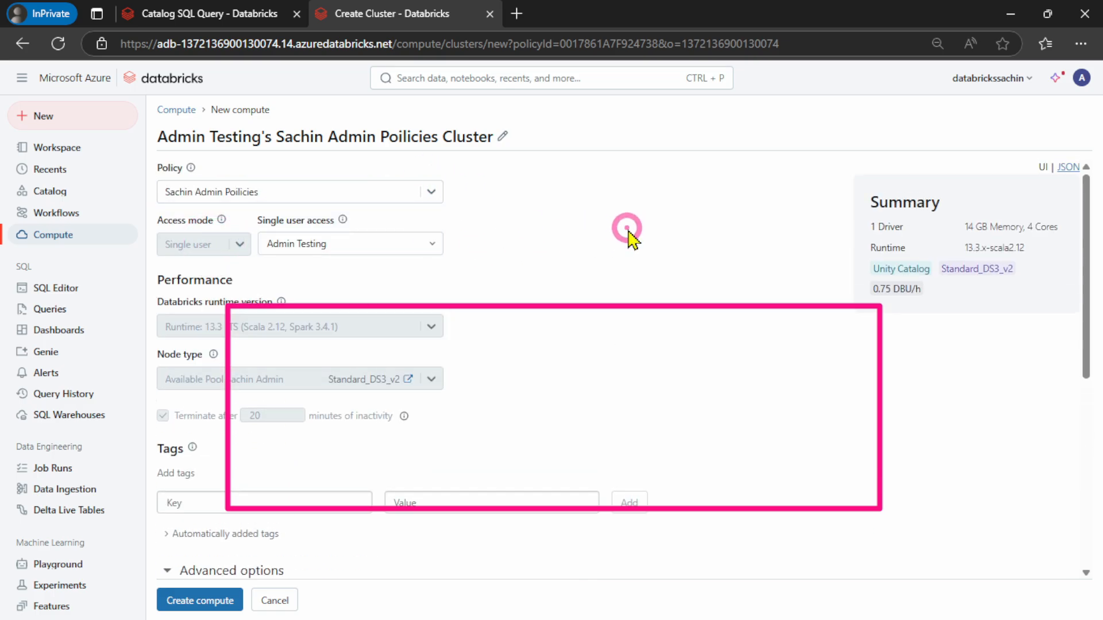
{"action": "scroll", "coordinate": [628, 234], "scroll_direction": "down", "scroll_amount": 5}
{"action": "left_click", "coordinate": [190, 591]}
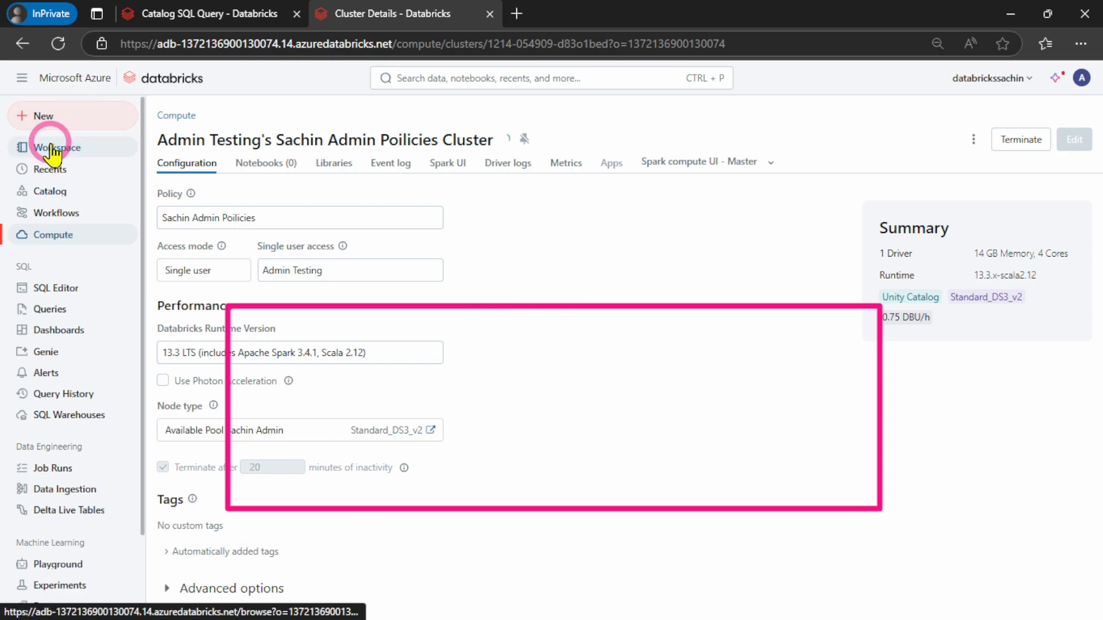
Return to the Catalog SQL Query notebook and check which compute resources it can connect to
{"action": "left_click", "coordinate": [193, 13]}
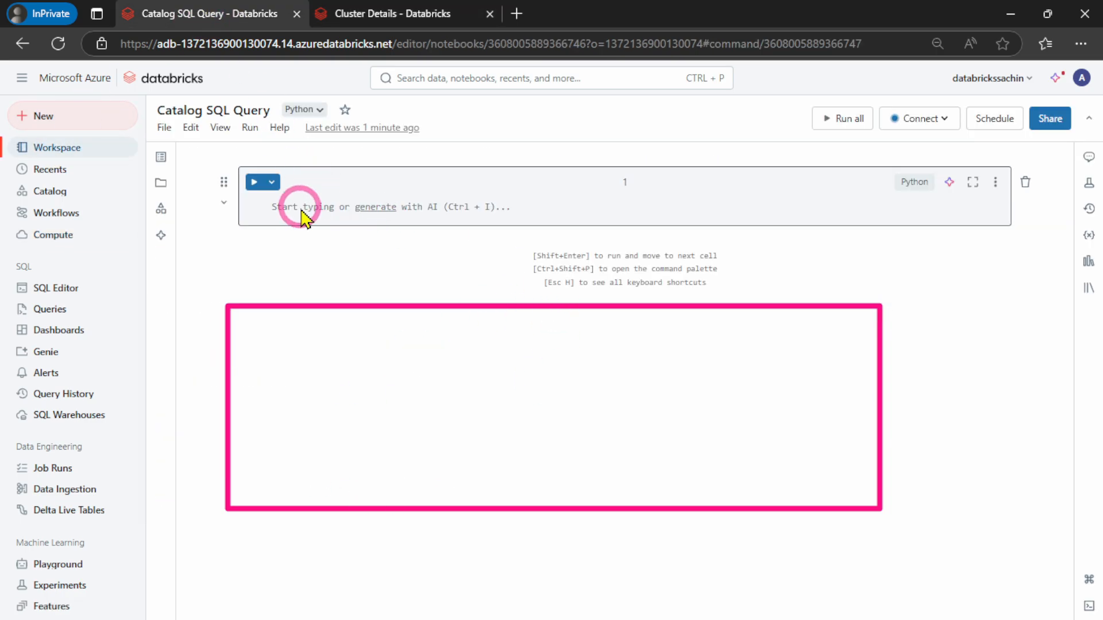
{"action": "left_click", "coordinate": [917, 119]}
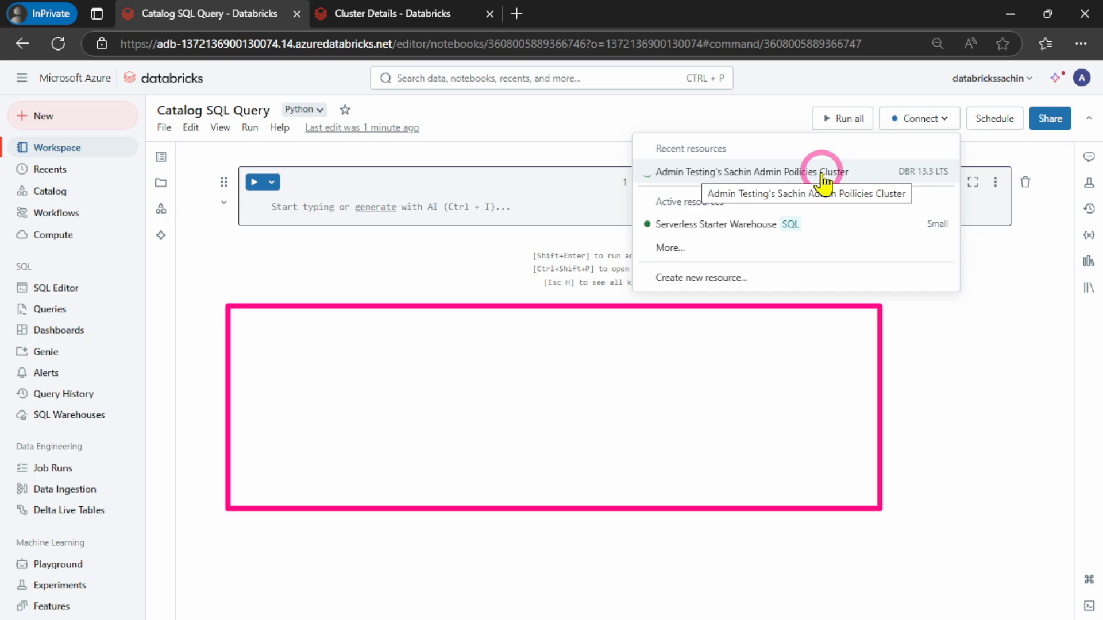
{"action": "left_click", "coordinate": [302, 215]}
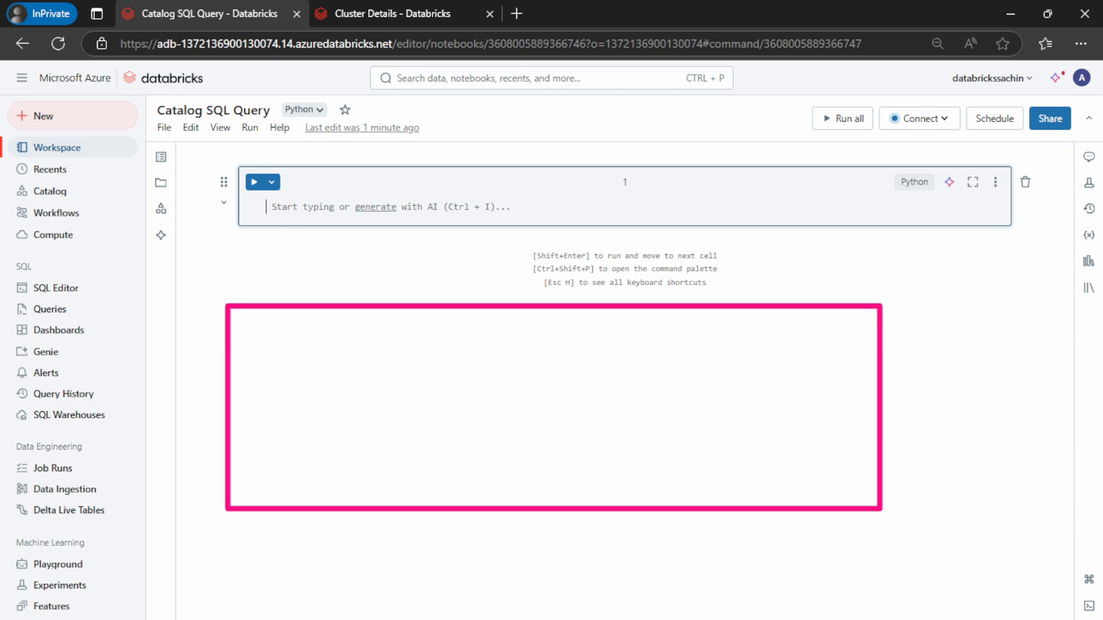
Import the Unity+Catalog+Privileges SQL file from the Day 9 folder under Azure Databricks, Hands on Files for YouTube Video
{"action": "left_click", "coordinate": [160, 129]}
{"action": "left_click", "coordinate": [178, 175]}
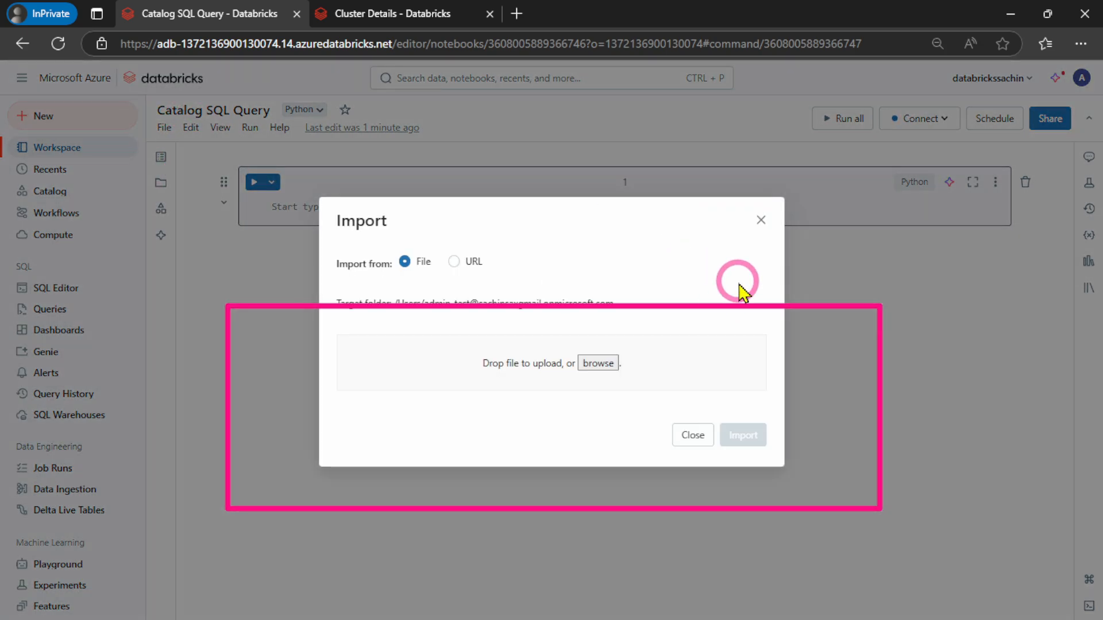
{"action": "left_click", "coordinate": [603, 365]}
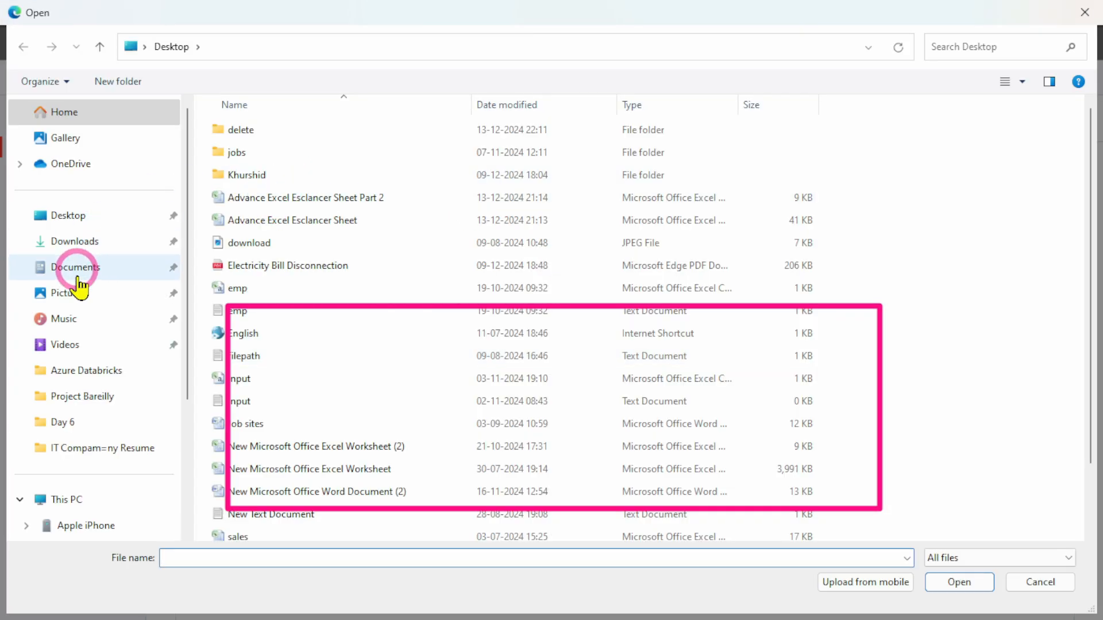
{"action": "left_click", "coordinate": [103, 372]}
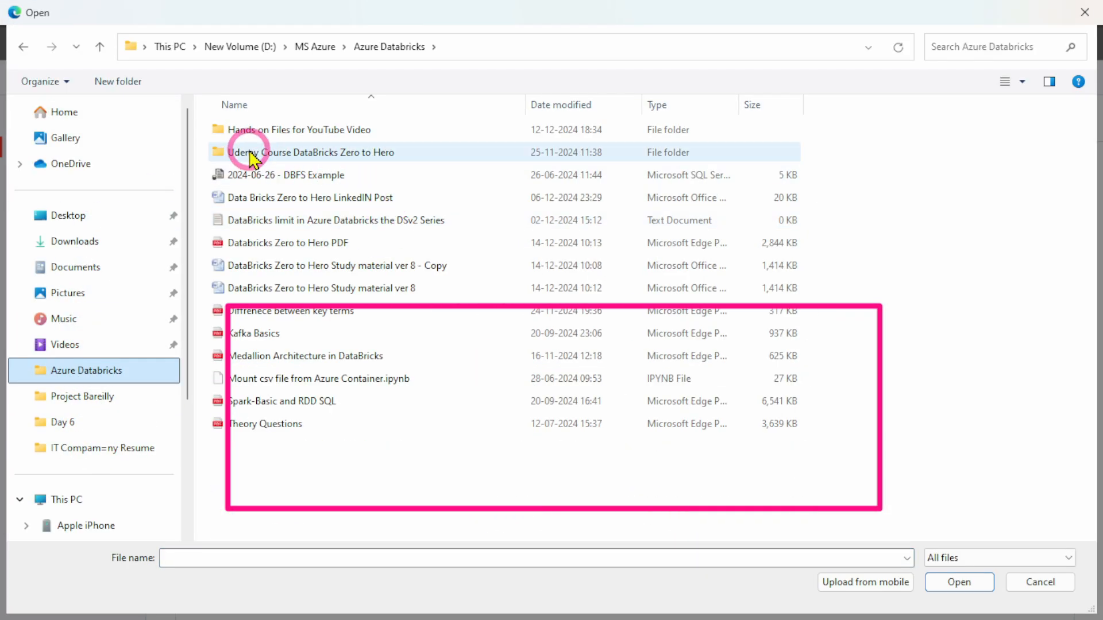
{"action": "double_click", "coordinate": [247, 133]}
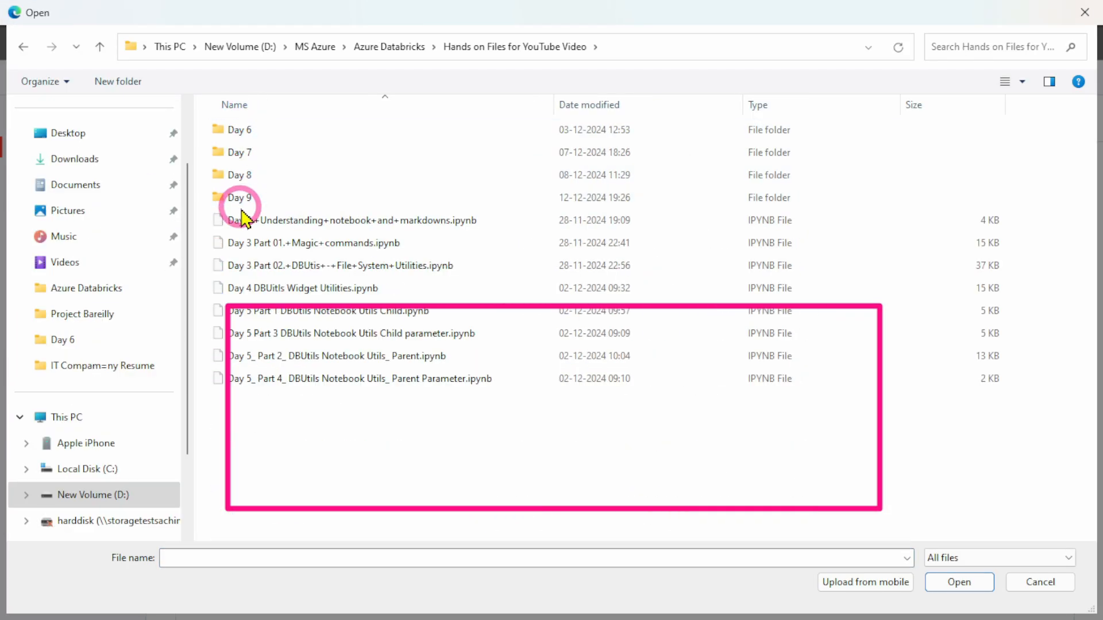
{"action": "double_click", "coordinate": [245, 200]}
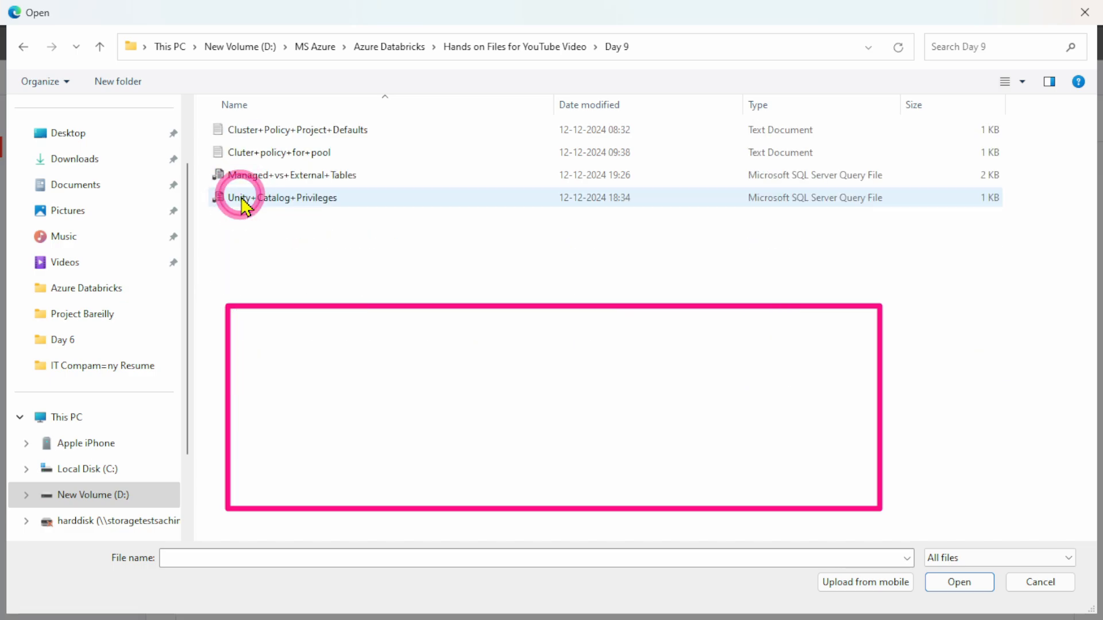
{"action": "left_click", "coordinate": [253, 204]}
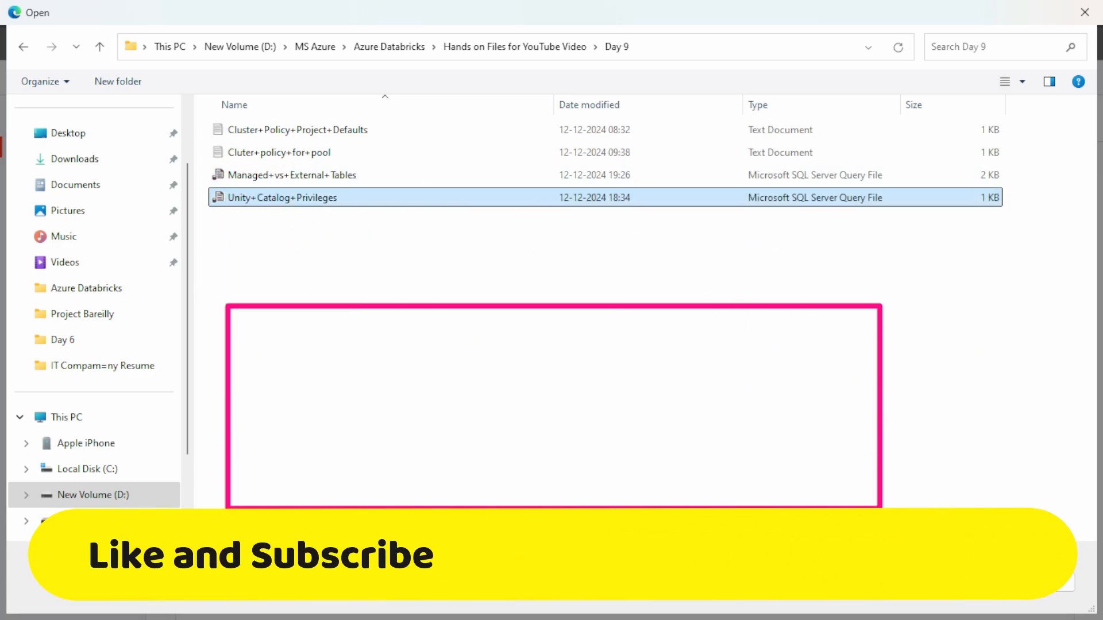
{"action": "left_click", "coordinate": [956, 598]}
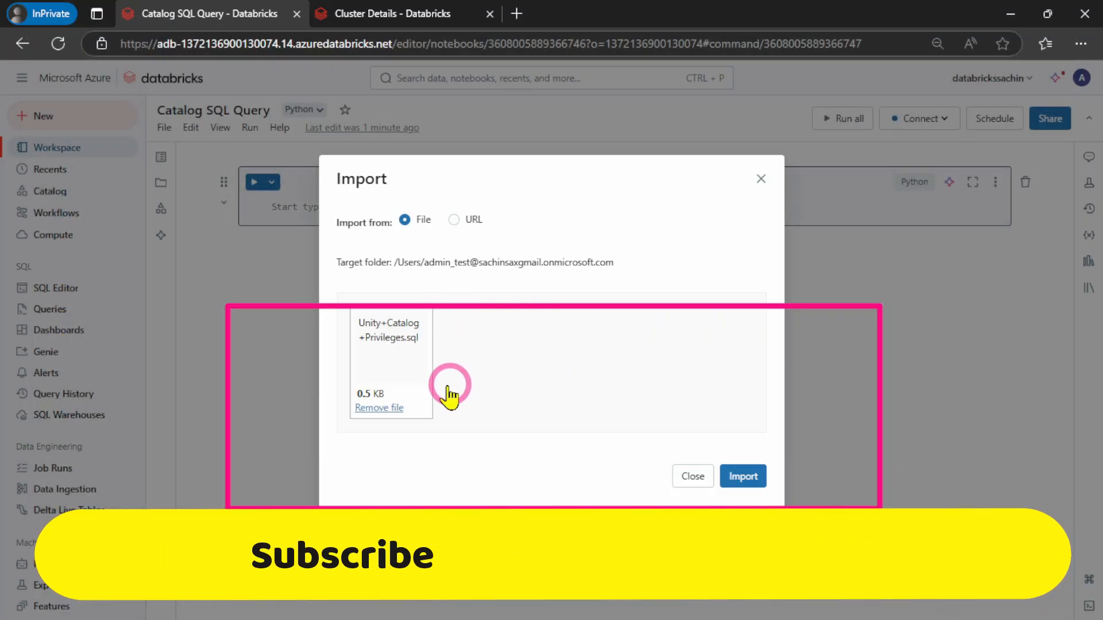
{"action": "left_click", "coordinate": [751, 480]}
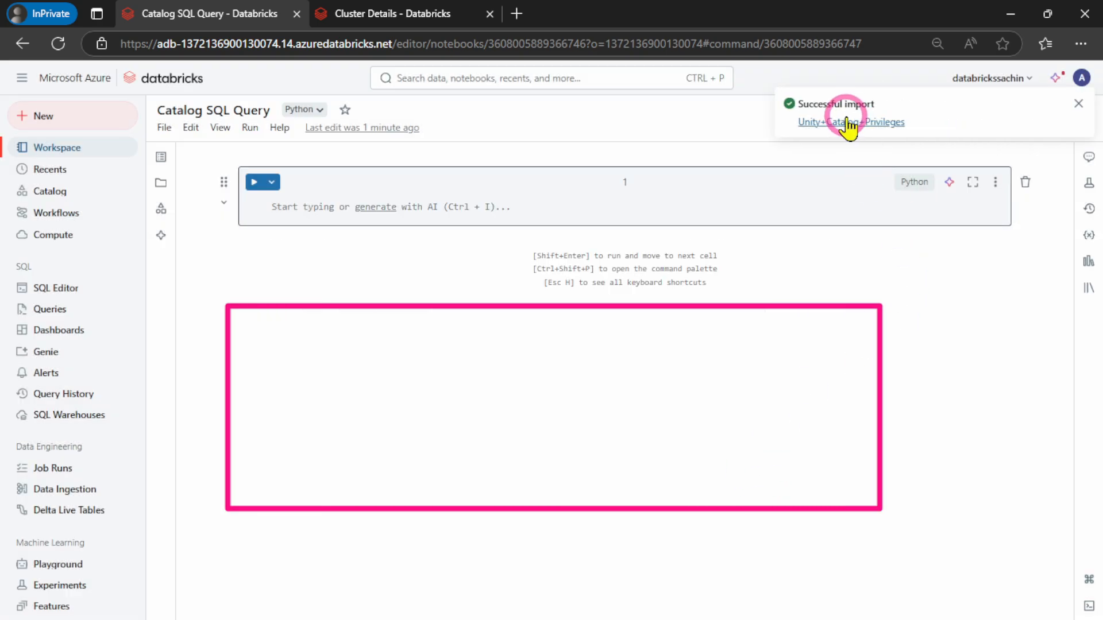
Open the imported Unity+Catalog+Privileges notebook and copy its GRANT USE_CATALOG statement for Developers into the first cell of Catalog SQL Query
{"action": "left_click", "coordinate": [849, 123]}
{"action": "left_click", "coordinate": [597, 13]}
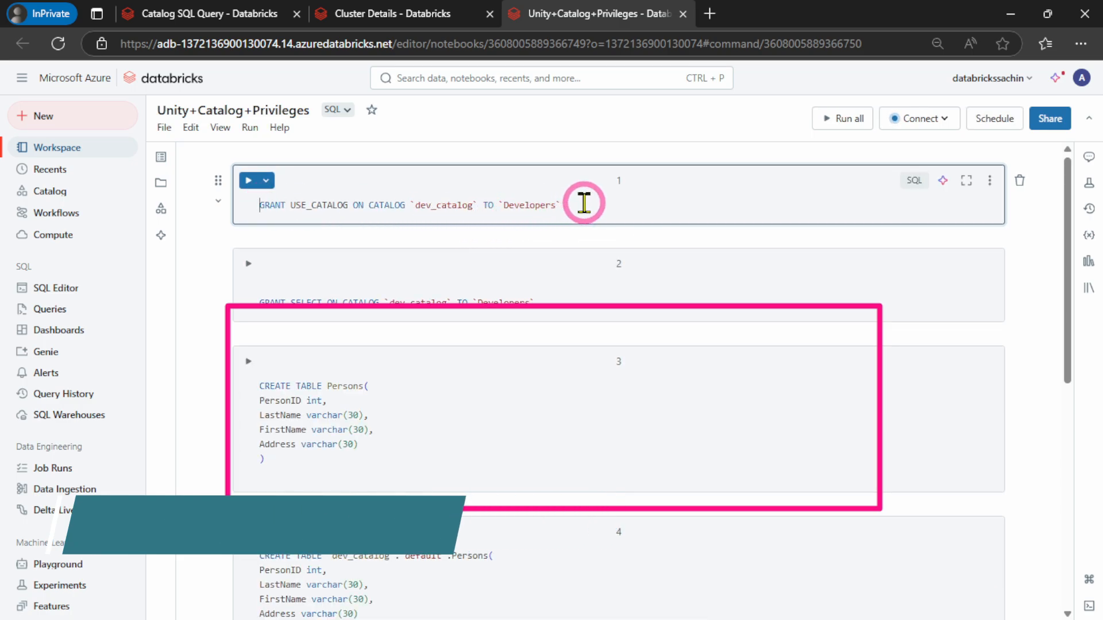
{"action": "left_click_drag", "start_coordinate": [588, 204], "coordinate": [296, 194]}
{"action": "key", "text": "ctrl+c"}
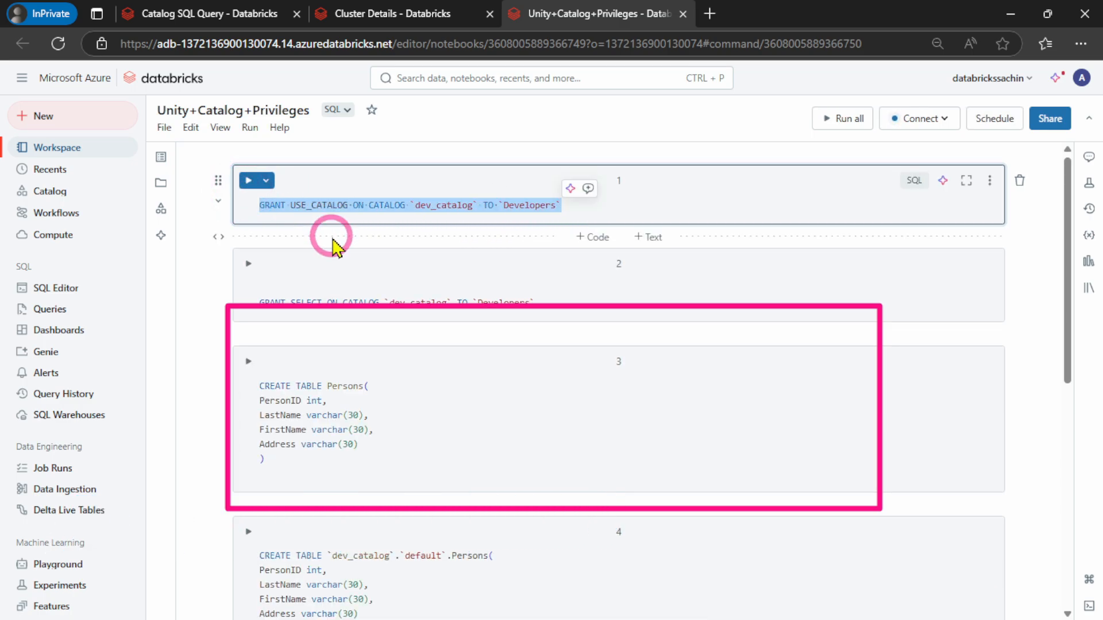
{"action": "left_click", "coordinate": [197, 14]}
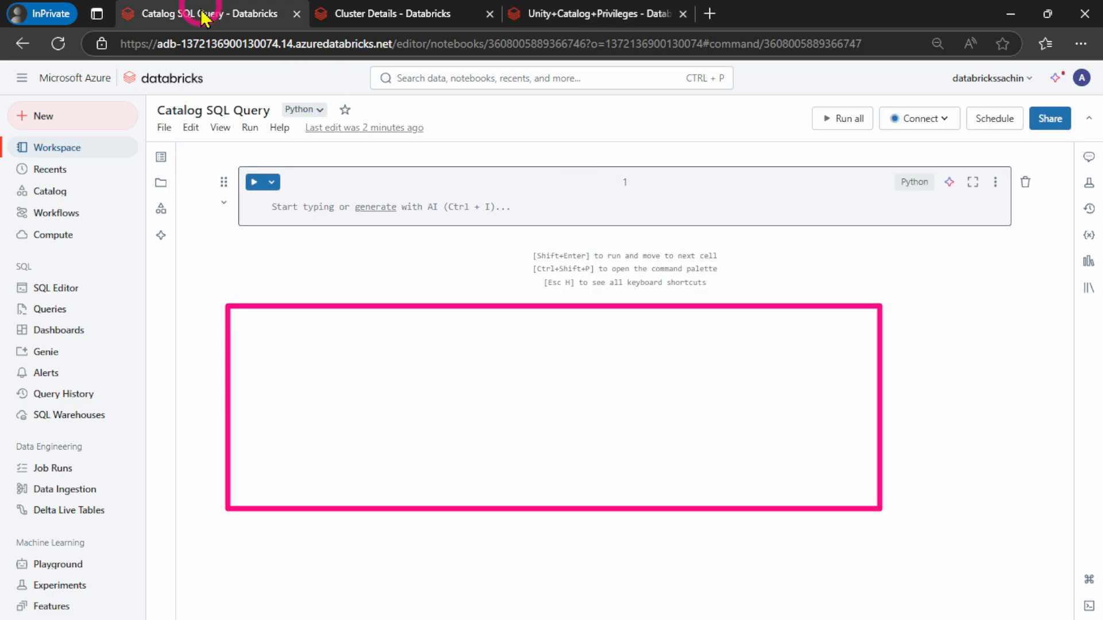
{"action": "key", "text": "ctrl+plus"}
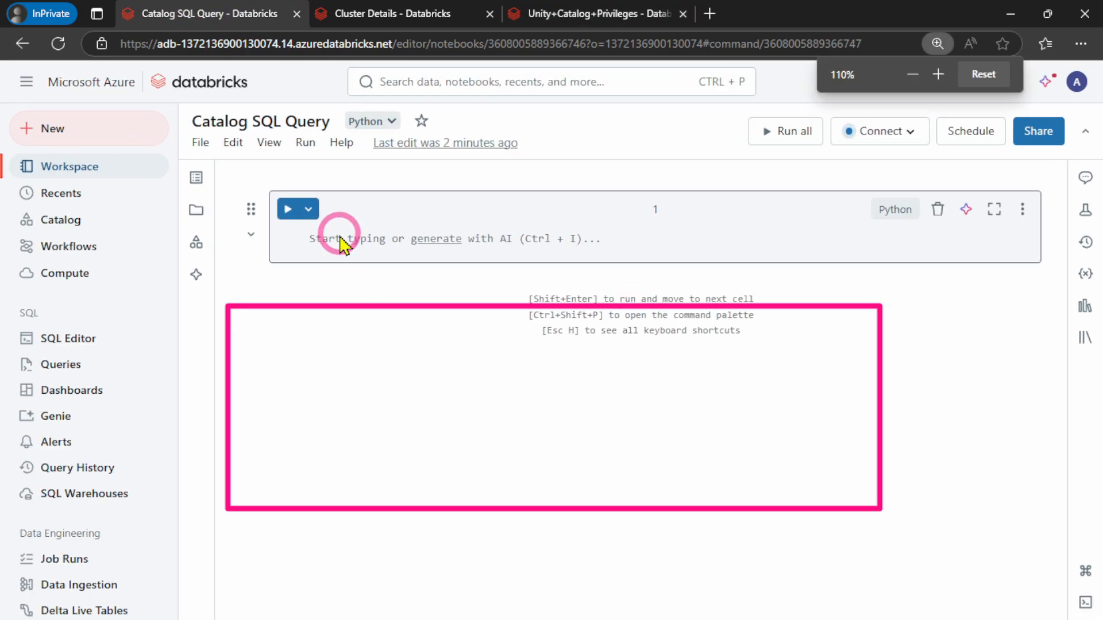
{"action": "left_click", "coordinate": [327, 236]}
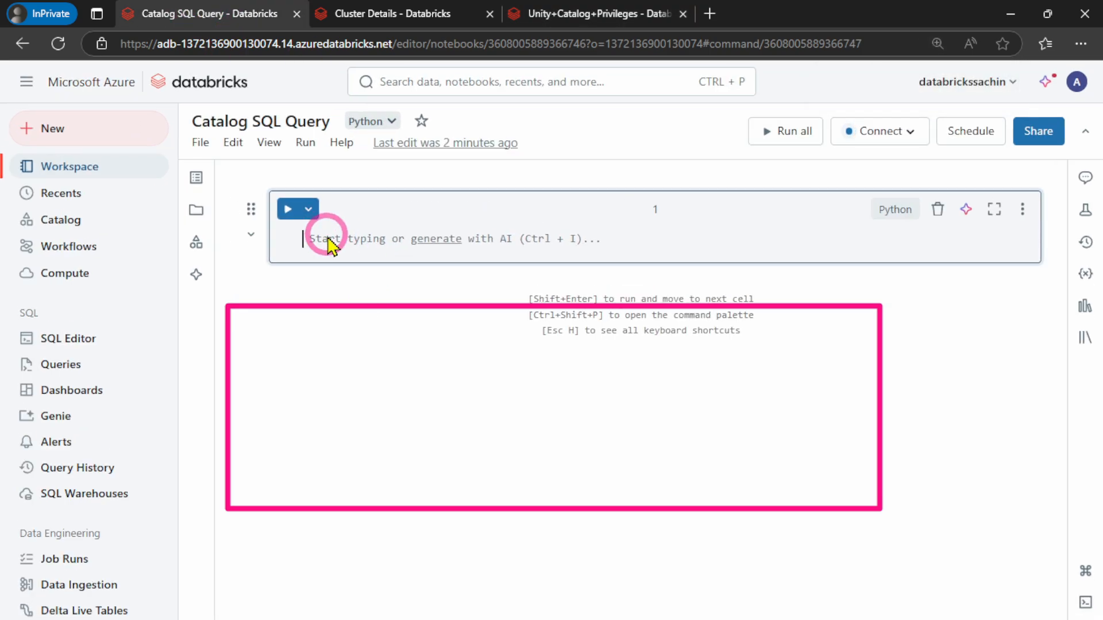
{"action": "key", "text": "ctrl+v"}
Change the default language of the Catalog SQL Query notebook to SQL and confirm the change
{"action": "left_click", "coordinate": [384, 122]}
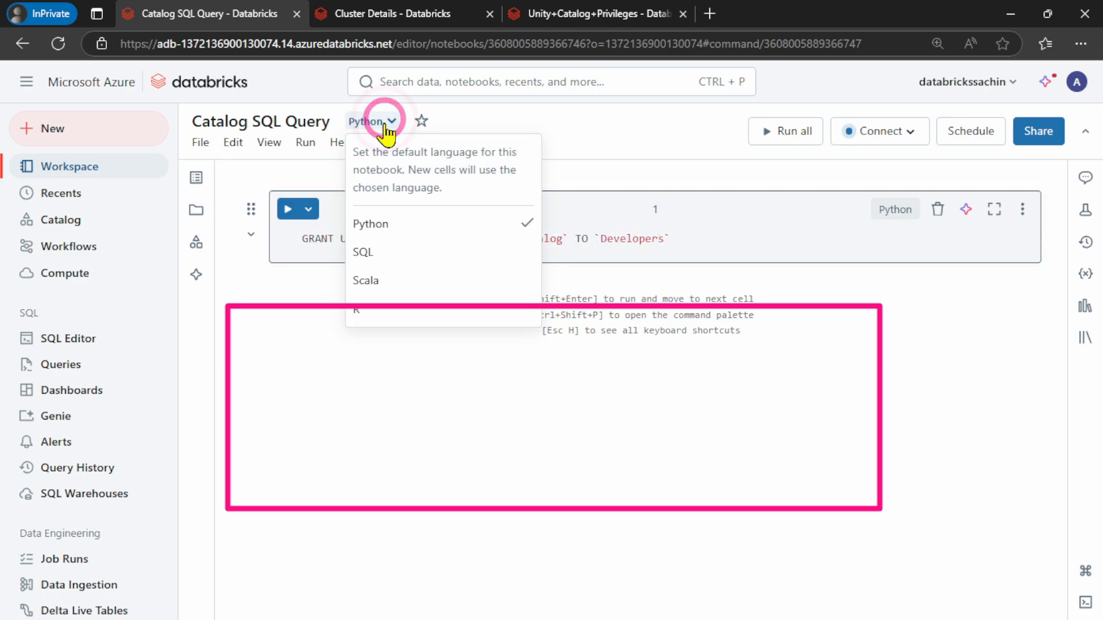
{"action": "left_click", "coordinate": [381, 256]}
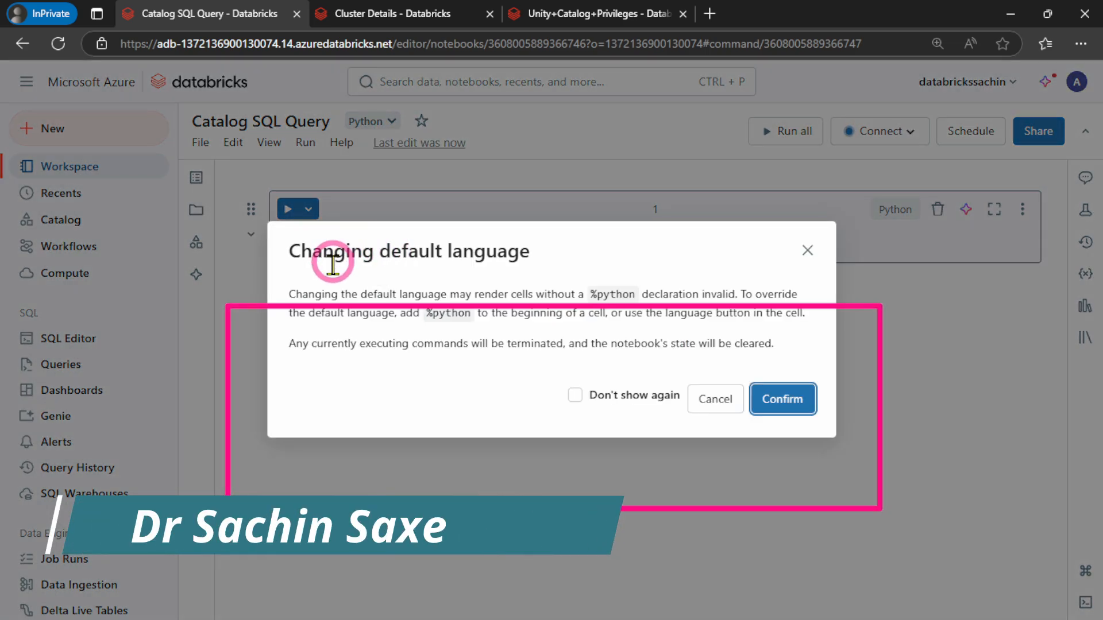
{"action": "left_click", "coordinate": [783, 400]}
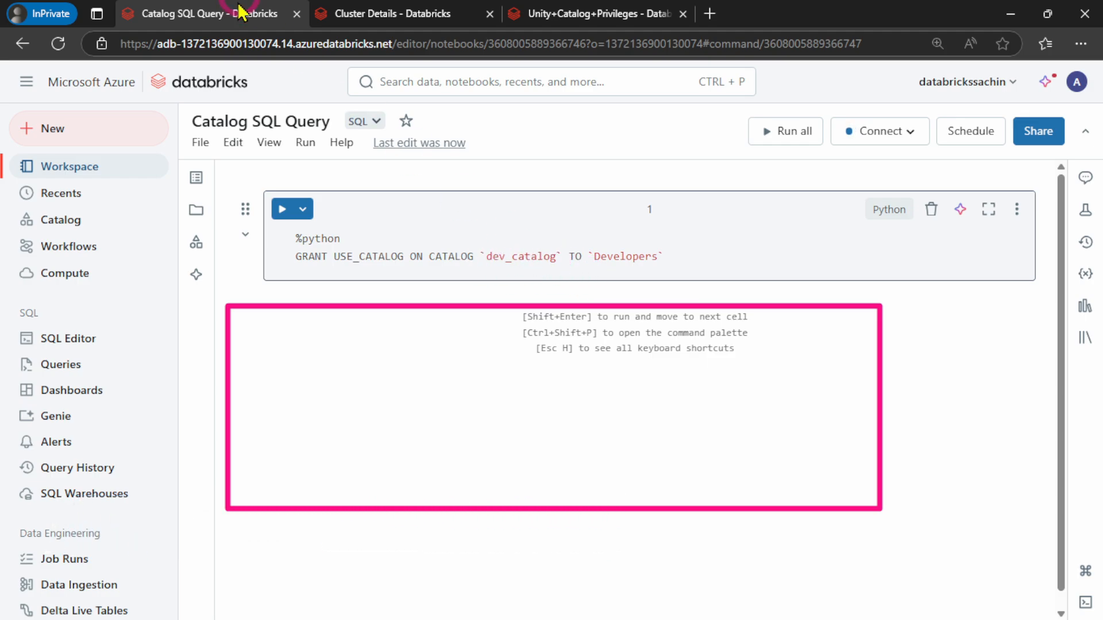
Check the catalog's name in Catalog Explorer and correct it to devcatalog in the notebook's GRANT statement
{"action": "left_click", "coordinate": [368, 14]}
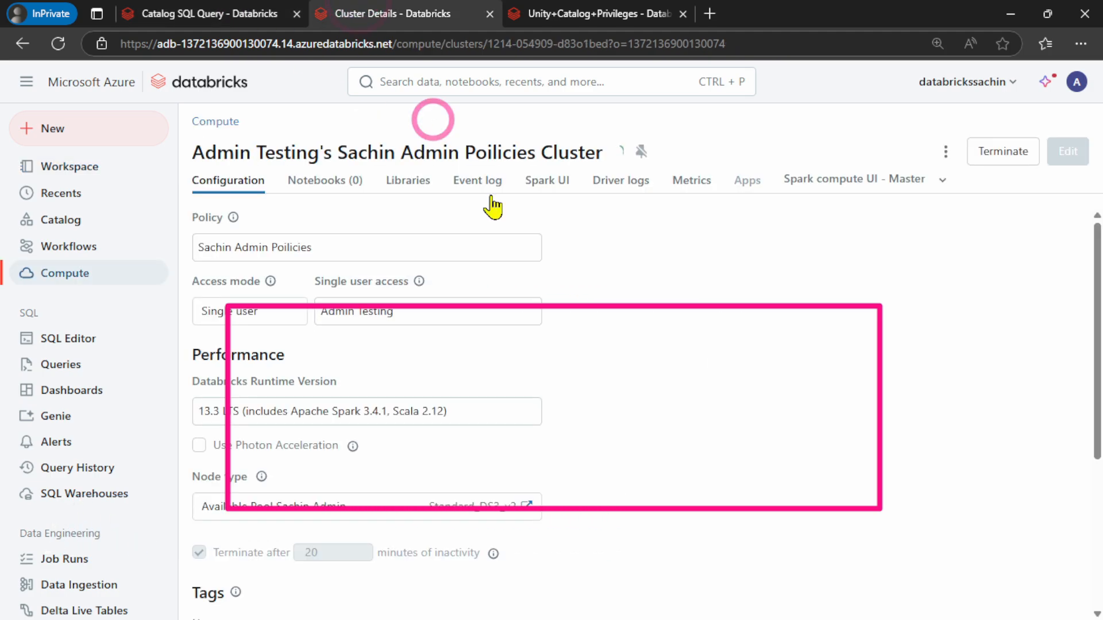
{"action": "left_click", "coordinate": [54, 225]}
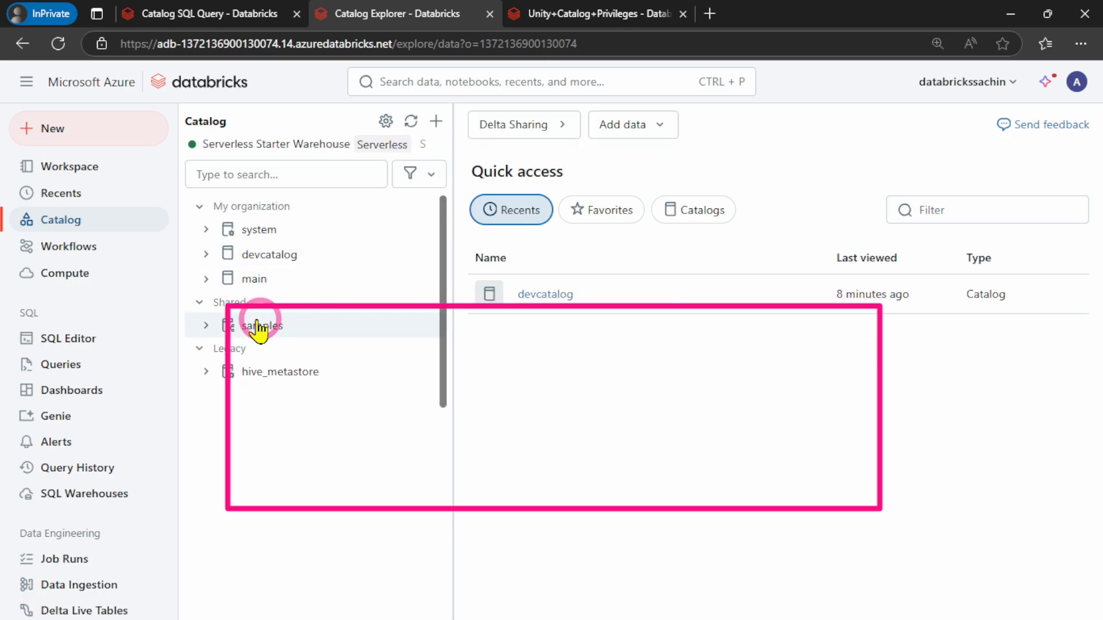
{"action": "left_click", "coordinate": [172, 12]}
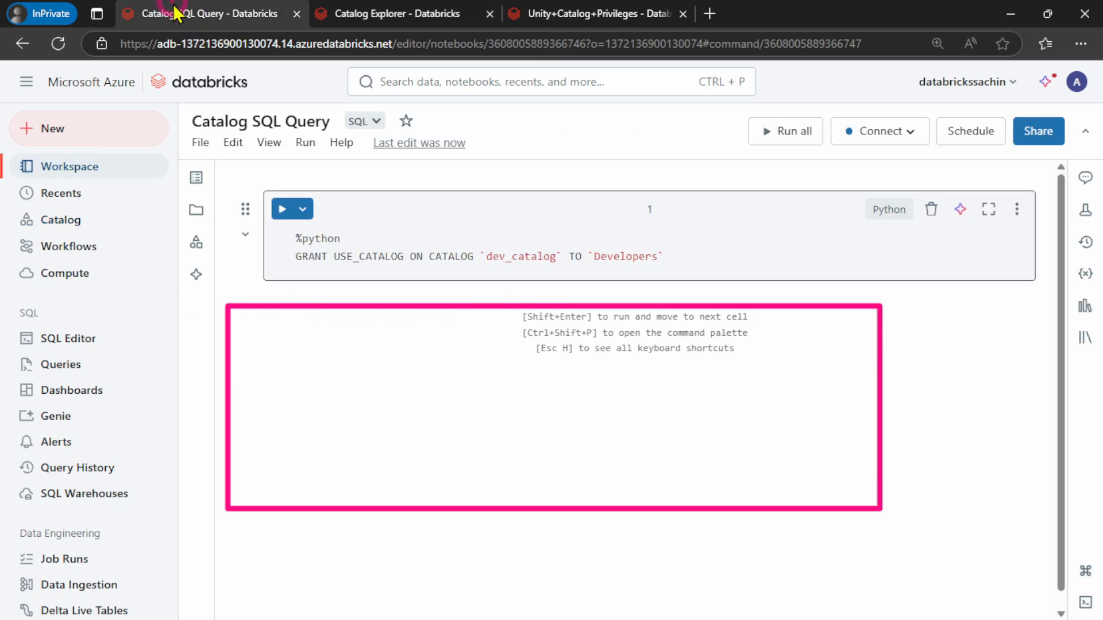
{"action": "left_click", "coordinate": [512, 257]}
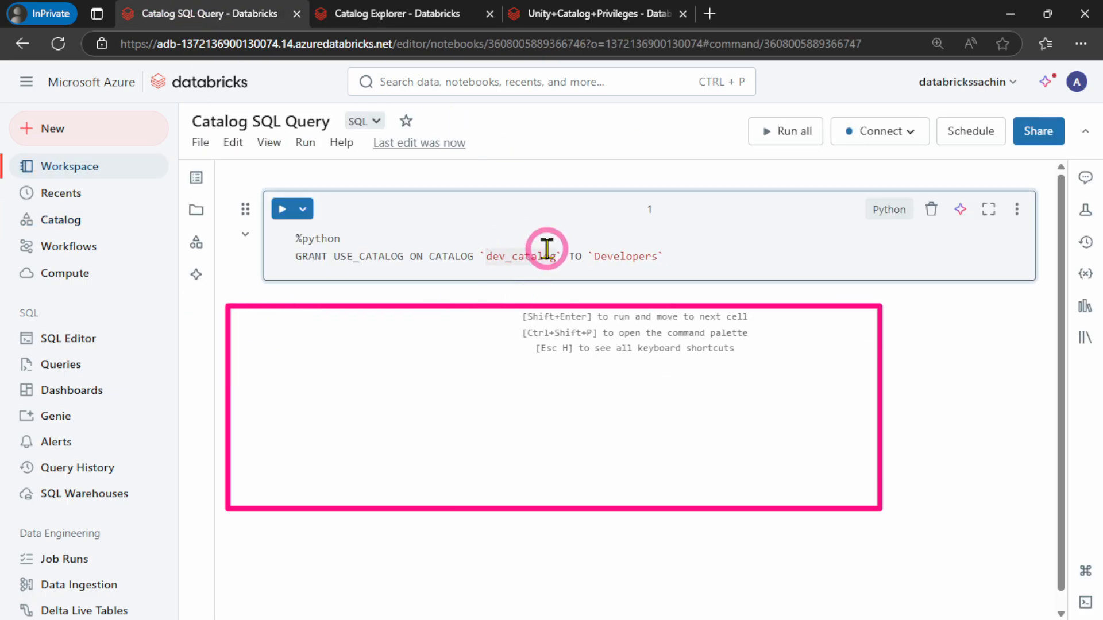
Copy the developer test user's display name from the account console's user list
{"action": "left_click", "coordinate": [653, 259]}
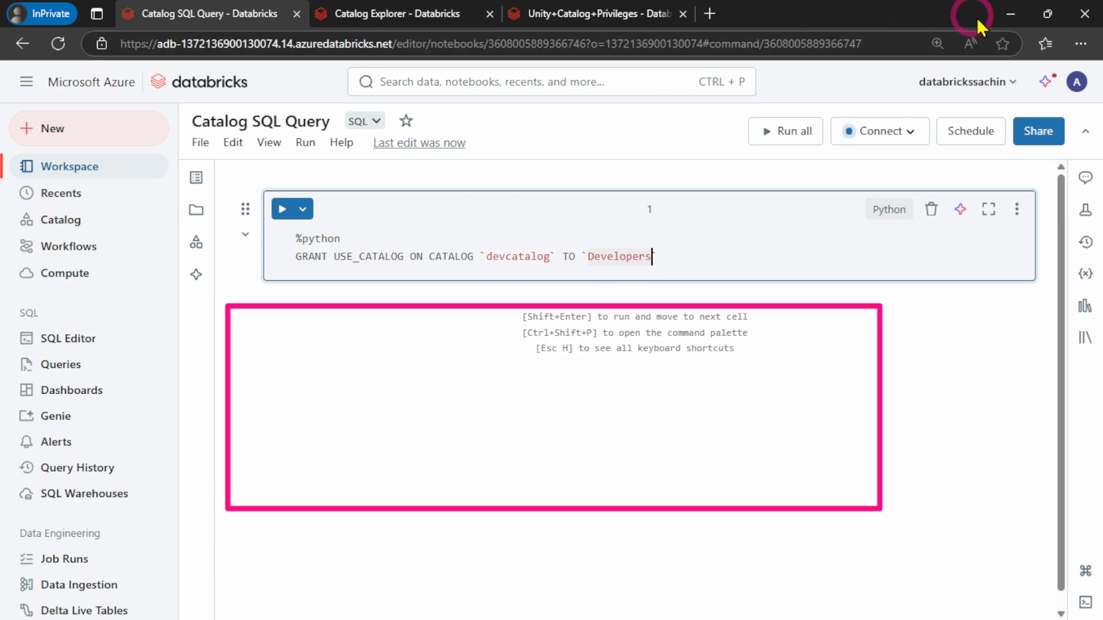
{"action": "left_click", "coordinate": [1011, 15]}
{"action": "left_click", "coordinate": [53, 210]}
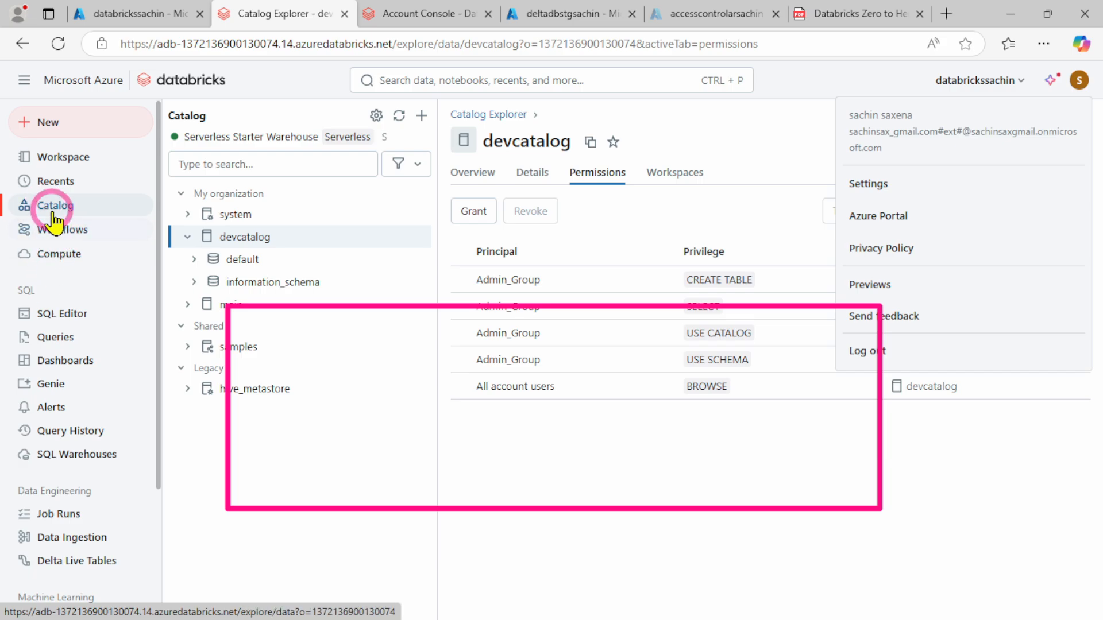
{"action": "left_click", "coordinate": [52, 213]}
{"action": "left_click", "coordinate": [405, 13]}
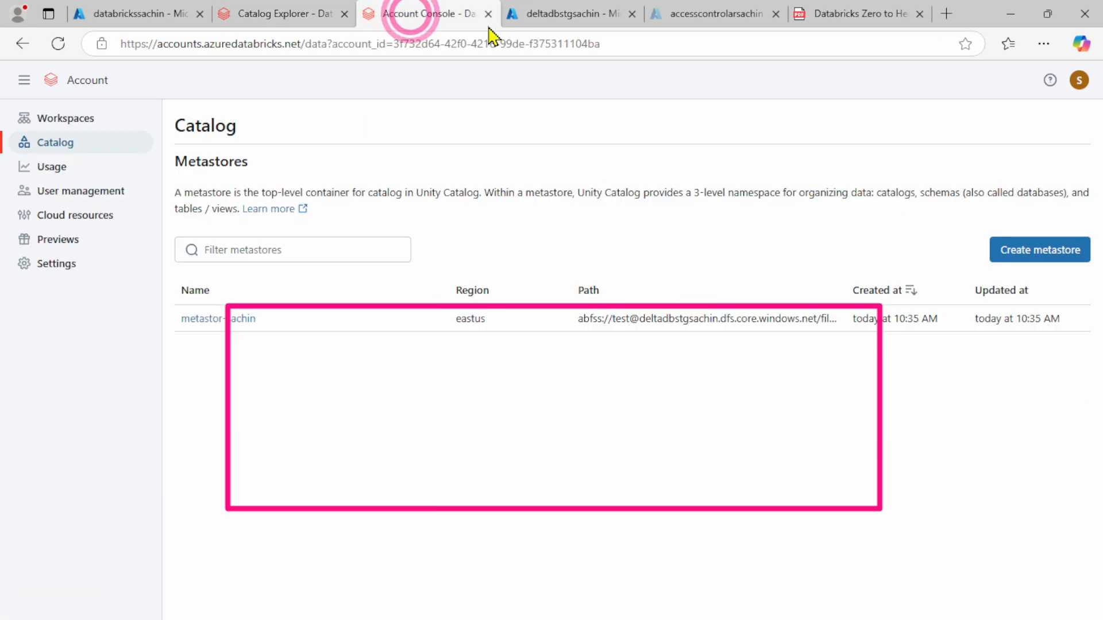
{"action": "left_click", "coordinate": [54, 191]}
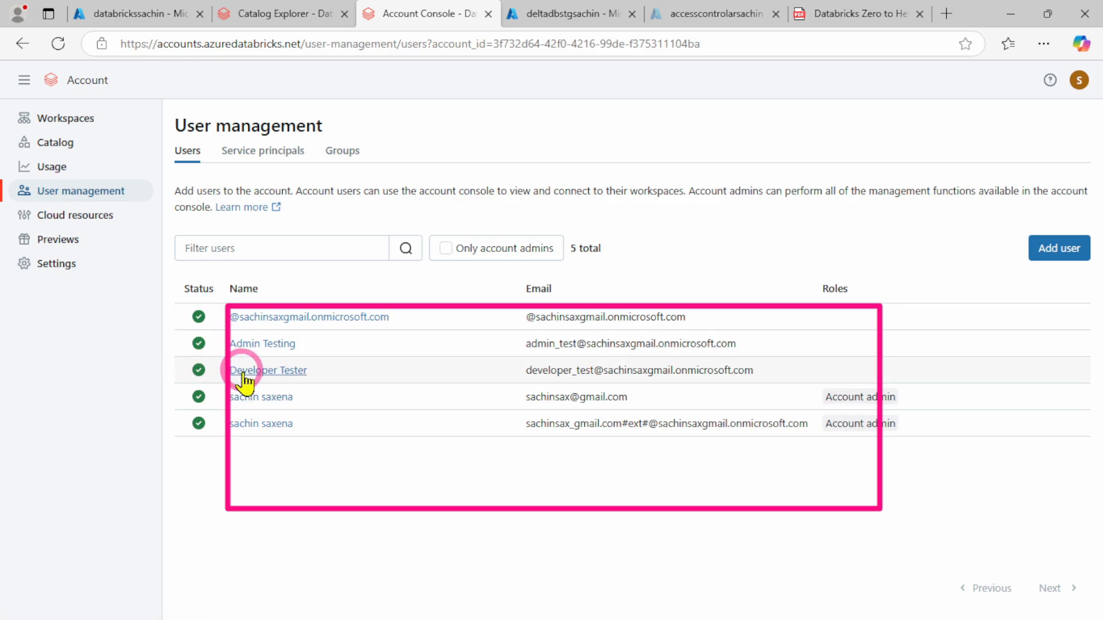
{"action": "left_click_drag", "start_coordinate": [320, 373], "coordinate": [260, 374]}
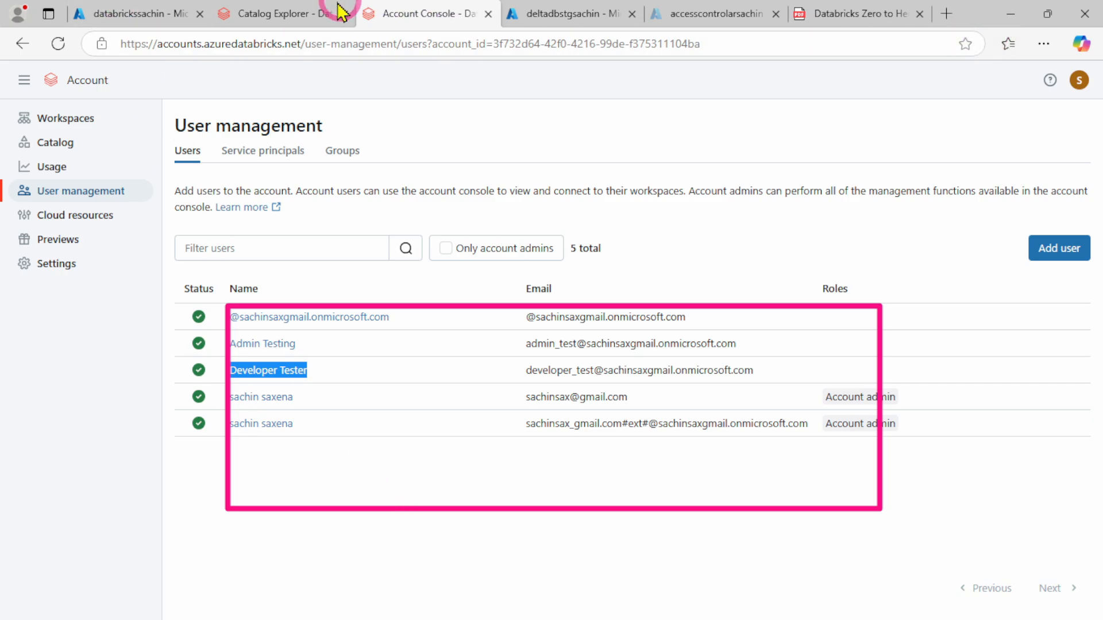
Replace Developers with the copied user name in the GRANT USE_CATALOG statement of the Catalog SQL Query notebook
{"action": "left_click", "coordinate": [282, 11]}
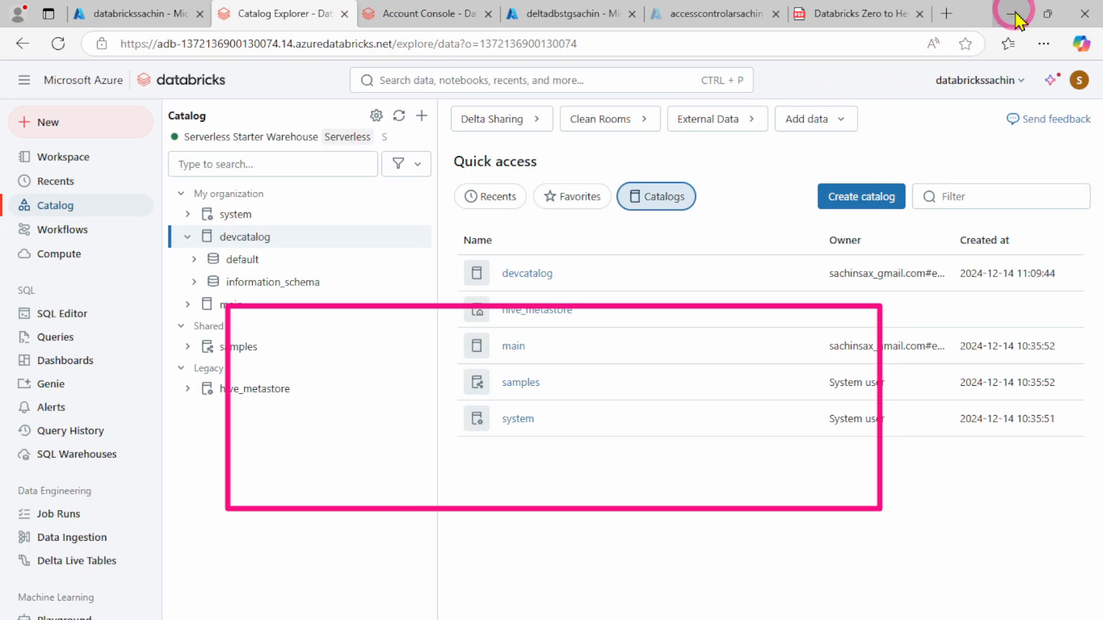
{"action": "left_click", "coordinate": [1013, 14]}
{"action": "mouse_move", "coordinate": [687, 618]}
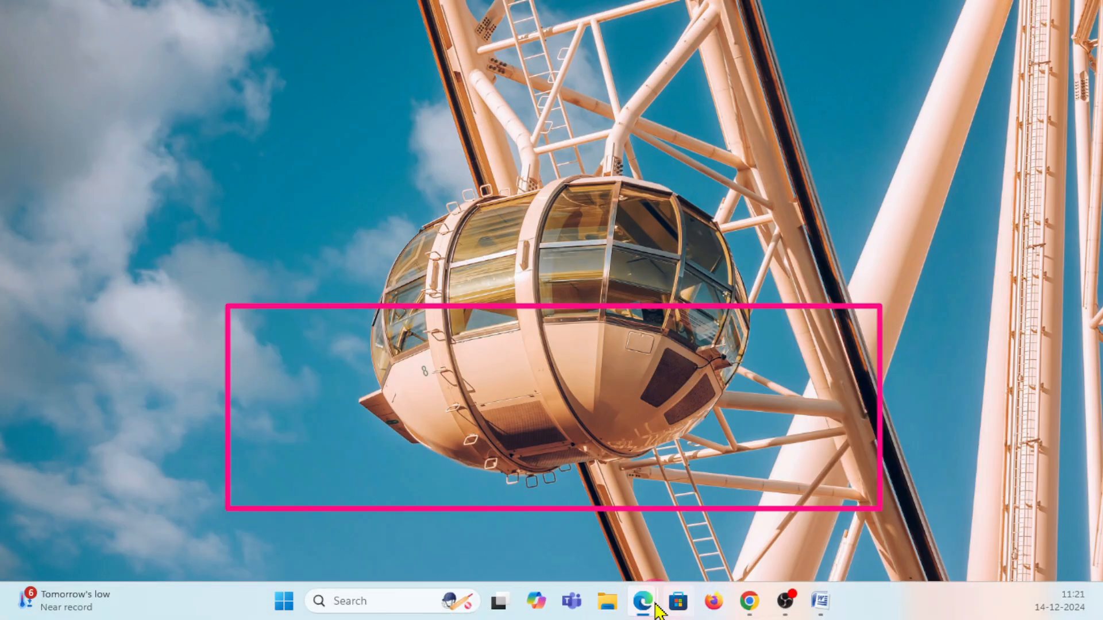
{"action": "mouse_move", "coordinate": [644, 612]}
{"action": "left_click", "coordinate": [793, 525]}
{"action": "left_click", "coordinate": [572, 271]}
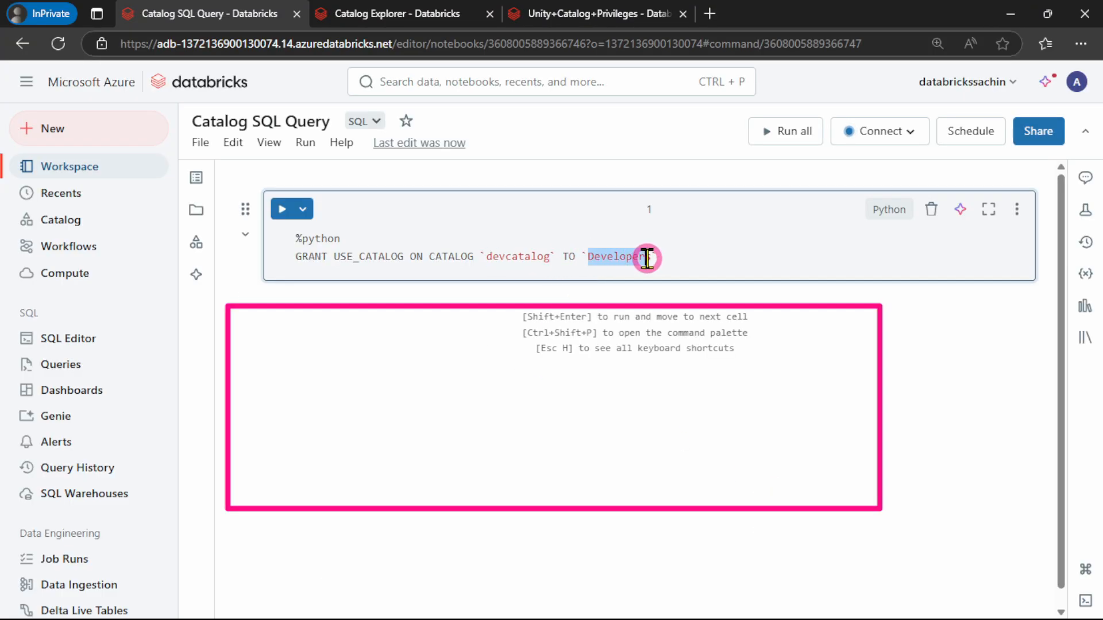
{"action": "left_click_drag", "start_coordinate": [647, 258], "coordinate": [651, 260]}
{"action": "type", "text": "Developer Tester"}
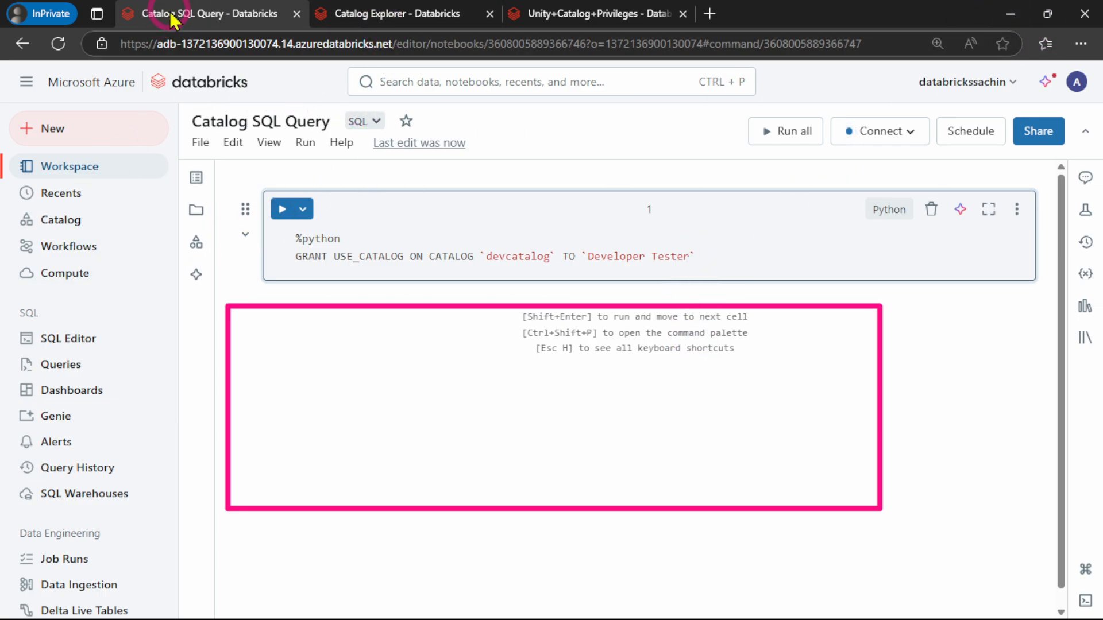
Check the signed-in admin account's profile, group memberships and workspace in the settings
{"action": "left_click", "coordinate": [379, 13]}
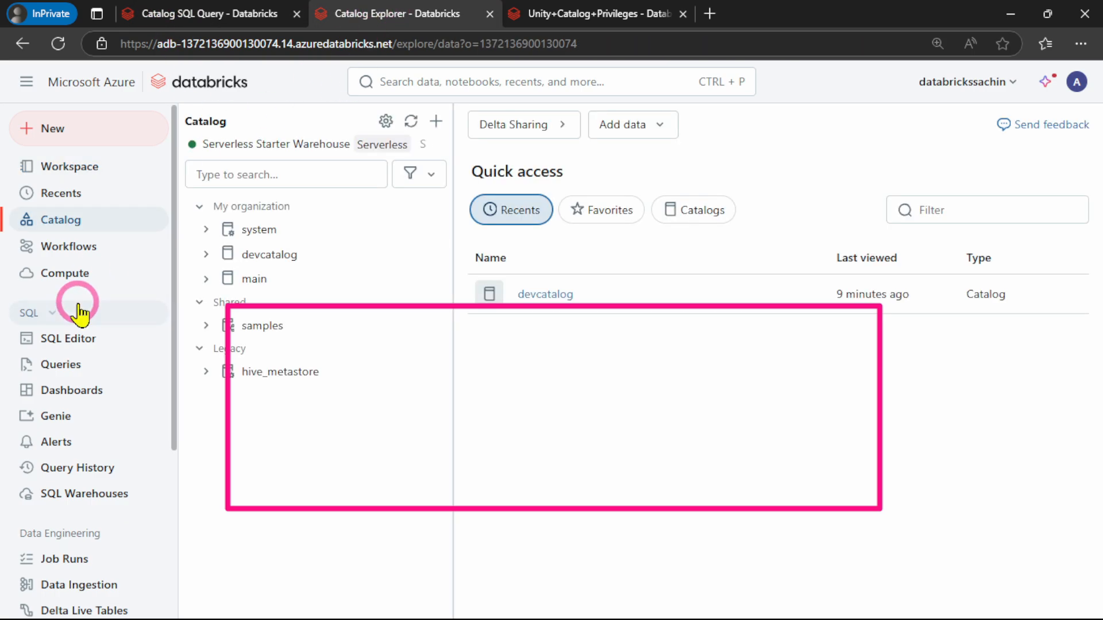
{"action": "left_click", "coordinate": [1077, 81]}
{"action": "left_click", "coordinate": [885, 179]}
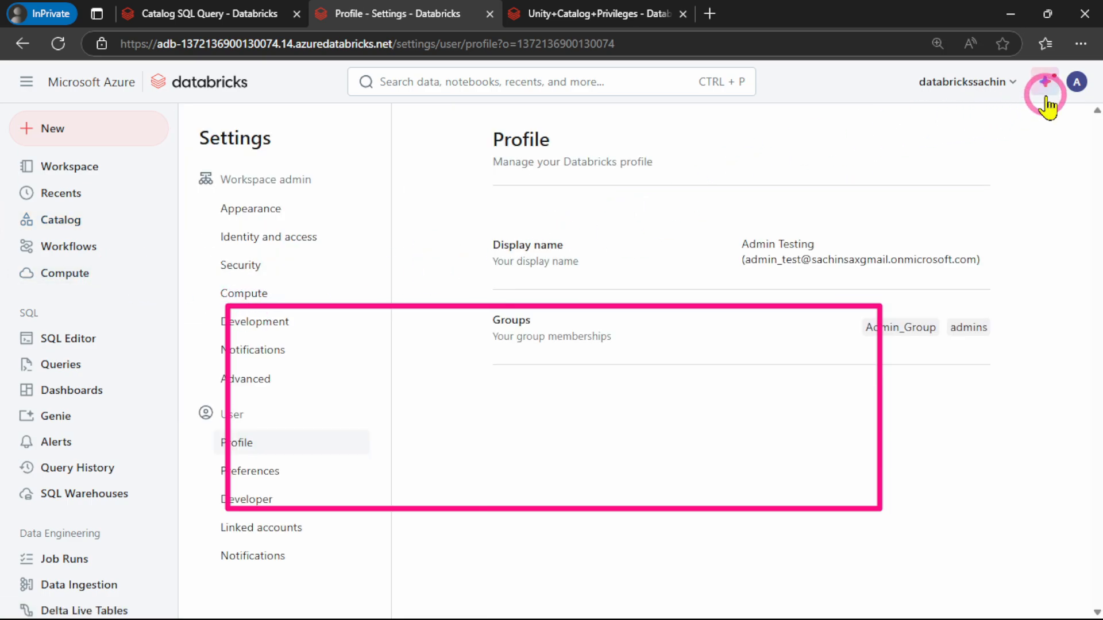
{"action": "left_click", "coordinate": [977, 86]}
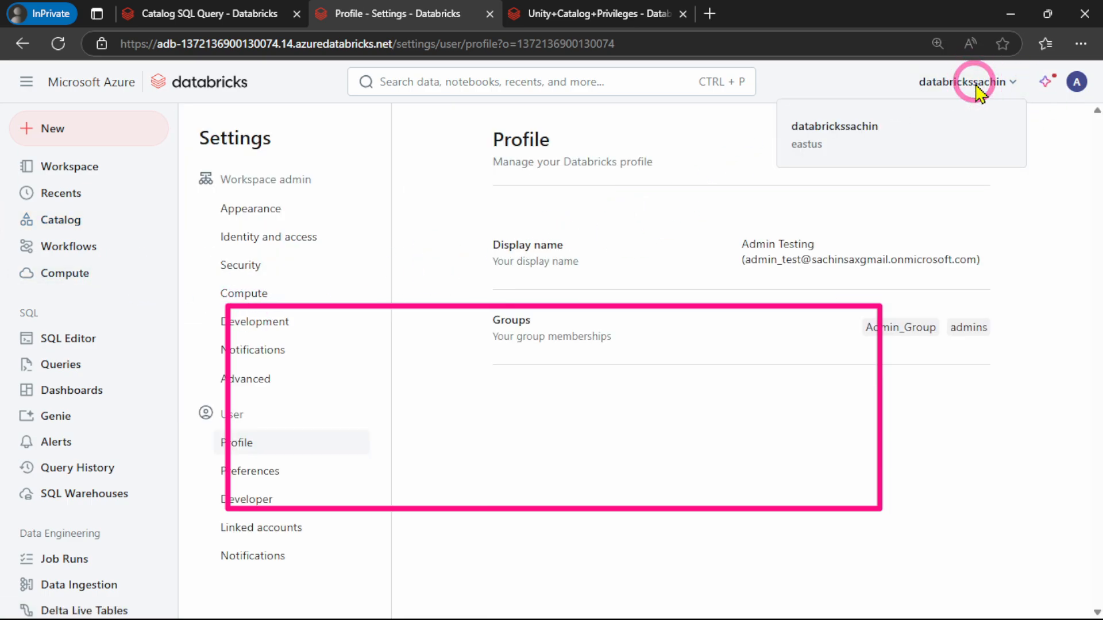
Copy the group name Developer_Group from the groups list in the account console's user management
{"action": "left_click", "coordinate": [1012, 19]}
{"action": "mouse_move", "coordinate": [643, 611]}
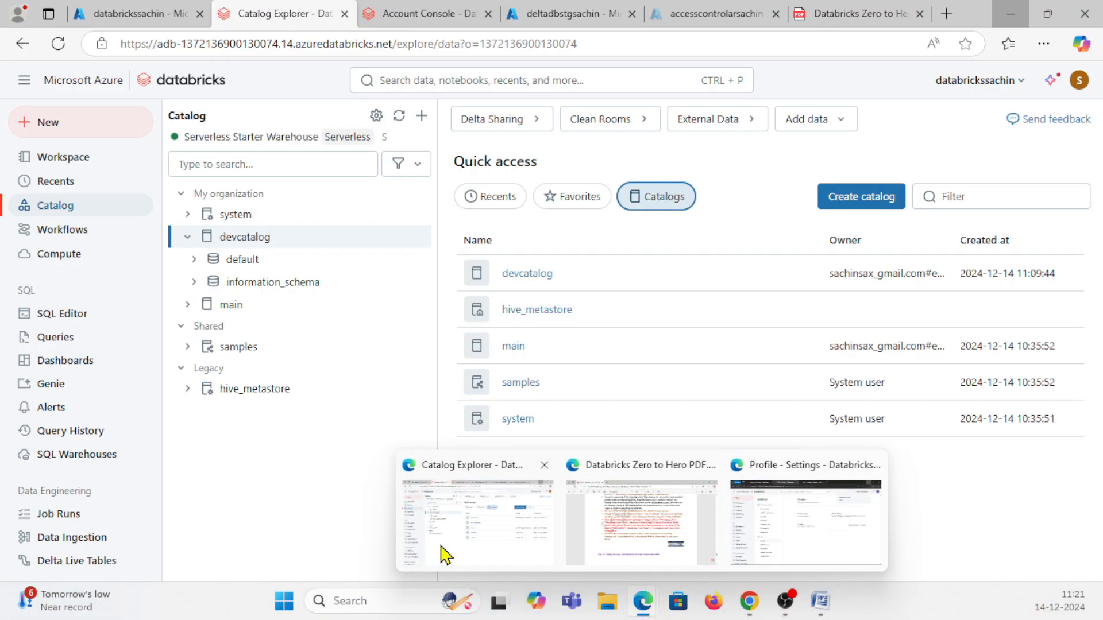
{"action": "left_click", "coordinate": [428, 560]}
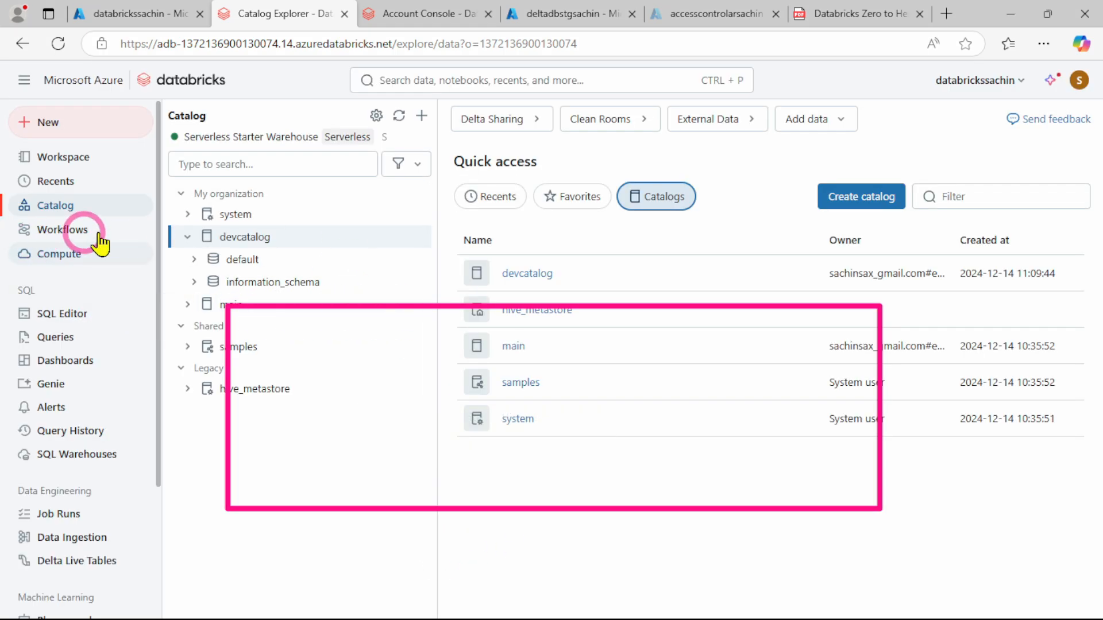
{"action": "left_click", "coordinate": [419, 15]}
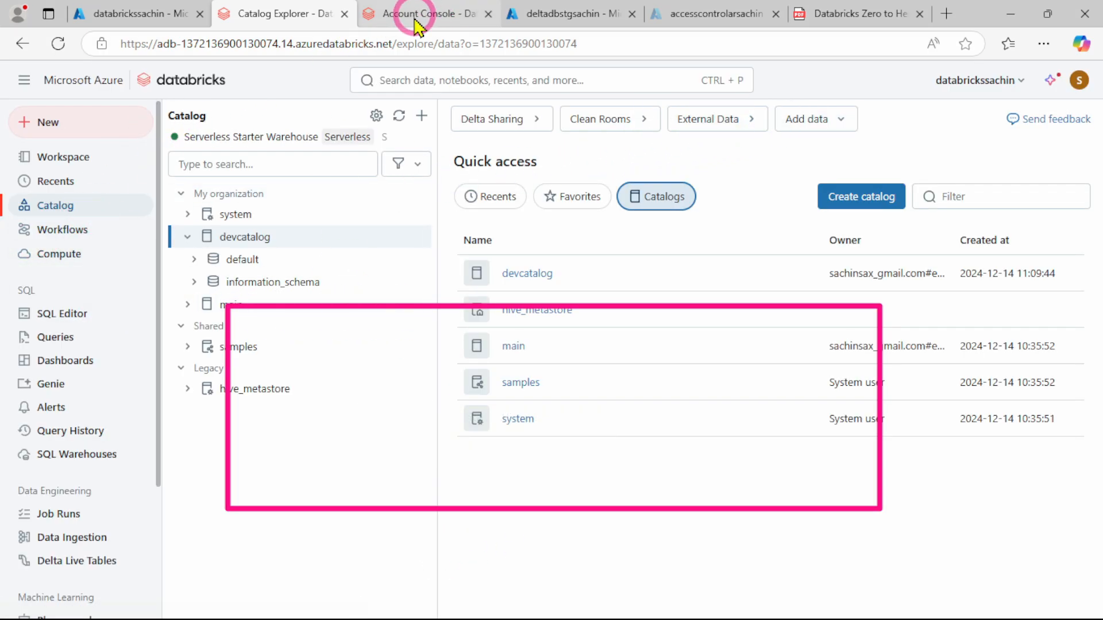
{"action": "left_click", "coordinate": [54, 143]}
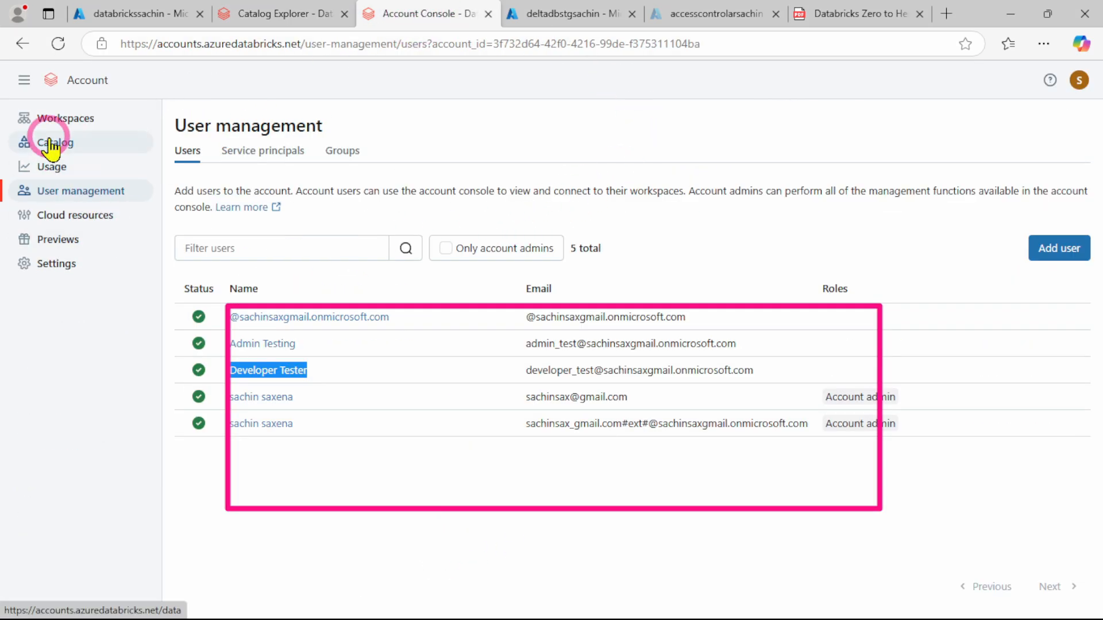
{"action": "left_click", "coordinate": [61, 189]}
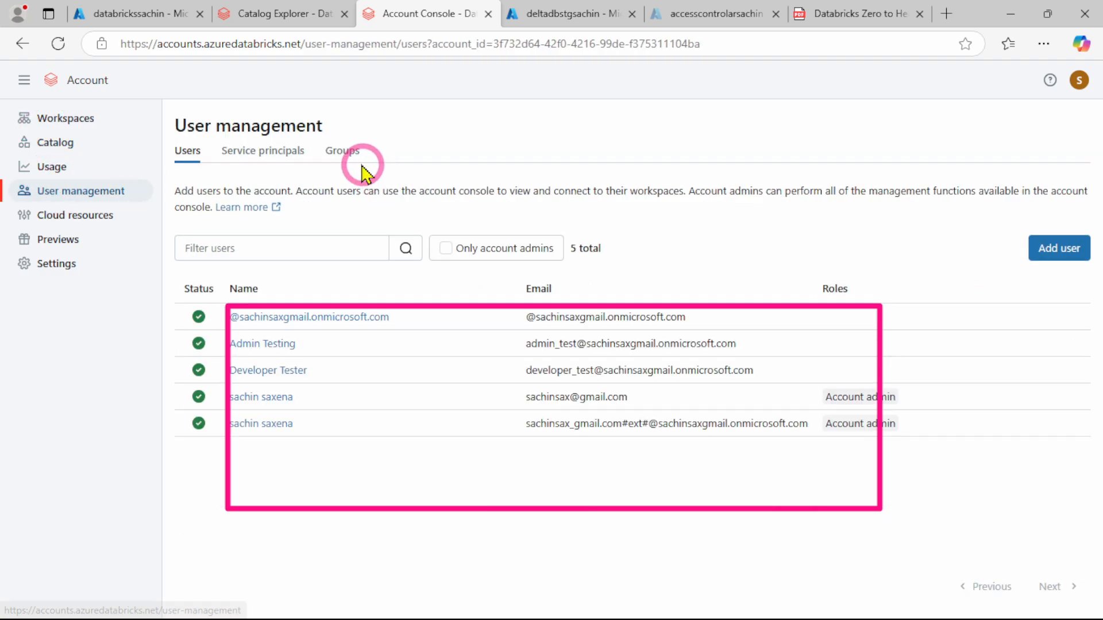
{"action": "left_click", "coordinate": [347, 157]}
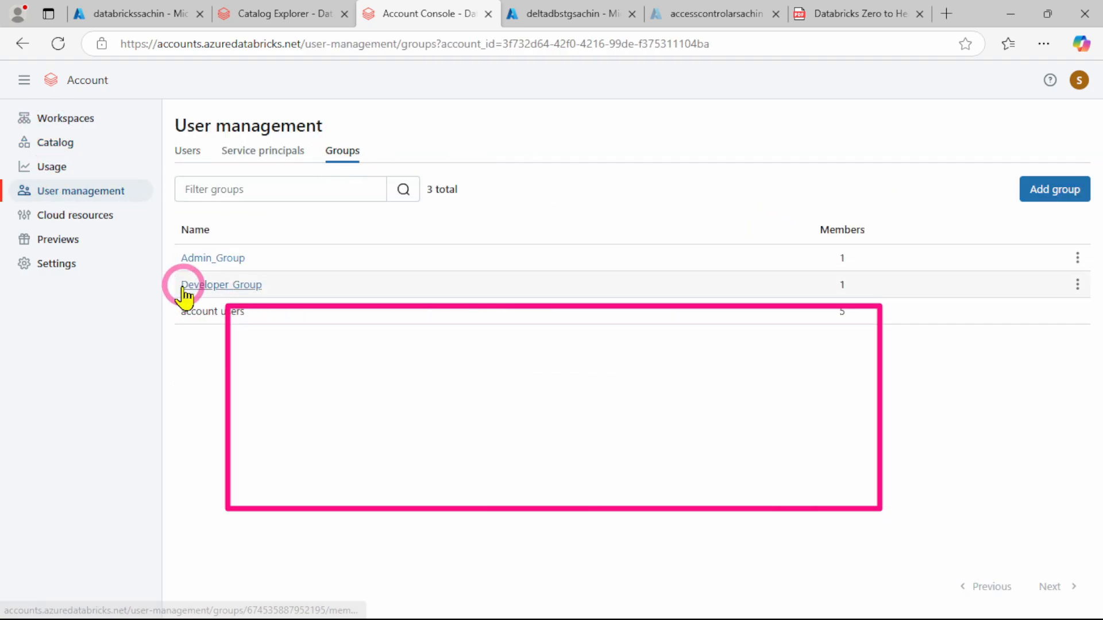
{"action": "left_click_drag", "start_coordinate": [180, 286], "coordinate": [265, 290]}
{"action": "key", "text": "ctrl+c"}
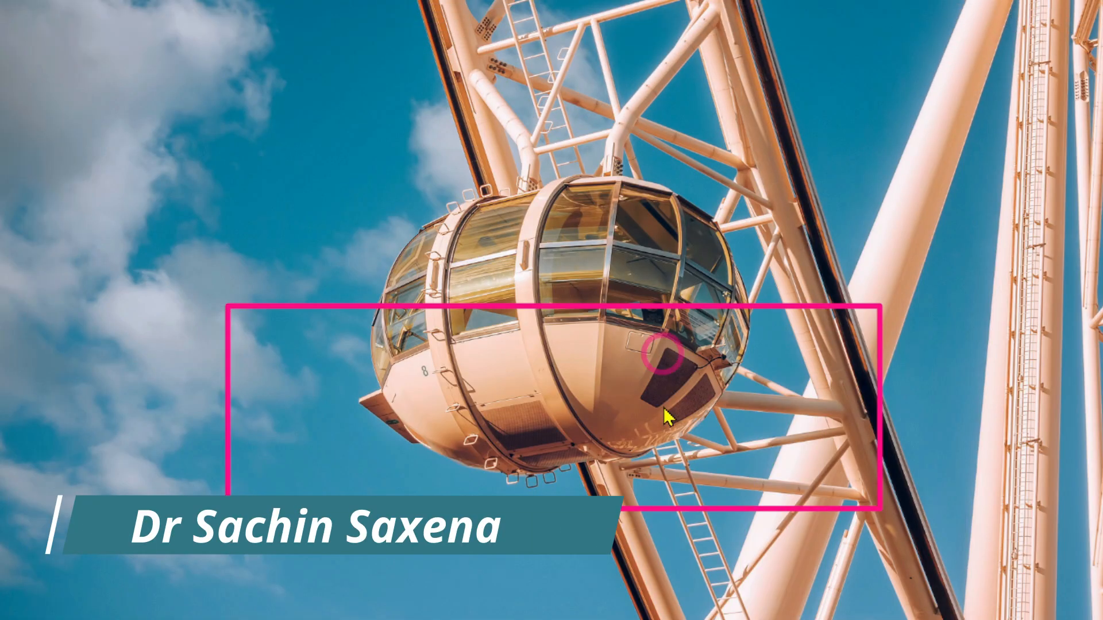
Set the grantee in the Catalog SQL Query notebook's GRANT USE_CATALOG statement to Developer_Group and run the cell
{"action": "mouse_move", "coordinate": [706, 618]}
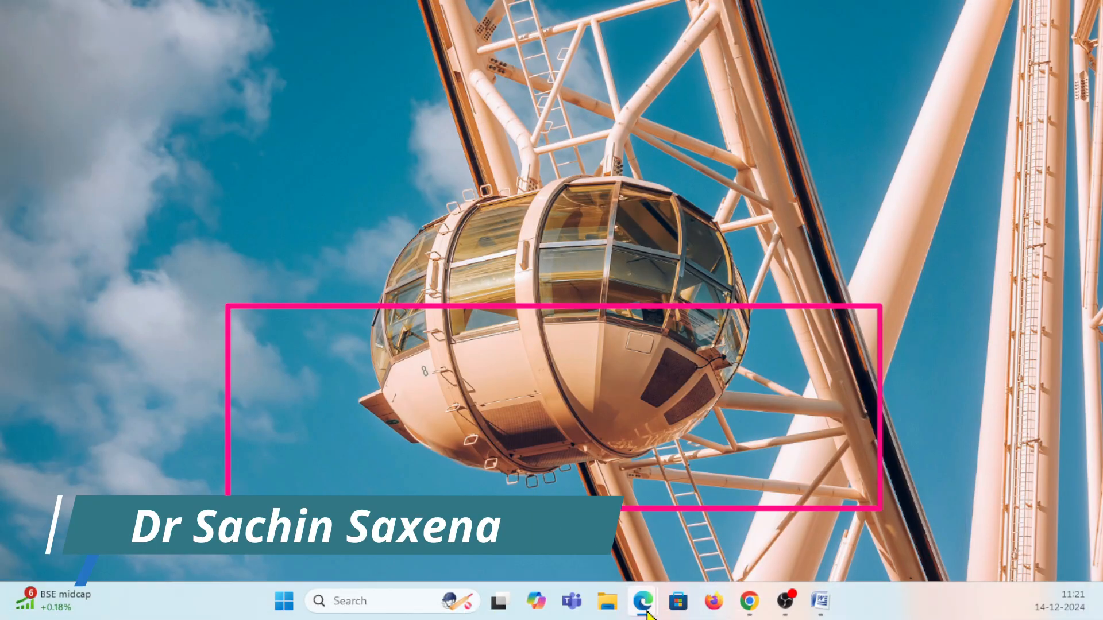
{"action": "mouse_move", "coordinate": [647, 612]}
{"action": "left_click", "coordinate": [805, 505]}
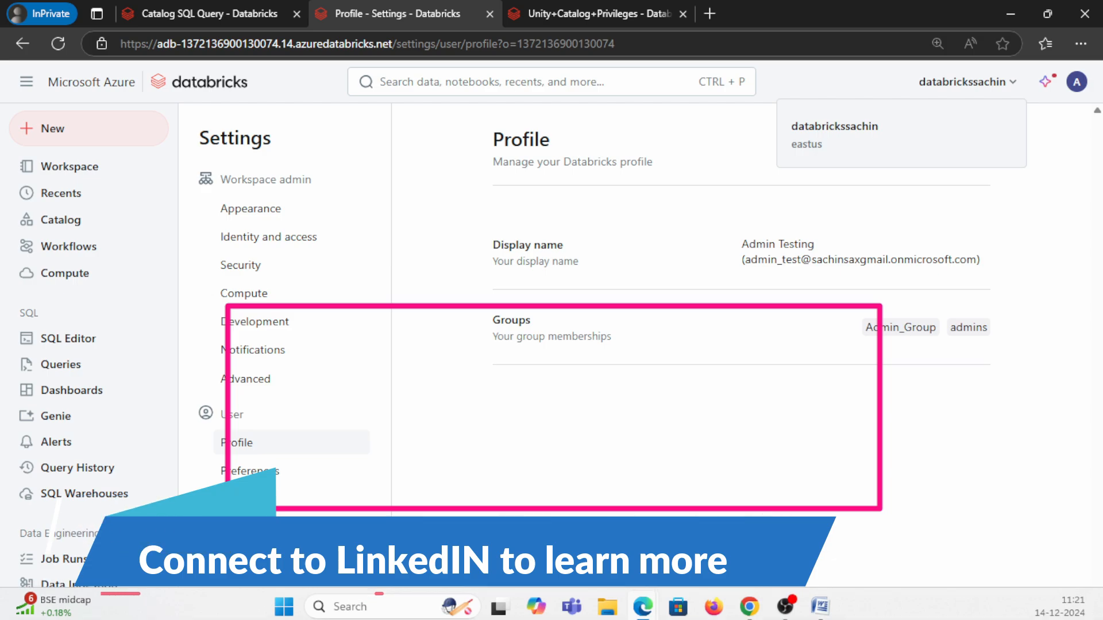
{"action": "left_click", "coordinate": [210, 14]}
{"action": "left_click", "coordinate": [621, 264]}
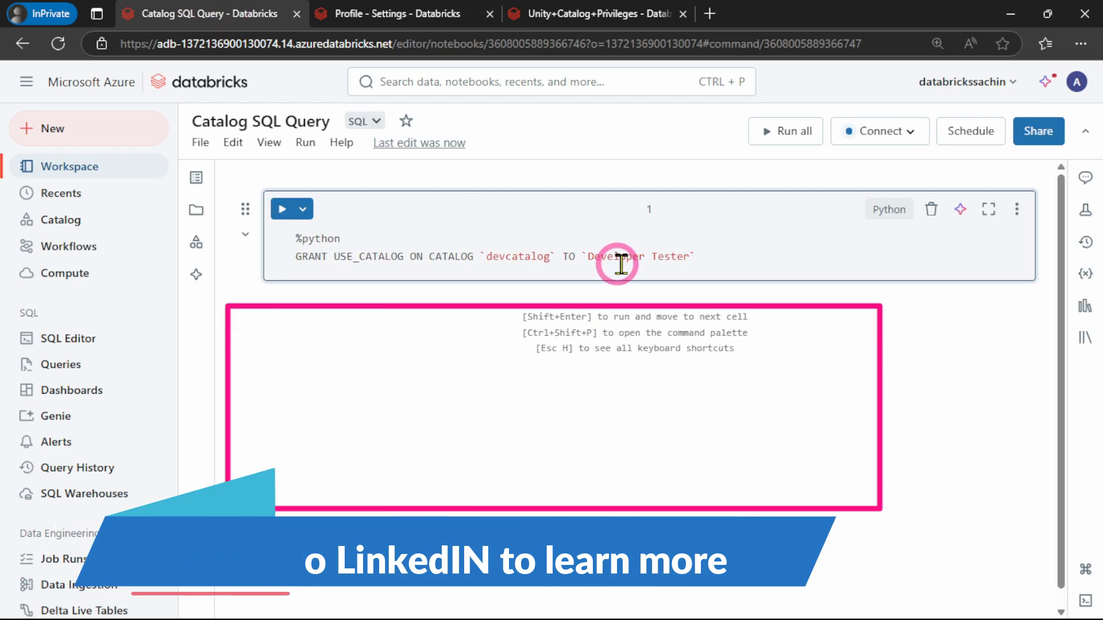
{"action": "left_click_drag", "start_coordinate": [588, 259], "coordinate": [690, 259]}
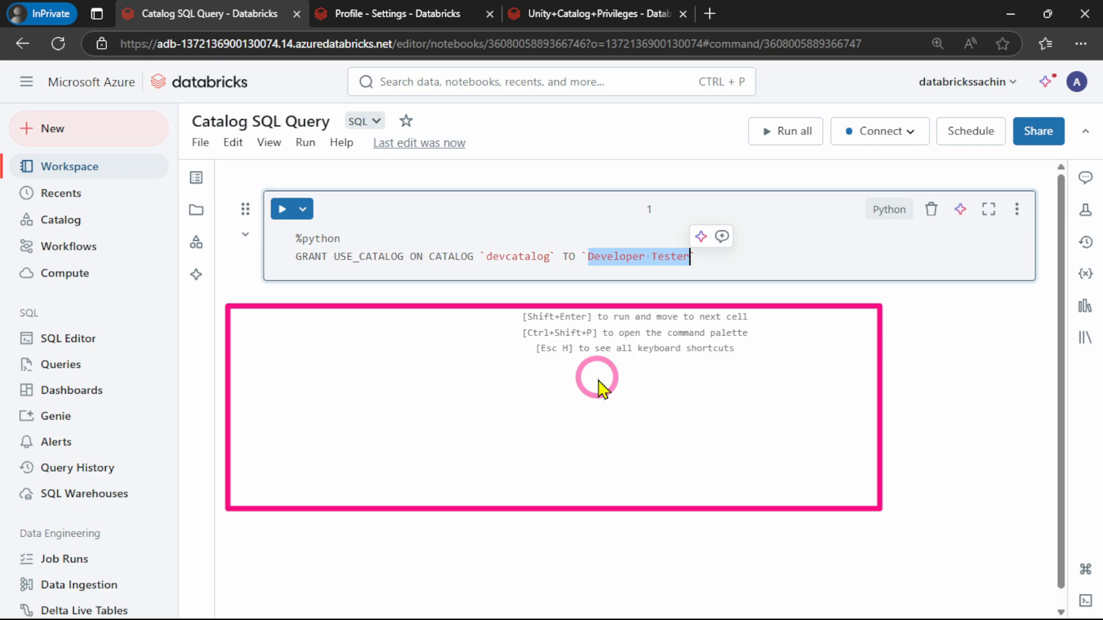
{"action": "key", "text": "ctrl+v"}
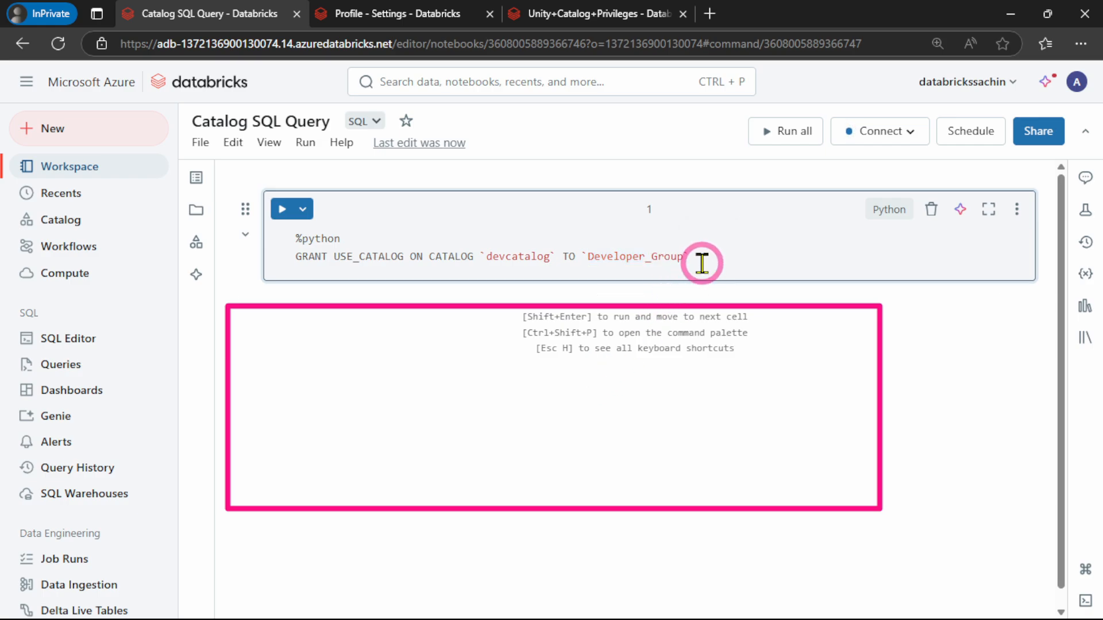
{"action": "left_click", "coordinate": [283, 210]}
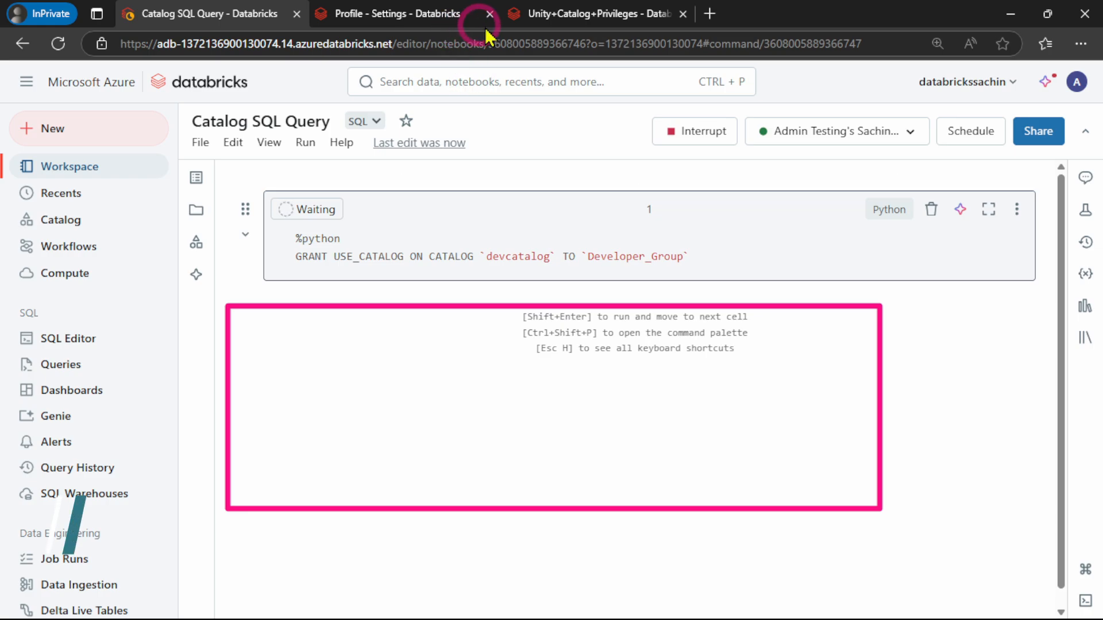
Copy the GRANT SELECT statement from the Unity+Catalog+Privileges notebook's second cell and return to the Catalog SQL Query notebook
{"action": "left_click", "coordinate": [538, 12]}
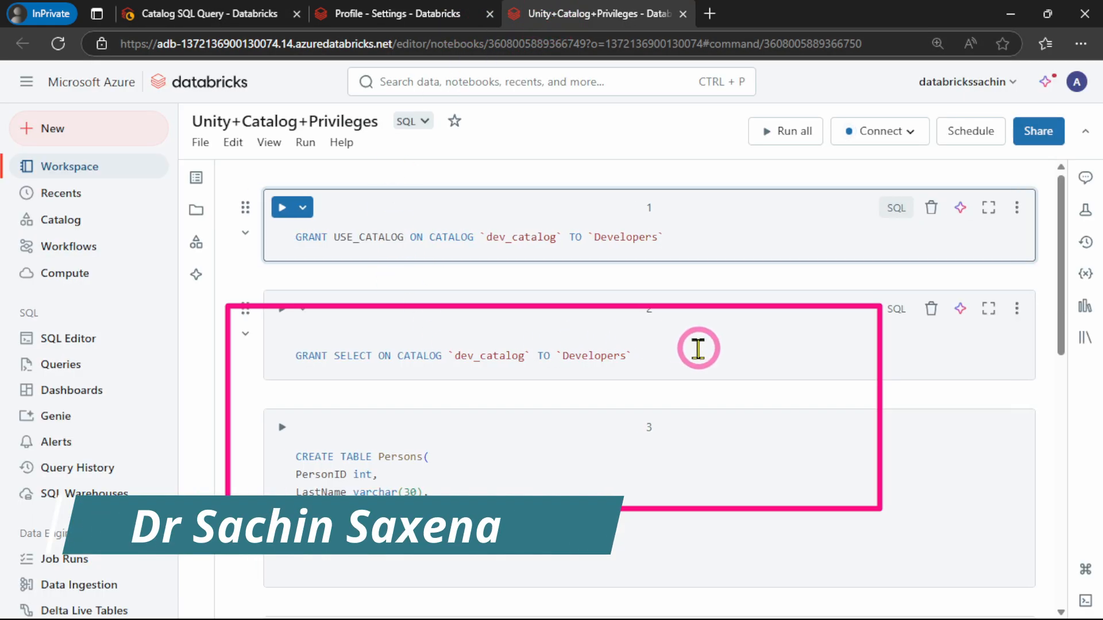
{"action": "left_click_drag", "start_coordinate": [690, 350], "coordinate": [270, 364]}
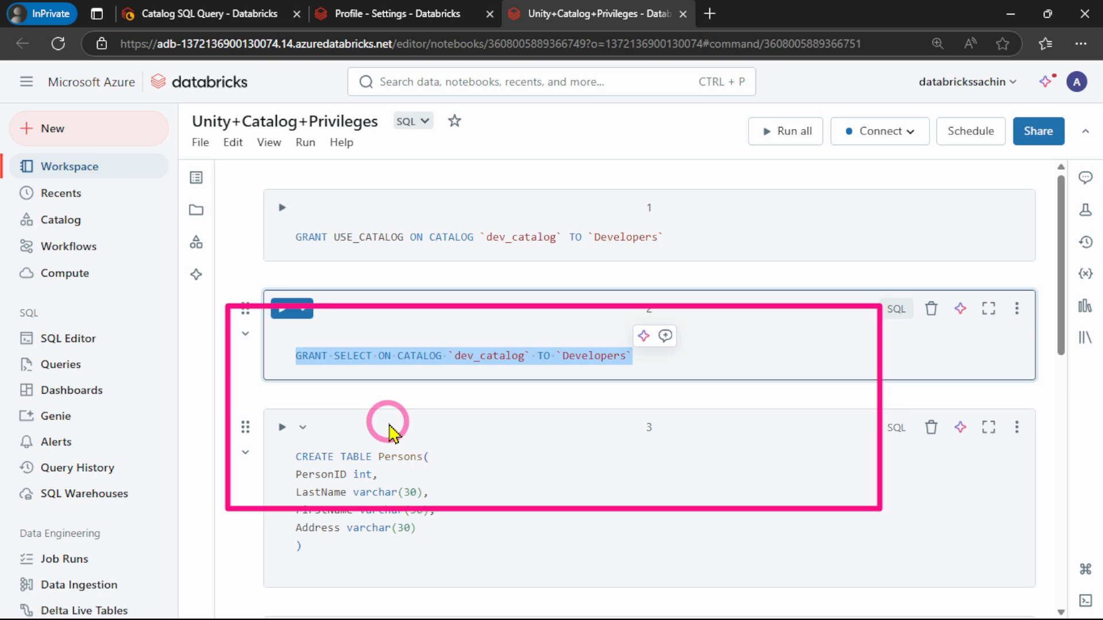
{"action": "left_click", "coordinate": [196, 13]}
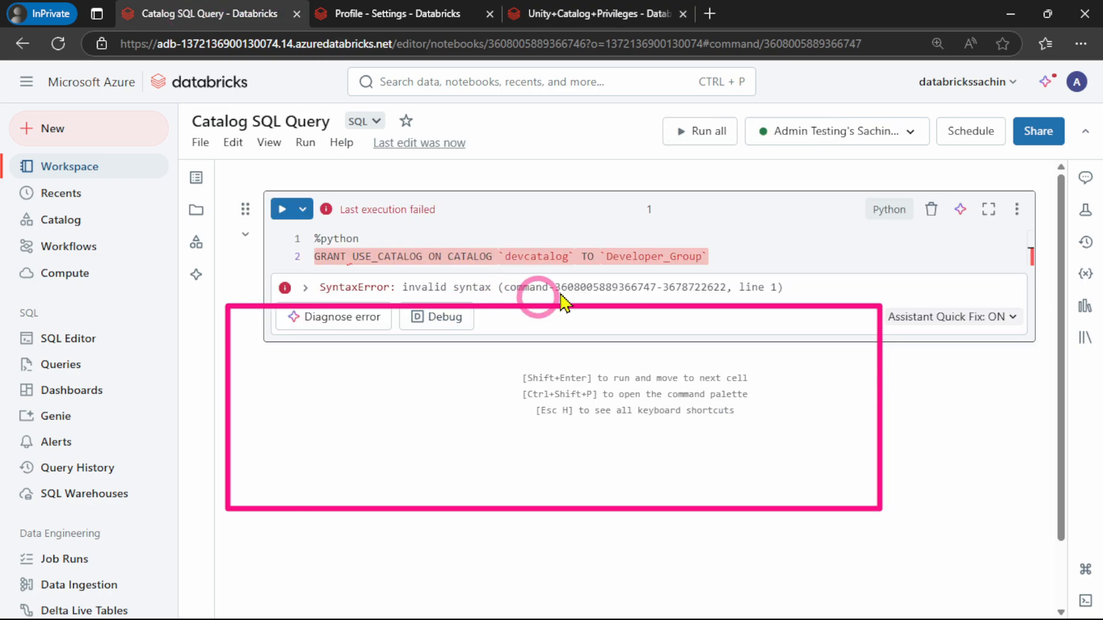
Remove the %python line from the first cell and run the GRANT USE_CATALOG statement as SQL
{"action": "left_click", "coordinate": [761, 252]}
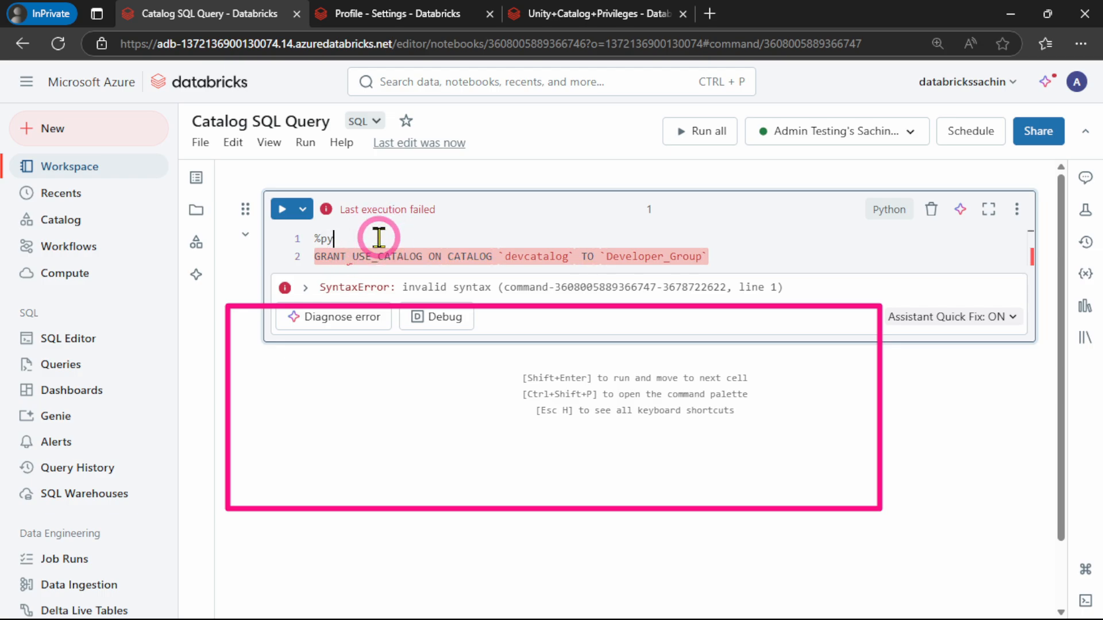
{"action": "left_click", "coordinate": [379, 237]}
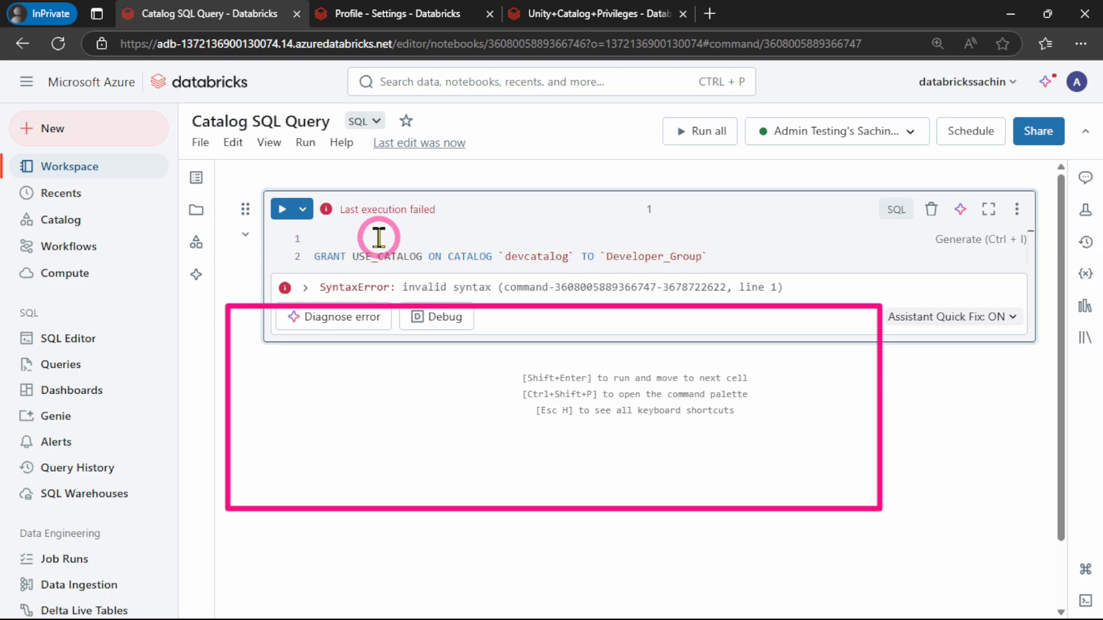
{"action": "left_click", "coordinate": [281, 209]}
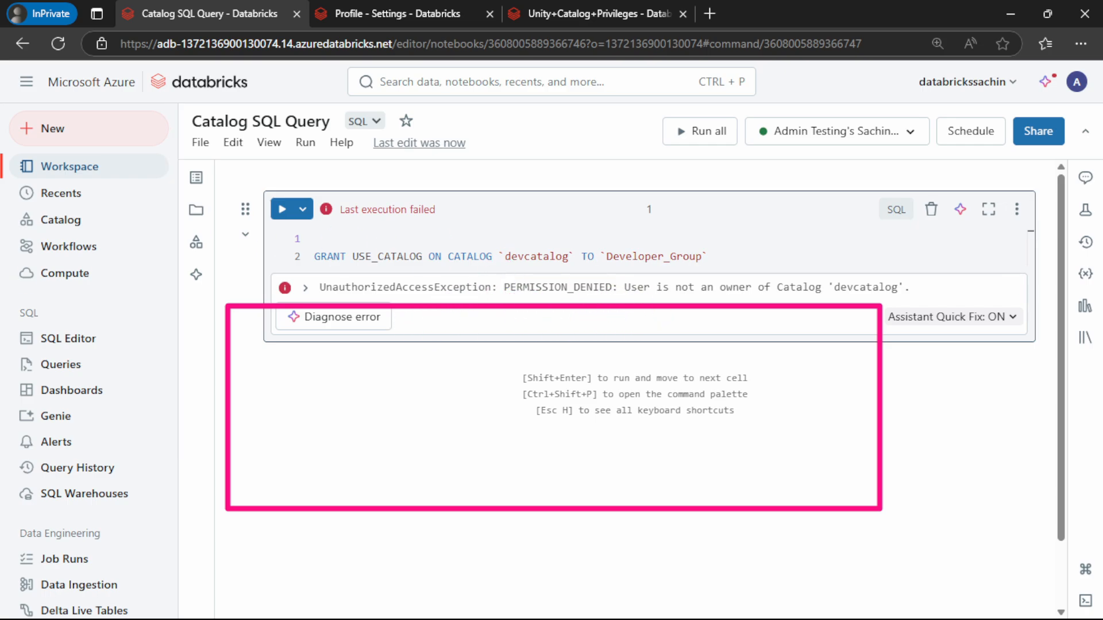
Check which account is signed in and open devcatalog's overview in Catalog Explorer
{"action": "left_click", "coordinate": [377, 13]}
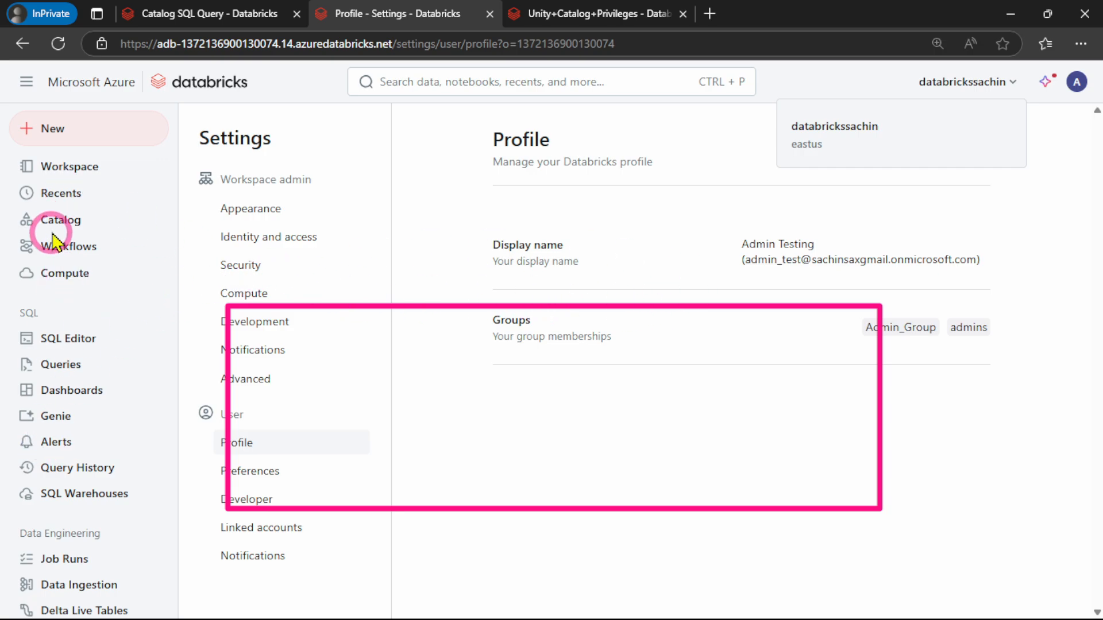
{"action": "left_click", "coordinate": [1077, 82]}
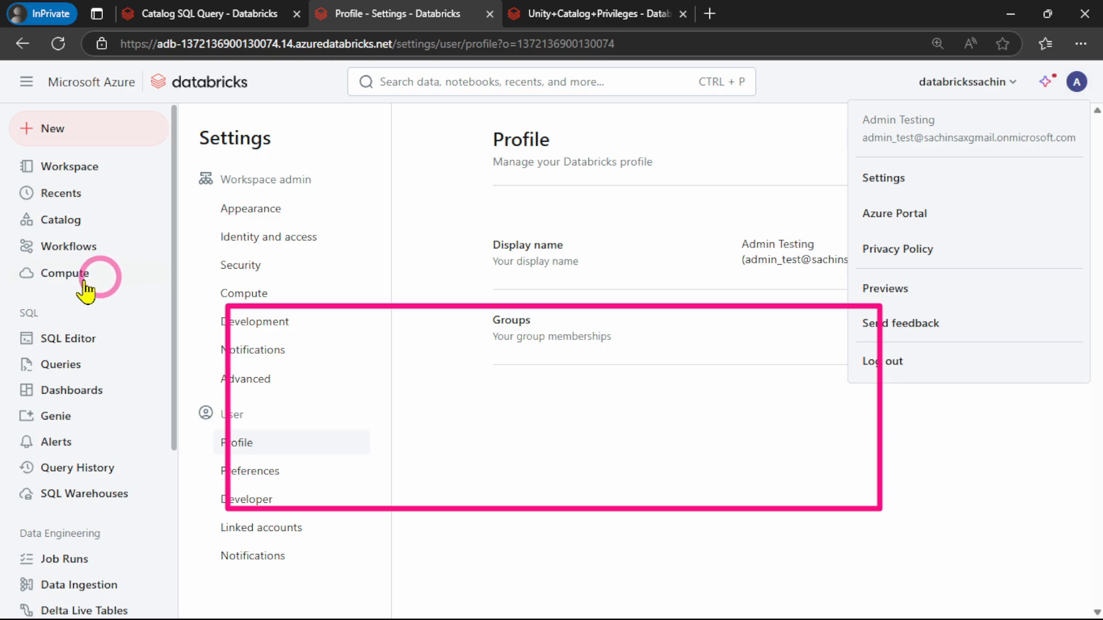
{"action": "left_click", "coordinate": [55, 225]}
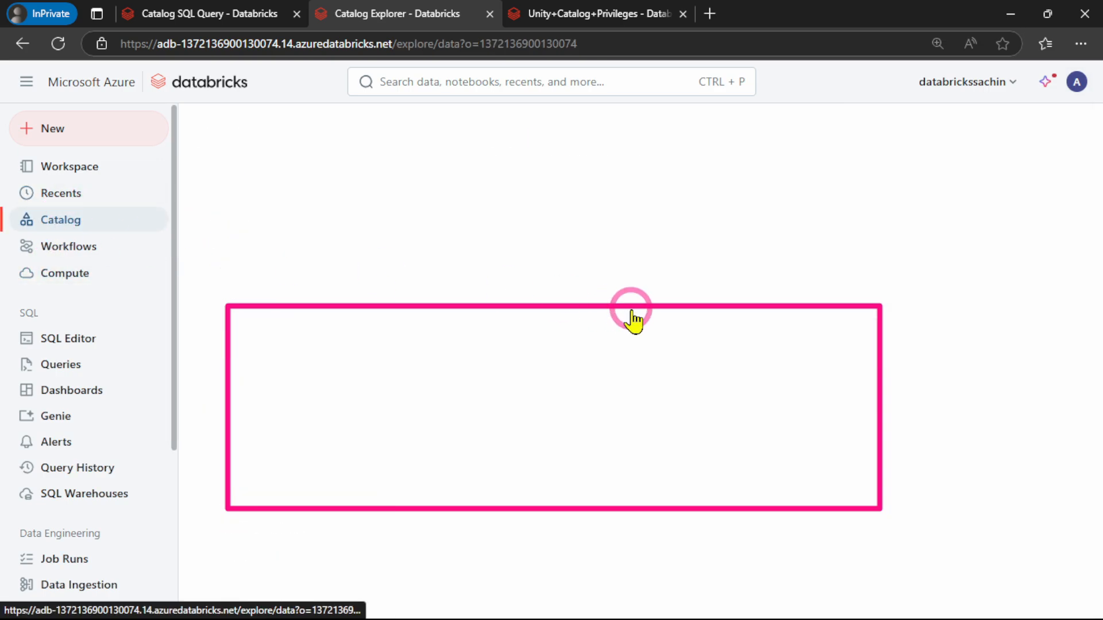
{"action": "left_click", "coordinate": [253, 264]}
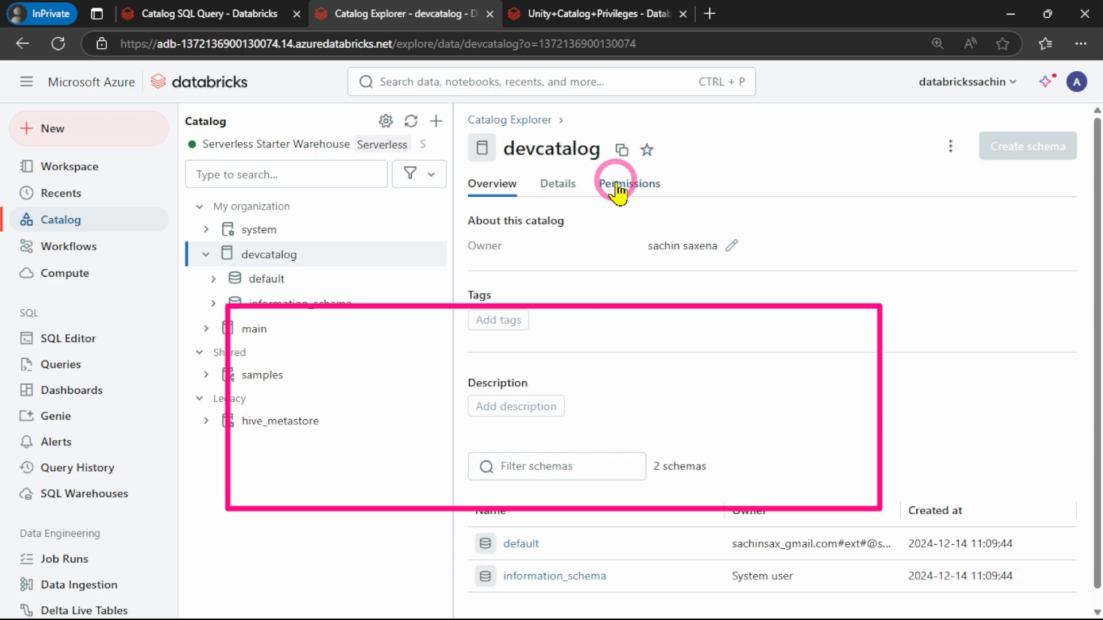
Check devcatalog's permissions and its available catalog actions in the workspace admin's session
{"action": "left_click", "coordinate": [619, 185]}
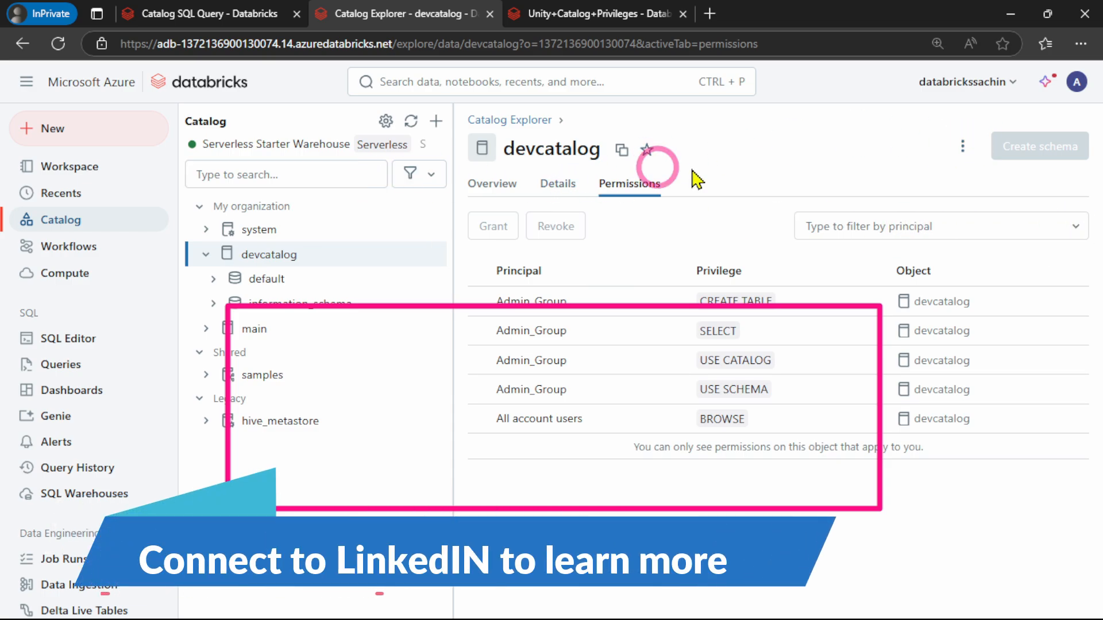
{"action": "left_click", "coordinate": [963, 146]}
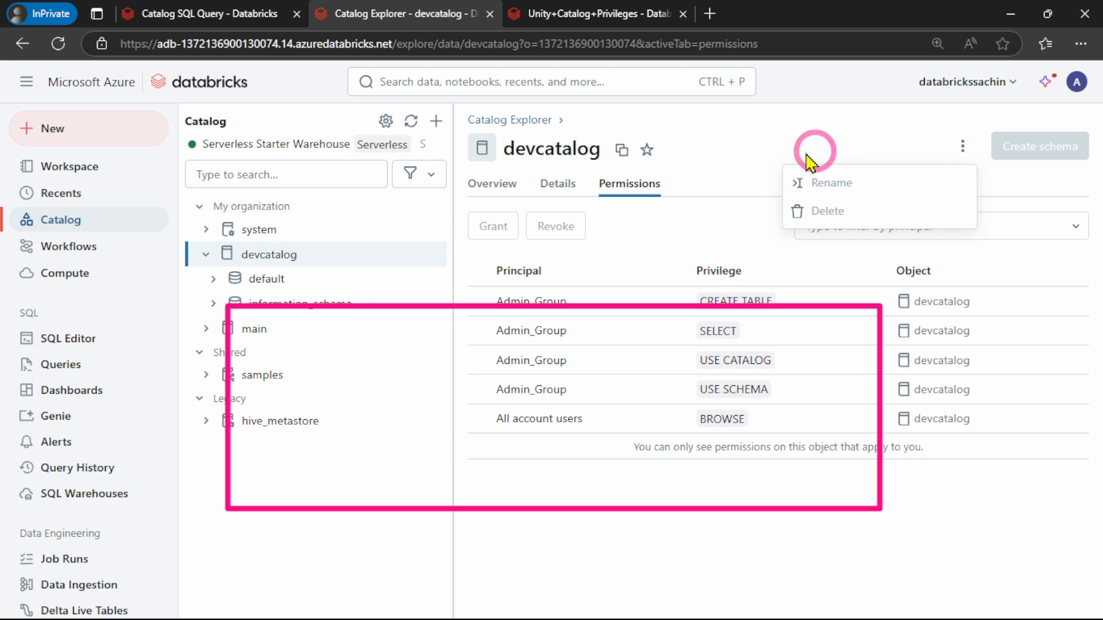
{"action": "left_click", "coordinate": [757, 133]}
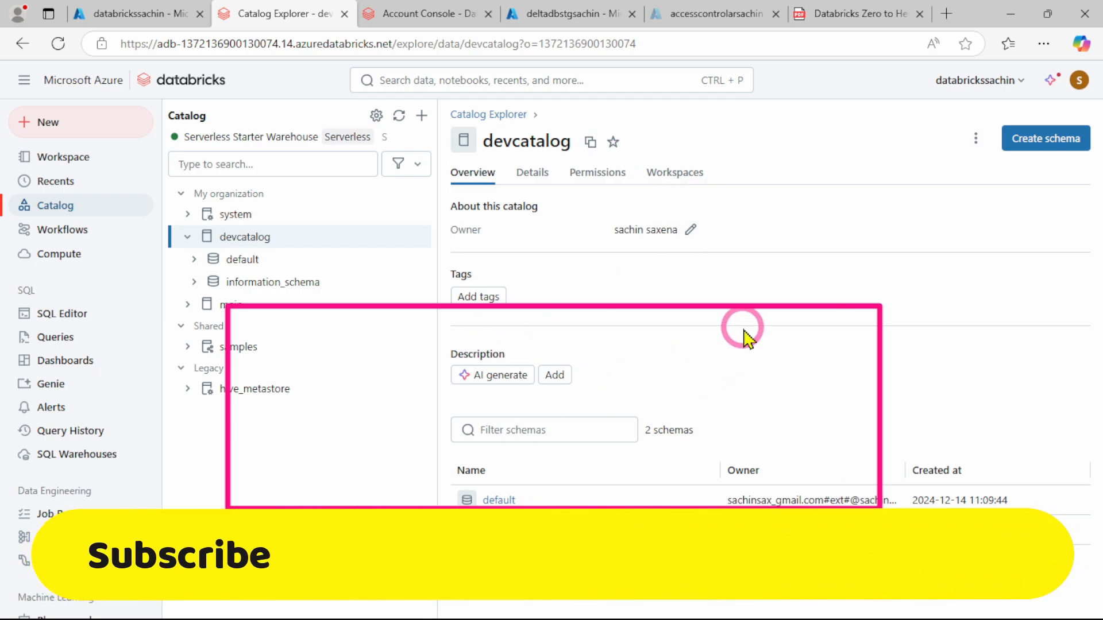
Switch to the catalog owner's browser window, check the signed-in account, and set devcatalog's owner to Admin_Group
{"action": "left_click", "coordinate": [1084, 85]}
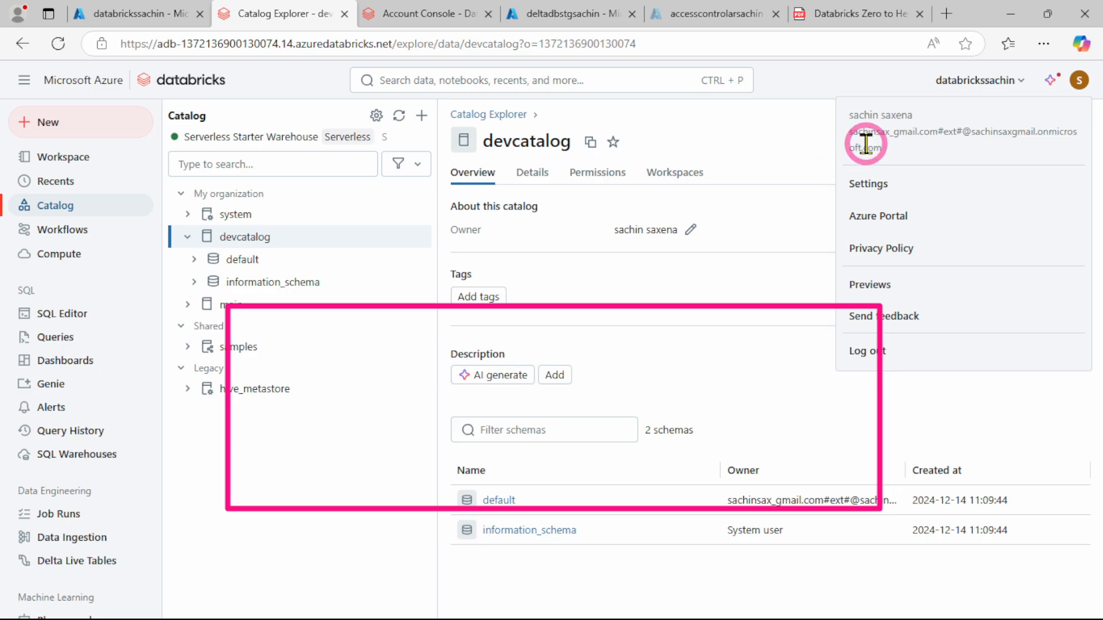
{"action": "left_click", "coordinate": [775, 148]}
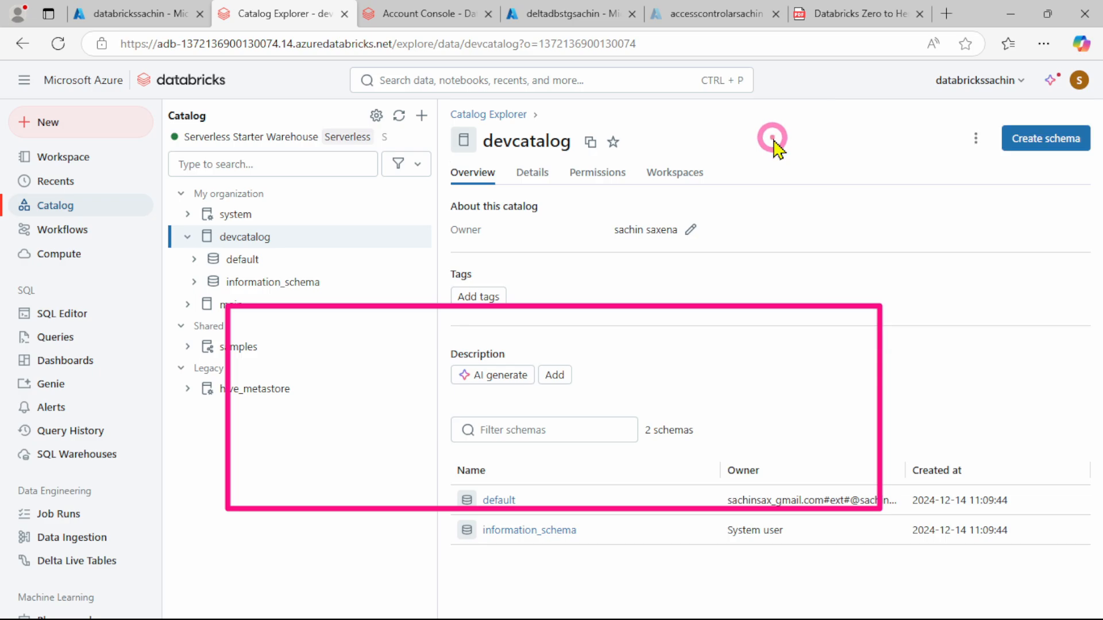
{"action": "left_click", "coordinate": [691, 231]}
{"action": "left_click", "coordinate": [446, 317]}
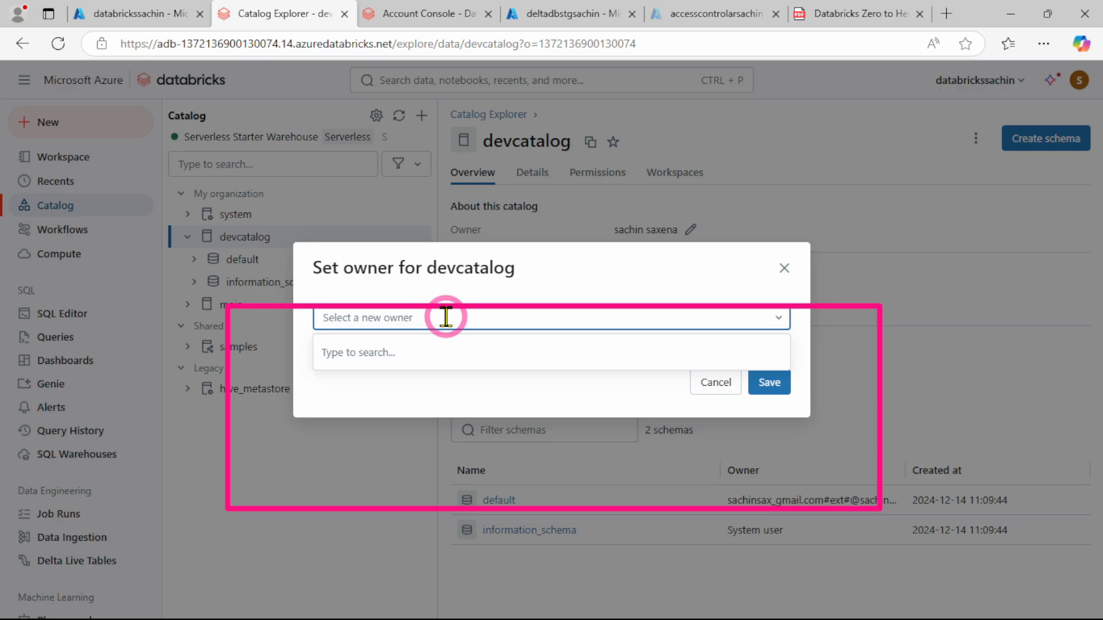
{"action": "type", "text": "admin"}
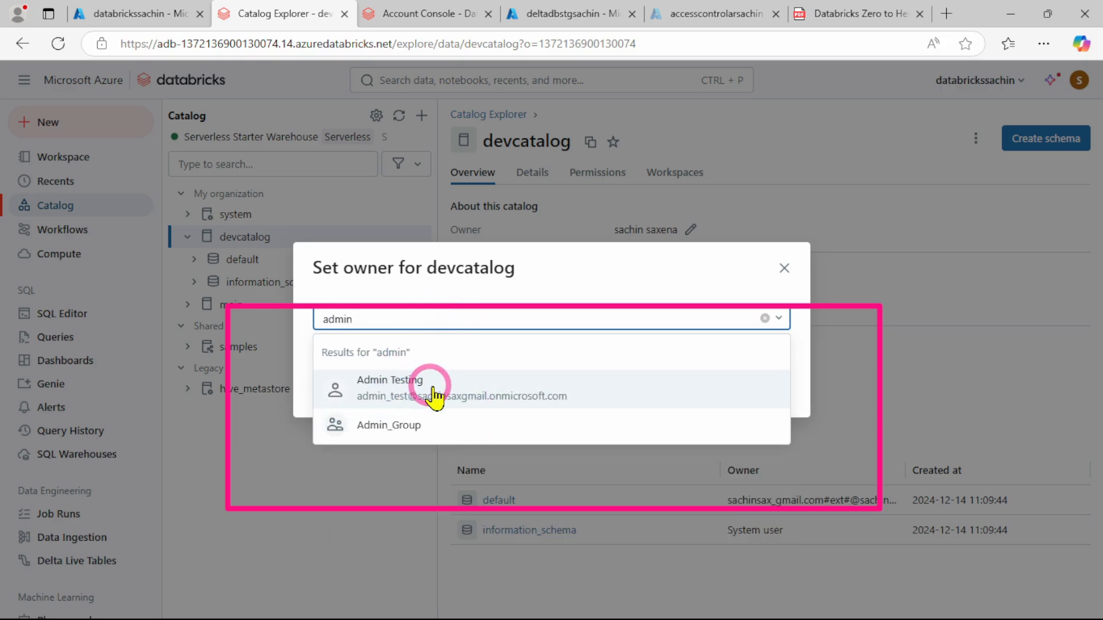
{"action": "left_click", "coordinate": [404, 425]}
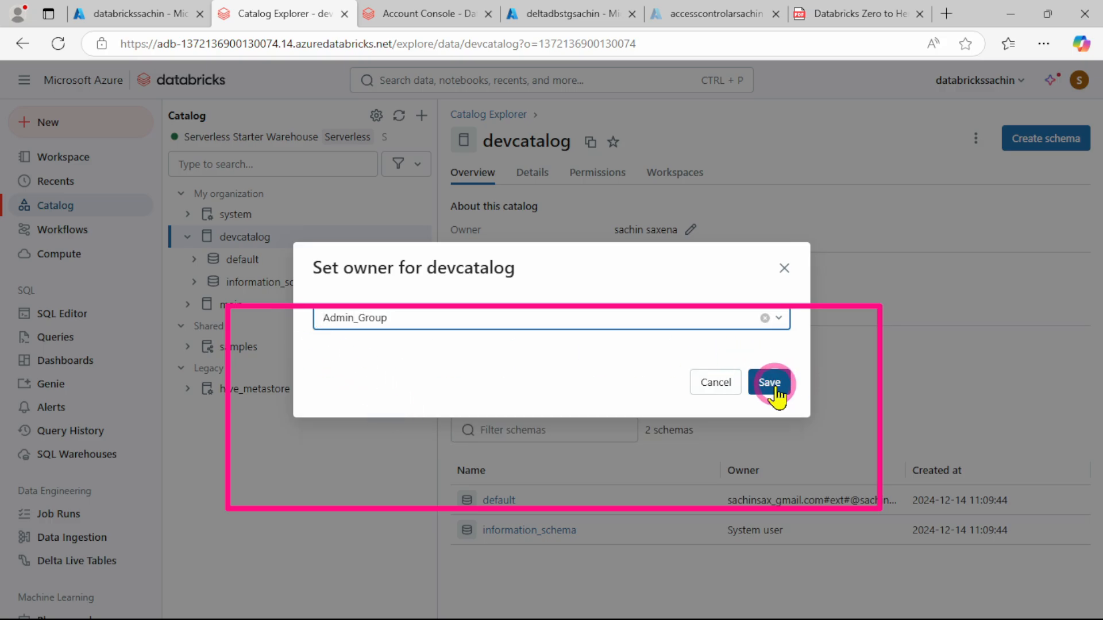
{"action": "left_click", "coordinate": [770, 384]}
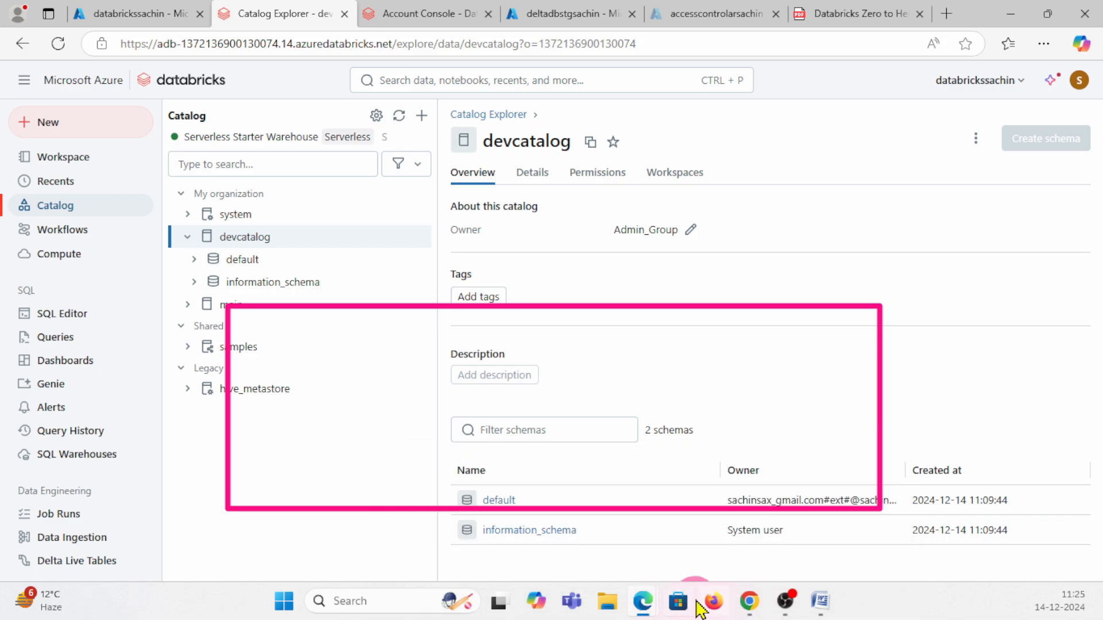
Return to the workspace admin's InPrivate window and reload devcatalog's overview to check its owner
{"action": "mouse_move", "coordinate": [644, 609]}
{"action": "left_click", "coordinate": [790, 454]}
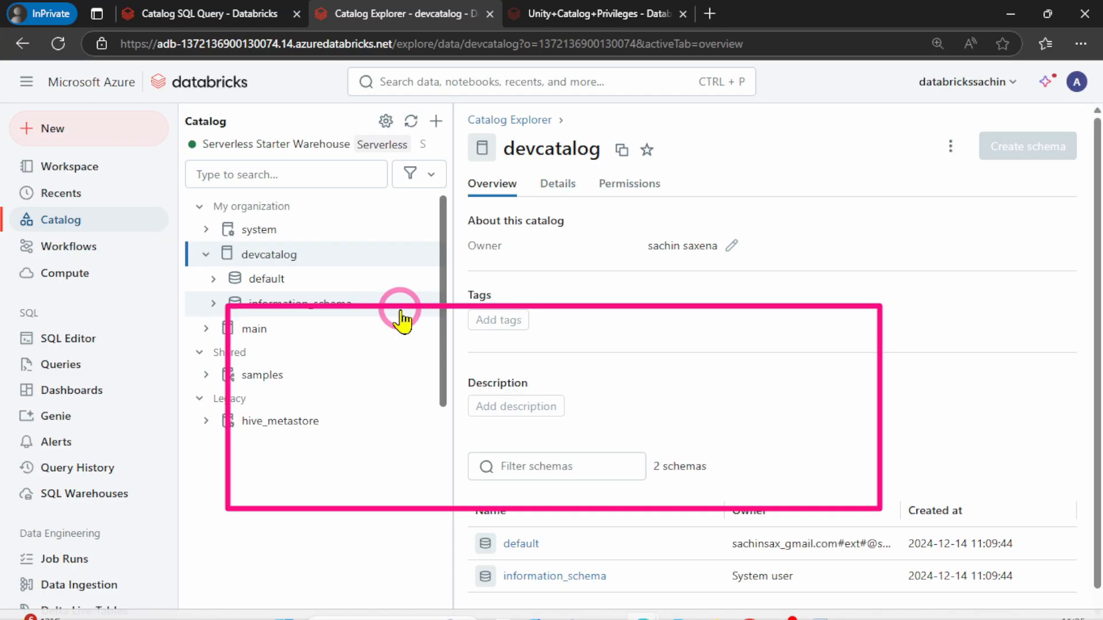
{"action": "left_click", "coordinate": [59, 45]}
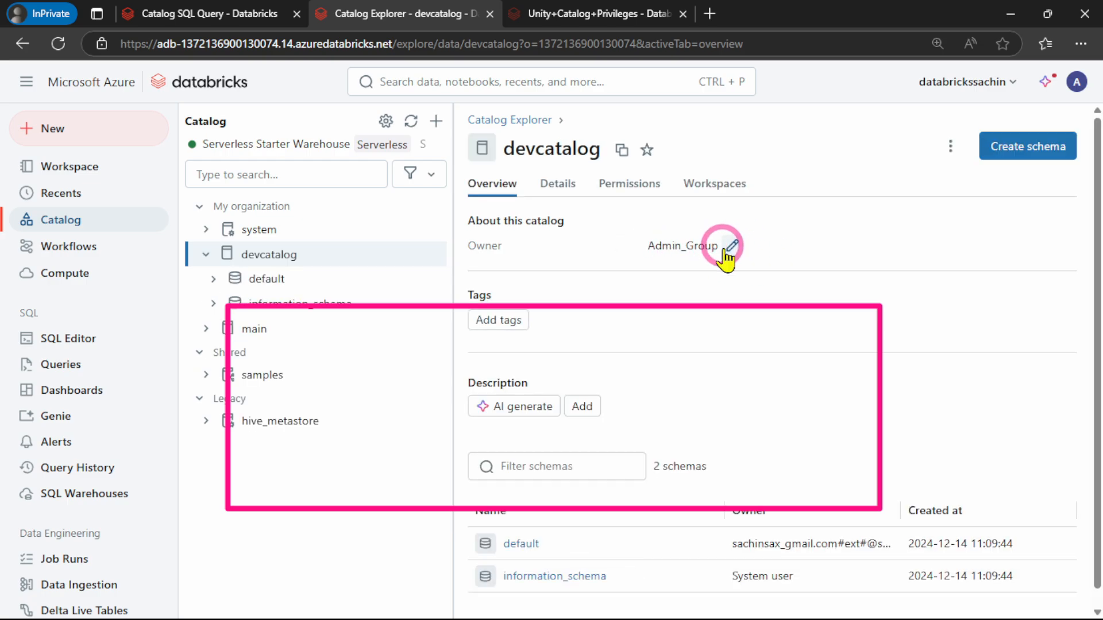
Review the permission error in the Catalog SQL Query notebook and rerun the GRANT USE_CATALOG statement for Developer_Group
{"action": "left_click", "coordinate": [164, 13]}
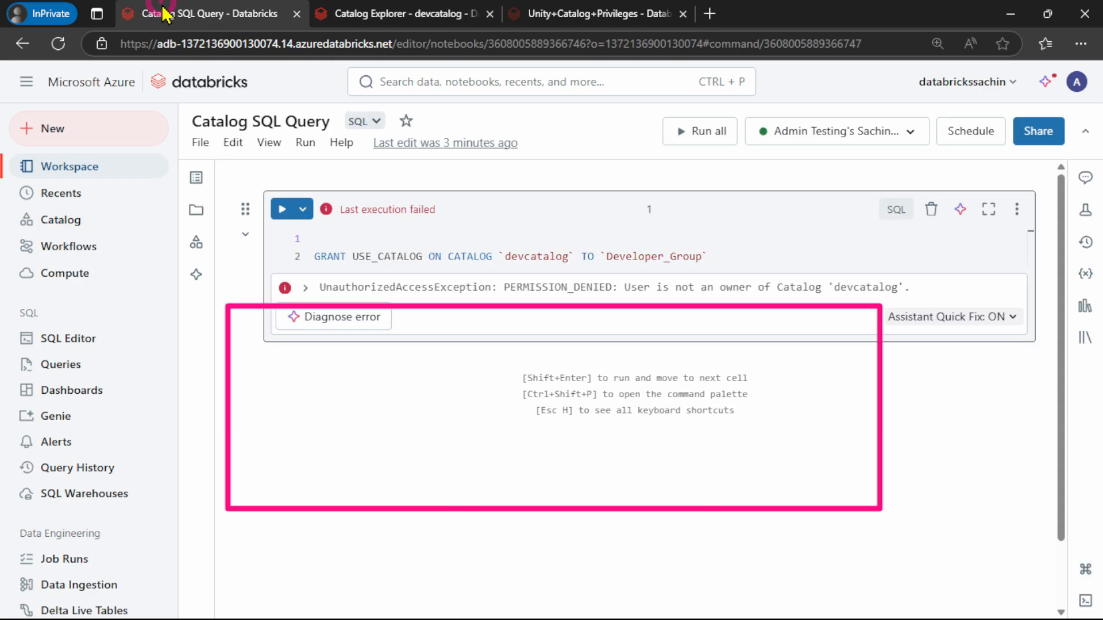
{"action": "left_click", "coordinate": [395, 253]}
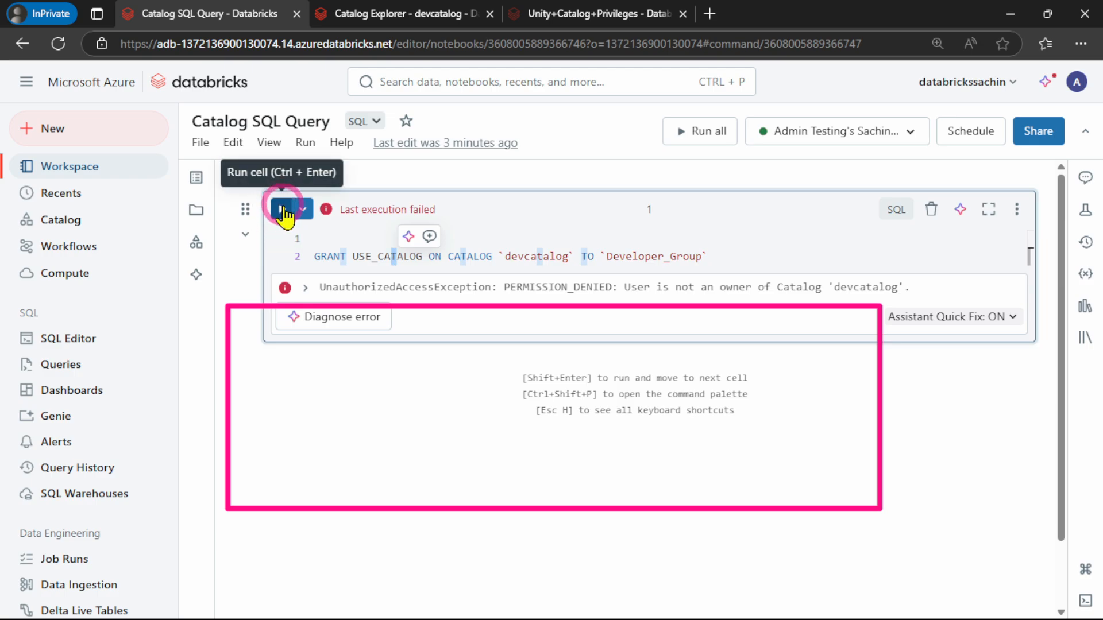
{"action": "left_click_drag", "start_coordinate": [504, 287], "coordinate": [898, 288]}
{"action": "left_click", "coordinate": [692, 297]}
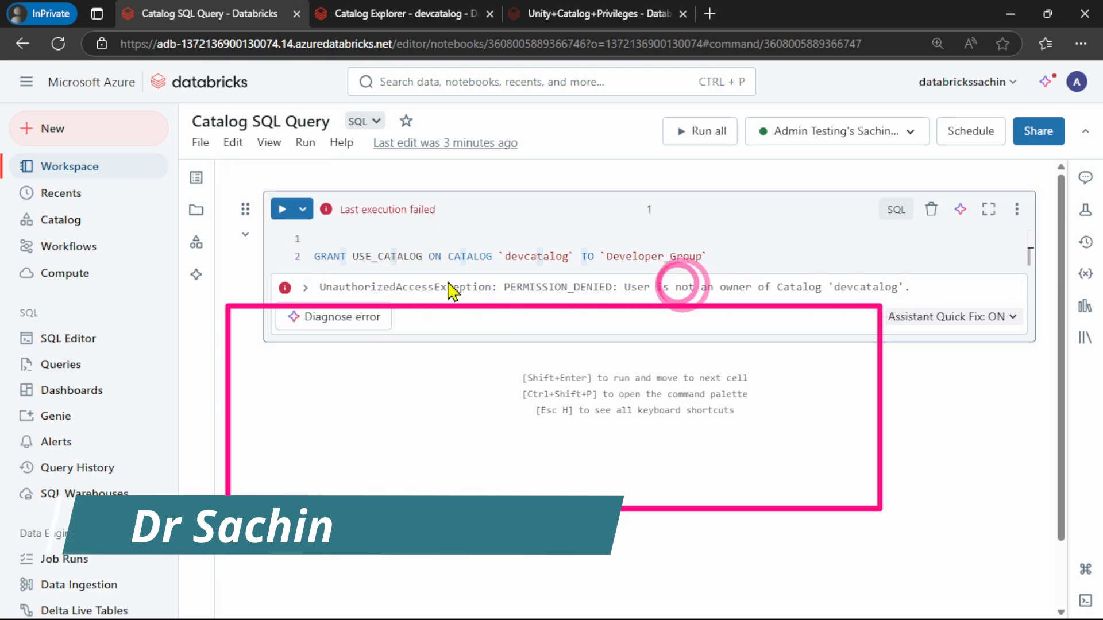
{"action": "left_click", "coordinate": [281, 209]}
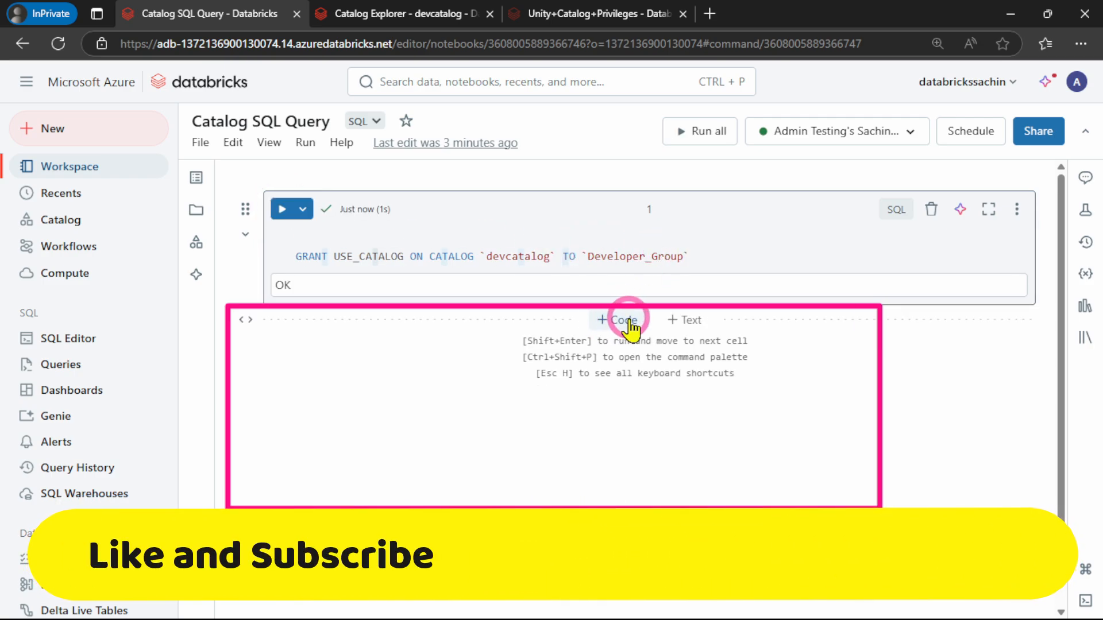
Add a second cell to Catalog SQL Query and paste in the GRANT SELECT statement from the Unity+Catalog+Privileges notebook
{"action": "left_click", "coordinate": [624, 320]}
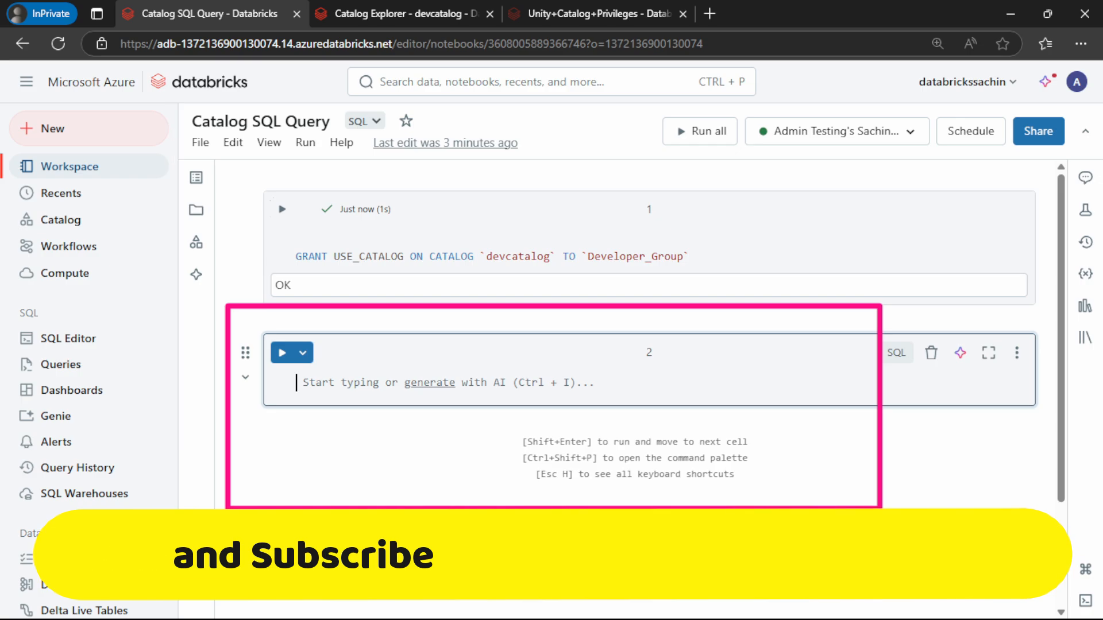
{"action": "left_click", "coordinate": [606, 13]}
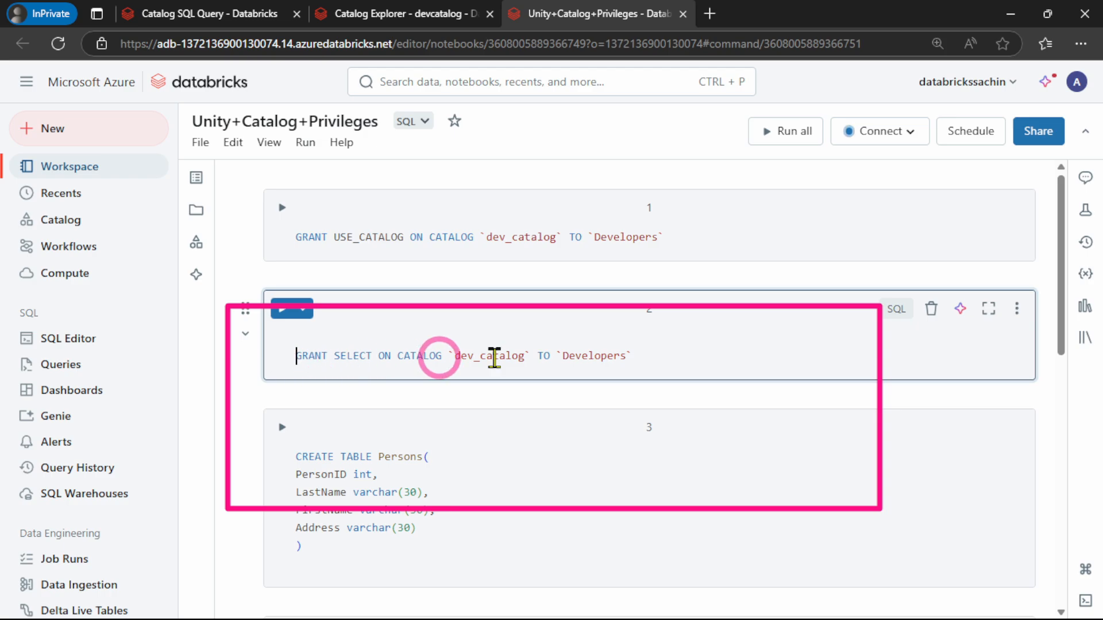
{"action": "left_click_drag", "start_coordinate": [674, 356], "coordinate": [295, 358]}
{"action": "key", "text": "ctrl+c"}
{"action": "left_click", "coordinate": [476, 417]}
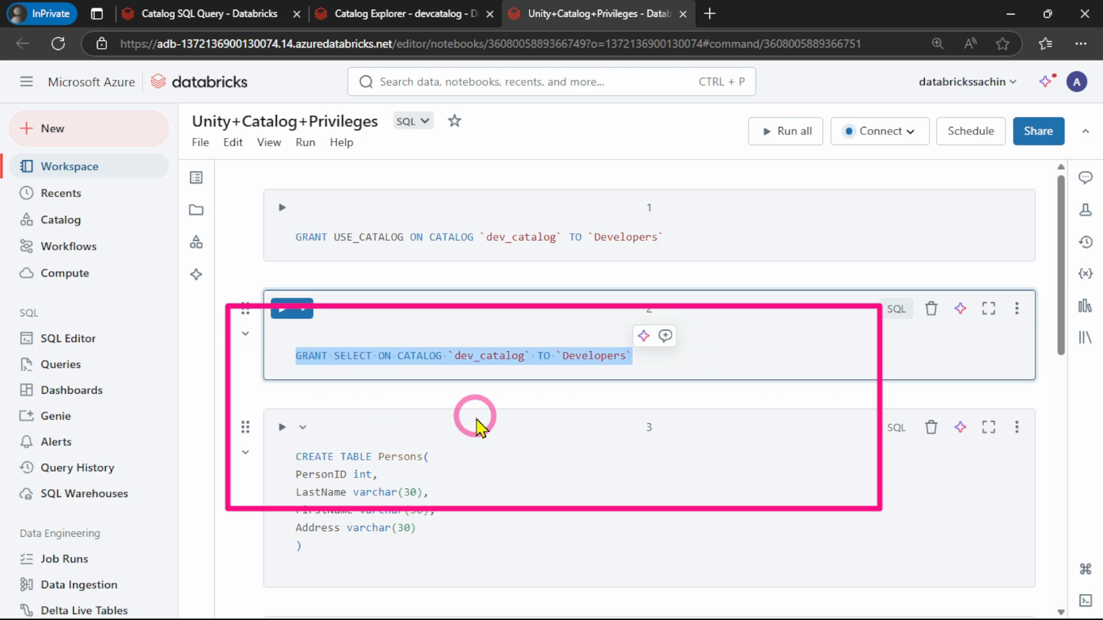
{"action": "left_click", "coordinate": [199, 12]}
{"action": "left_click", "coordinate": [462, 391]}
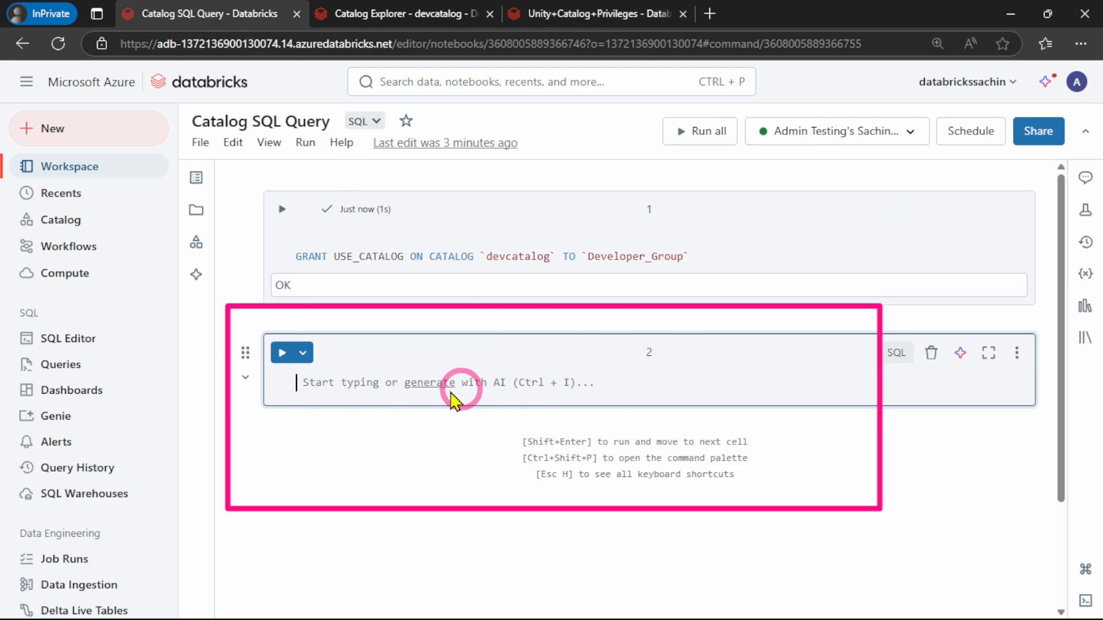
{"action": "left_click", "coordinate": [357, 388]}
{"action": "key", "text": "ctrl+v"}
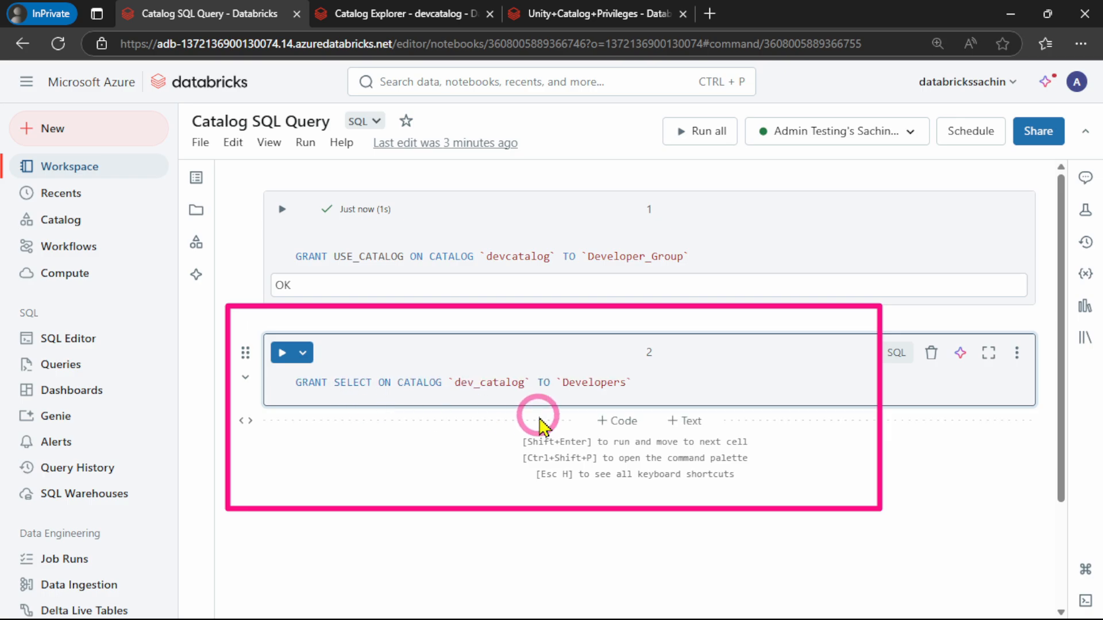
Set the GRANT SELECT statement's catalog to devcatalog and its grantee to Developer_Group, and run the cell
{"action": "left_click", "coordinate": [477, 383]}
{"action": "type", "text": "_"}
{"action": "key", "text": "BackSpace"}
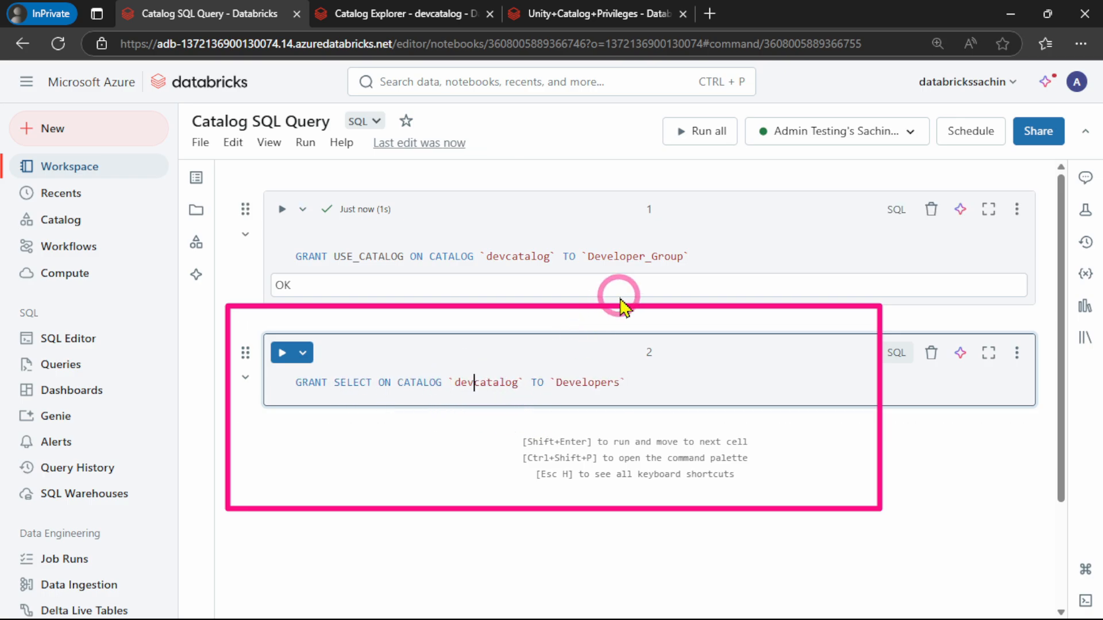
{"action": "left_click_drag", "start_coordinate": [585, 253], "coordinate": [690, 253]}
{"action": "key", "text": "ctrl+c"}
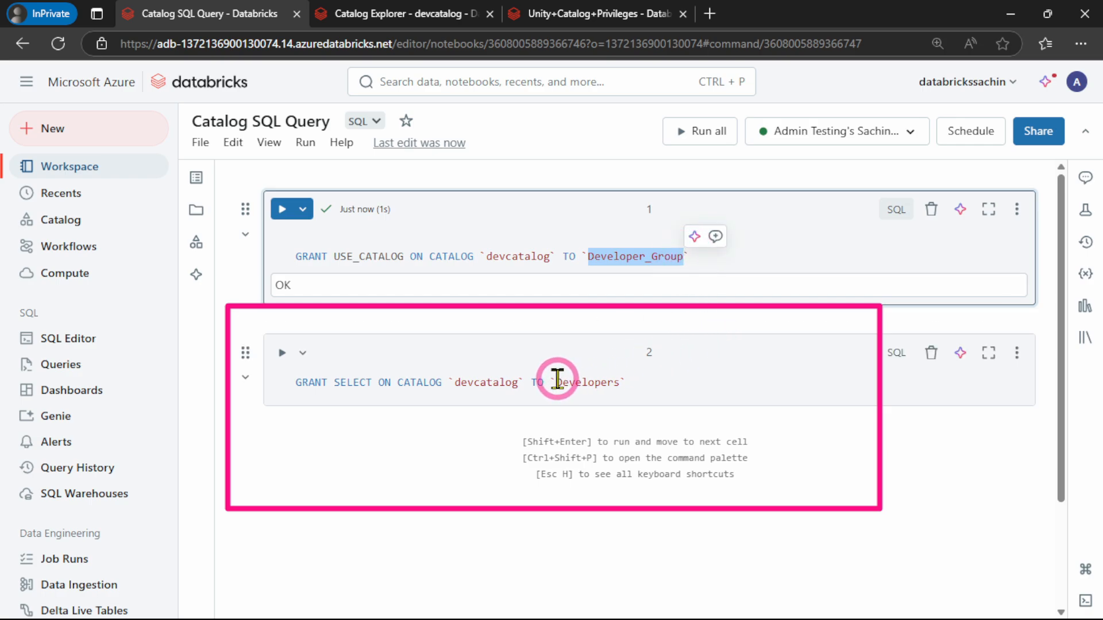
{"action": "left_click_drag", "start_coordinate": [557, 380], "coordinate": [610, 382]}
{"action": "key", "text": "ctrl+v"}
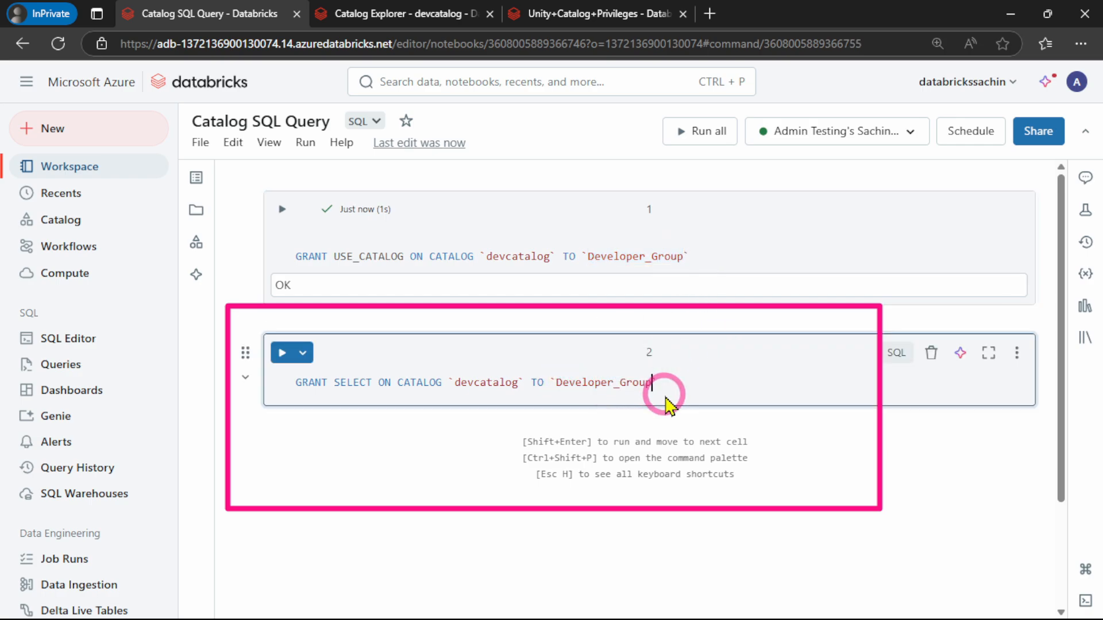
{"action": "left_click", "coordinate": [297, 387]}
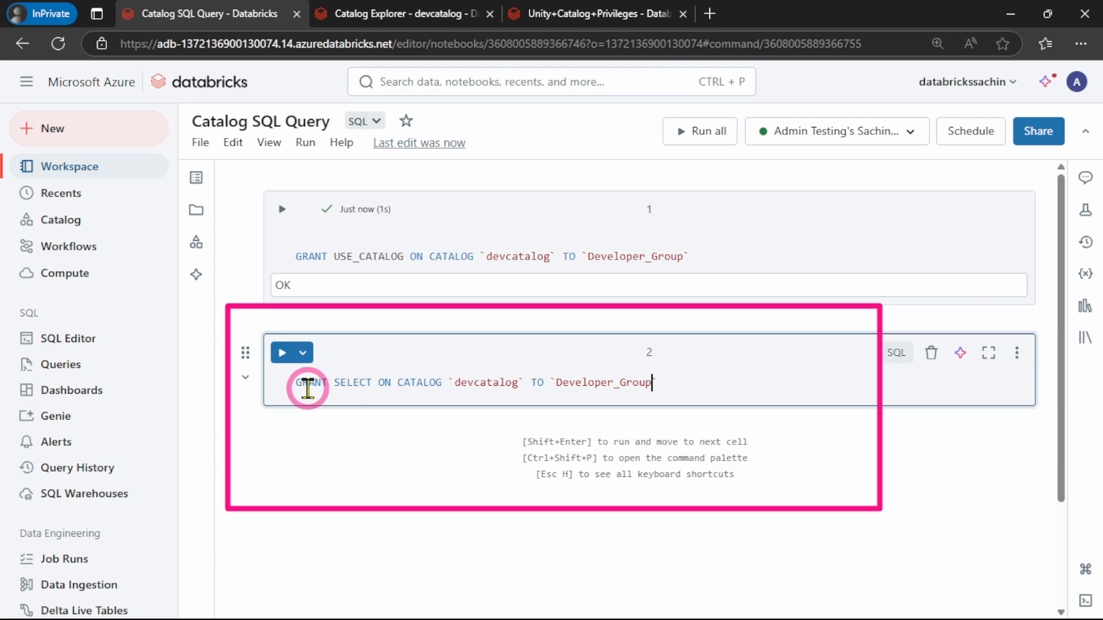
{"action": "left_click", "coordinate": [282, 353]}
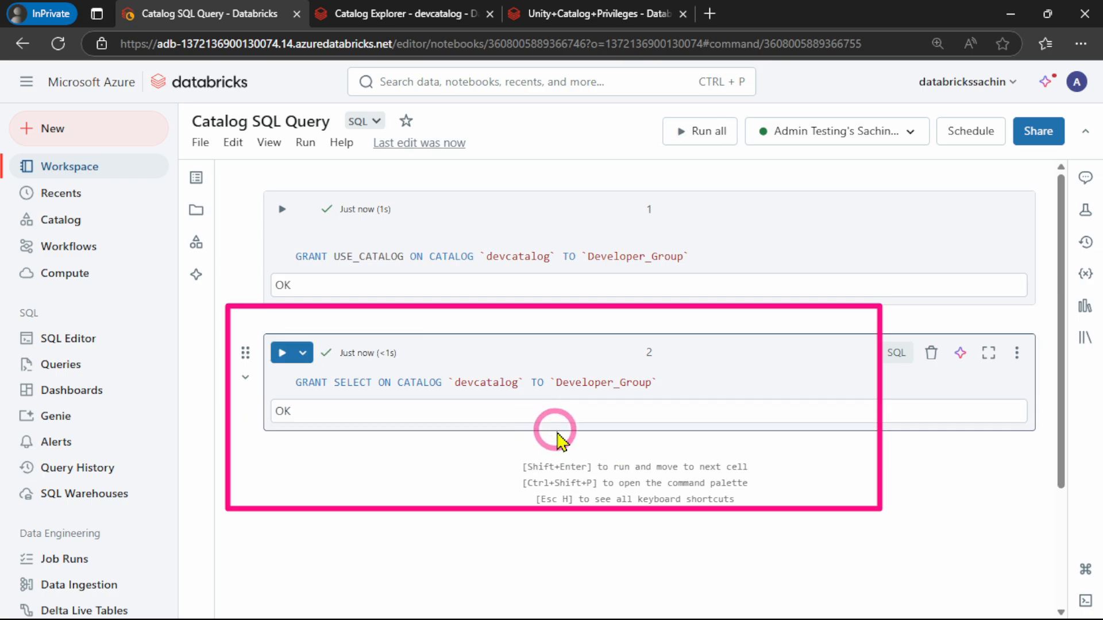
Copy the CREATE TABLE Persons statement from Unity+Catalog+Privileges into a new third cell of Catalog SQL Query and run it
{"action": "left_click", "coordinate": [625, 446]}
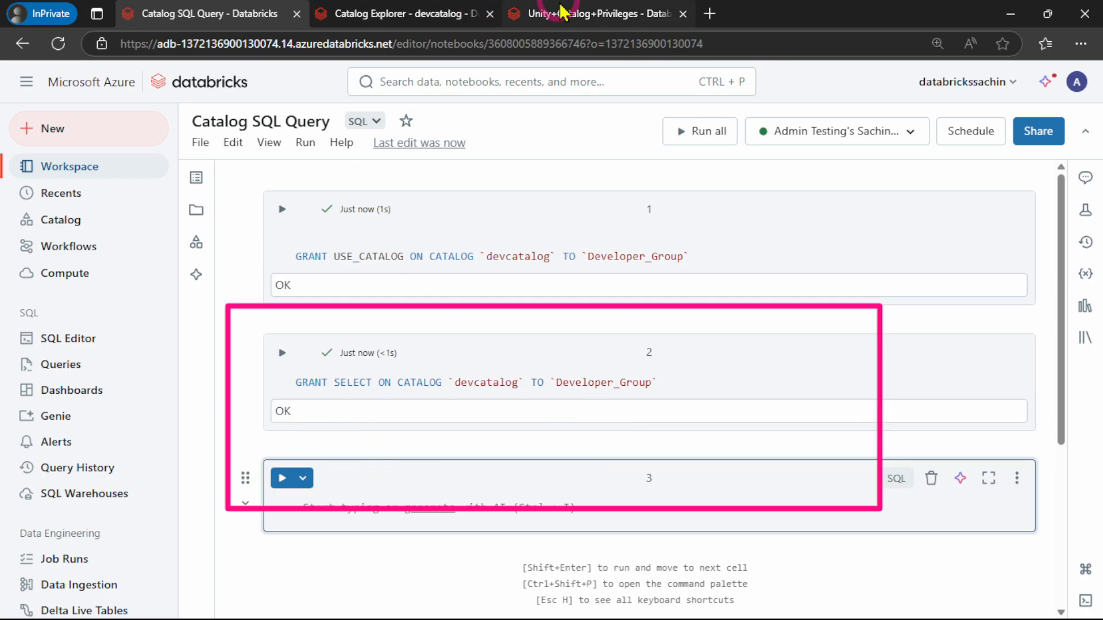
{"action": "left_click", "coordinate": [574, 13]}
{"action": "scroll", "coordinate": [413, 349], "scroll_direction": "down", "scroll_amount": 2}
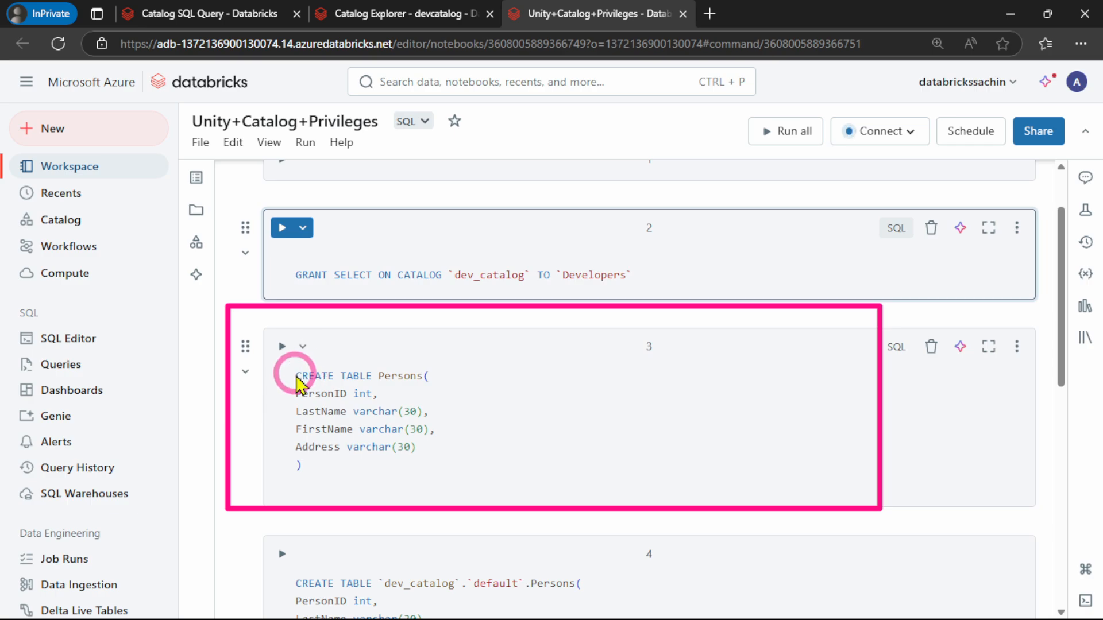
{"action": "left_click_drag", "start_coordinate": [296, 375], "coordinate": [348, 464]}
{"action": "key", "text": "ctrl+c"}
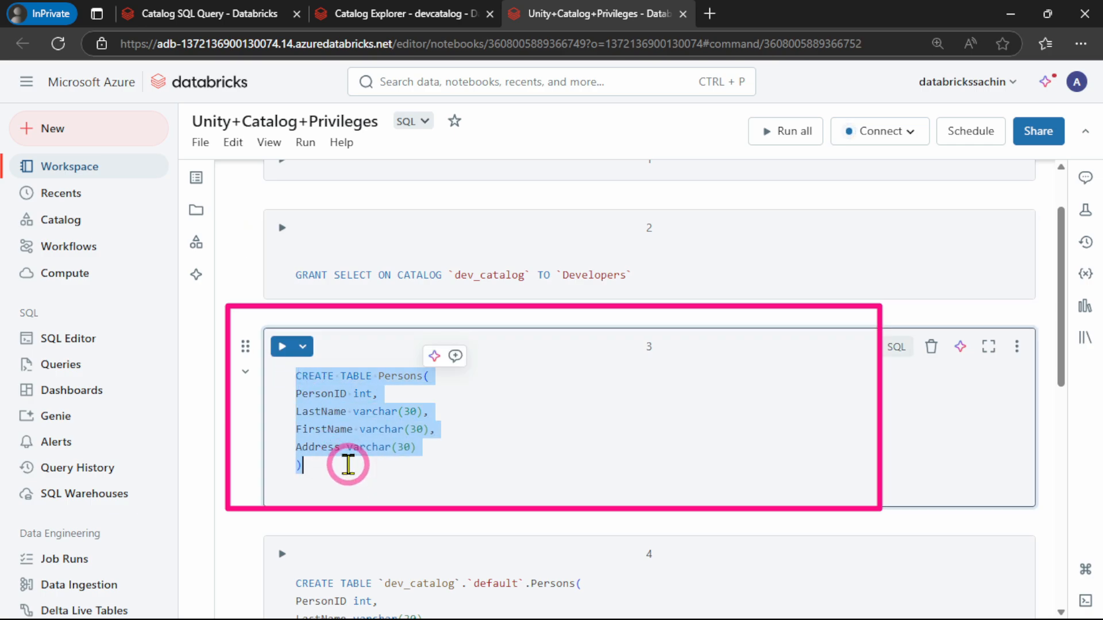
{"action": "left_click", "coordinate": [207, 16]}
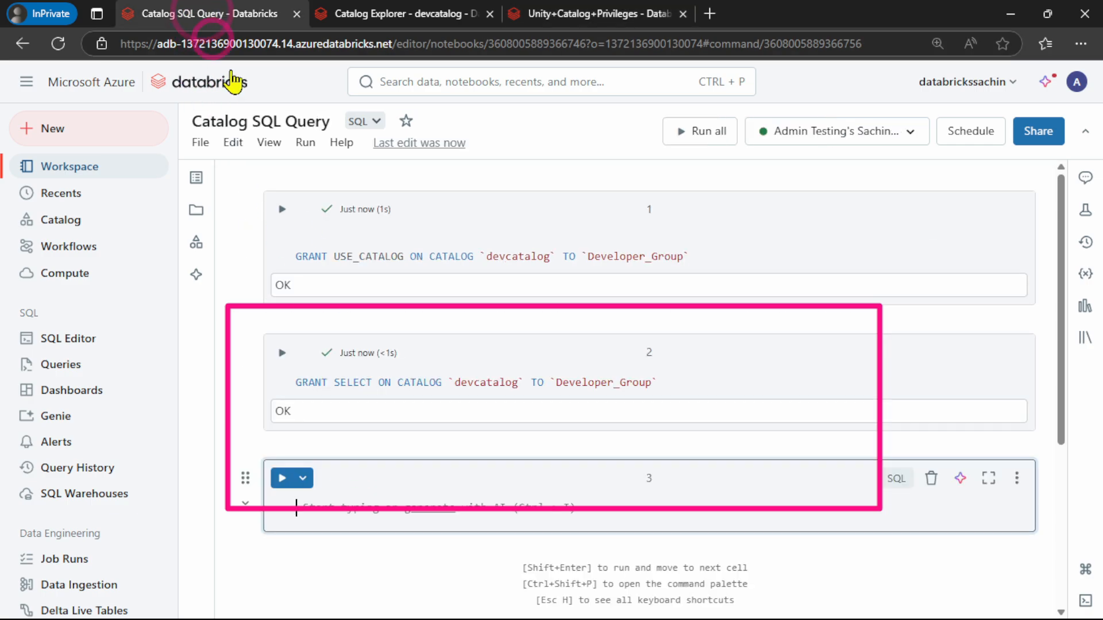
{"action": "left_click", "coordinate": [411, 467]}
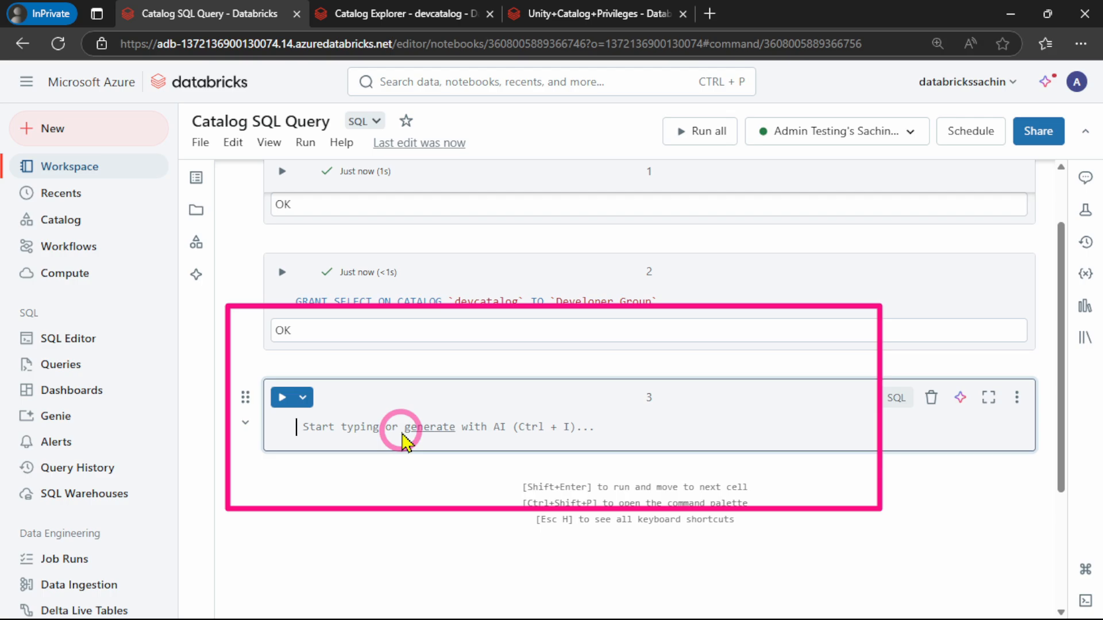
{"action": "key", "text": "ctrl+v"}
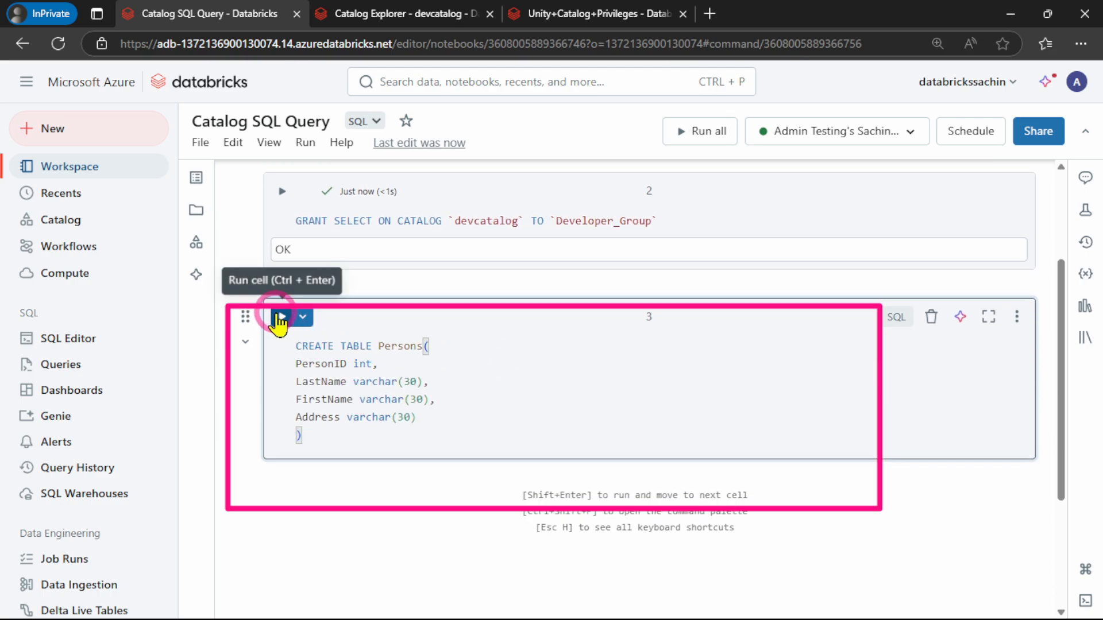
{"action": "left_click", "coordinate": [280, 317]}
{"action": "left_click", "coordinate": [545, 413]}
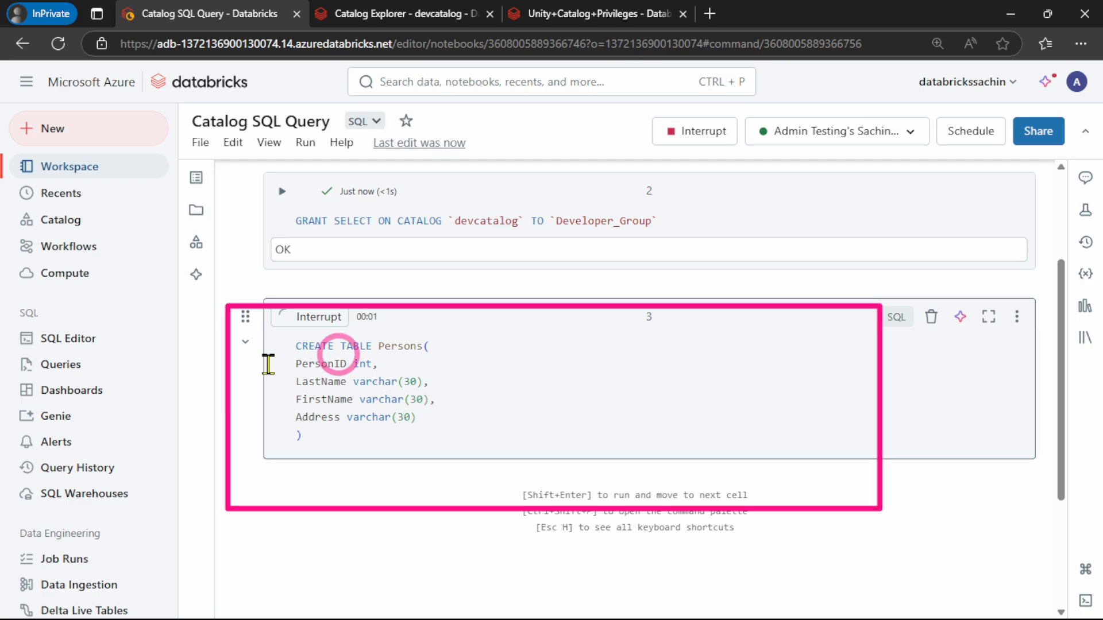
Expand hive_metastore and its default schema in Catalog Explorer to locate the persons table
{"action": "left_click", "coordinate": [354, 26]}
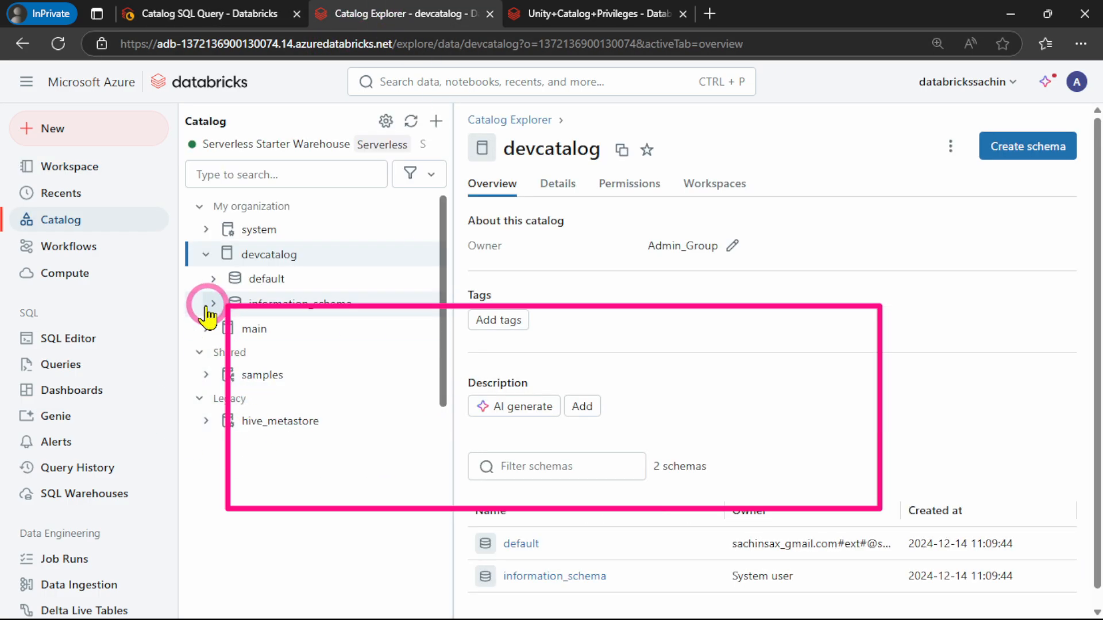
{"action": "left_click", "coordinate": [206, 422]}
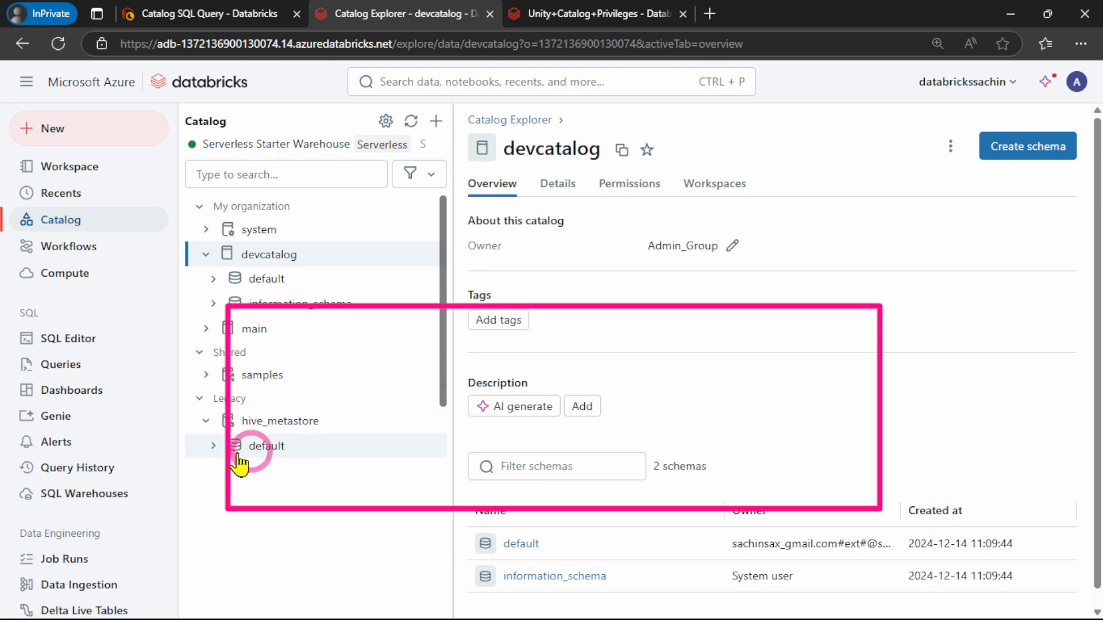
{"action": "left_click", "coordinate": [215, 445]}
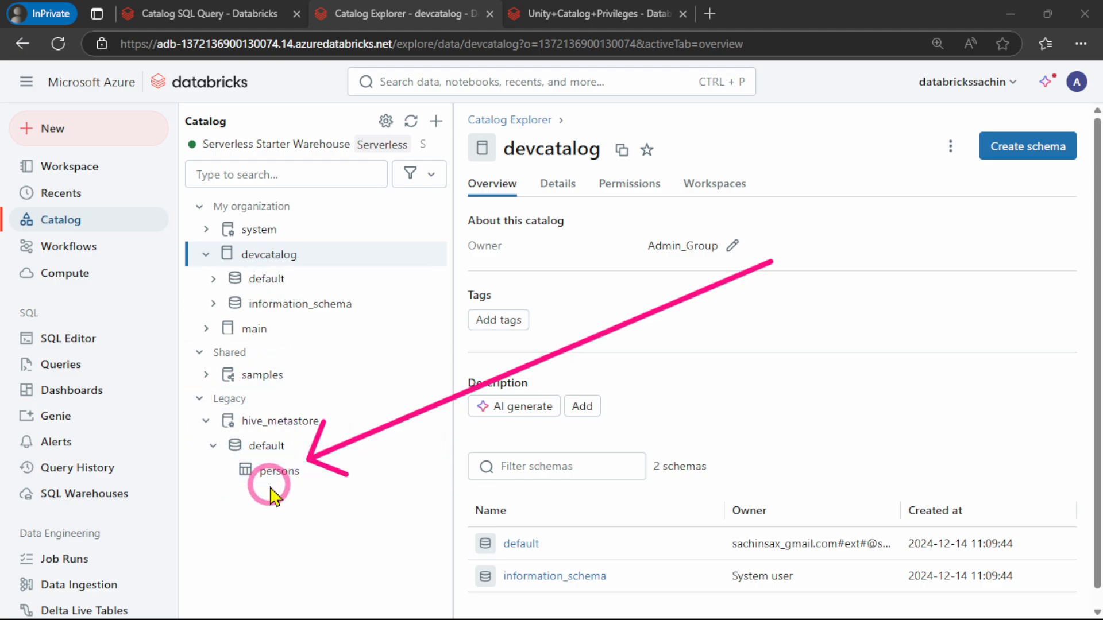
Copy the CREATE TABLE `dev_catalog`.`default`.Persons statement from the Unity+Catalog+Privileges notebook into a new fourth cell of Catalog SQL Query
{"action": "left_click", "coordinate": [164, 17]}
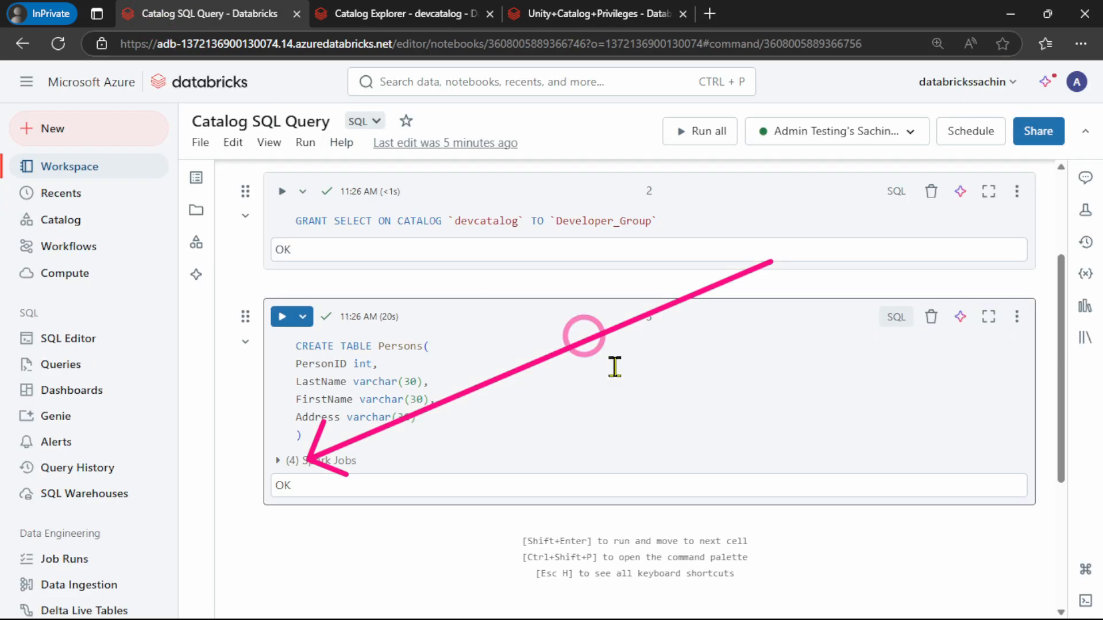
{"action": "scroll", "coordinate": [520, 397], "scroll_direction": "down", "scroll_amount": 2}
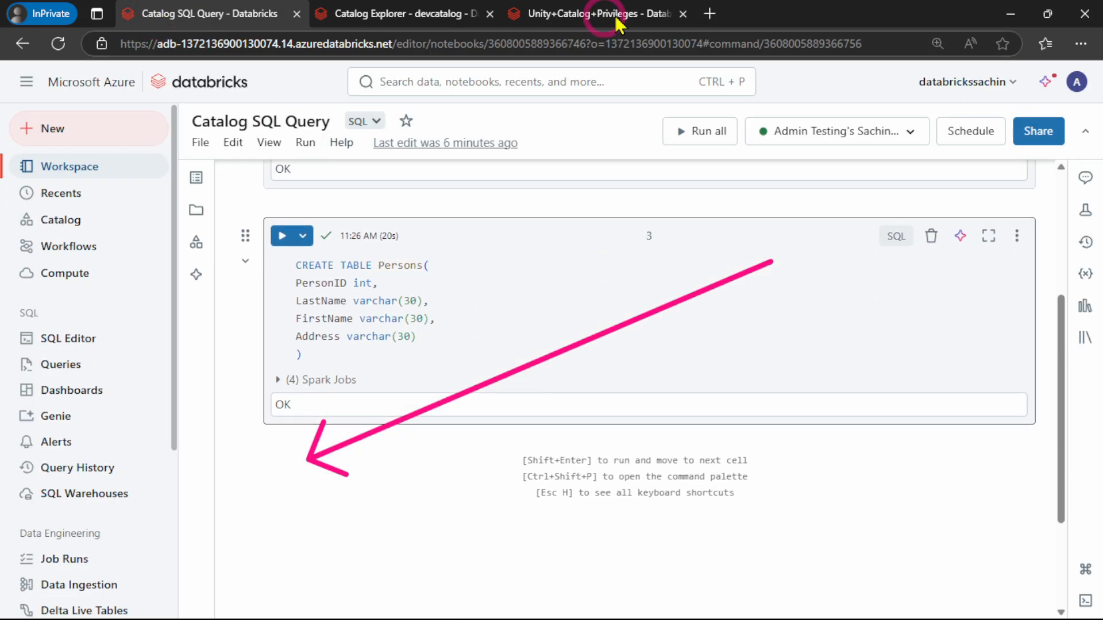
{"action": "left_click", "coordinate": [577, 13]}
{"action": "scroll", "coordinate": [460, 445], "scroll_direction": "down", "scroll_amount": 3}
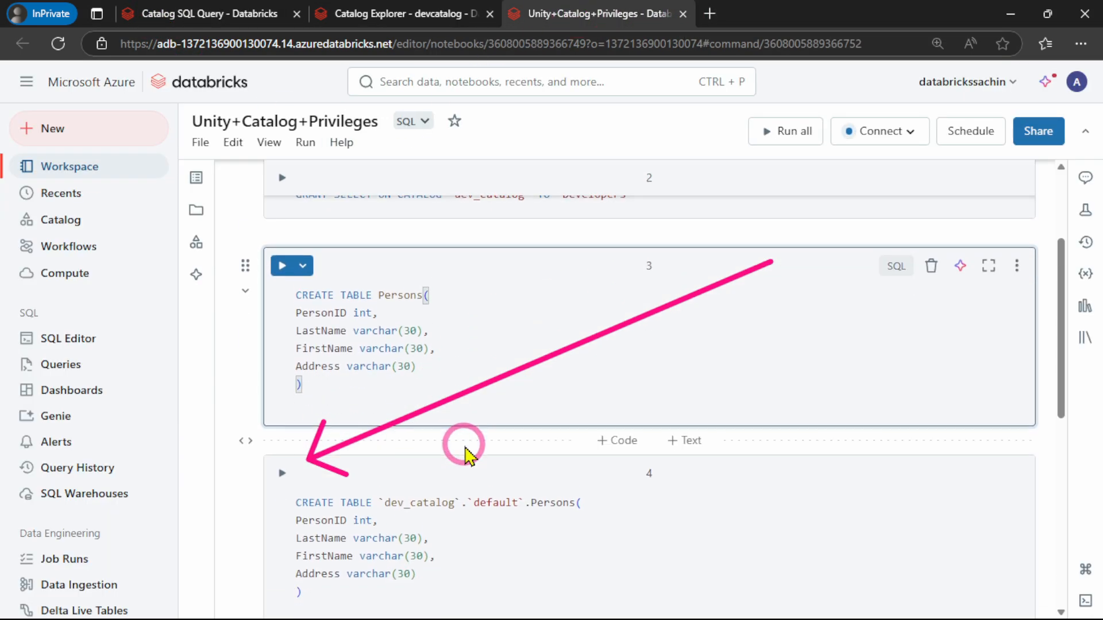
{"action": "left_click_drag", "start_coordinate": [325, 516], "coordinate": [264, 422]}
{"action": "key", "text": "ctrl+c"}
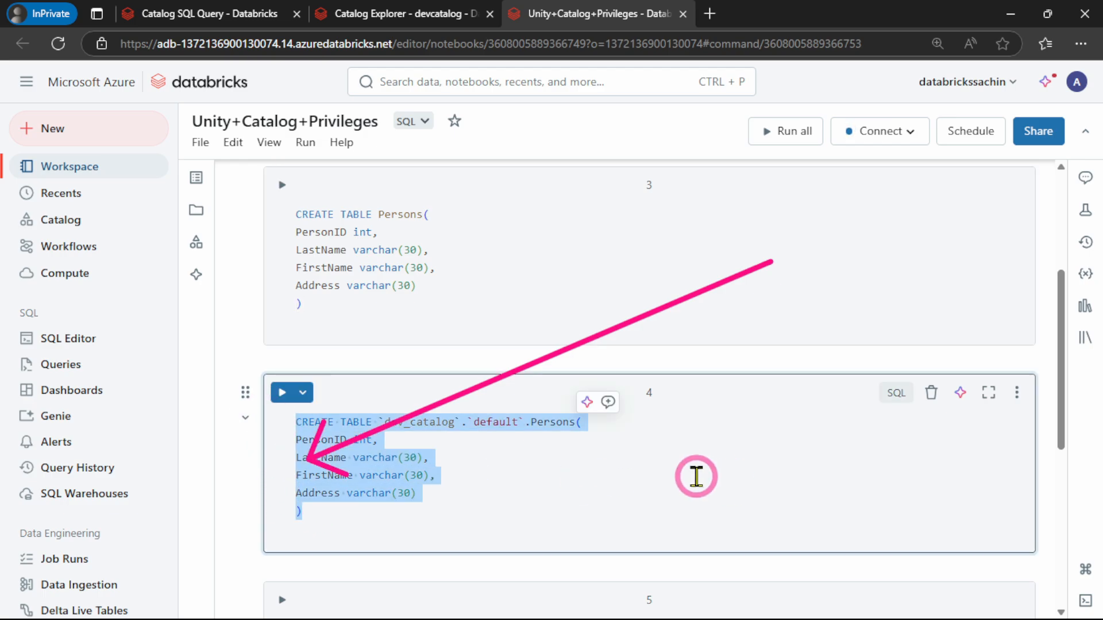
{"action": "left_click", "coordinate": [188, 14]}
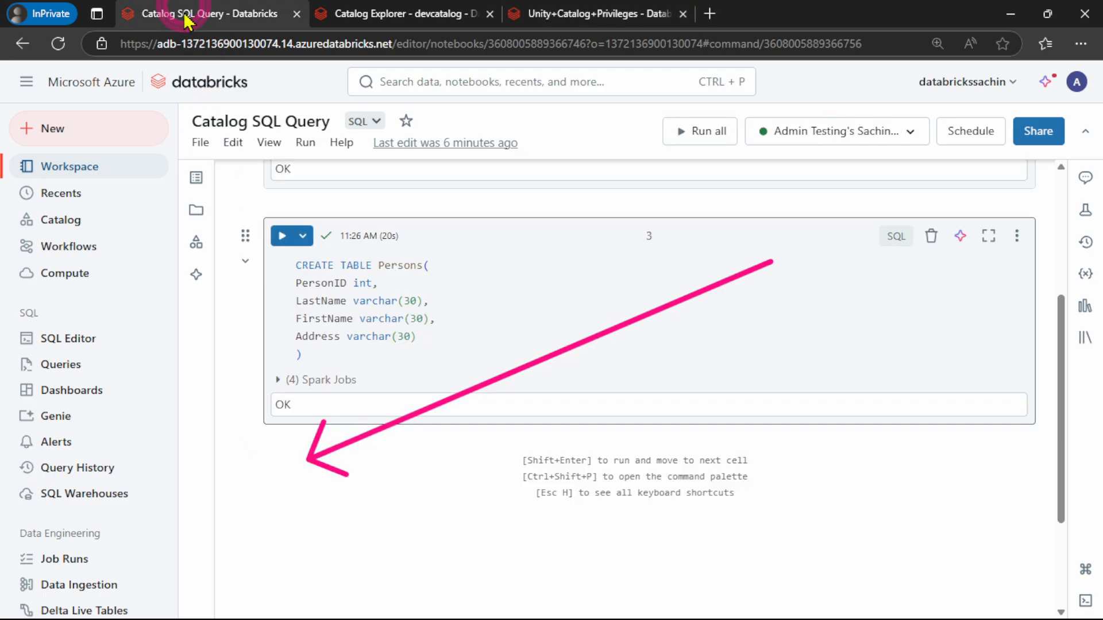
{"action": "left_click", "coordinate": [601, 439]}
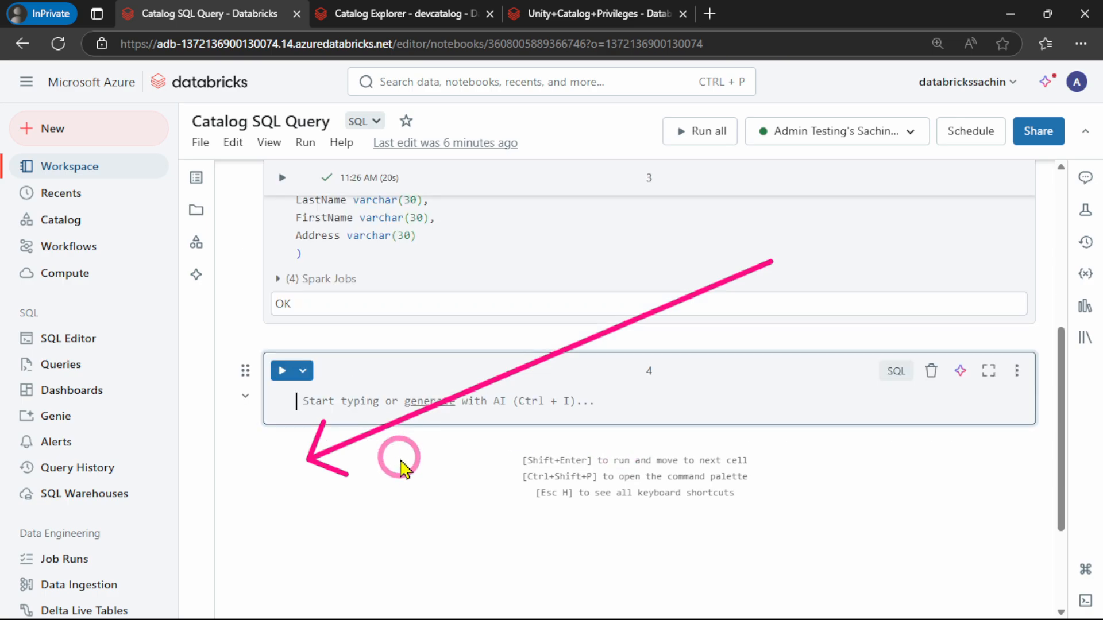
{"action": "key", "text": "ctrl+v"}
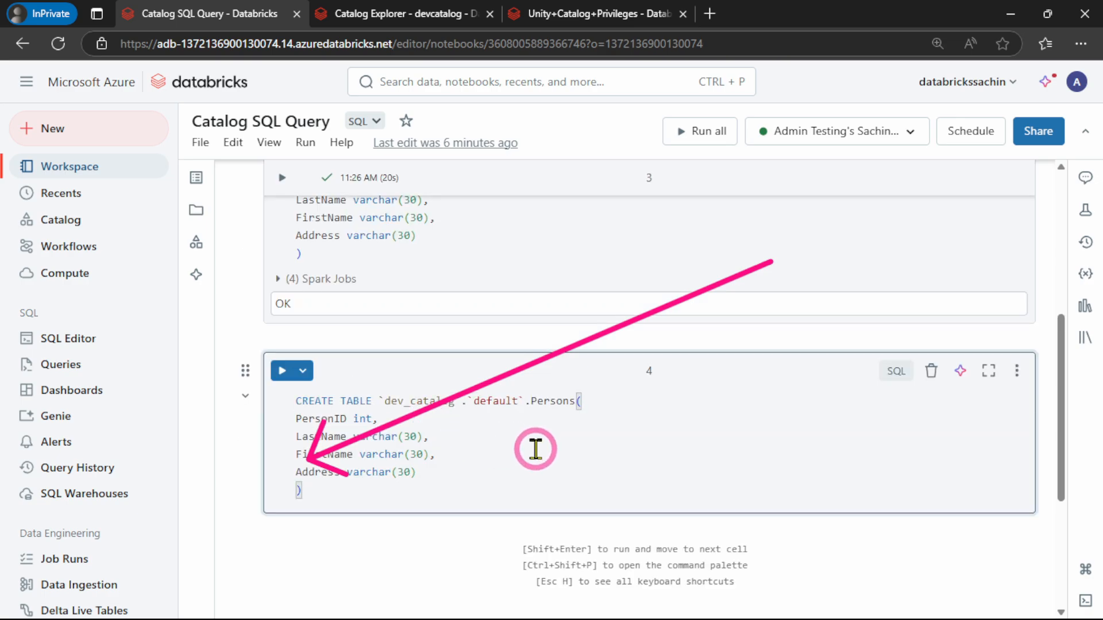
Change the catalog name in the fourth cell's CREATE TABLE statement to devcatalog
{"action": "scroll", "coordinate": [535, 450], "scroll_direction": "up", "scroll_amount": 2}
{"action": "left_click", "coordinate": [412, 482]}
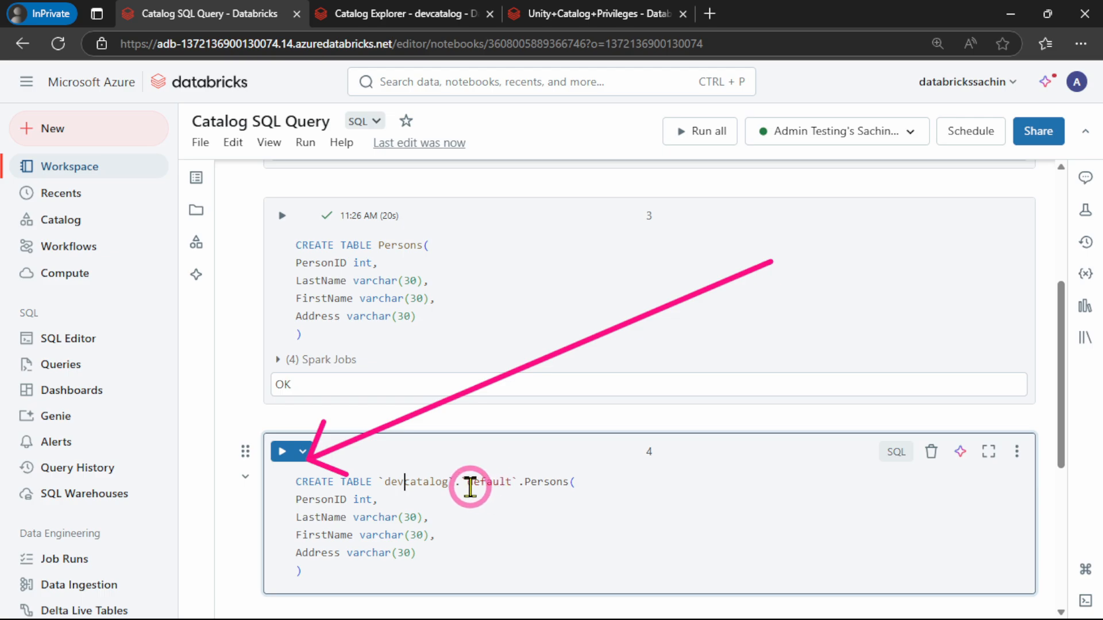
{"action": "left_click", "coordinate": [514, 487]}
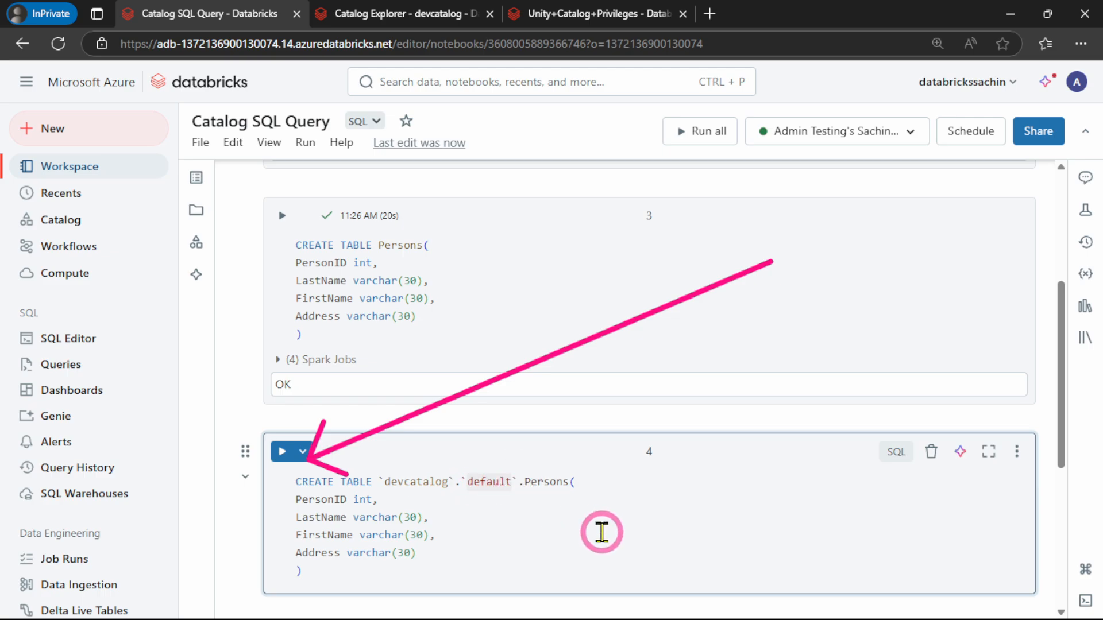
Expand devcatalog's default schema in Catalog Explorer to check which tables it contains
{"action": "left_click", "coordinate": [382, 18]}
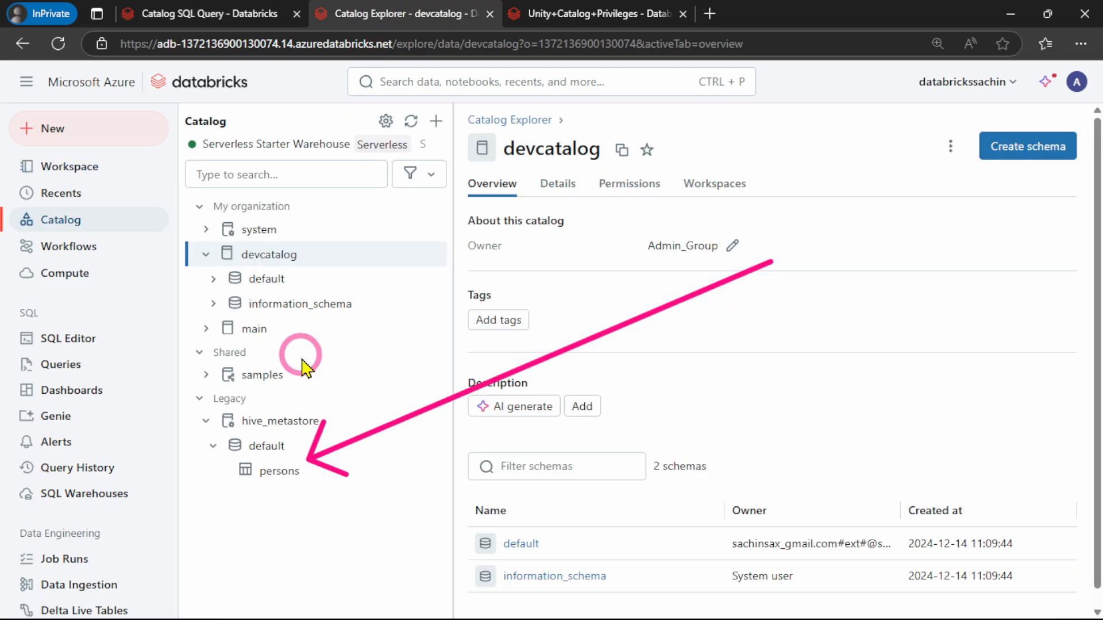
{"action": "left_click", "coordinate": [304, 258]}
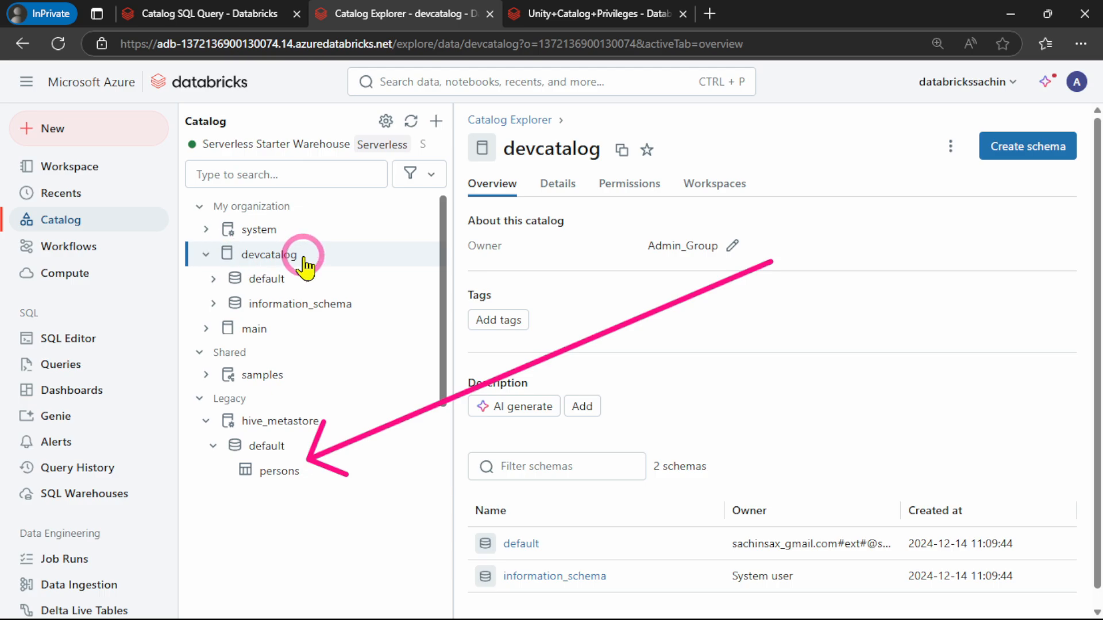
{"action": "left_click", "coordinate": [214, 278]}
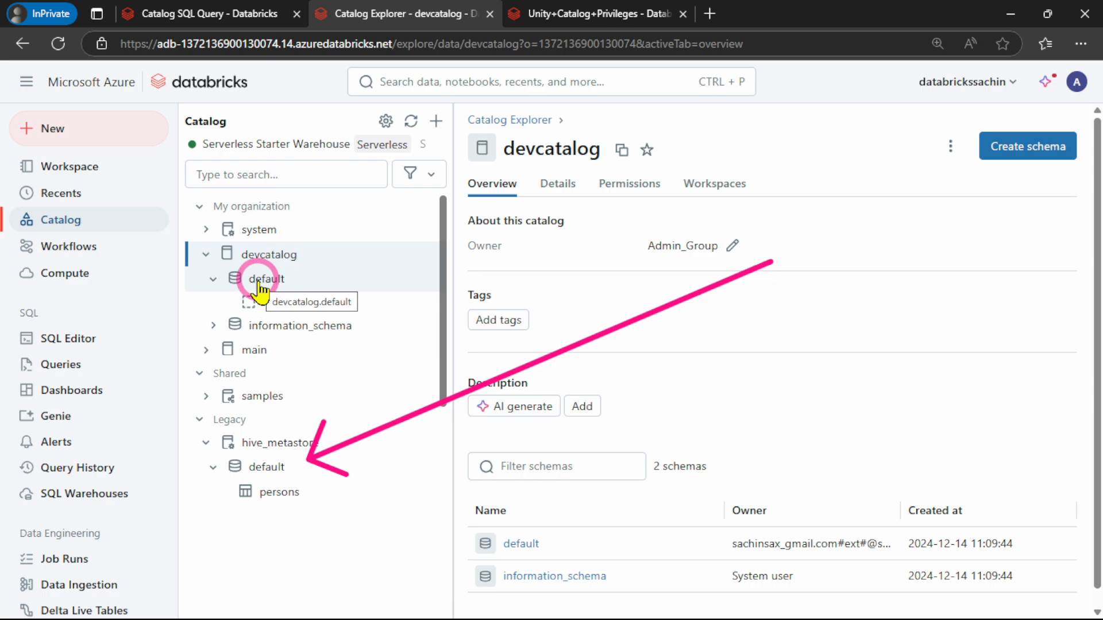
Run the fourth cell of Catalog SQL Query to create the Persons table in devcatalog's default schema
{"action": "left_click", "coordinate": [195, 13]}
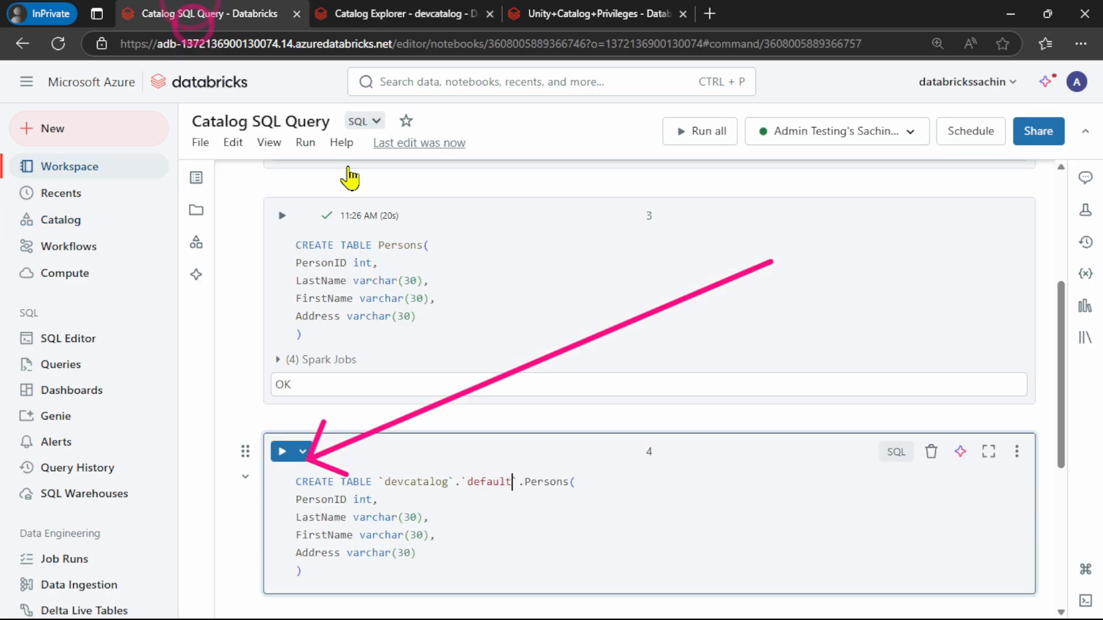
{"action": "left_click", "coordinate": [463, 477]}
{"action": "left_click", "coordinate": [536, 477]}
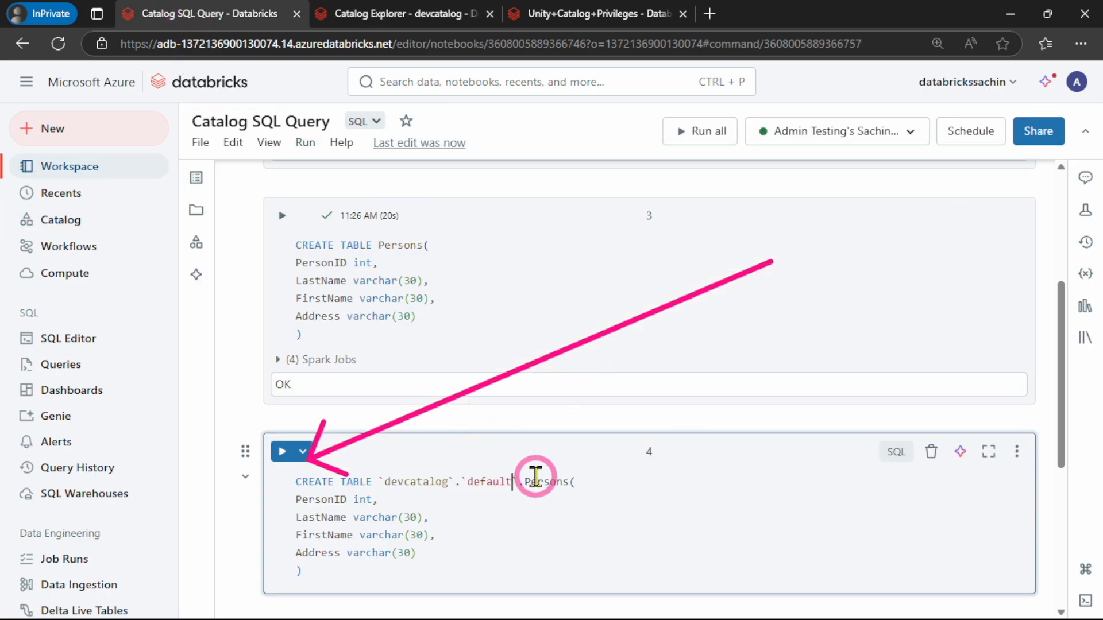
{"action": "left_click", "coordinate": [598, 490]}
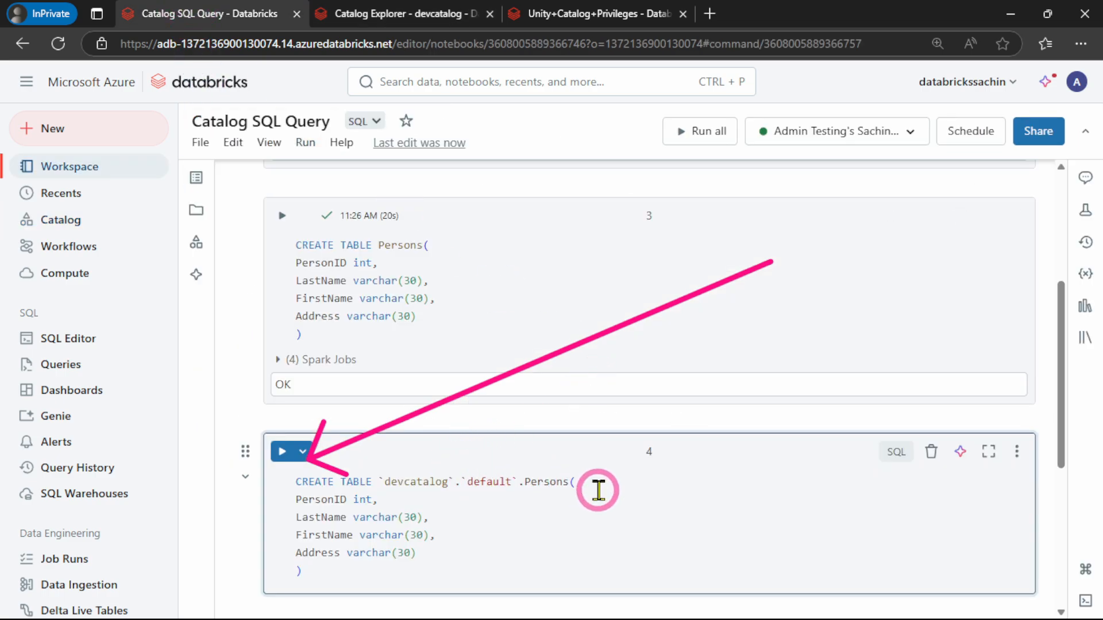
{"action": "left_click", "coordinate": [282, 451]}
{"action": "left_click", "coordinate": [581, 508]}
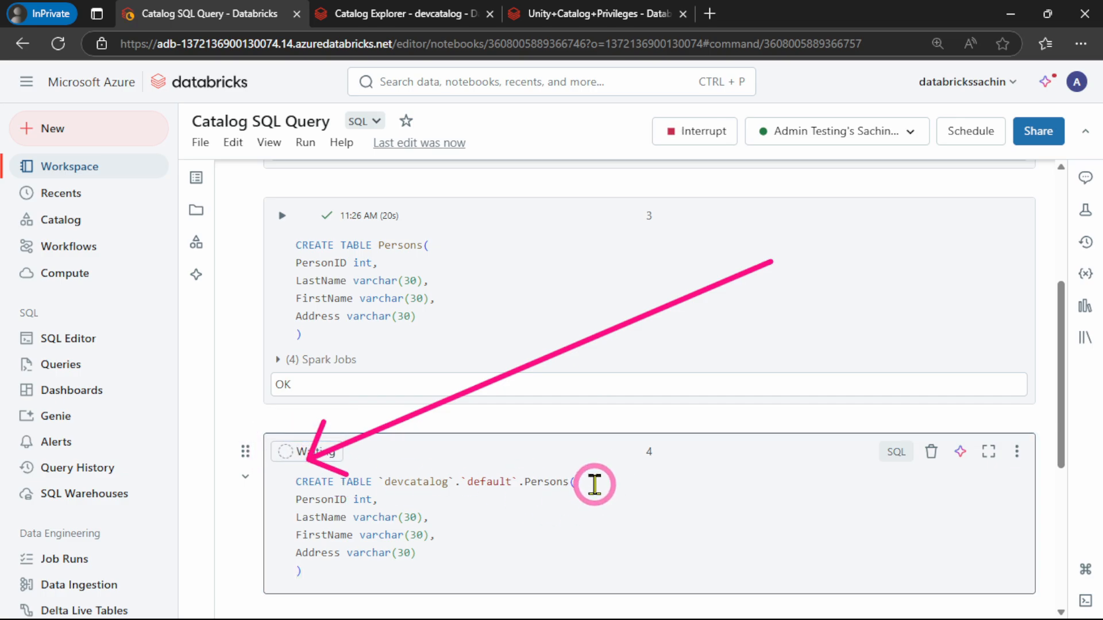
{"action": "scroll", "coordinate": [595, 484], "scroll_direction": "down", "scroll_amount": 2}
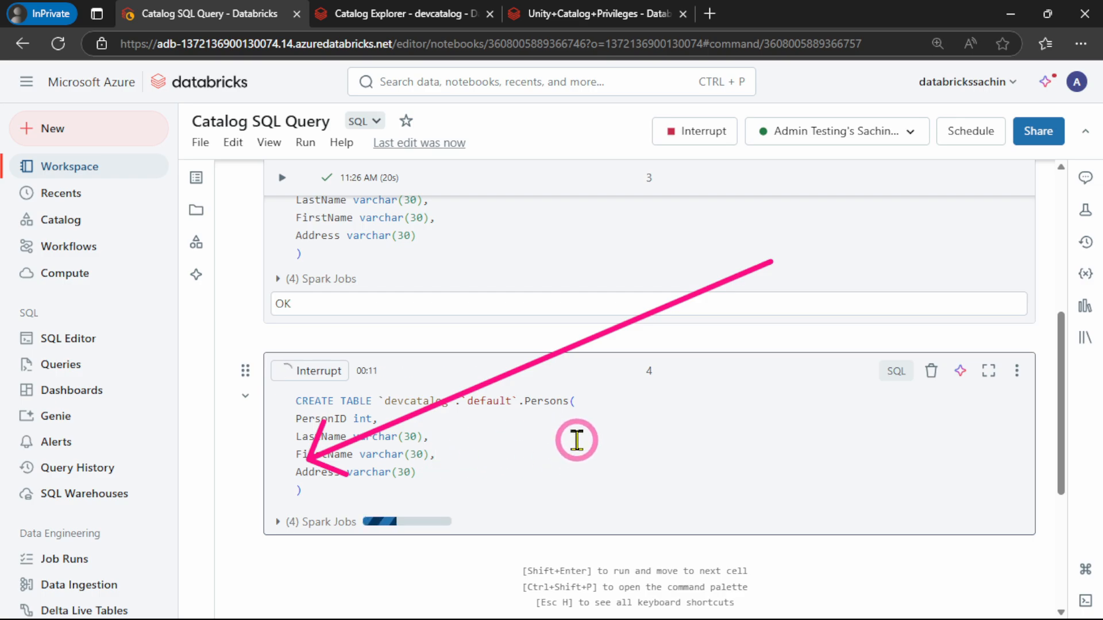
{"action": "scroll", "coordinate": [576, 441], "scroll_direction": "down", "scroll_amount": 1}
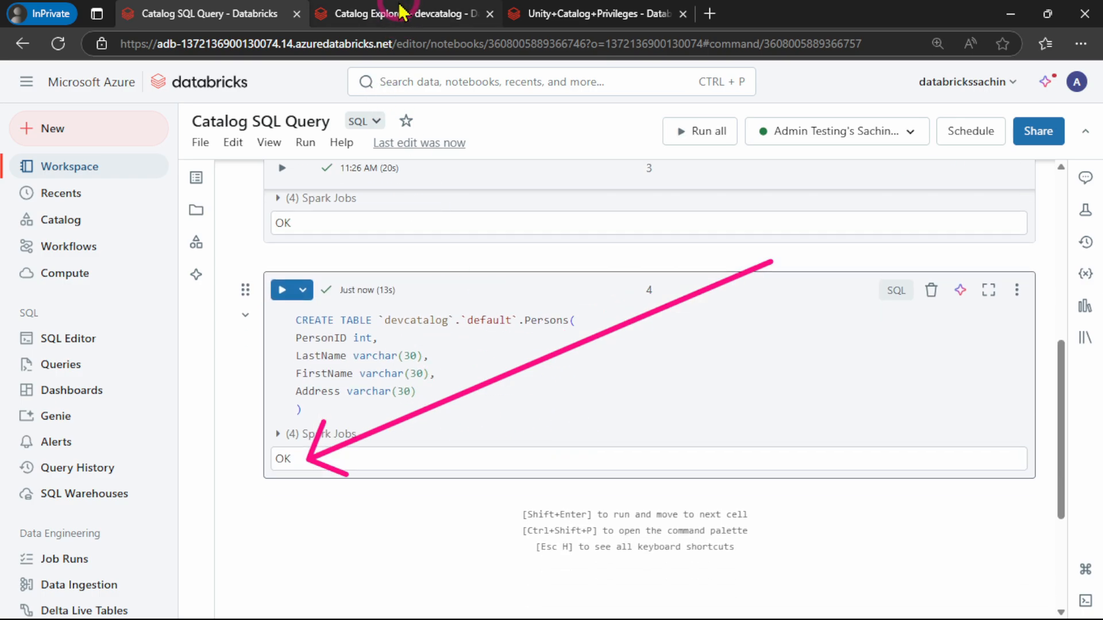
Open the persons table under devcatalog's default schema in Catalog Explorer and review its overview and columns
{"action": "left_click", "coordinate": [368, 12]}
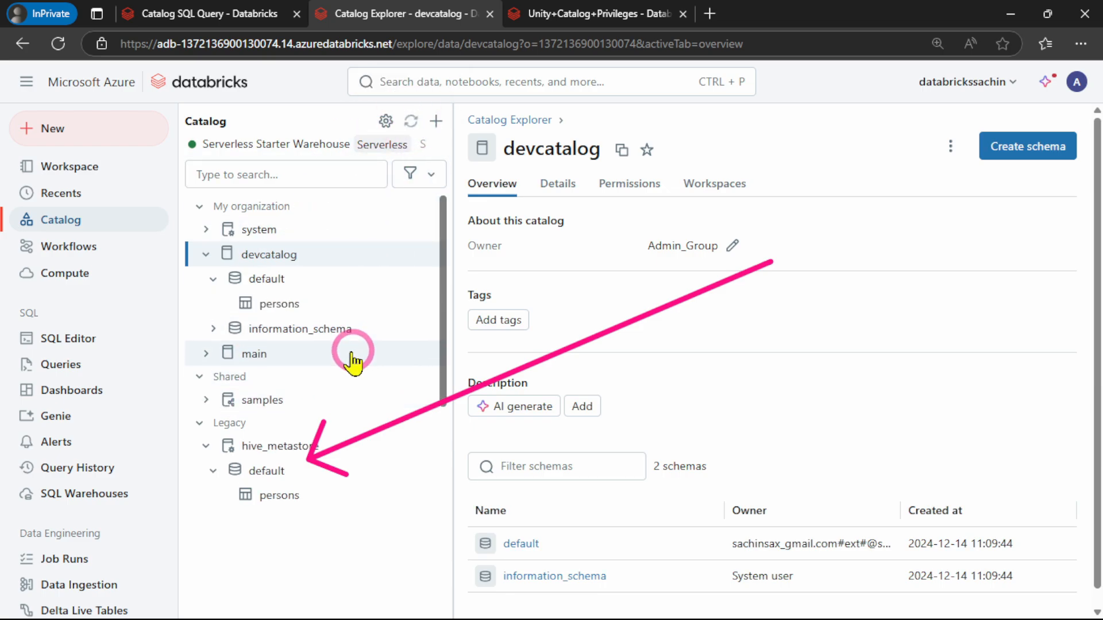
{"action": "left_click", "coordinate": [243, 304]}
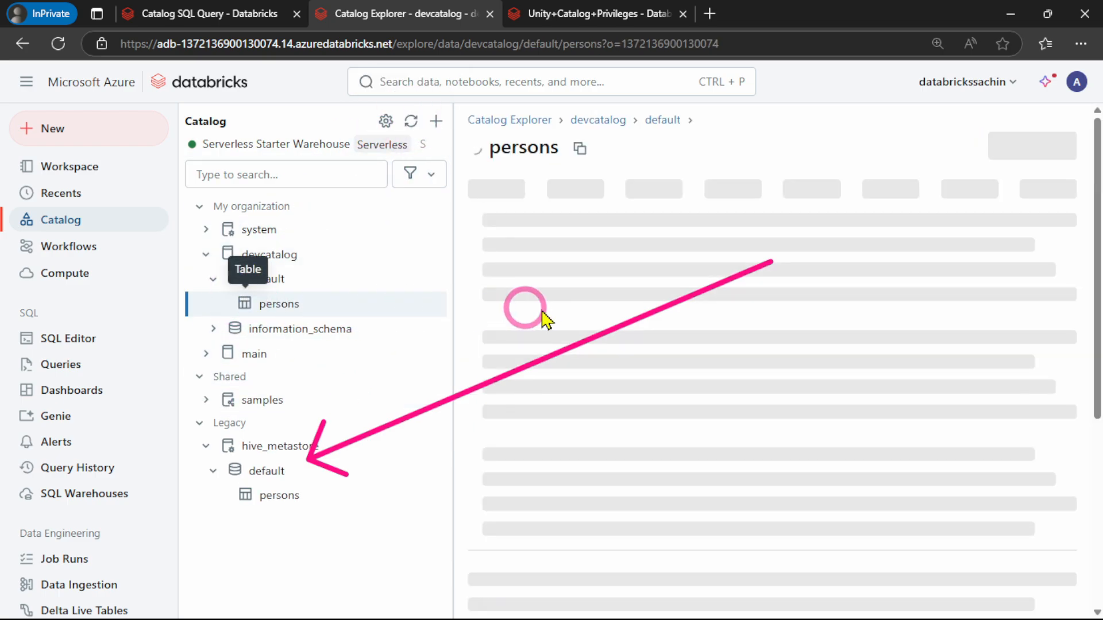
{"action": "scroll", "coordinate": [573, 439], "scroll_direction": "down", "scroll_amount": 5}
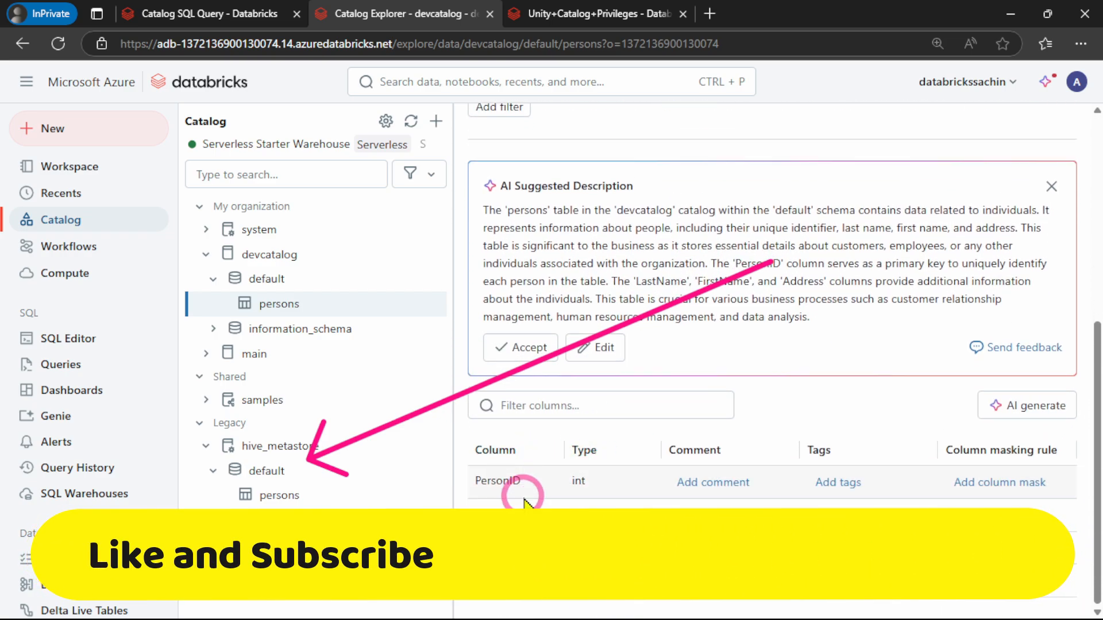
{"action": "scroll", "coordinate": [544, 488], "scroll_direction": "up", "scroll_amount": 2}
{"action": "scroll", "coordinate": [546, 230], "scroll_direction": "up", "scroll_amount": 5}
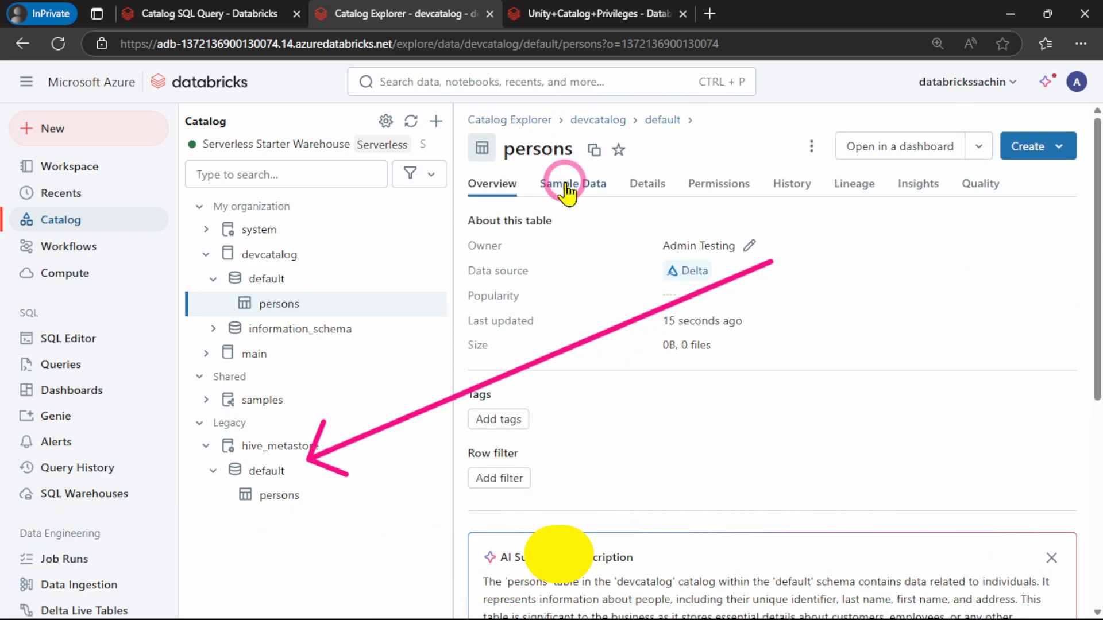
Examine the persons table's sample data and its details, including the table type and storage location
{"action": "left_click", "coordinate": [566, 185]}
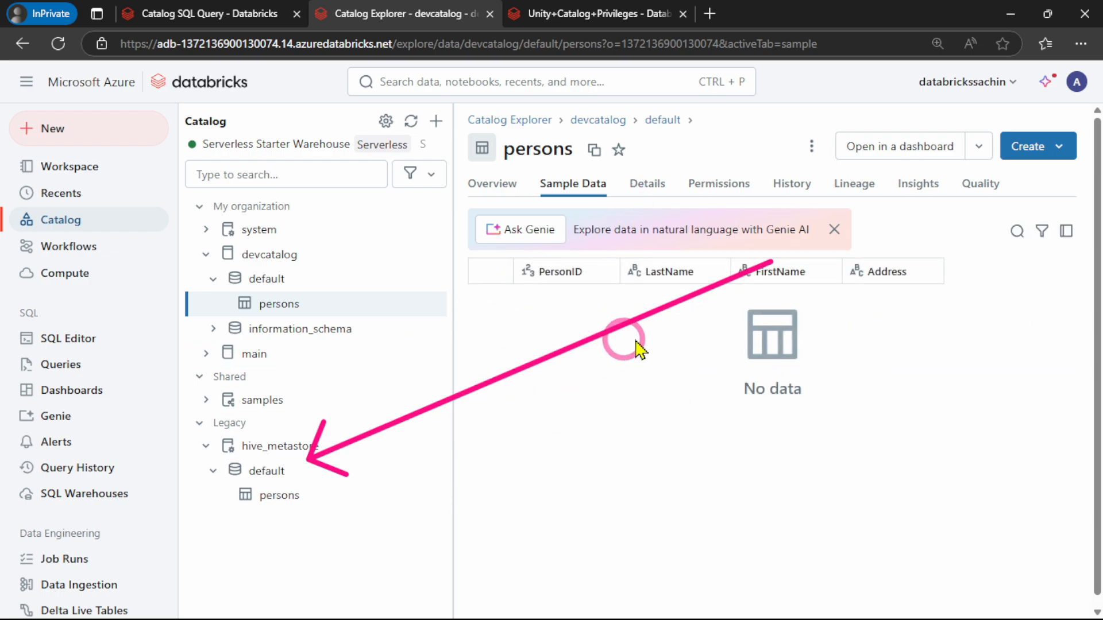
{"action": "left_click", "coordinate": [646, 190]}
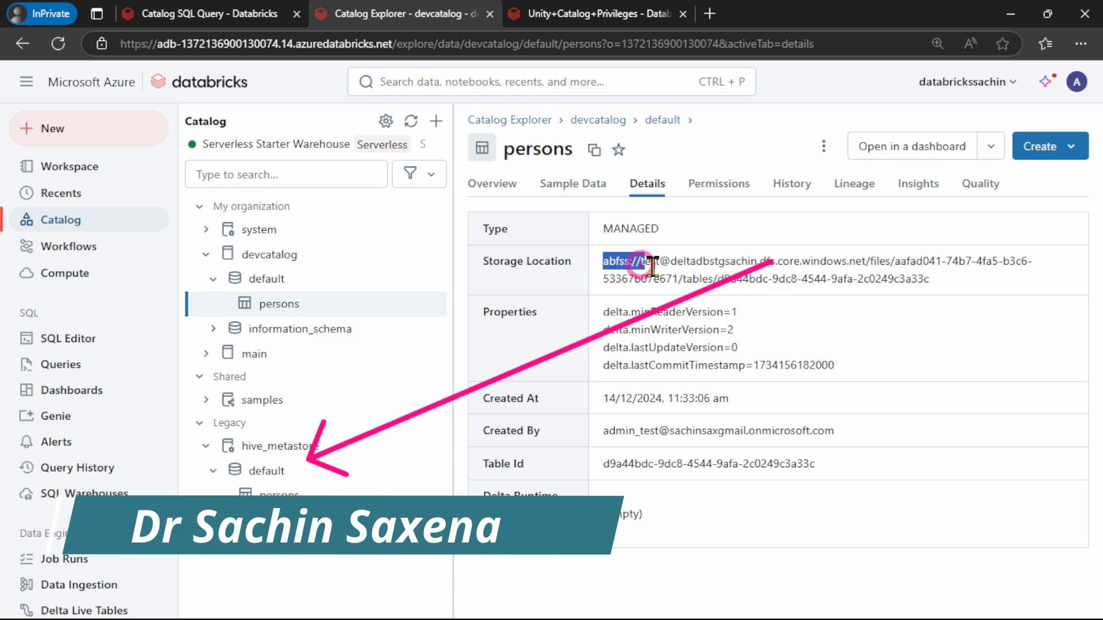
{"action": "left_click_drag", "start_coordinate": [653, 265], "coordinate": [894, 278]}
{"action": "left_click", "coordinate": [594, 279]}
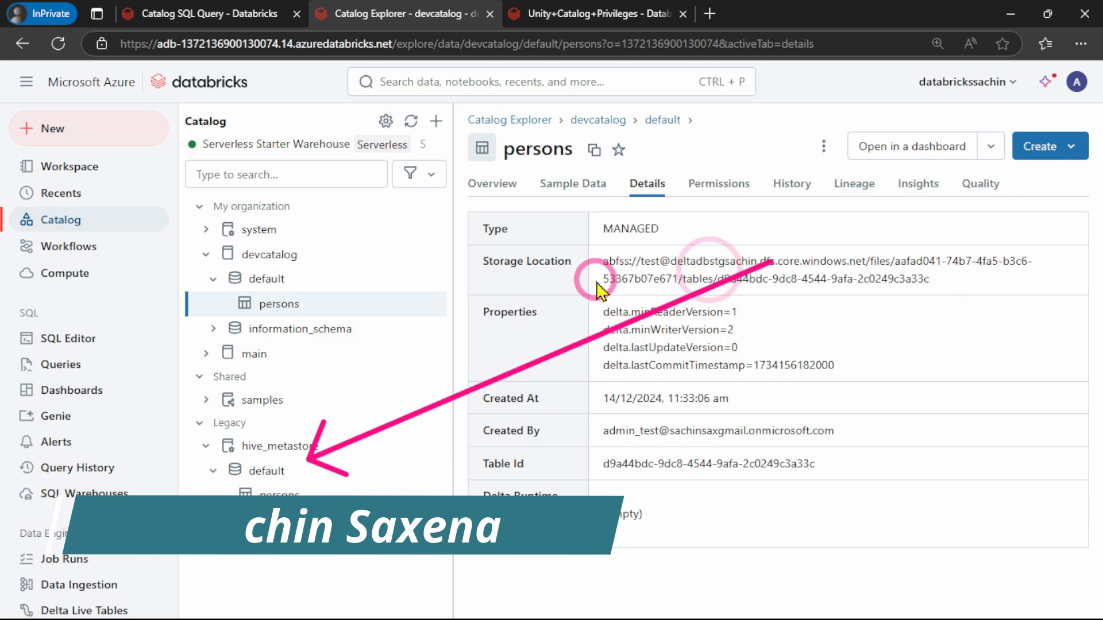
Copy the CREATE TABLE Person_Table statement from the Managed+vs+External+Tables notebook into a new fifth cell of Catalog SQL Query
{"action": "left_click", "coordinate": [175, 4]}
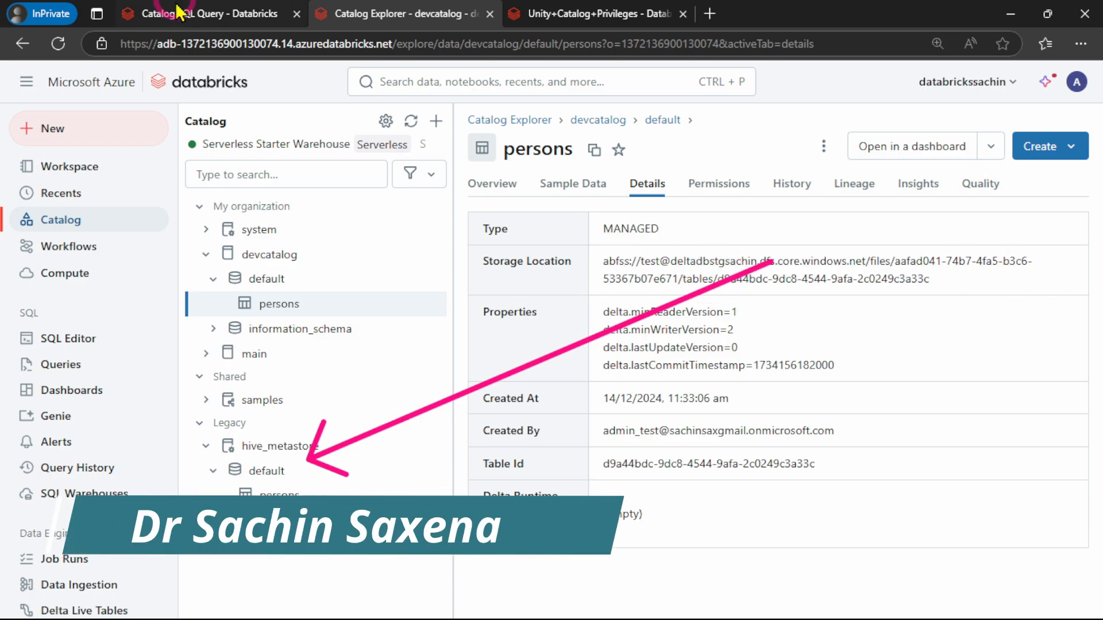
{"action": "left_click", "coordinate": [603, 15]}
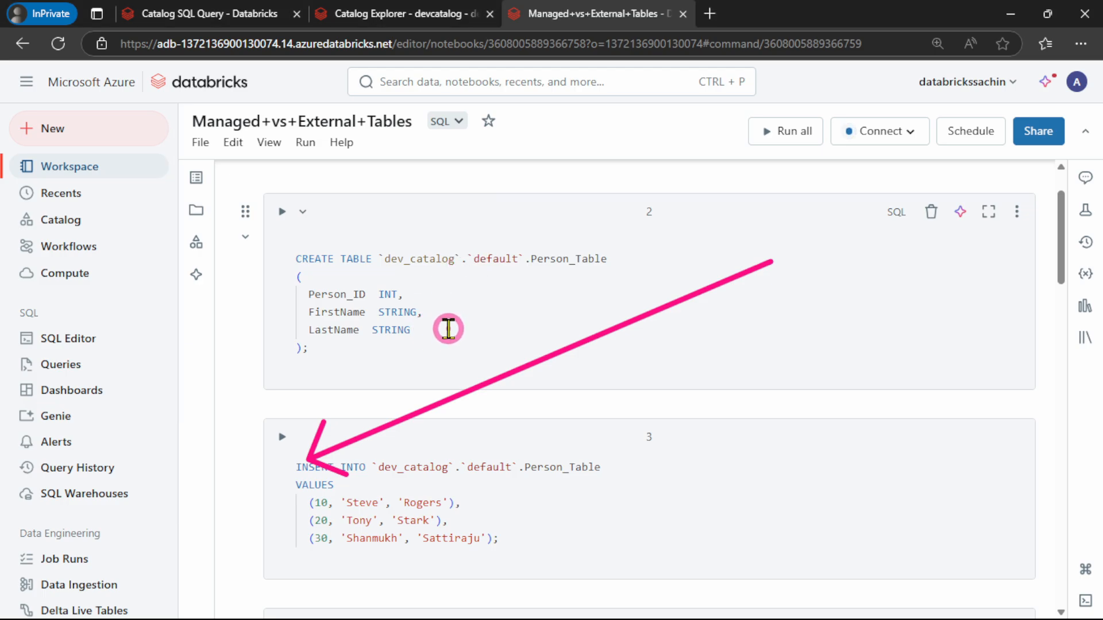
{"action": "left_click", "coordinate": [448, 329]}
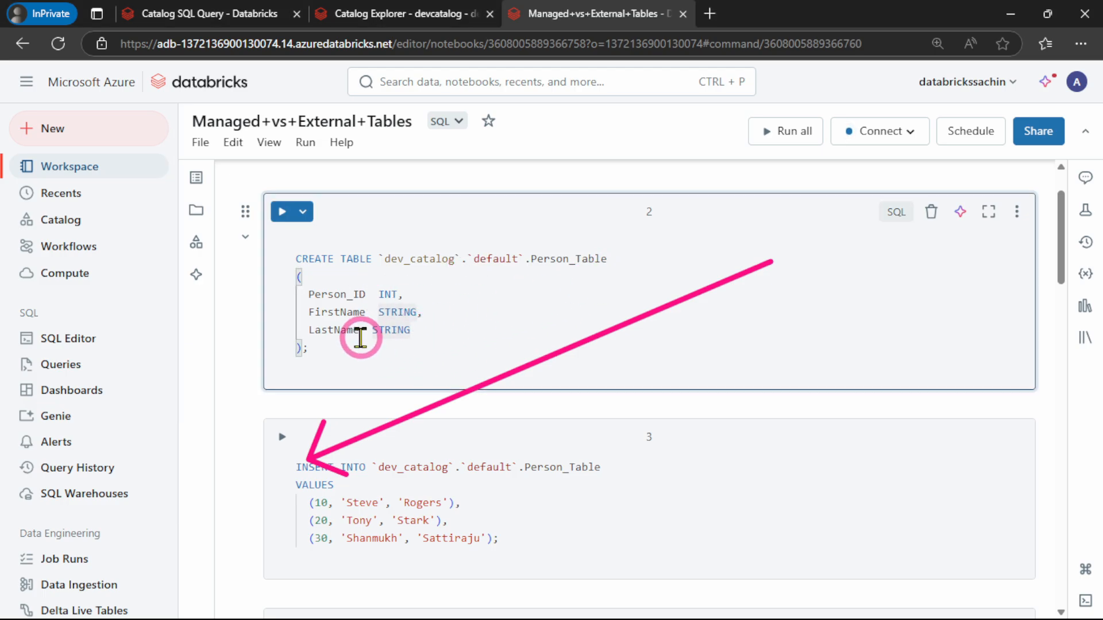
{"action": "left_click_drag", "start_coordinate": [328, 348], "coordinate": [246, 233]}
{"action": "key", "text": "ctrl+c"}
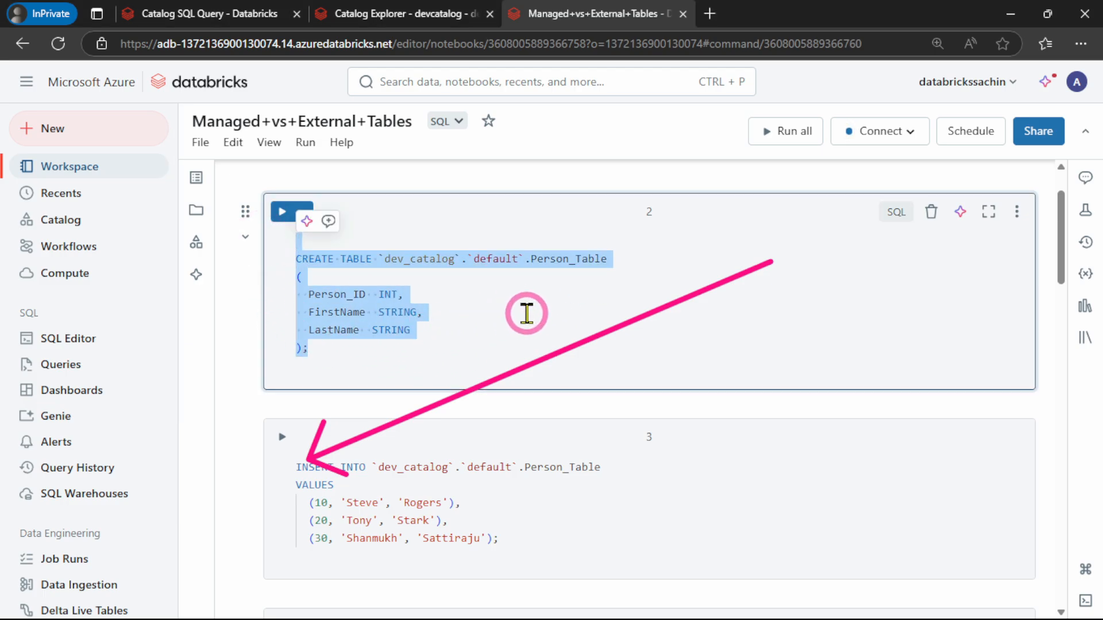
{"action": "left_click", "coordinate": [190, 15]}
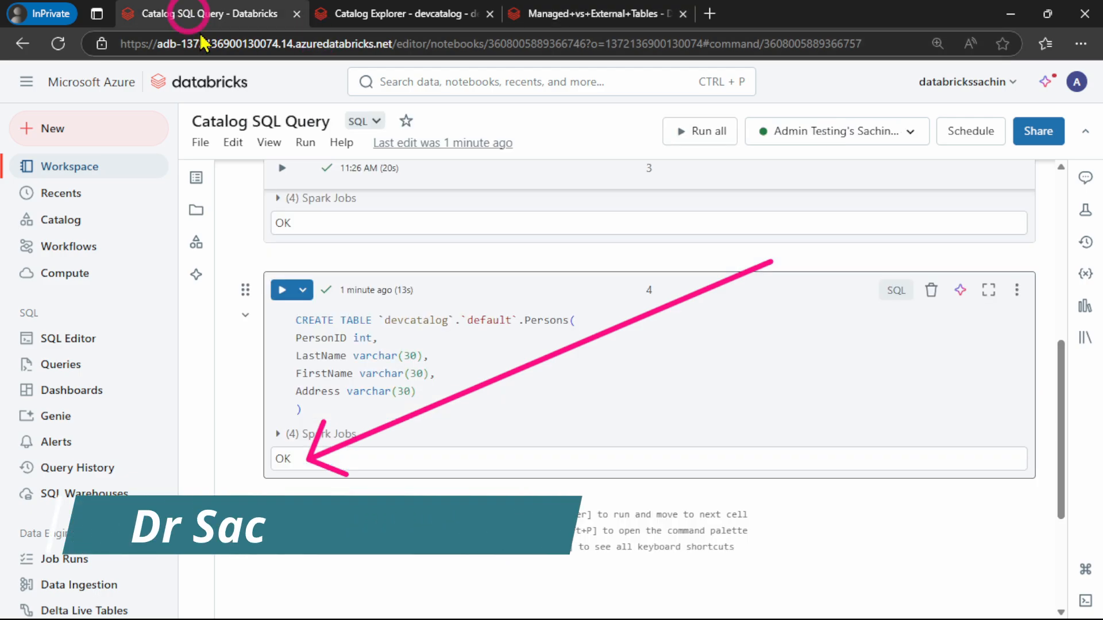
{"action": "left_click", "coordinate": [618, 494]}
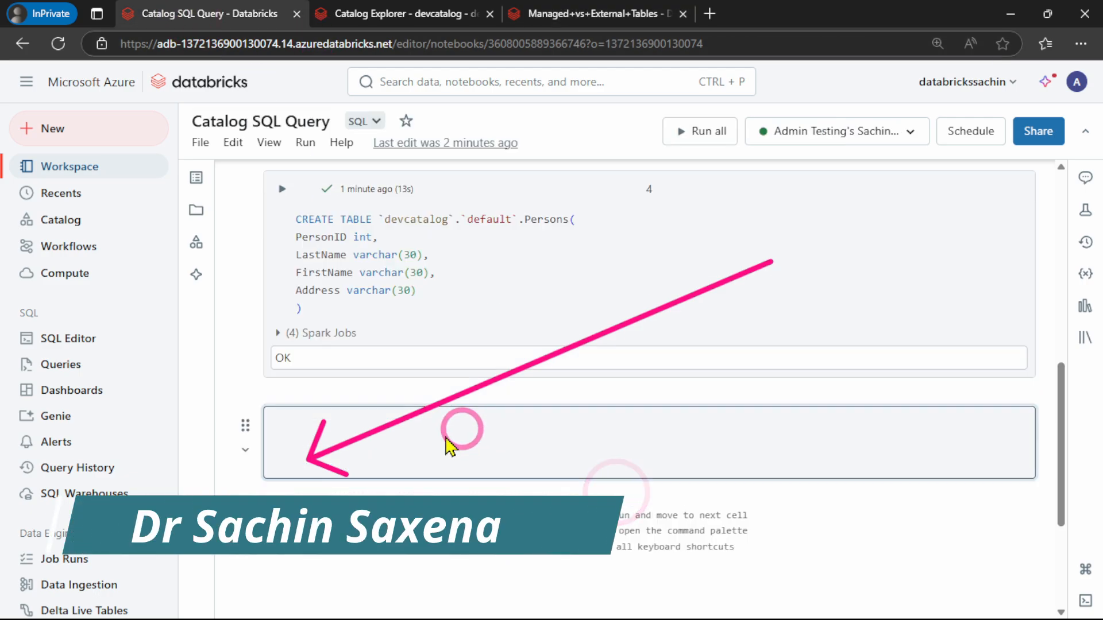
{"action": "key", "text": "ctrl+v"}
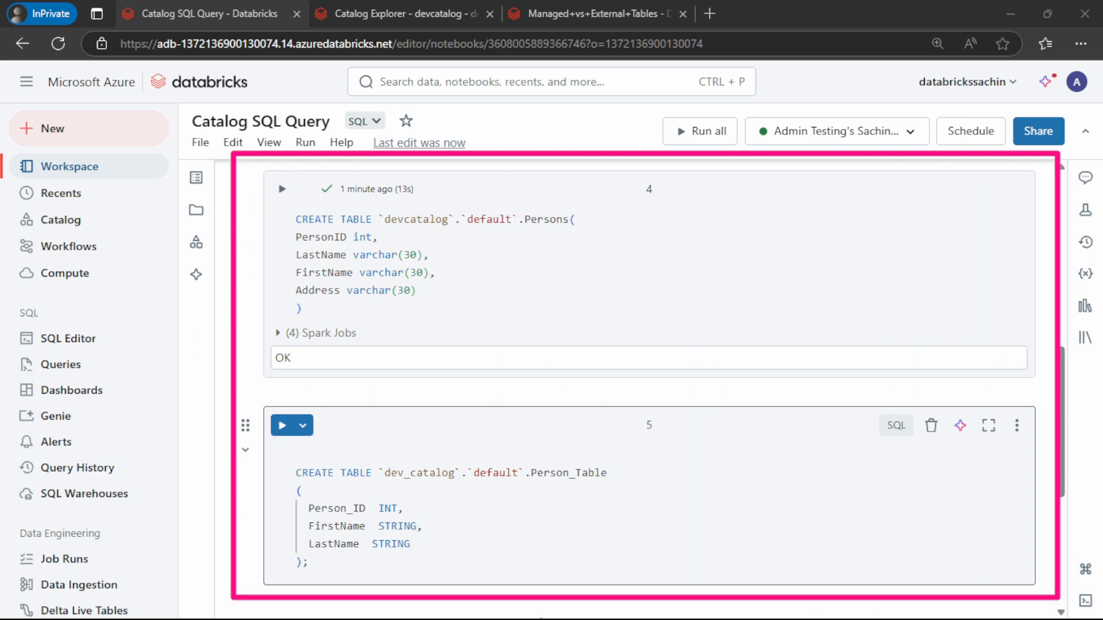
Change the catalog name in the fifth cell's CREATE TABLE Person_Table statement to devcatalog
{"action": "left_click", "coordinate": [527, 485]}
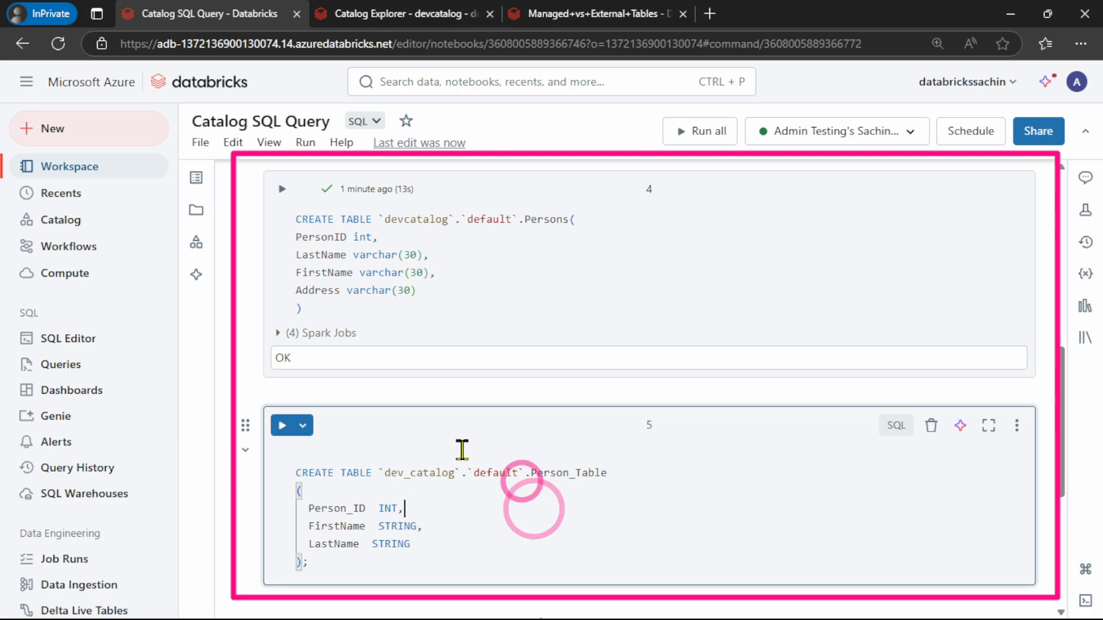
{"action": "left_click", "coordinate": [404, 471]}
{"action": "double_click", "coordinate": [445, 470]}
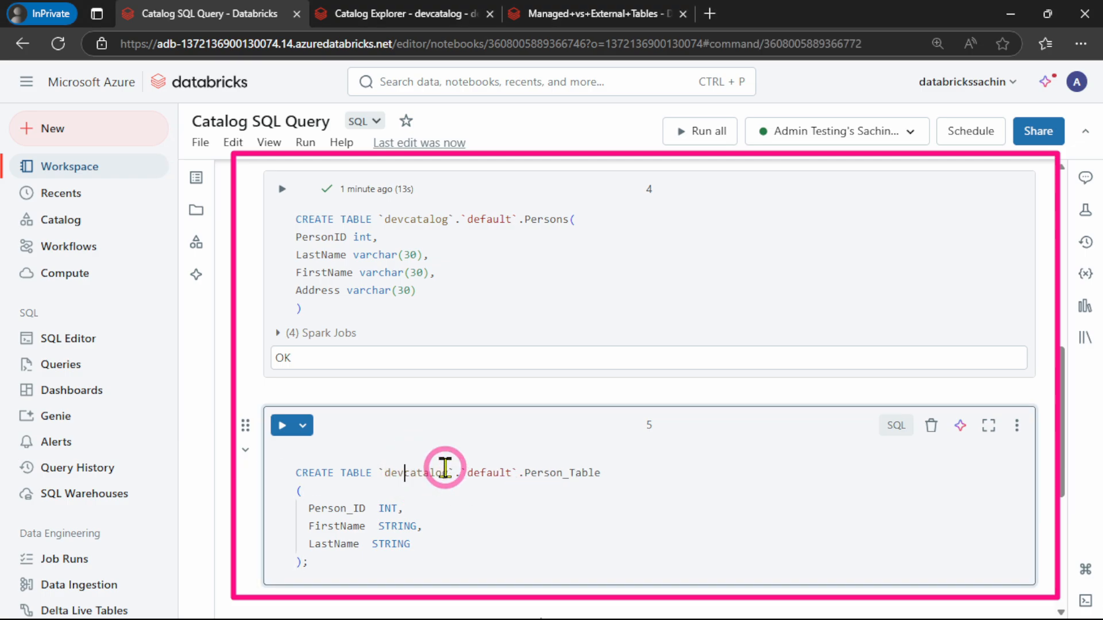
{"action": "left_click", "coordinate": [516, 520]}
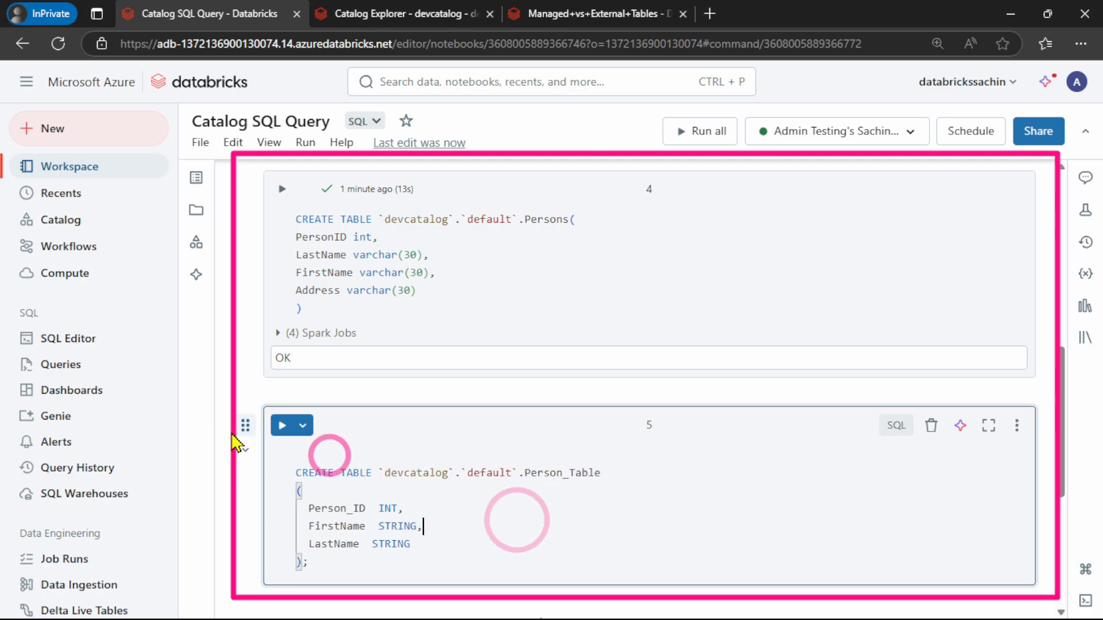
Run the fifth cell of Catalog SQL Query to create Person_Table in devcatalog's default schema
{"action": "left_click", "coordinate": [282, 425]}
{"action": "scroll", "coordinate": [632, 373], "scroll_direction": "down", "scroll_amount": 1}
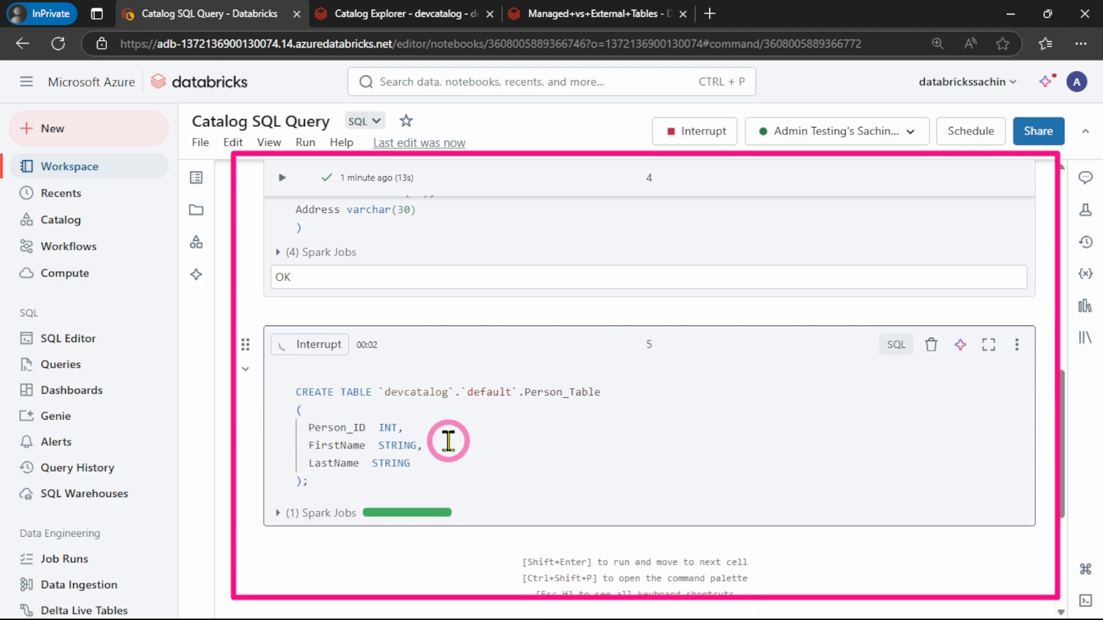
{"action": "scroll", "coordinate": [449, 441], "scroll_direction": "down", "scroll_amount": 1}
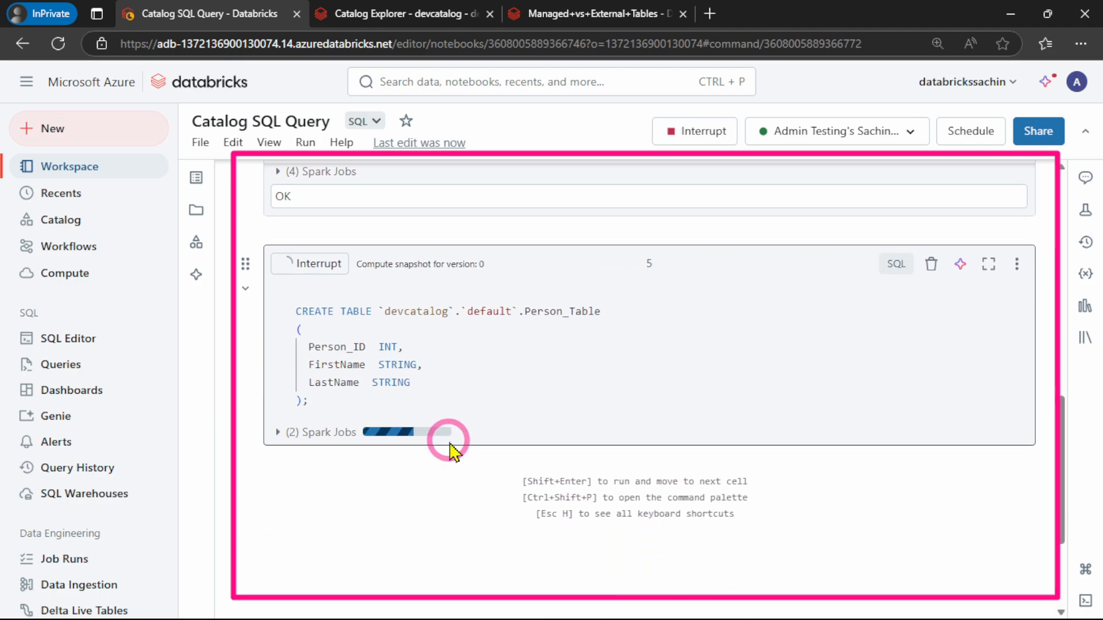
Copy the INSERT INTO Person_Table statement from the Managed+vs+External+Tables notebook into a new sixth cell of Catalog SQL Query
{"action": "left_click", "coordinate": [574, 18]}
{"action": "scroll", "coordinate": [546, 431], "scroll_direction": "down", "scroll_amount": 1}
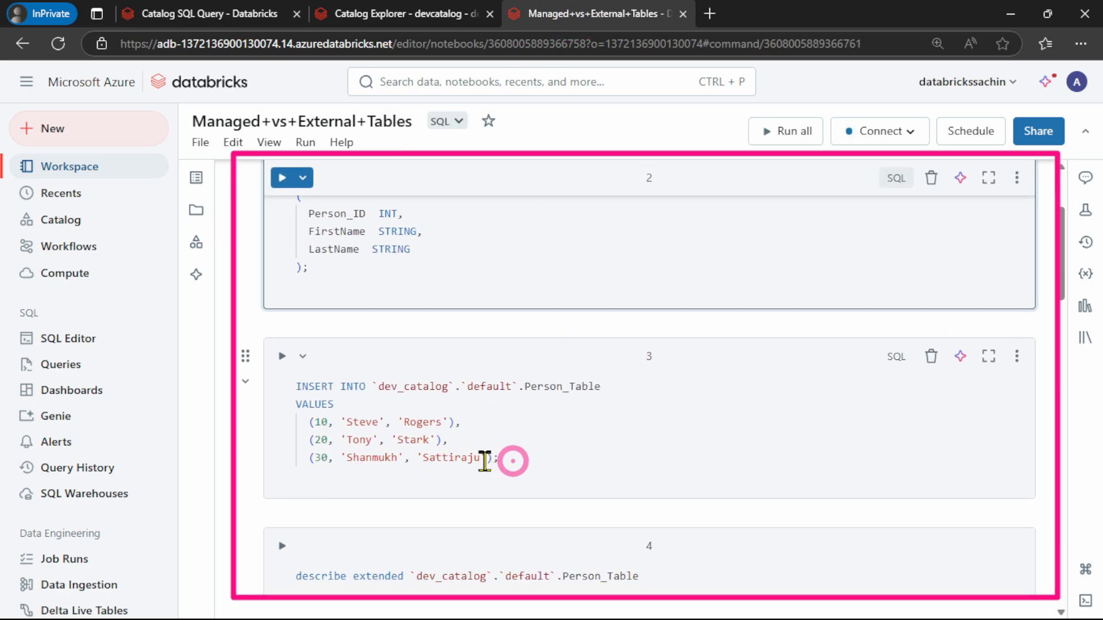
{"action": "left_click_drag", "start_coordinate": [498, 459], "coordinate": [281, 381]}
{"action": "key", "text": "ctrl+c"}
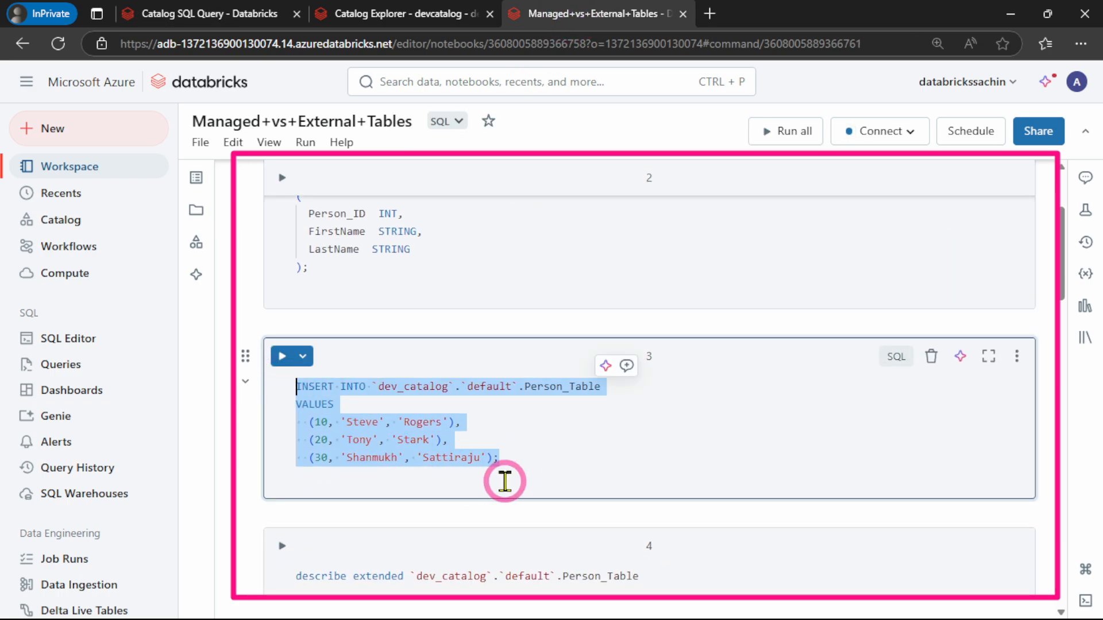
{"action": "left_click", "coordinate": [201, 14]}
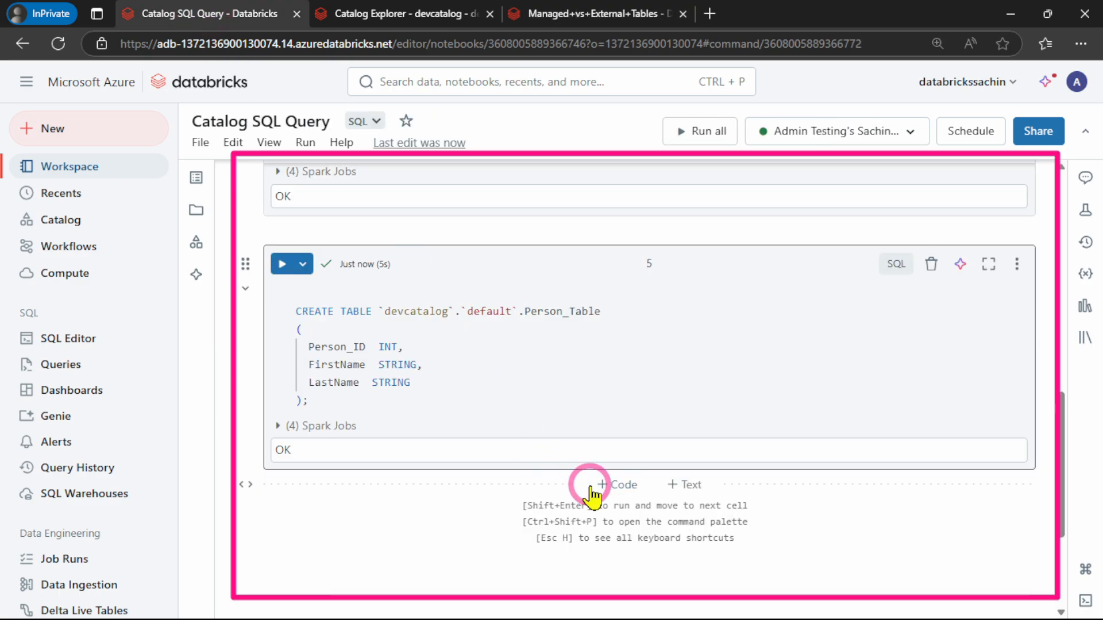
{"action": "left_click", "coordinate": [598, 487]}
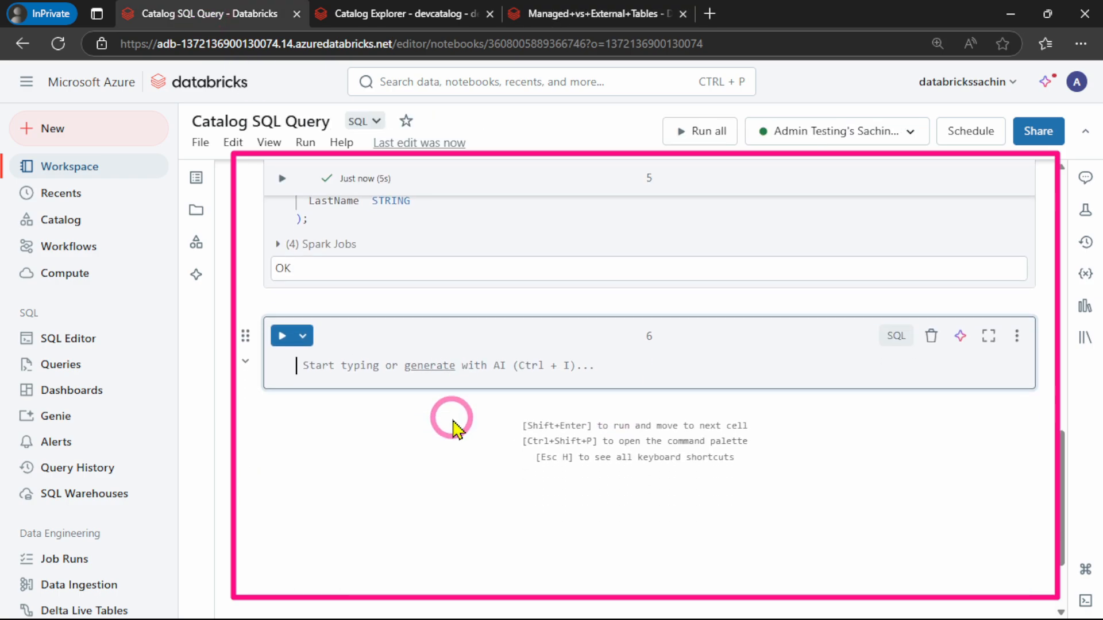
{"action": "key", "text": "ctrl+v"}
Change the catalog name in the sixth cell's INSERT INTO statement to devcatalog and run the cell
{"action": "scroll", "coordinate": [459, 402], "scroll_direction": "up", "scroll_amount": 3}
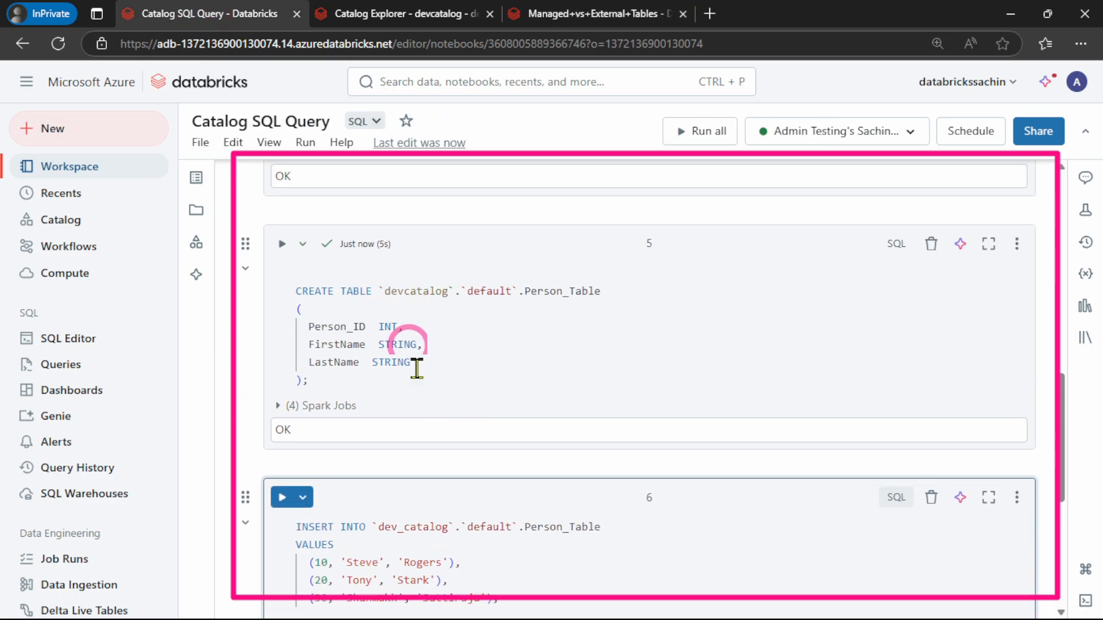
{"action": "scroll", "coordinate": [462, 488], "scroll_direction": "down", "scroll_amount": 1}
{"action": "left_click", "coordinate": [406, 451]}
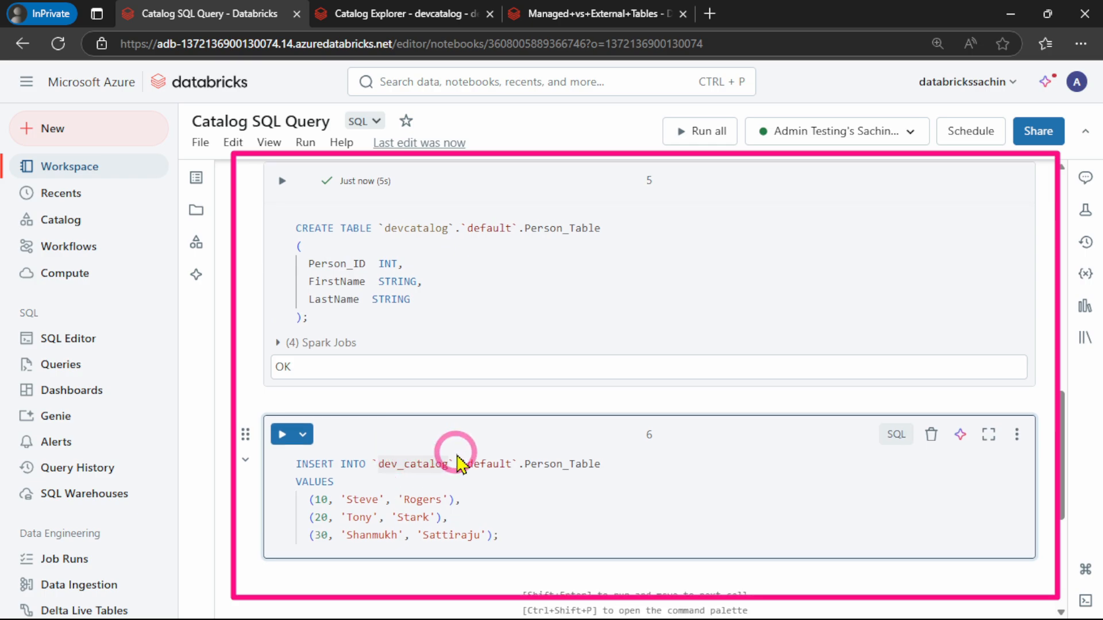
{"action": "scroll", "coordinate": [433, 500], "scroll_direction": "down", "scroll_amount": 1}
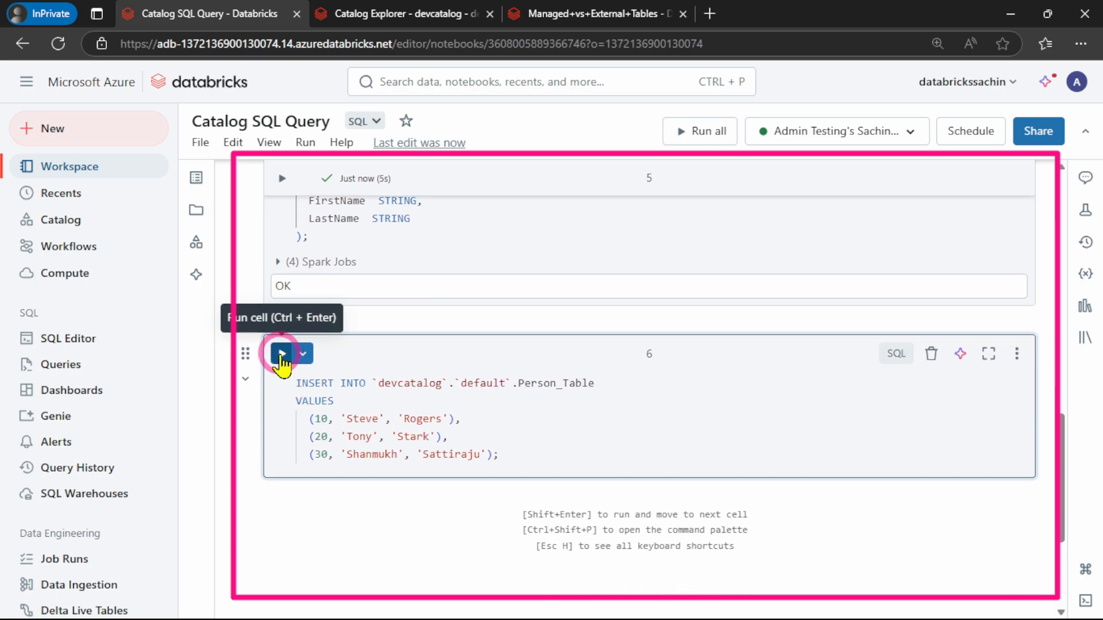
{"action": "left_click", "coordinate": [282, 354]}
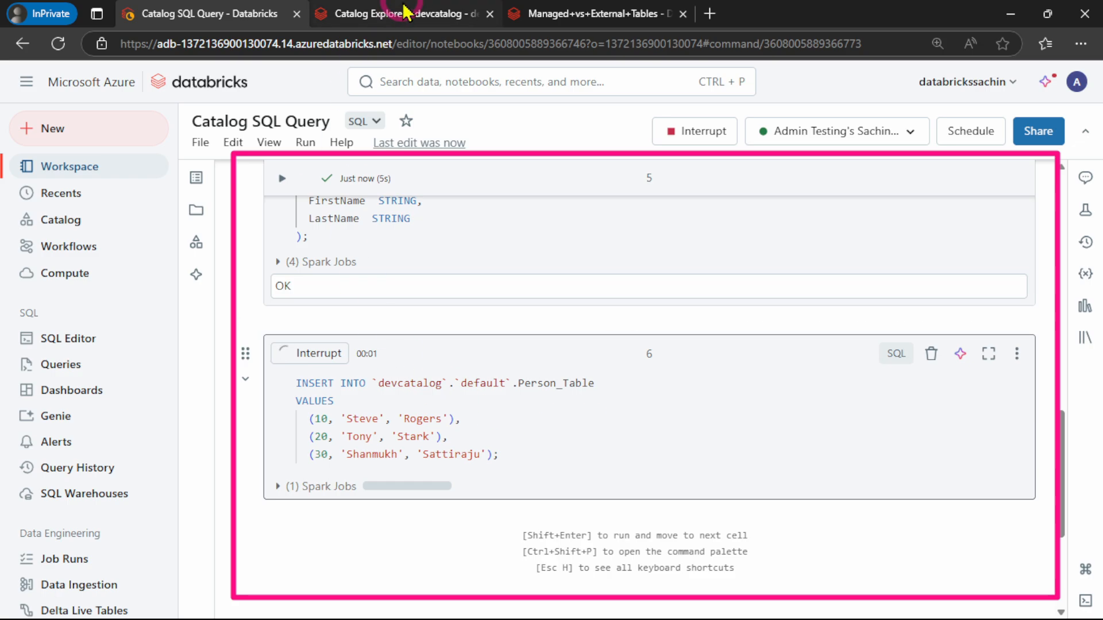
Refresh Catalog Explorer, examine person_table's sample data under devcatalog's default schema, and check the insert result in Catalog SQL Query
{"action": "left_click", "coordinate": [381, 13]}
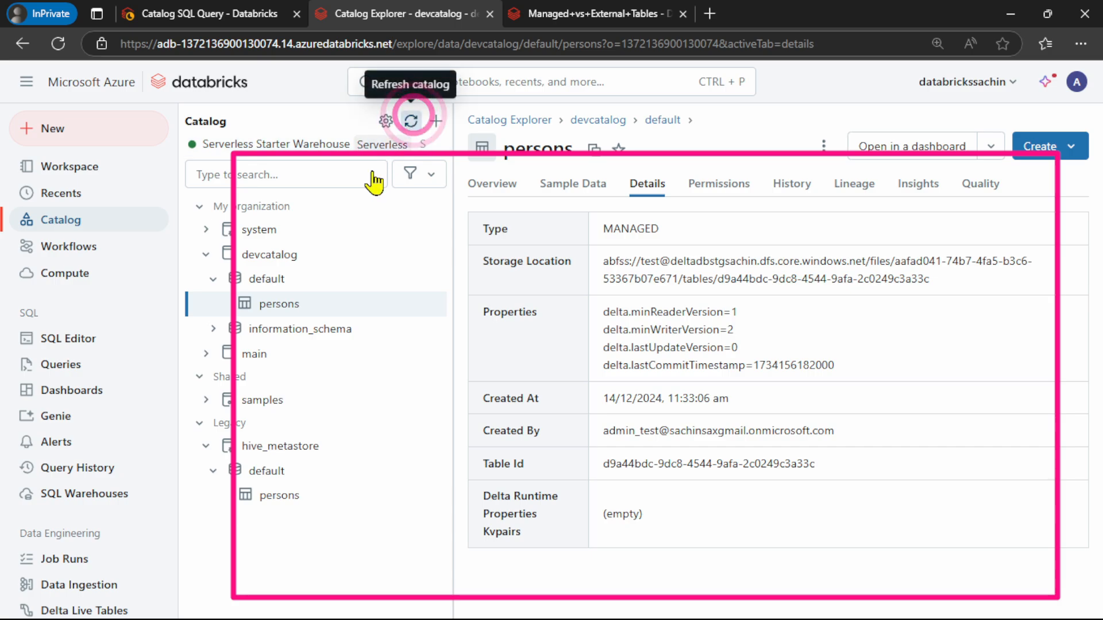
{"action": "left_click", "coordinate": [411, 121]}
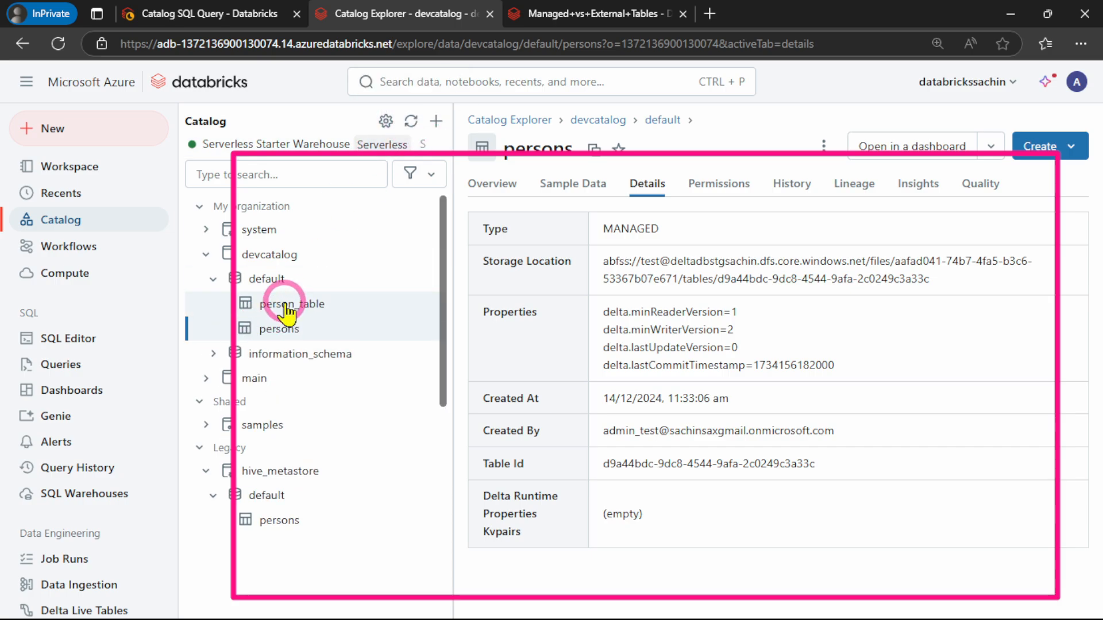
{"action": "left_click", "coordinate": [285, 308]}
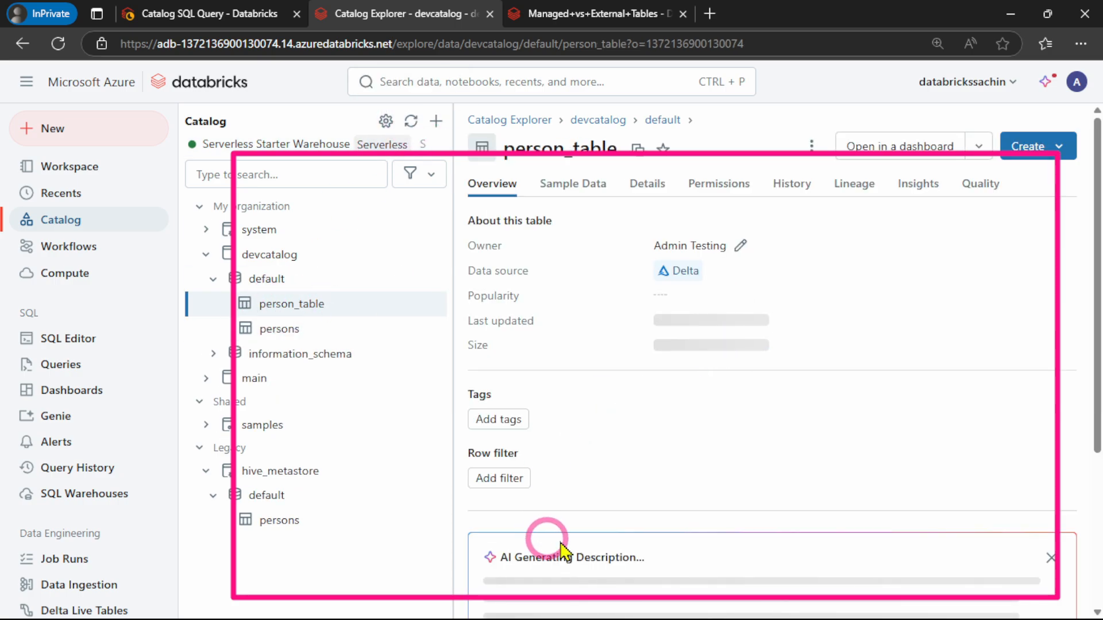
{"action": "left_click", "coordinate": [569, 187]}
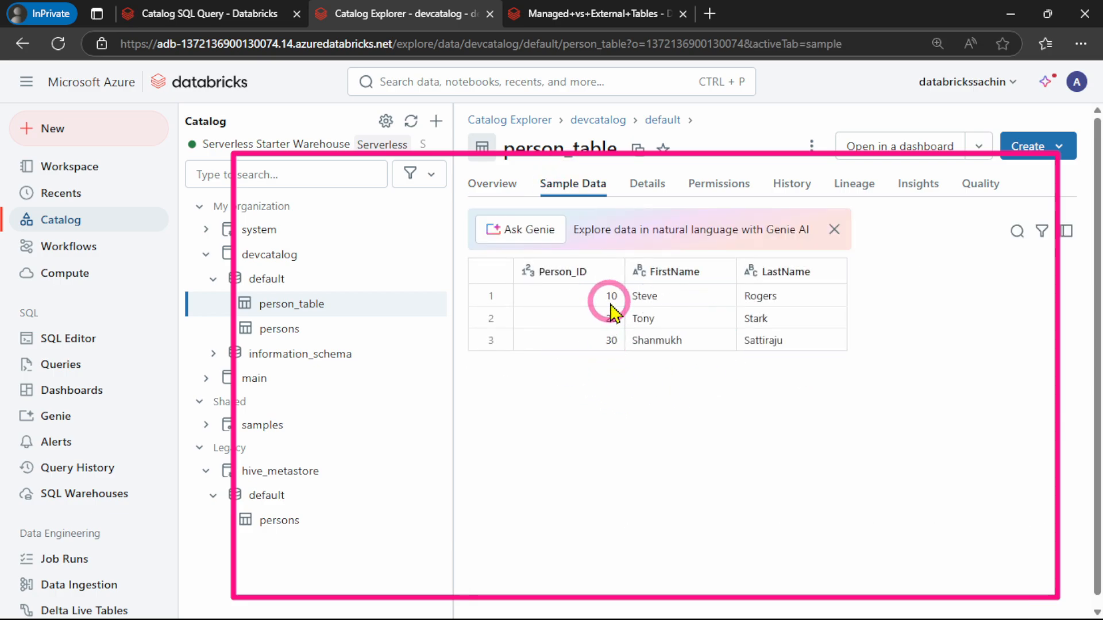
{"action": "left_click", "coordinate": [173, 13]}
{"action": "scroll", "coordinate": [459, 397], "scroll_direction": "down", "scroll_amount": 3}
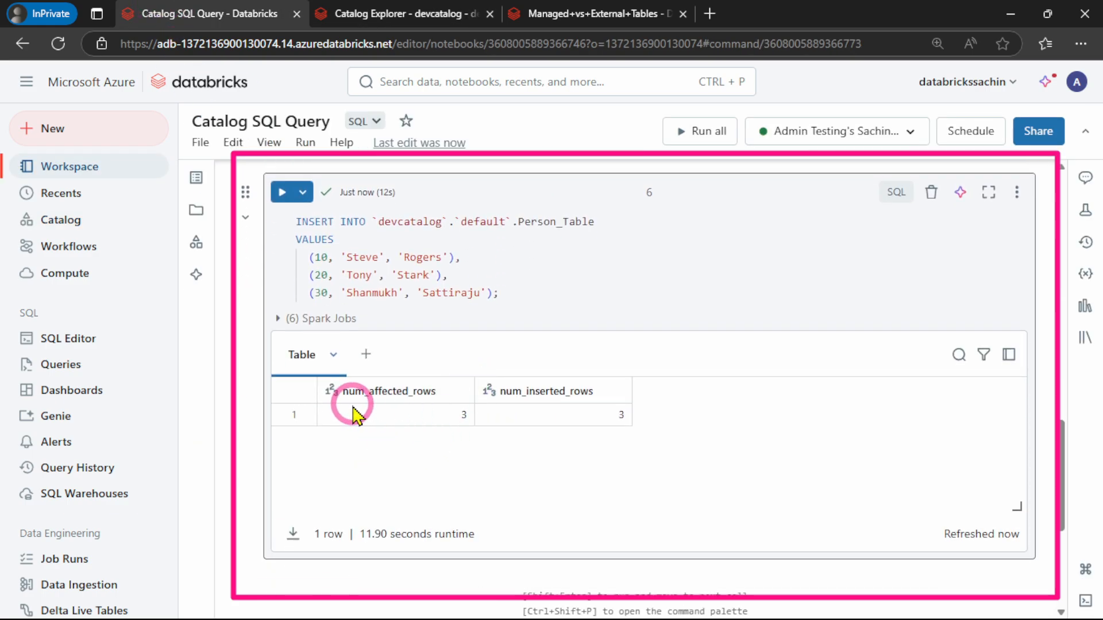
{"action": "scroll", "coordinate": [506, 402], "scroll_direction": "down", "scroll_amount": 2}
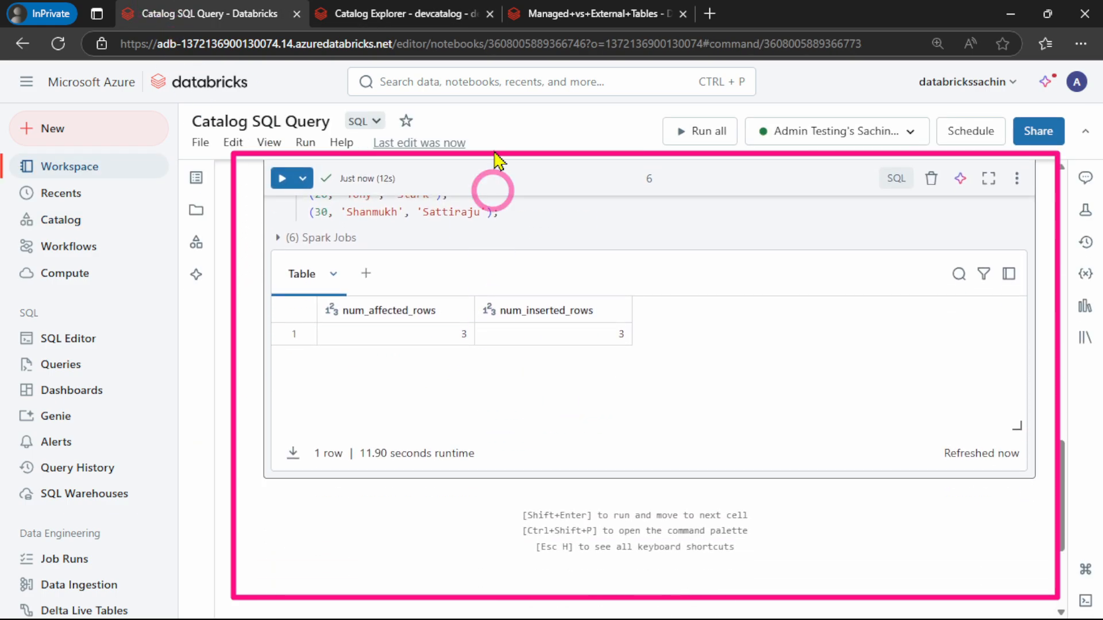
Copy the describe extended Person_Table statement from the Managed+vs+External+Tables notebook into a new seventh cell of Catalog SQL Query
{"action": "left_click", "coordinate": [561, 16]}
{"action": "scroll", "coordinate": [512, 413], "scroll_direction": "down", "scroll_amount": 3}
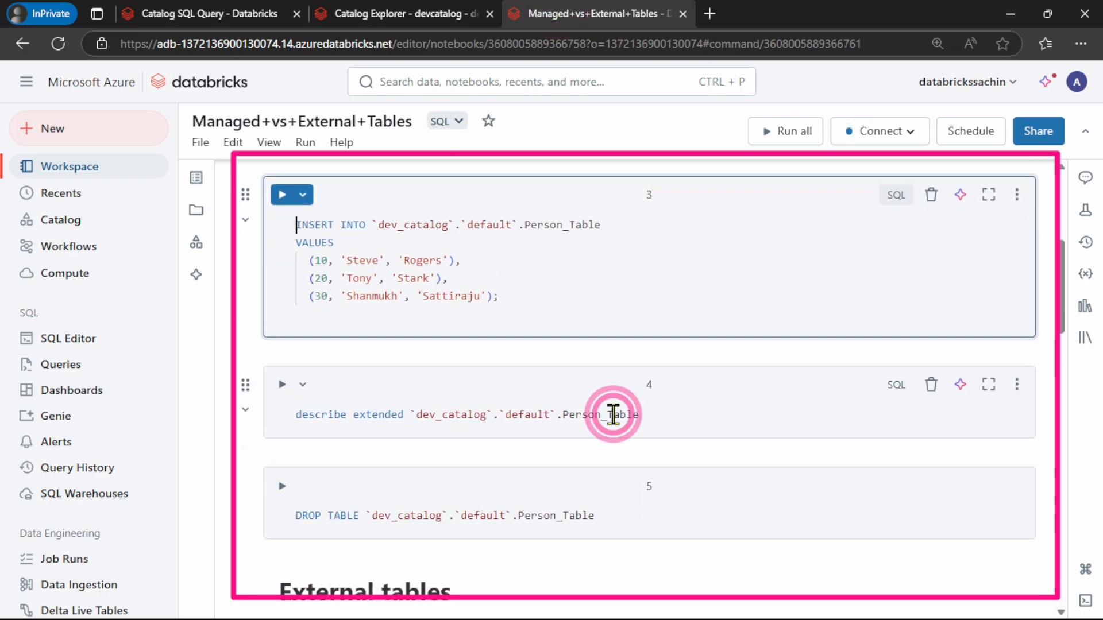
{"action": "left_click_drag", "start_coordinate": [641, 414], "coordinate": [287, 415]}
{"action": "key", "text": "ctrl+c"}
{"action": "left_click", "coordinate": [389, 448]}
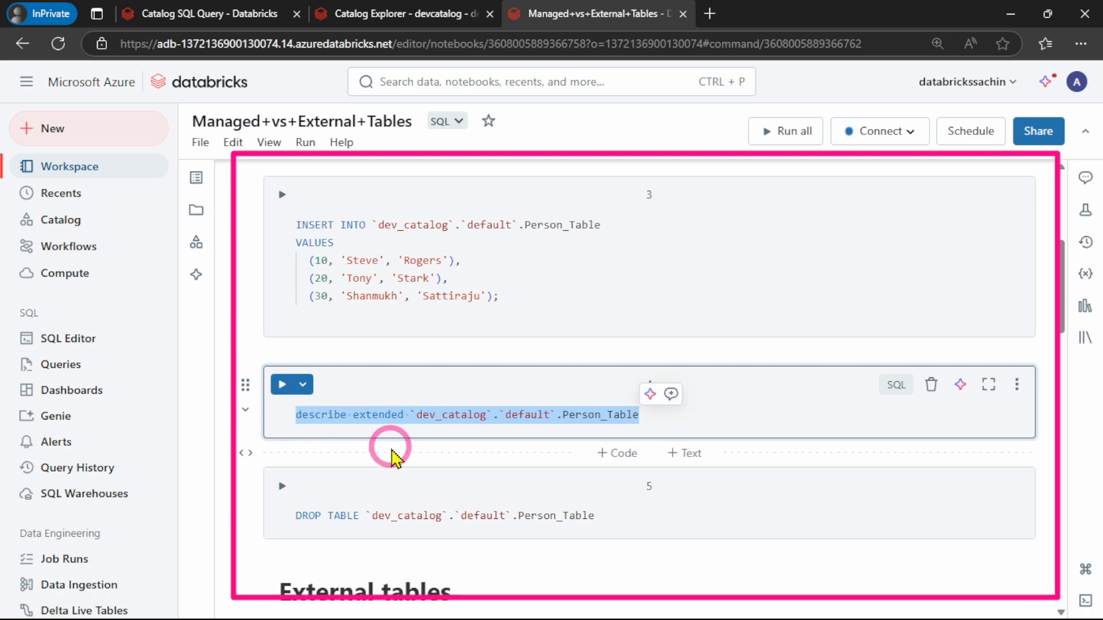
{"action": "left_click", "coordinate": [194, 16]}
{"action": "left_click", "coordinate": [189, 18]}
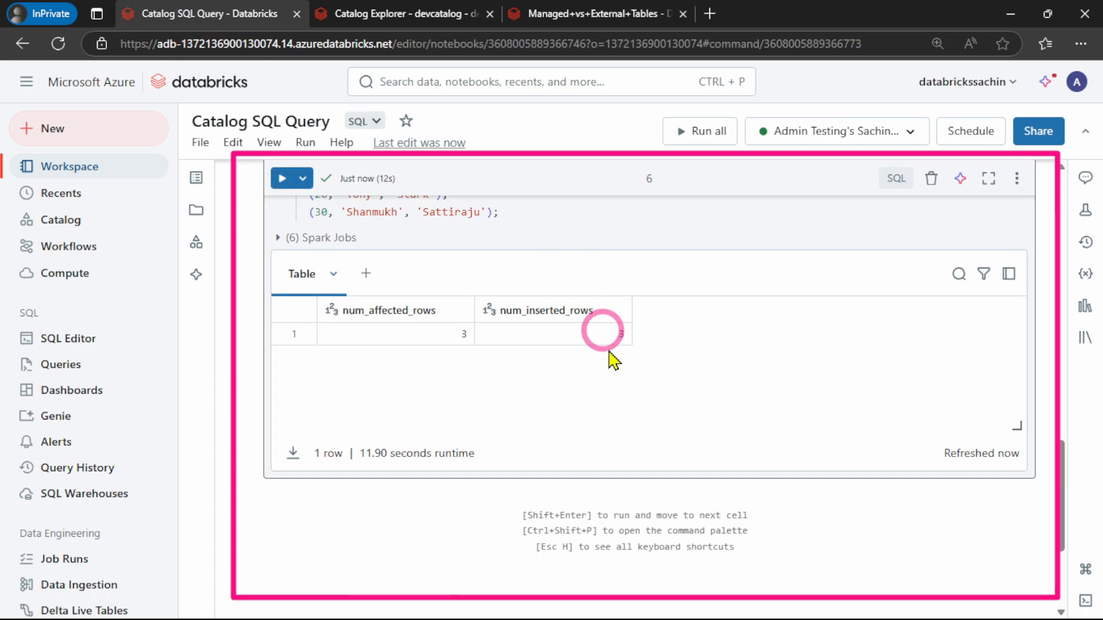
{"action": "scroll", "coordinate": [607, 368], "scroll_direction": "down", "scroll_amount": 2}
{"action": "left_click", "coordinate": [625, 413]}
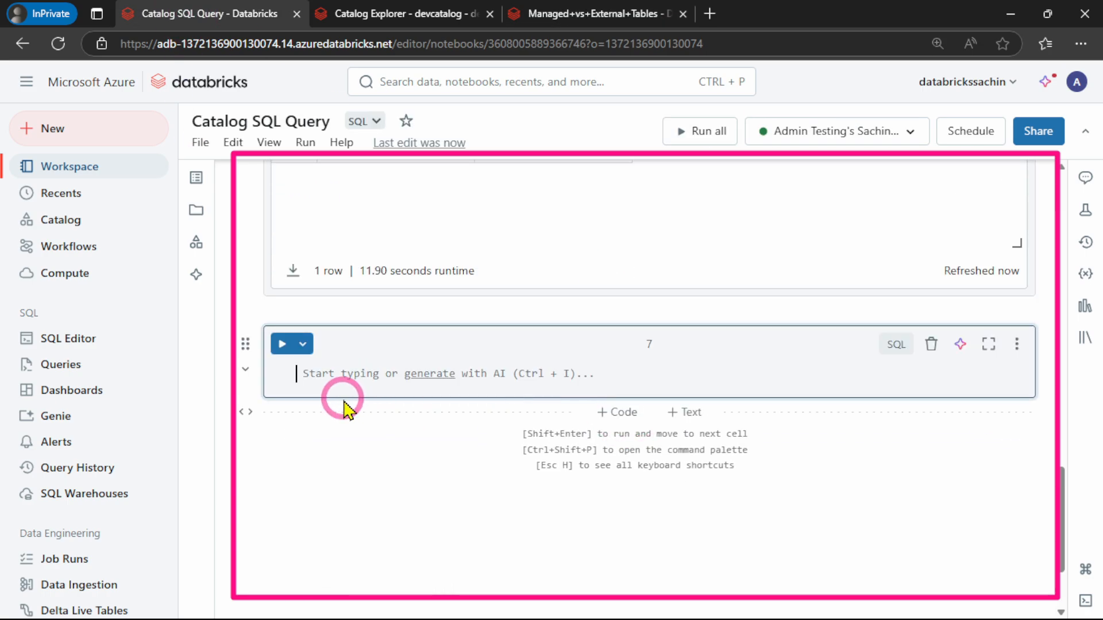
{"action": "key", "text": "ctrl+v"}
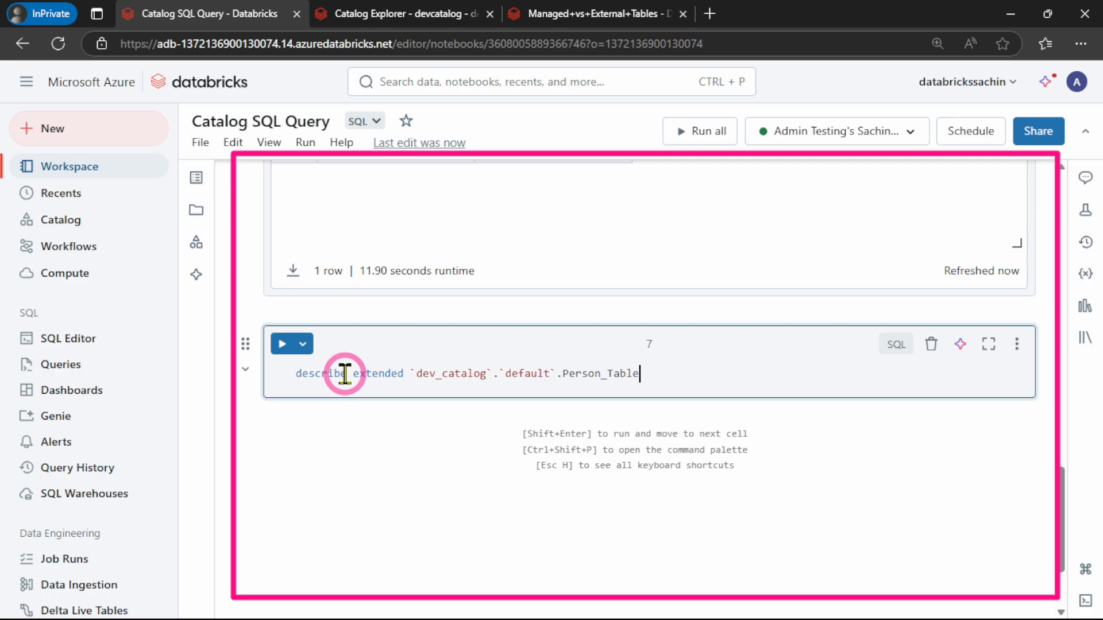
Change the catalog name in the seventh cell's describe extended statement to devcatalog and run the cell
{"action": "left_click", "coordinate": [441, 374]}
{"action": "key", "text": "BackSpace"}
{"action": "left_click", "coordinate": [282, 345]}
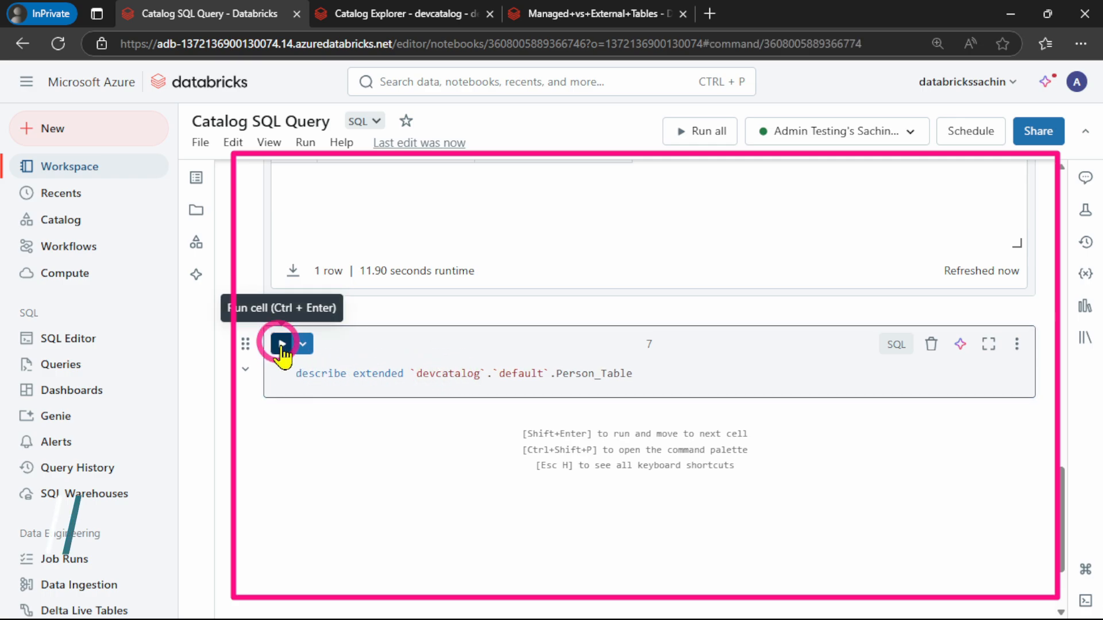
{"action": "left_click", "coordinate": [431, 435]}
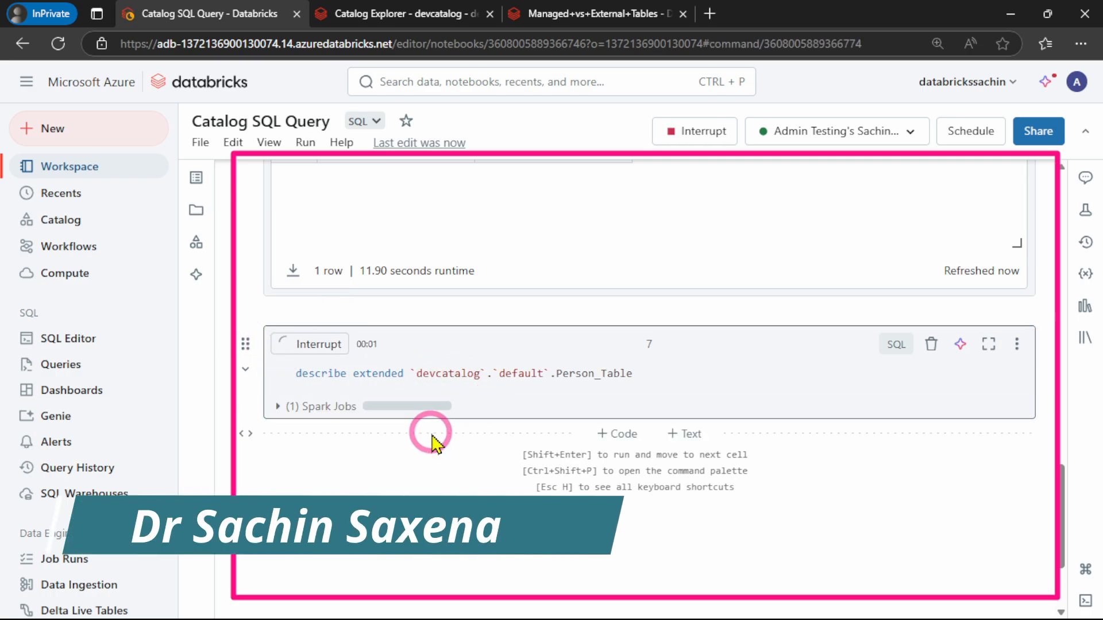
Examine the describe extended output for Person_Table, including its type and other table properties, and expand the full storage location
{"action": "scroll", "coordinate": [522, 405], "scroll_direction": "down", "scroll_amount": 3}
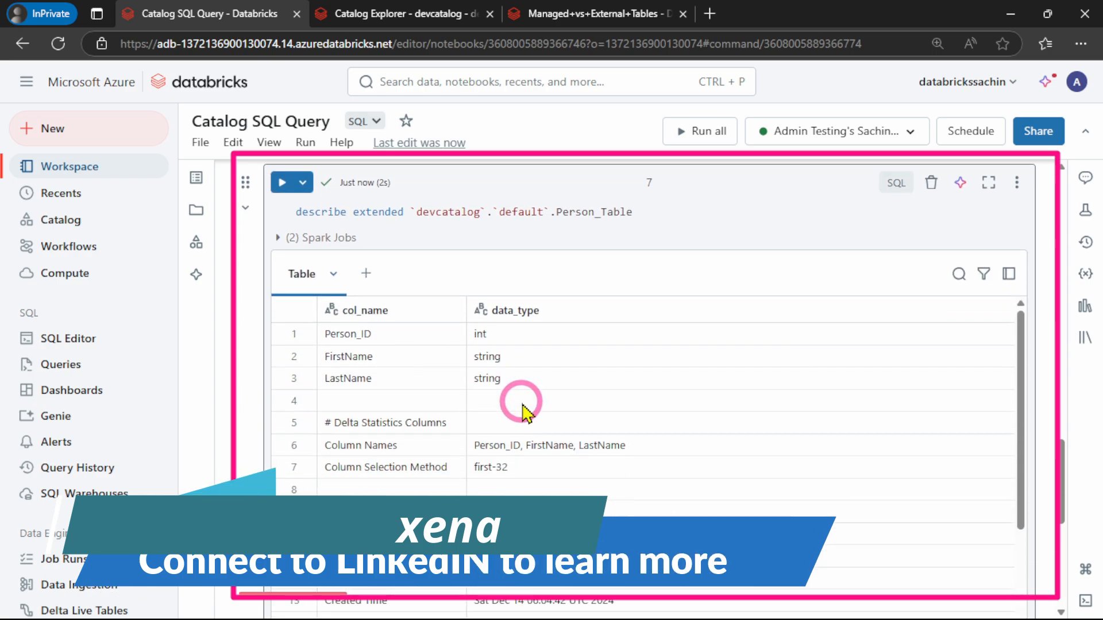
{"action": "scroll", "coordinate": [476, 374], "scroll_direction": "down", "scroll_amount": 2}
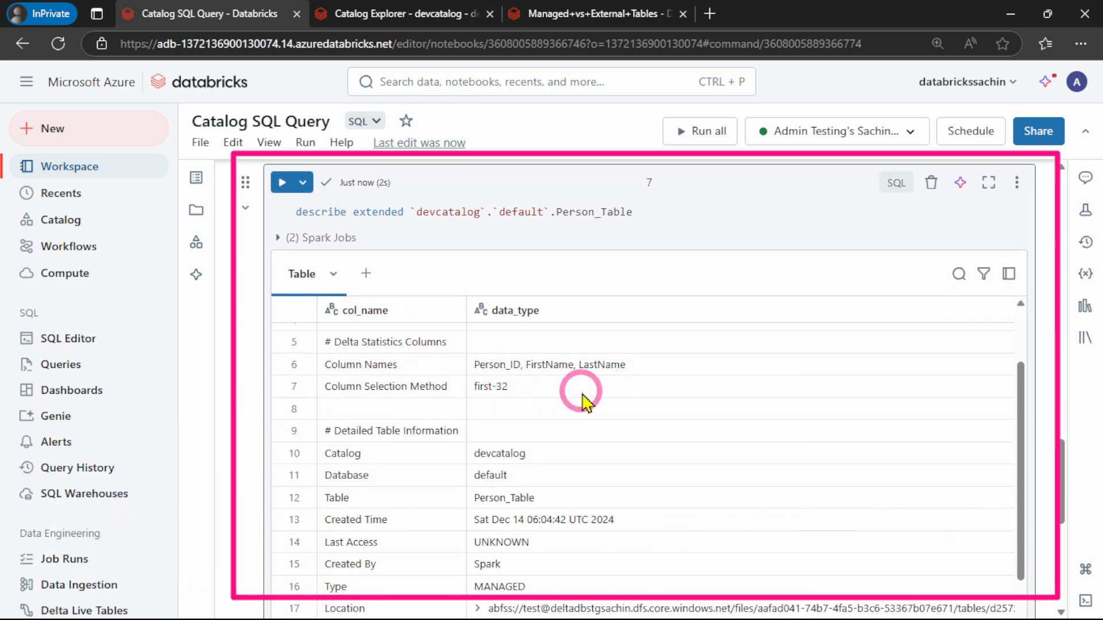
{"action": "scroll", "coordinate": [585, 403], "scroll_direction": "down", "scroll_amount": 3}
{"action": "scroll", "coordinate": [535, 398], "scroll_direction": "up", "scroll_amount": 4}
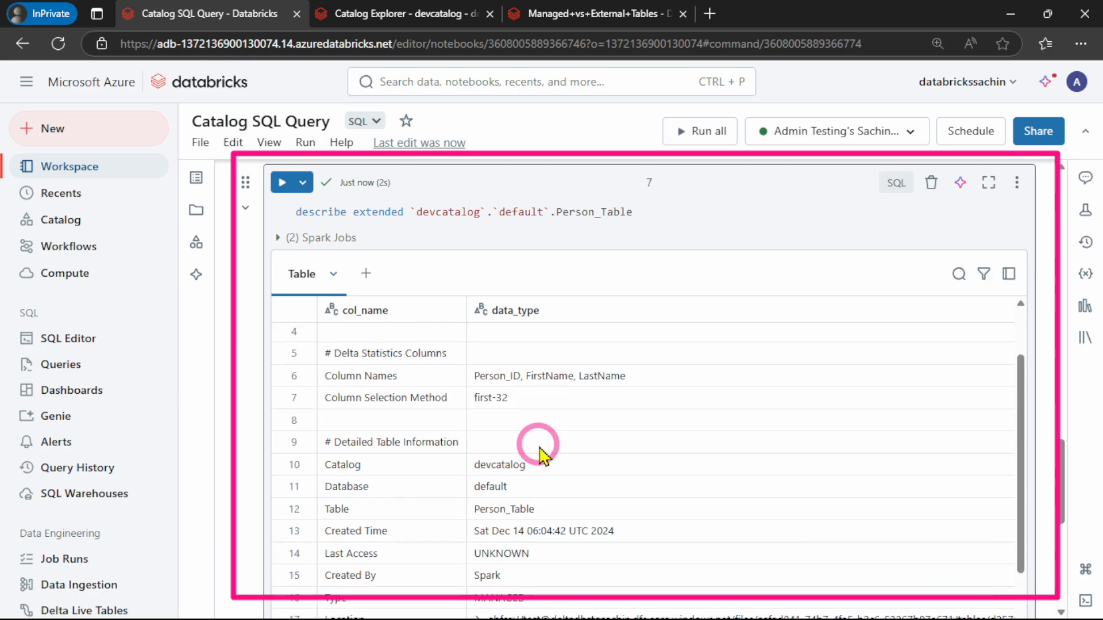
{"action": "scroll", "coordinate": [403, 445], "scroll_direction": "down", "scroll_amount": 3}
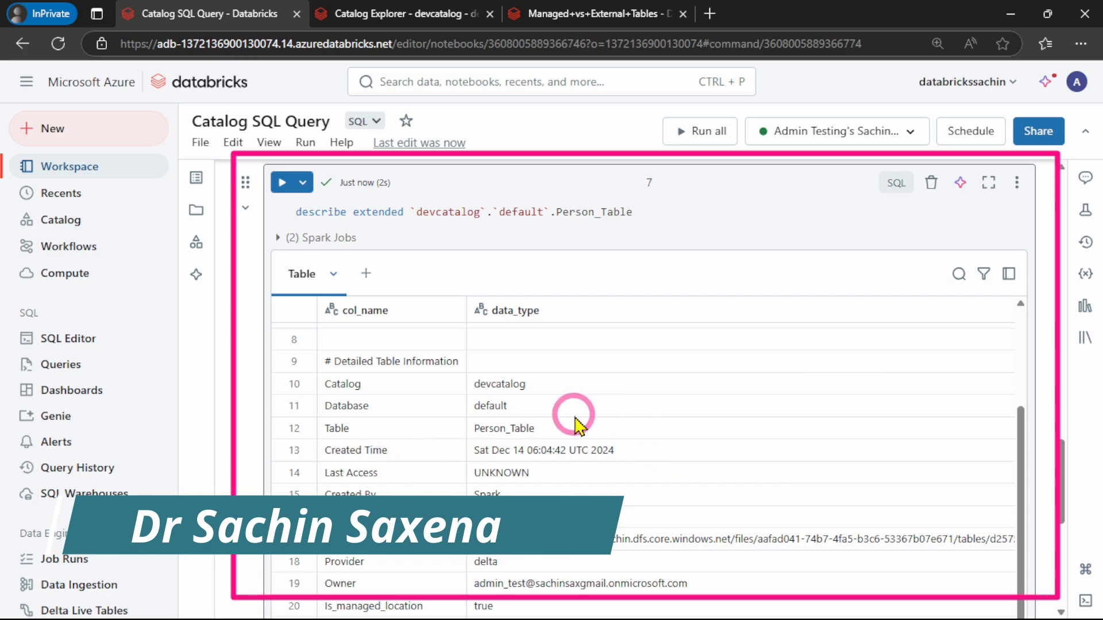
{"action": "scroll", "coordinate": [571, 419], "scroll_direction": "down", "scroll_amount": 2}
{"action": "scroll", "coordinate": [488, 418], "scroll_direction": "down", "scroll_amount": 2}
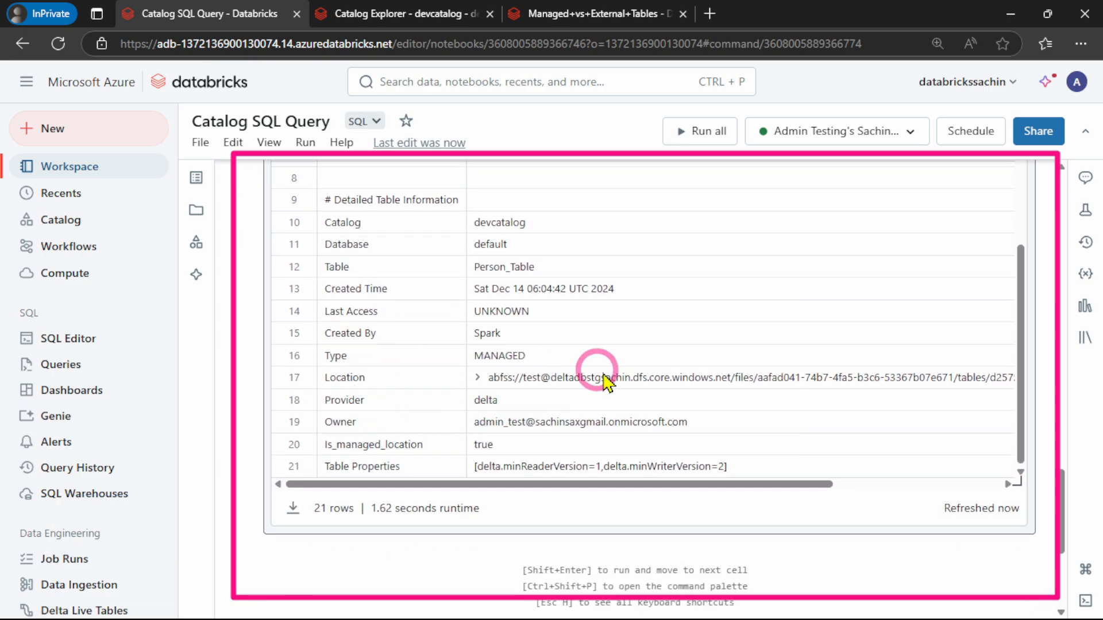
{"action": "left_click", "coordinate": [479, 379]}
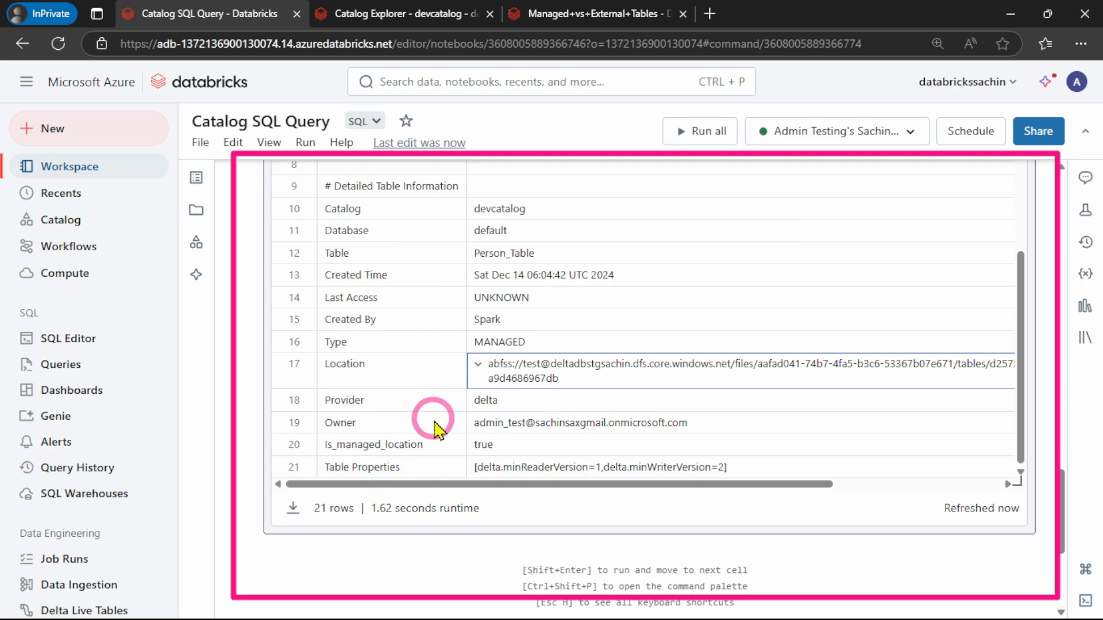
{"action": "scroll", "coordinate": [522, 368], "scroll_direction": "down", "scroll_amount": 2}
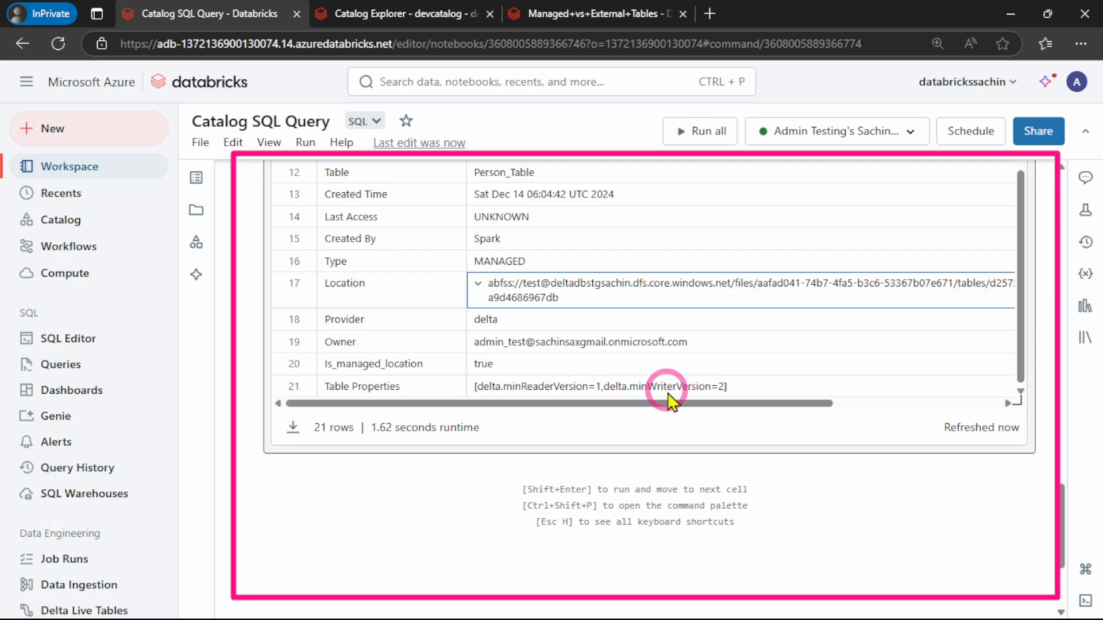
Copy the SHOW EXTERNAL LOCATIONS; statement from the Managed+vs+External+Tables notebook into a new eighth cell of Catalog SQL Query and run it
{"action": "mouse_move", "coordinate": [626, 480]}
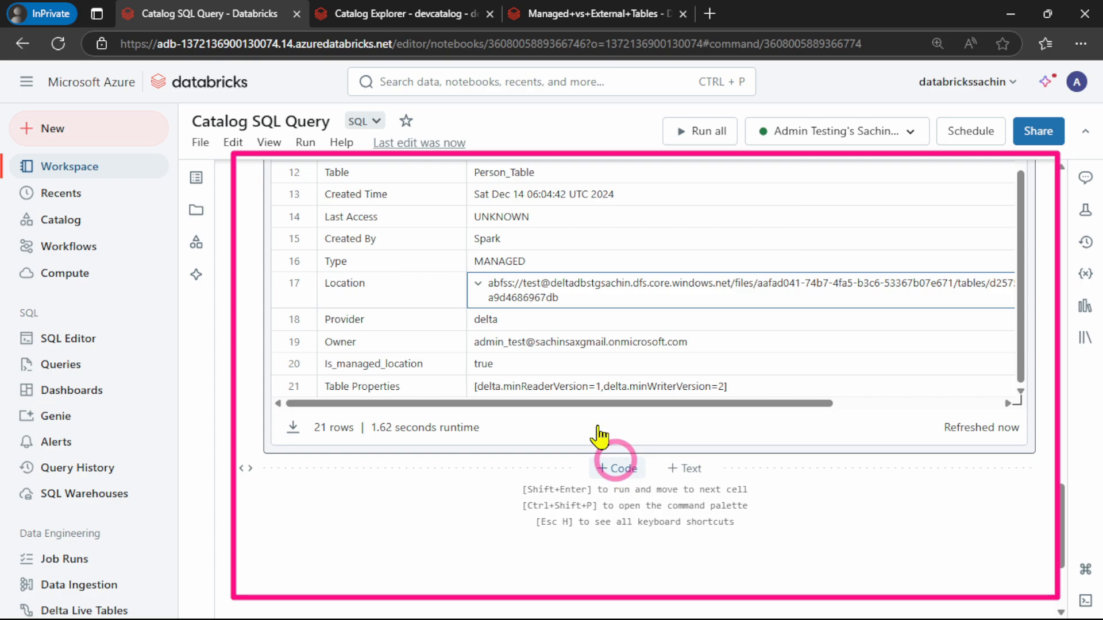
{"action": "left_click", "coordinate": [584, 17]}
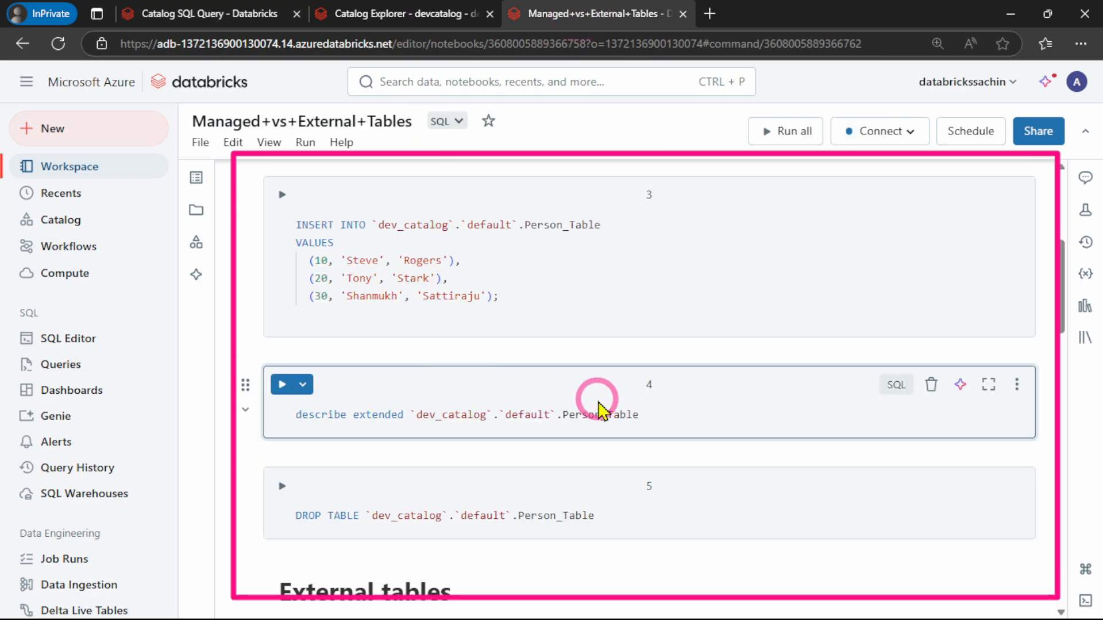
{"action": "scroll", "coordinate": [592, 399], "scroll_direction": "down", "scroll_amount": 3}
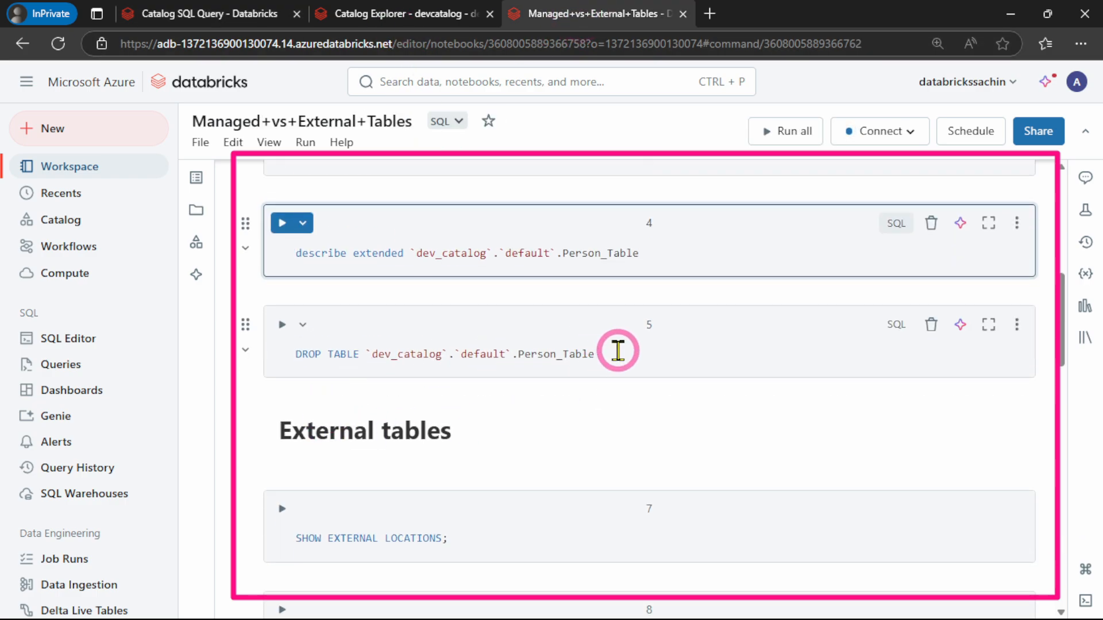
{"action": "scroll", "coordinate": [601, 359], "scroll_direction": "down", "scroll_amount": 3}
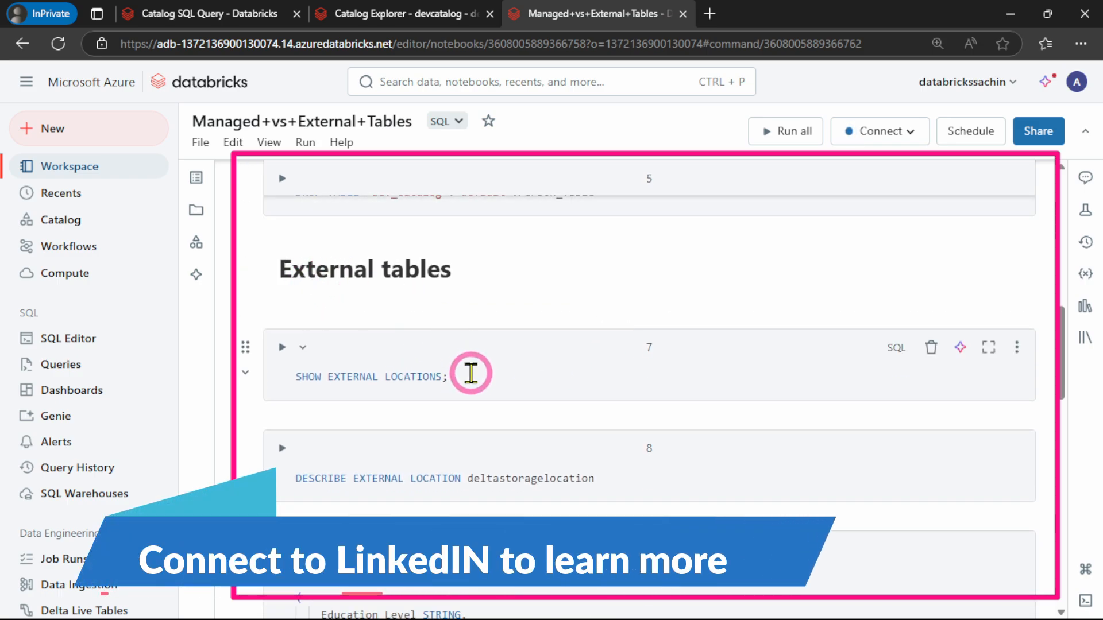
{"action": "left_click_drag", "start_coordinate": [468, 374], "coordinate": [296, 376]}
{"action": "key", "text": "ctrl+c"}
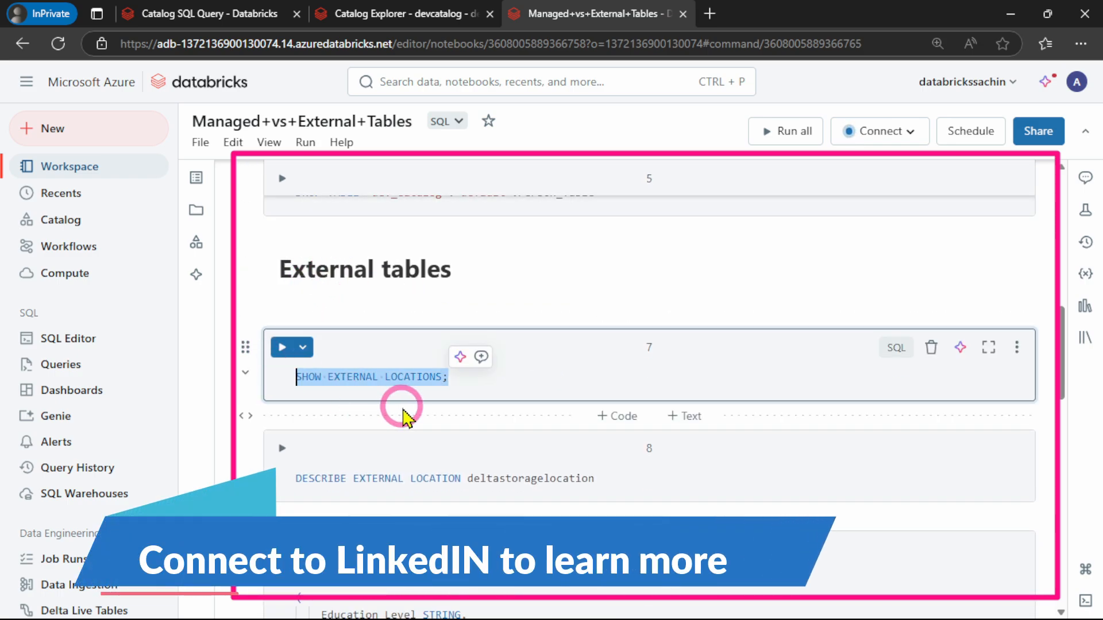
{"action": "left_click", "coordinate": [180, 17]}
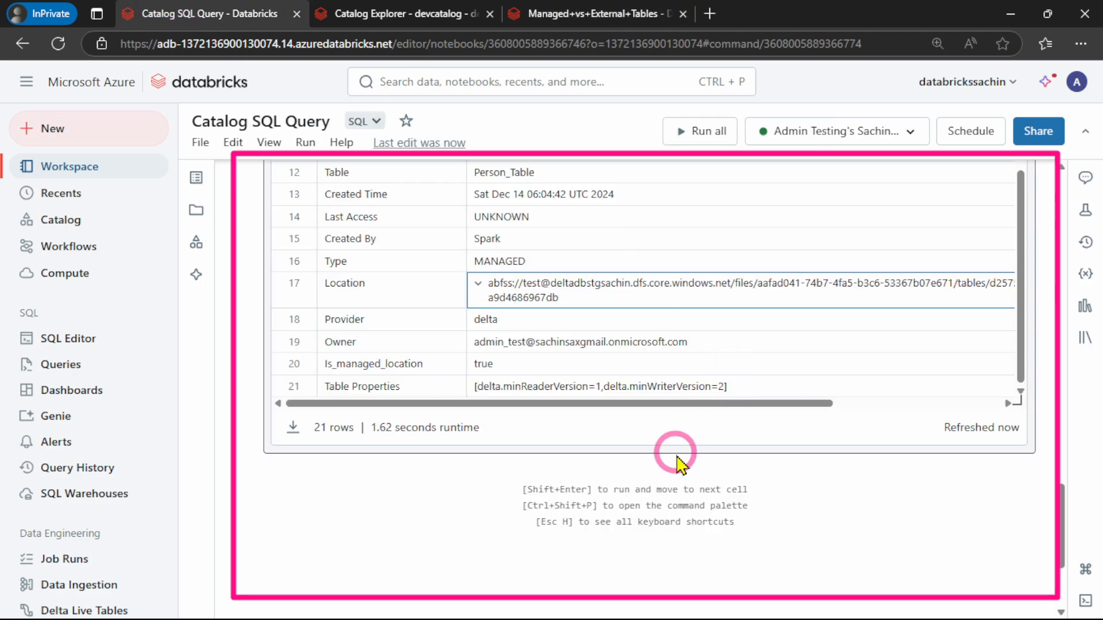
{"action": "left_click", "coordinate": [612, 470]}
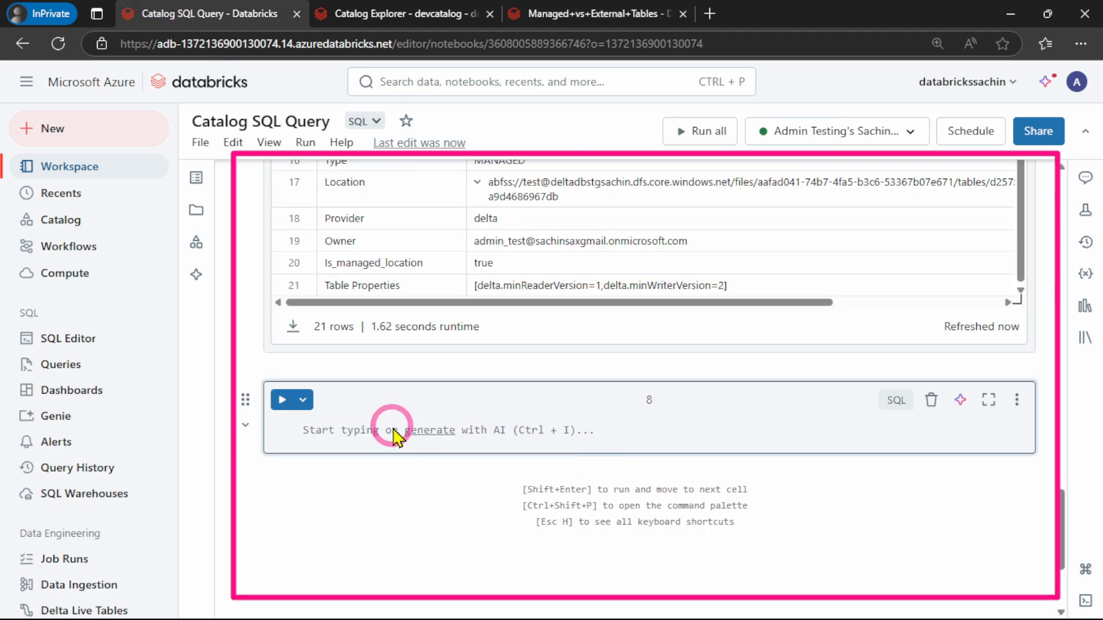
{"action": "key", "text": "ctrl+v"}
{"action": "left_click", "coordinate": [279, 401]}
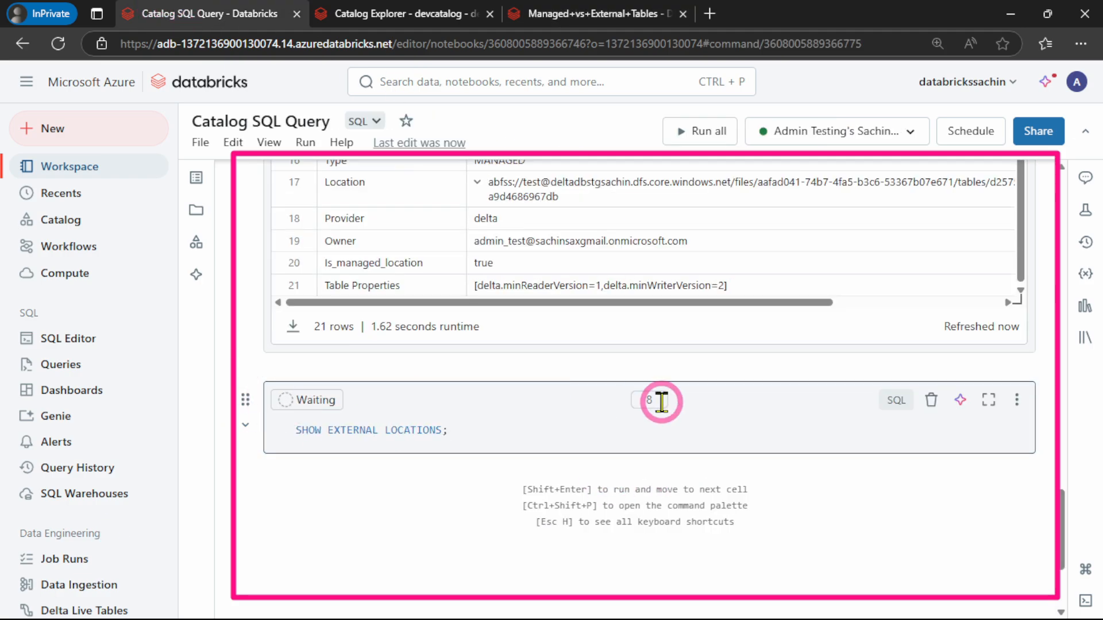
{"action": "scroll", "coordinate": [590, 426], "scroll_direction": "down", "scroll_amount": 1}
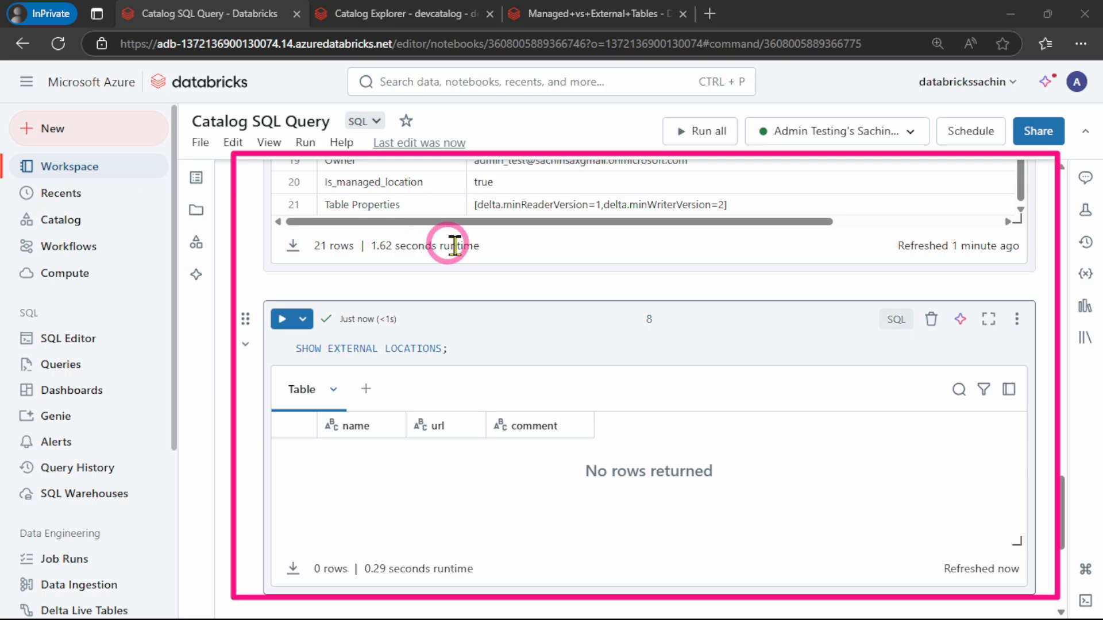
Check the signed-in admin account's group memberships in its profile settings, and examine the options Catalog Explorer offers that account
{"action": "left_click", "coordinate": [205, 14]}
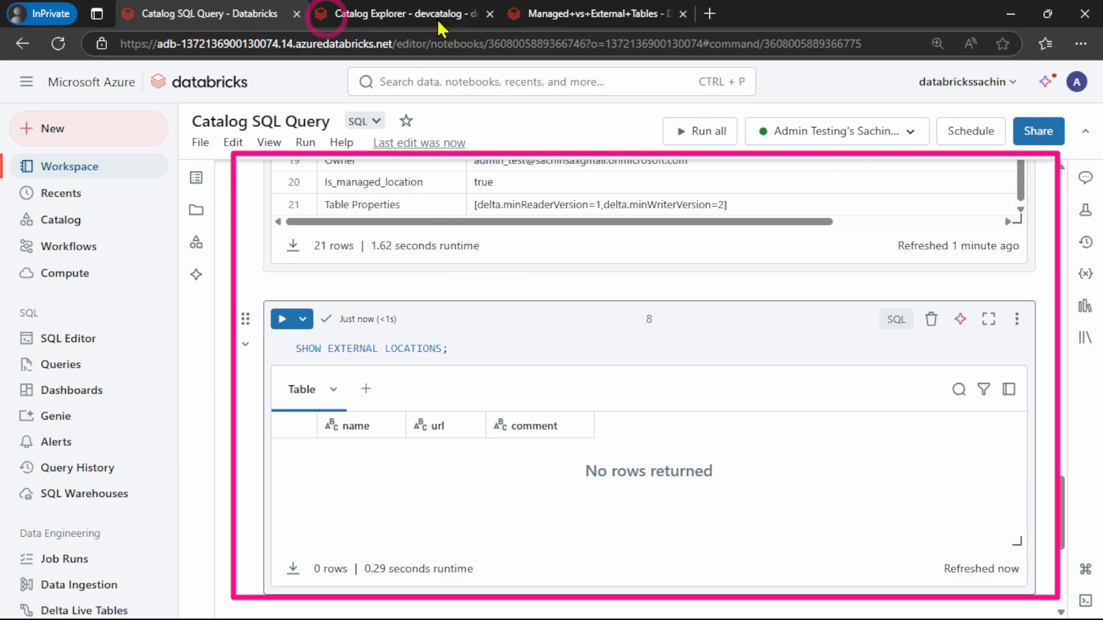
{"action": "left_click", "coordinate": [1079, 86]}
{"action": "left_click", "coordinate": [896, 183]}
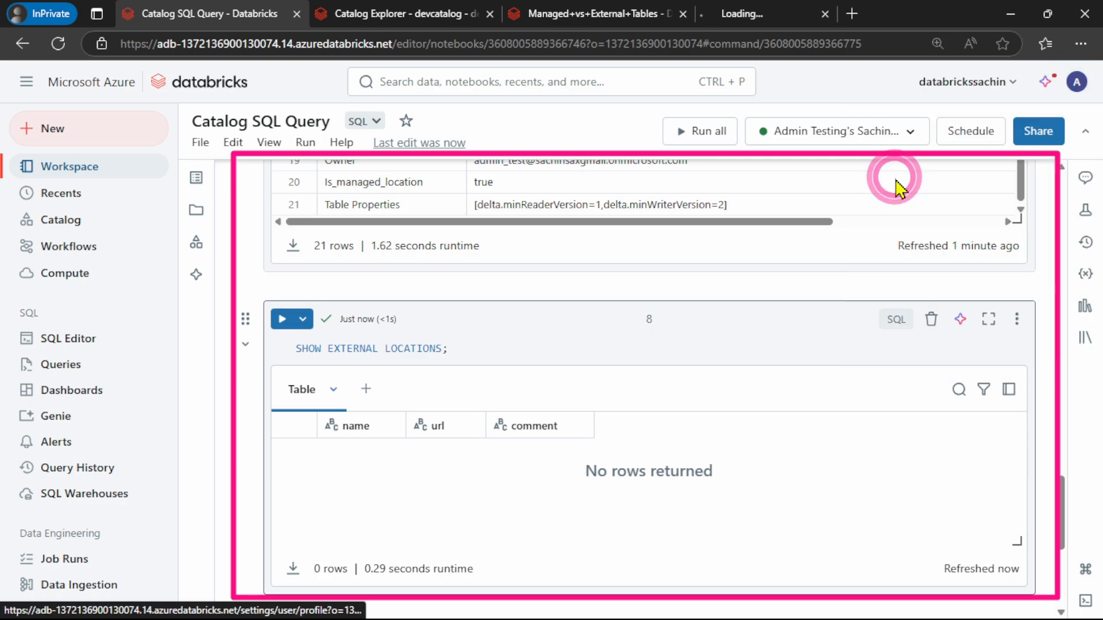
{"action": "left_click", "coordinate": [782, 12]}
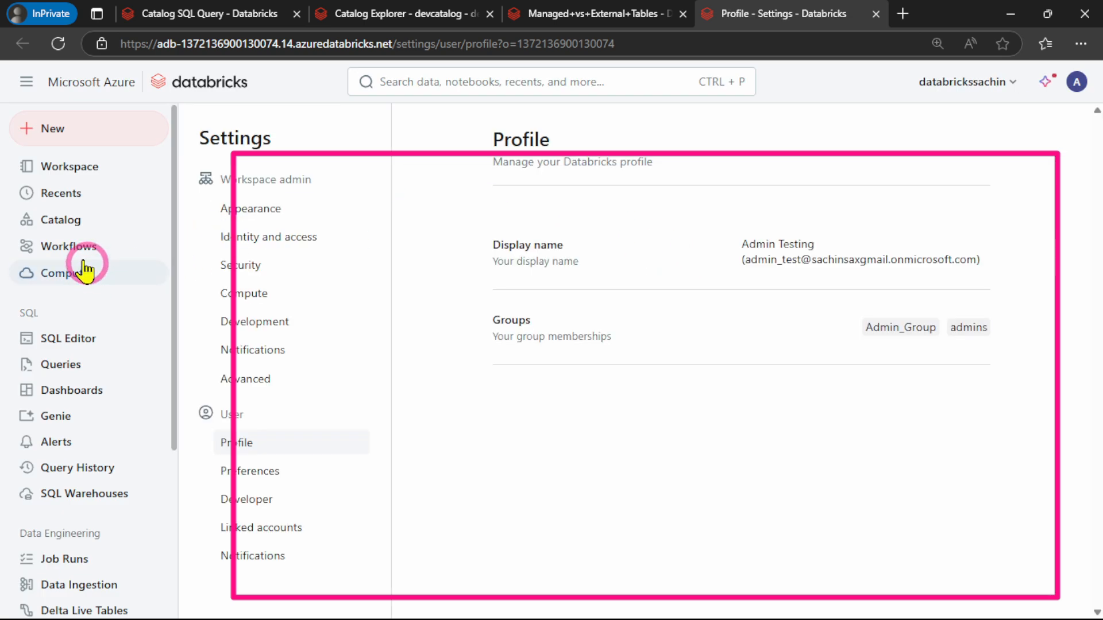
{"action": "left_click", "coordinate": [27, 223]}
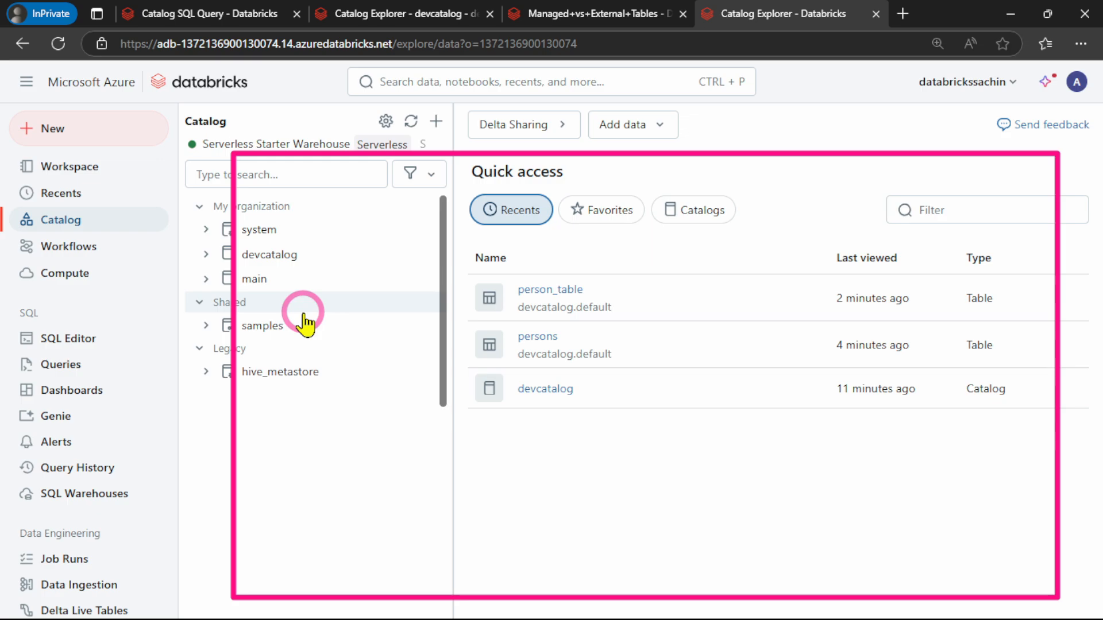
Switch to the regular Edge window, check which account is signed in, and open the External Data page of Catalog Explorer
{"action": "left_click", "coordinate": [1010, 13]}
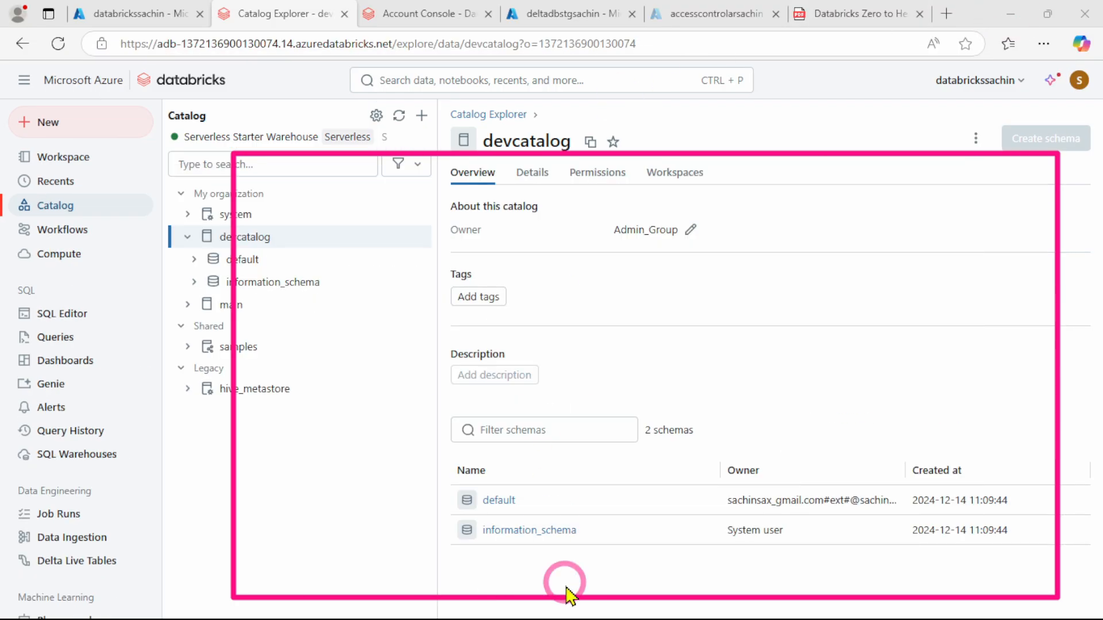
{"action": "left_click", "coordinate": [1079, 80]}
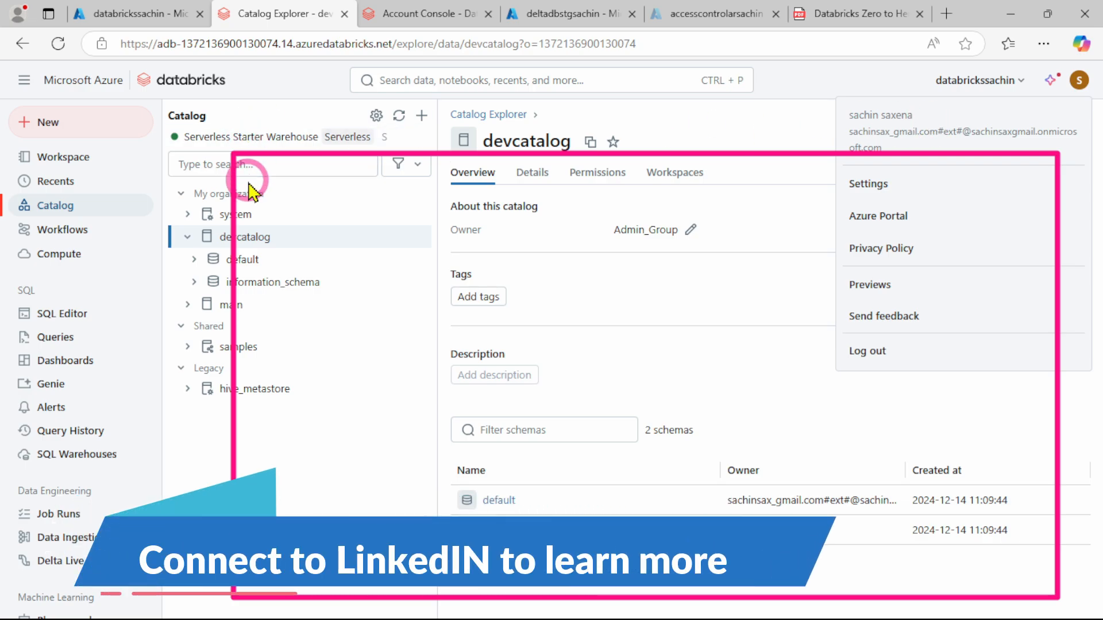
{"action": "left_click", "coordinate": [399, 116]}
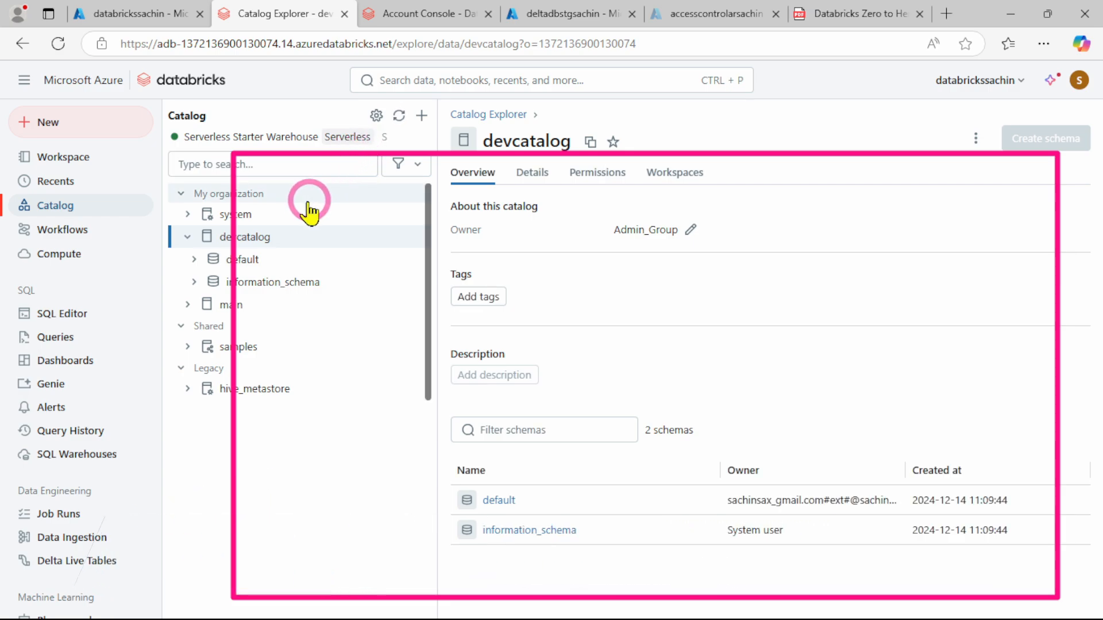
{"action": "left_click", "coordinate": [516, 114]}
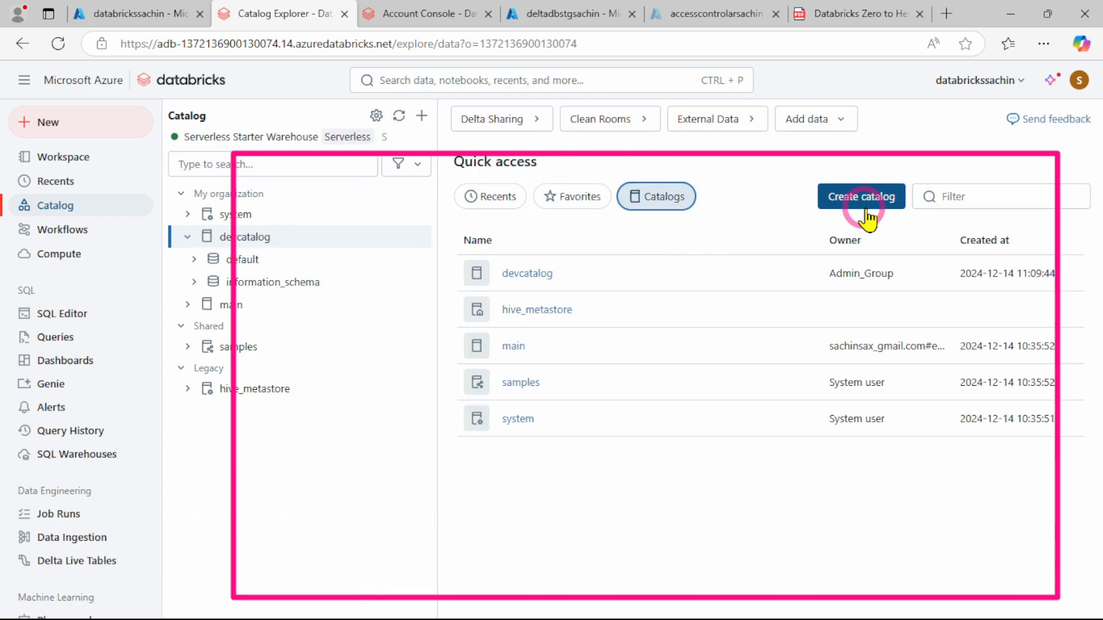
{"action": "left_click", "coordinate": [734, 128]}
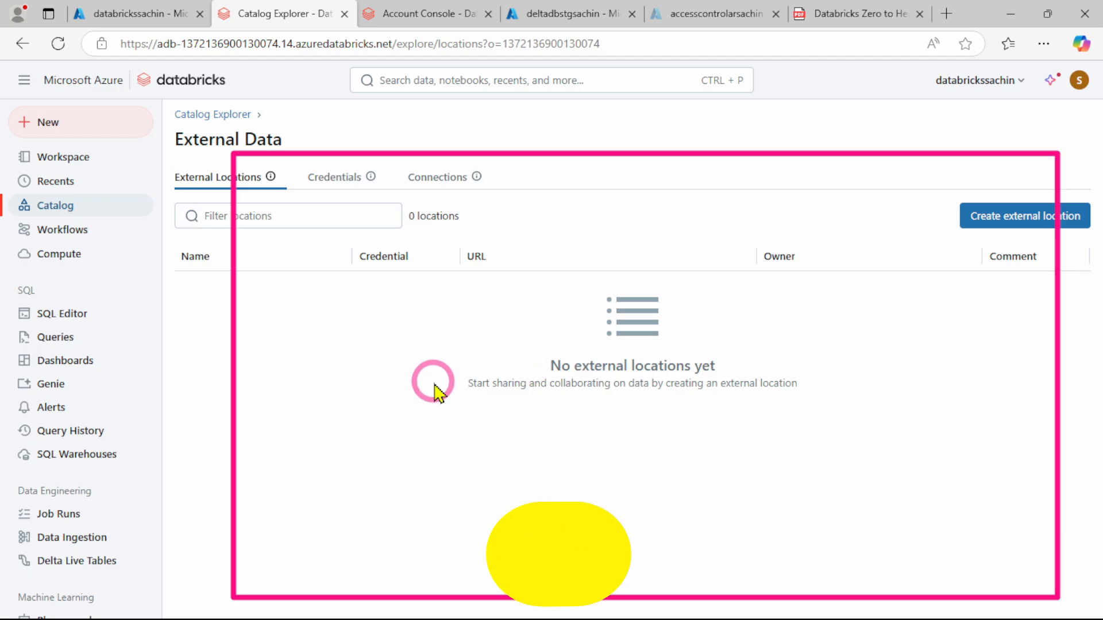
Switch back to the InPrivate window and check which management options Catalog Explorer's settings offer the admin account
{"action": "left_click", "coordinate": [1002, 23]}
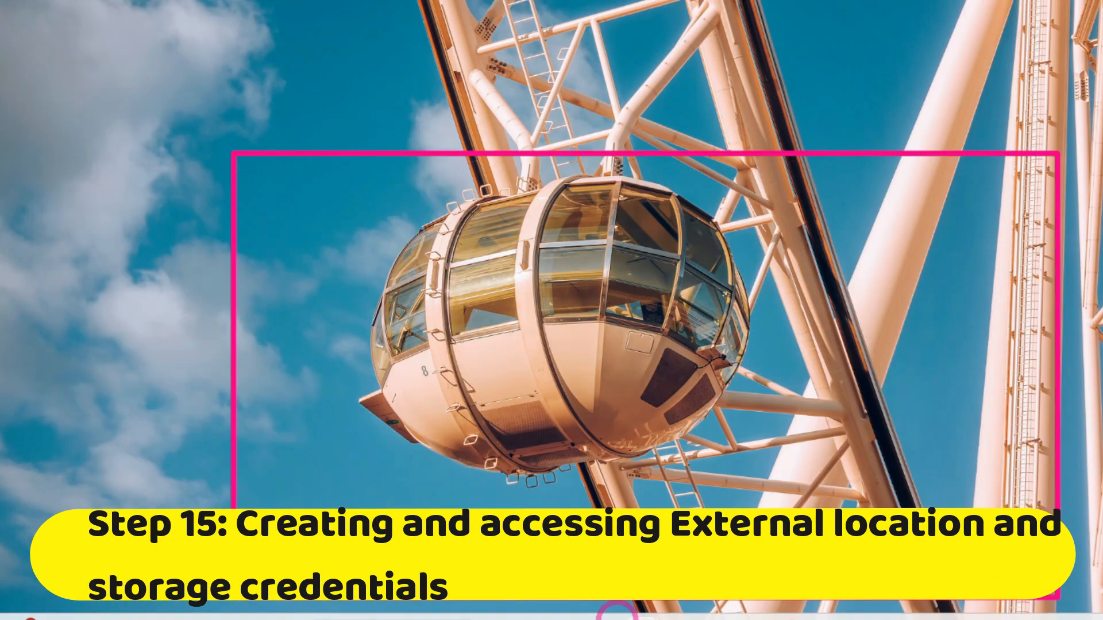
{"action": "mouse_move", "coordinate": [642, 604]}
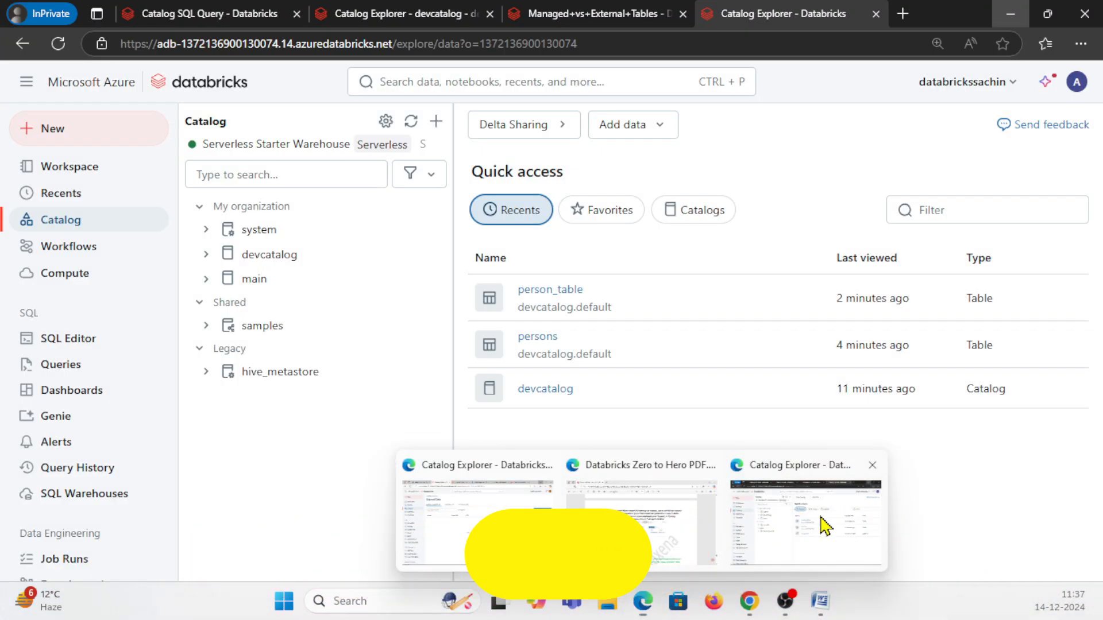
{"action": "left_click", "coordinate": [825, 525]}
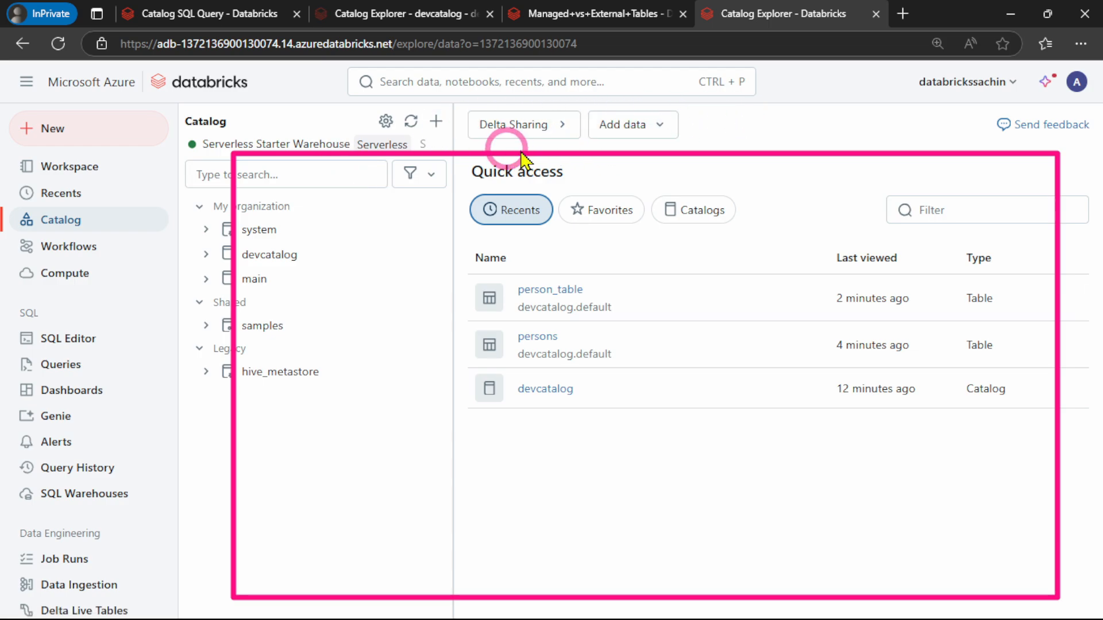
{"action": "left_click", "coordinate": [385, 121]}
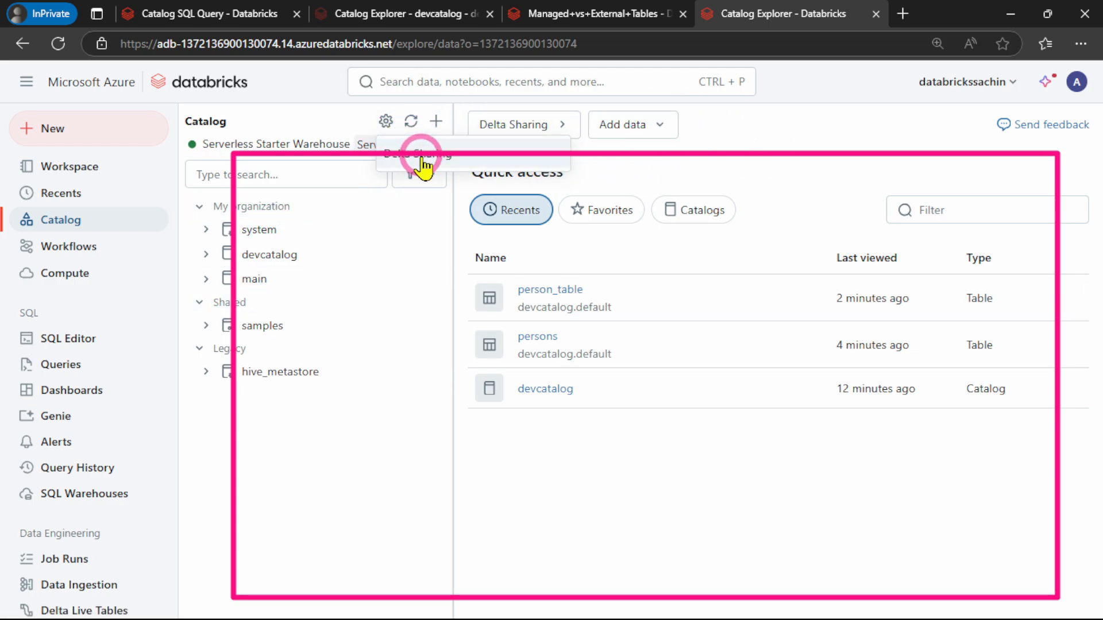
{"action": "left_click", "coordinate": [422, 161]}
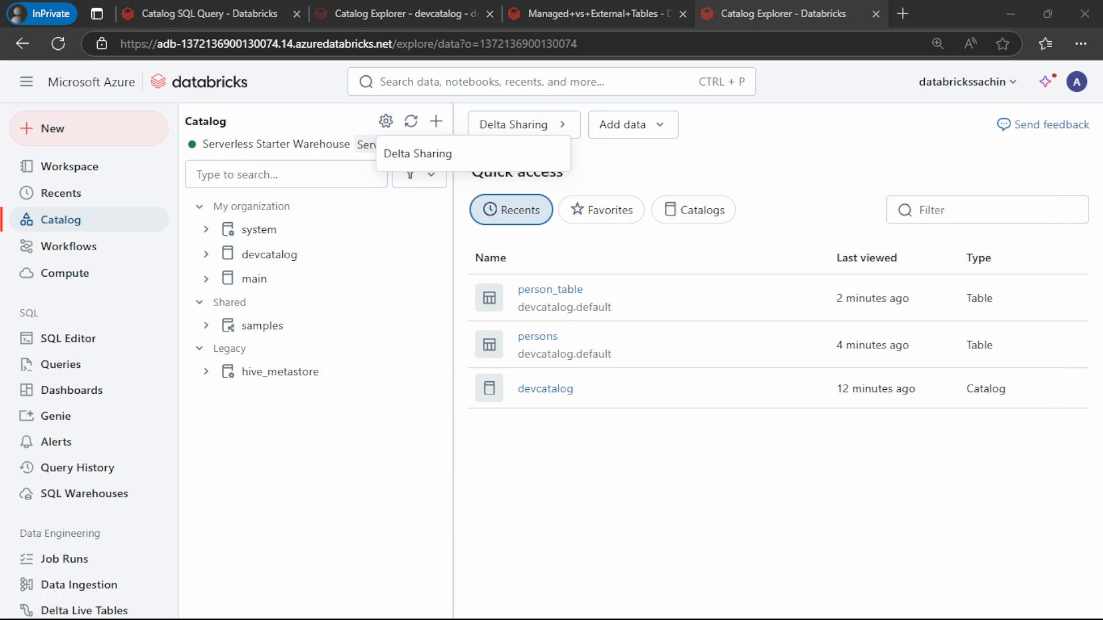
Return to the regular Edge window with the External Locations list on the External Data page
{"action": "left_click", "coordinate": [1010, 13]}
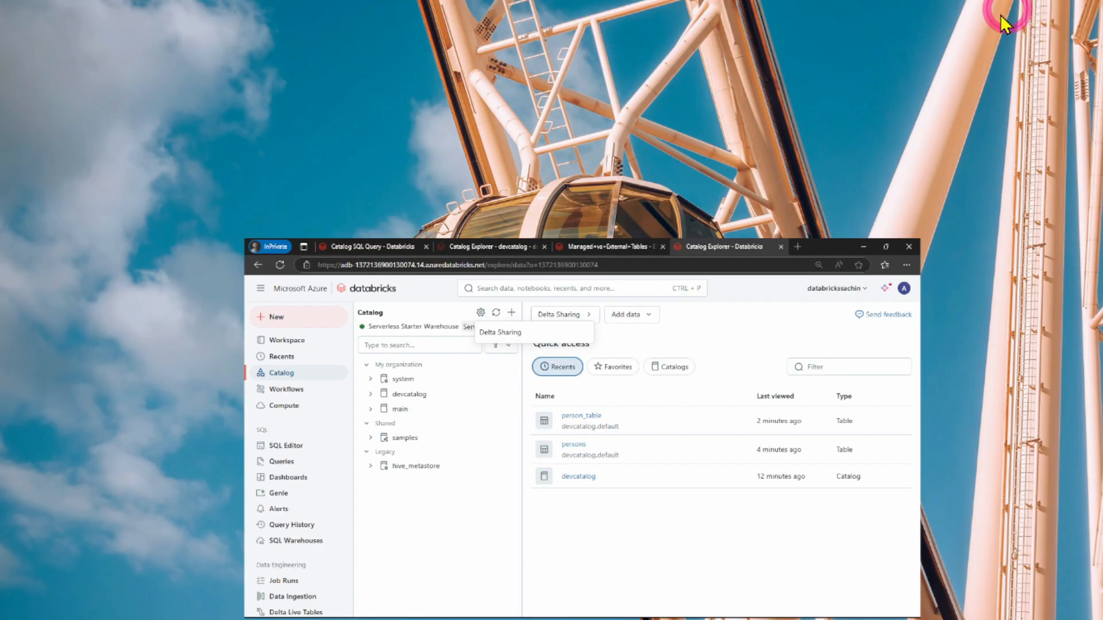
{"action": "mouse_move", "coordinate": [648, 612]}
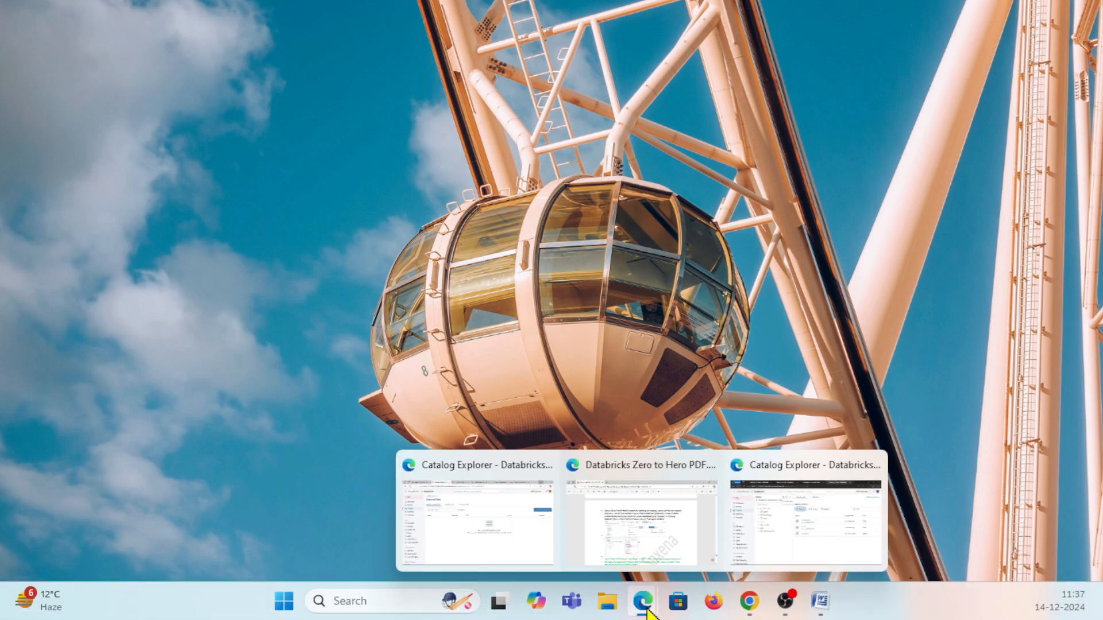
{"action": "left_click", "coordinate": [464, 519]}
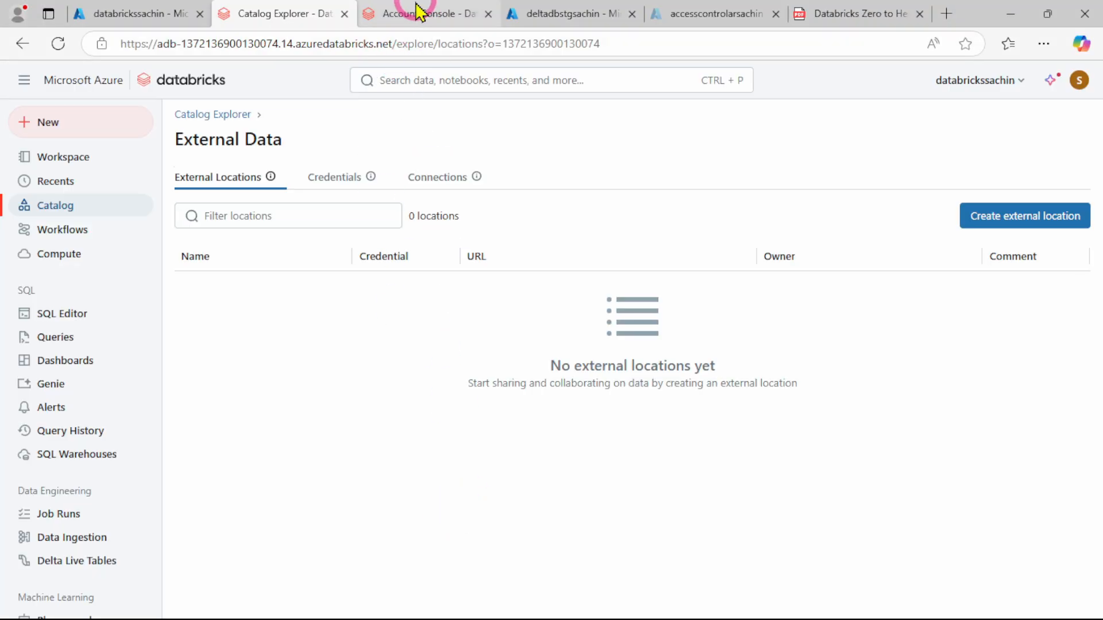
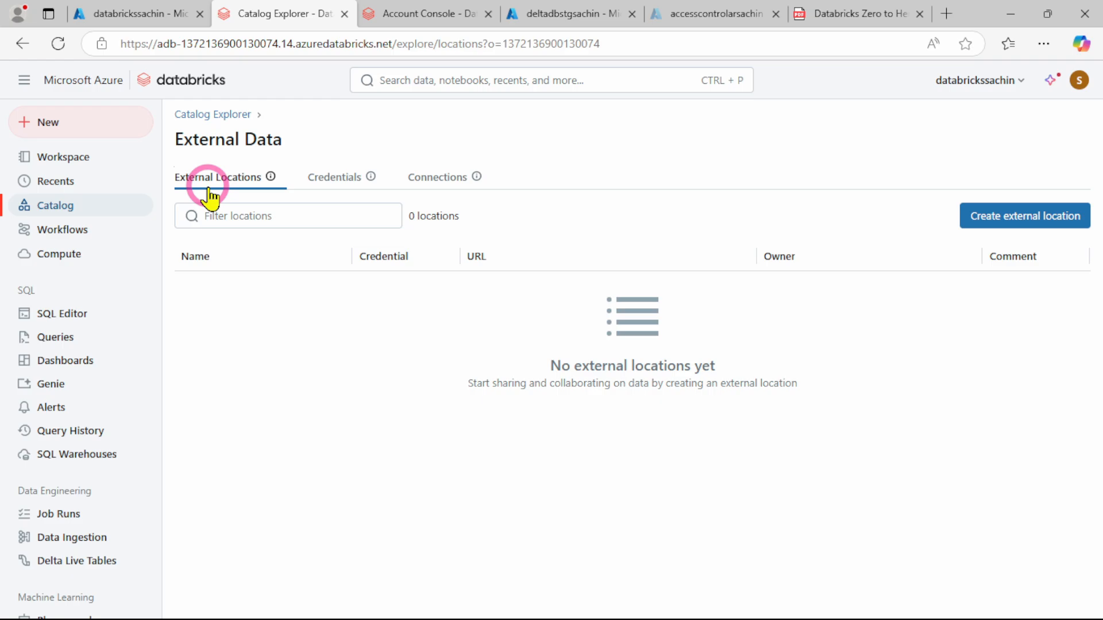
Open the Credentials list of External Data and start creating a new storage credential
{"action": "left_click", "coordinate": [330, 183]}
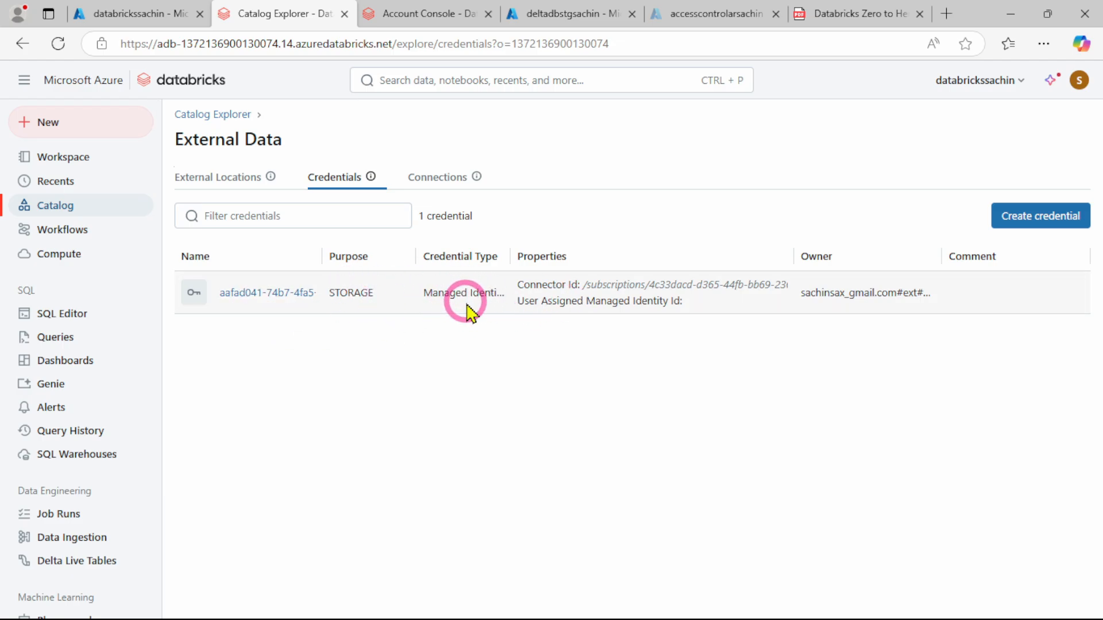
{"action": "left_click", "coordinate": [1045, 224]}
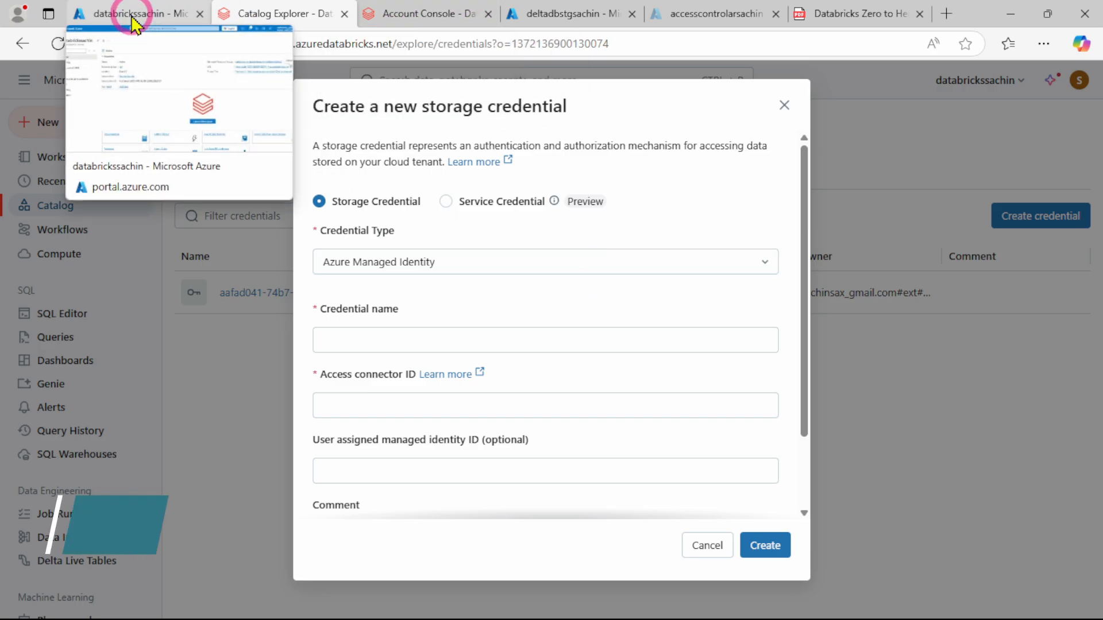
Check the deltadbstgsachin storage account's access control page, the account console's metastores and the Databricks PDF, and return to the credential form
{"action": "left_click", "coordinate": [552, 16]}
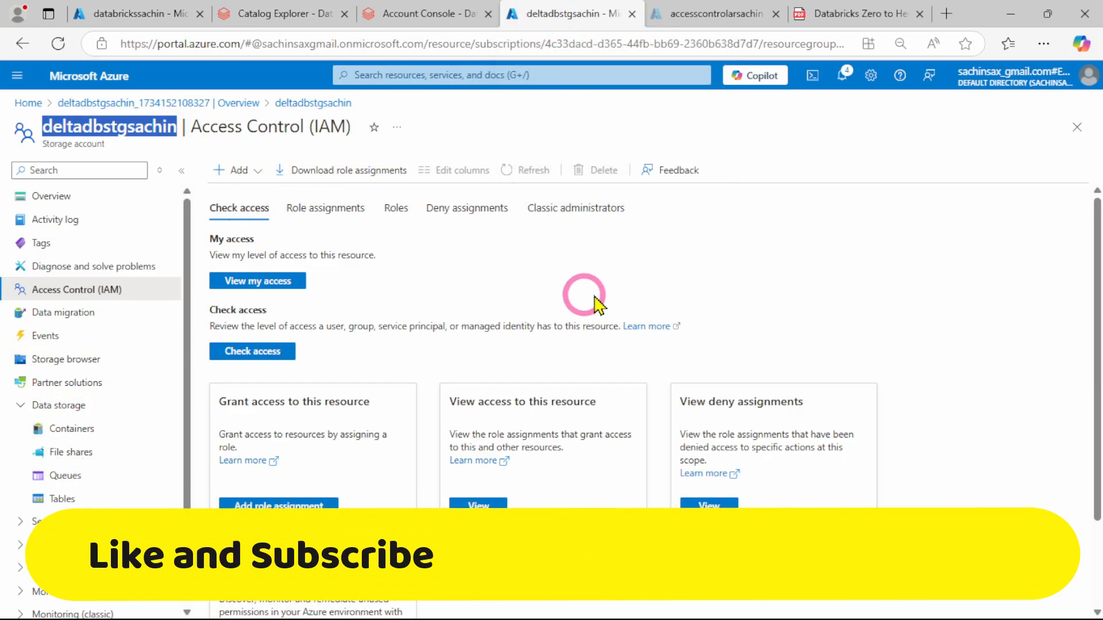
{"action": "left_click", "coordinate": [253, 172]}
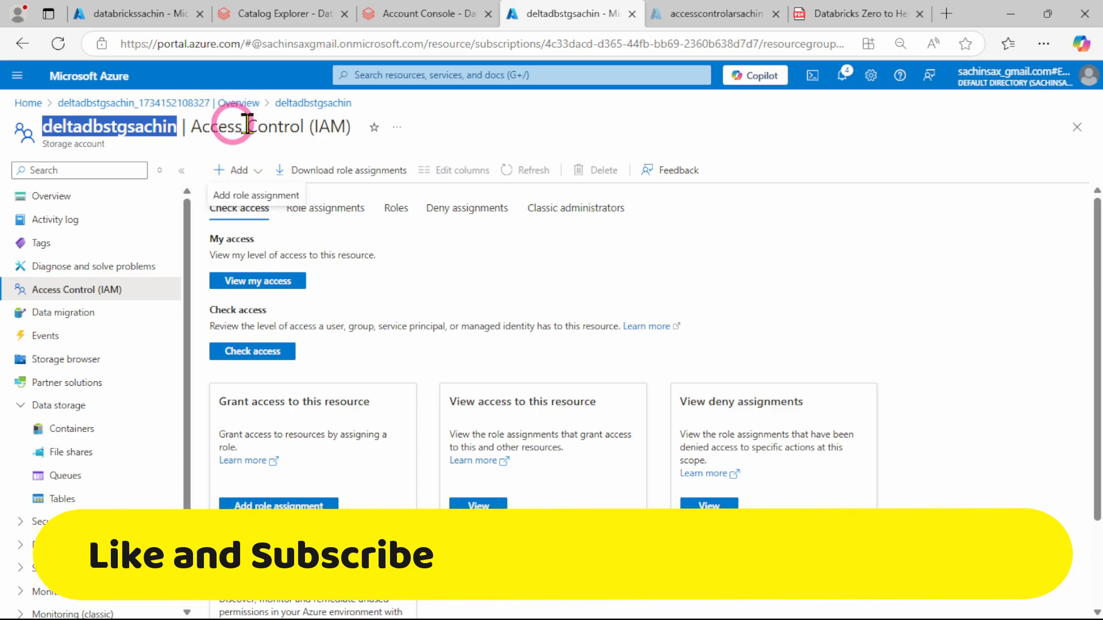
{"action": "left_click", "coordinate": [864, 221]}
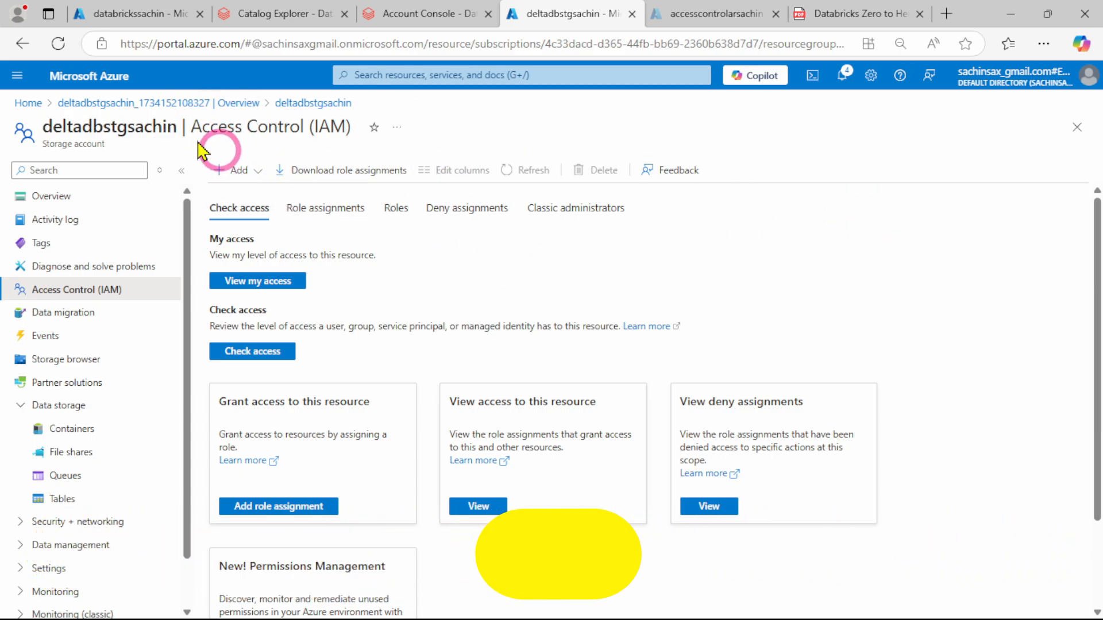
{"action": "left_click", "coordinate": [414, 18]}
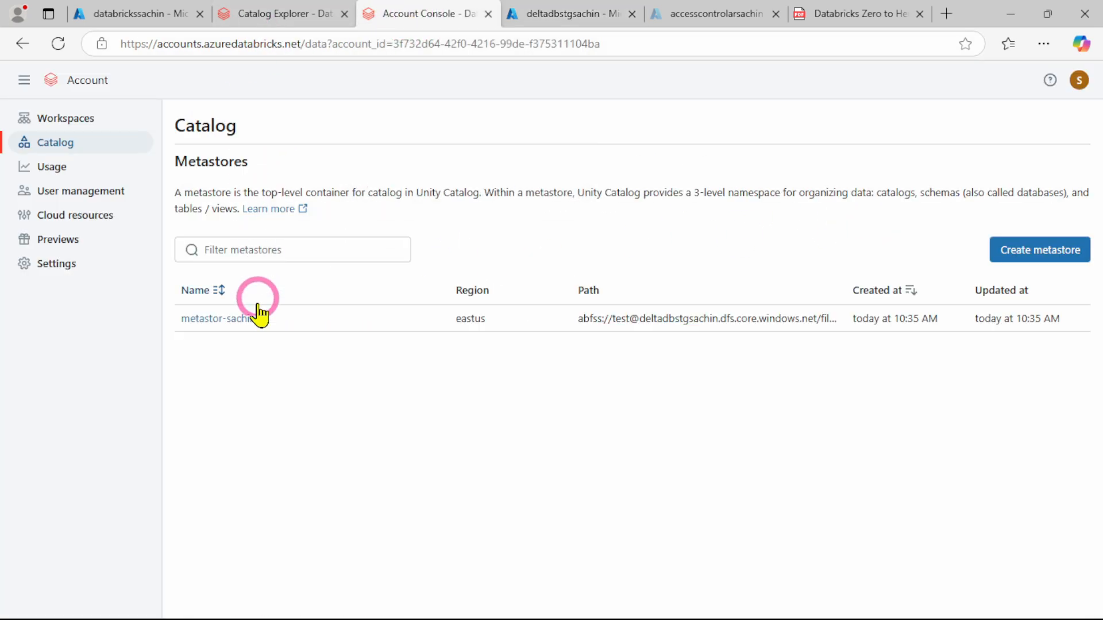
{"action": "left_click", "coordinate": [280, 13]}
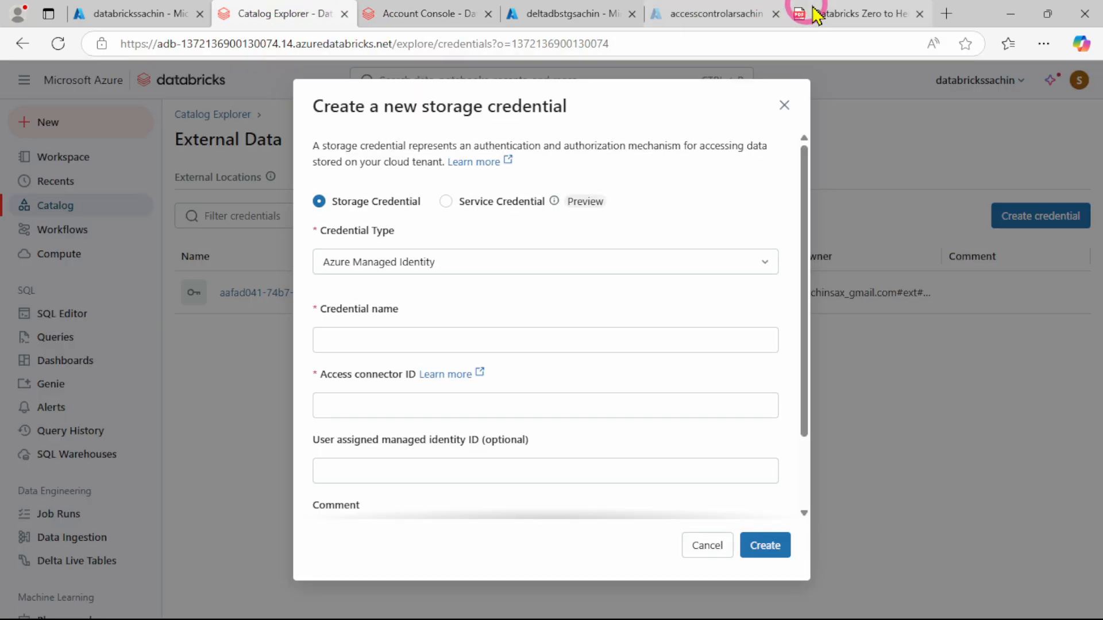
{"action": "left_click", "coordinate": [824, 13]}
{"action": "left_click", "coordinate": [259, 13]}
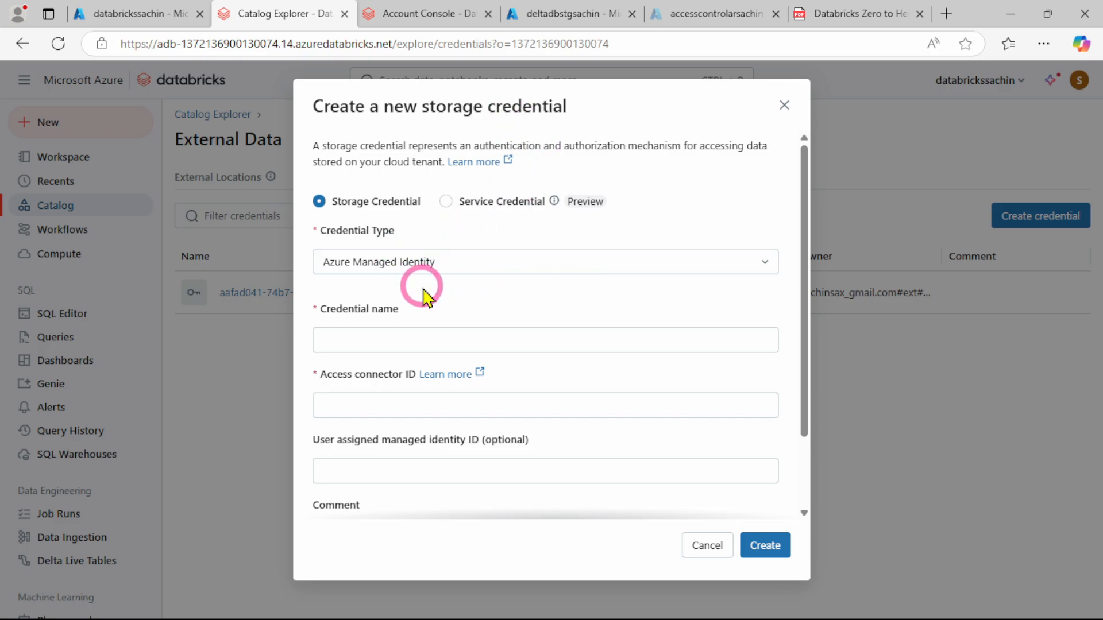
Keep Azure Managed Identity as the credential type and enter "Sachin External Location" as the credential name
{"action": "left_click", "coordinate": [419, 266]}
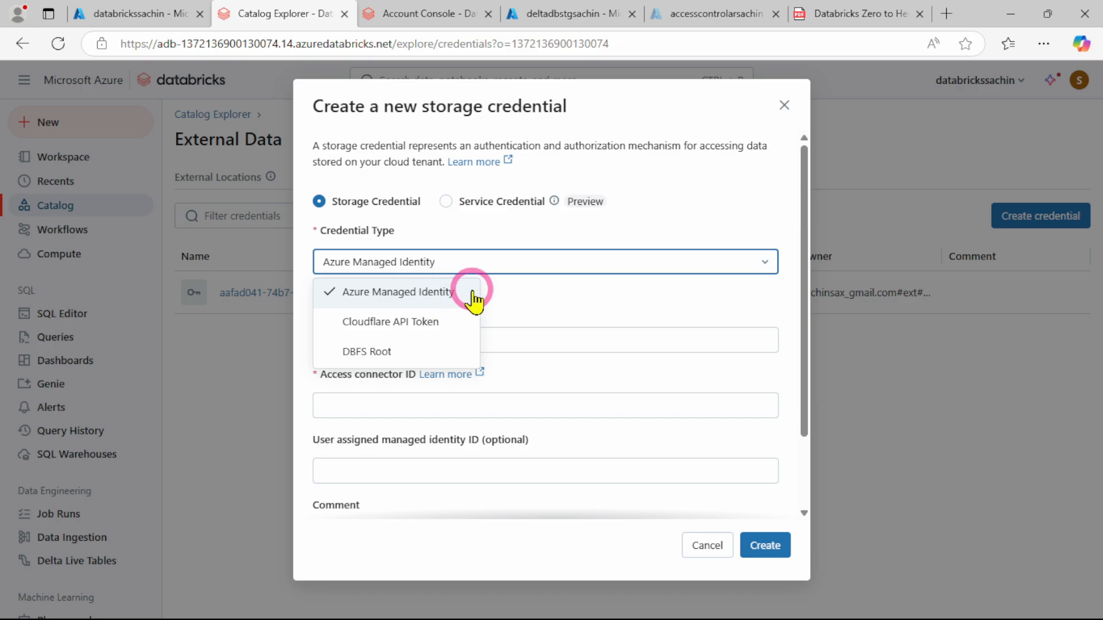
{"action": "left_click", "coordinate": [493, 266]}
{"action": "left_click", "coordinate": [367, 348]}
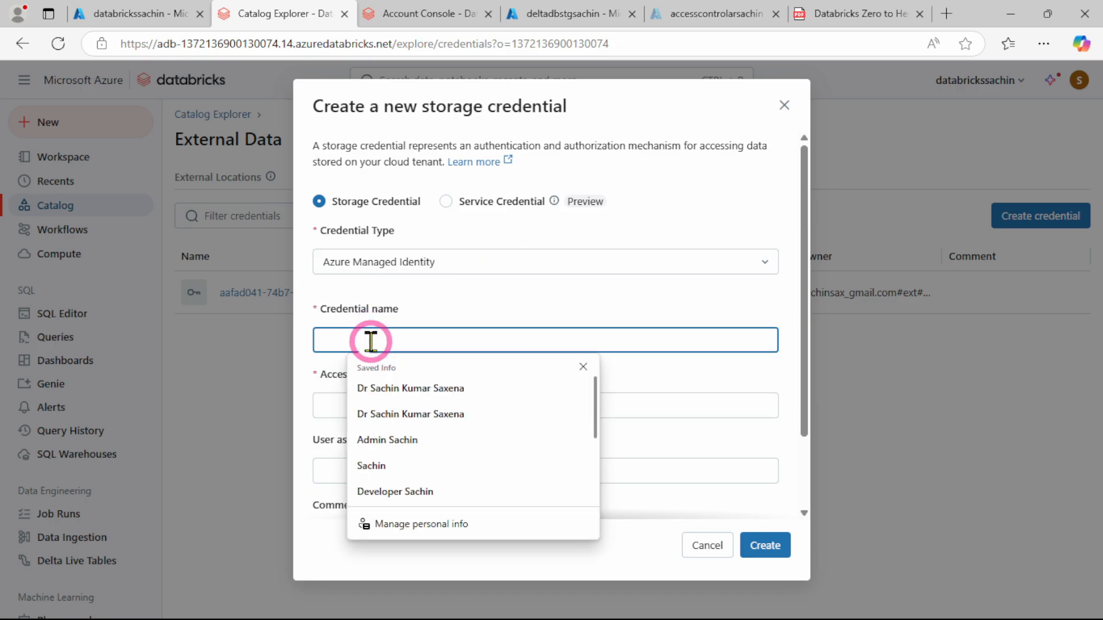
{"action": "type", "text": "Sachin"}
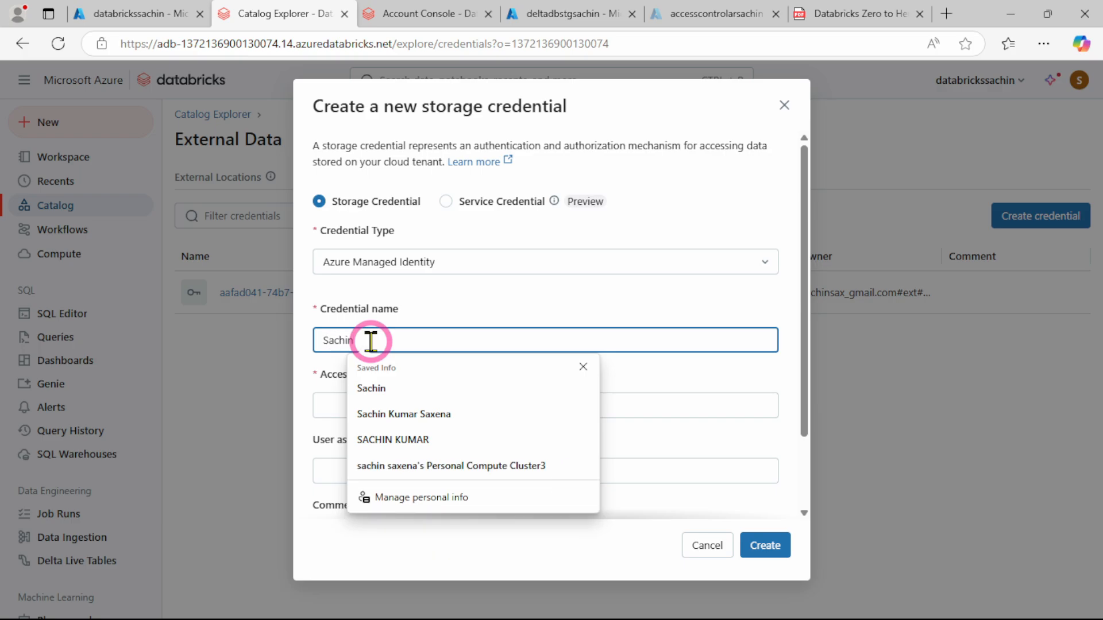
{"action": "type", "text": " External Location"}
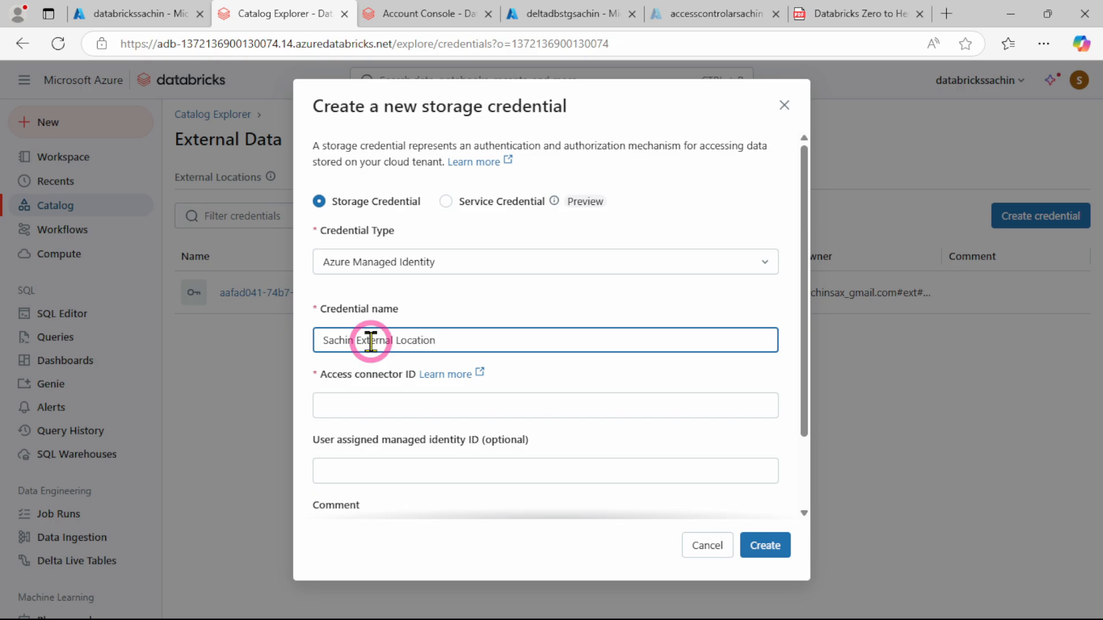
Copy the resource ID of the accesscontrolarsachin access connector from the Azure portal and paste it as the credential's access connector ID
{"action": "left_click", "coordinate": [433, 413]}
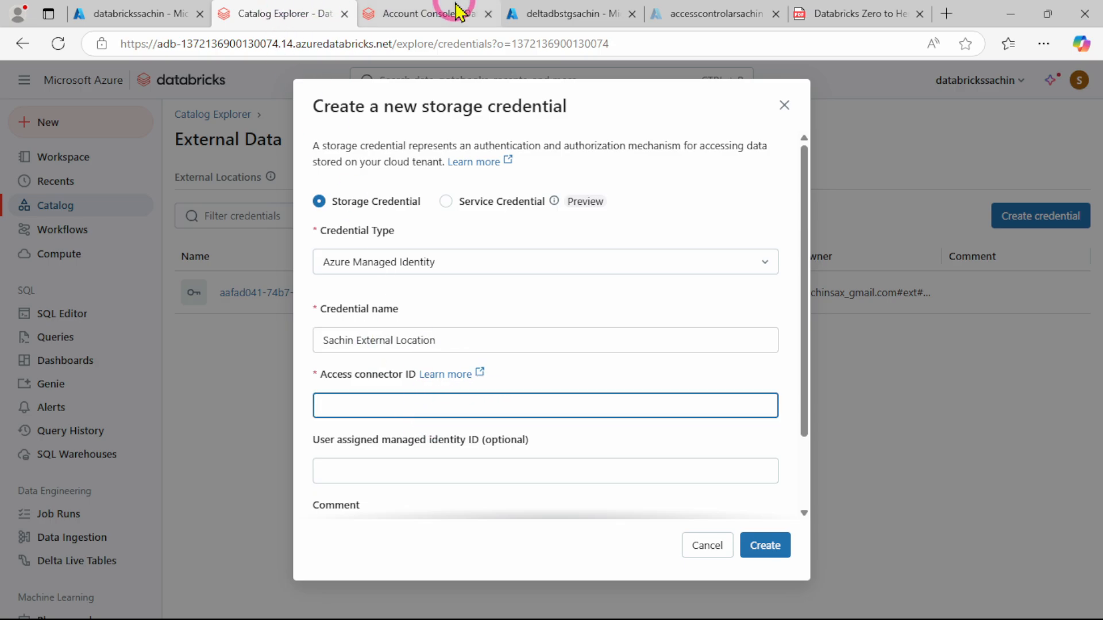
{"action": "left_click", "coordinate": [437, 12]}
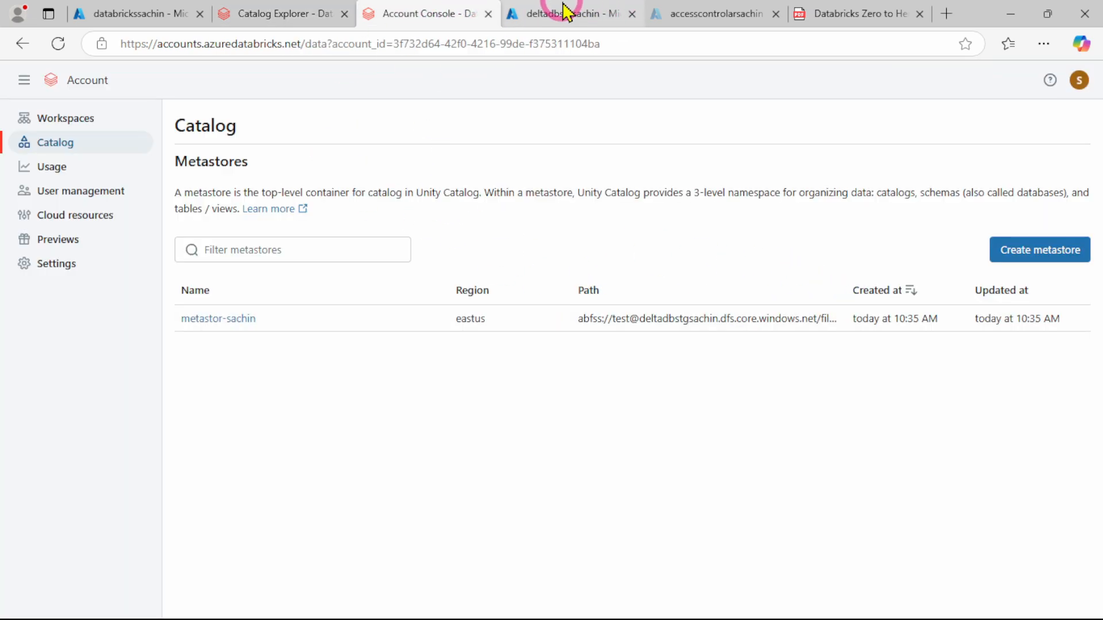
{"action": "left_click", "coordinate": [700, 12]}
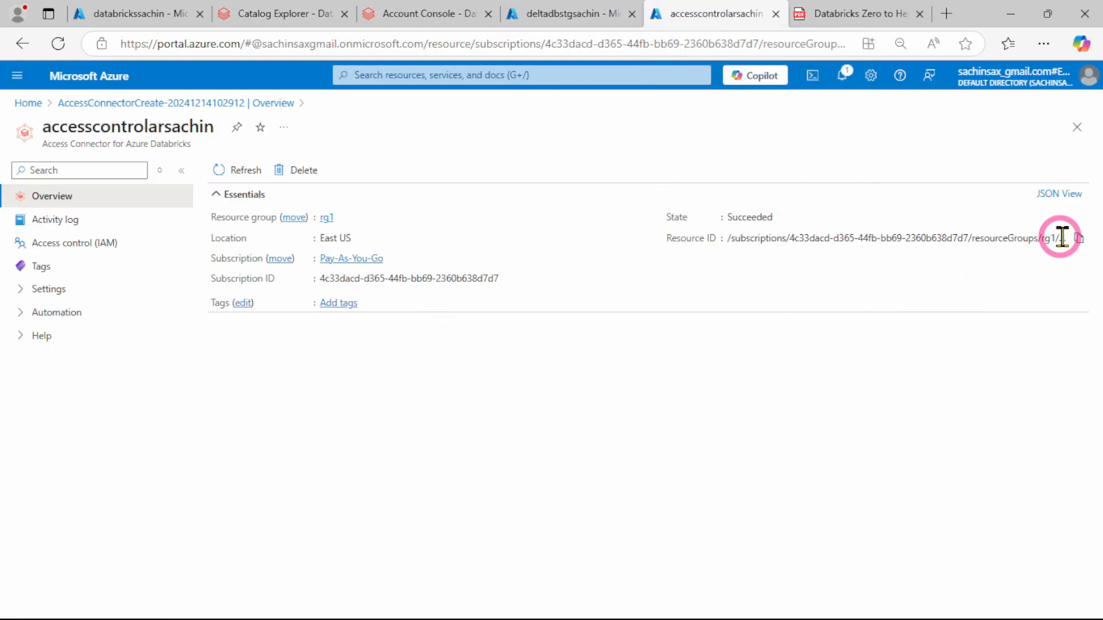
{"action": "left_click", "coordinate": [1079, 238]}
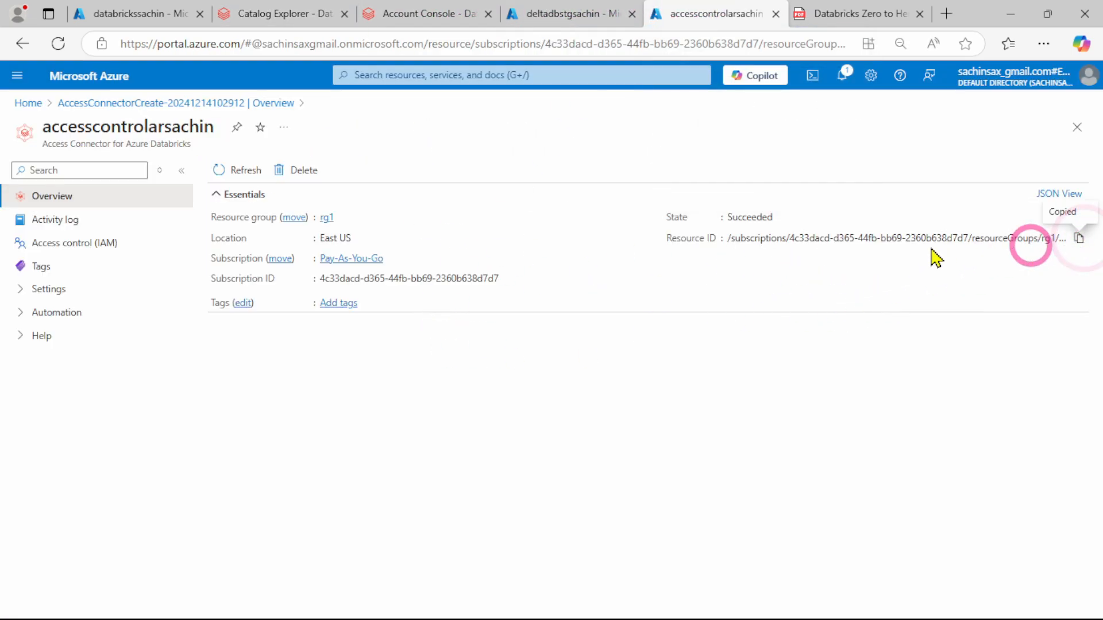
{"action": "left_click", "coordinate": [249, 13]}
{"action": "left_click", "coordinate": [380, 417]}
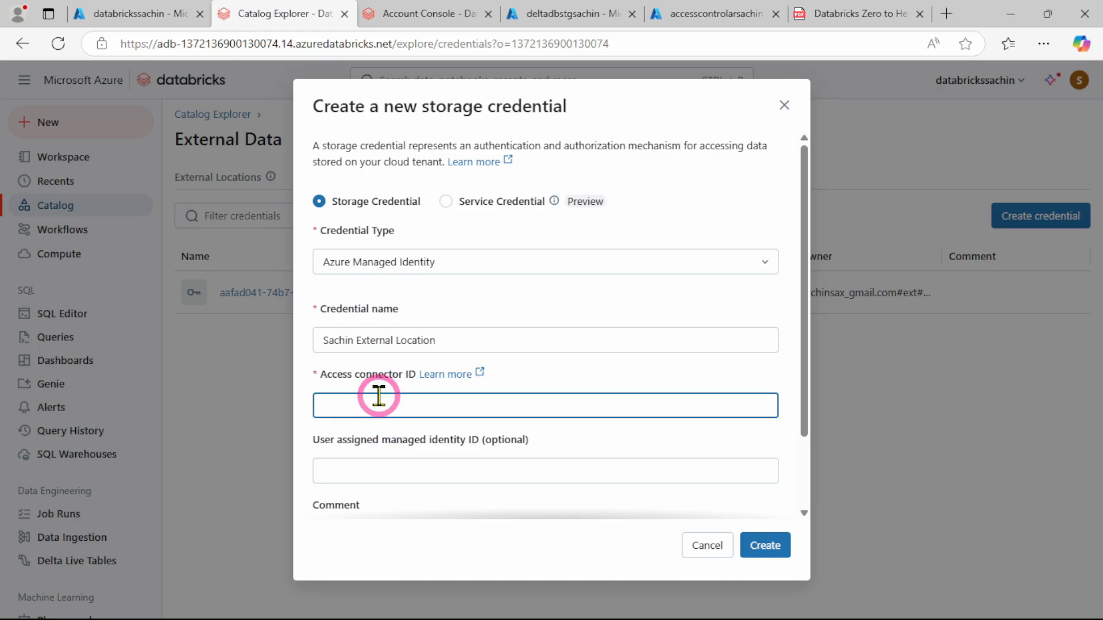
{"action": "key", "text": "ctrl+v"}
Expand the credential's advanced options, leave the read-only limit off, and try to create the storage credential
{"action": "scroll", "coordinate": [527, 384], "scroll_direction": "down", "scroll_amount": 2}
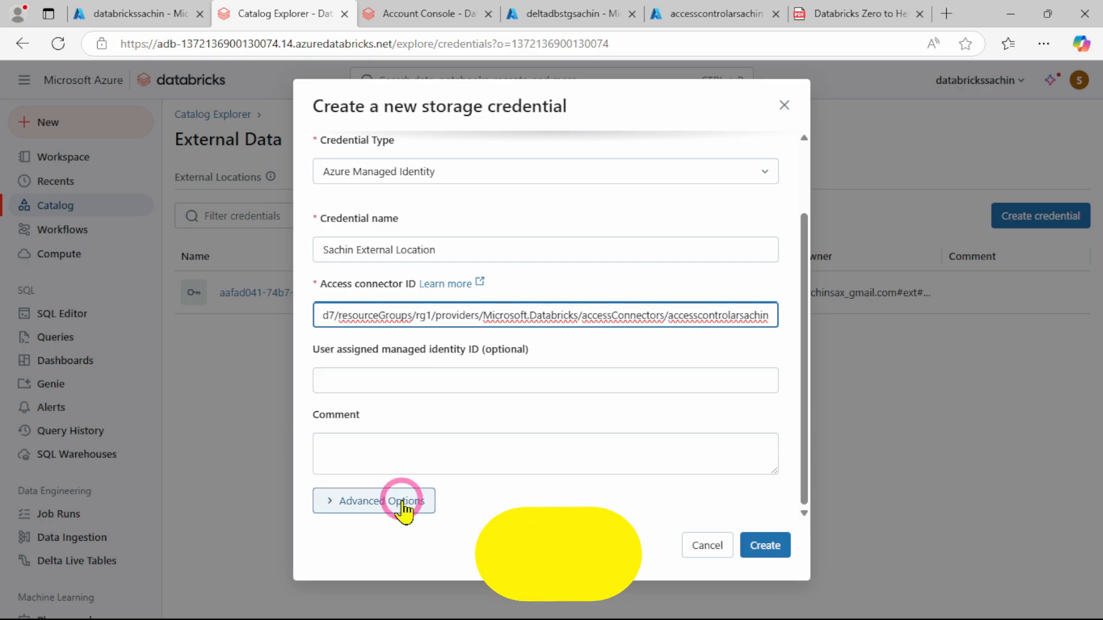
{"action": "left_click", "coordinate": [468, 502]}
{"action": "scroll", "coordinate": [521, 413], "scroll_direction": "down", "scroll_amount": 1}
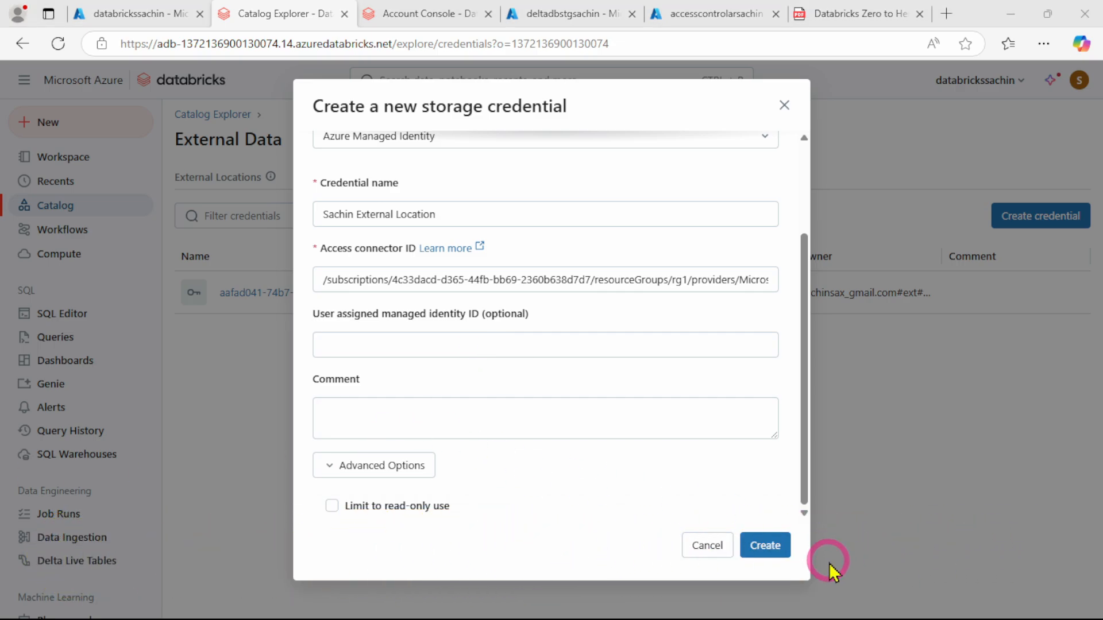
{"action": "scroll", "coordinate": [373, 287], "scroll_direction": "up", "scroll_amount": 2}
{"action": "scroll", "coordinate": [571, 327], "scroll_direction": "down", "scroll_amount": 2}
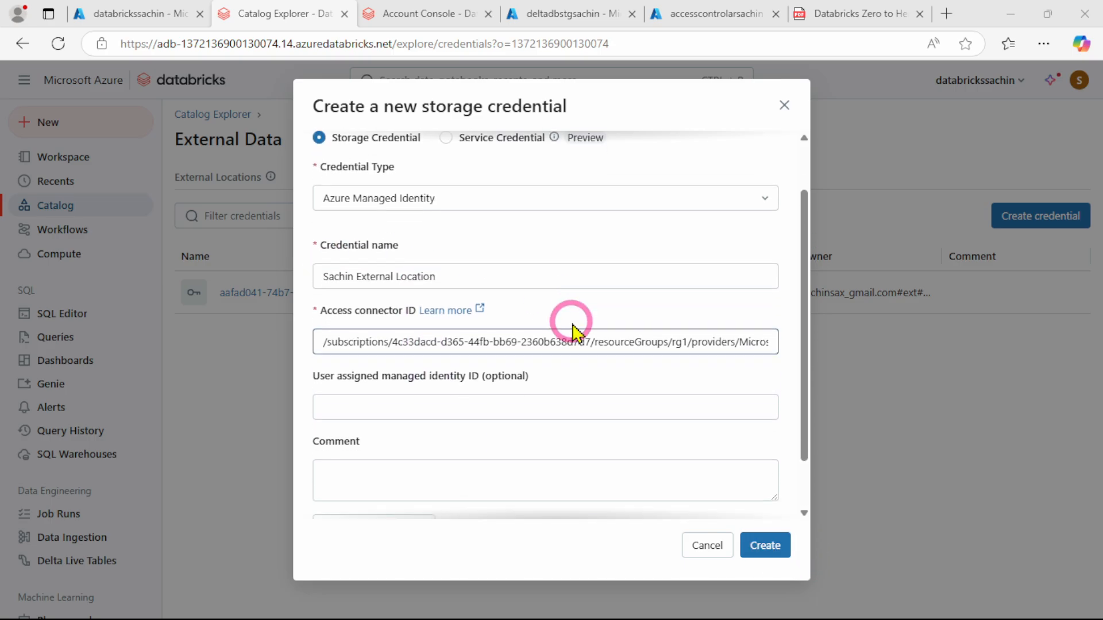
{"action": "left_click", "coordinate": [768, 546]}
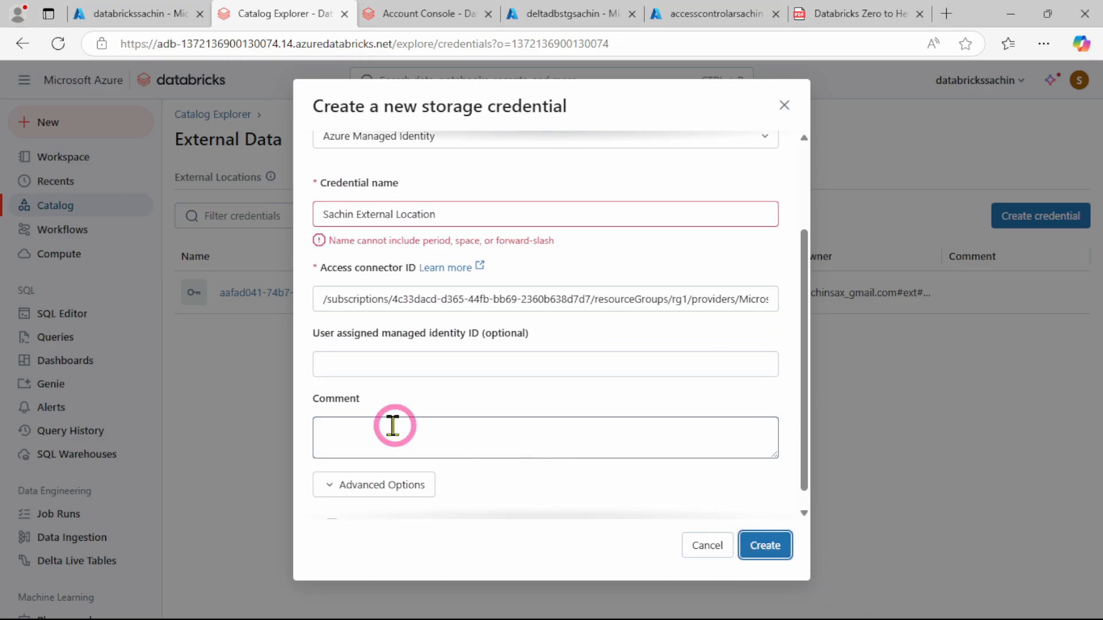
Remove the spaces from the credential name so it reads SachinExternalLocation, and create the storage credential
{"action": "left_click", "coordinate": [399, 214]}
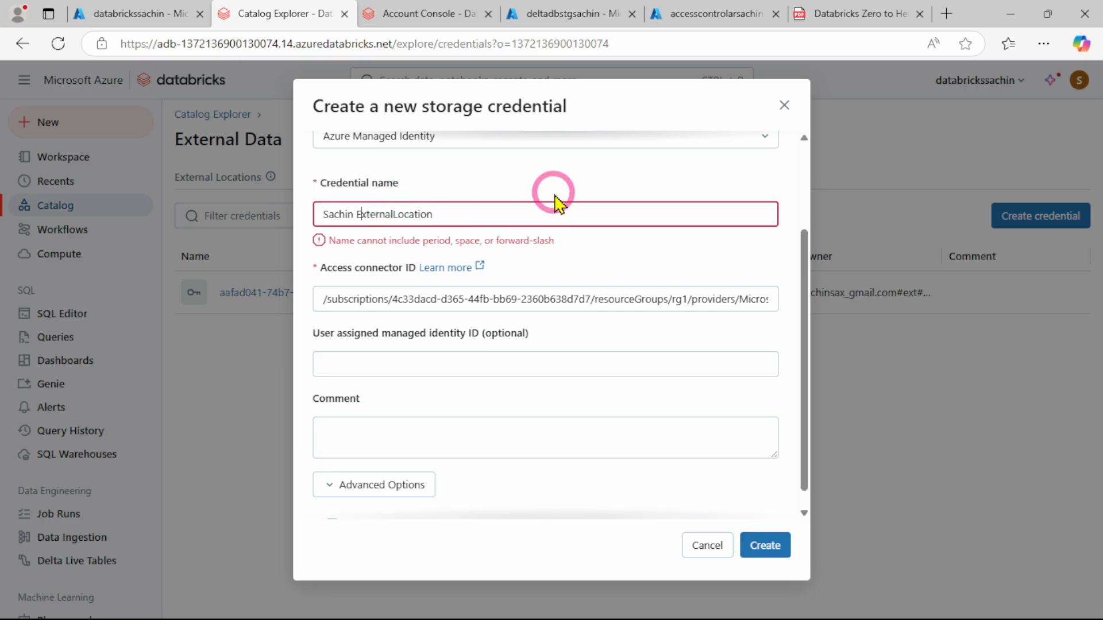
{"action": "key", "text": "BackSpace"}
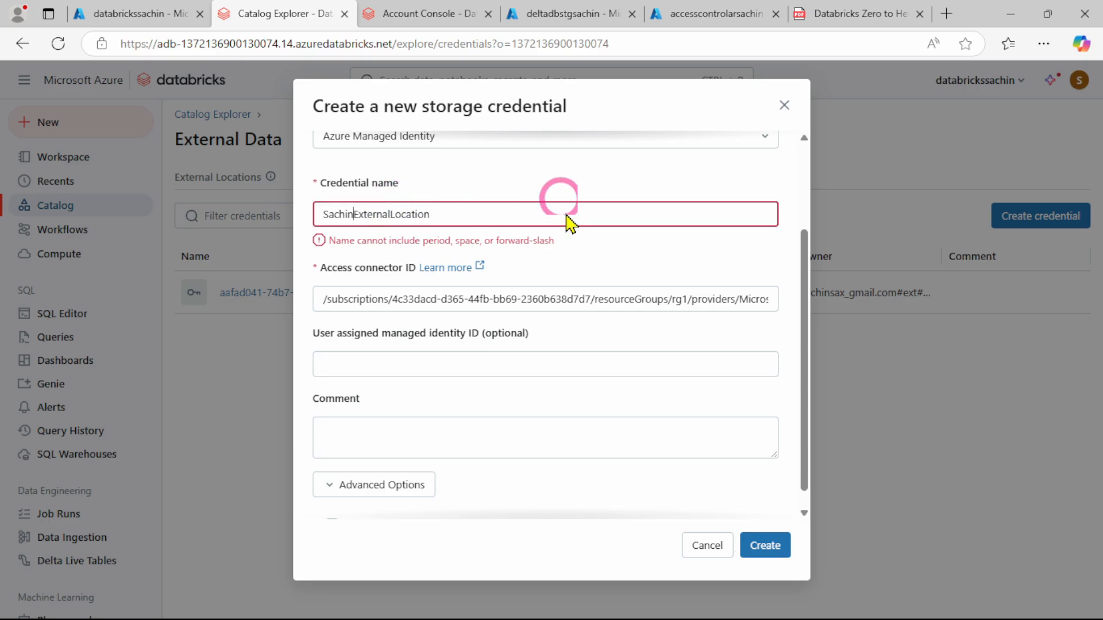
{"action": "left_click", "coordinate": [775, 549]}
{"action": "left_click", "coordinate": [379, 466]}
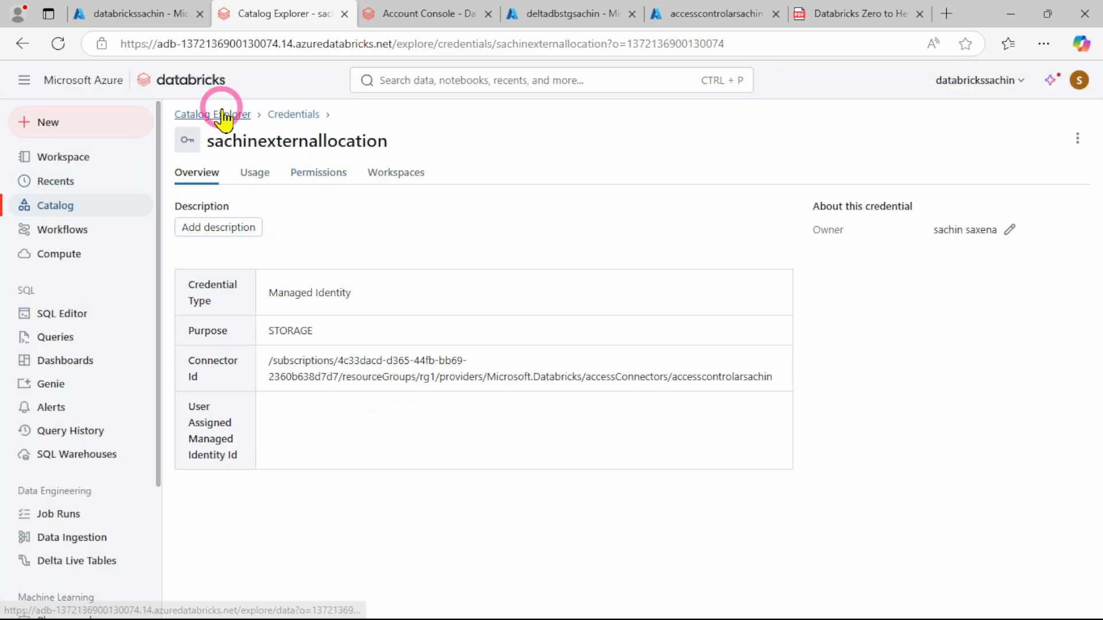
Return to External Data, start a new external location, and name it ExternalAdminSachinLocation
{"action": "left_click", "coordinate": [295, 115]}
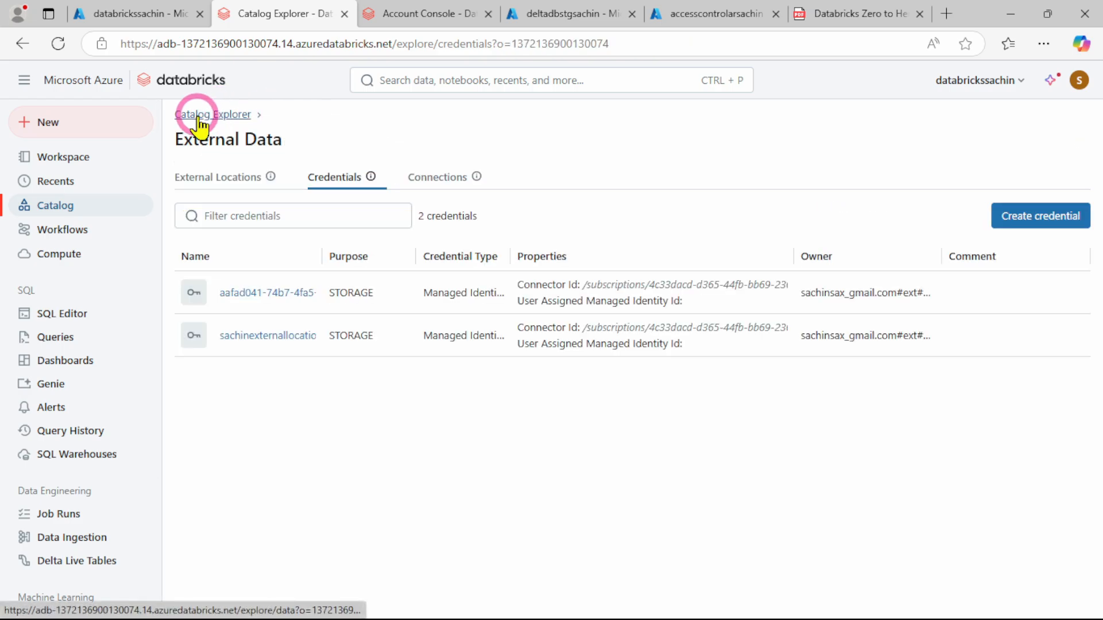
{"action": "left_click", "coordinate": [223, 190]}
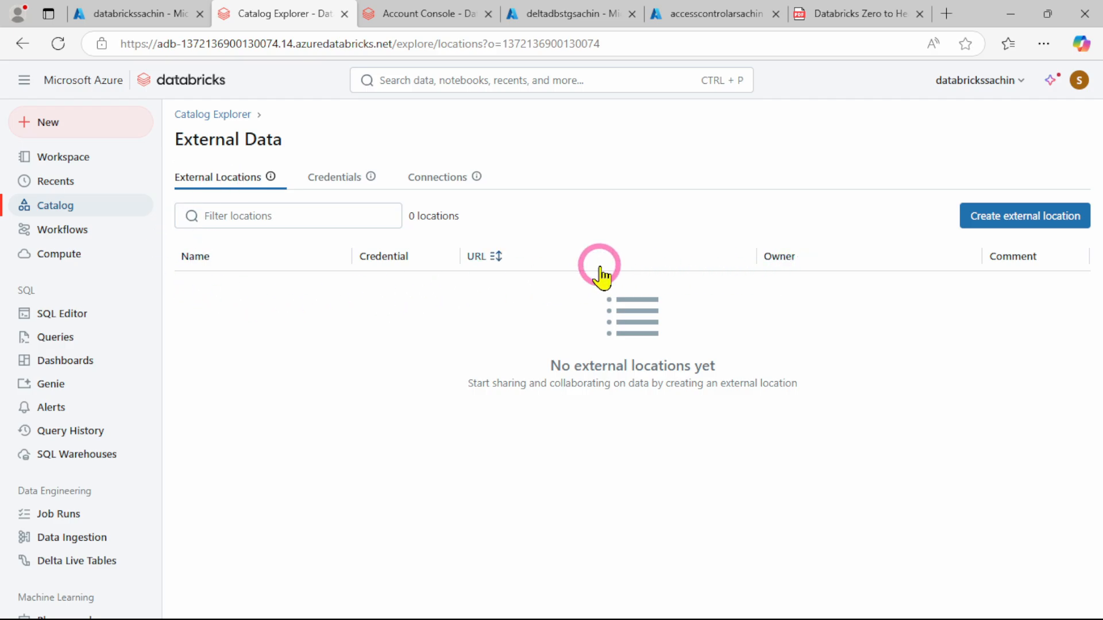
{"action": "left_click", "coordinate": [1014, 221]}
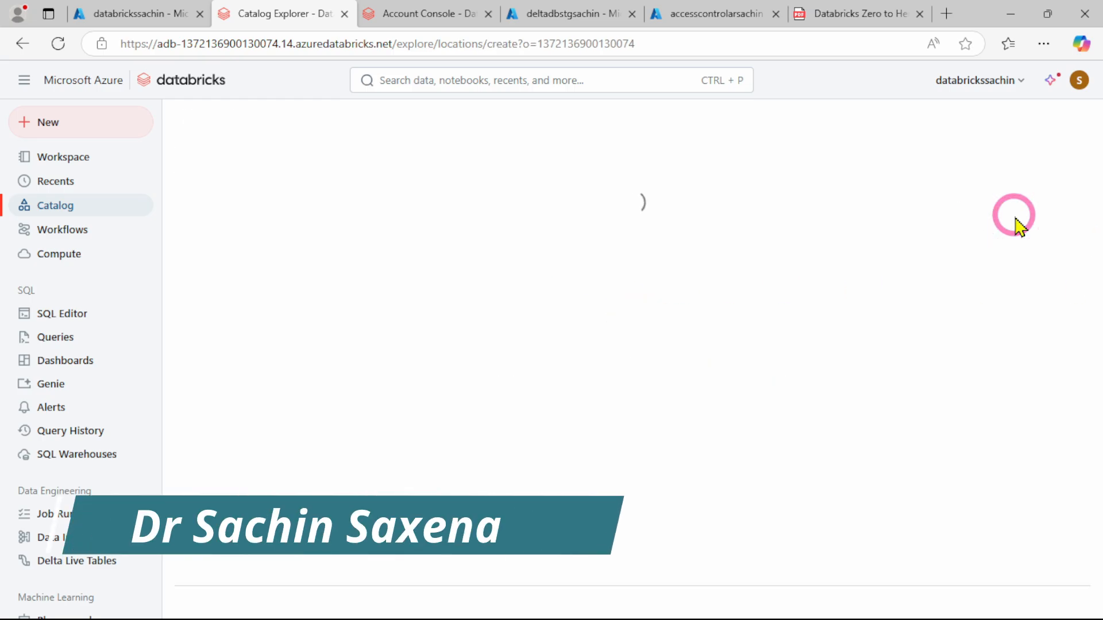
{"action": "left_click", "coordinate": [411, 311]}
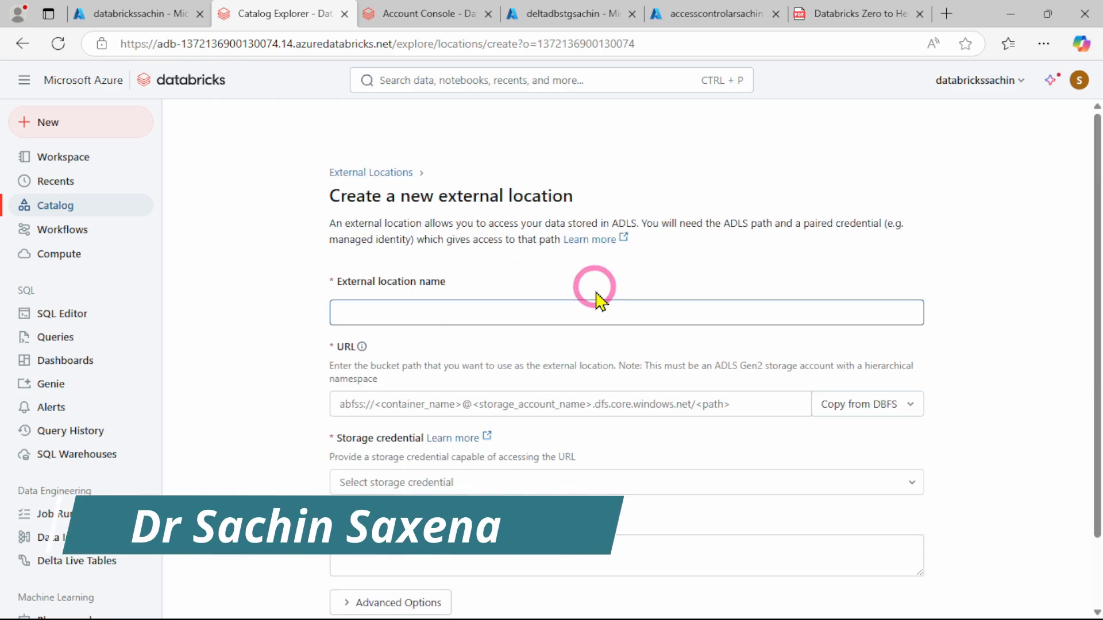
{"action": "left_click", "coordinate": [422, 311]}
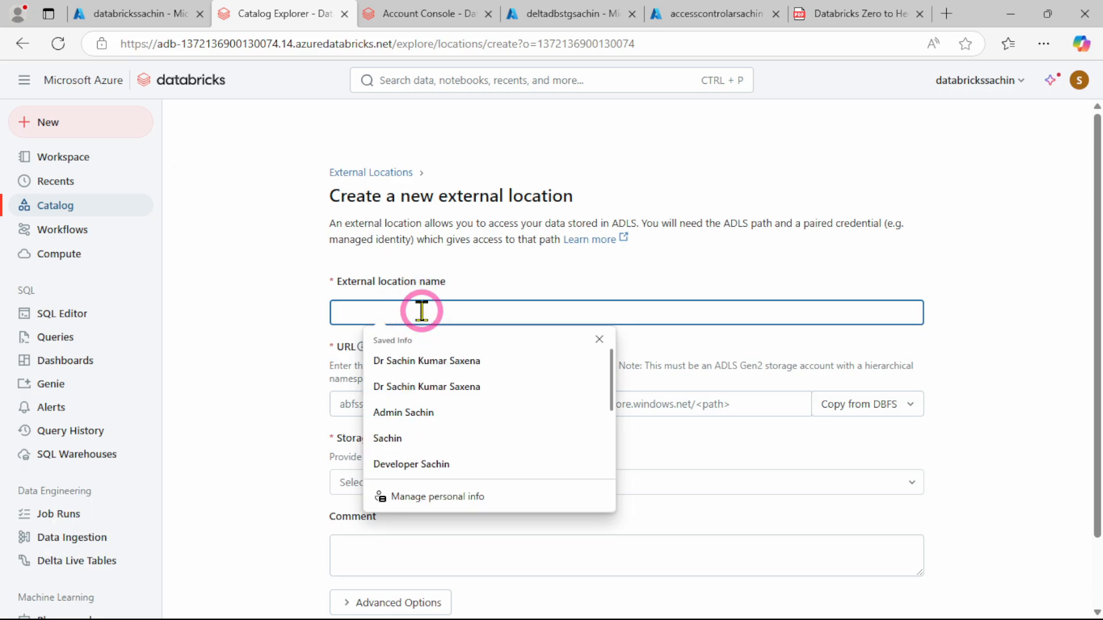
{"action": "type", "text": "ExternalAdminSachinLocation"}
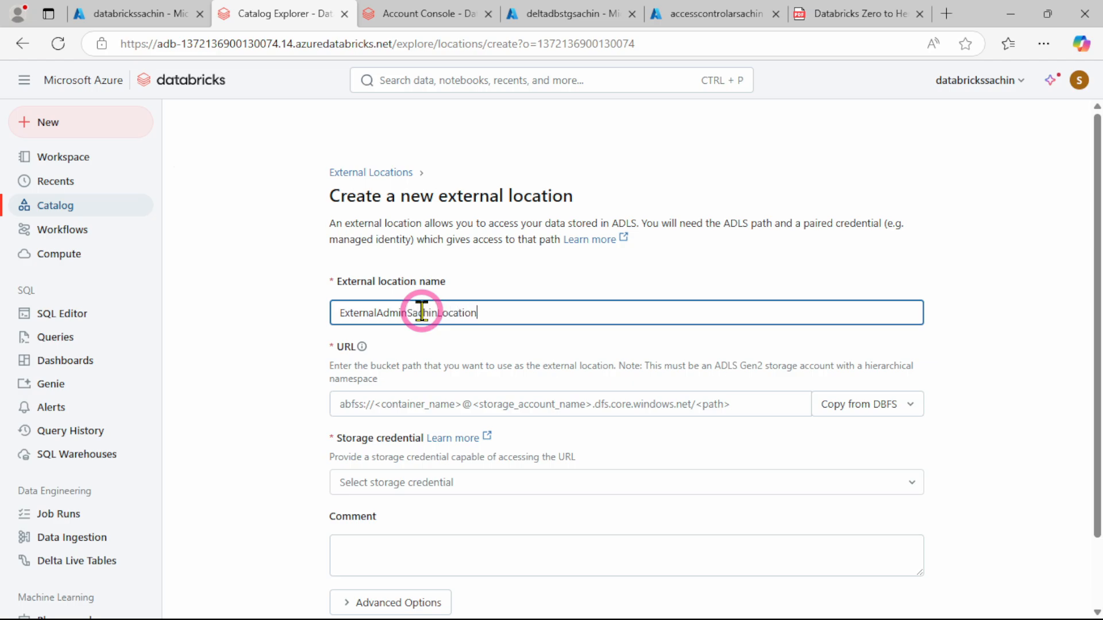
{"action": "left_click", "coordinate": [248, 412]}
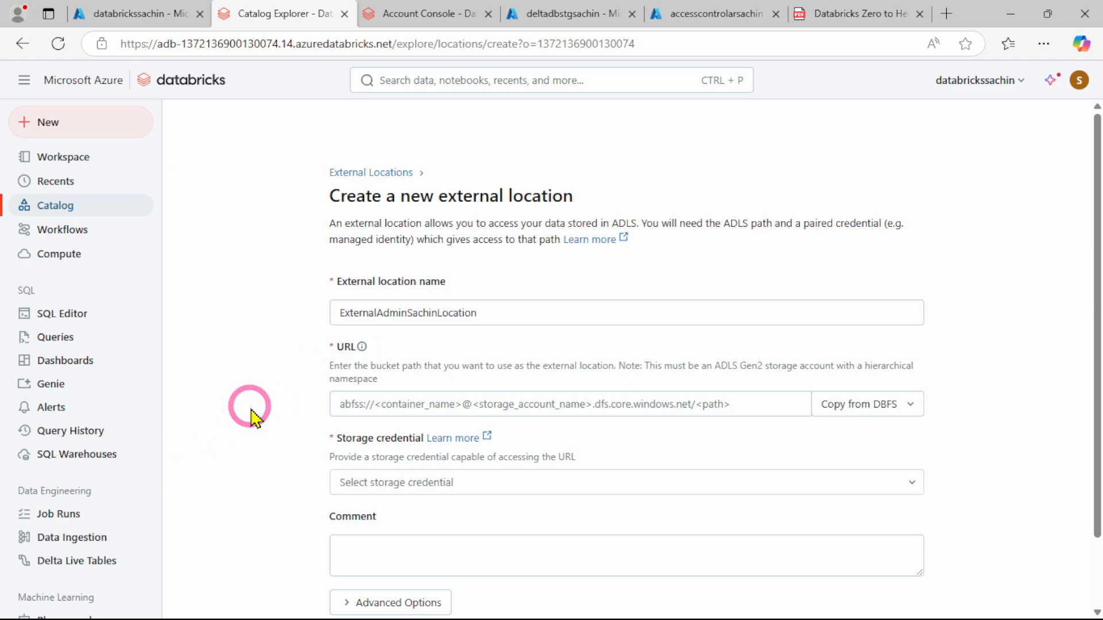
Start drafting the external location's path in the Comment field with abfss://test@
{"action": "scroll", "coordinate": [248, 412], "scroll_direction": "down", "scroll_amount": 1}
{"action": "left_click", "coordinate": [428, 324]}
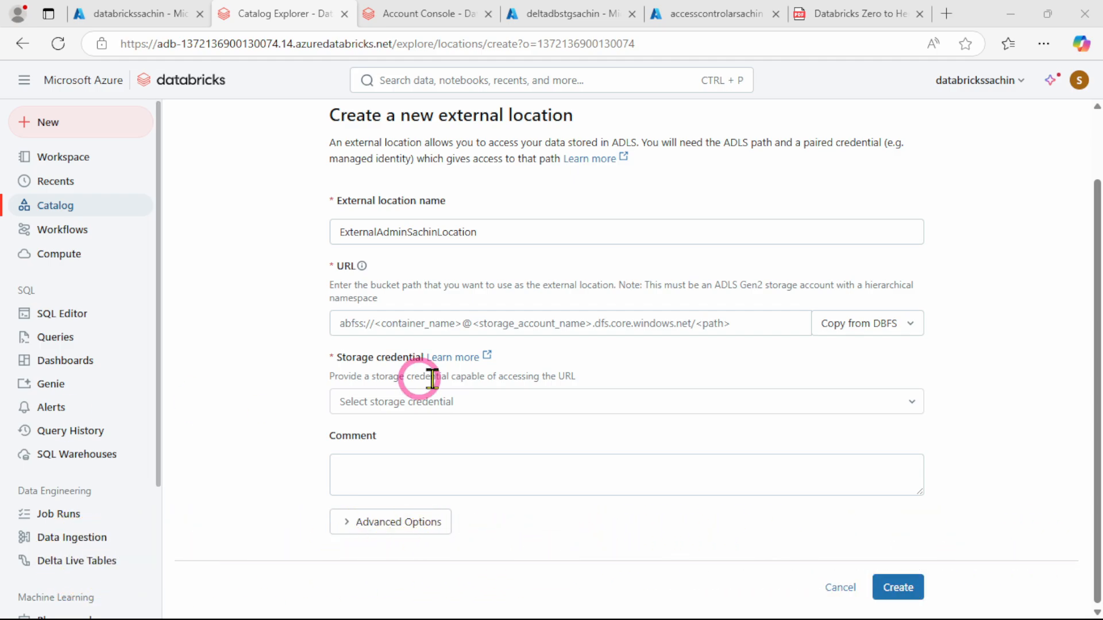
{"action": "left_click", "coordinate": [419, 321]}
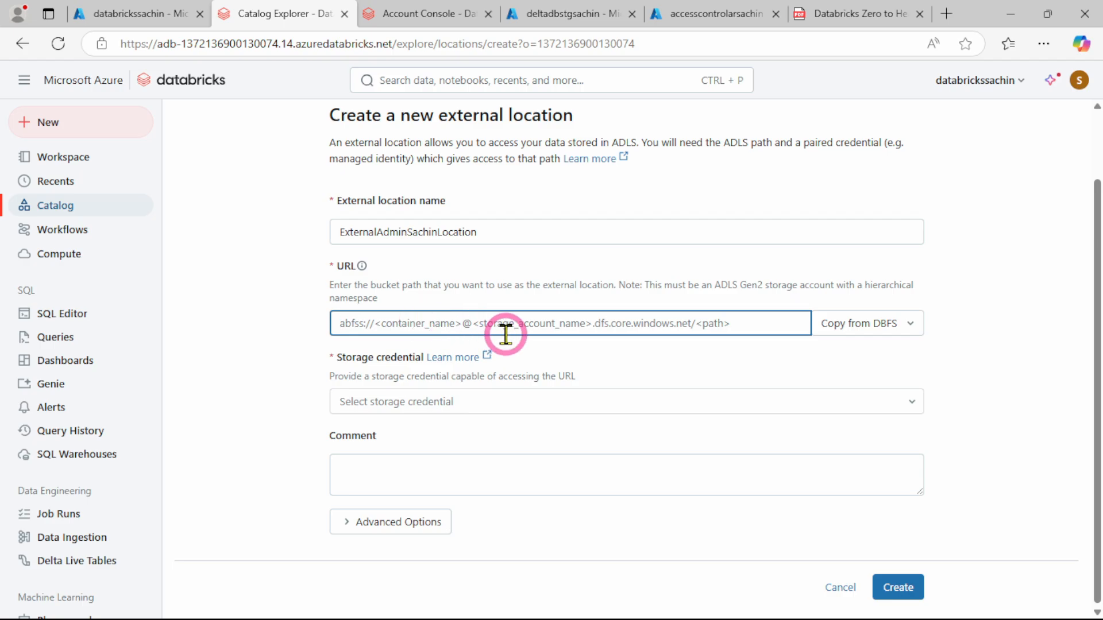
{"action": "left_click", "coordinate": [375, 468]}
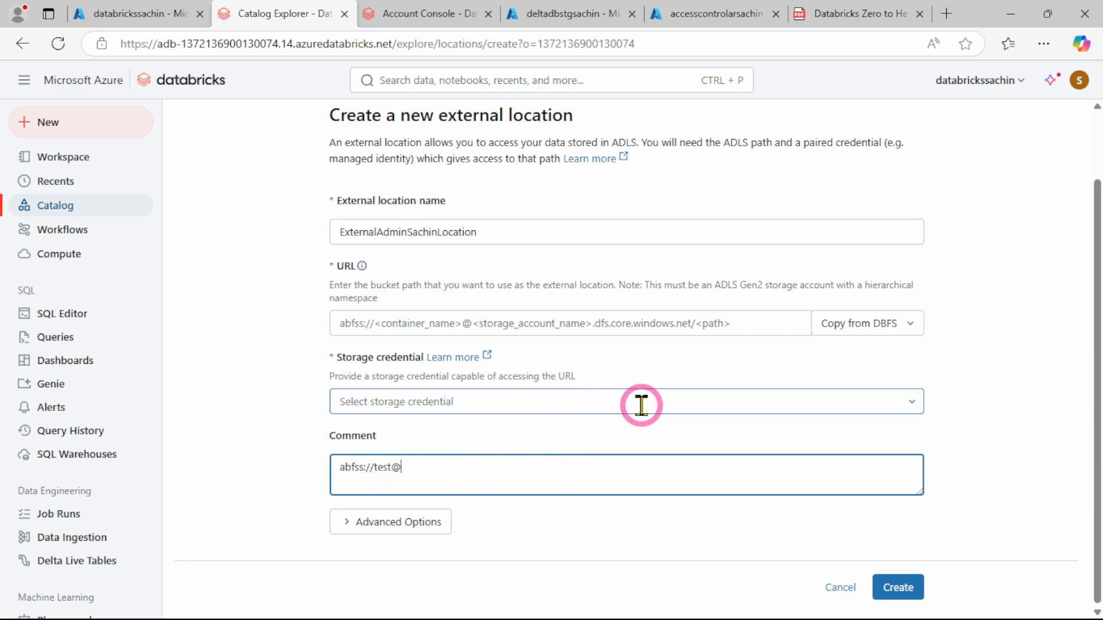
Copy the storage account name deltadbstgsachin from the Azure portal and append it, followed by a period, to the drafted path
{"action": "left_click", "coordinate": [569, 15]}
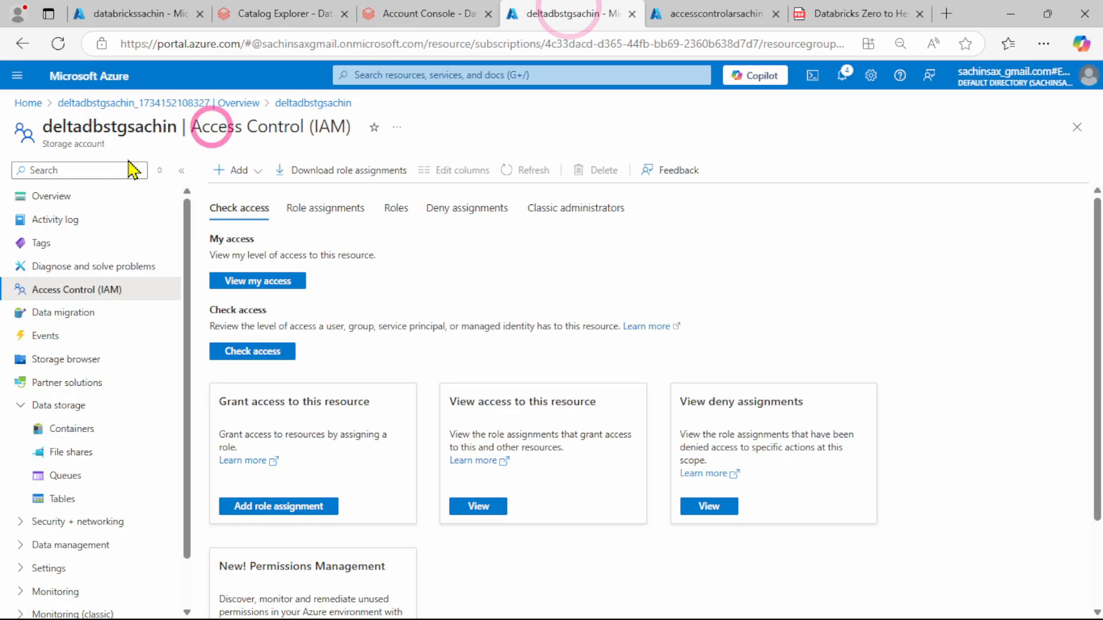
{"action": "left_click_drag", "start_coordinate": [42, 127], "coordinate": [180, 133]}
{"action": "key", "text": "ctrl+c"}
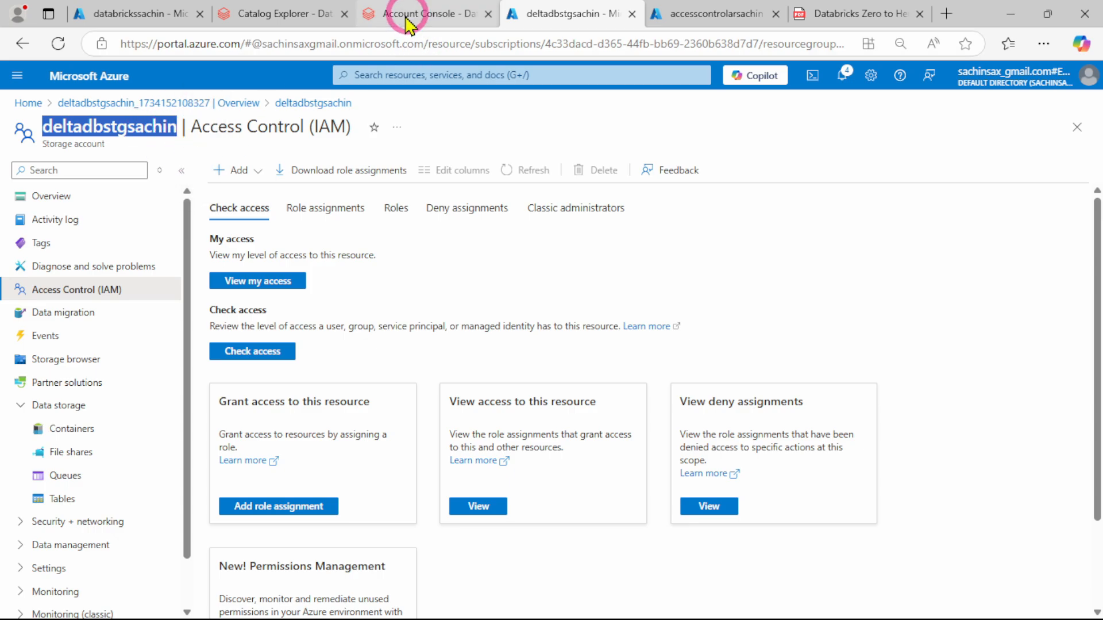
{"action": "left_click", "coordinate": [374, 16]}
{"action": "left_click", "coordinate": [250, 16]}
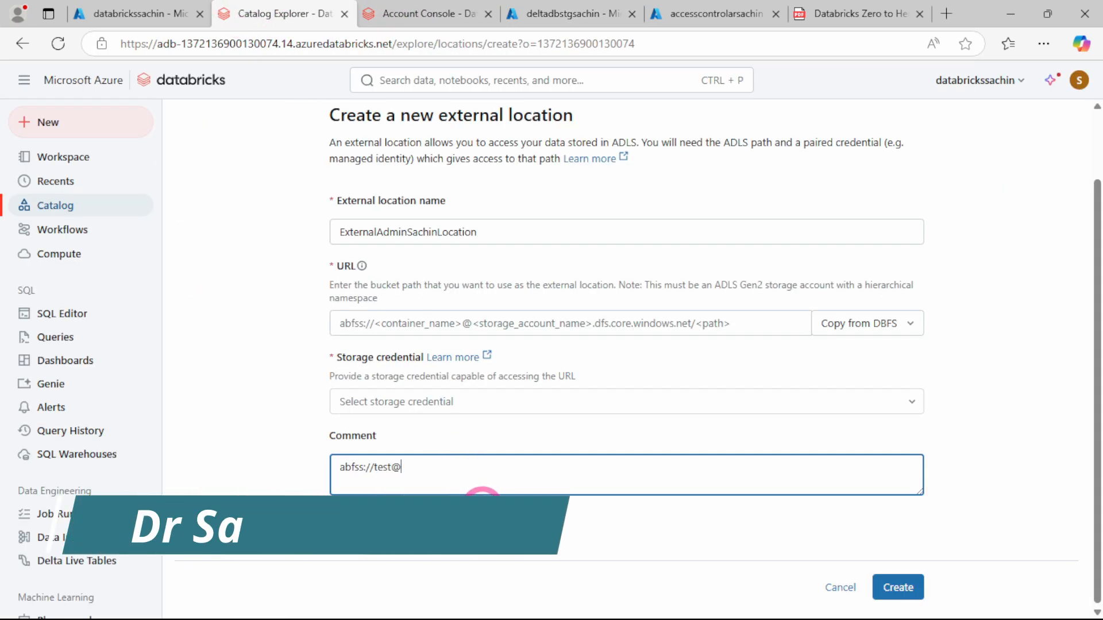
{"action": "key", "text": "ctrl+v"}
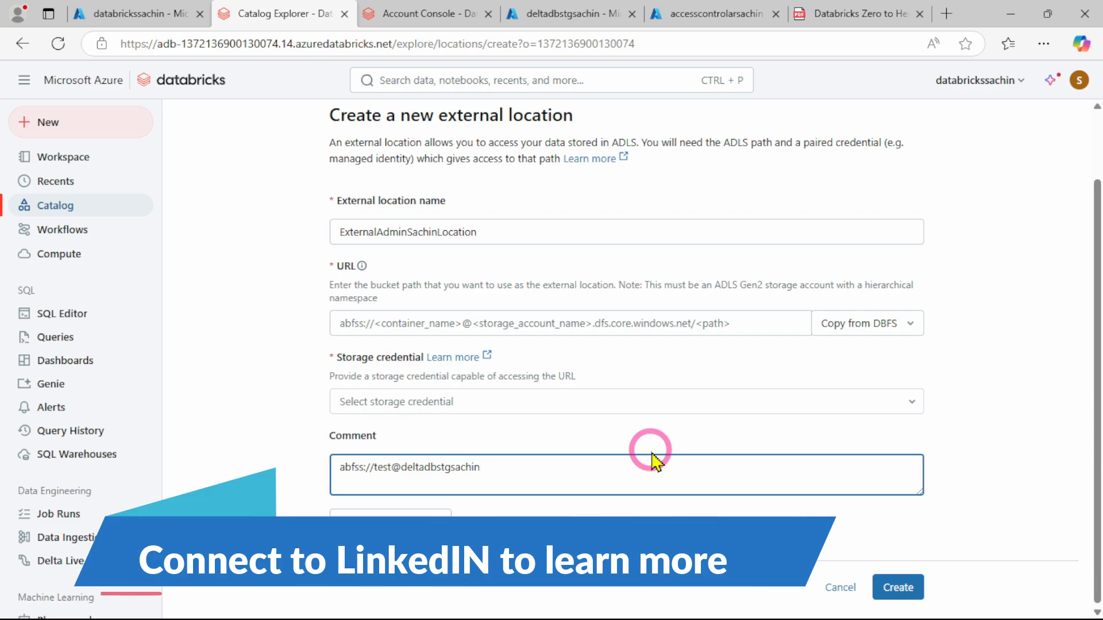
{"action": "type", "text": ".deltadbstgsachin"}
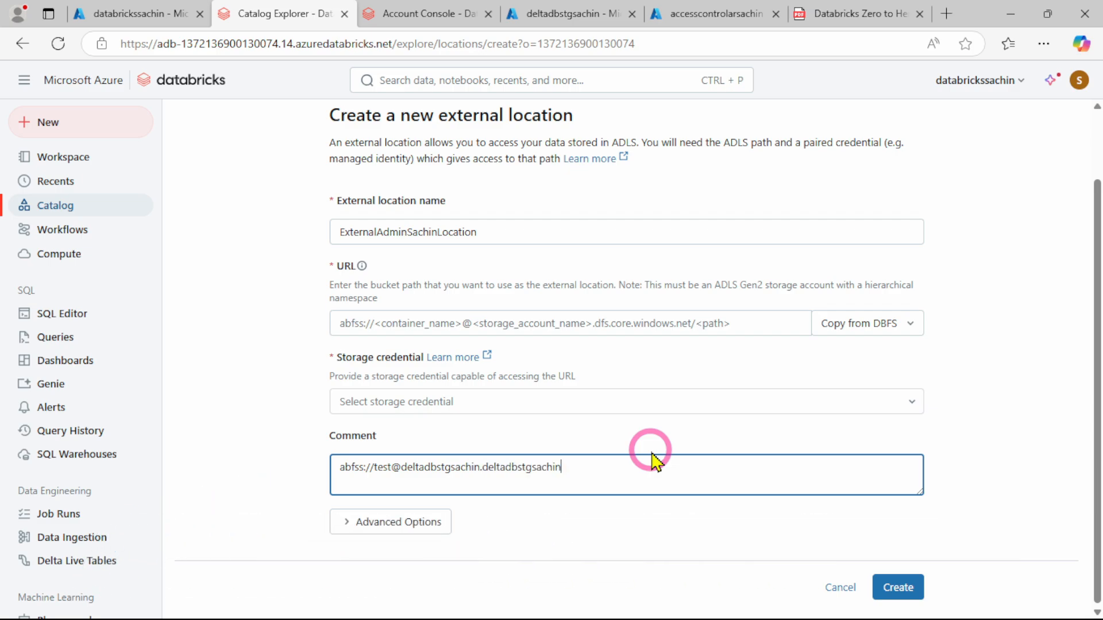
{"action": "key", "text": "ctrl+BackSpace"}
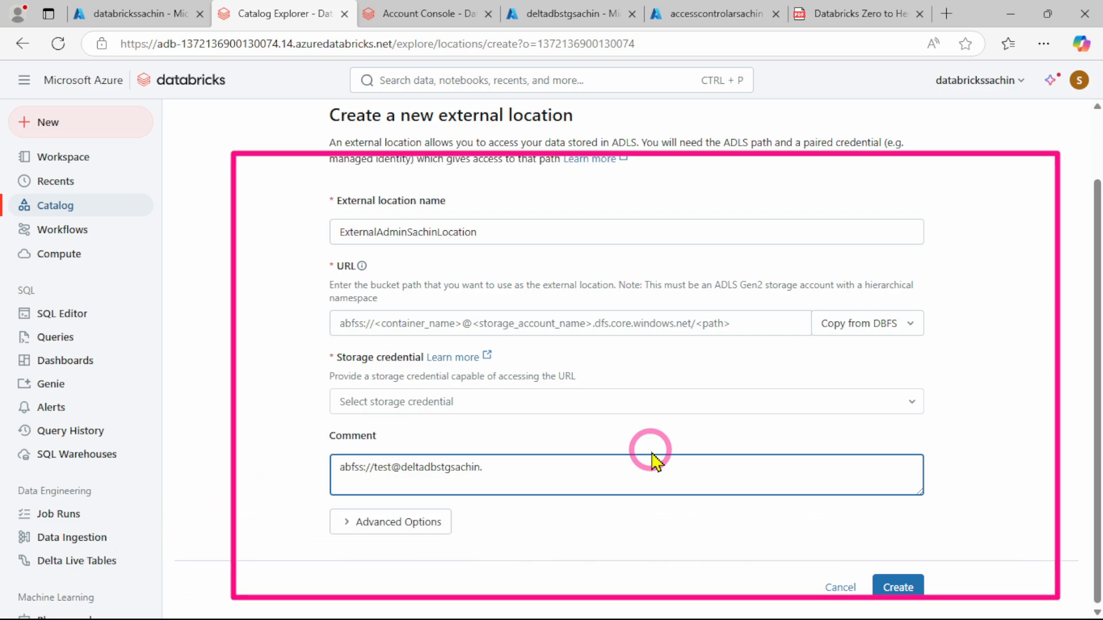
{"action": "left_click", "coordinate": [537, 471]}
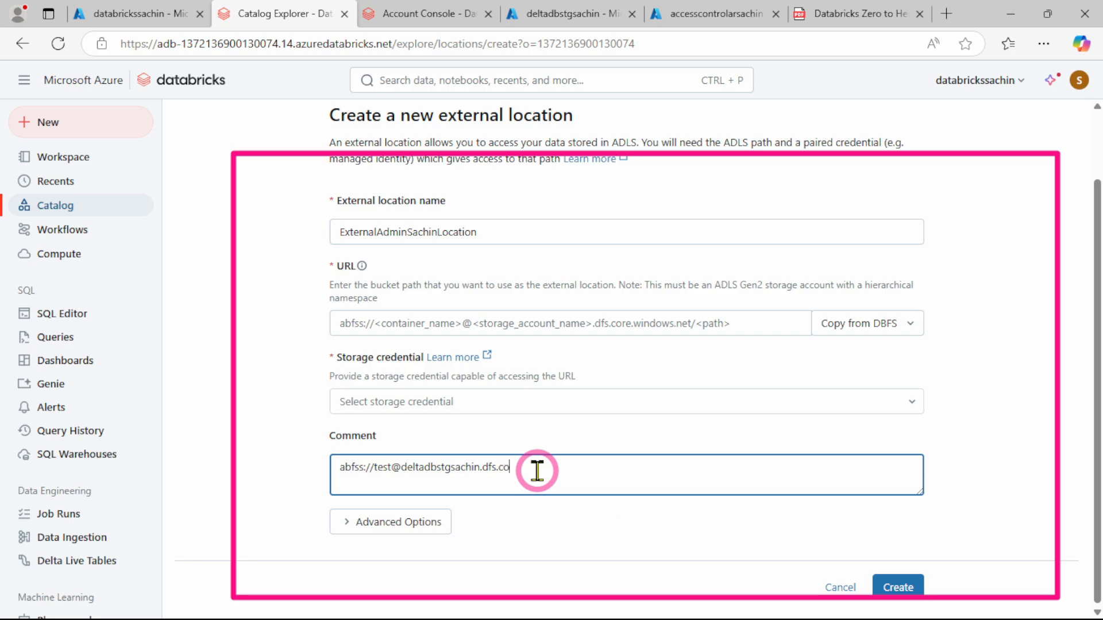
{"action": "type", "text": ".windows"}
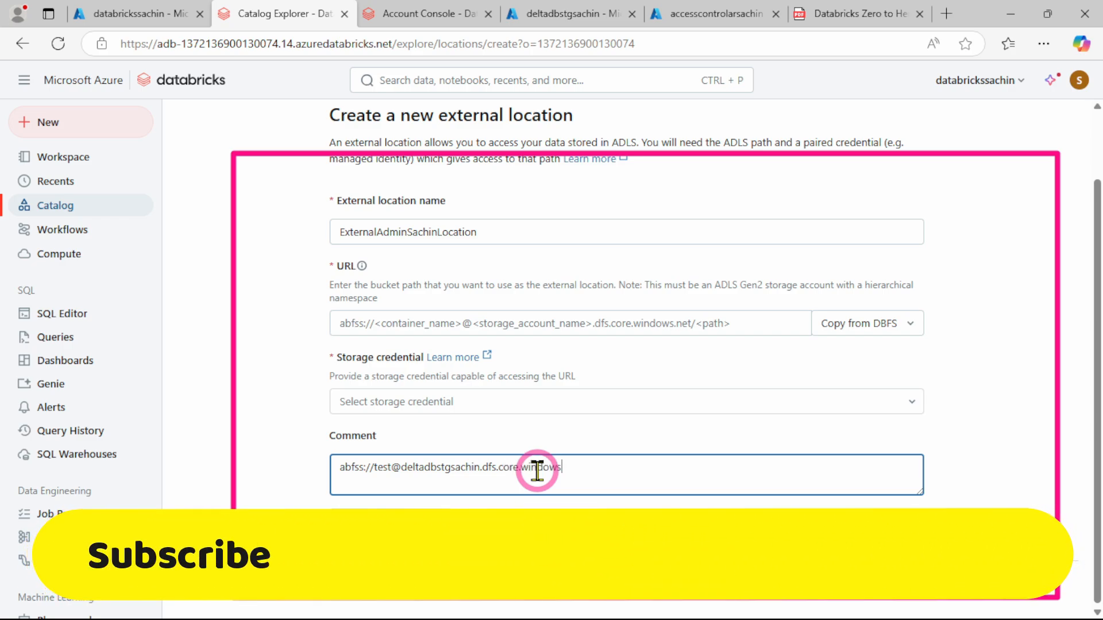
{"action": "type", "text": ".net/"}
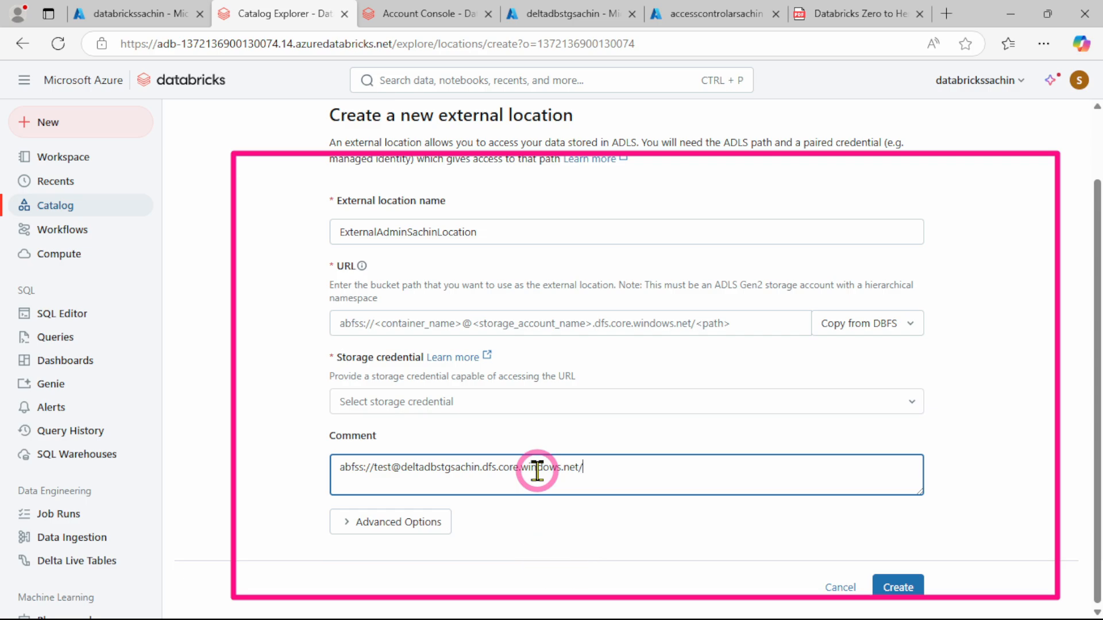
{"action": "type", "text": "files"}
Check the folder name inside the storage account's test container in the Azure portal, and return to the external location form
{"action": "left_click", "coordinate": [534, 14]}
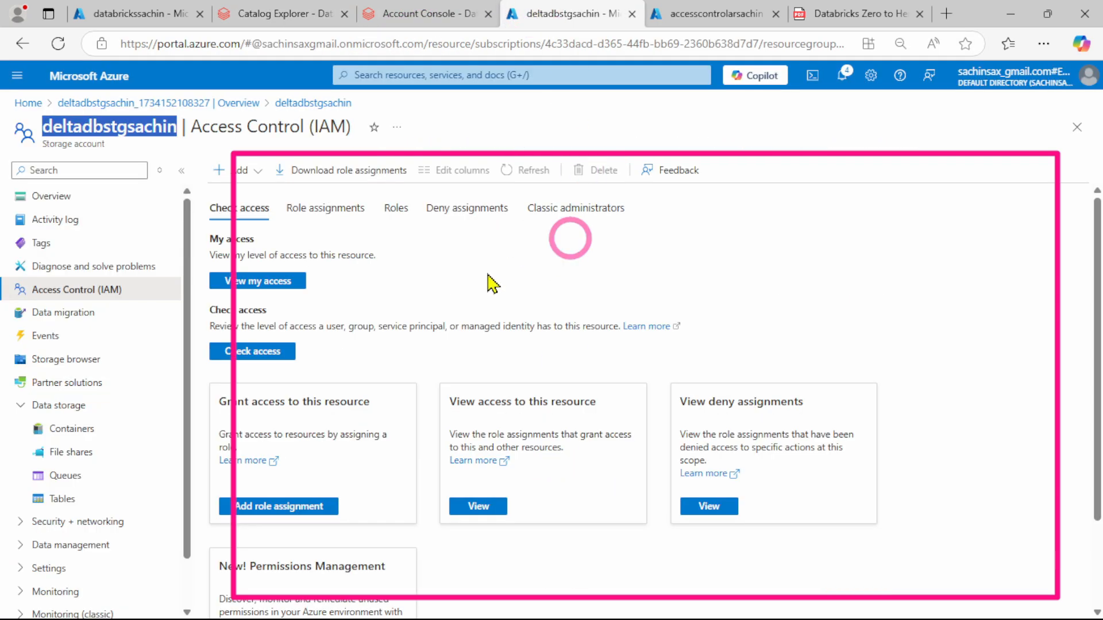
{"action": "left_click", "coordinate": [689, 20]}
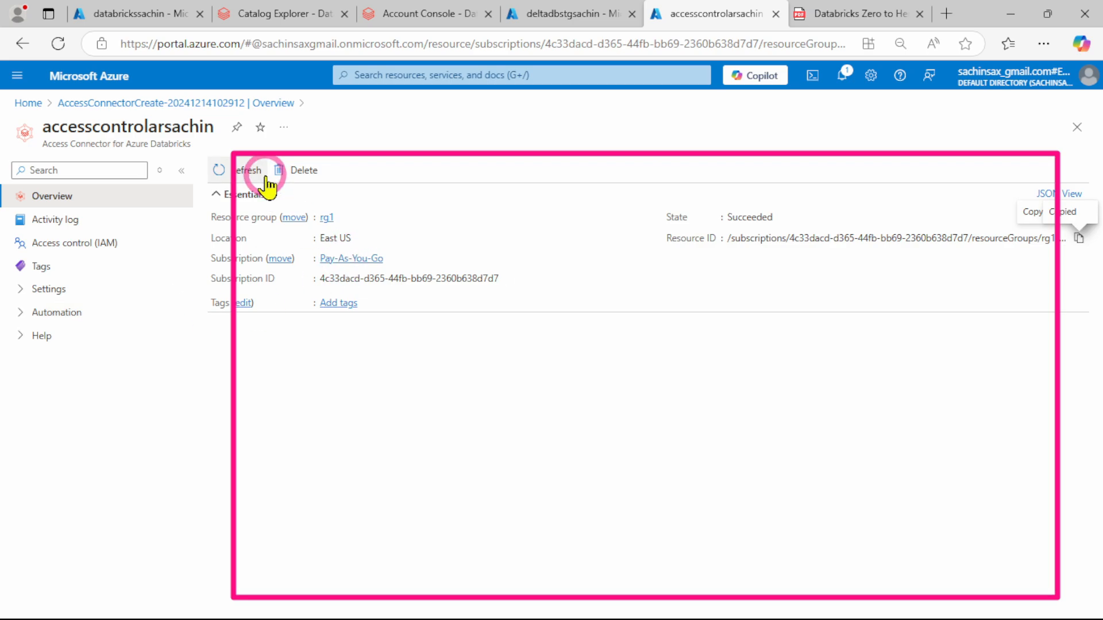
{"action": "left_click", "coordinate": [565, 17]}
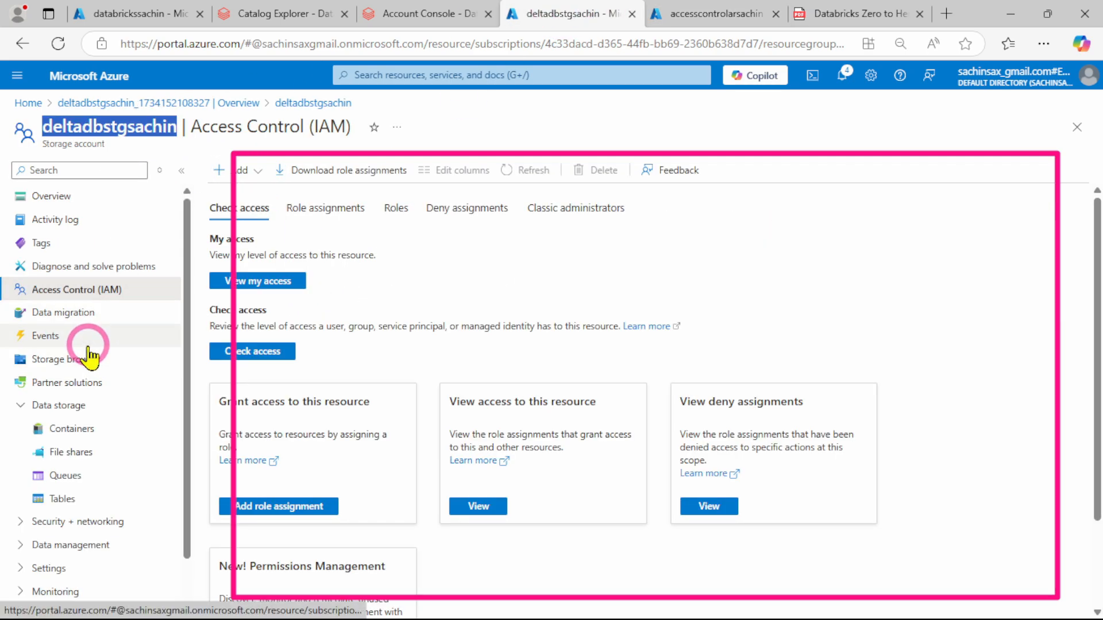
{"action": "left_click", "coordinate": [64, 432]}
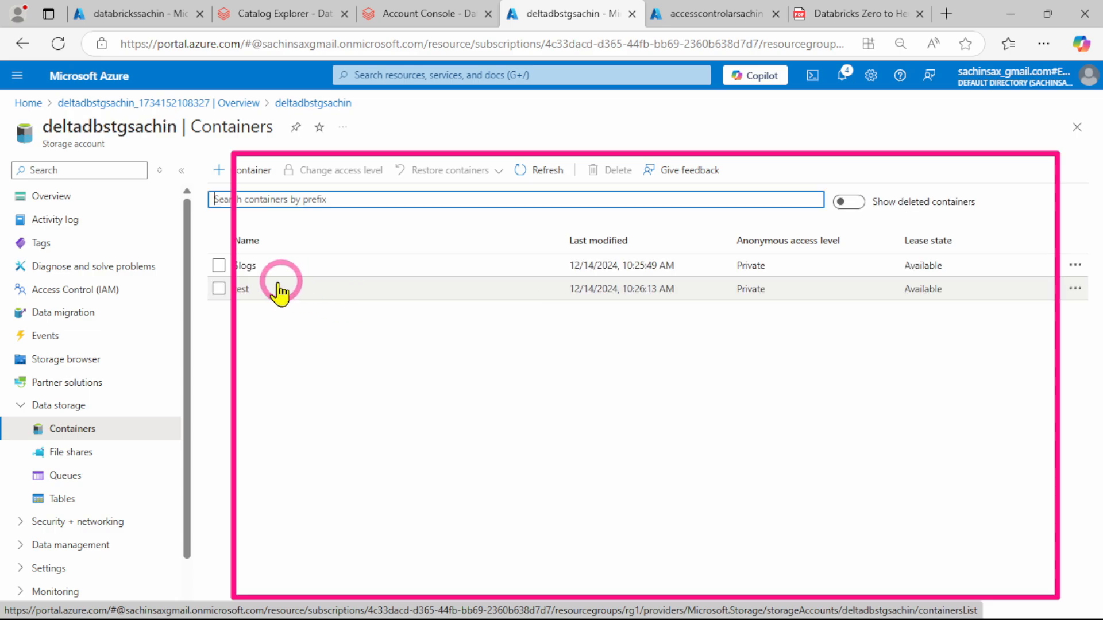
{"action": "left_click", "coordinate": [246, 292]}
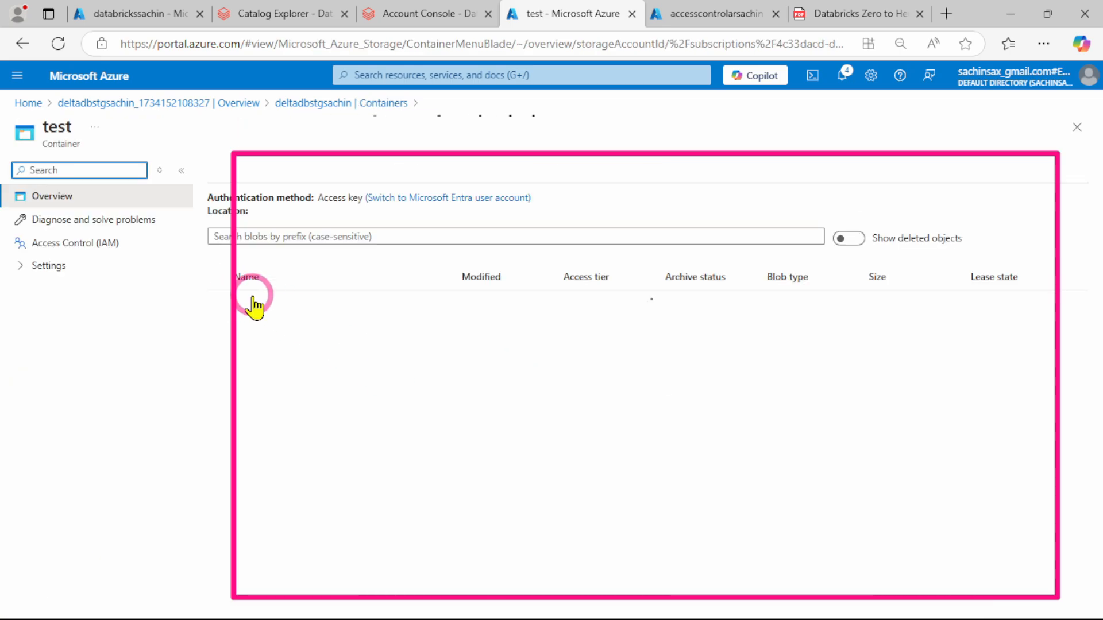
{"action": "left_click", "coordinate": [283, 15]}
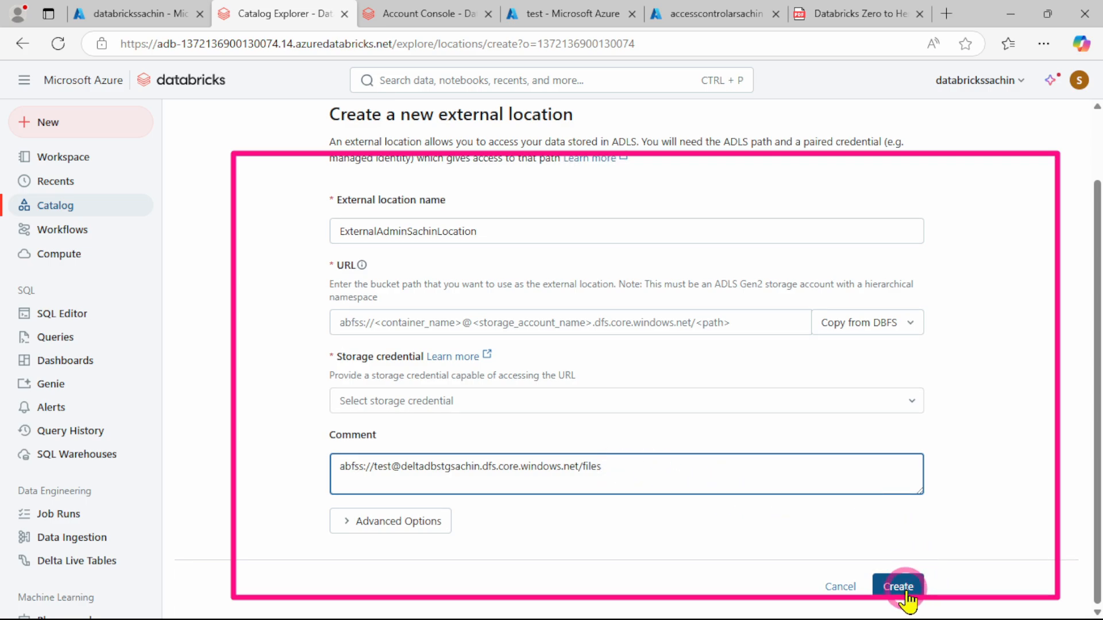
Expand the external location's advanced options and move the drafted path from the comment into the URL field
{"action": "left_click", "coordinate": [374, 522]}
{"action": "scroll", "coordinate": [270, 451], "scroll_direction": "down", "scroll_amount": 2}
{"action": "left_click_drag", "start_coordinate": [609, 369], "coordinate": [330, 370]}
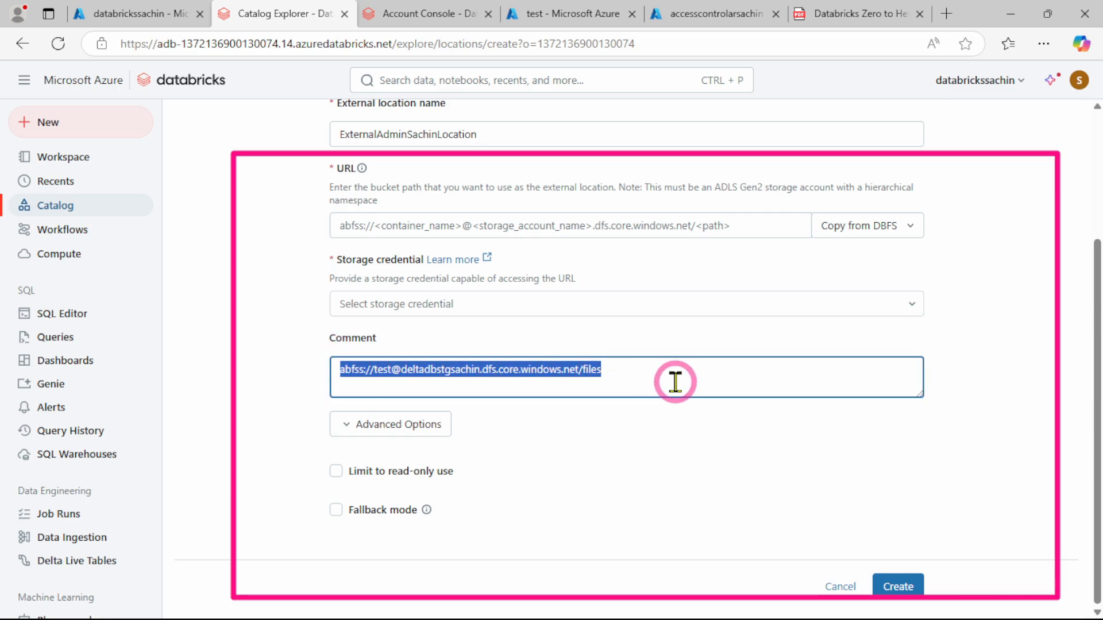
{"action": "key", "text": "ctrl+x"}
{"action": "left_click", "coordinate": [468, 225]}
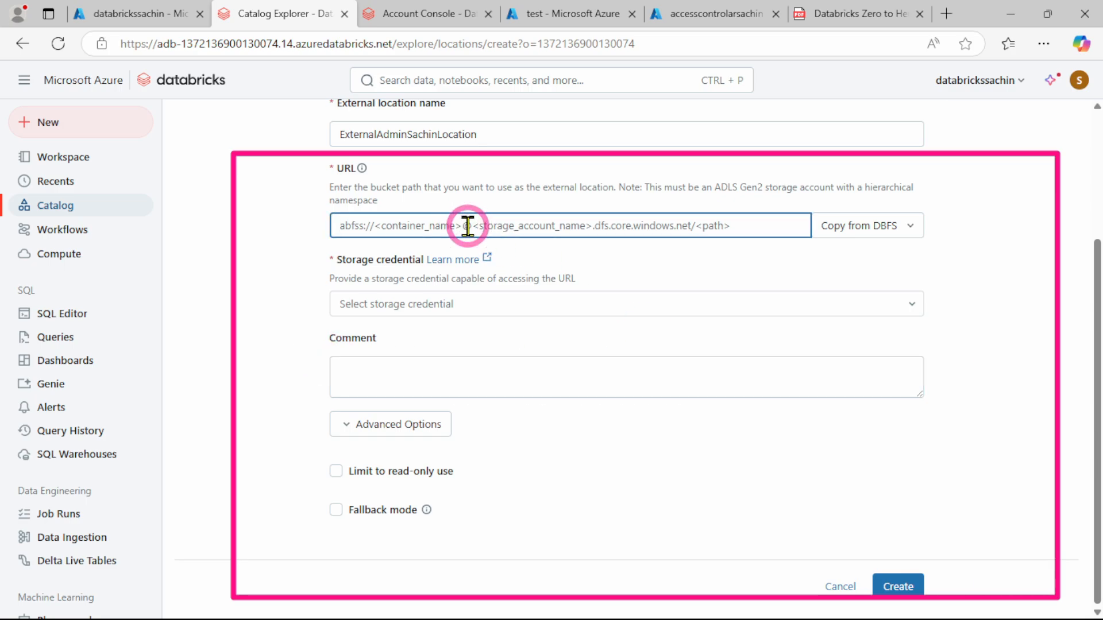
{"action": "key", "text": "ctrl+v"}
{"action": "left_click", "coordinate": [277, 334]}
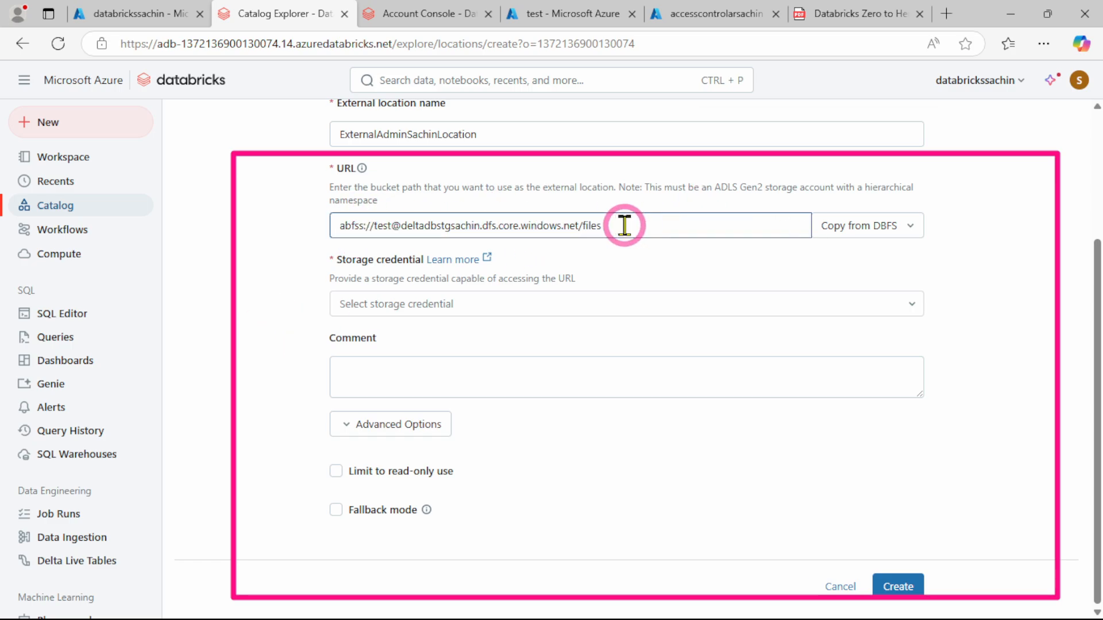
Examine the Data Lake Storage endpoint of the deltadbstgsachin storage account in the Azure portal, and return to the external location form
{"action": "left_click", "coordinate": [526, 13]}
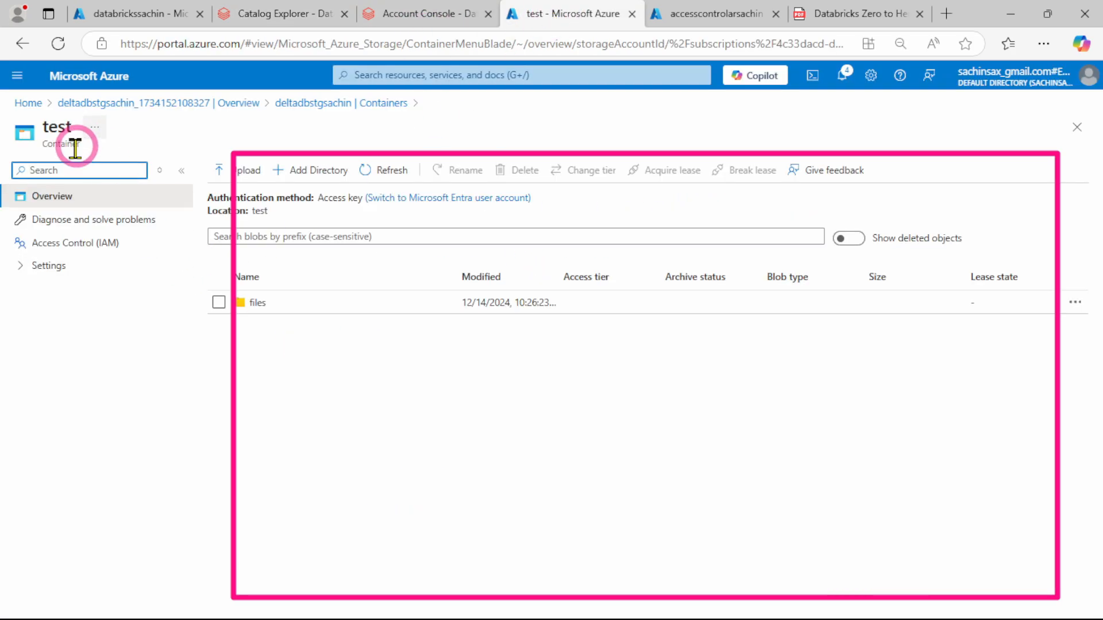
{"action": "left_click", "coordinate": [91, 104]}
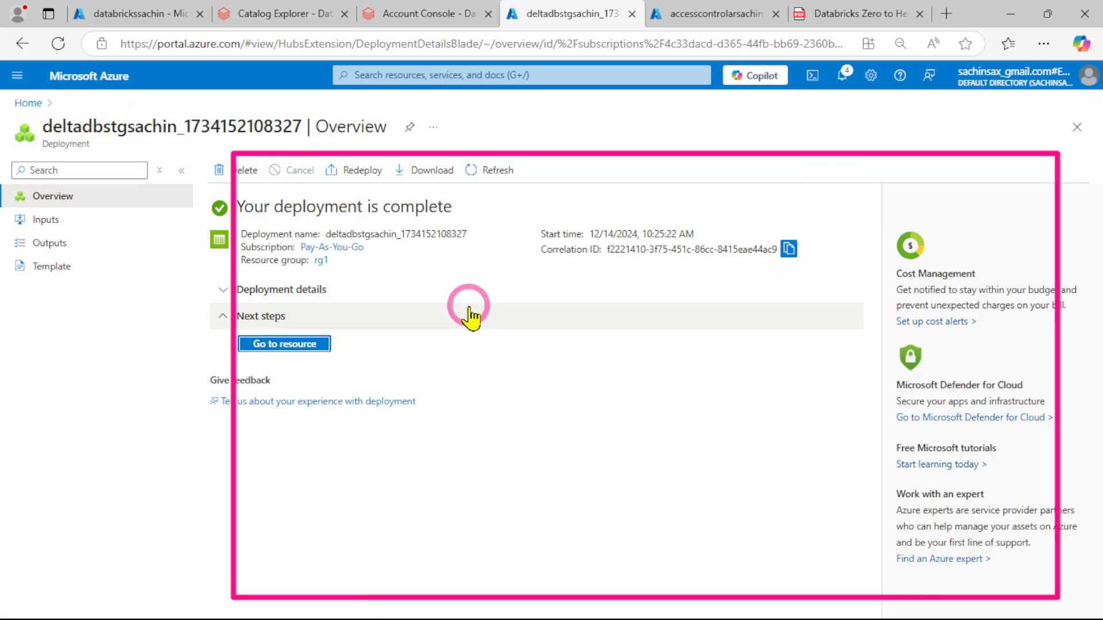
{"action": "left_click", "coordinate": [260, 344]}
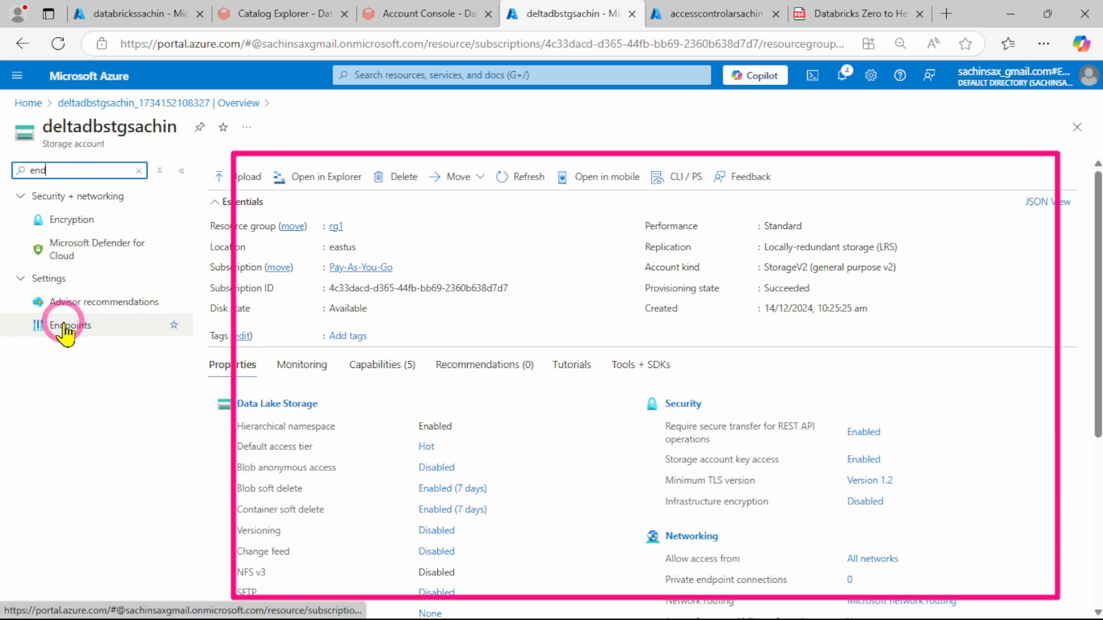
{"action": "left_click", "coordinate": [64, 327]}
{"action": "scroll", "coordinate": [352, 475], "scroll_direction": "down", "scroll_amount": 4}
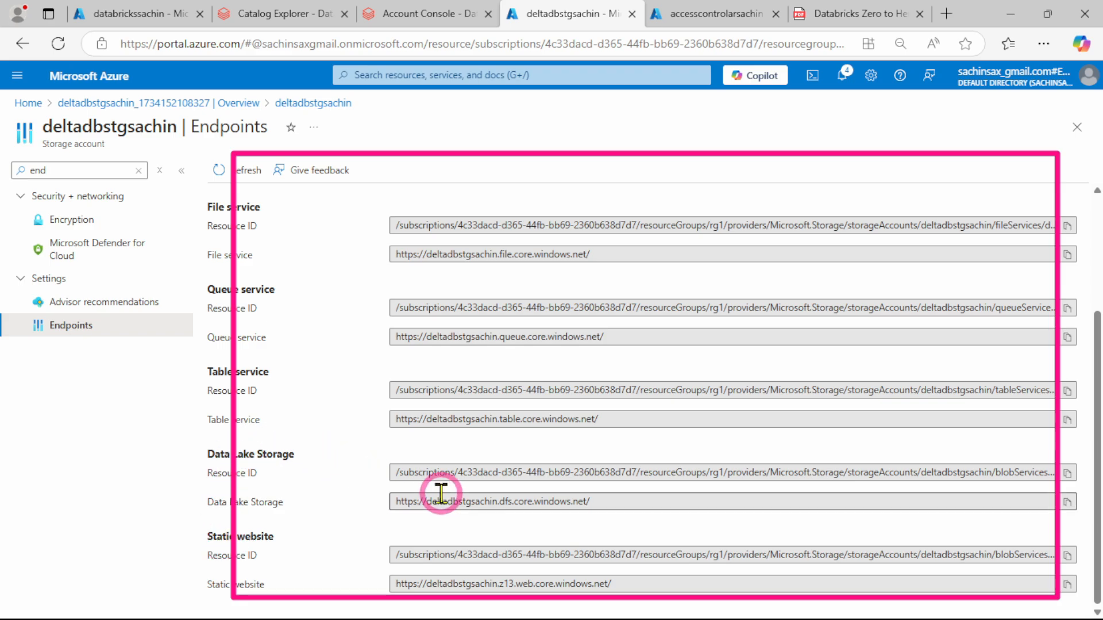
{"action": "left_click_drag", "start_coordinate": [390, 504], "coordinate": [598, 514]}
{"action": "left_click", "coordinate": [377, 513]}
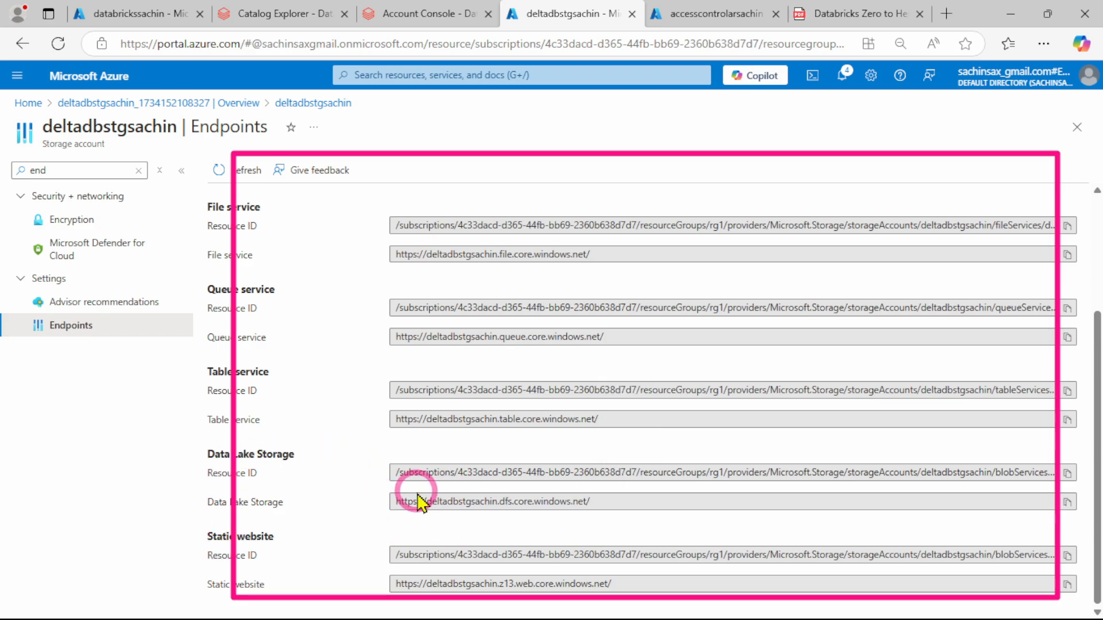
{"action": "left_click", "coordinate": [283, 14]}
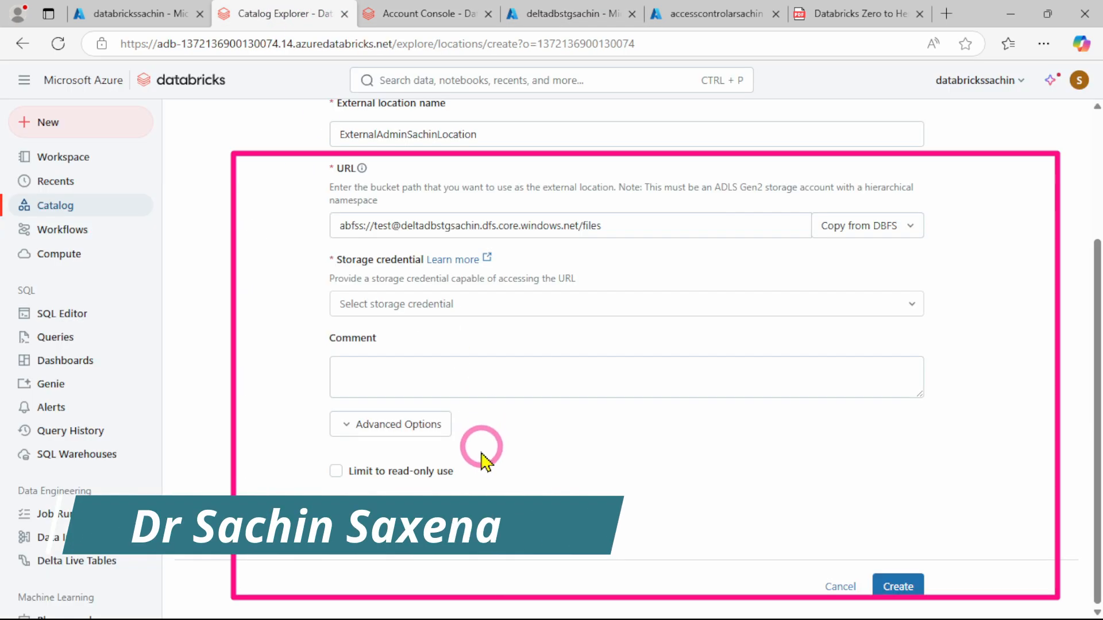
Try to create the external location, and select the sachinexternallocation managed identity as its storage credential
{"action": "left_click", "coordinate": [387, 224]}
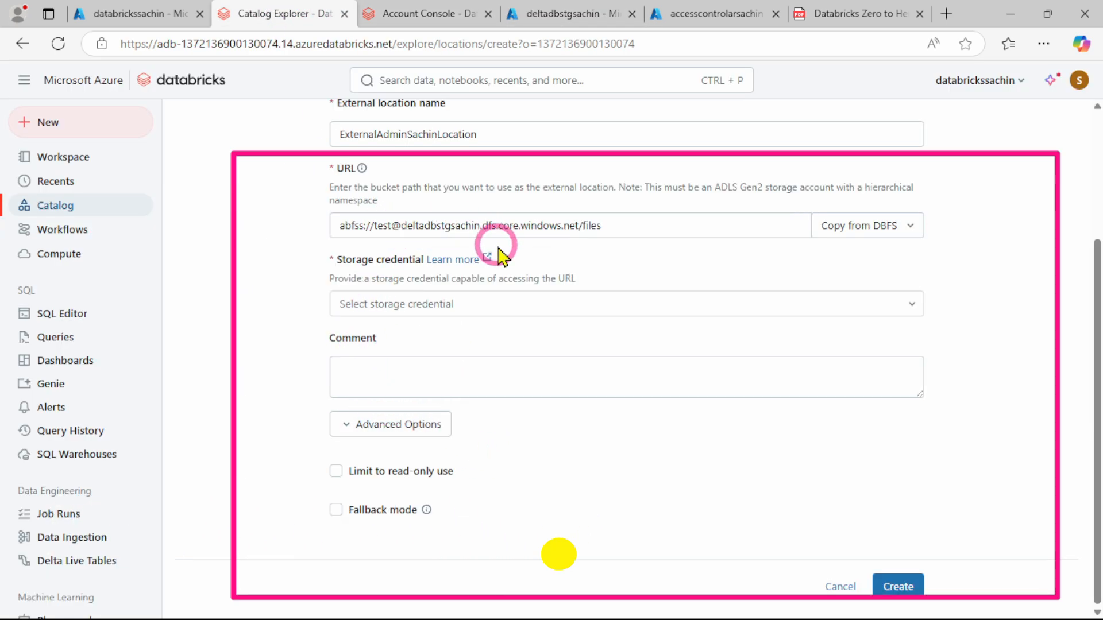
{"action": "left_click", "coordinate": [918, 600]}
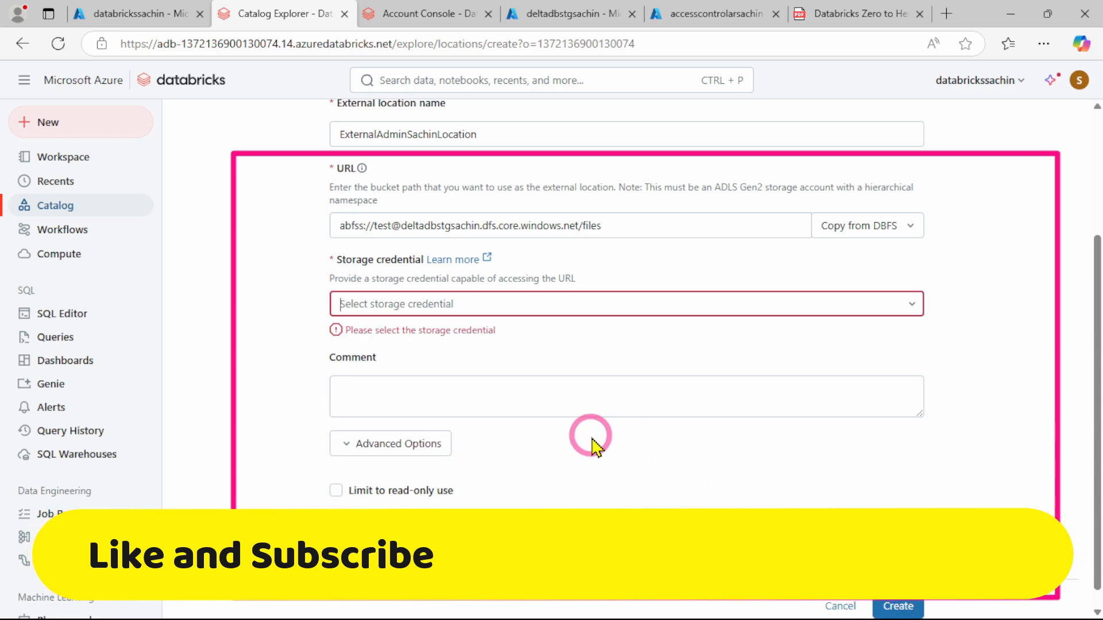
{"action": "left_click", "coordinate": [438, 304]}
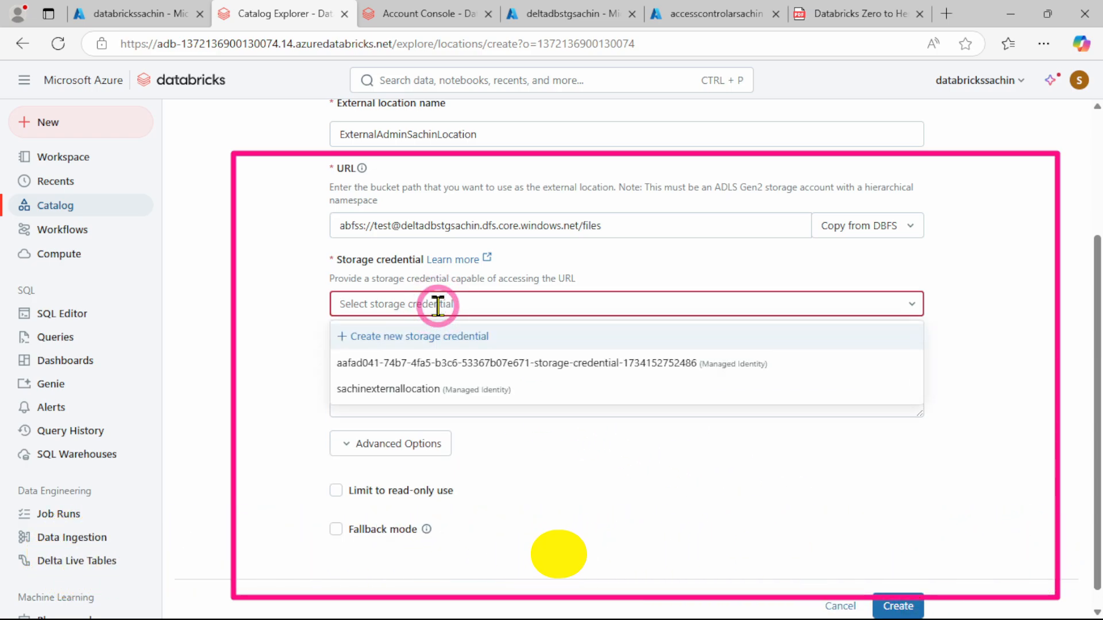
{"action": "left_click", "coordinate": [382, 390]}
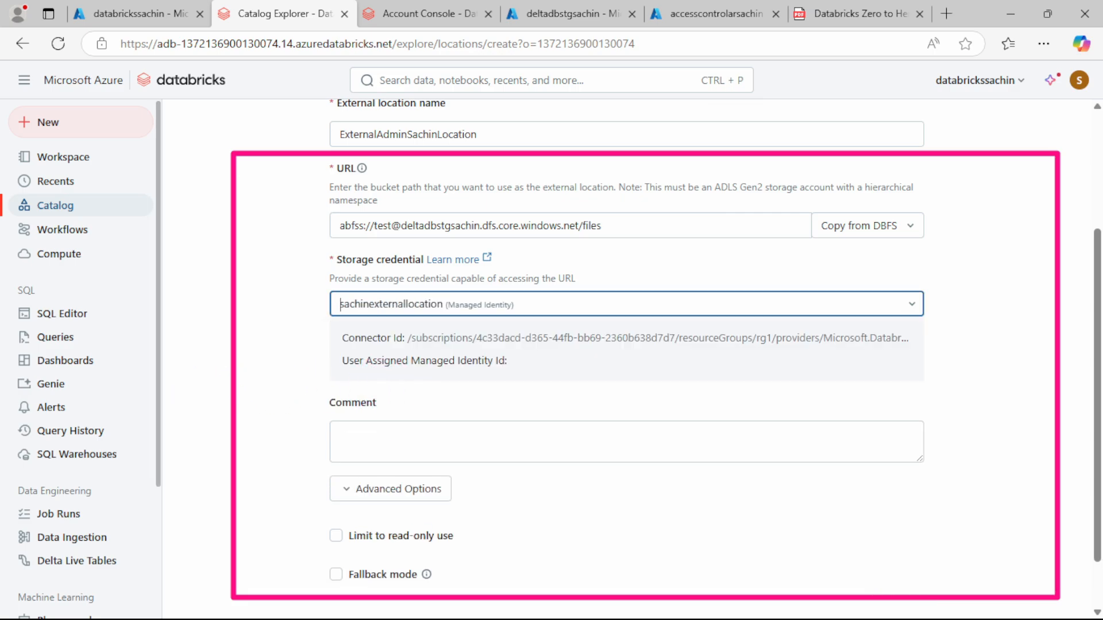
{"action": "left_click", "coordinate": [420, 409]}
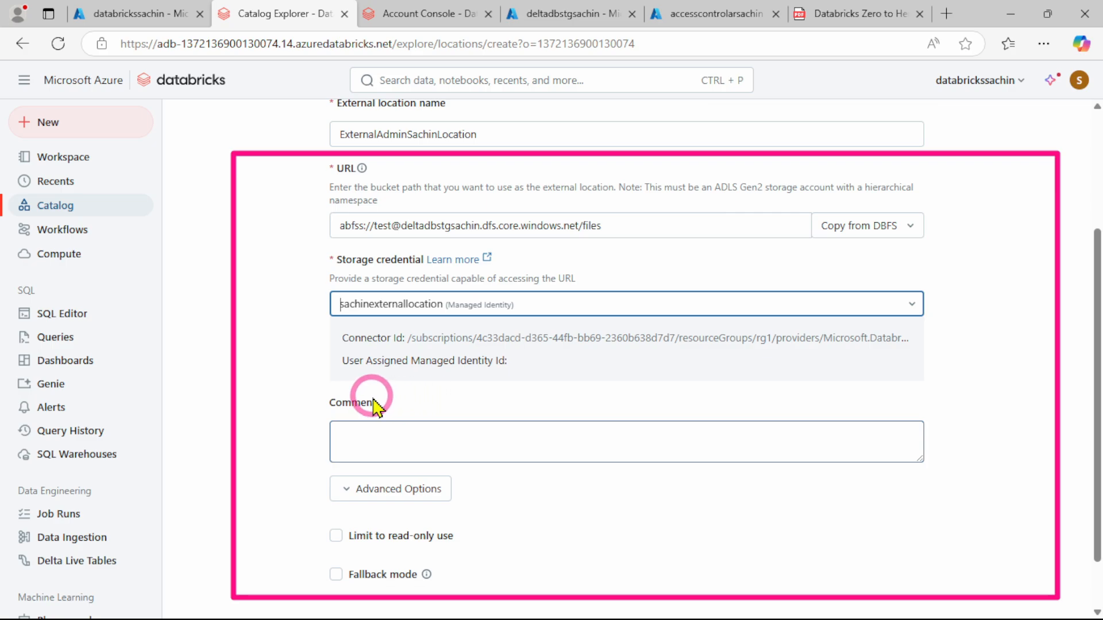
{"action": "left_click", "coordinate": [277, 404]}
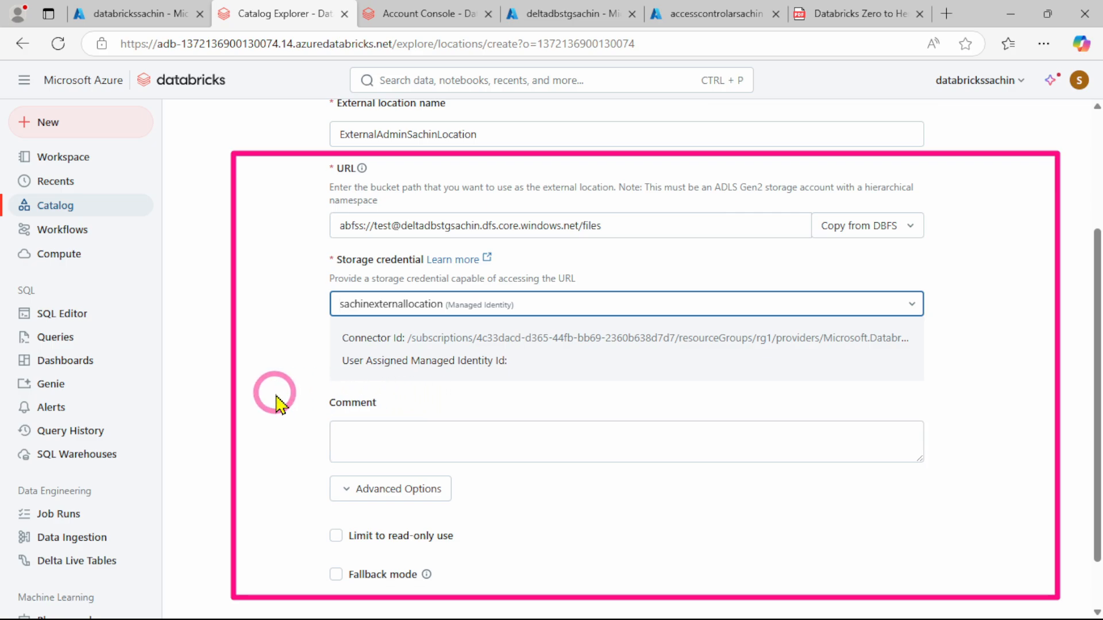
{"action": "left_click", "coordinate": [285, 390]}
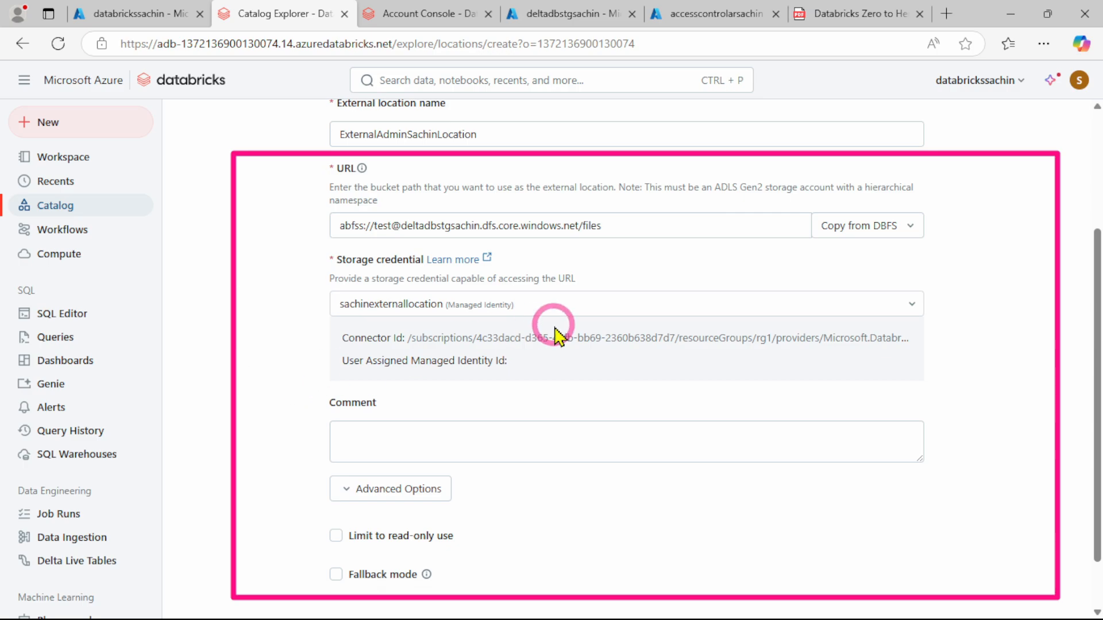
{"action": "scroll", "coordinate": [731, 374], "scroll_direction": "down", "scroll_amount": 1}
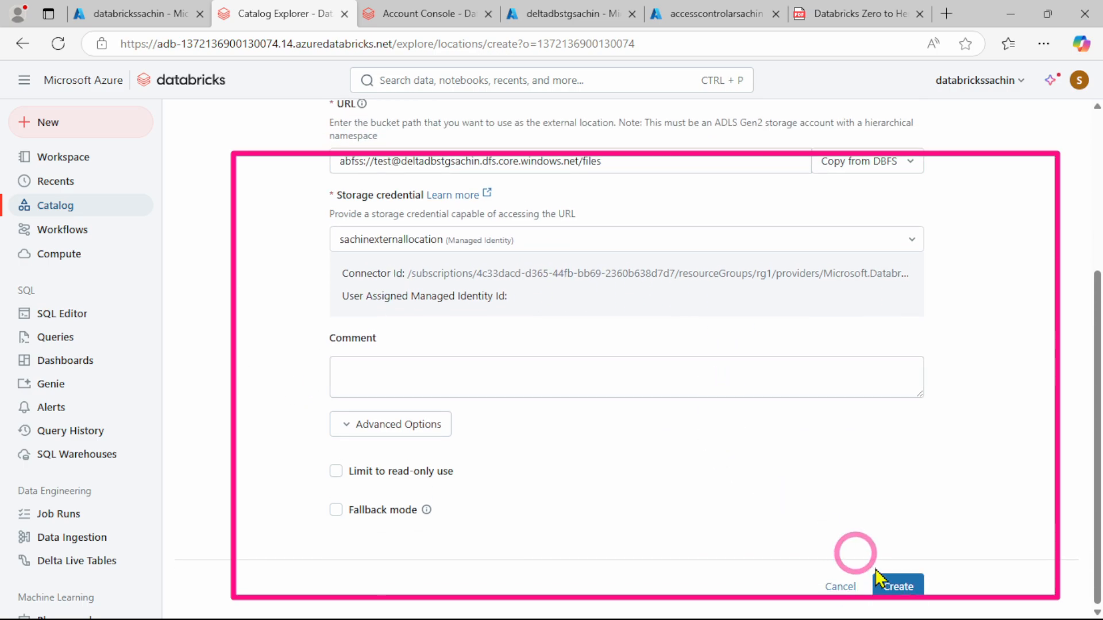
{"action": "left_click", "coordinate": [899, 589]}
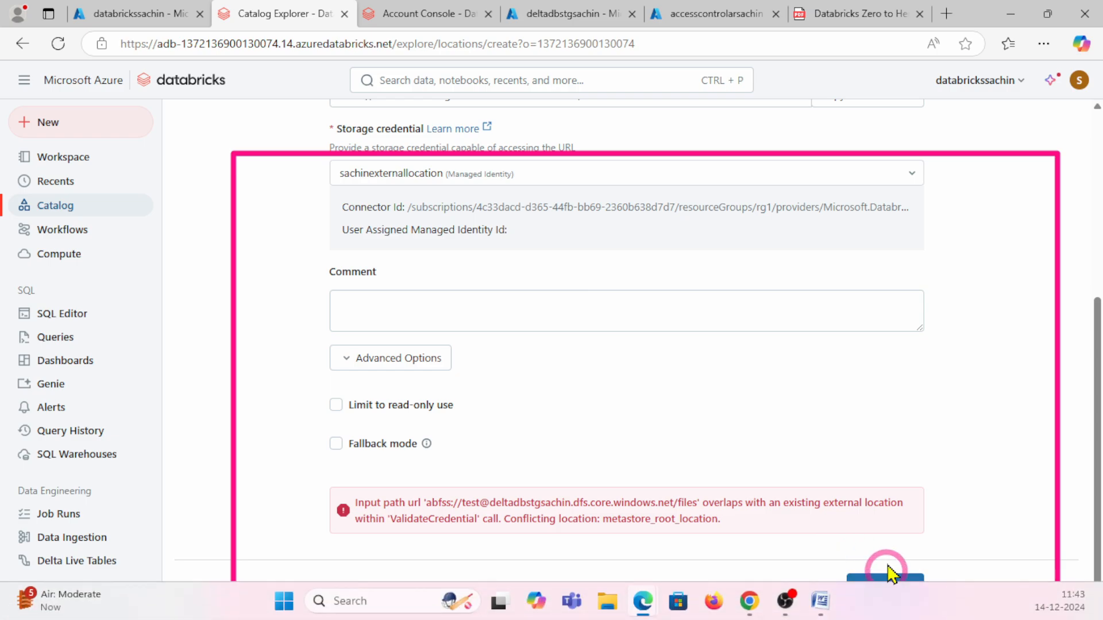
{"action": "left_click", "coordinate": [891, 585]}
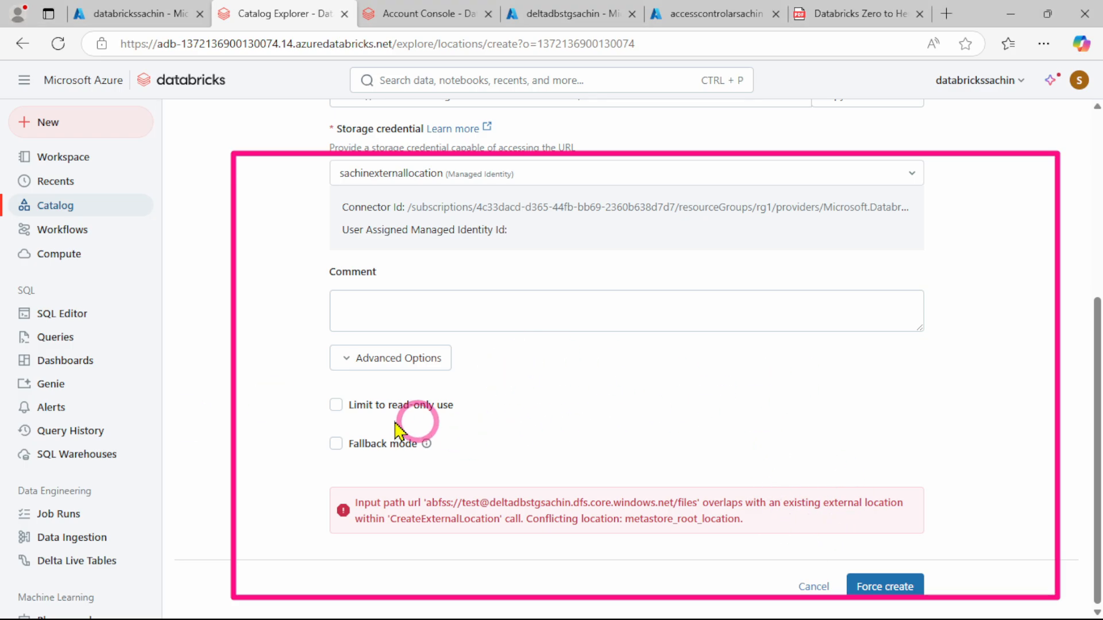
{"action": "left_click", "coordinate": [363, 362]}
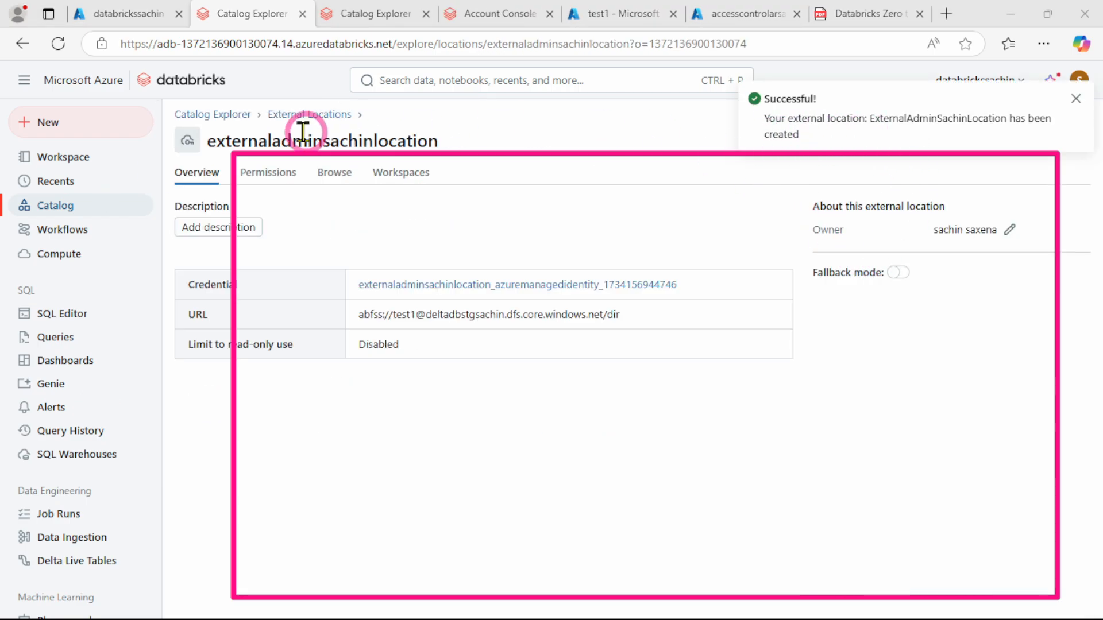
Examine the test1 container of the deltadbstgsachin storage account in the Azure portal, and return to the externaladminsachinlocation page
{"action": "left_click", "coordinate": [612, 23]}
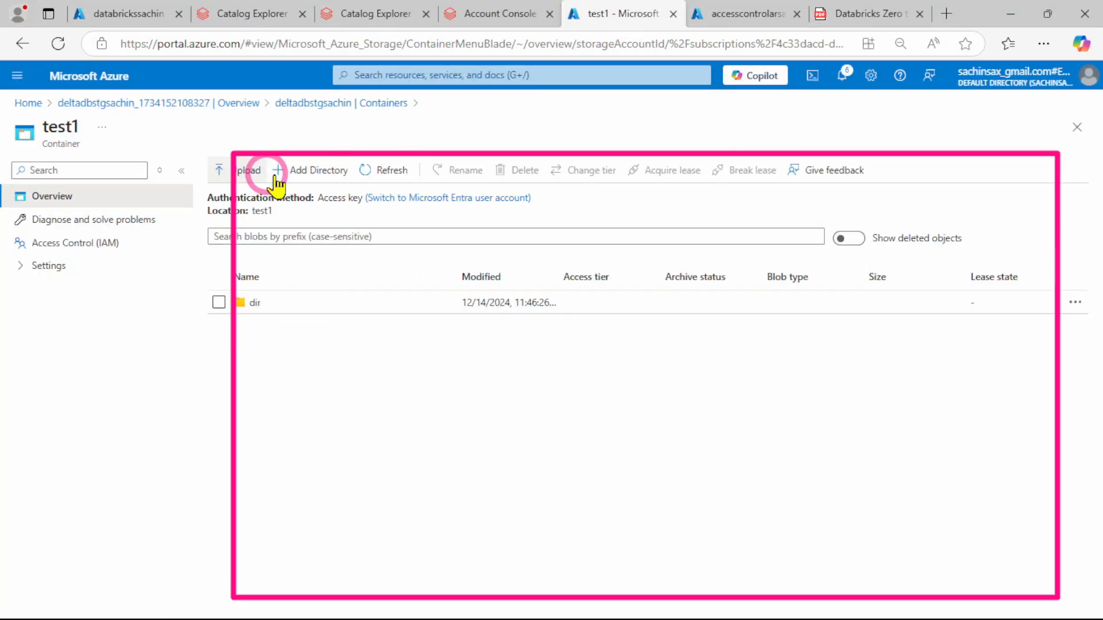
{"action": "left_click", "coordinate": [294, 104]}
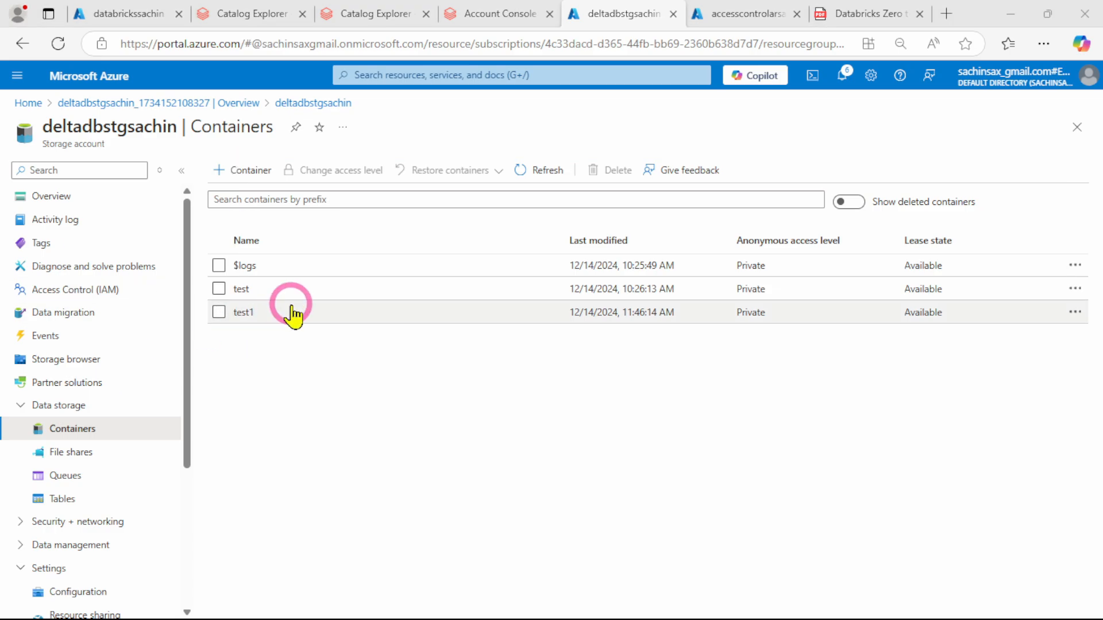
{"action": "left_click", "coordinate": [244, 312]}
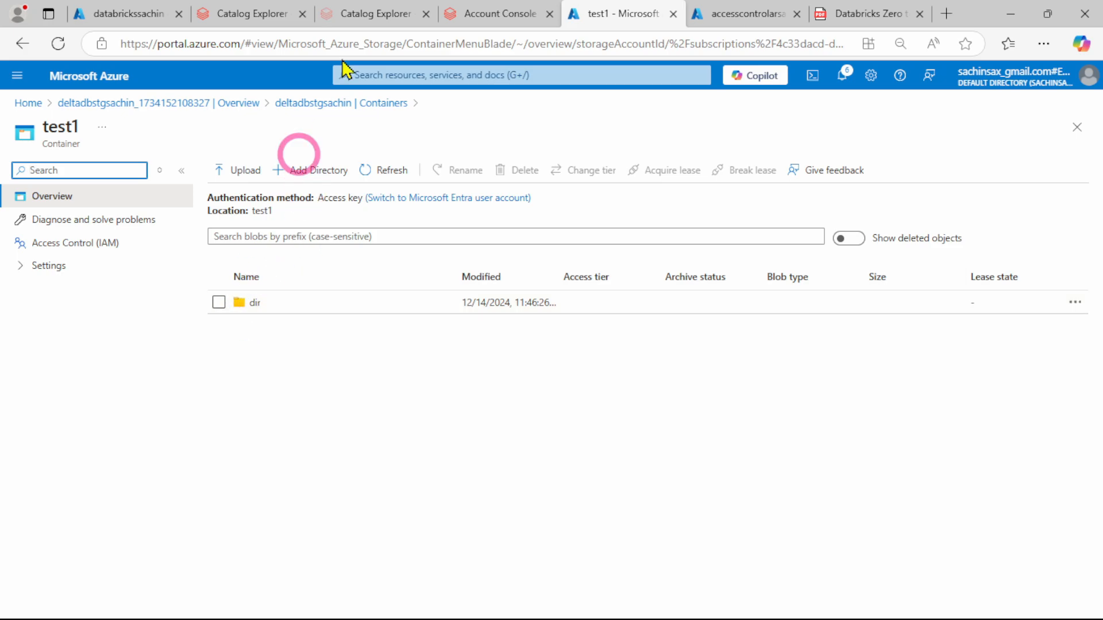
{"action": "left_click", "coordinate": [230, 13]}
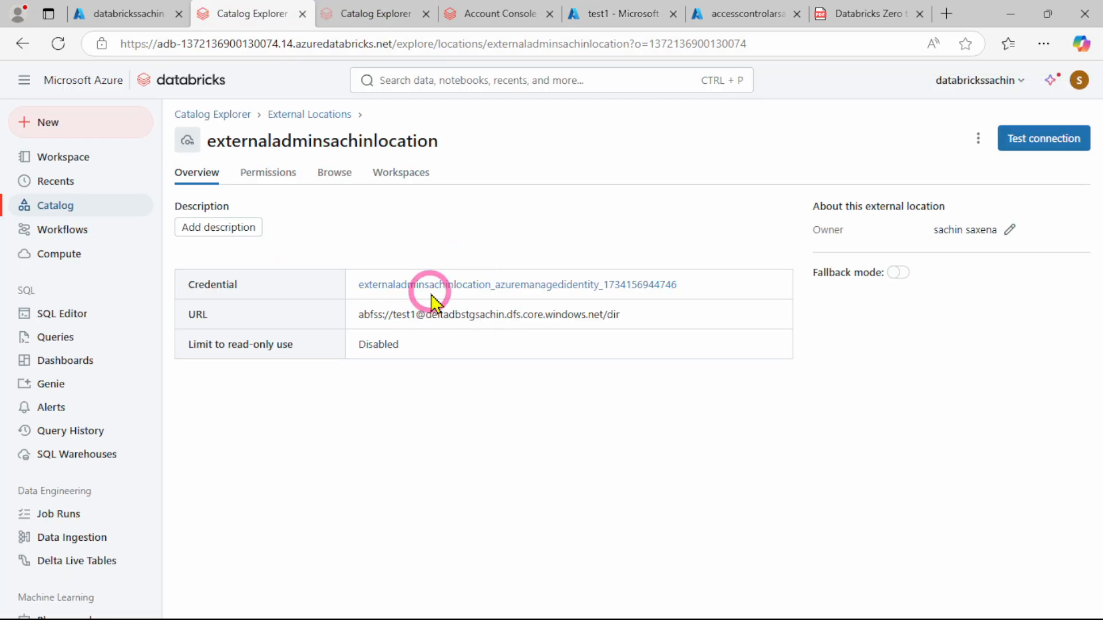
Review the edit form of externaladminsachinlocation without saving changes, and test the external location's connection
{"action": "left_click", "coordinate": [979, 139]}
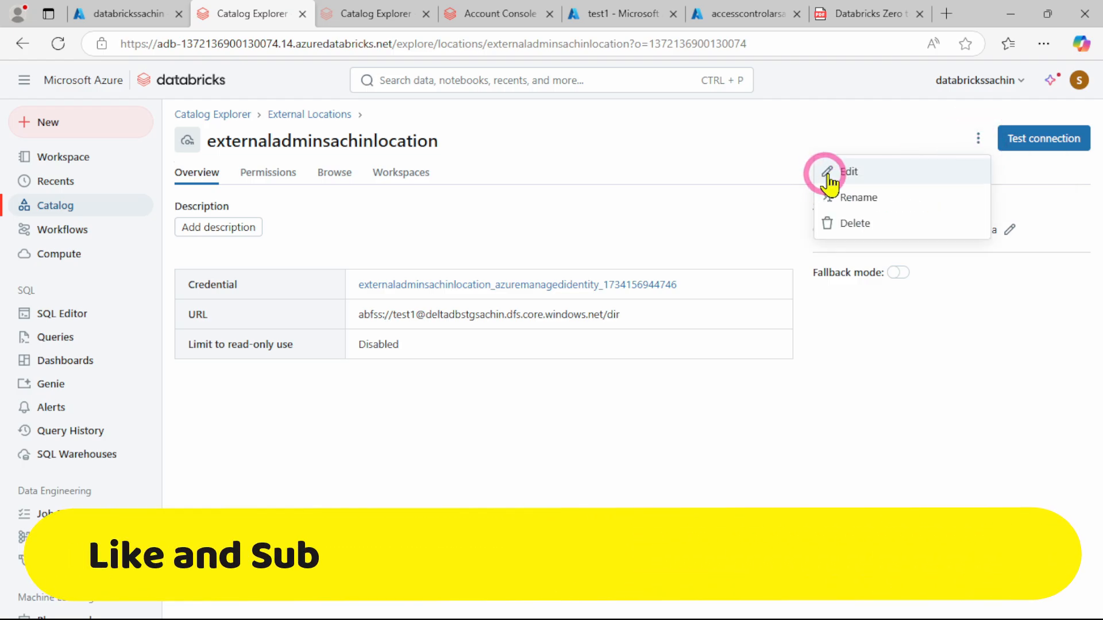
{"action": "left_click", "coordinate": [829, 172]}
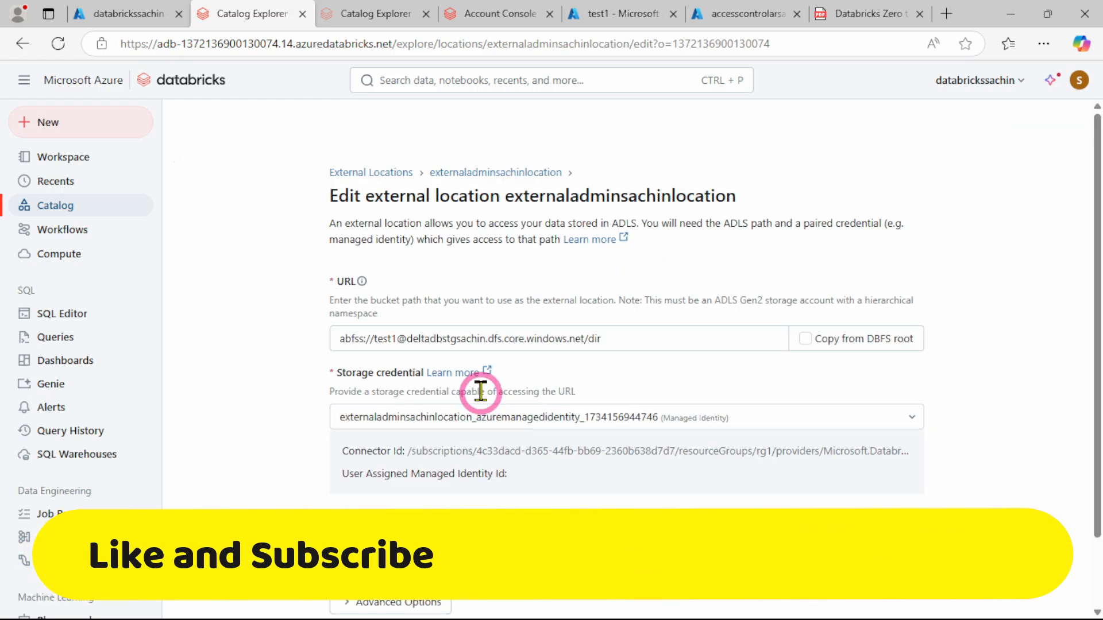
{"action": "left_click", "coordinate": [387, 338]}
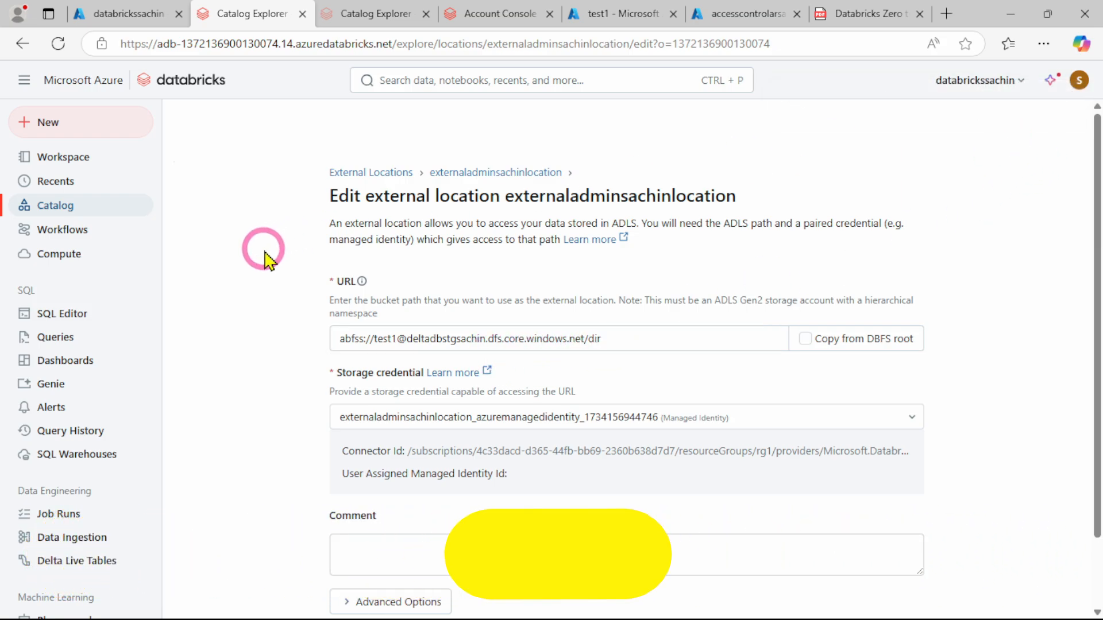
{"action": "scroll", "coordinate": [712, 336], "scroll_direction": "down", "scroll_amount": 1}
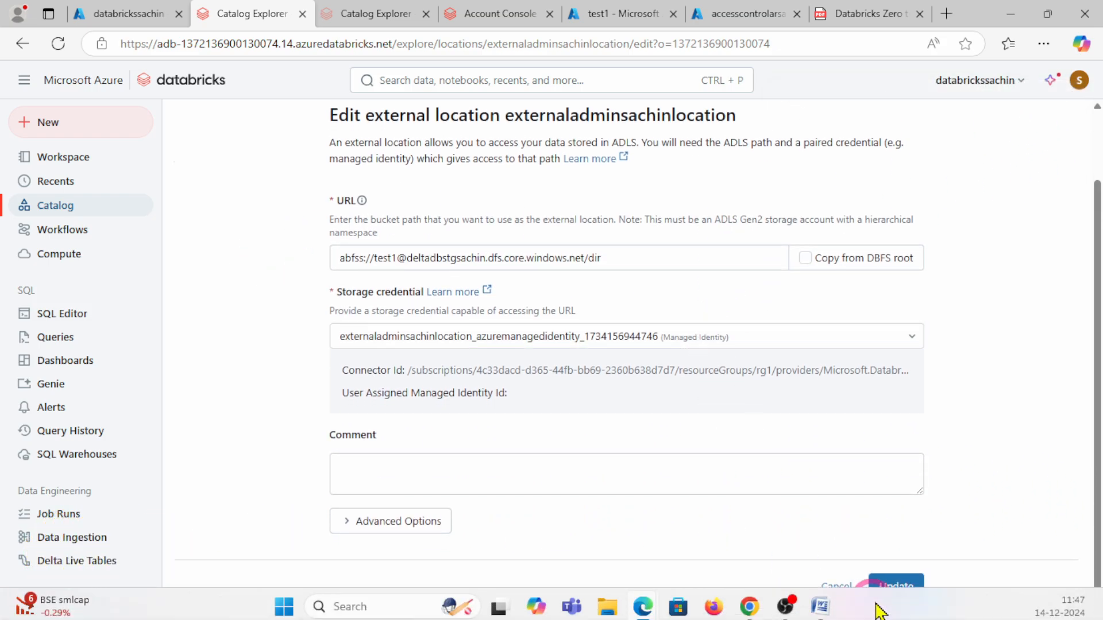
{"action": "left_click", "coordinate": [834, 586]}
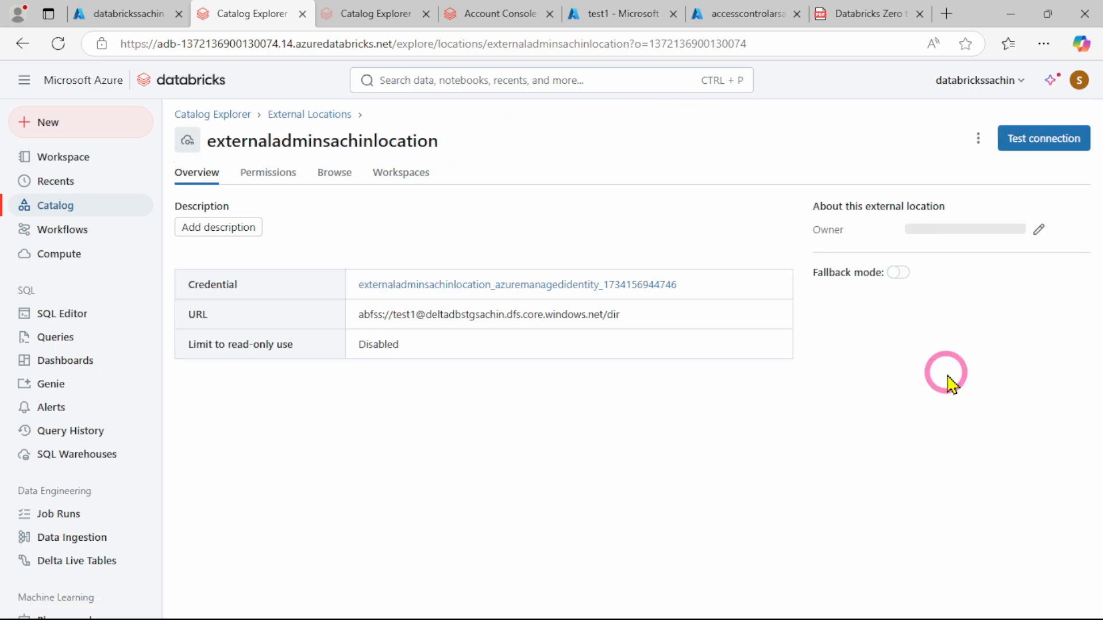
{"action": "left_click", "coordinate": [1038, 140]}
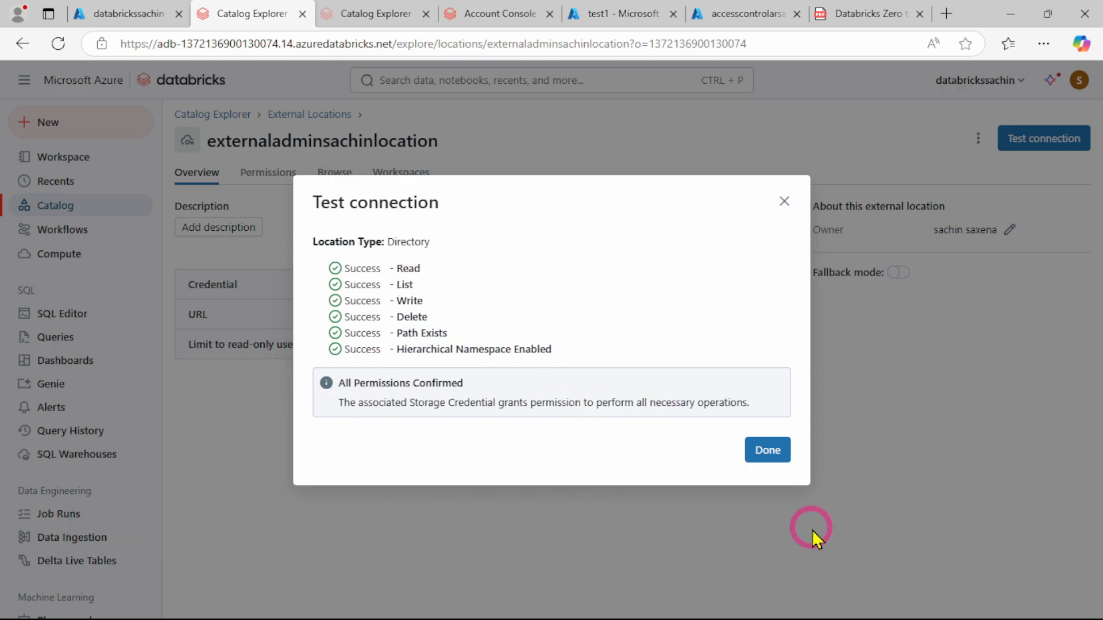
{"action": "left_click", "coordinate": [768, 450]}
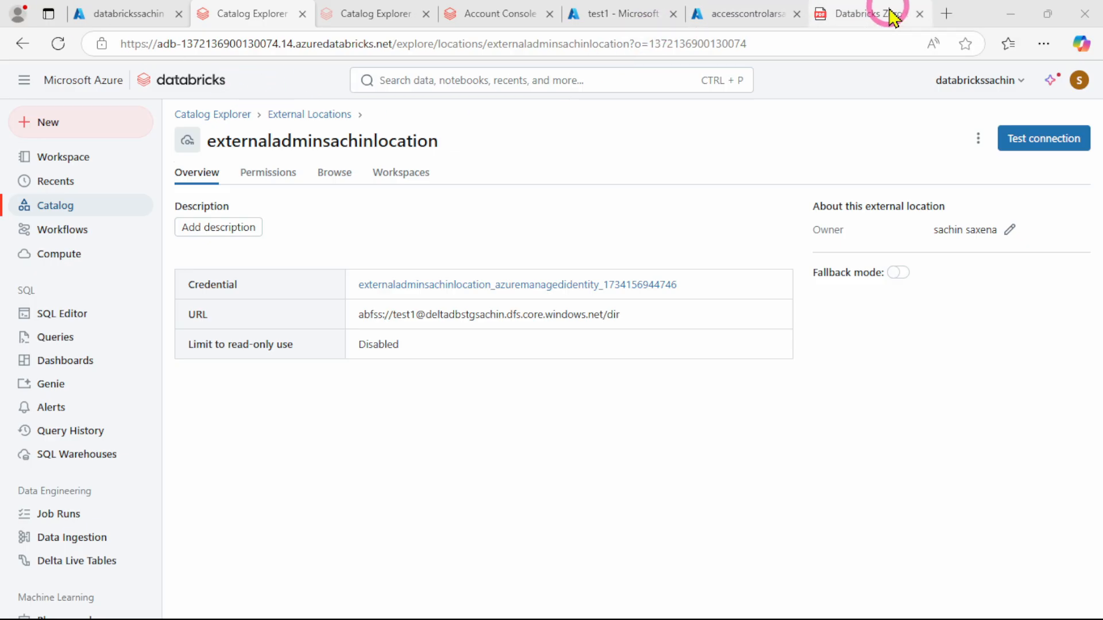
Check the account's metastores and the workspace's credentials, and switch to the Catalog SQL Query notebook in the InPrivate window
{"action": "left_click", "coordinate": [499, 12]}
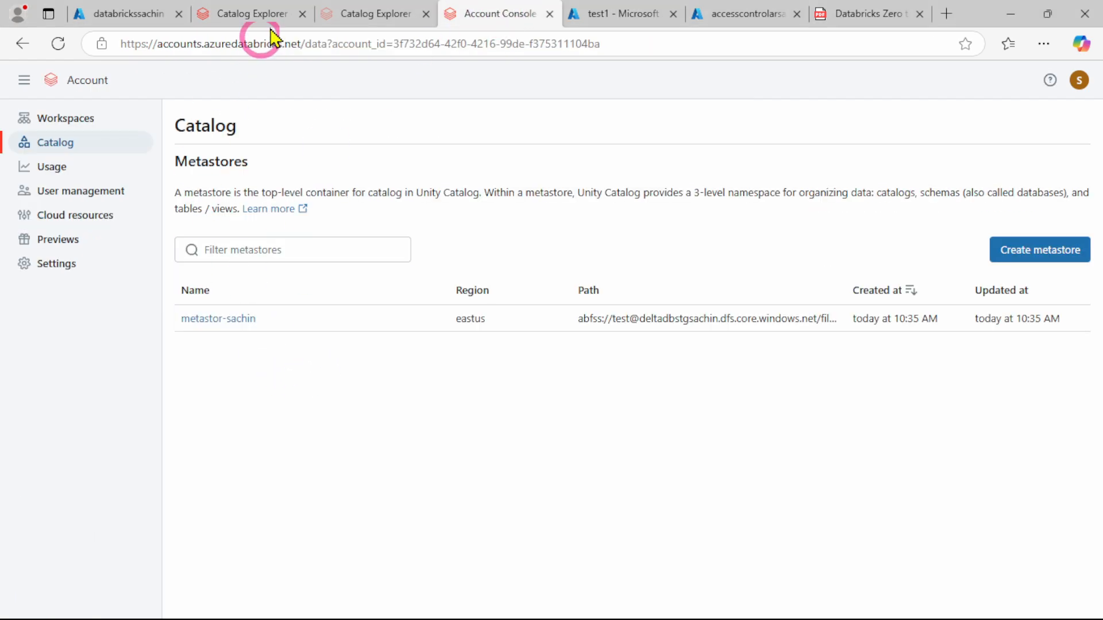
{"action": "left_click", "coordinate": [359, 15]}
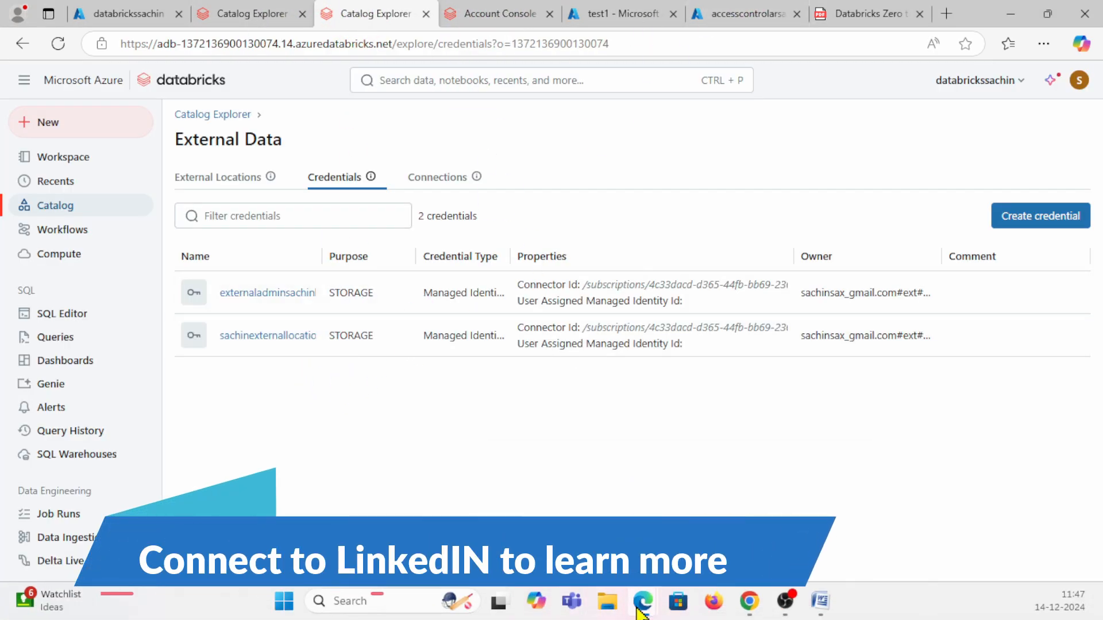
{"action": "mouse_move", "coordinate": [642, 603]}
{"action": "left_click", "coordinate": [839, 431]}
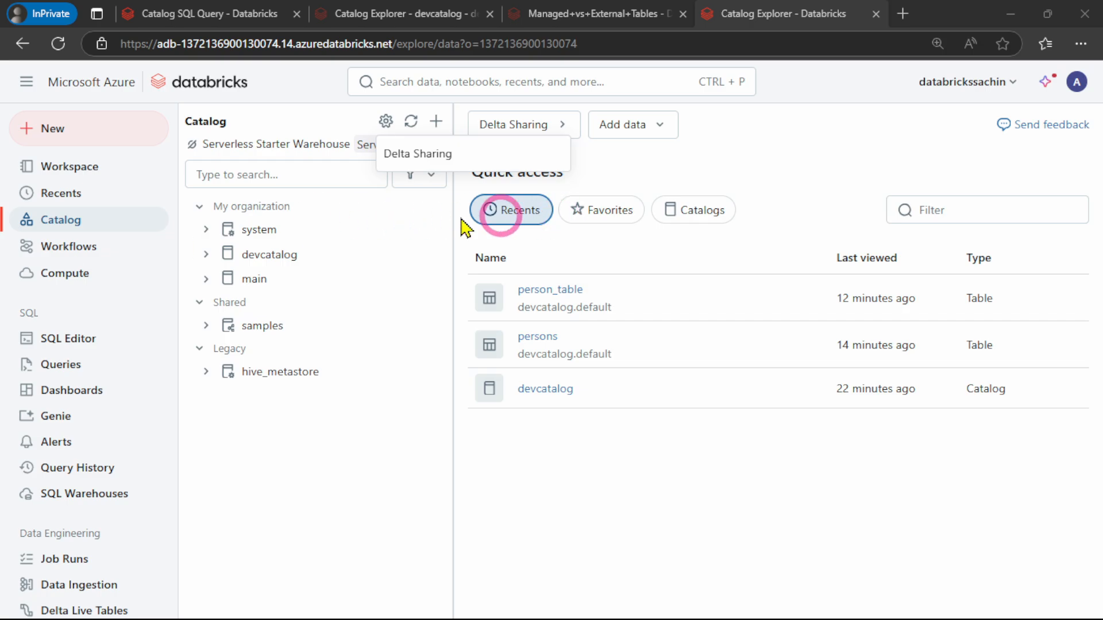
{"action": "left_click", "coordinate": [190, 17]}
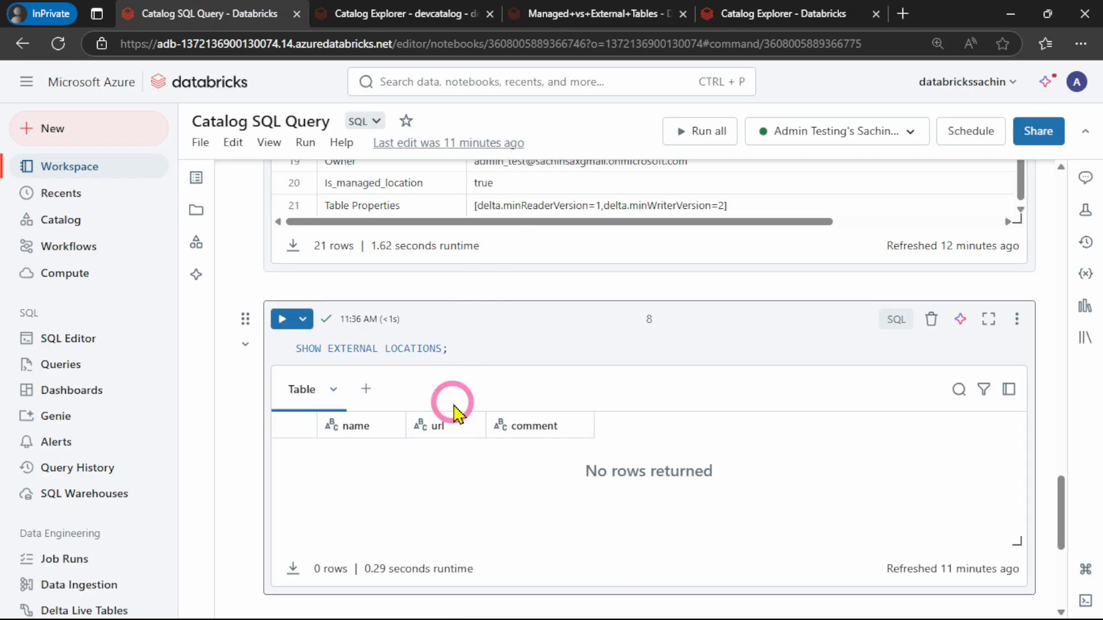
Add a code cell at the end of the notebook and set its language to Python
{"action": "scroll", "coordinate": [454, 411], "scroll_direction": "down", "scroll_amount": 4}
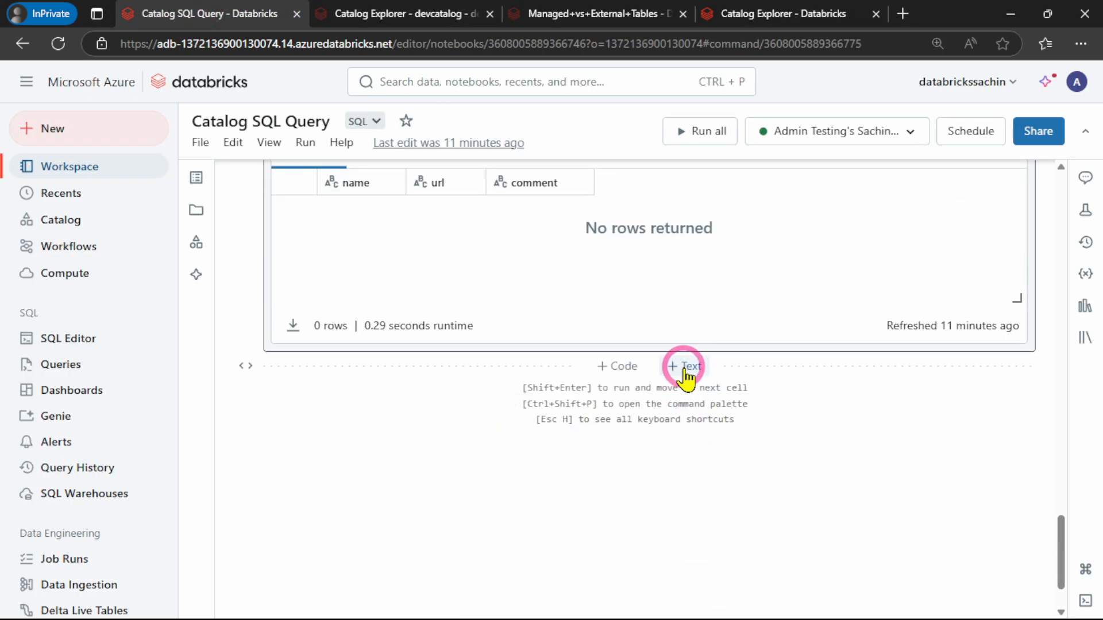
{"action": "left_click", "coordinate": [615, 366]}
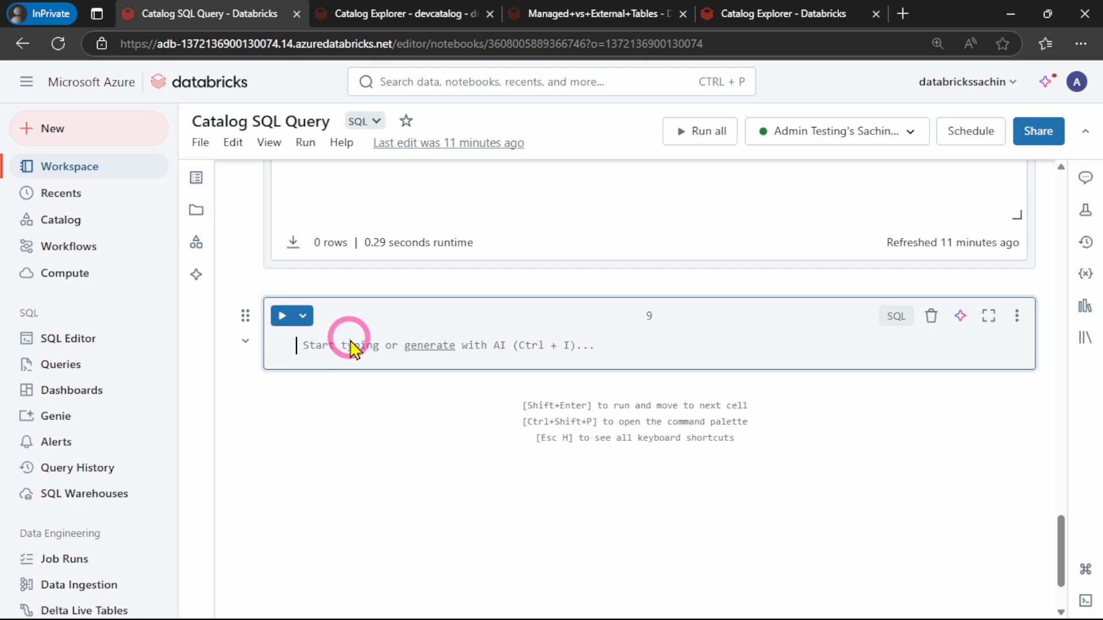
{"action": "left_click", "coordinate": [896, 317]}
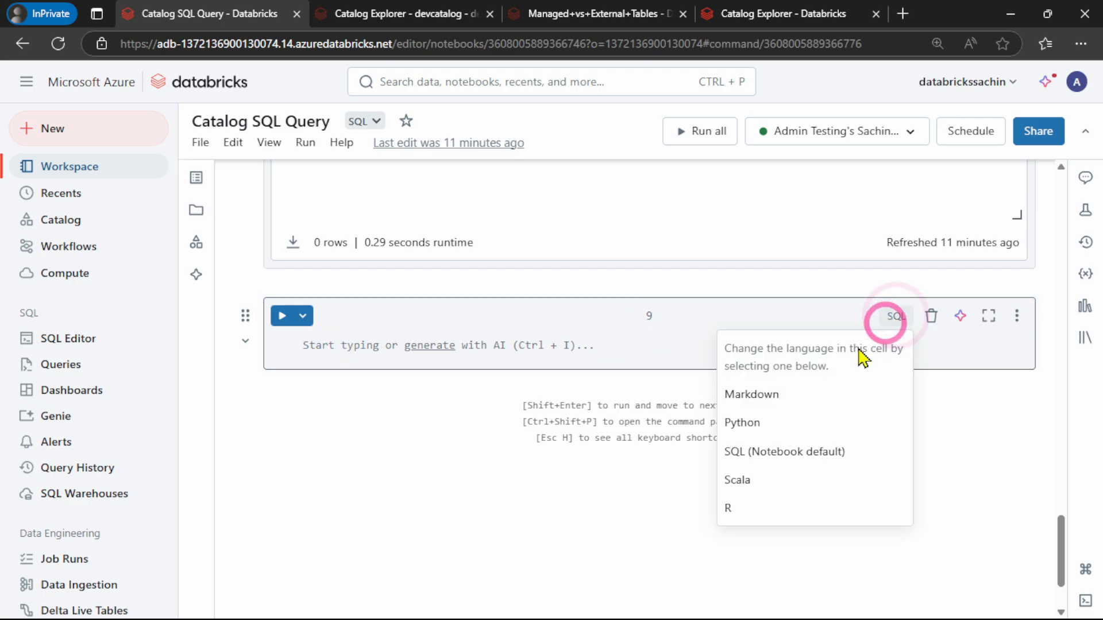
{"action": "left_click", "coordinate": [766, 424]}
{"action": "left_click", "coordinate": [341, 365]}
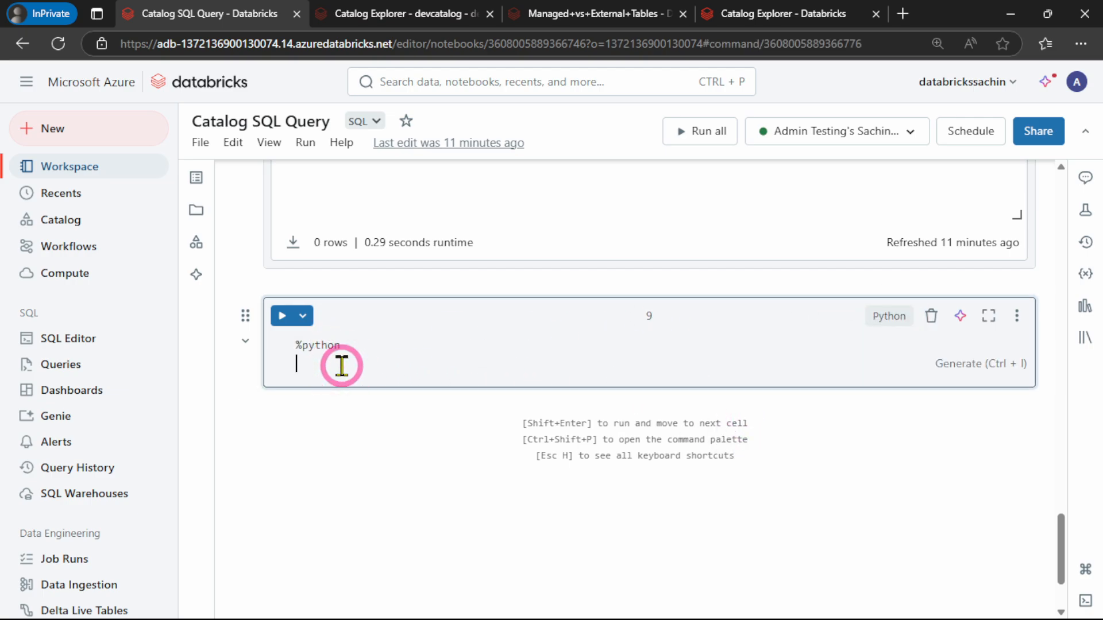
{"action": "key", "text": "ctrl+v"}
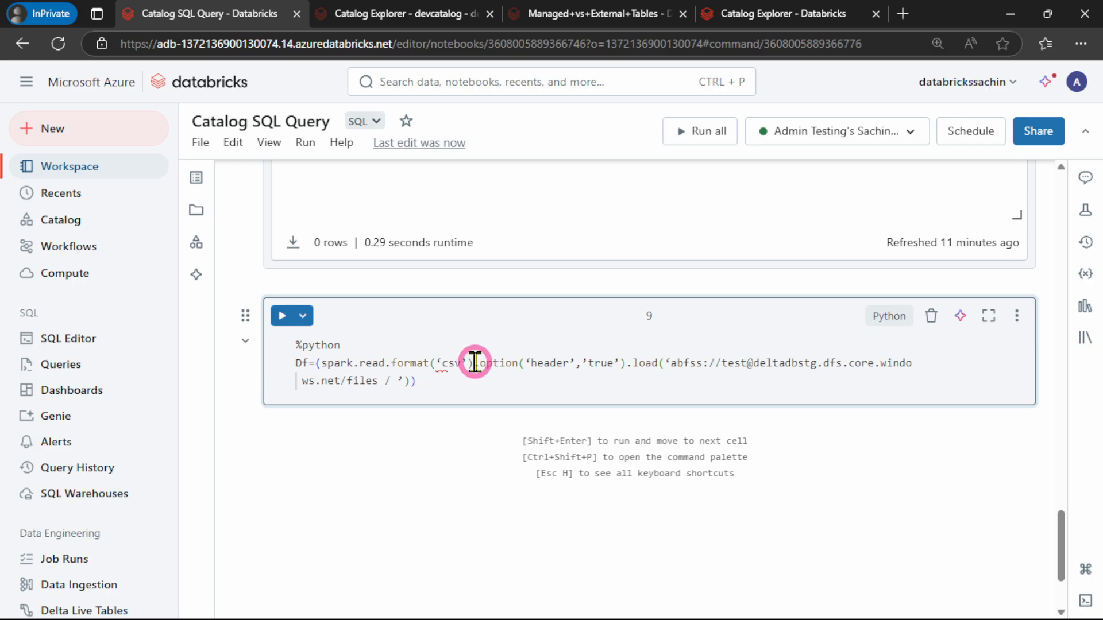
{"action": "key", "text": "Return"}
{"action": "left_click", "coordinate": [364, 397]}
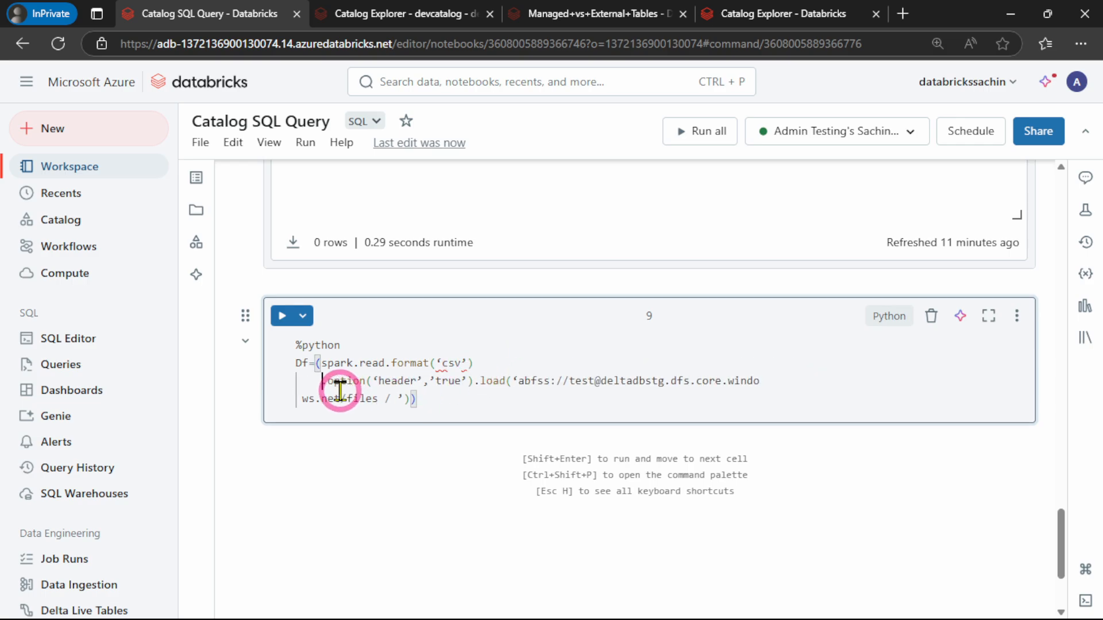
Replace the curly quotes around csv, header and true in the Python cell with straight single quotes
{"action": "left_click", "coordinate": [467, 361]}
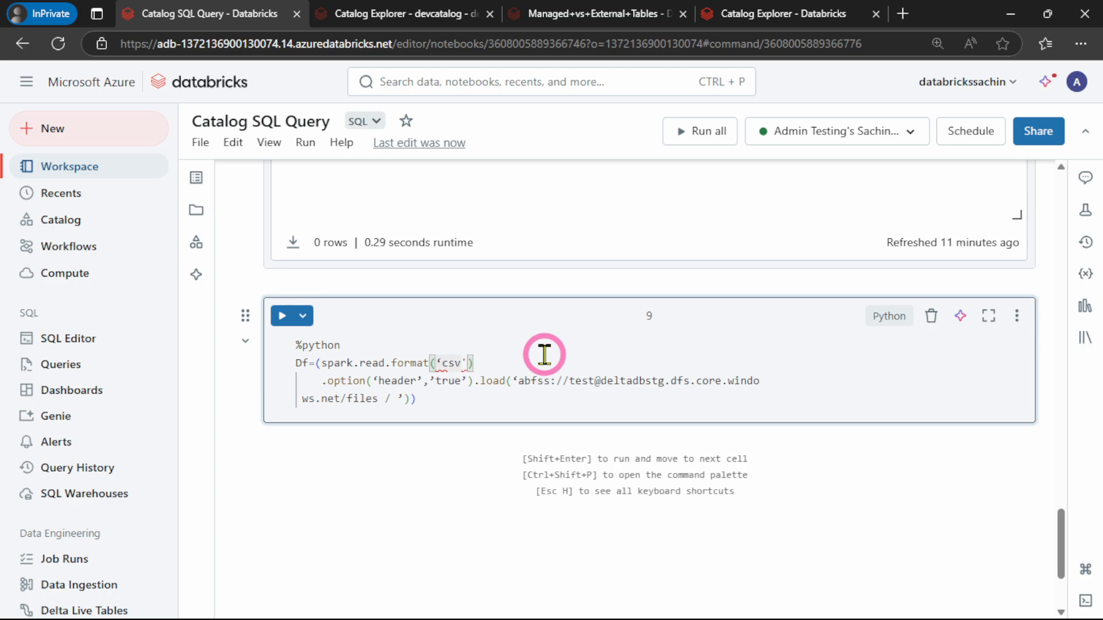
{"action": "left_click", "coordinate": [395, 382]}
{"action": "key", "text": "BackSpace"}
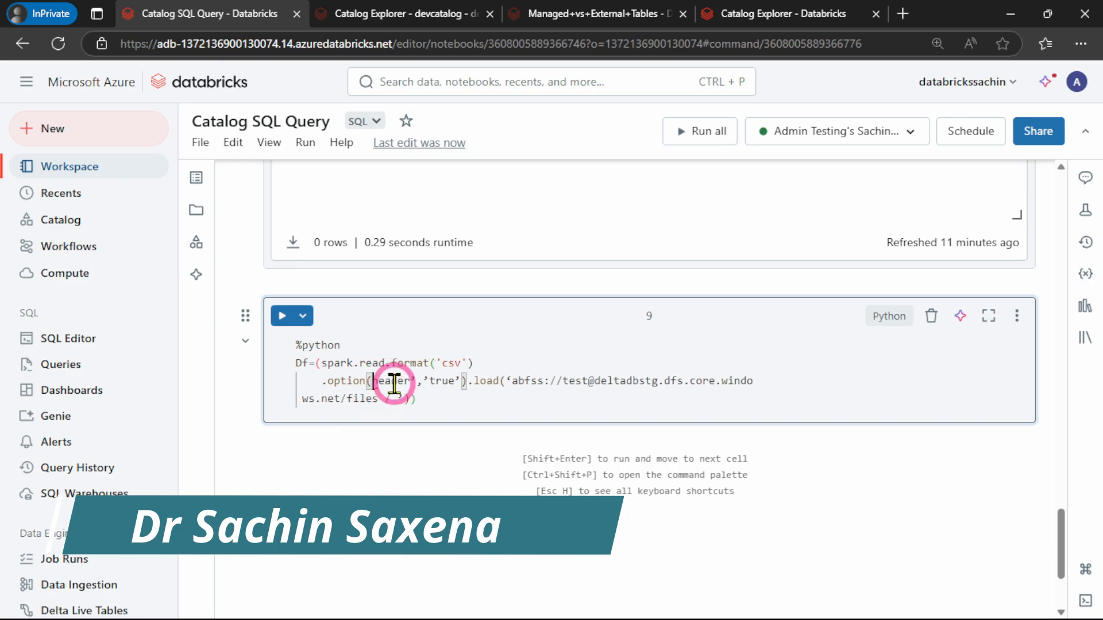
{"action": "type", "text": "'"}
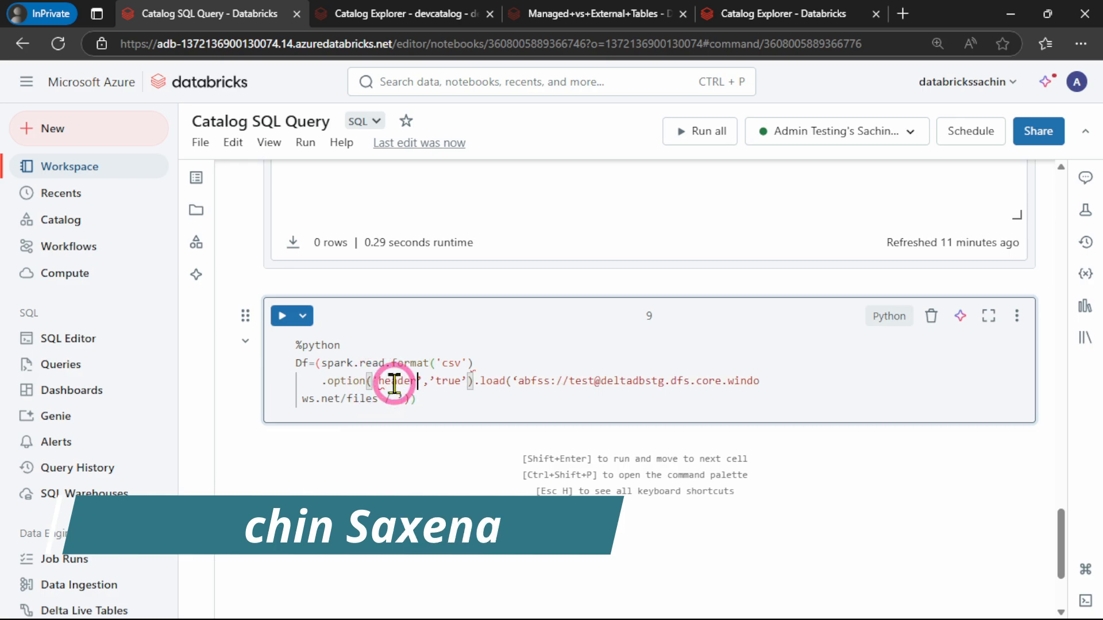
{"action": "key", "text": "Right"}
{"action": "key", "text": "Right"}
{"action": "key", "text": "Right"}
{"action": "key", "text": "BackSpace"}
{"action": "type", "text": "'"}
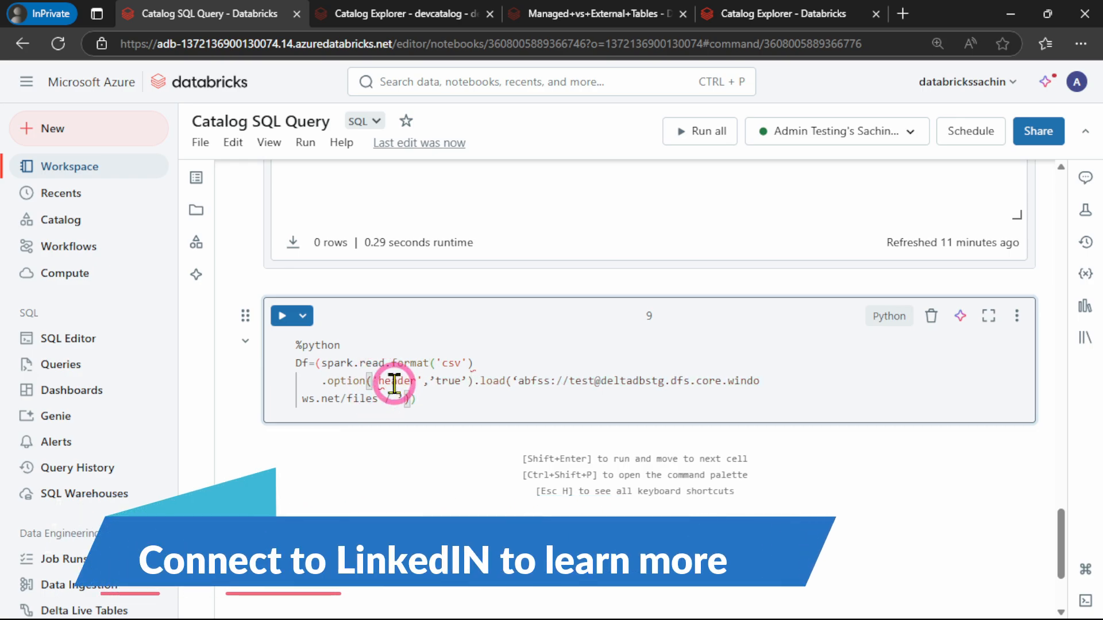
{"action": "key", "text": "BackSpace"}
{"action": "type", "text": "'"}
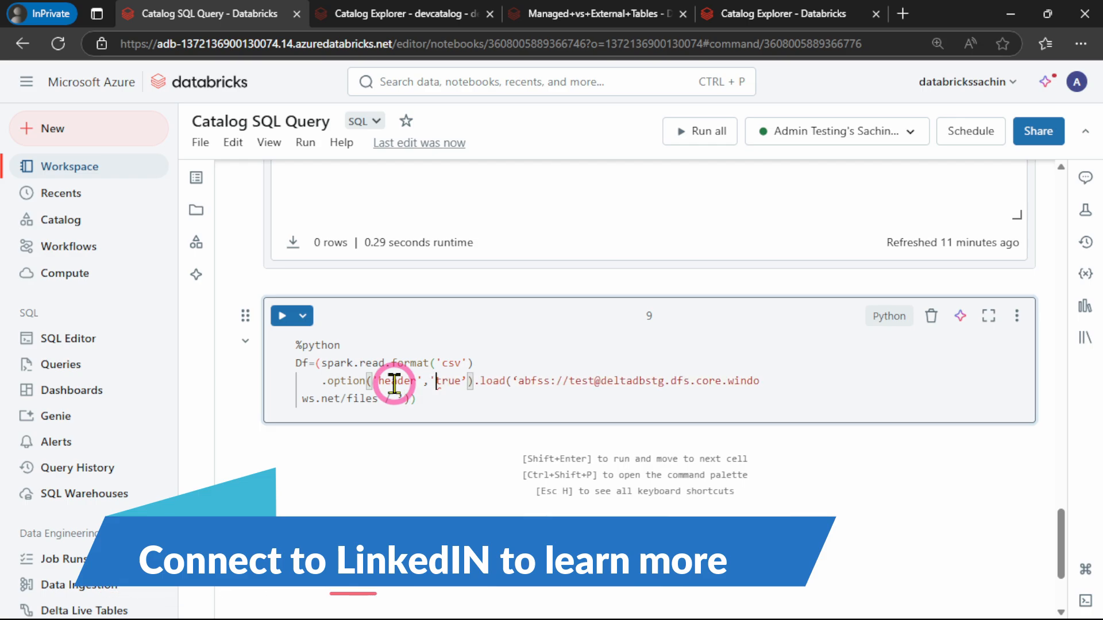
{"action": "key", "text": "Right"}
{"action": "key", "text": "Right"}
{"action": "key", "text": "BackSpace"}
{"action": "type", "text": "'"}
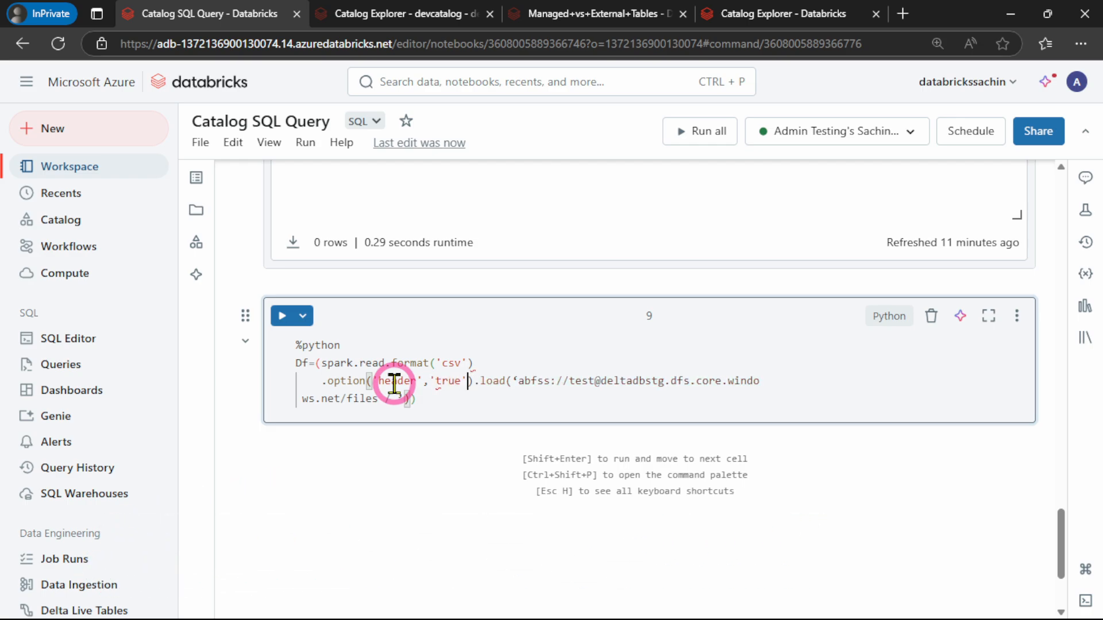
Put straight single quotes around the abfss path in the load call and remove the space before the closing quote
{"action": "left_click", "coordinate": [517, 384]}
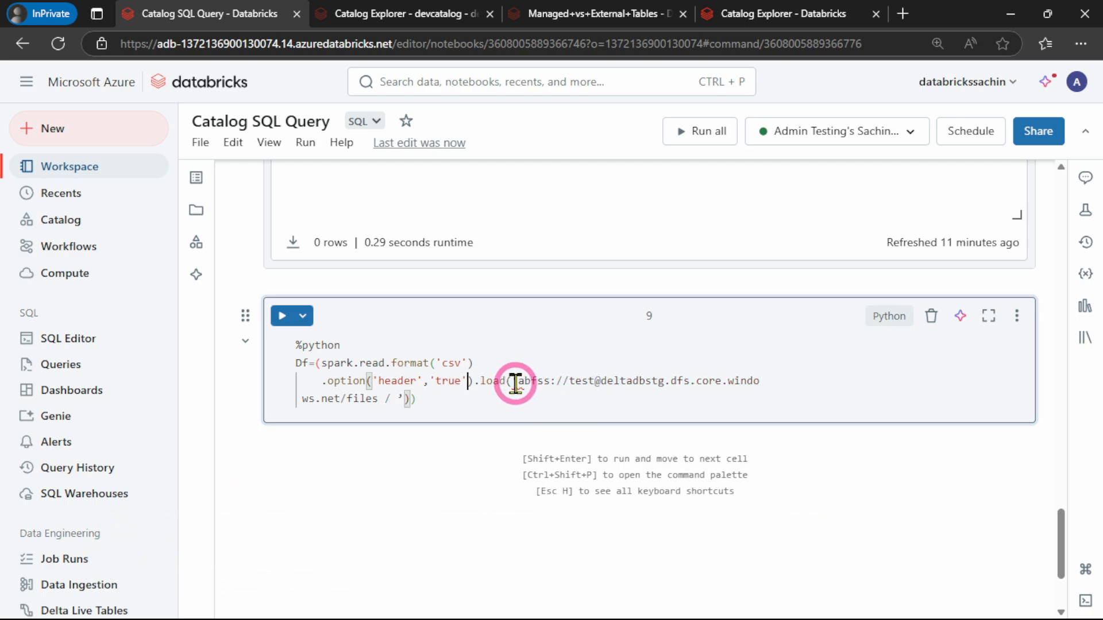
{"action": "left_click", "coordinate": [532, 380]}
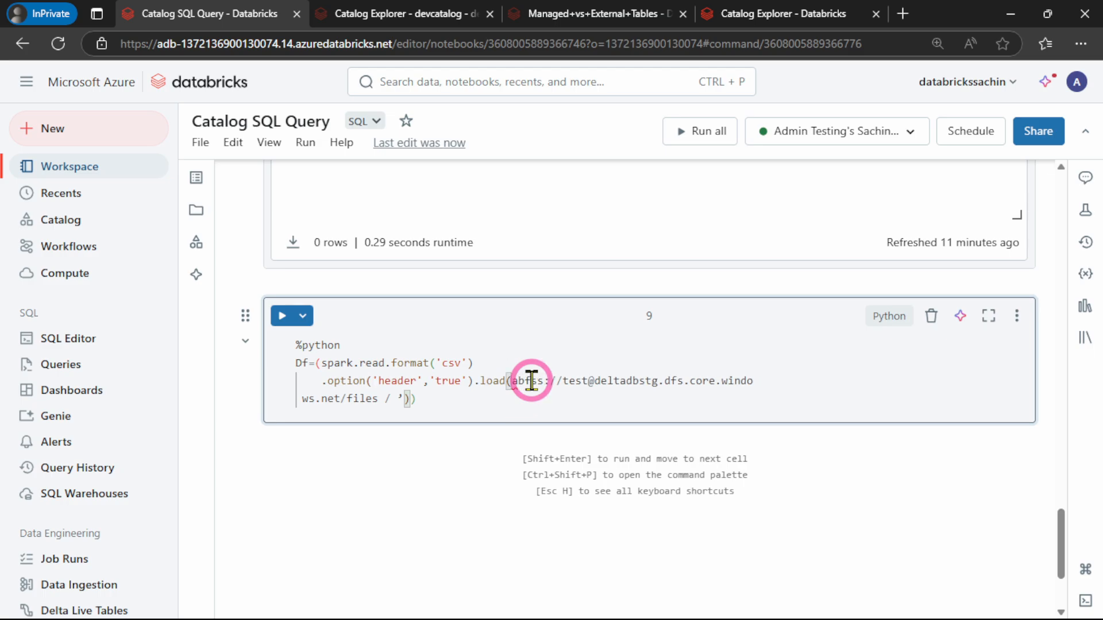
{"action": "type", "text": "'"}
{"action": "left_click", "coordinate": [398, 397]}
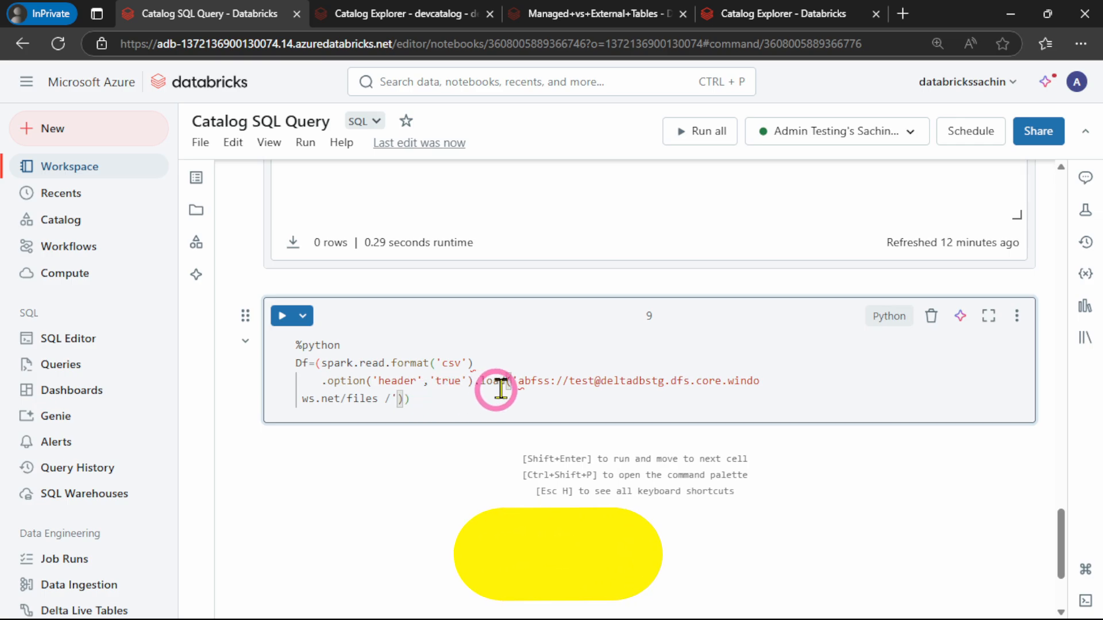
{"action": "left_click", "coordinate": [584, 403]}
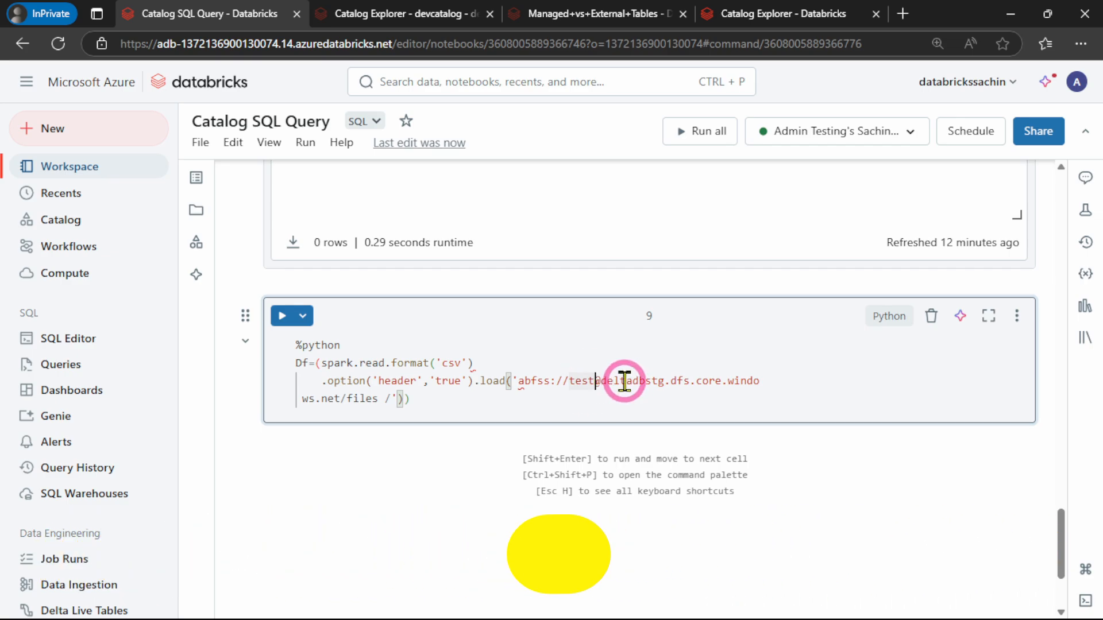
{"action": "type", "text": "1"}
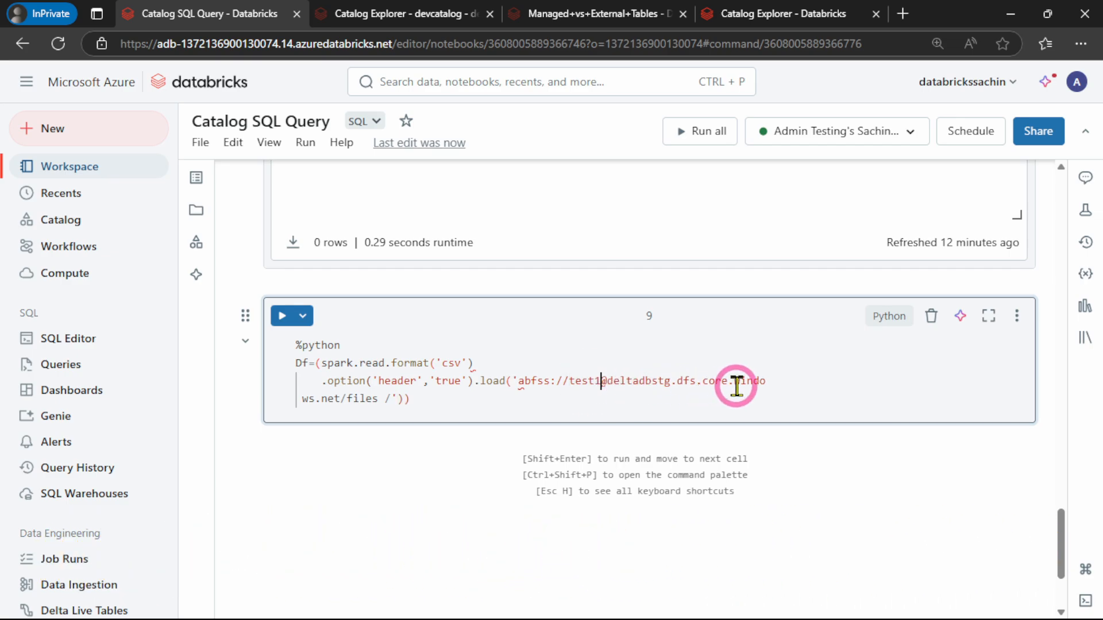
{"action": "left_click", "coordinate": [378, 397]}
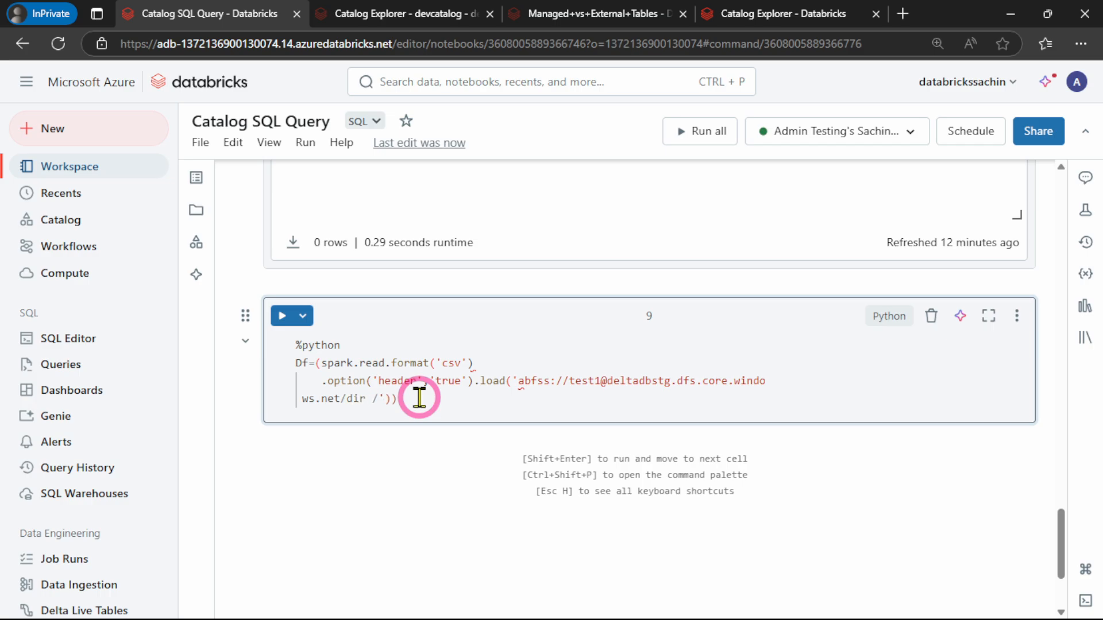
{"action": "key", "text": "Delete"}
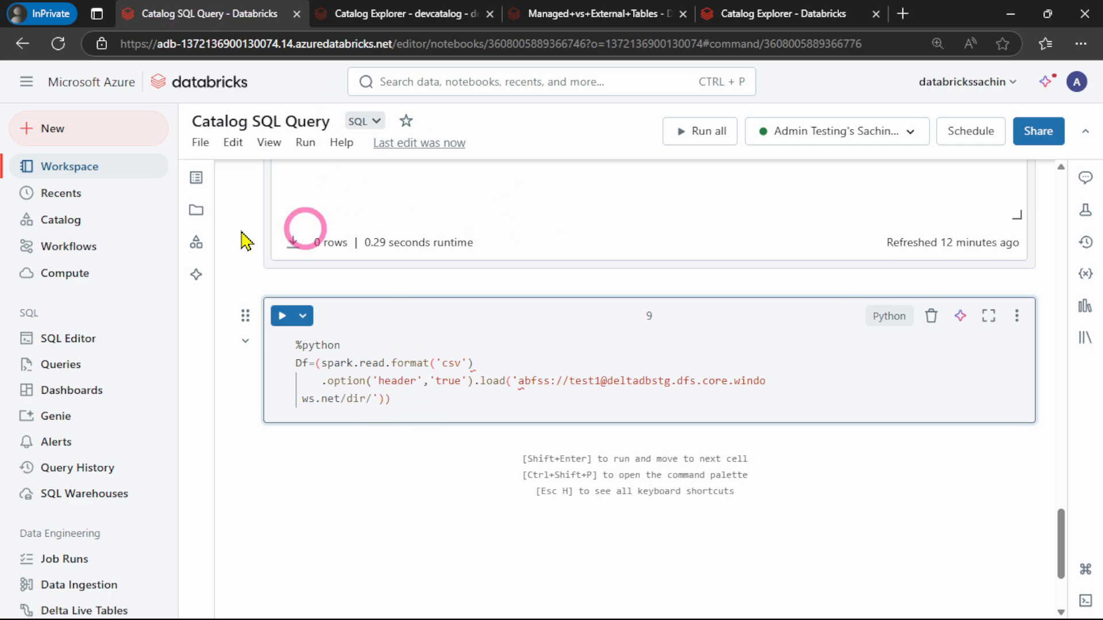
Switch to the Azure portal, open the folder inside the test1 container and start an upload there
{"action": "left_click", "coordinate": [1010, 13]}
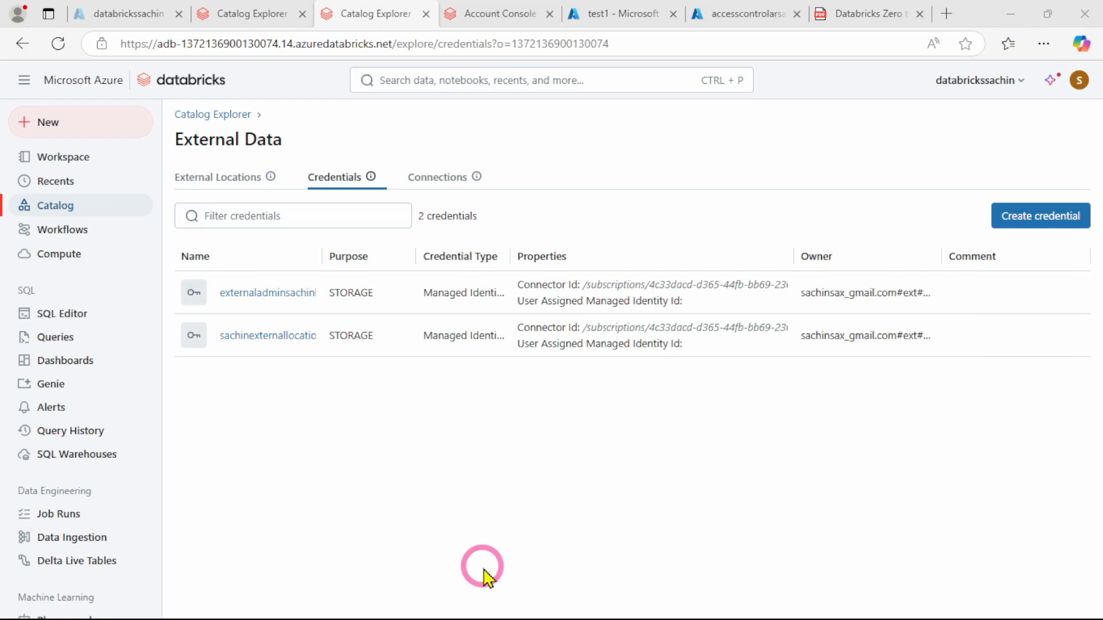
{"action": "left_click", "coordinate": [604, 16]}
{"action": "left_click", "coordinate": [253, 306]}
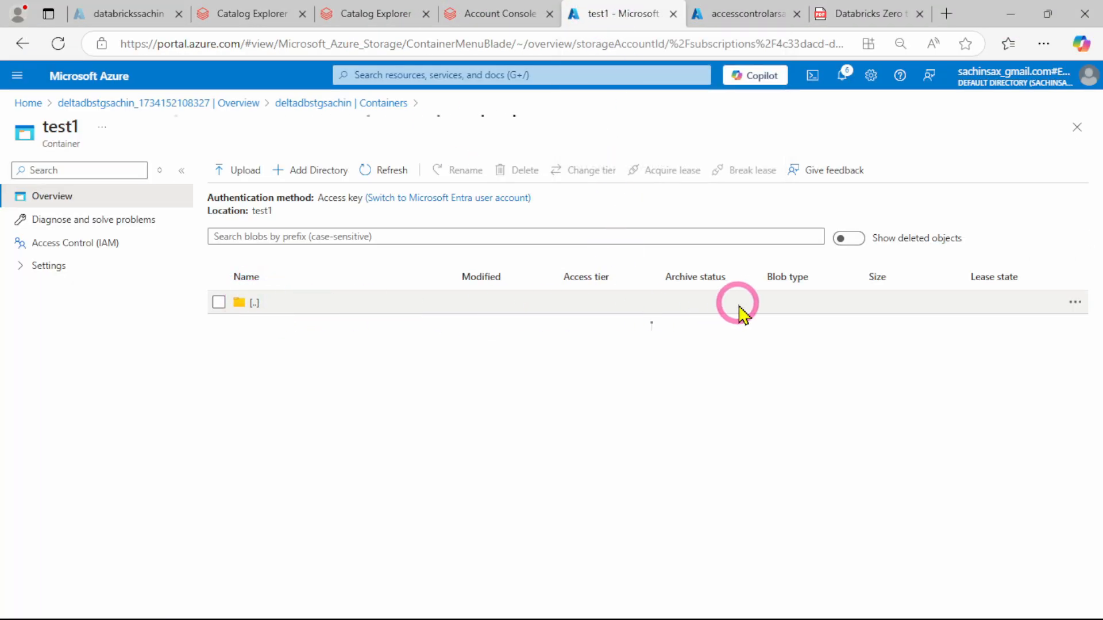
{"action": "left_click", "coordinate": [234, 170]}
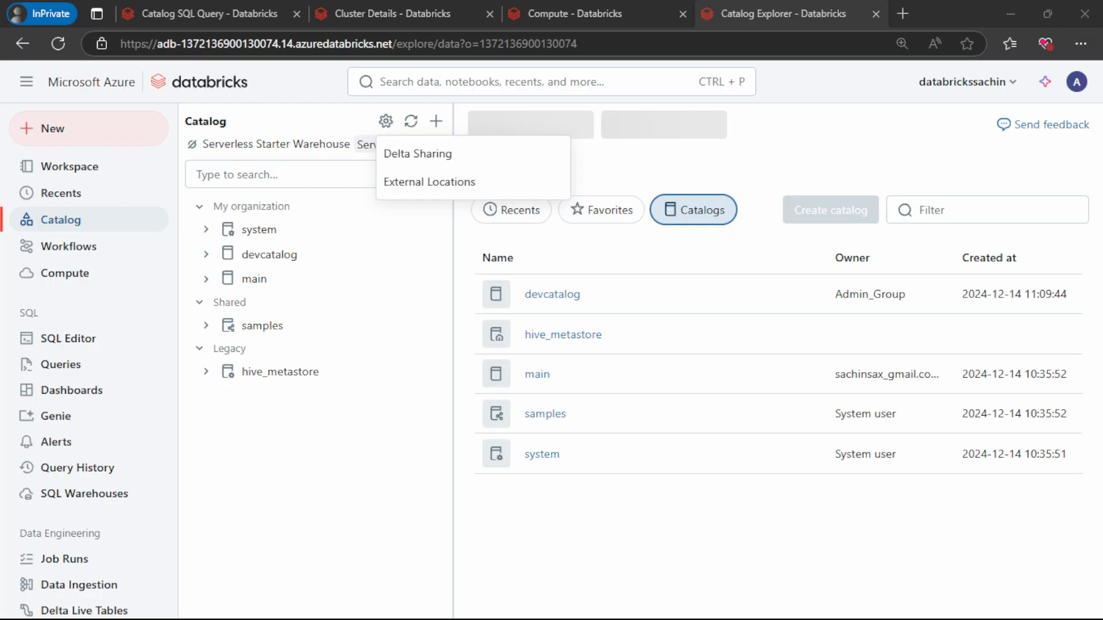
Check the Person_External CREATE TABLE error in the Catalog SQL Query notebook, and view the permissions on external location externaladminsachinlocation2
{"action": "left_click", "coordinate": [150, 23]}
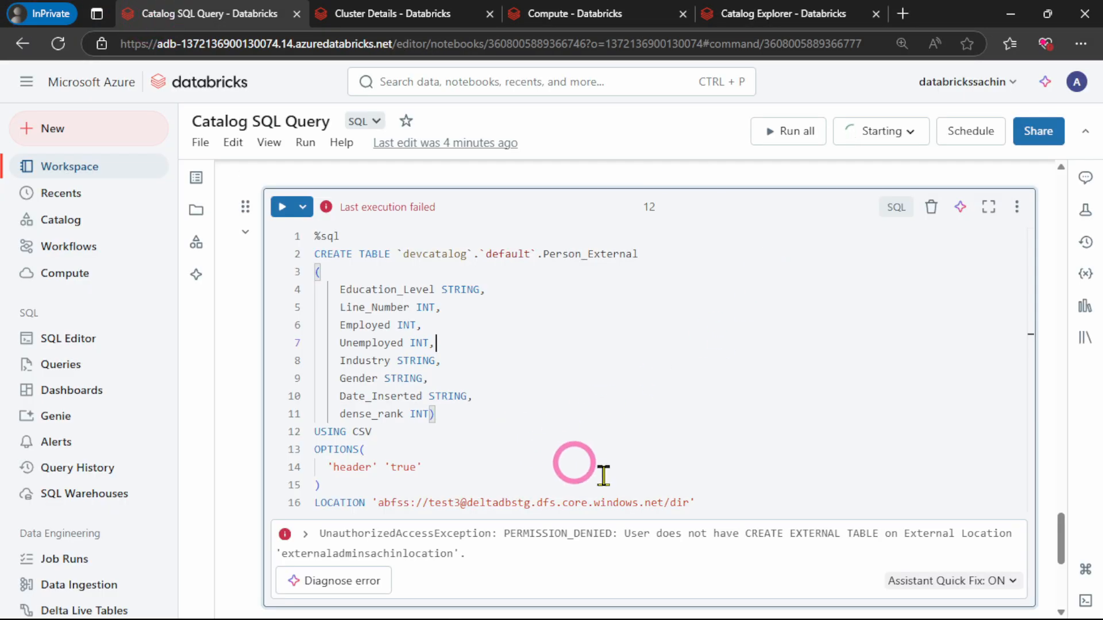
{"action": "scroll", "coordinate": [569, 454], "scroll_direction": "down", "scroll_amount": 2}
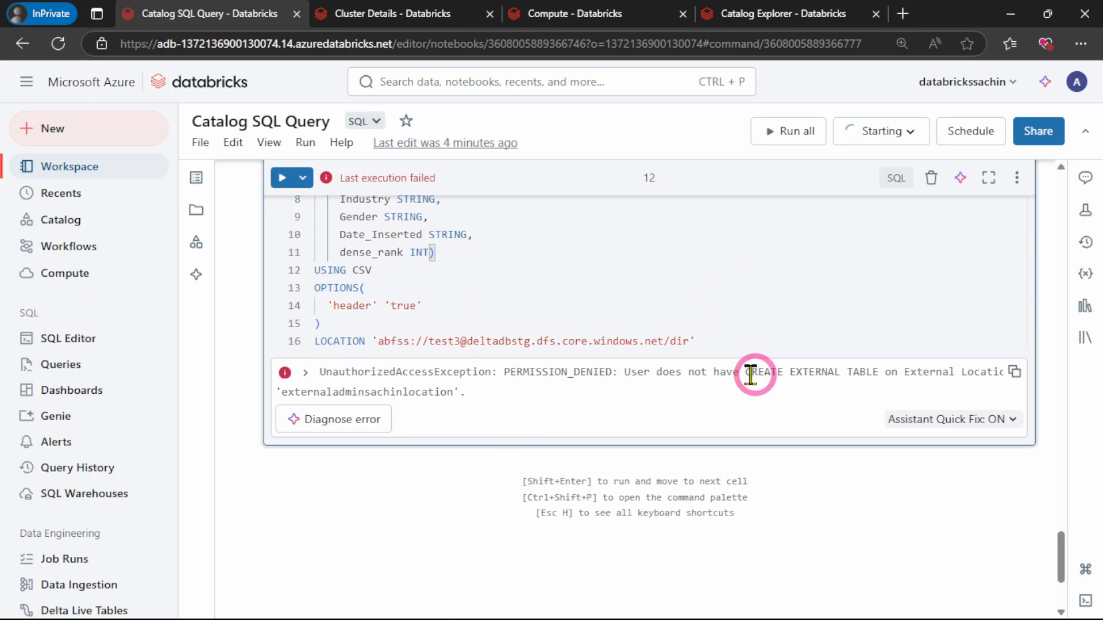
{"action": "left_click", "coordinate": [770, 13]}
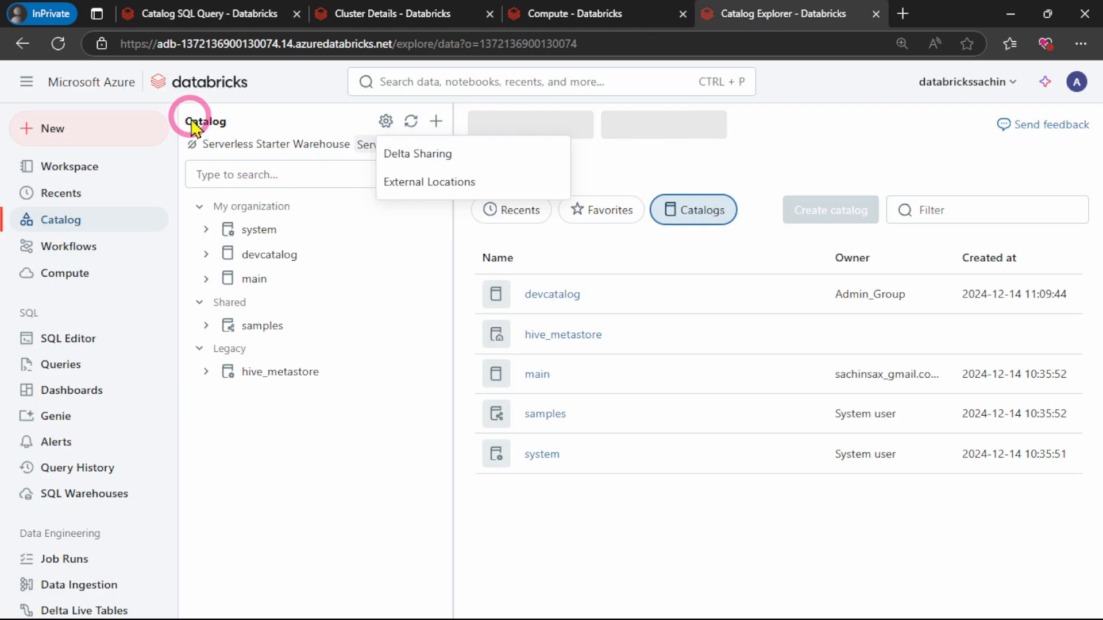
{"action": "left_click", "coordinate": [420, 187]}
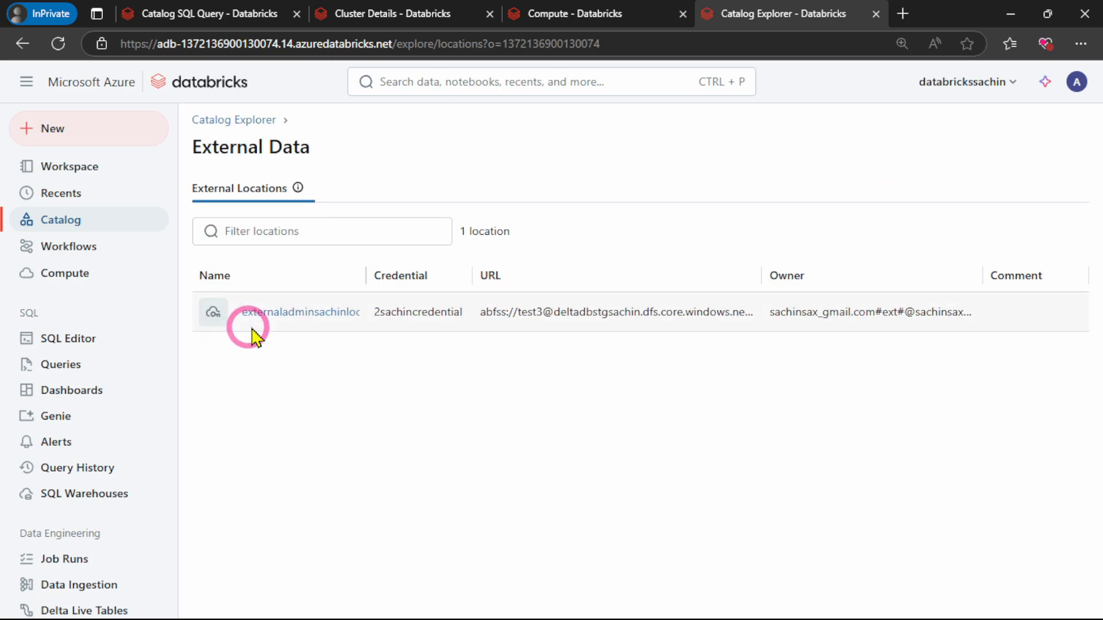
{"action": "left_click", "coordinate": [285, 315]}
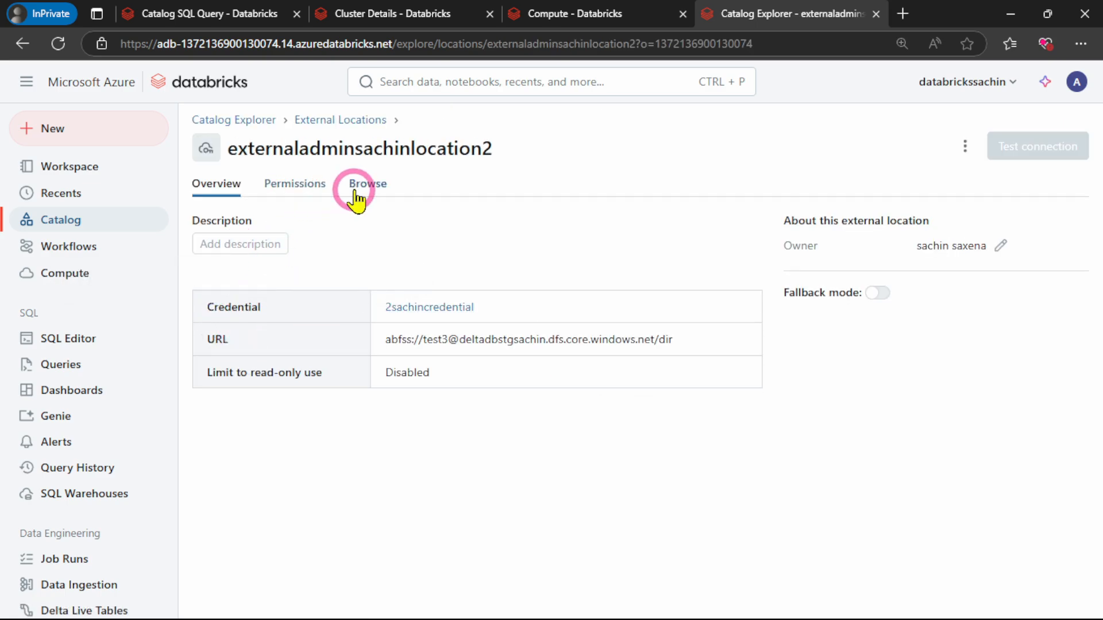
{"action": "left_click", "coordinate": [307, 189]}
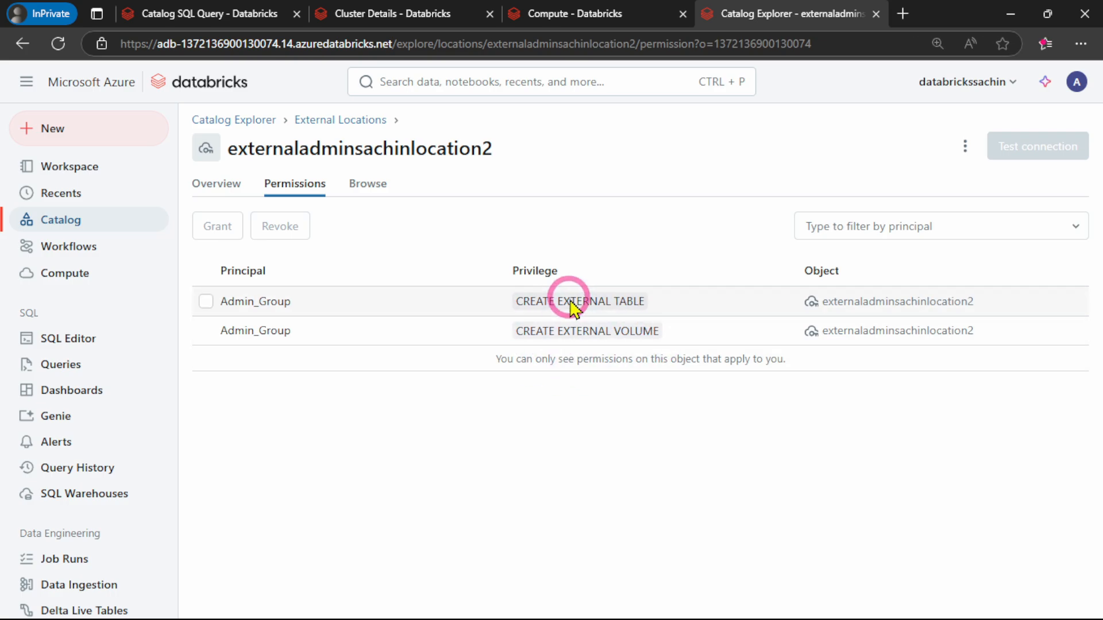
Switch to the external location owner's browser window and view the overview and permissions of externaladminsachinlocation2
{"action": "left_click", "coordinate": [554, 543]}
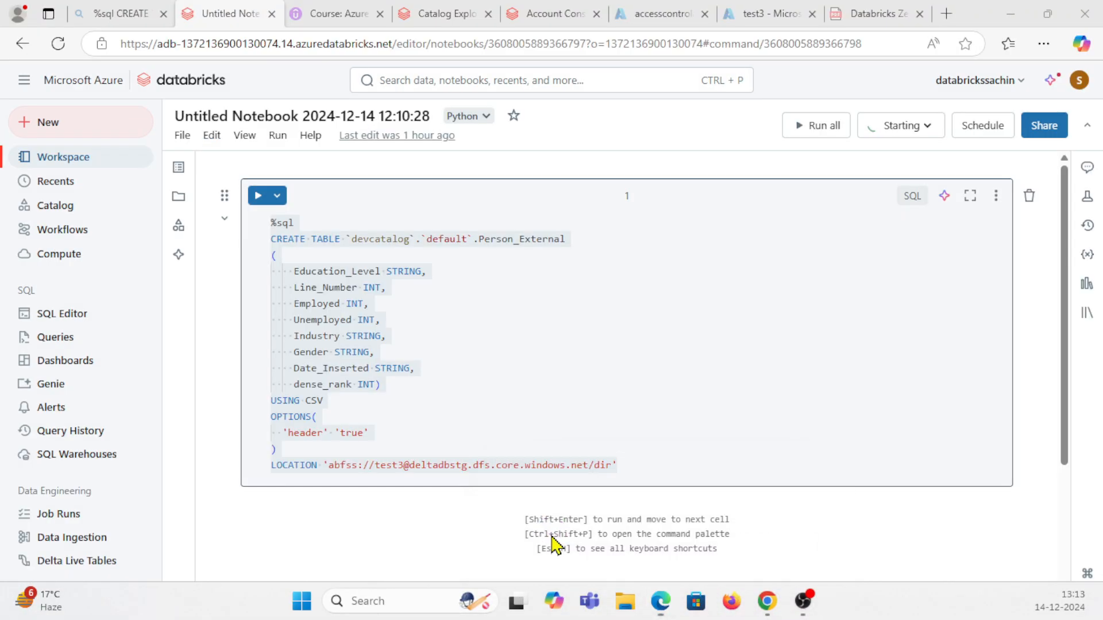
{"action": "left_click", "coordinate": [444, 14]}
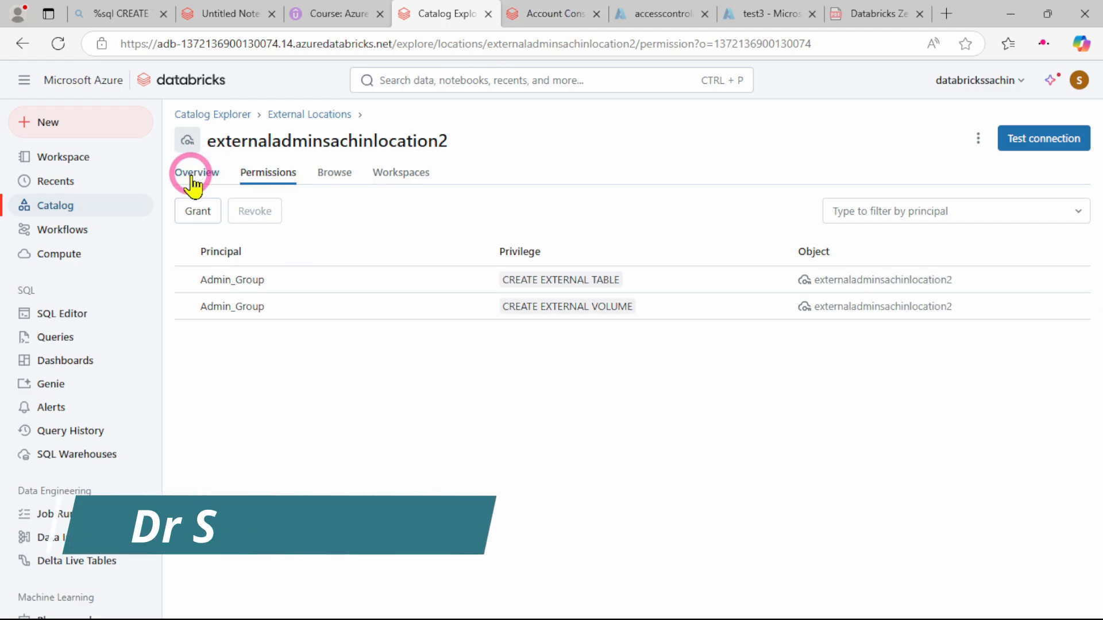
{"action": "left_click", "coordinate": [185, 182]}
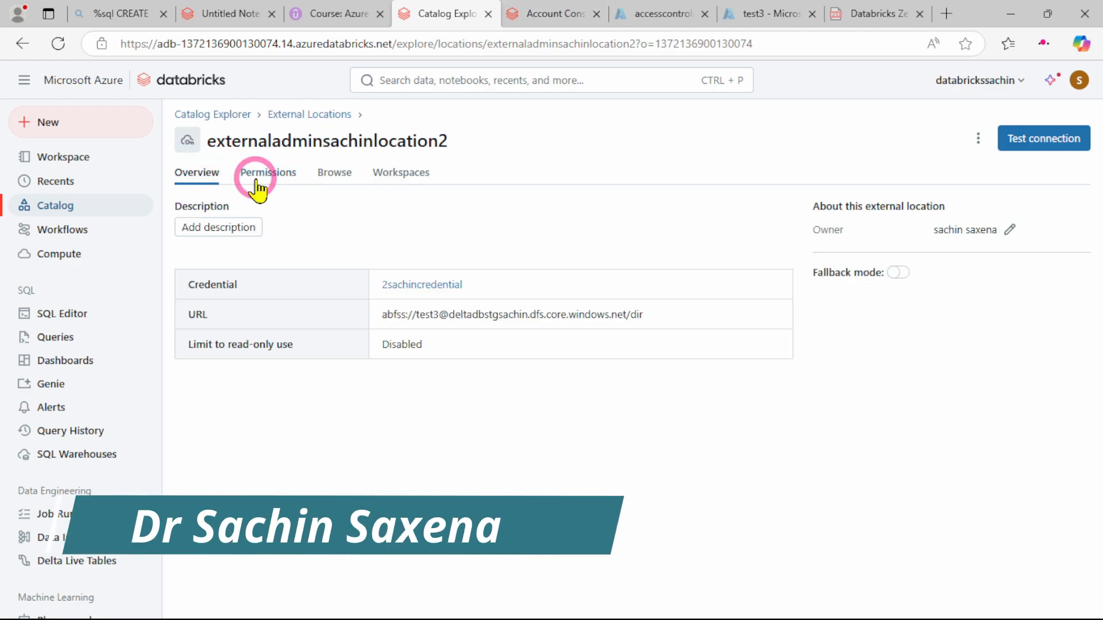
{"action": "left_click", "coordinate": [266, 174]}
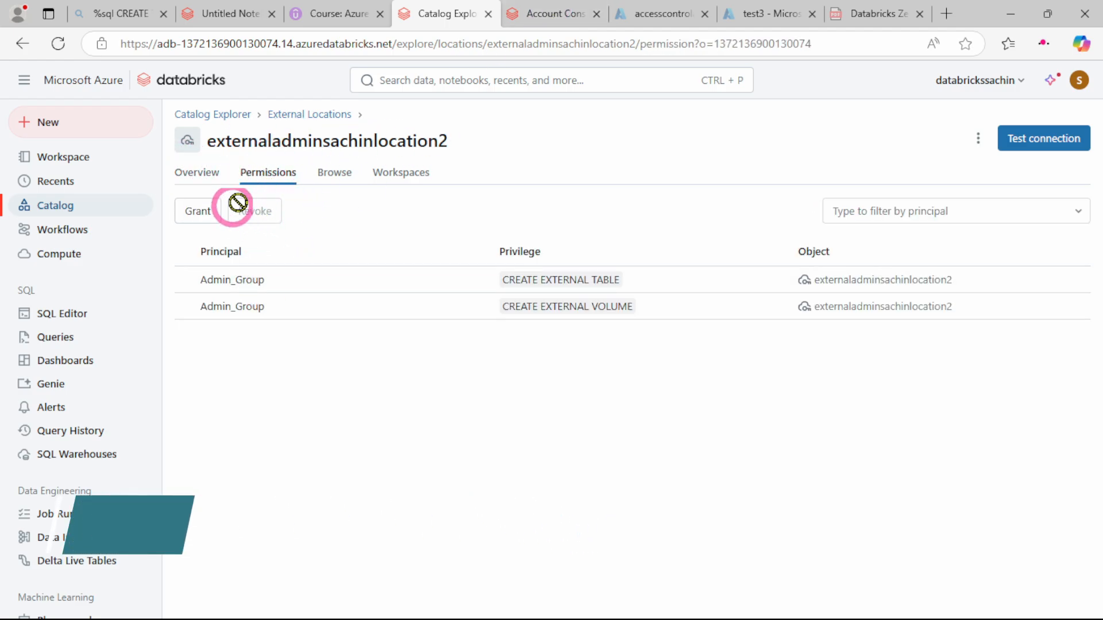
{"action": "left_click", "coordinate": [212, 211]}
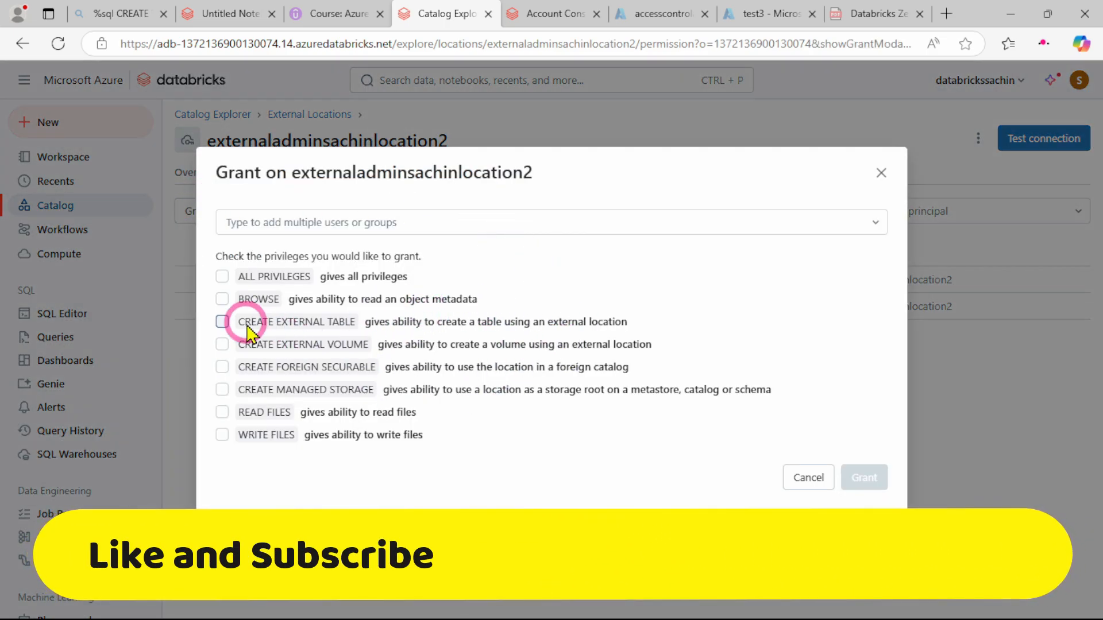
{"action": "left_click", "coordinate": [222, 322]}
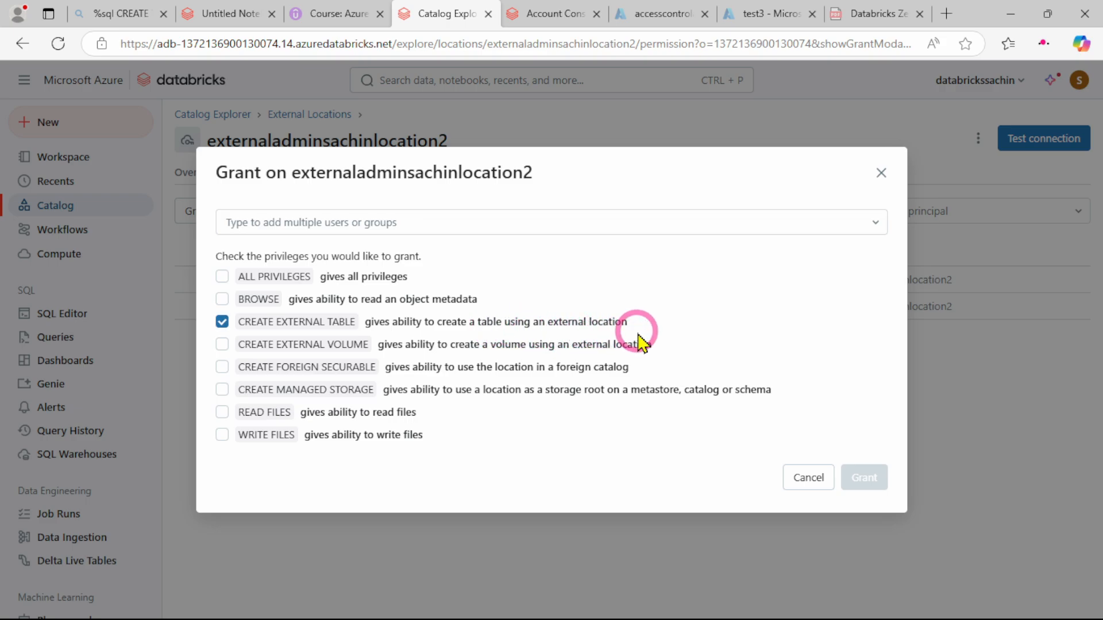
{"action": "left_click", "coordinate": [222, 345]}
{"action": "left_click", "coordinate": [225, 391]}
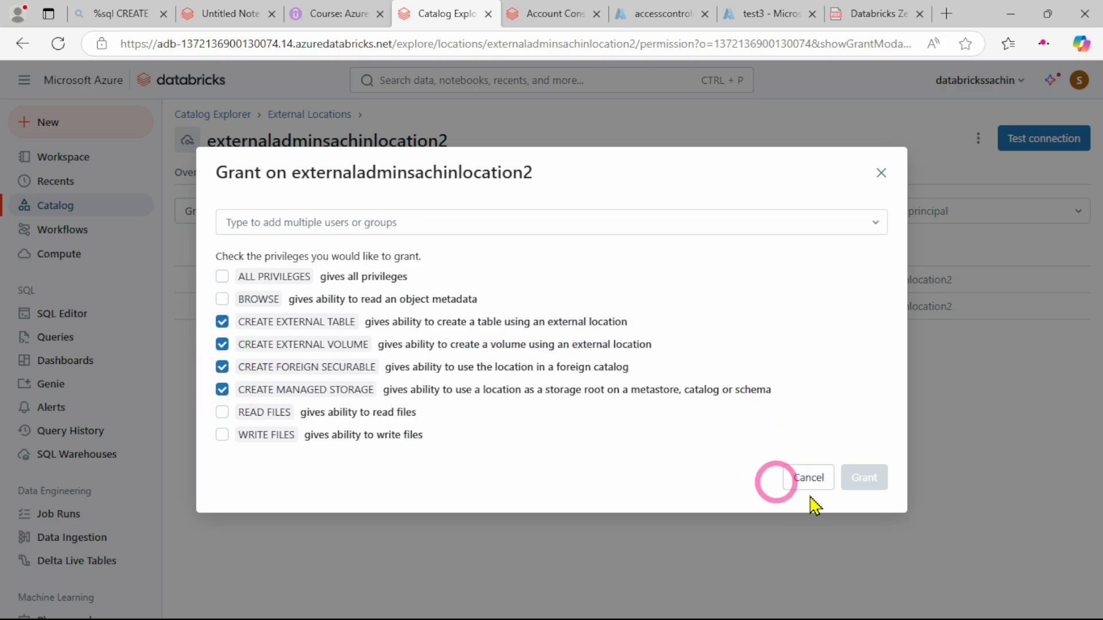
{"action": "left_click", "coordinate": [810, 483]}
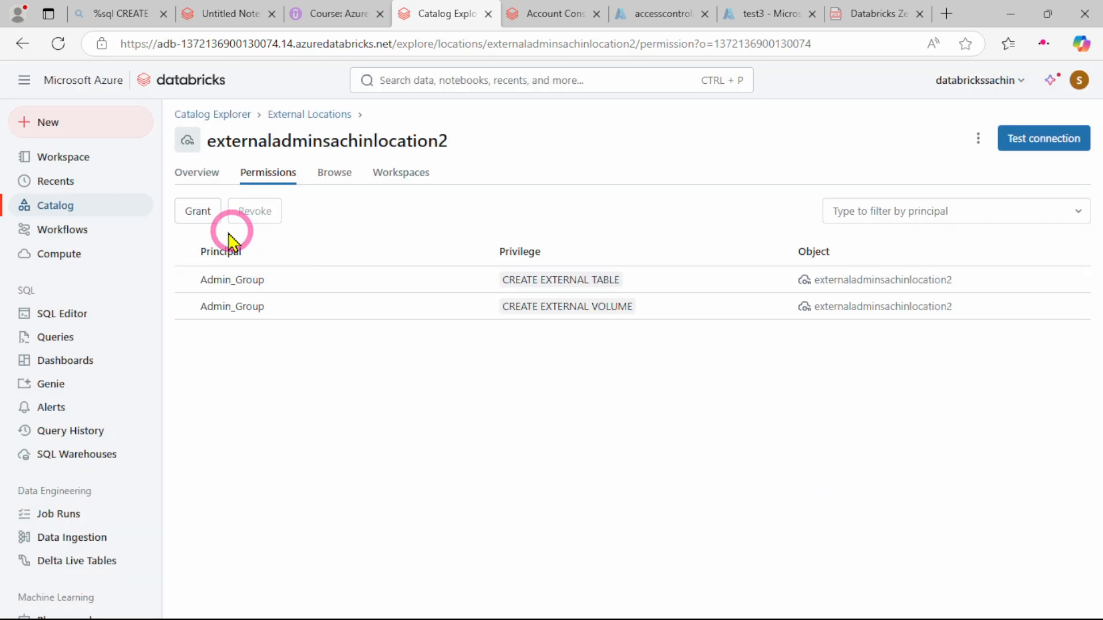
Grant Admin_Group the CREATE EXTERNAL TABLE privilege on the external location externaladminsachinlocation2
{"action": "left_click", "coordinate": [197, 211]}
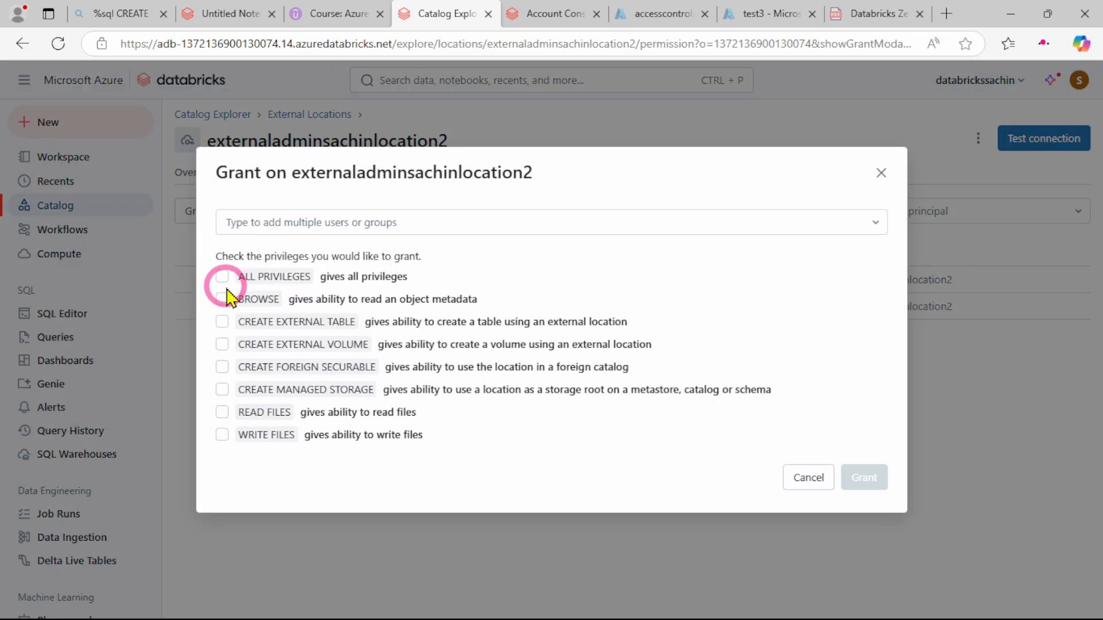
{"action": "left_click", "coordinate": [222, 299]}
{"action": "left_click", "coordinate": [222, 322]}
{"action": "left_click", "coordinate": [222, 298]}
{"action": "left_click", "coordinate": [262, 222]}
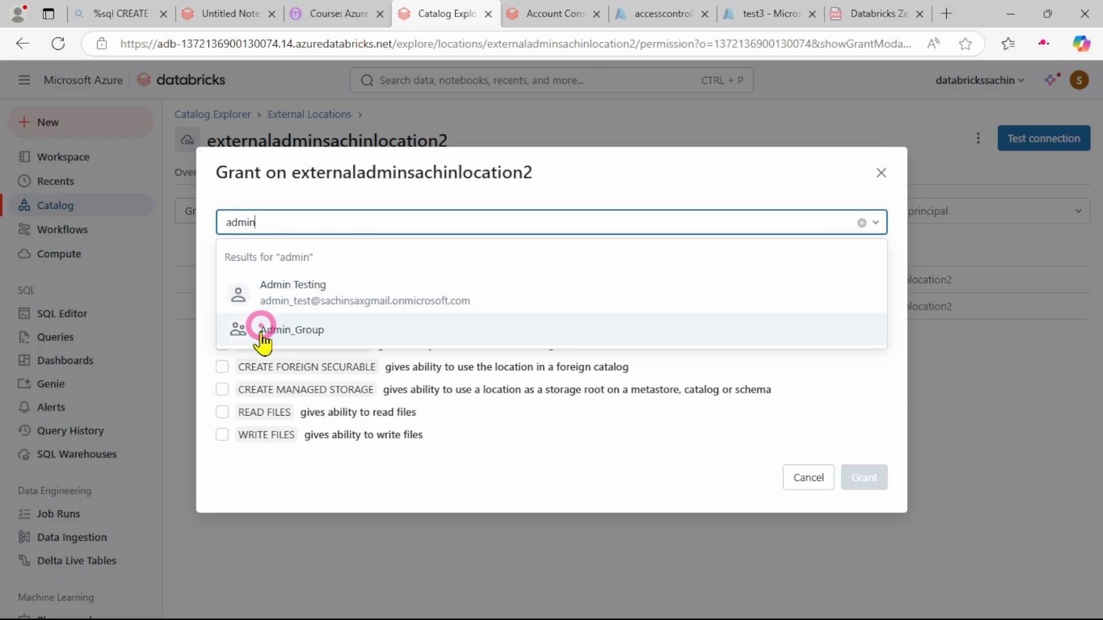
{"action": "left_click", "coordinate": [262, 329]}
{"action": "left_click", "coordinate": [864, 480]}
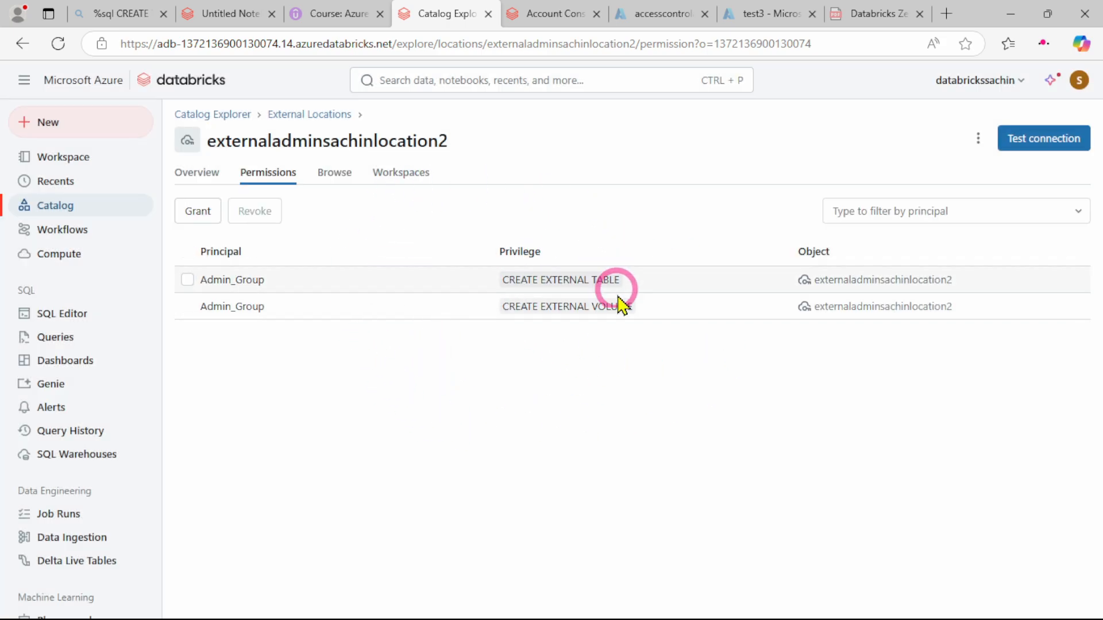
{"action": "left_click", "coordinate": [204, 13]}
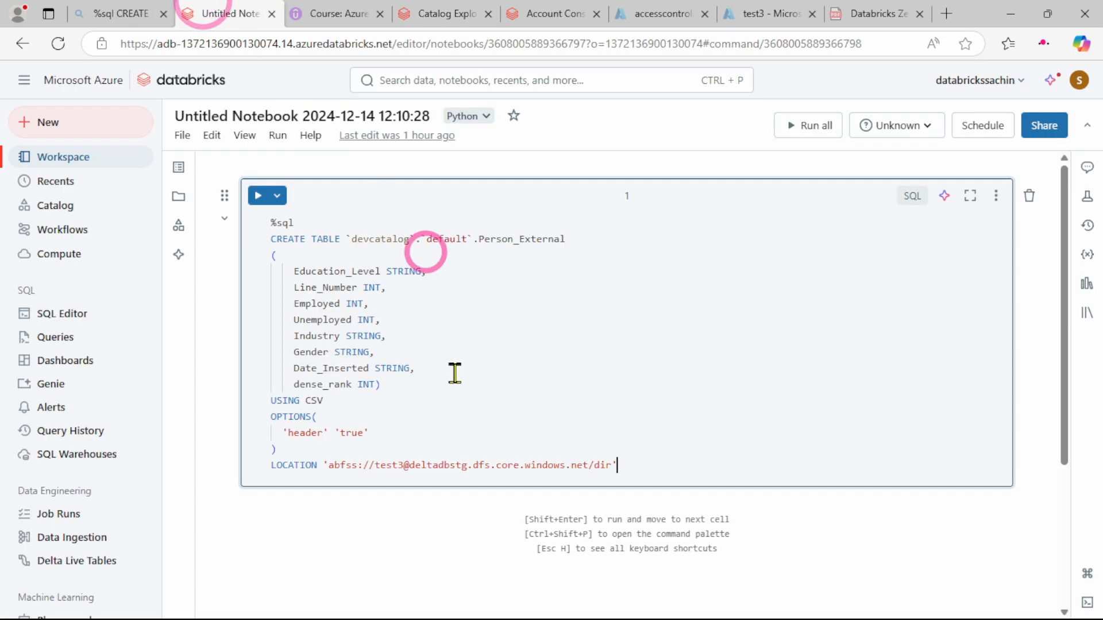
{"action": "left_click", "coordinate": [585, 377]}
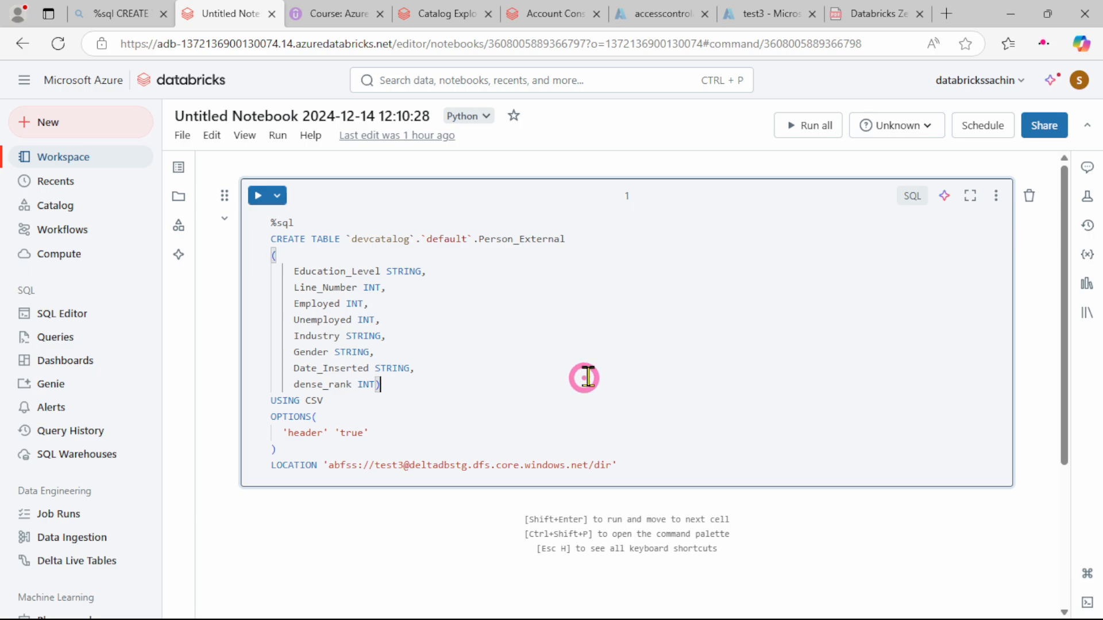
{"action": "left_click", "coordinate": [872, 122]}
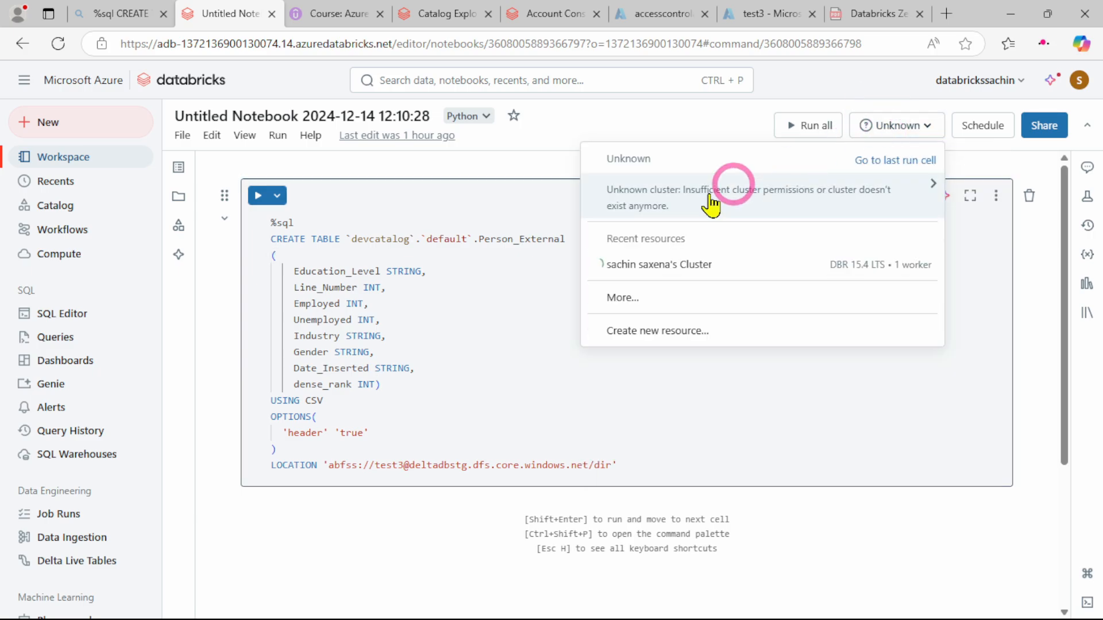
{"action": "left_click", "coordinate": [666, 264]}
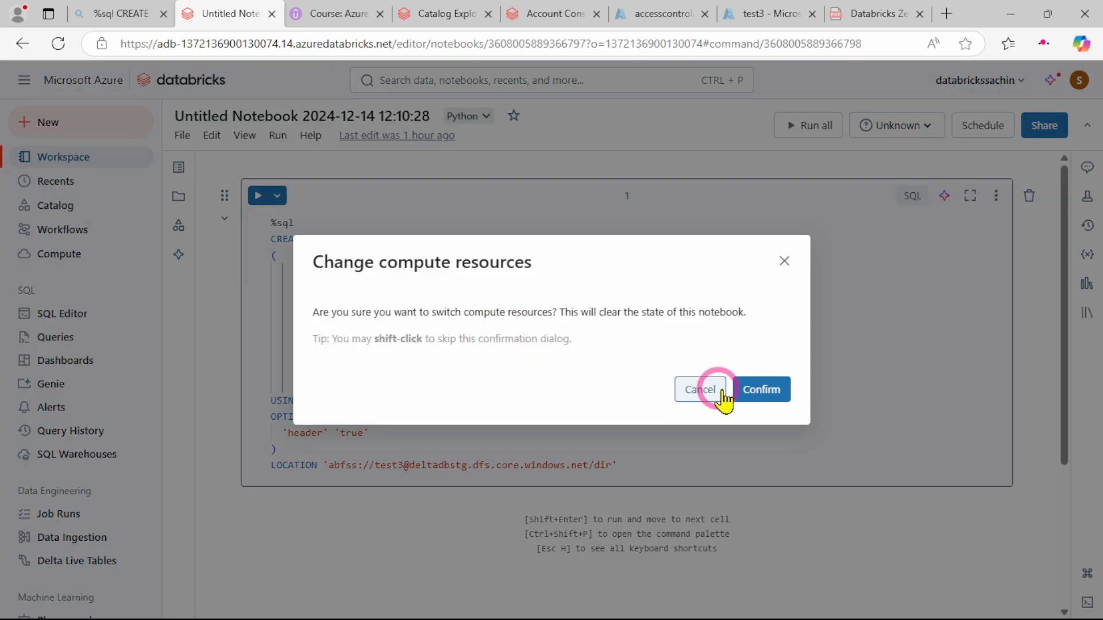
{"action": "left_click", "coordinate": [747, 389]}
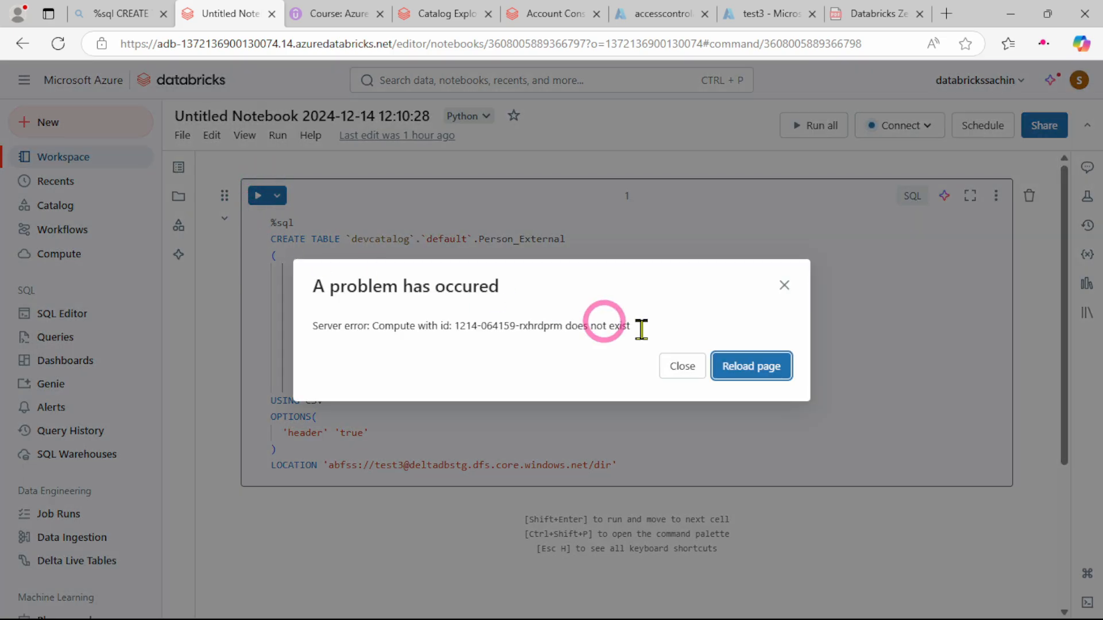
{"action": "left_click", "coordinate": [751, 365]}
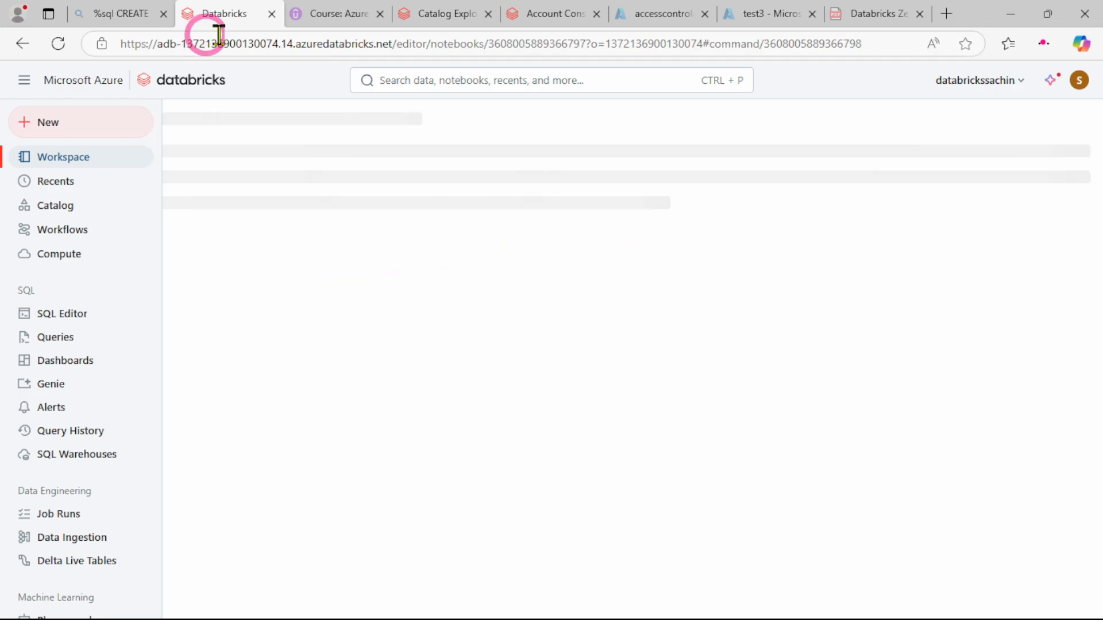
Return to the permissions page of externaladminsachinlocation2 in the owner's browser window
{"action": "left_click", "coordinate": [406, 13]}
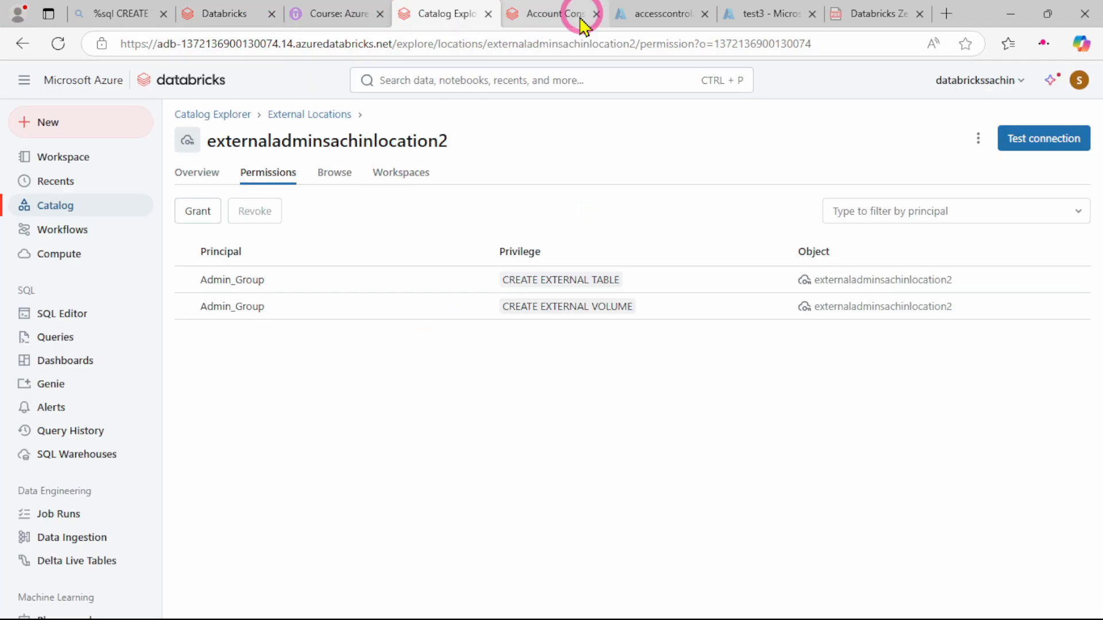
{"action": "mouse_move", "coordinate": [731, 611]}
{"action": "mouse_move", "coordinate": [657, 612]}
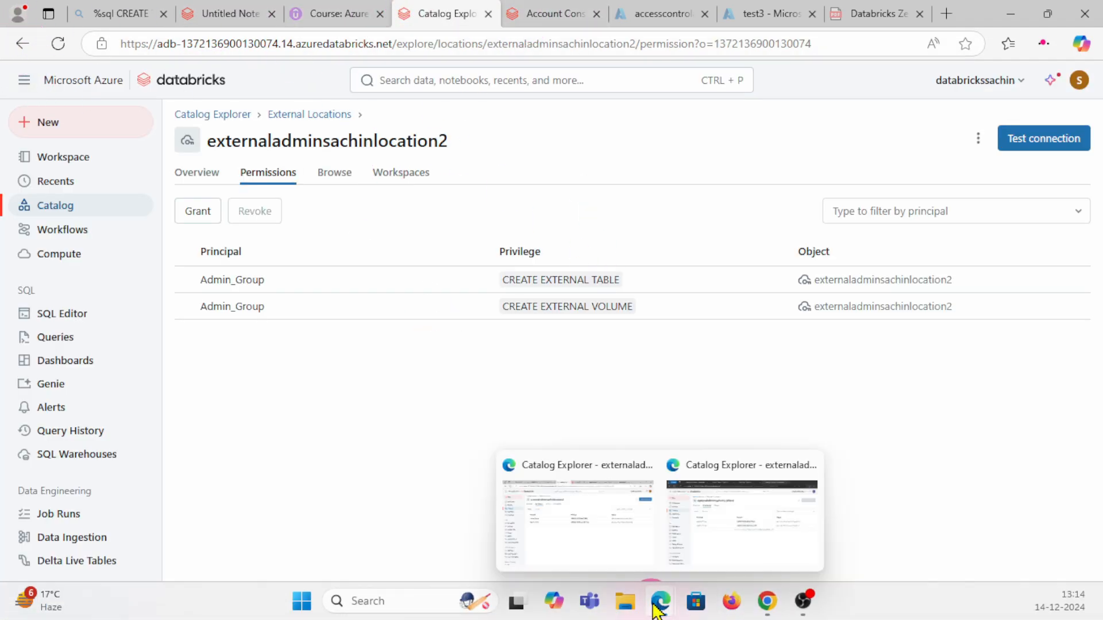
{"action": "left_click", "coordinate": [574, 540]}
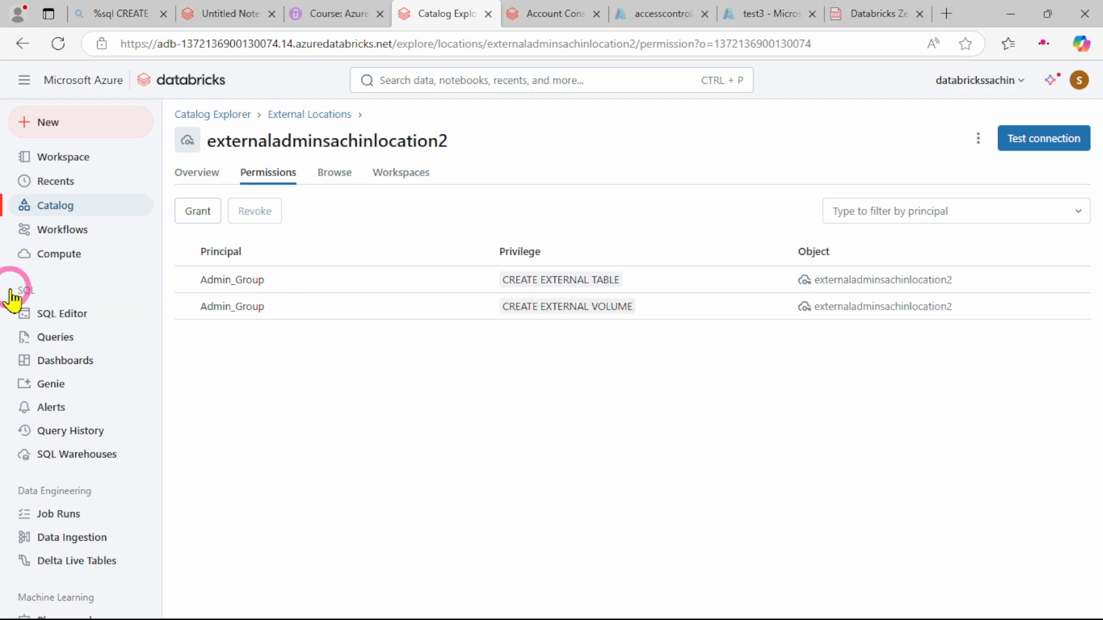